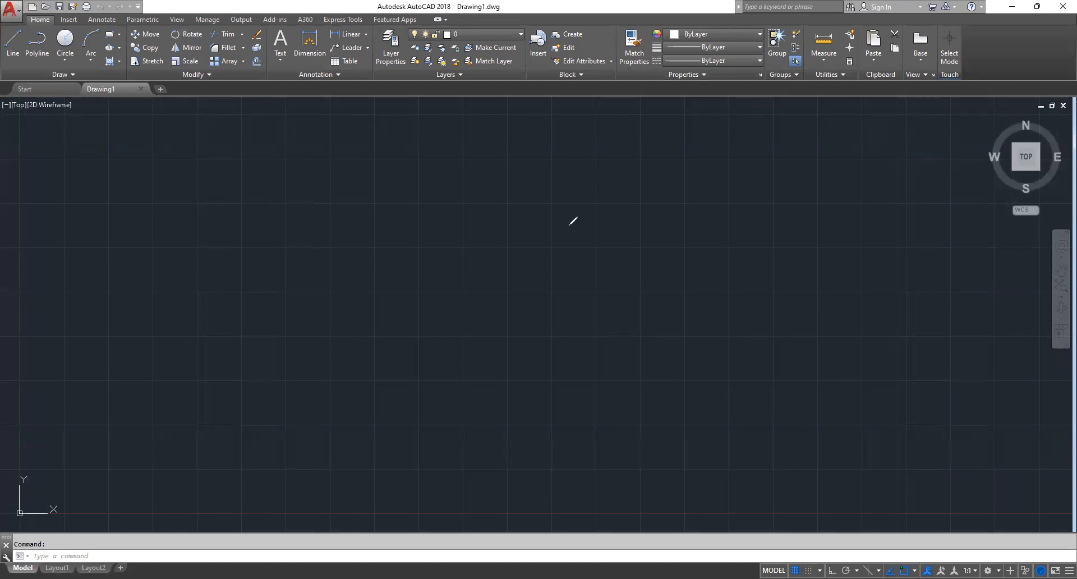
Place an on-screen text annotation reading "UCS v" above the empty drawing
mouse_move(28, 119)
mouse_down()
mouse_move(35, 141)
mouse_move(125, 150)
mouse_up()
key(ctrl+z)
click(36, 133)
text(UCS)
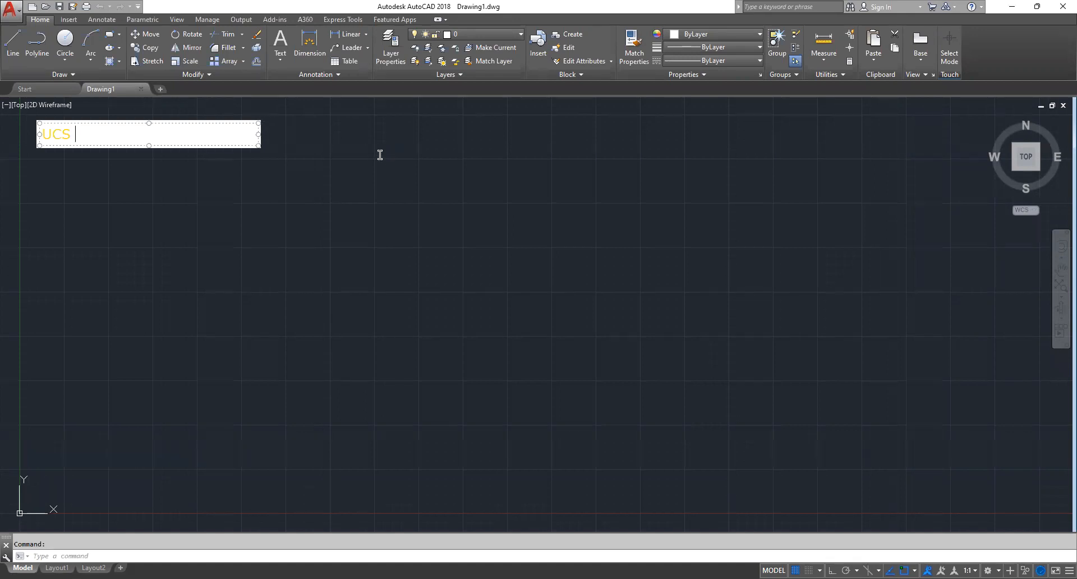
text(v)
click(292, 150)
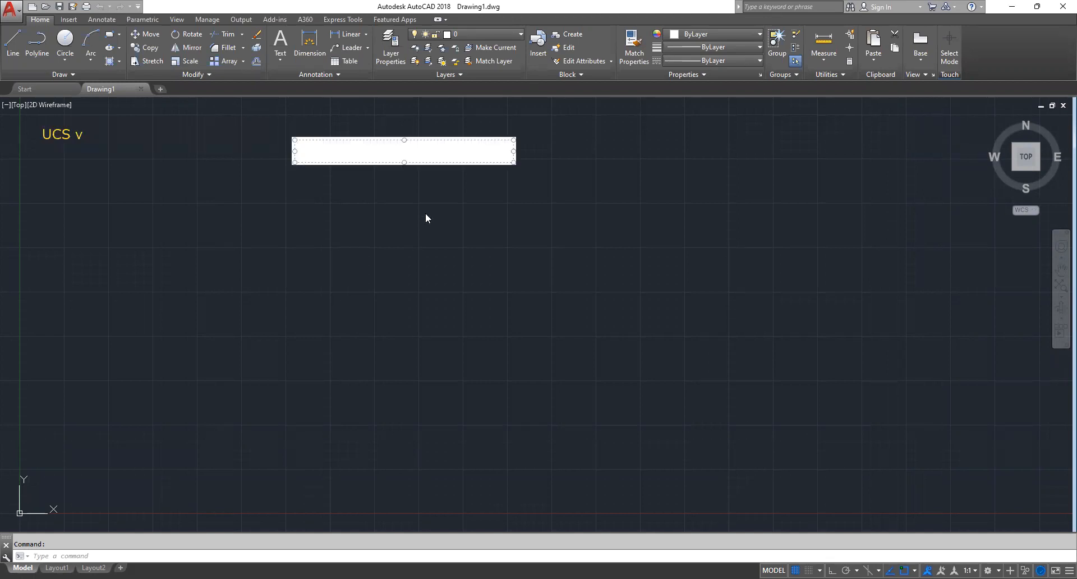
key(Escape)
text(ucs)
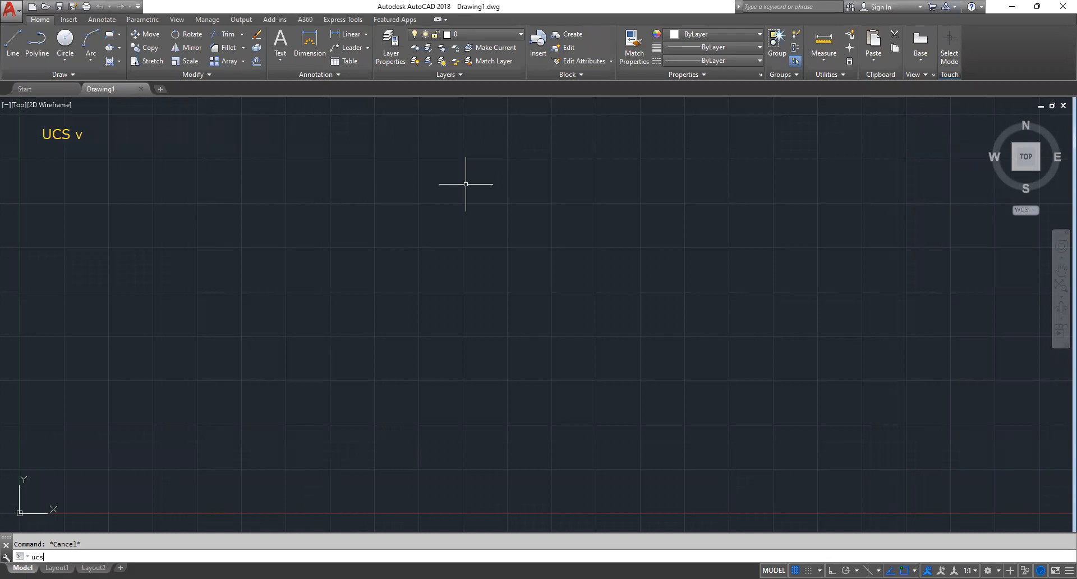
key(Return)
key(Escape)
Align the UCS to the current view with UCS View, and set the viewport to NE isometric using the -VIEW command
text(ucs)
key(Return)
text(v)
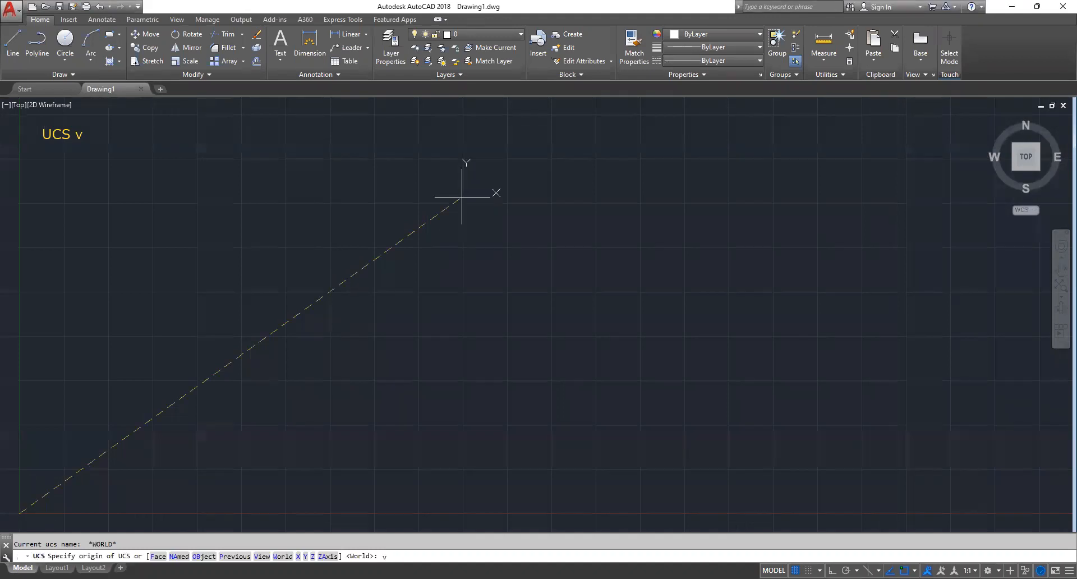
key(Return)
text(-v)
key(Return)
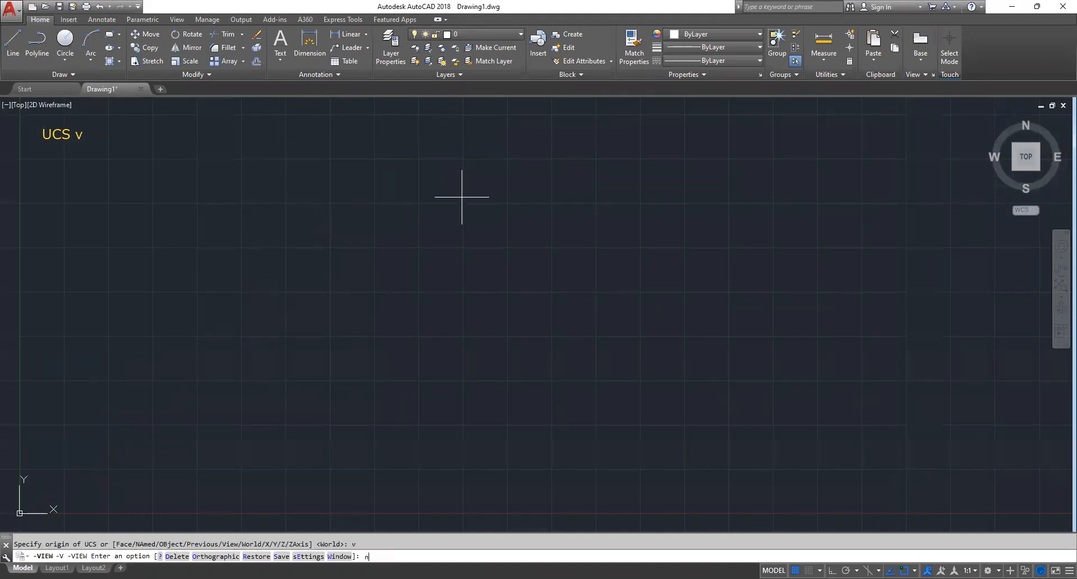
text(ne)
key(Return)
key(Escape)
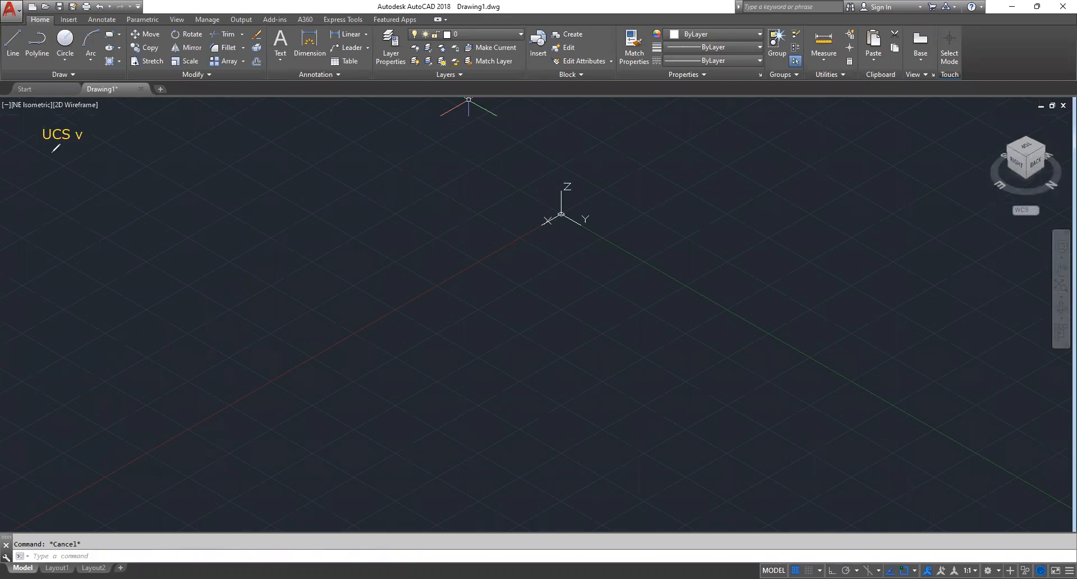
Rewrite the on-screen text annotation as "UCS <space> V <space>"
double_click(217, 146)
key(BackSpace)
key(BackSpace)
text(V)
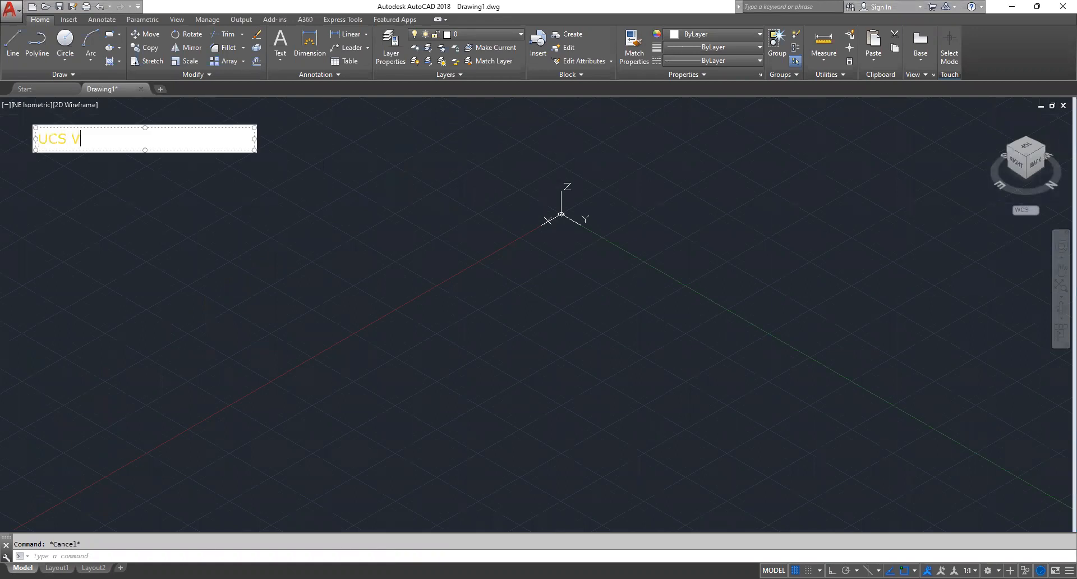
text( -v)
key(BackSpace)
key(BackSpace)
key(BackSpace)
key(BackSpace)
text(<V)
key(BackSpace)
key(BackSpace)
key(BackSpace)
text(<space> V <space)
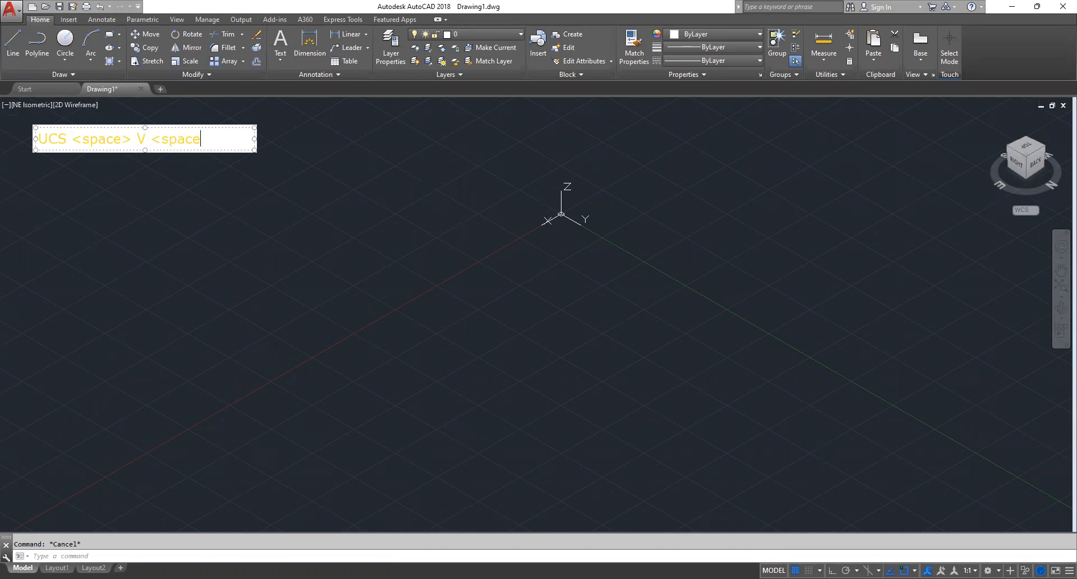
text(> -v <space)
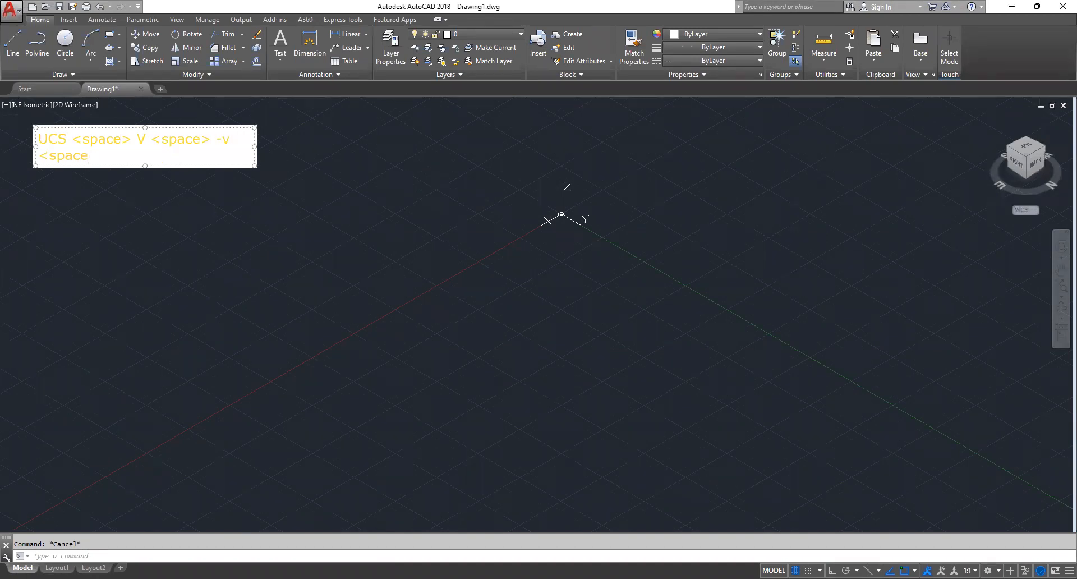
text(> NE?NW/SE?)
Append "-v <space> NE/NW/SE/SW" to the annotation and widen its text box so everything fits on one line
key(BackSpace)
key(BackSpace)
key(BackSpace)
key(BackSpace)
key(BackSpace)
key(BackSpace)
key(BackSpace)
text(/NW/SE/SW)
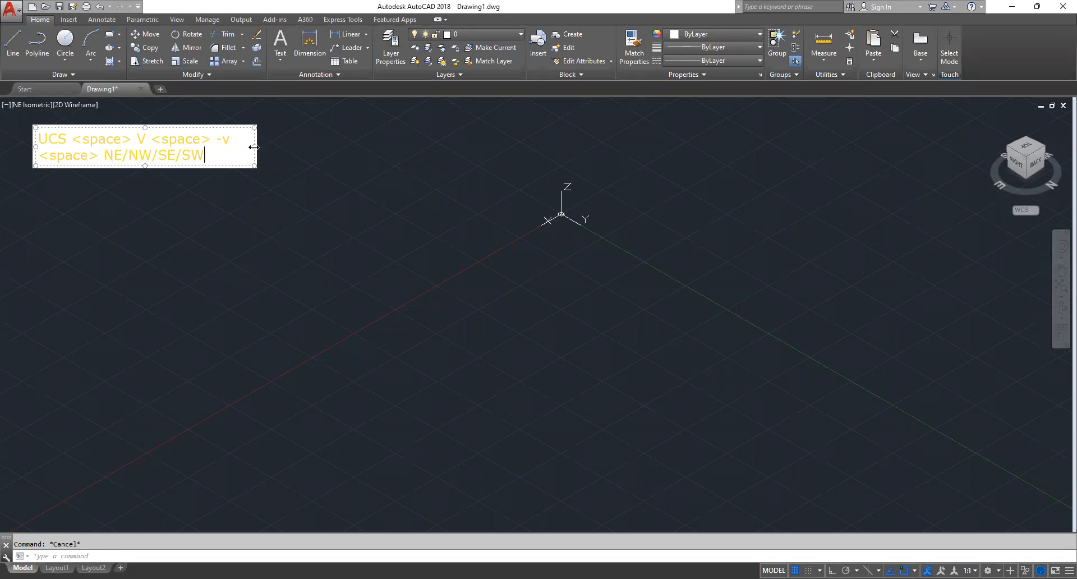
drag(253, 147, 422, 145)
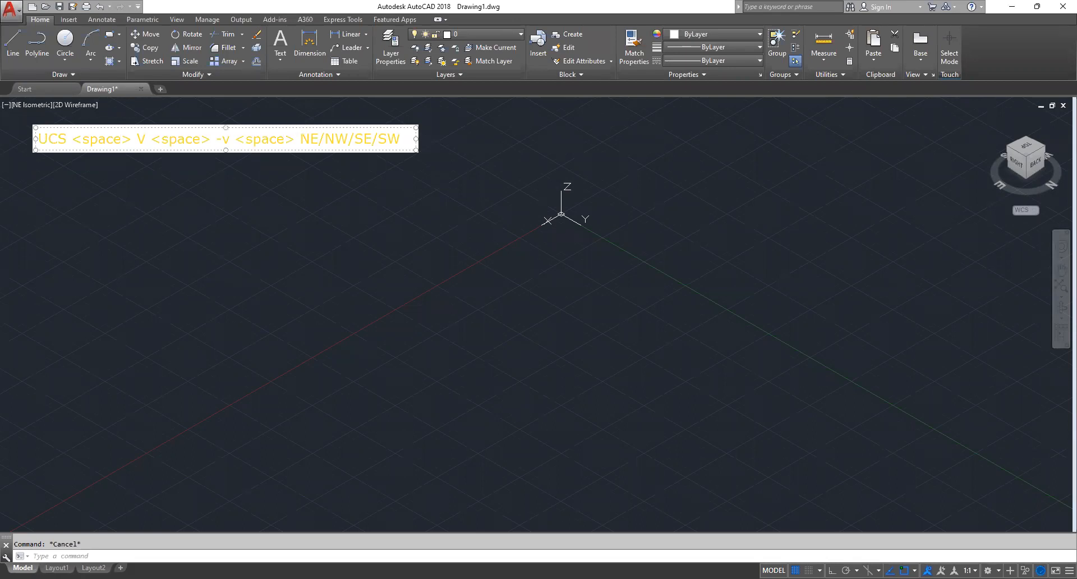
Add a second annotation line, after a blank one, reading "UCS <space> PLAN <space> <space>"
key(Return)
key(Return)
text(UCS <)
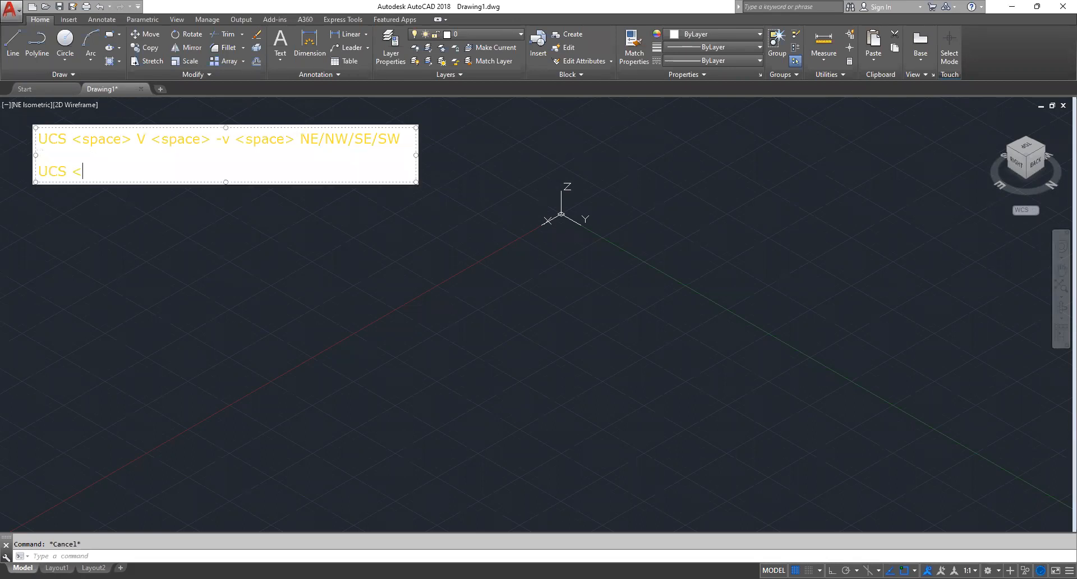
text(space> PLAN <space)
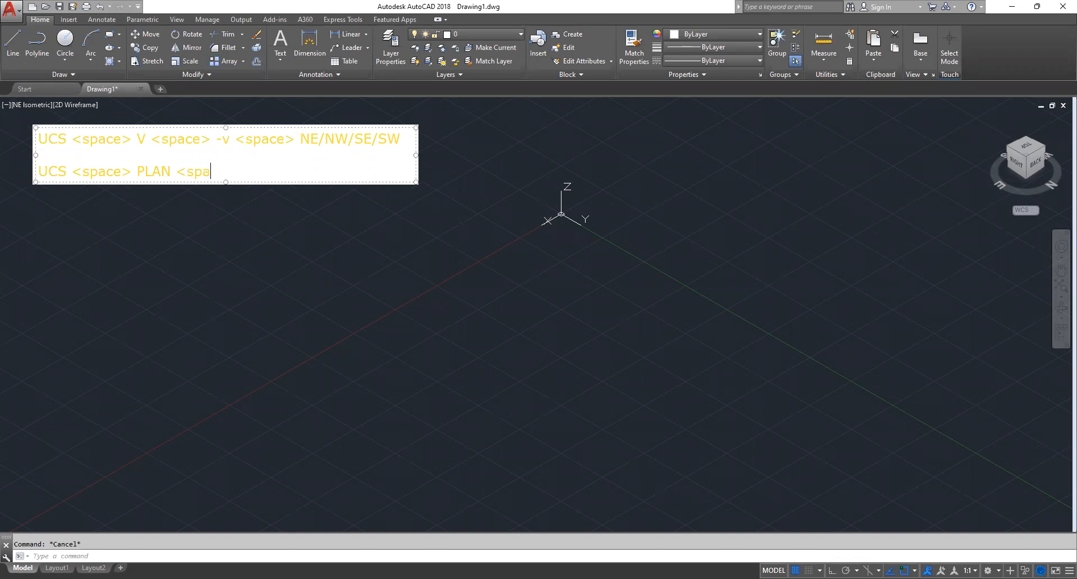
text(> <space>)
click(488, 202)
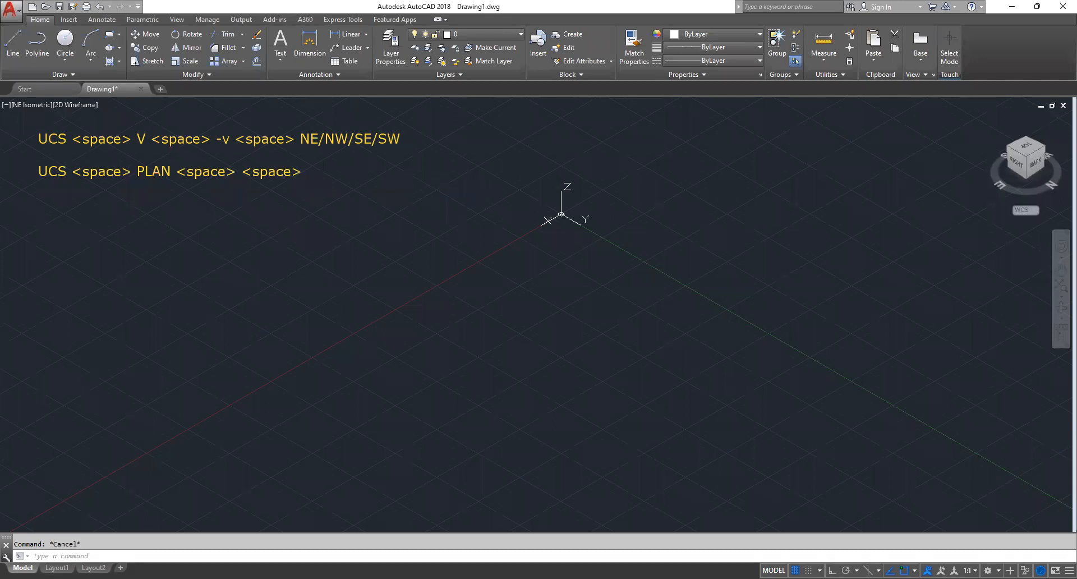
click(496, 250)
key(Escape)
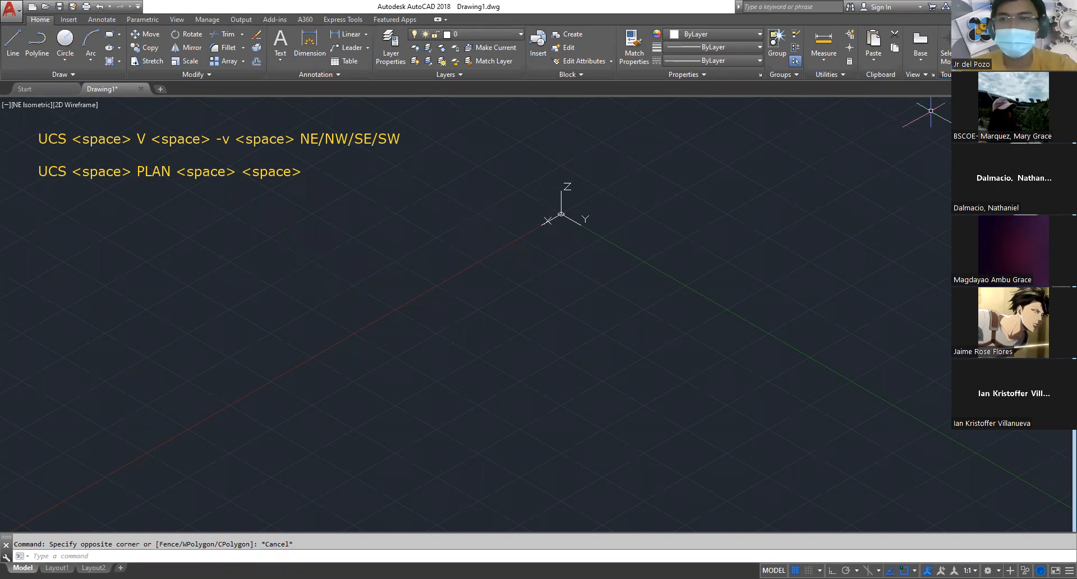
click(659, 218)
click(616, 235)
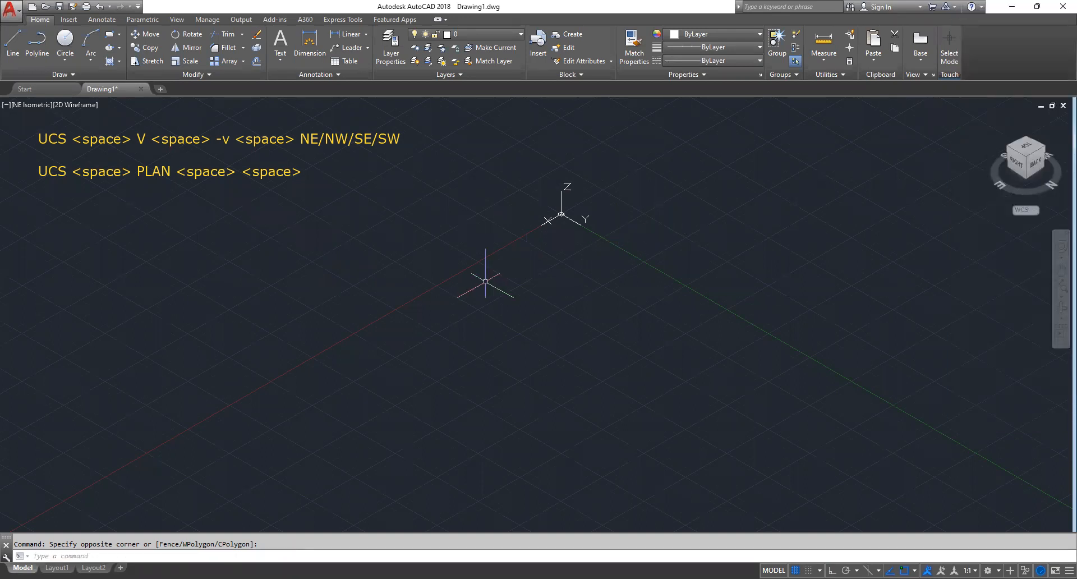
text(ucs)
key(space)
text(plann)
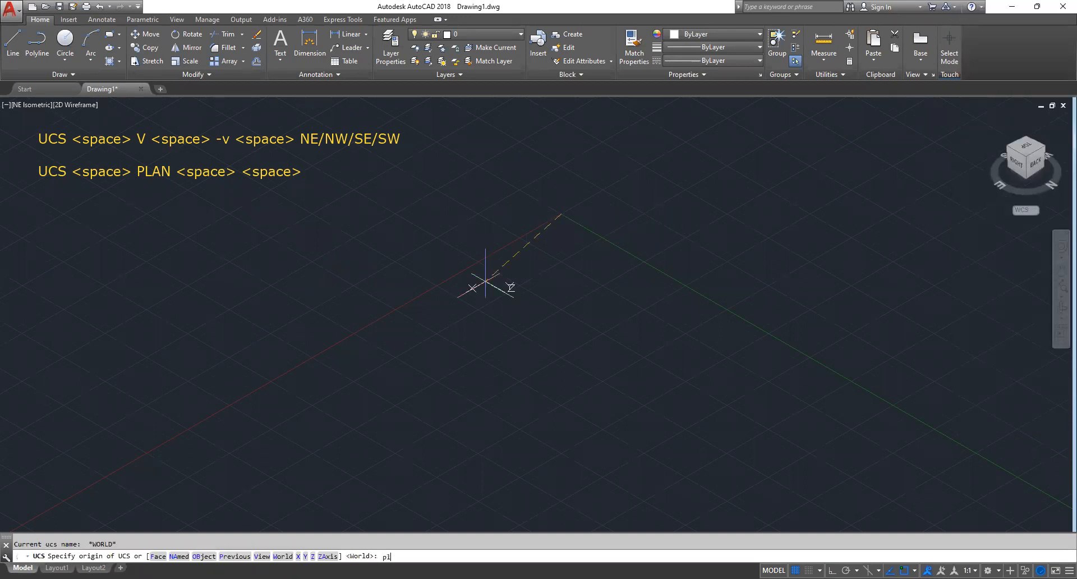
key(BackSpace)
key(space)
Switch the viewport from isometric to the plan view of the current UCS using the PLAN command
key(space)
key(Escape)
text(ucs)
key(space)
text(plan)
key(space)
key(space)
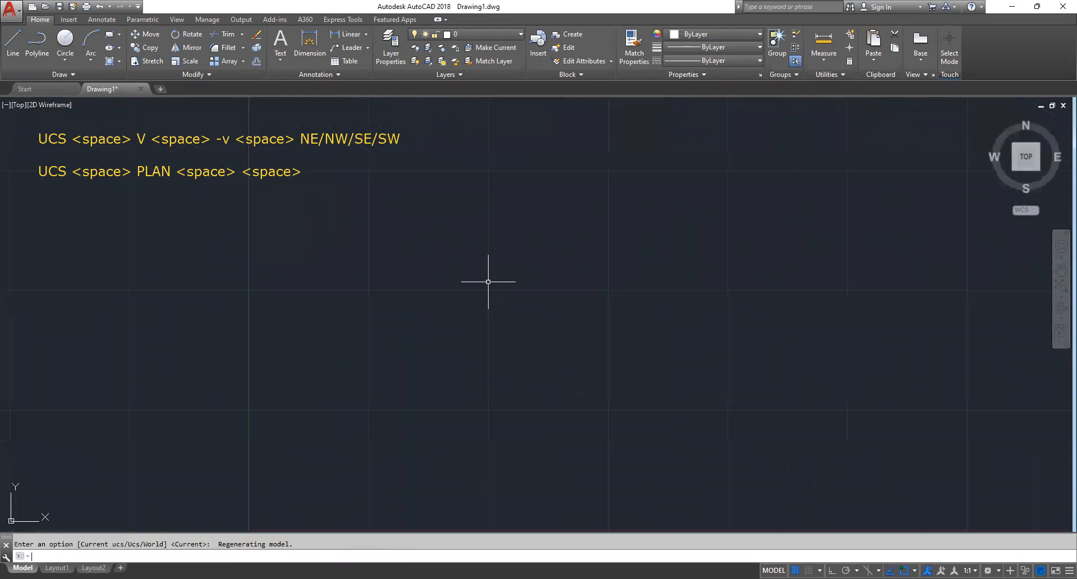
key(Escape)
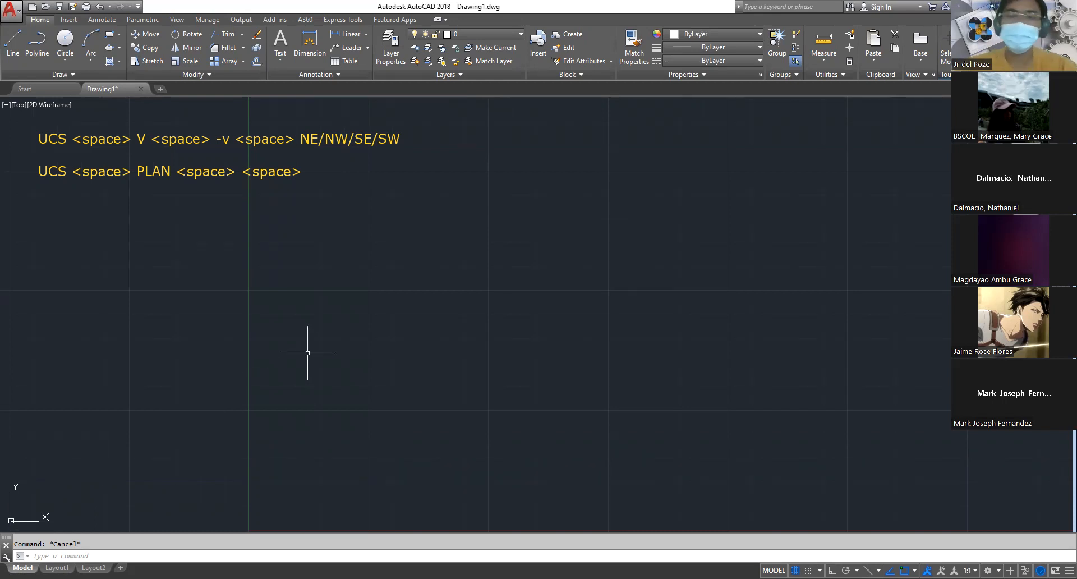
Apply the UCS View option and bring back the NE isometric view with the -VIEW command
text(u)
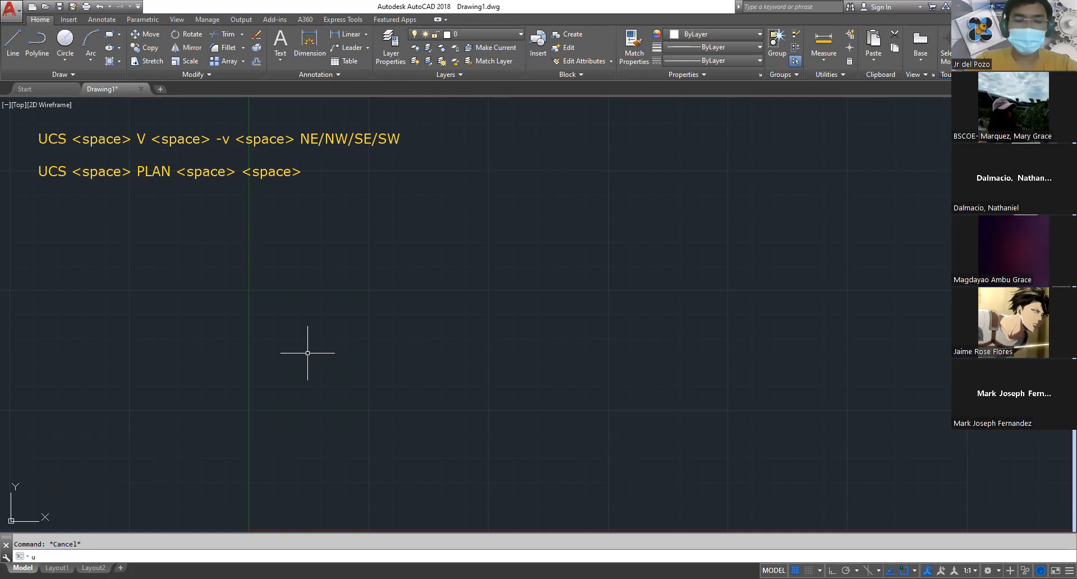
text(cs)
key(space)
text(v)
key(space)
text(-v)
key(space)
text(mn)
key(space)
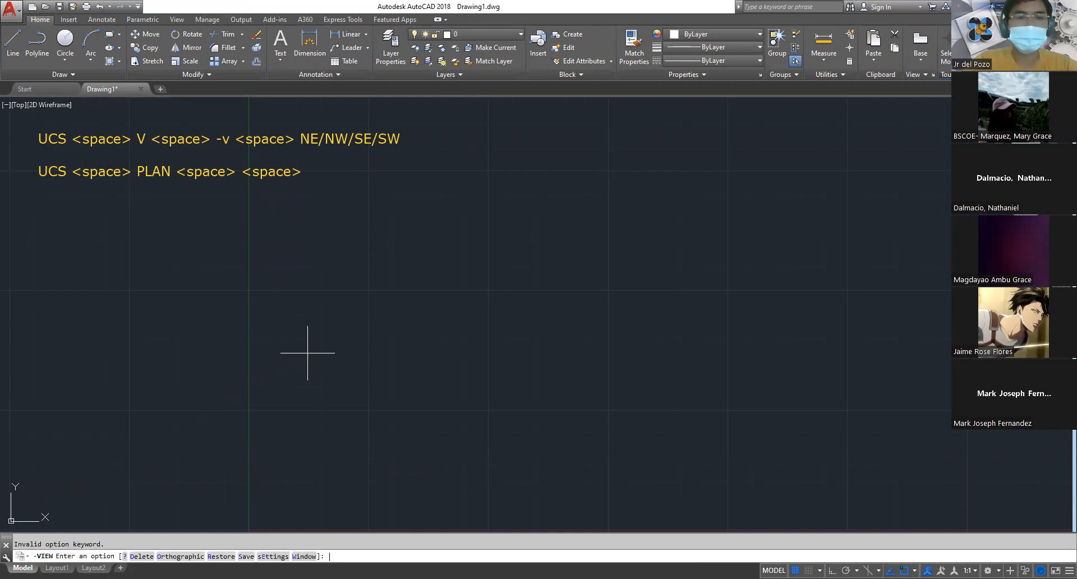
text(ne)
key(space)
key(Escape)
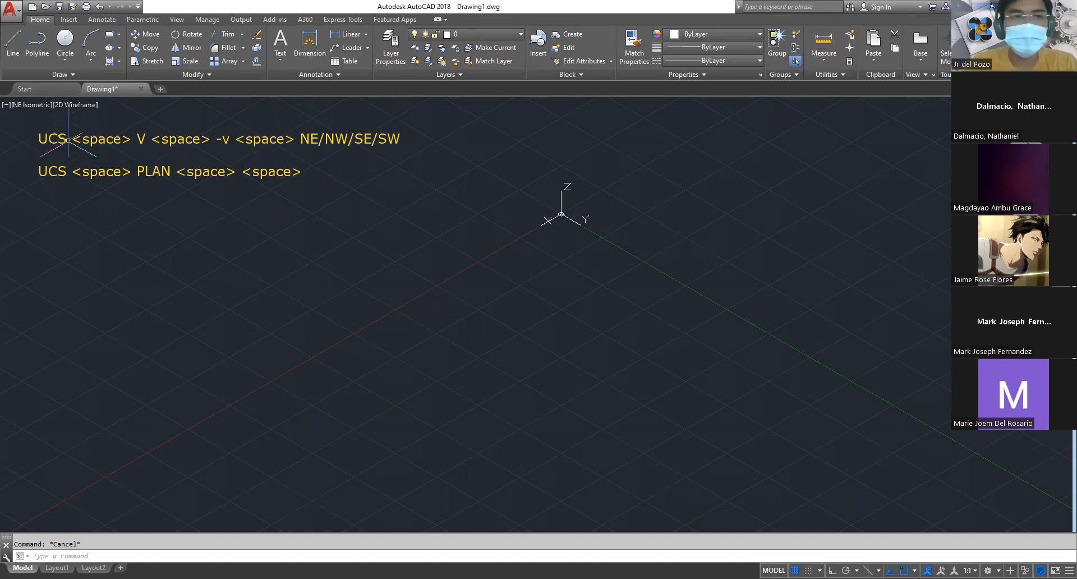
text(ucs)
key(space)
text(pl)
key(space)
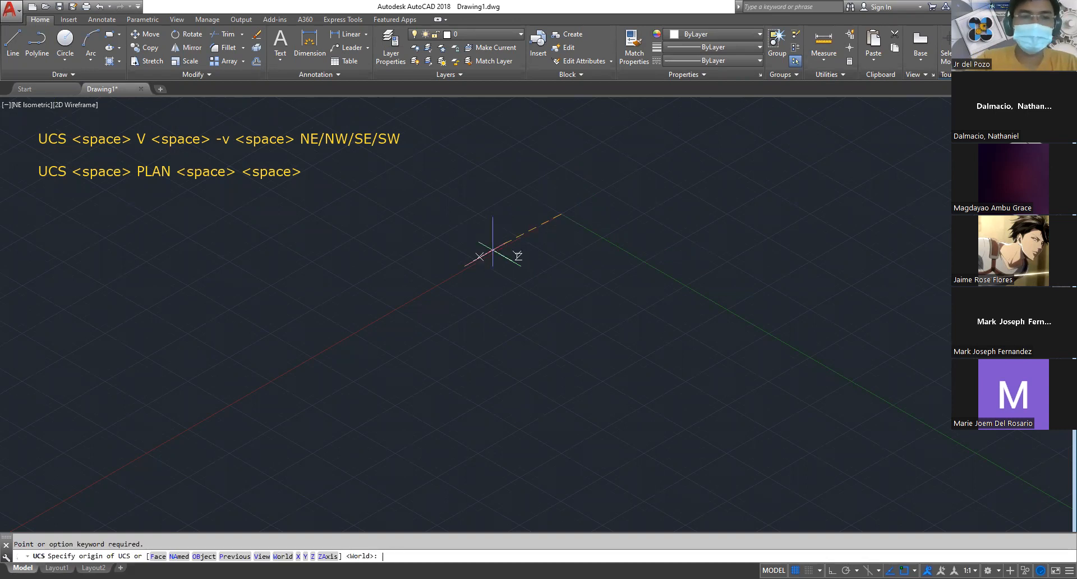
key(Escape)
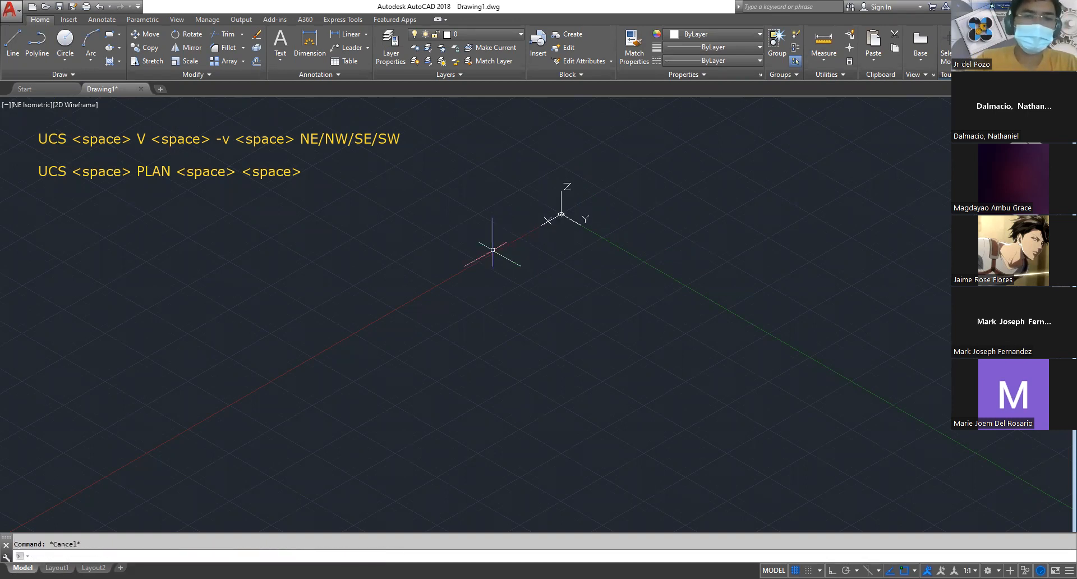
text(ucs)
key(space)
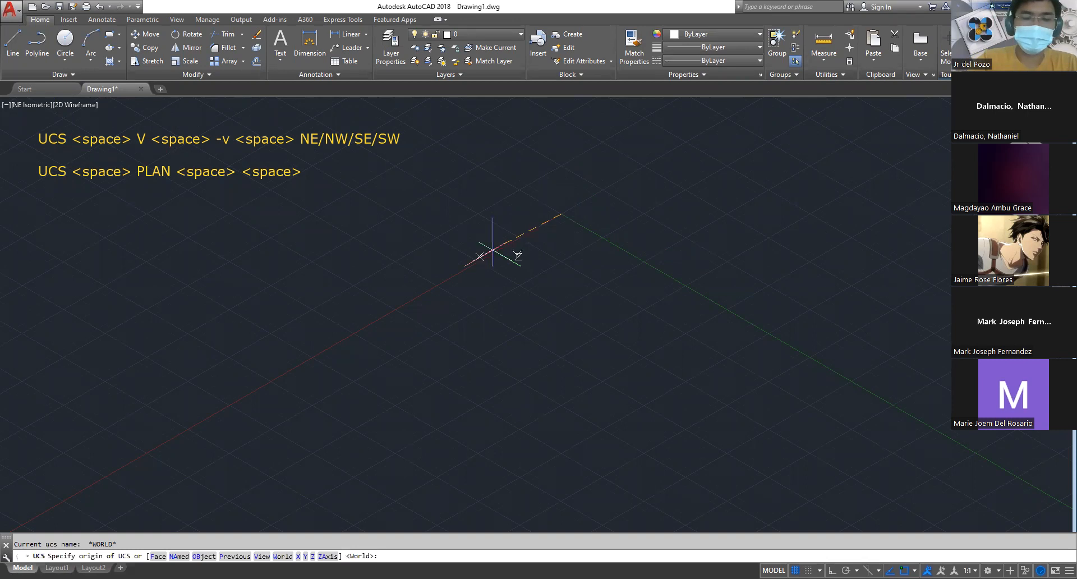
key(space)
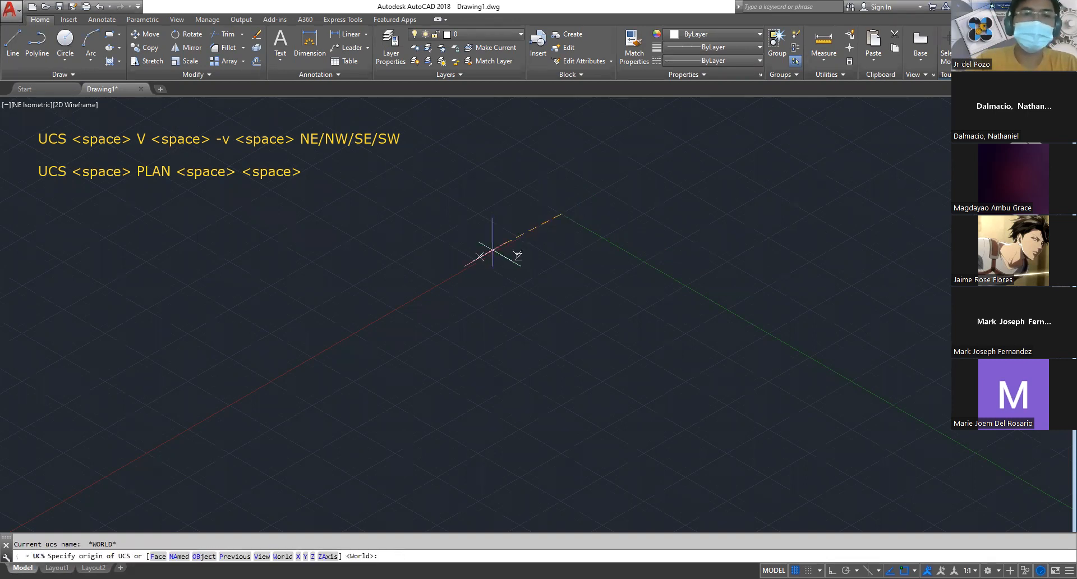
key(Escape)
Set the UCS to World and return to the plan view of the current UCS with the PLAN command
key(Escape)
text(ucs)
key(space)
key(space)
text(plan)
key(space)
key(space)
key(Escape)
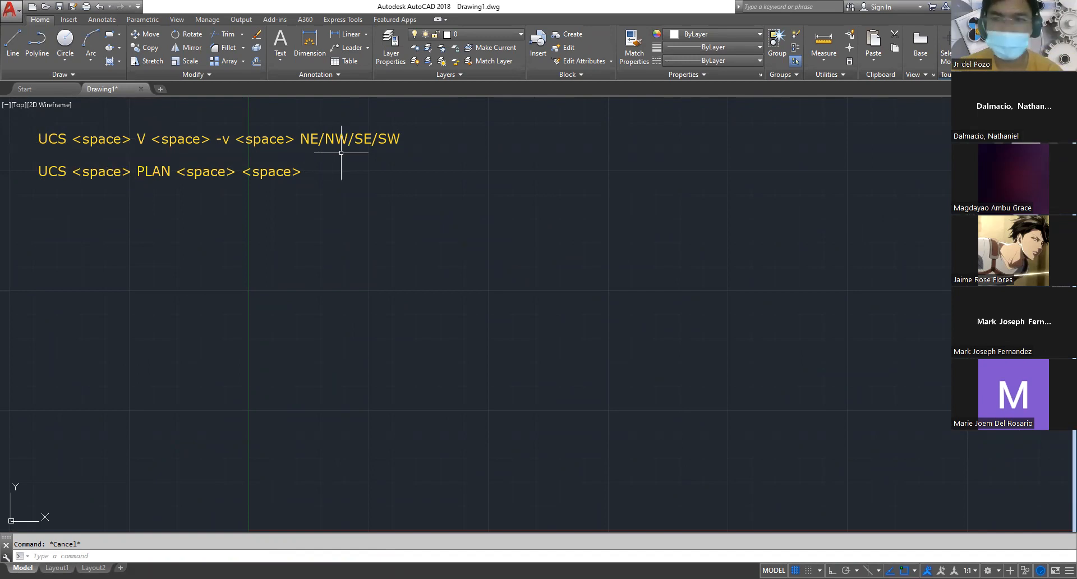
mouse_move(1039, 157)
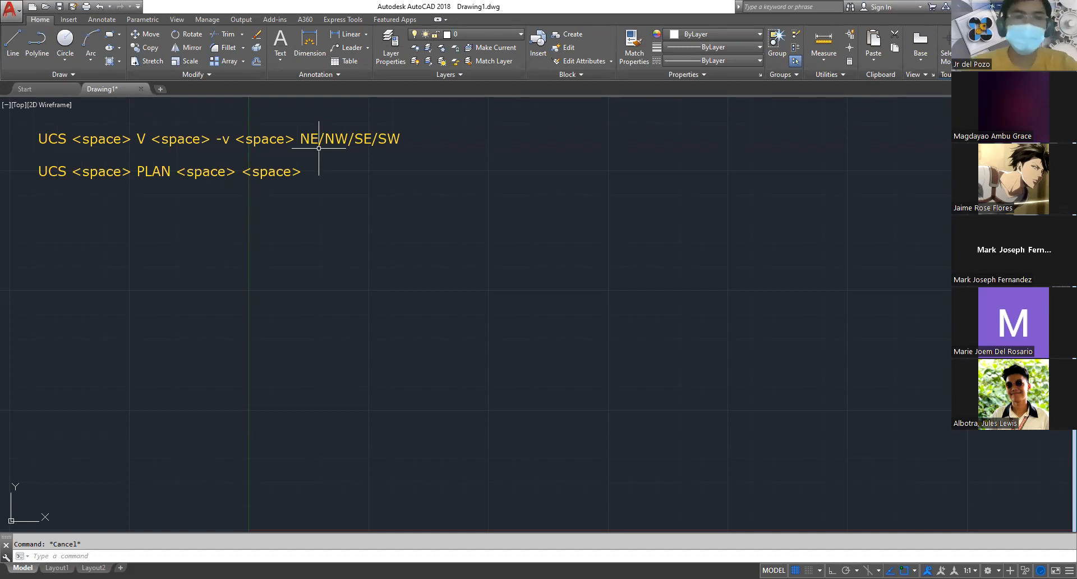
text(us)
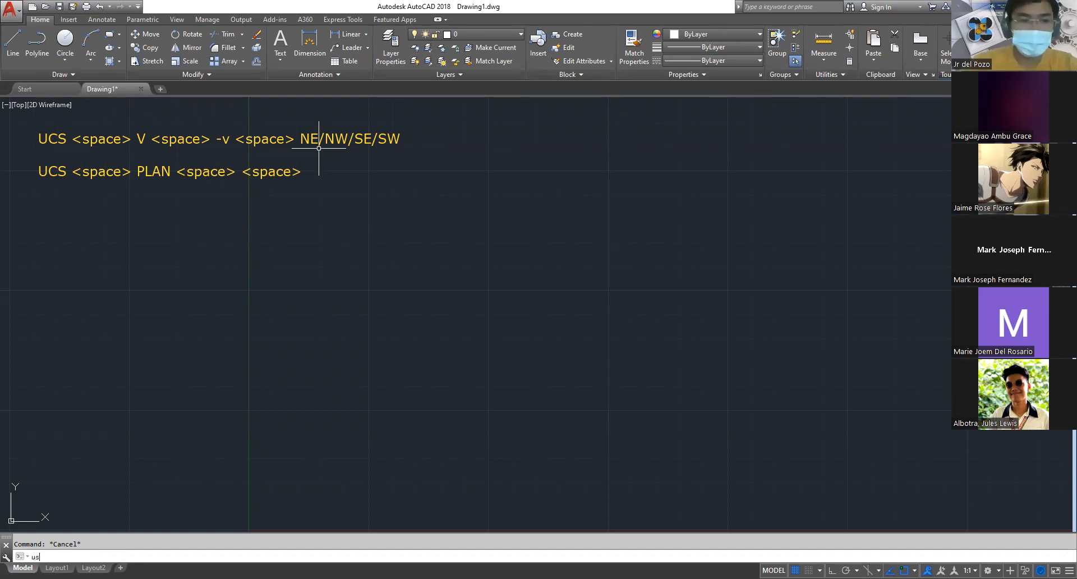
key(BackSpace)
text(cs)
key(space)
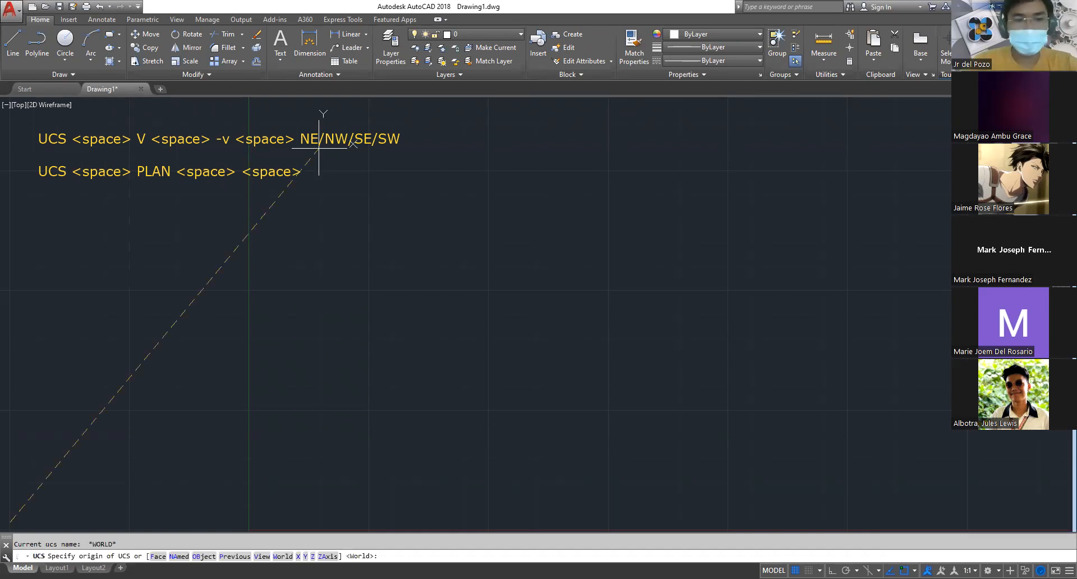
key(Escape)
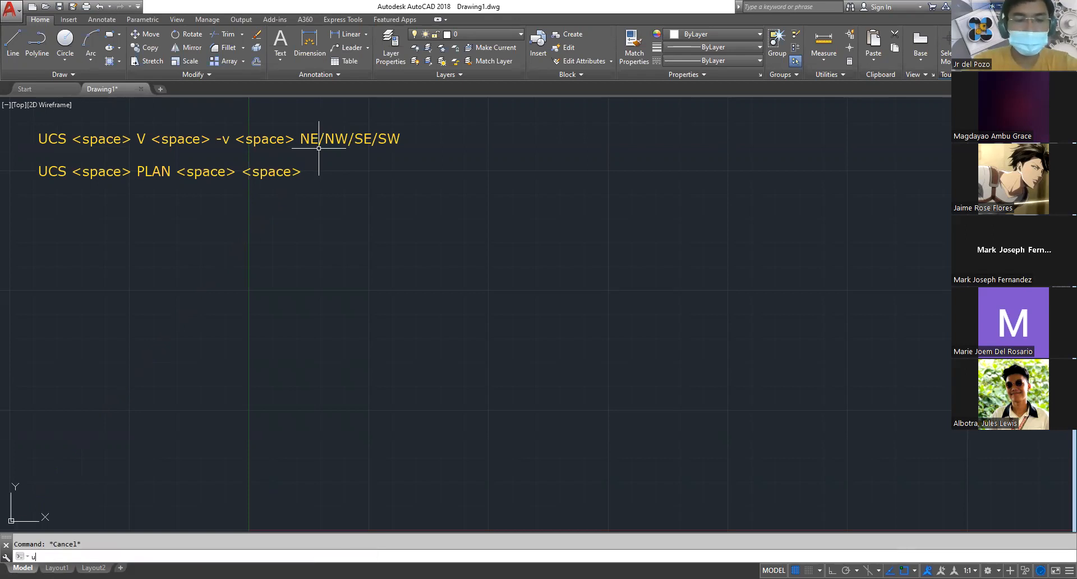
Run UCS with the View option and change the plan view to NE isometric through the -VIEW command
text(ucs)
key(space)
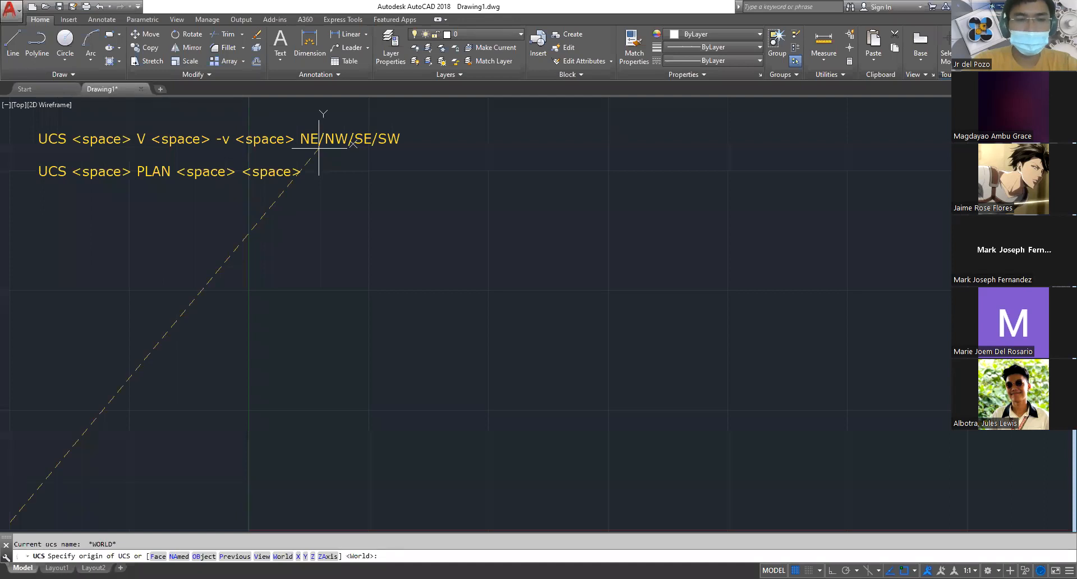
text(v)
key(space)
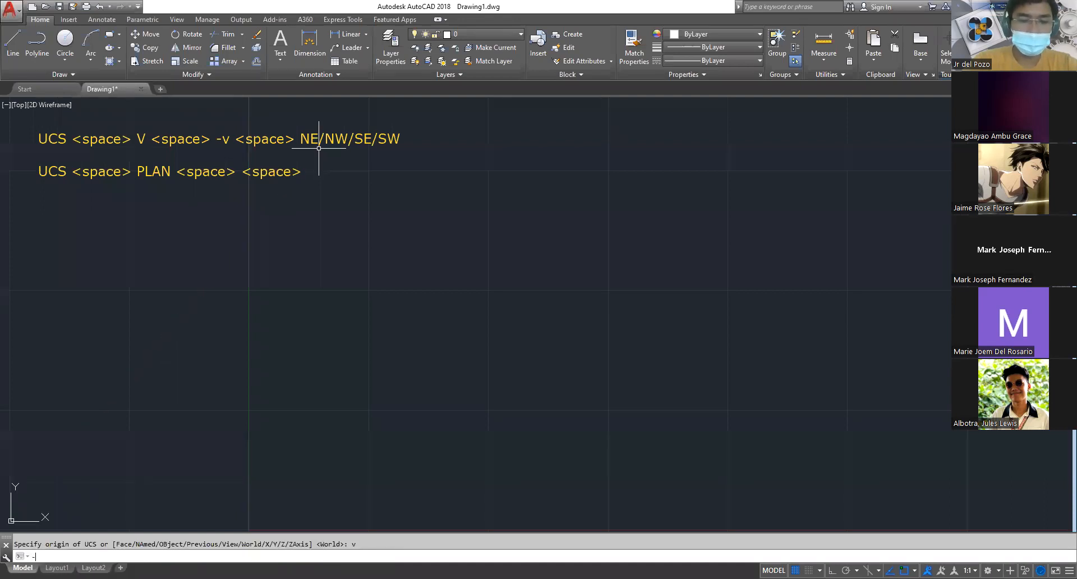
text(-v)
key(space)
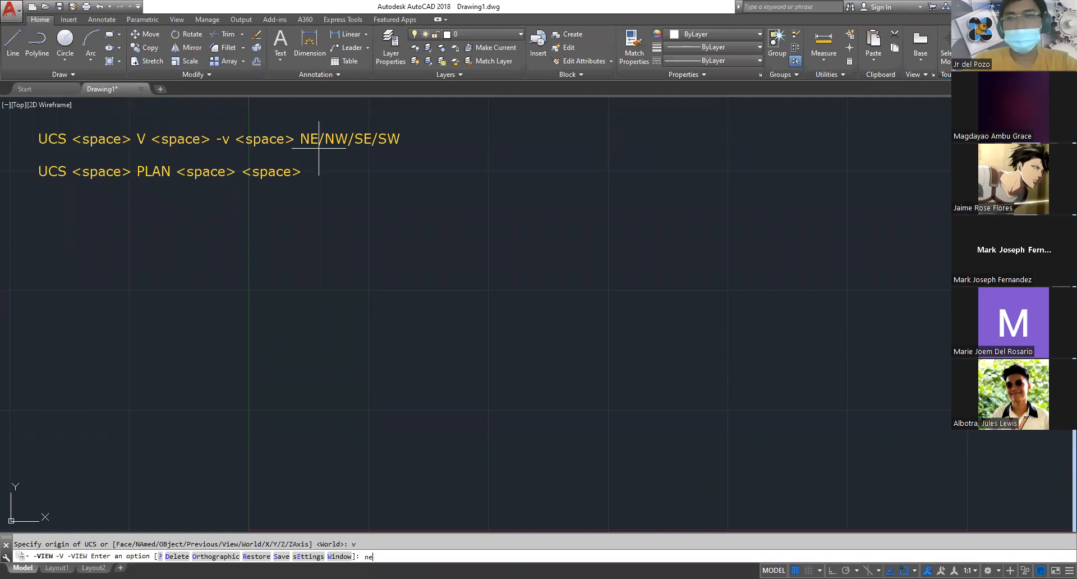
key(space)
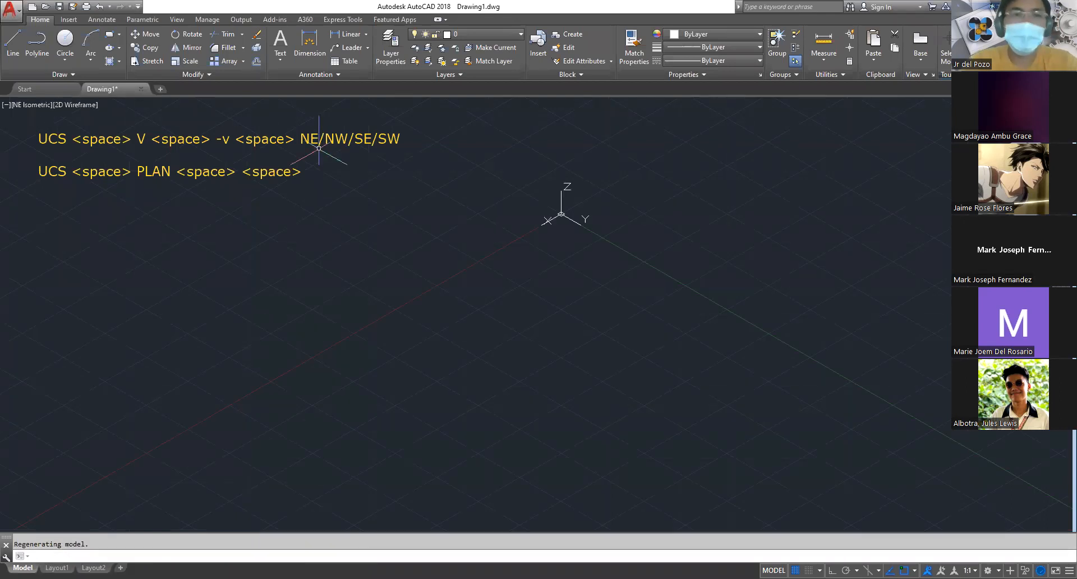
Set the UCS to World and switch from NE isometric to the plan view of the current UCS with PLAN
scroll(583, 229, up, 4)
middle_drag(571, 206, 490, 343)
scroll(433, 346, up, 2)
scroll(434, 346, up, 2)
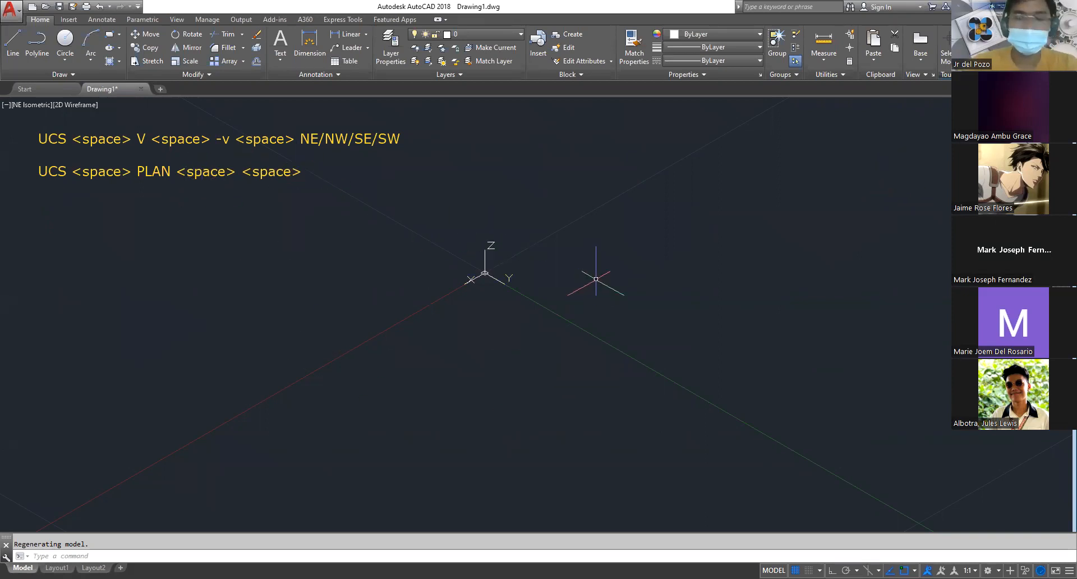
text(ucs)
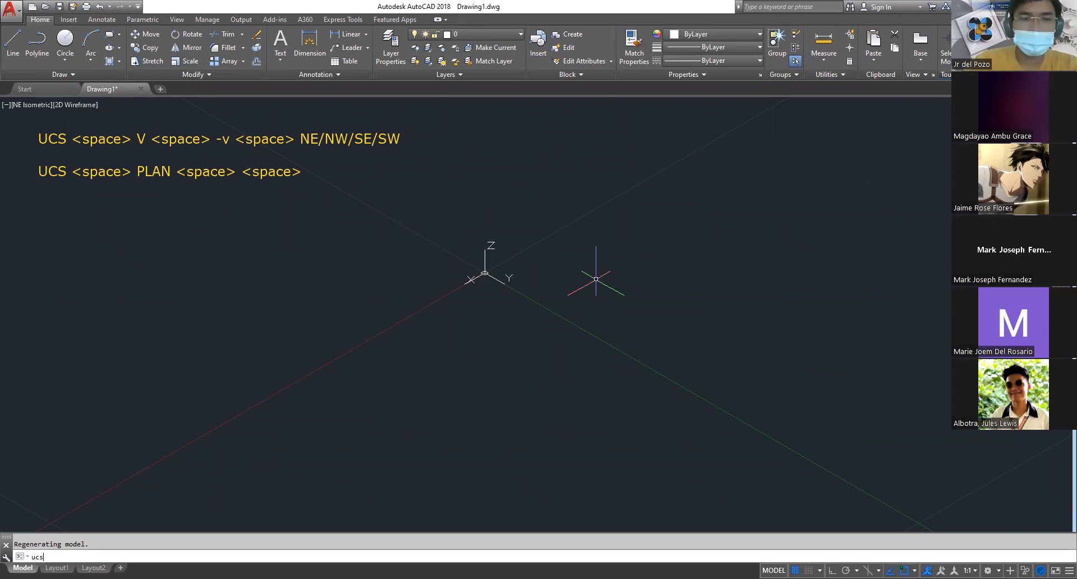
key(space)
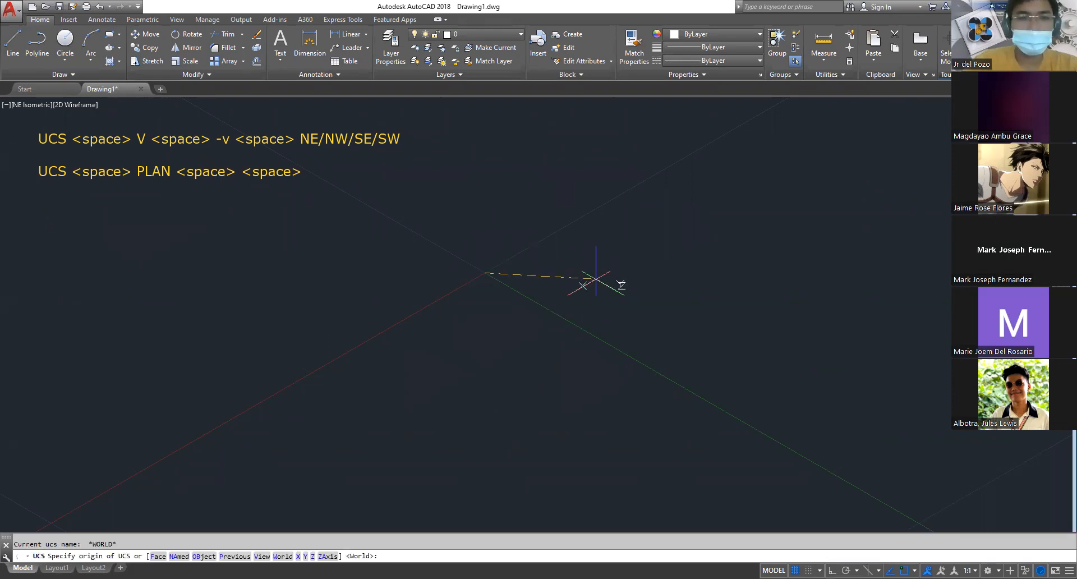
key(space)
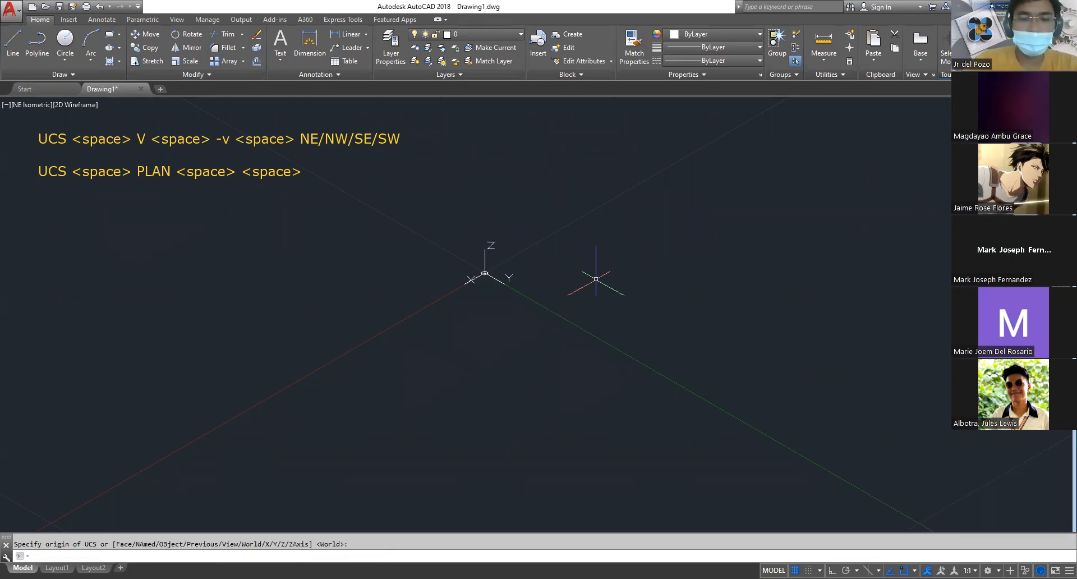
key(space)
key(space)
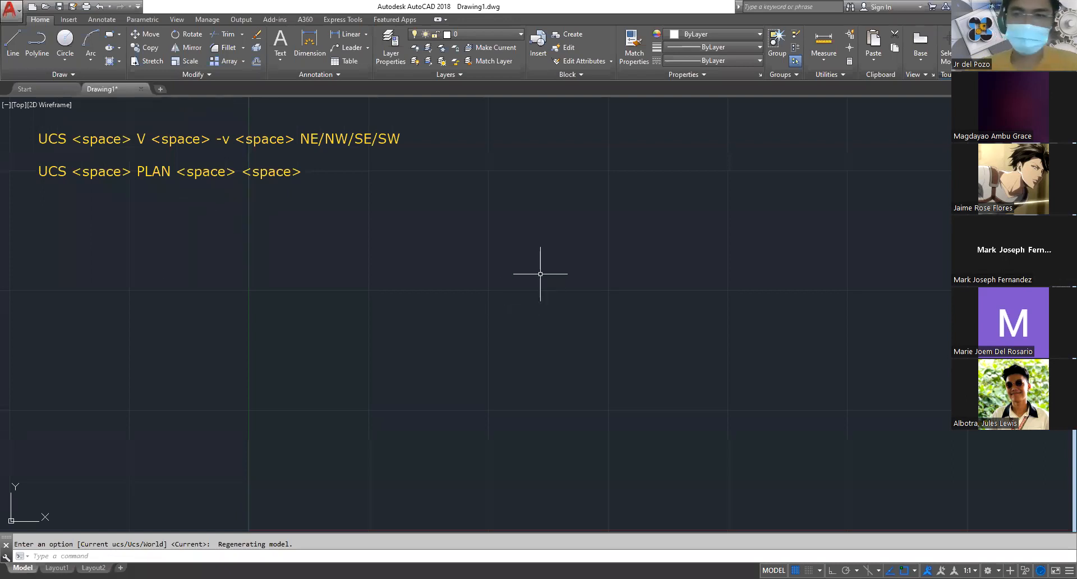
Use the ViewCube to show the SE isometric, NE isometric and Top views in turn
click(560, 280)
click(484, 225)
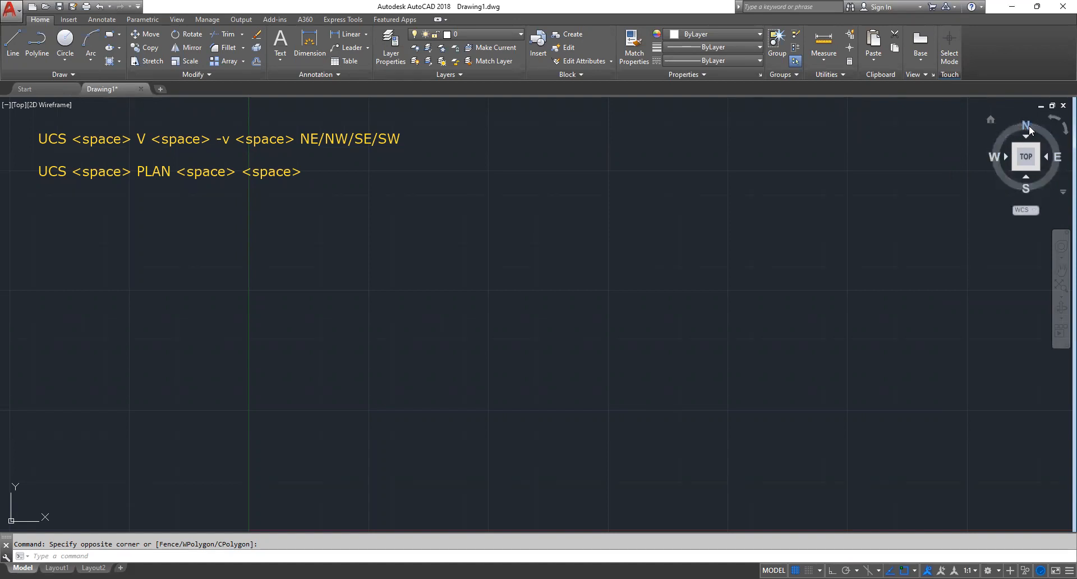
click(1039, 170)
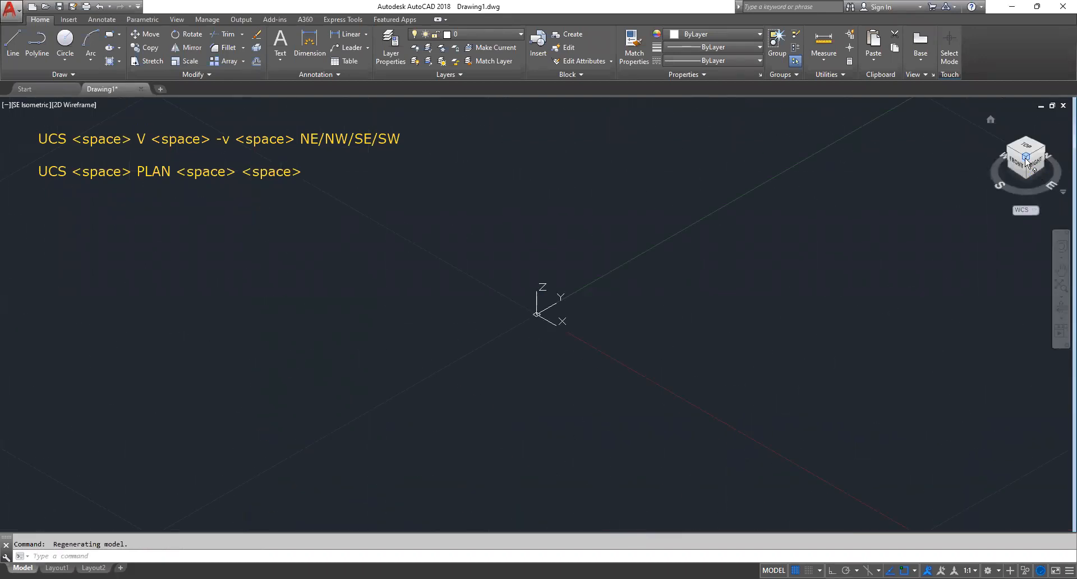
click(1045, 147)
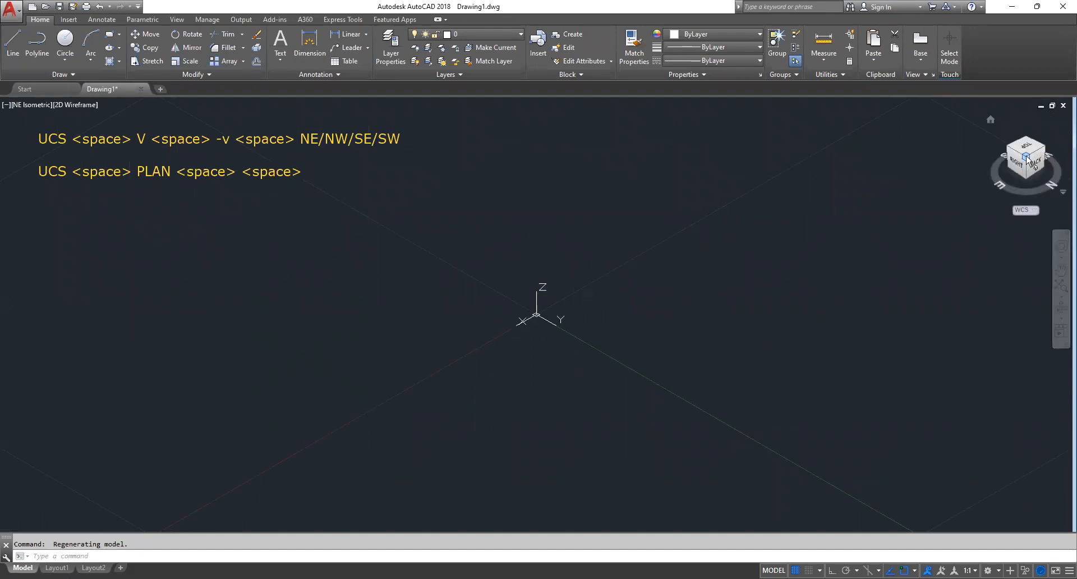
click(1028, 149)
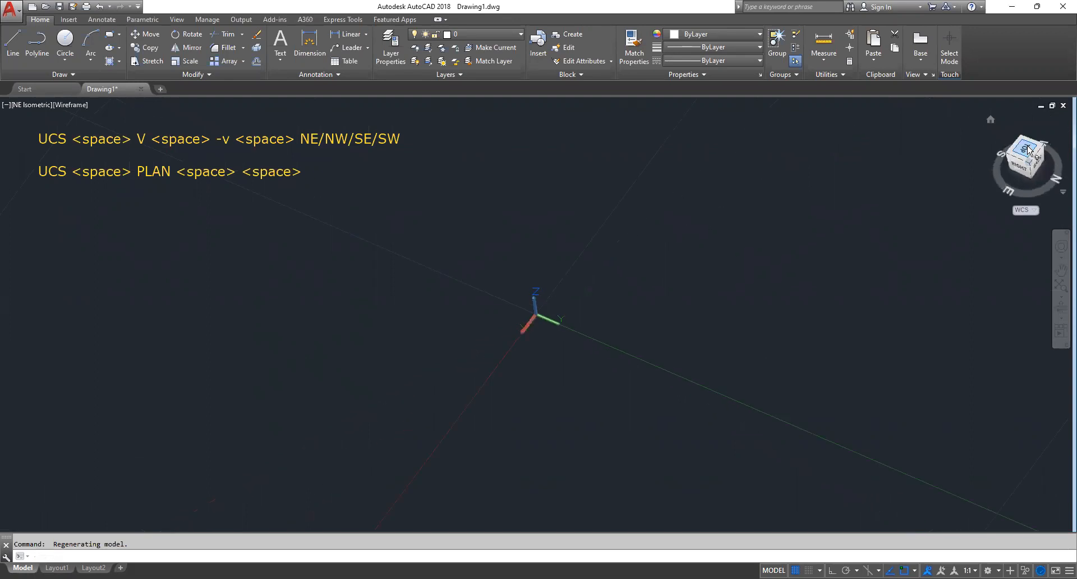
click(1025, 160)
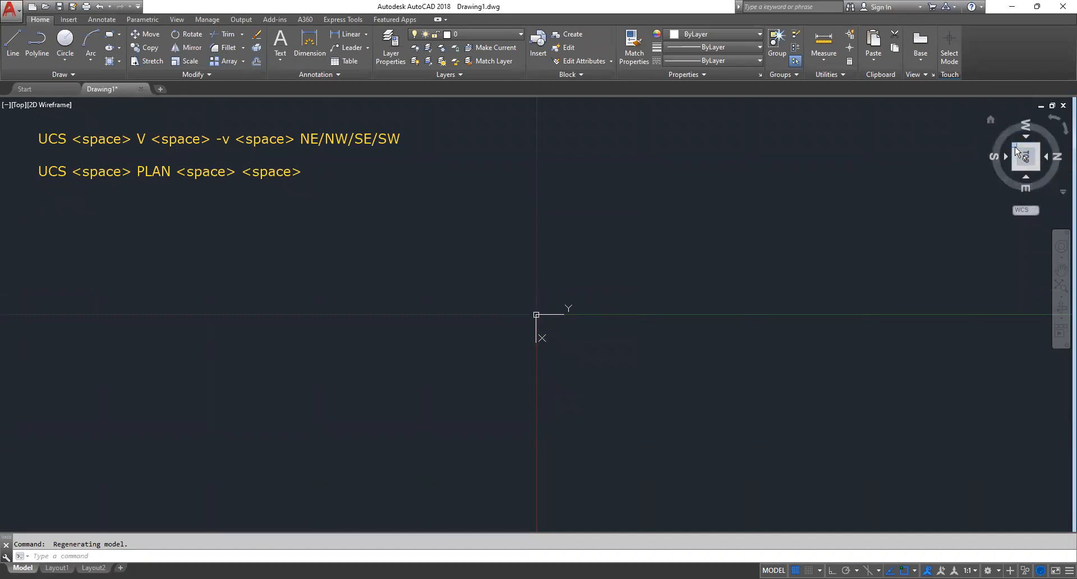
Reset the UCS to World and restore the unrotated plan view of the current UCS with the PLAN command
text(p;)
key(Escape)
text(ucs)
key(space)
key(space)
text(plan)
key(space)
key(space)
key(Escape)
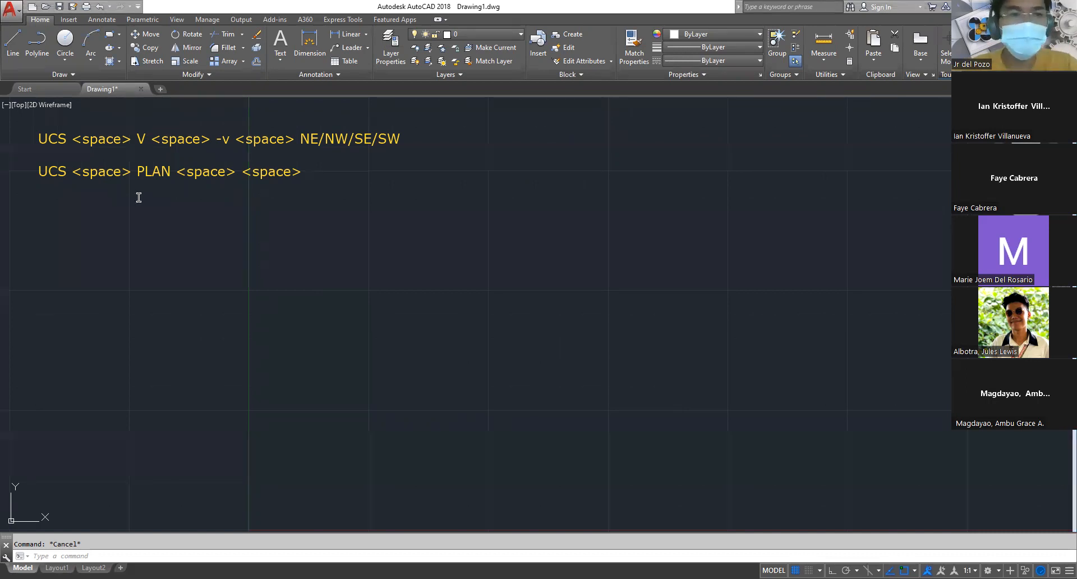
Add a text note below the PLAN sequence listing cone, sphere, cylinder and pyramid on separate lines
click(31, 205)
text(cone)
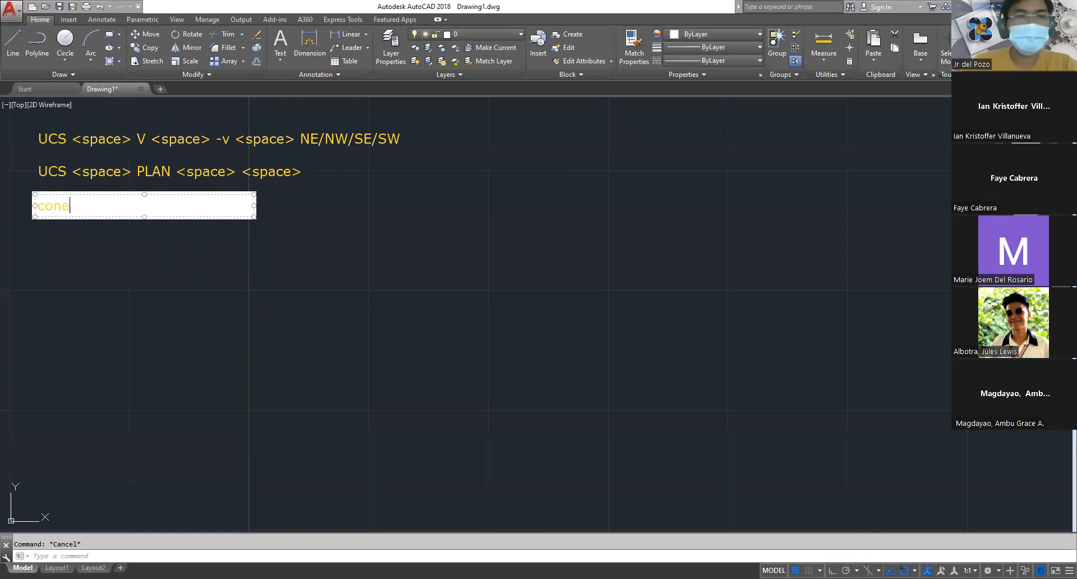
key(Return)
text(sphere)
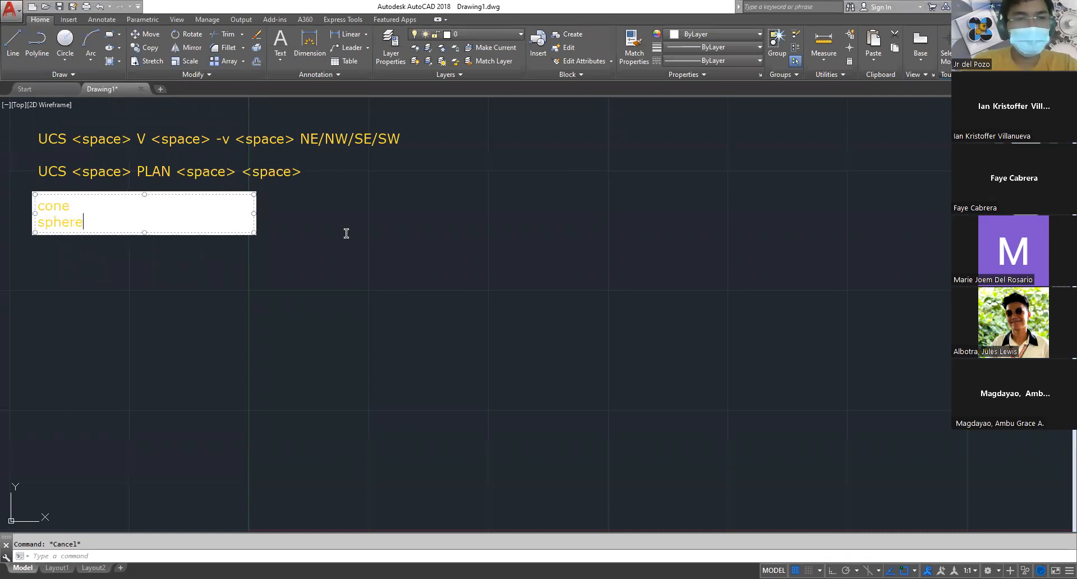
key(Return)
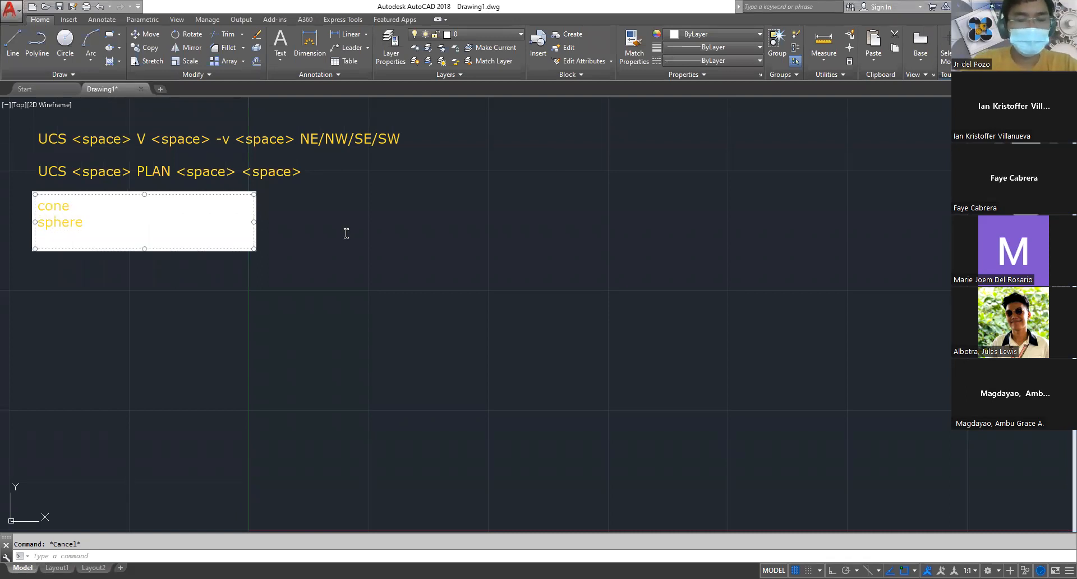
text(cylinder)
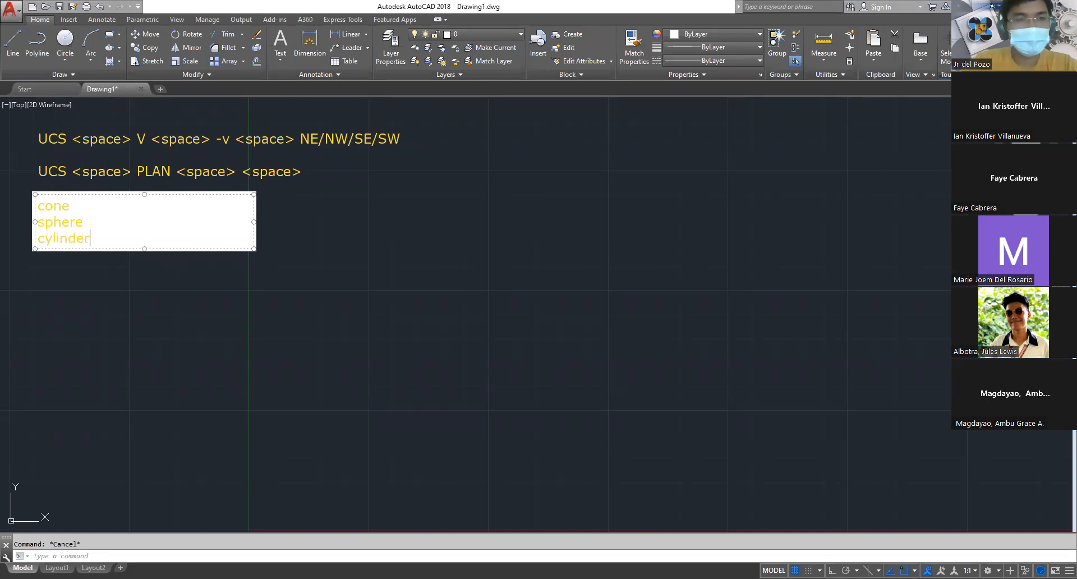
key(Return)
text(pyramid)
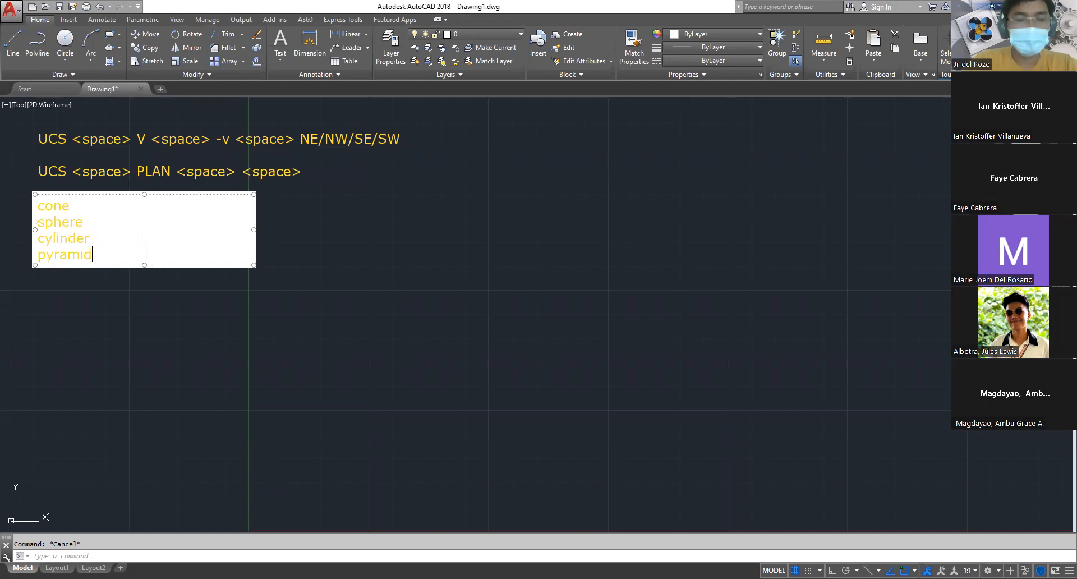
Append the command abbreviations SPH, CYL and PYR to the sphere, cylinder and pyramid lines of the note
click(113, 208)
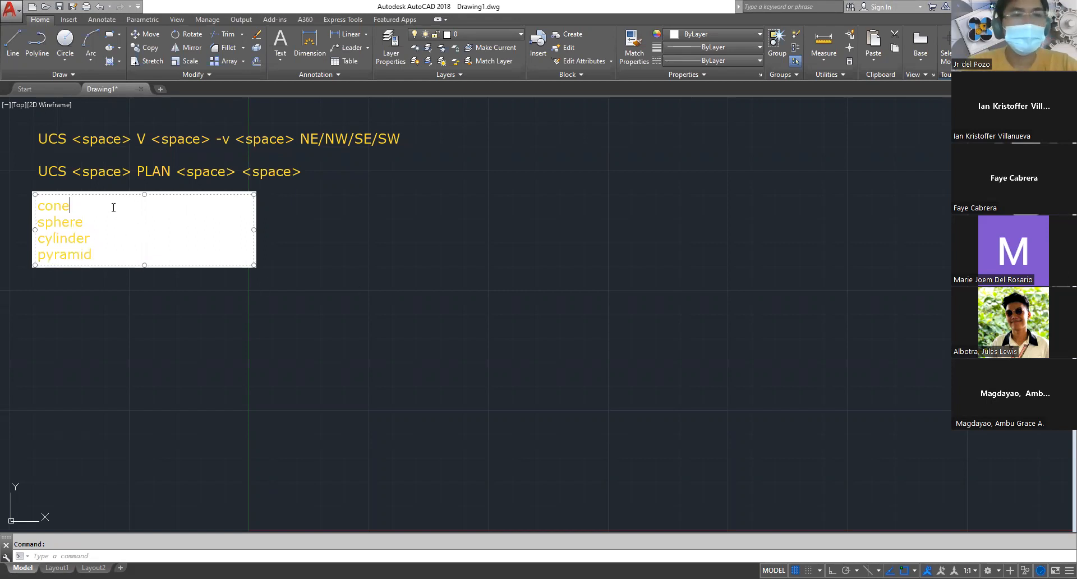
text(-)
key(BackSpace)
key(Down)
key(Right)
key(Right)
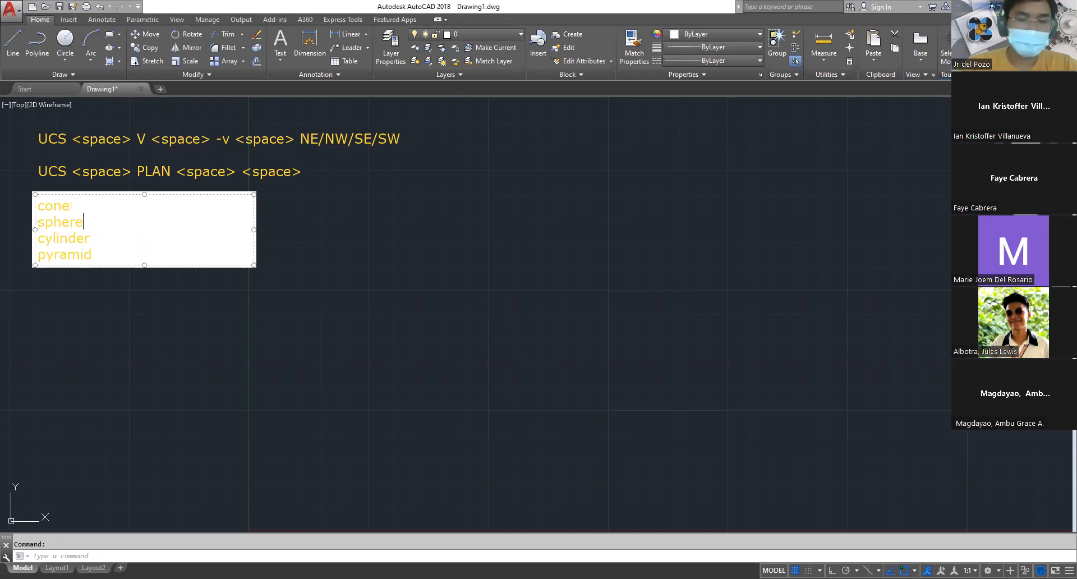
text(-SPh)
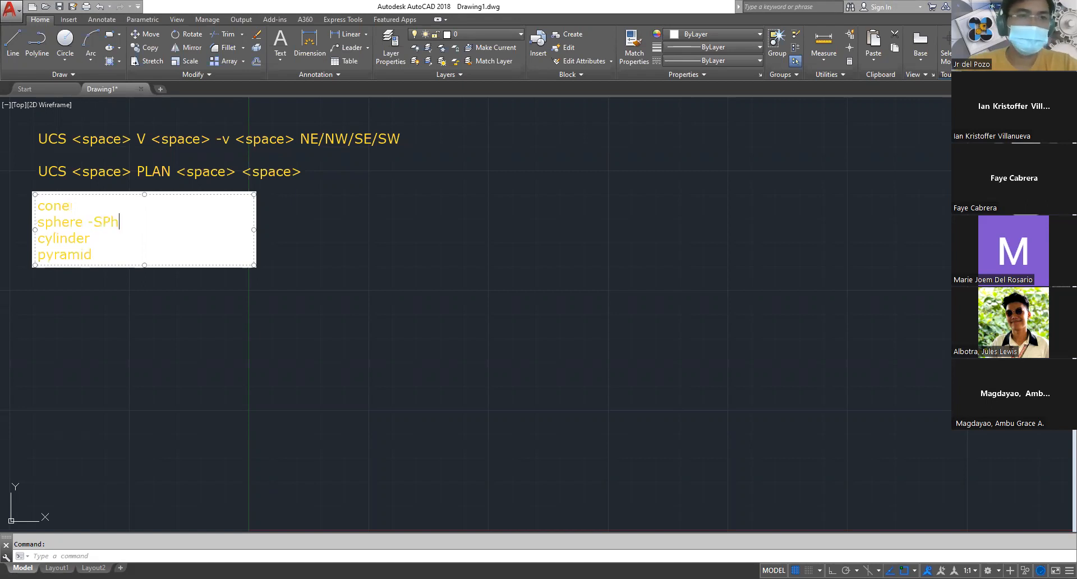
key(BackSpace)
text(H)
key(Down)
text(- CYL pyramid)
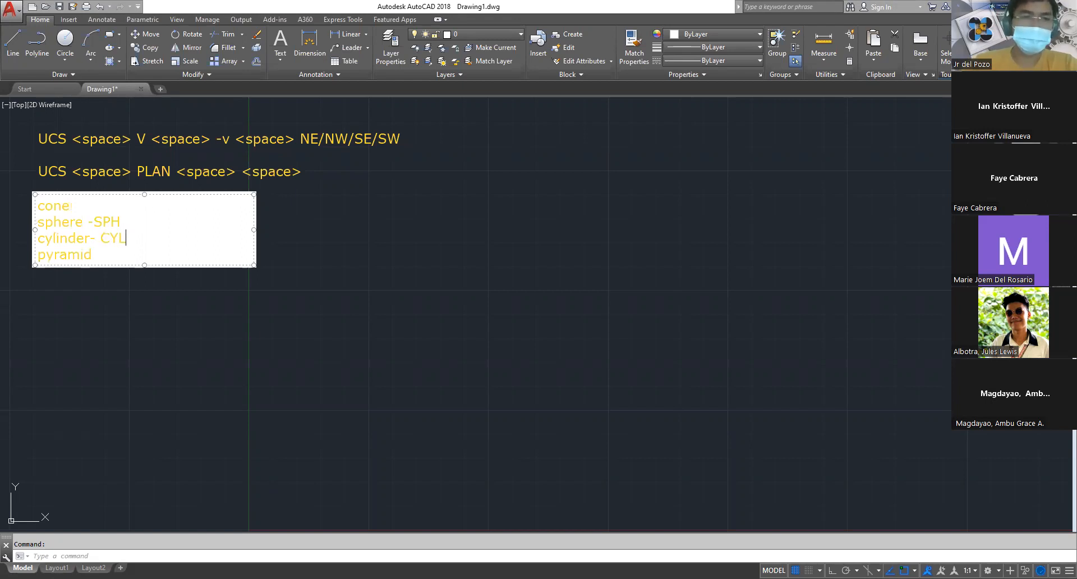
text(- PYR)
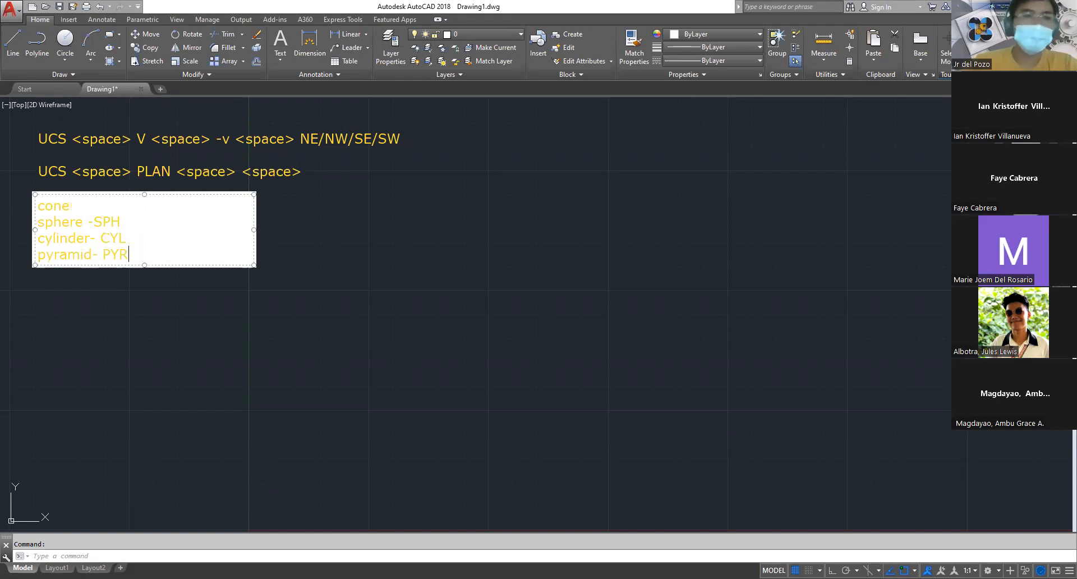
click(122, 304)
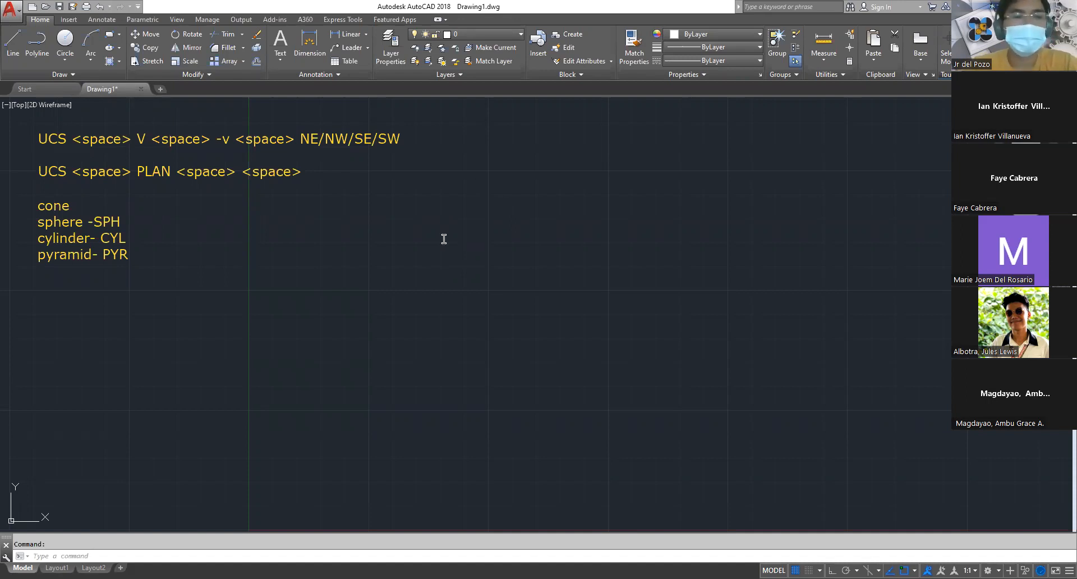
click(435, 270)
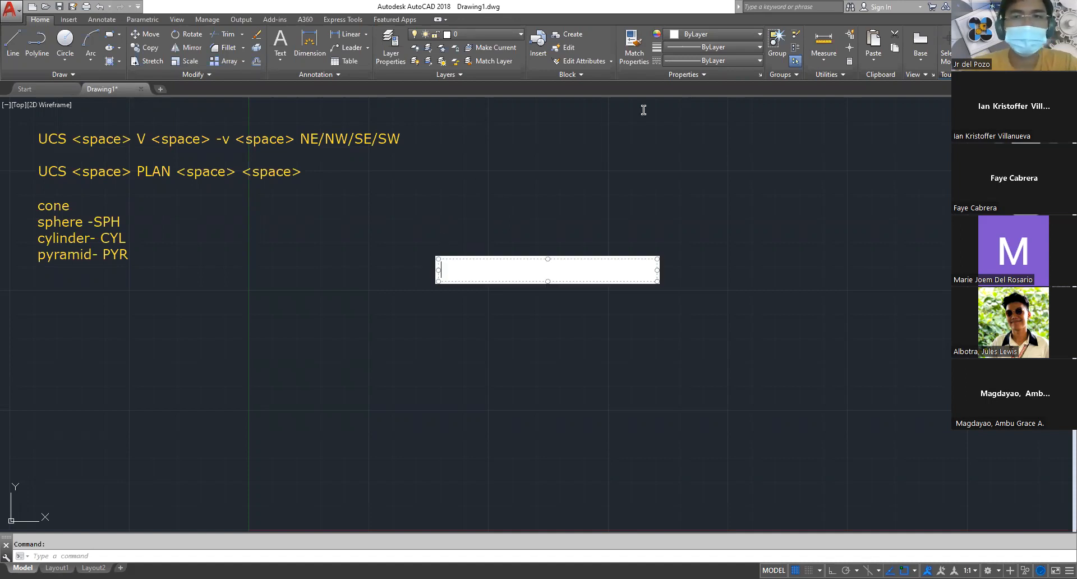
click(645, 146)
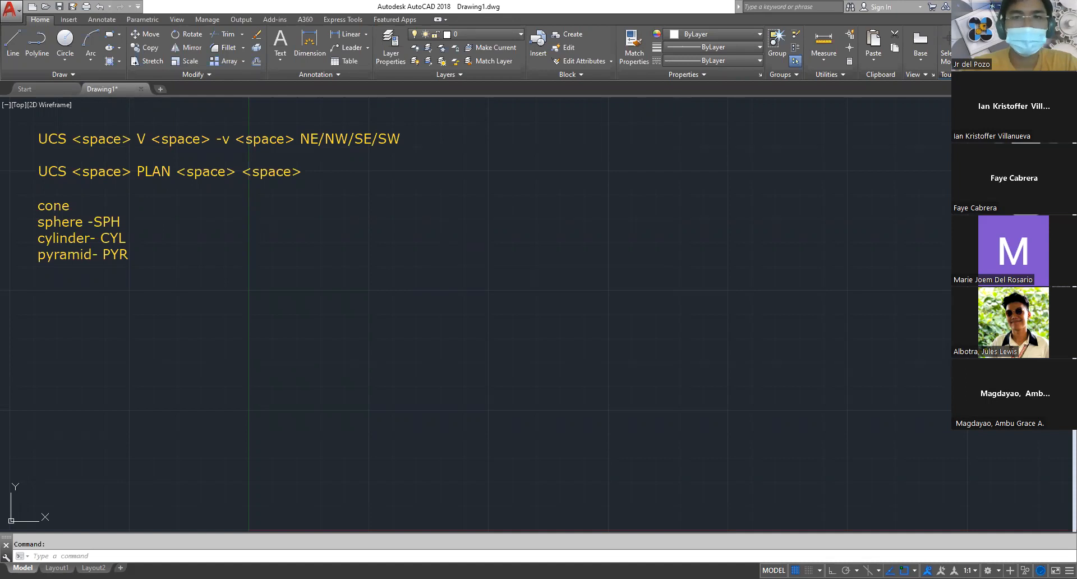
click(645, 144)
key(Escape)
Change the viewport's visual style to Realistic with the VS command
text(vs)
key(space)
text(r)
key(space)
key(Escape)
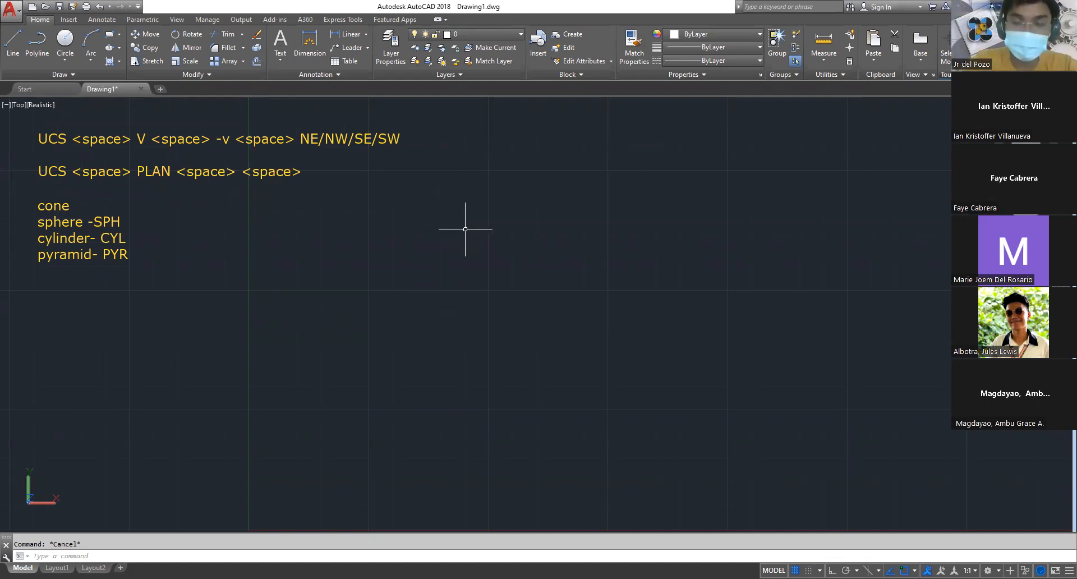
text(cone)
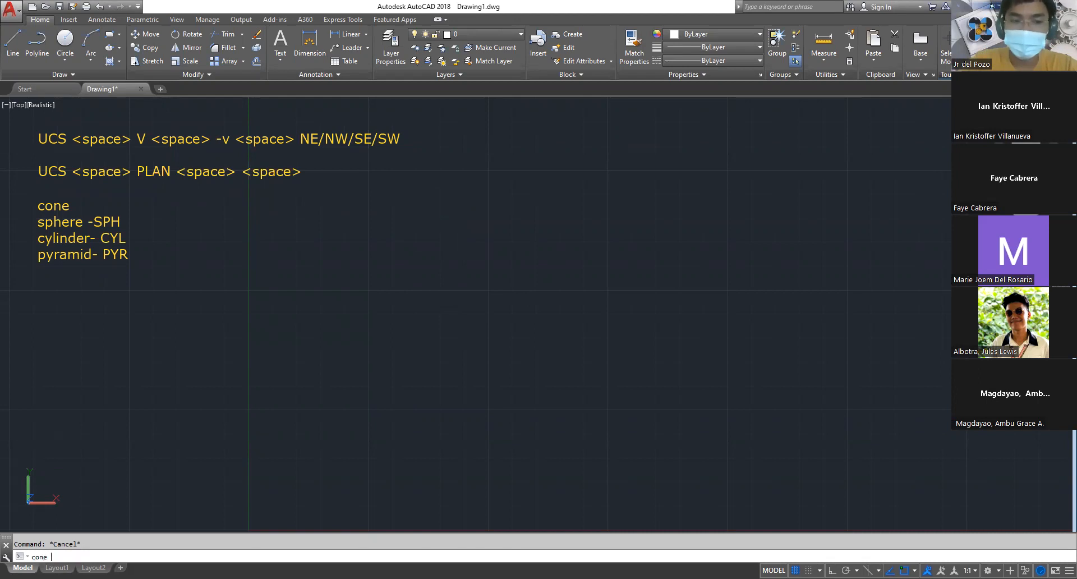
key(Return)
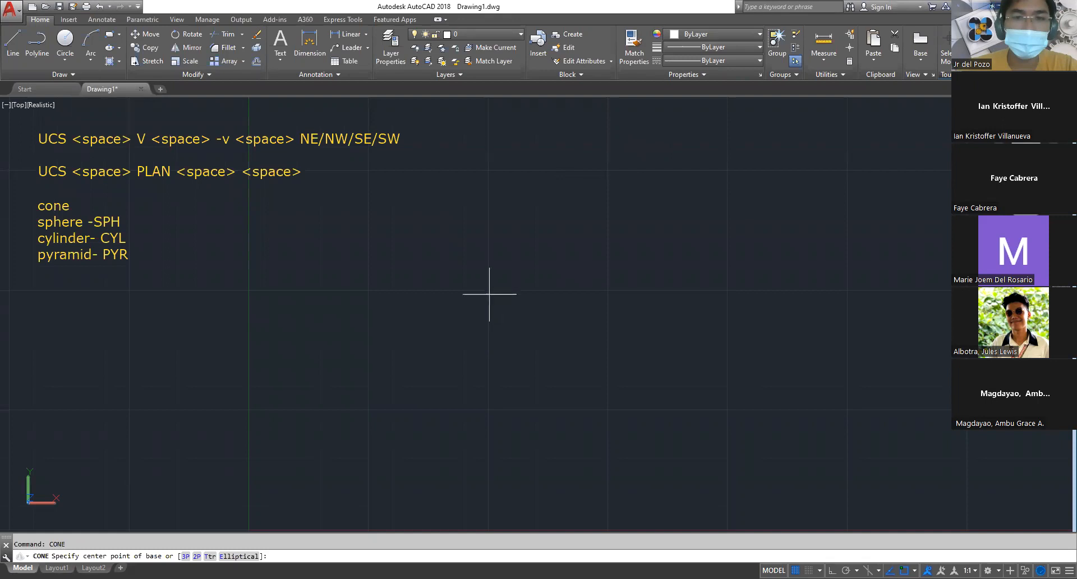
key(Escape)
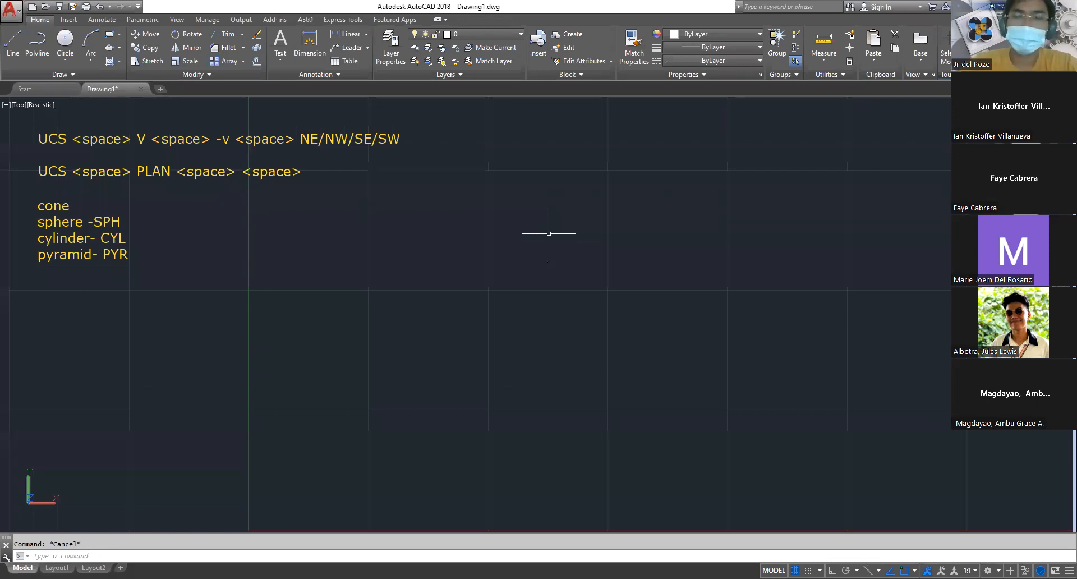
text(ucs)
key(space)
text(v)
key(space)
text(-v)
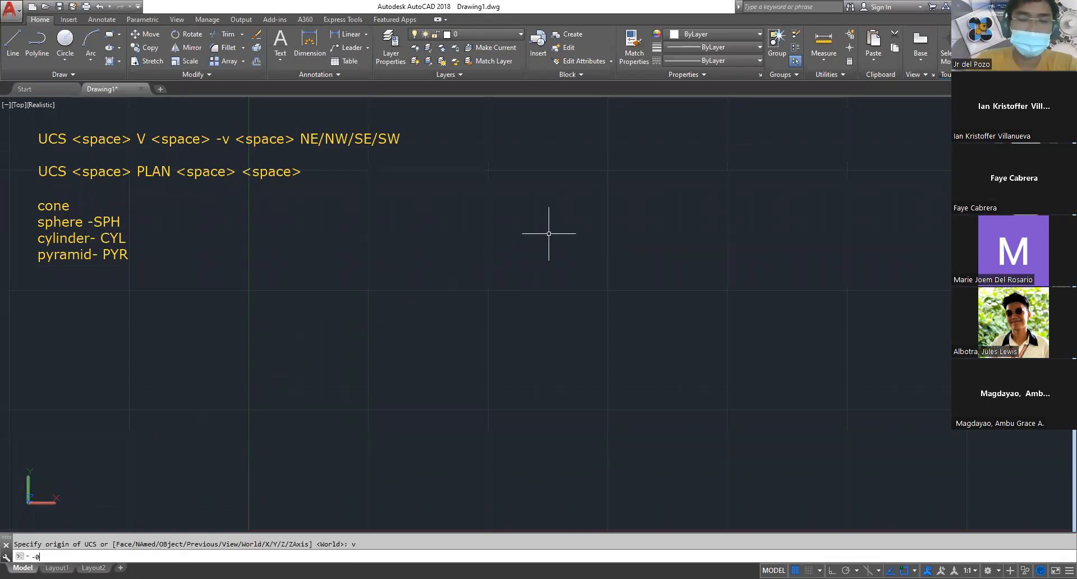
key(Escape)
Apply the UCS View option and set the viewport to NE isometric with the -VIEW command
text(ucs)
key(space)
text(v)
key(space)
text(-v)
key(space)
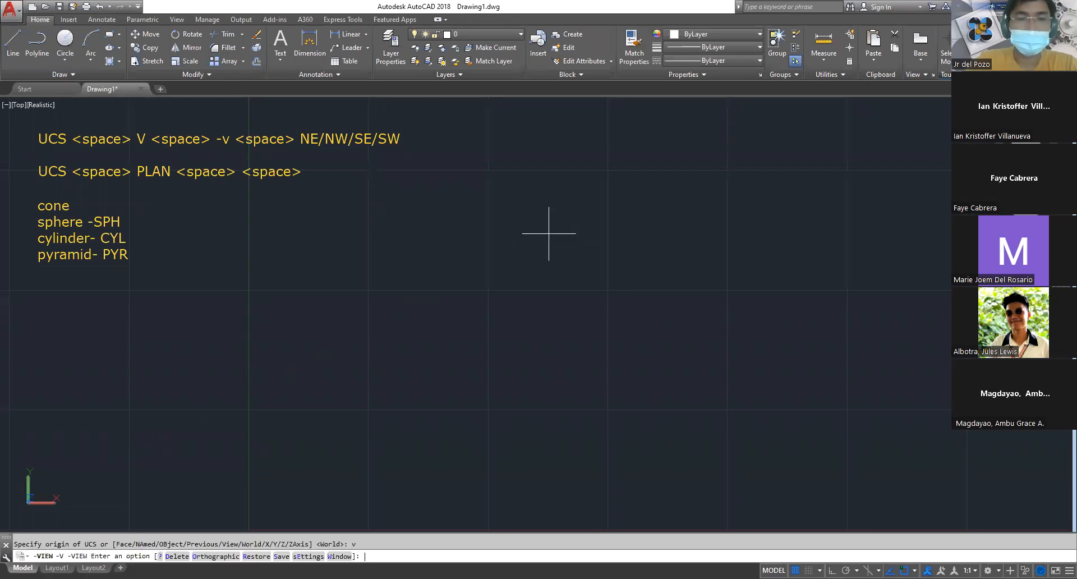
text(v)
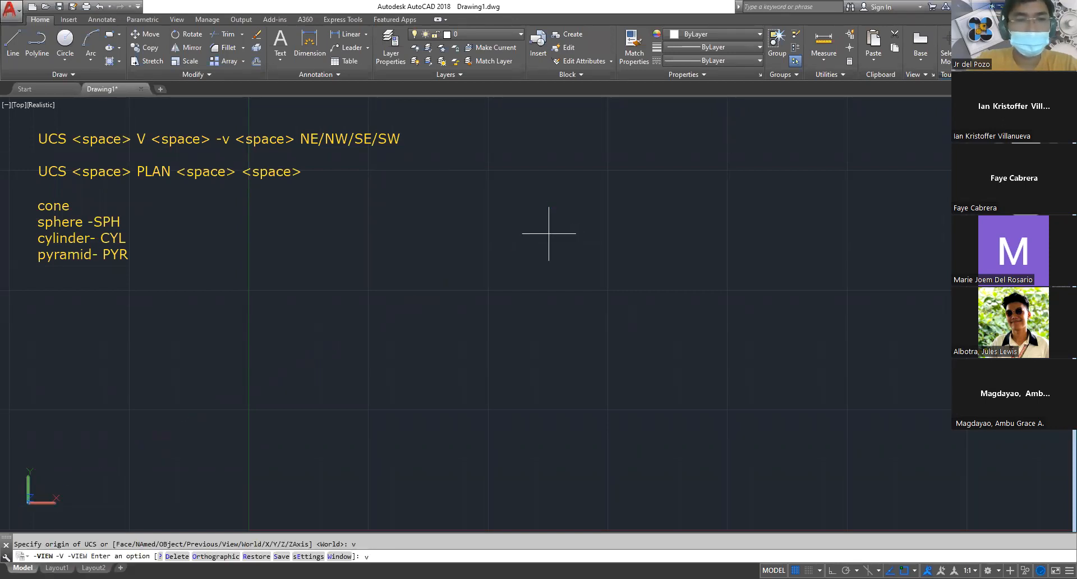
key(BackSpace)
text(ne)
key(space)
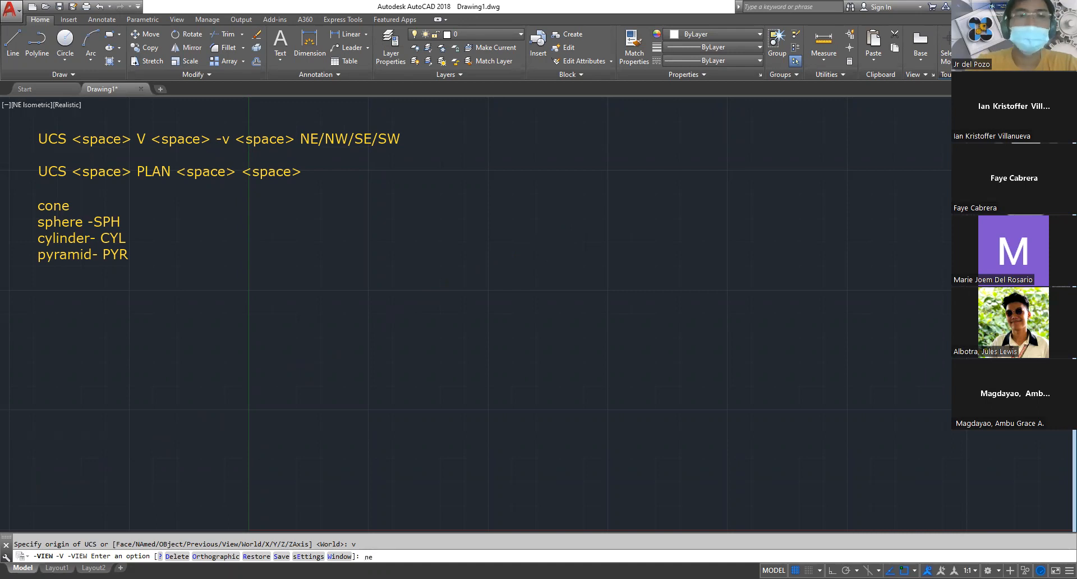
key(Escape)
Model a freehand cone with a base radius of about 1.66 and a height of about 4.06
middle_drag(530, 255, 290, 358)
scroll(478, 289, up, 3)
middle_drag(478, 289, 413, 346)
key(Escape)
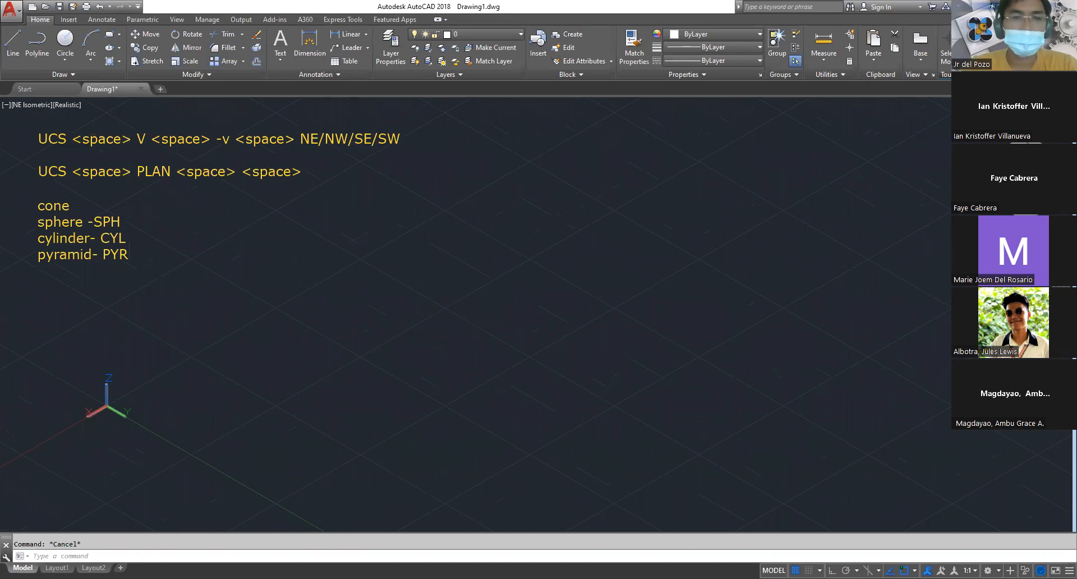
text(cone)
key(space)
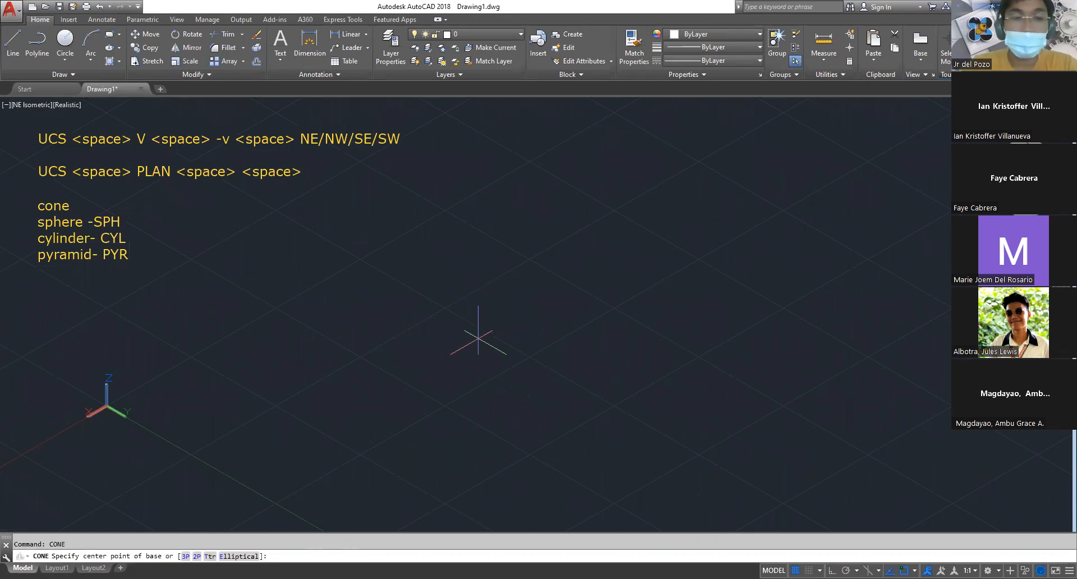
click(480, 324)
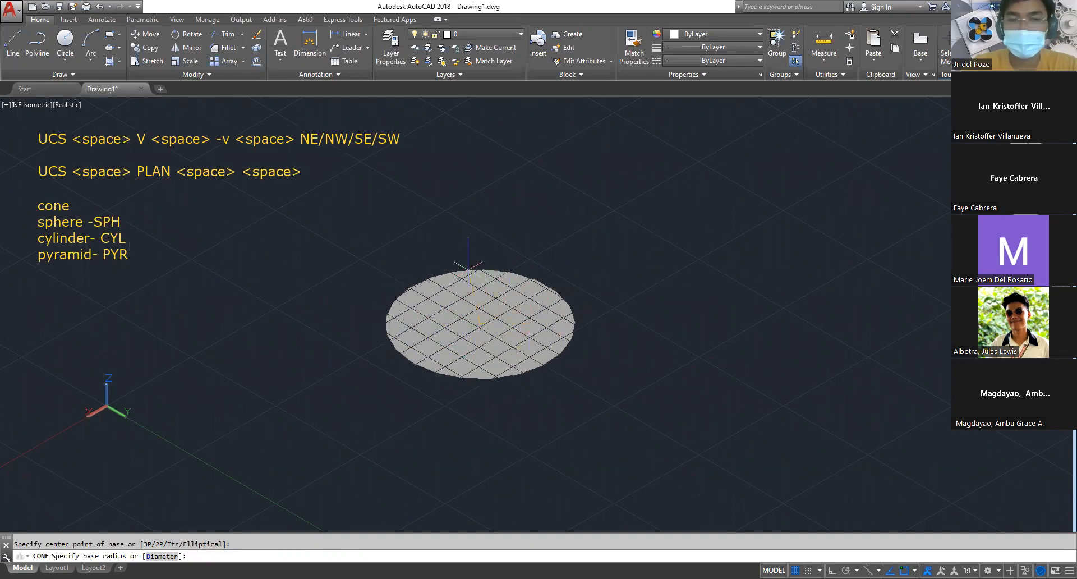
click(467, 277)
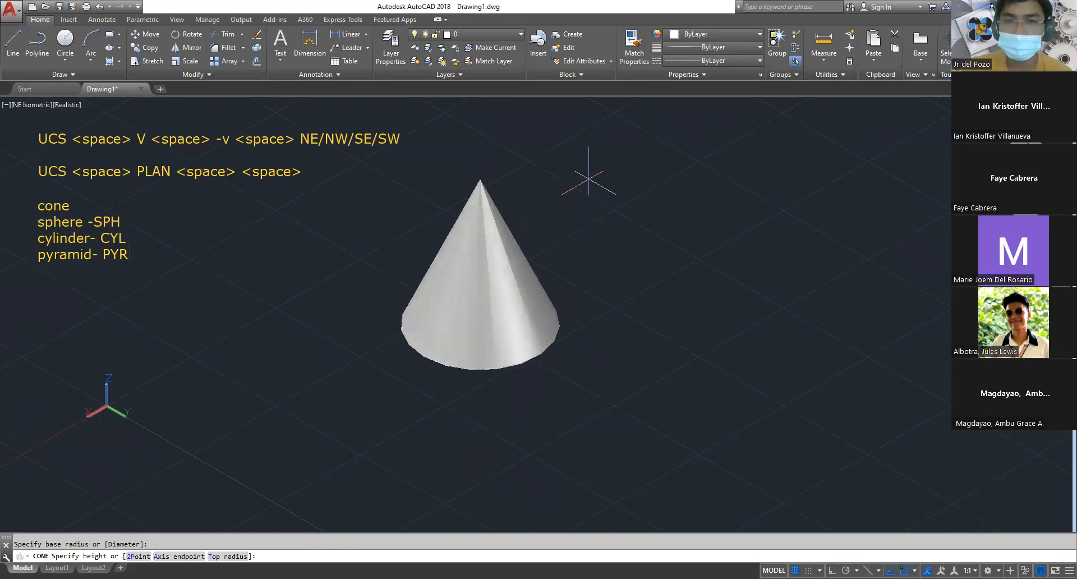
shift+middle_drag(611, 303, 569, 283)
middle_drag(547, 247, 496, 204)
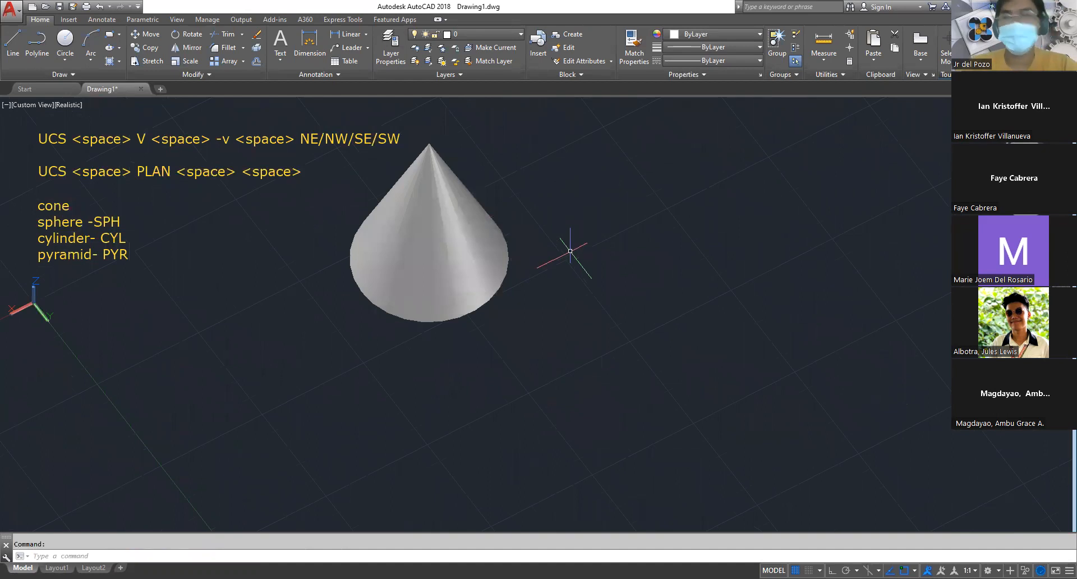
key(ctrl+z)
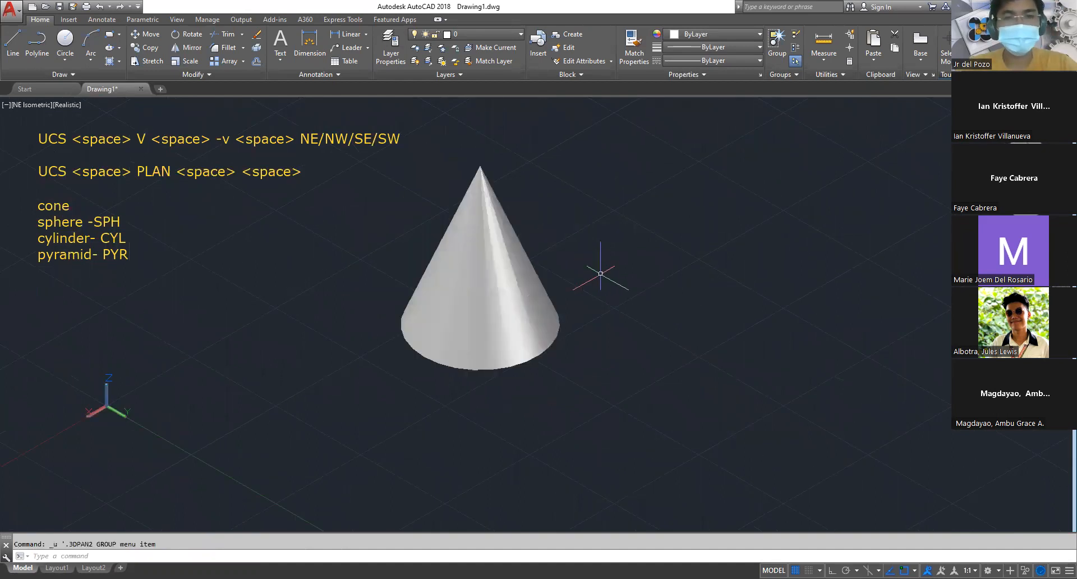
Model a second cone beside the first with a base radius of 2 and a height of 5
middle_drag(669, 277, 426, 240)
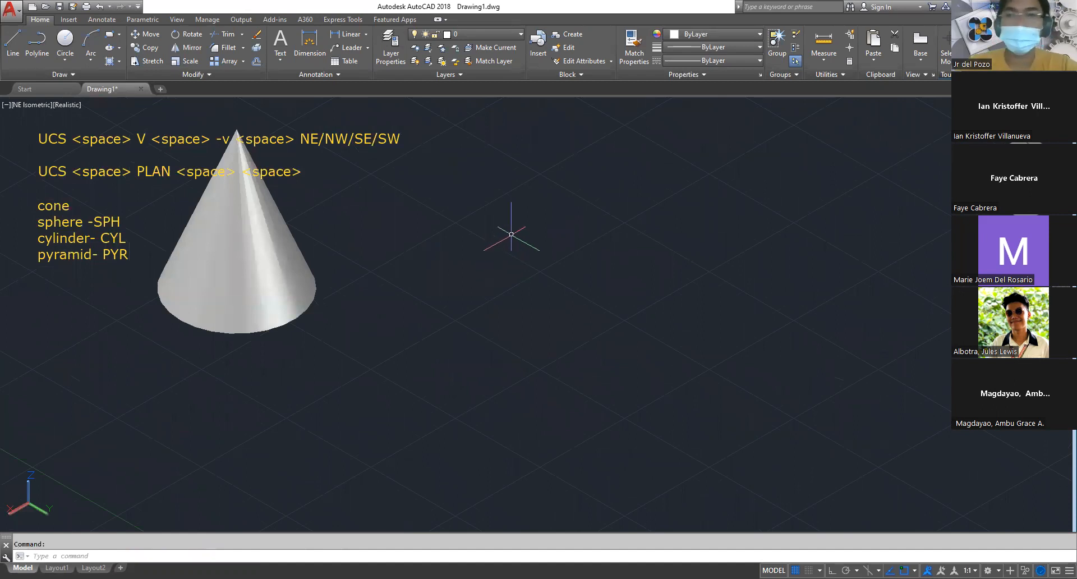
text(e)
key(BackSpace)
key(BackSpace)
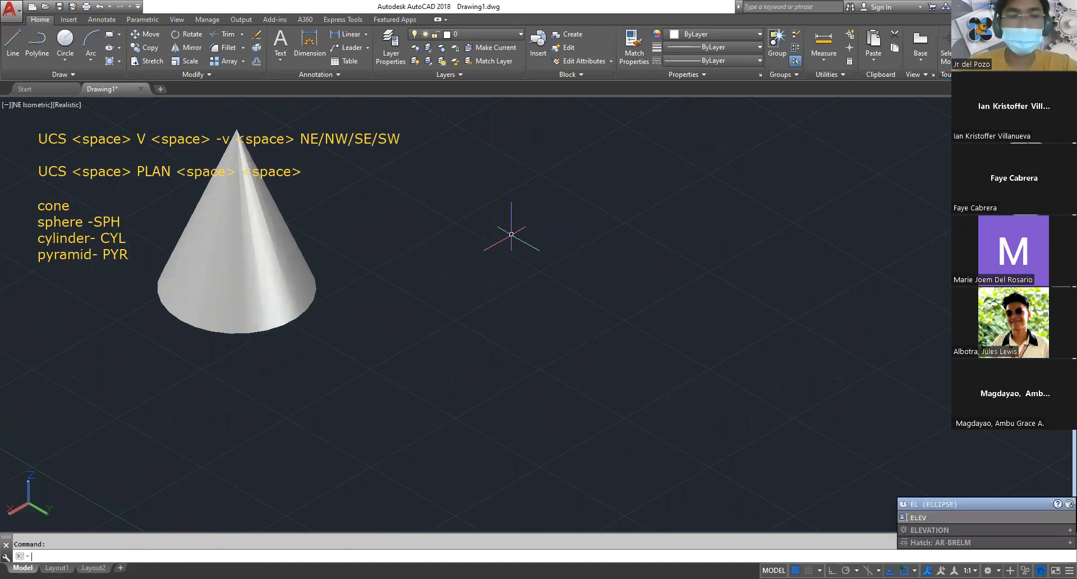
text(cone)
key(Return)
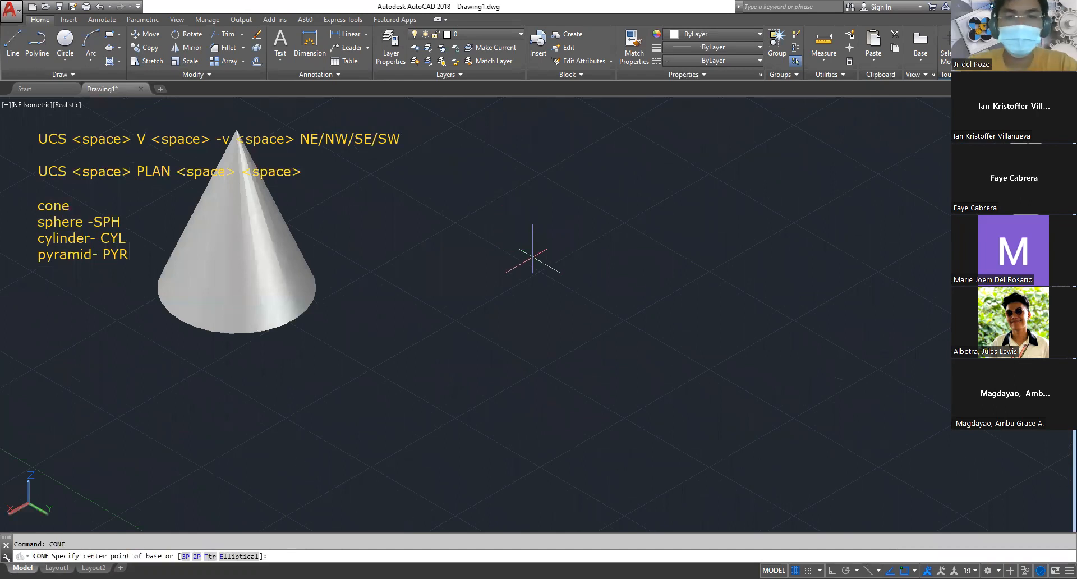
click(532, 254)
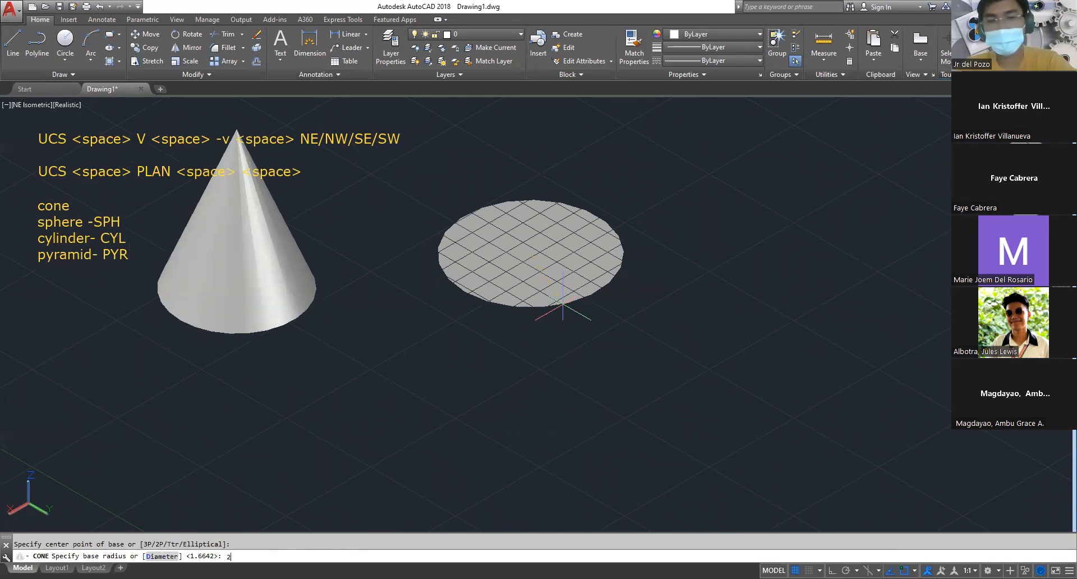
text(2)
key(Return)
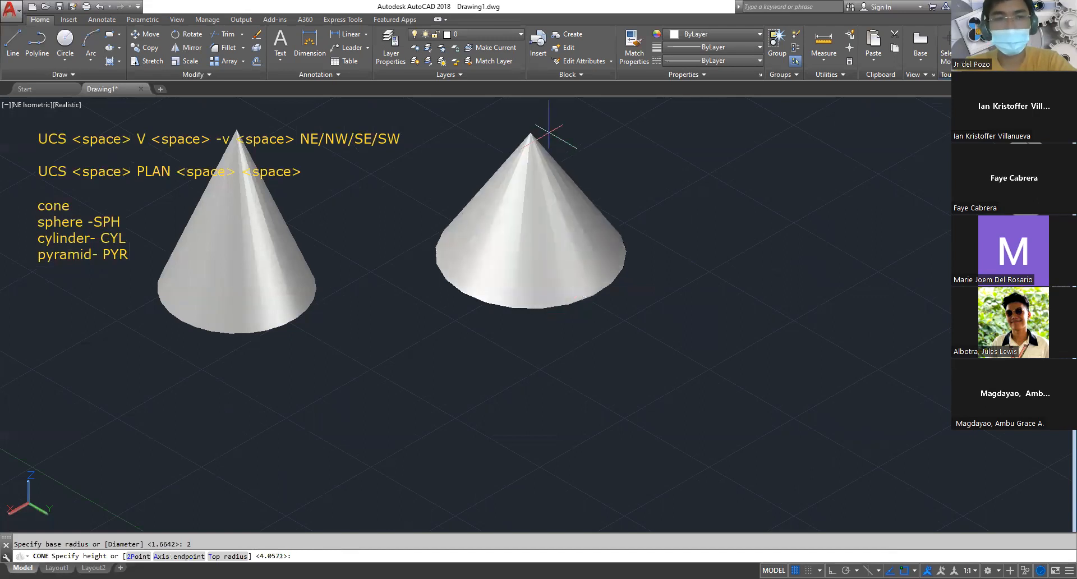
text(5)
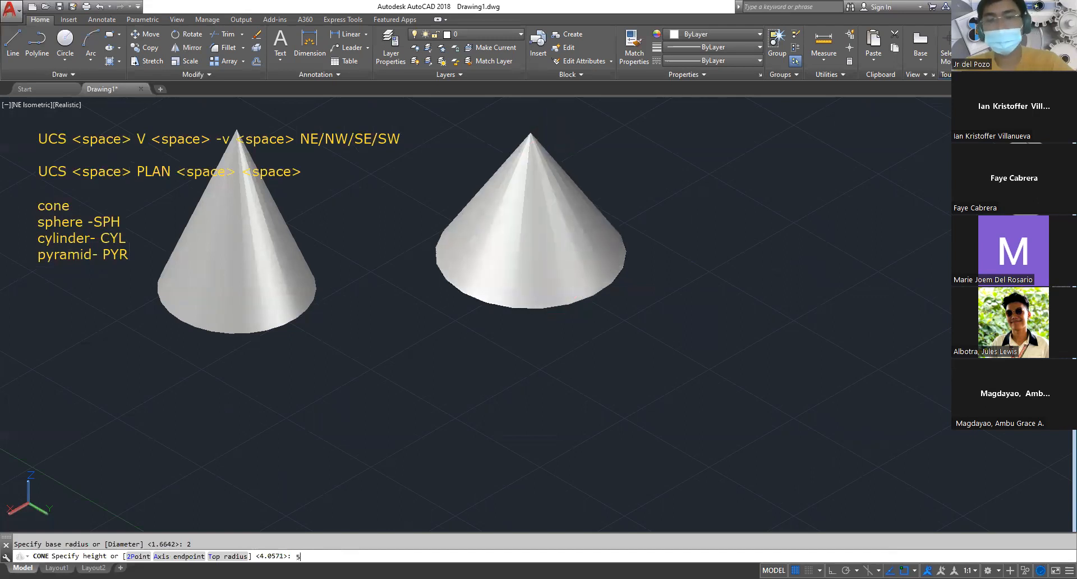
key(Return)
scroll(534, 361, down, 2)
scroll(564, 296, up, 3)
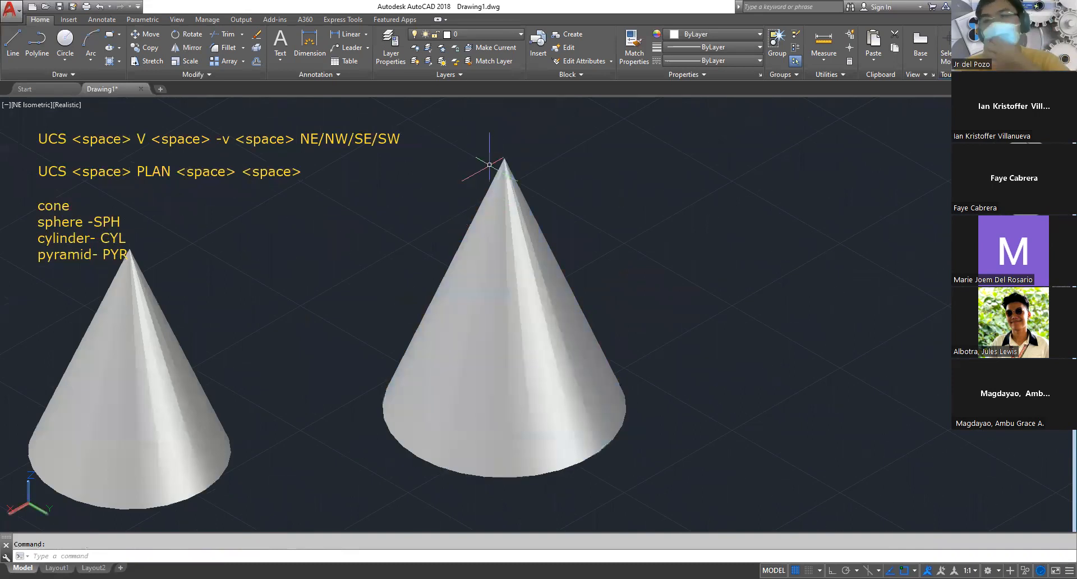
scroll(532, 258, down, 2)
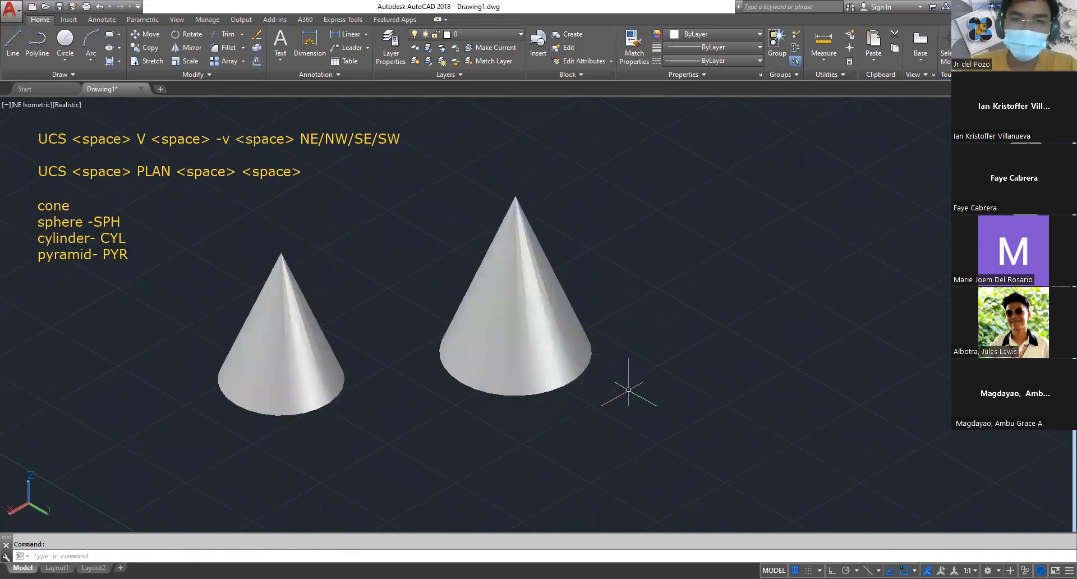
middle_drag(595, 378, 543, 390)
shift+middle_drag(589, 320, 529, 373)
key(ctrl+z)
Model a freehand sphere with a radius of about 1.96 in the empty area beside the larger cone
middle_drag(540, 321, 484, 261)
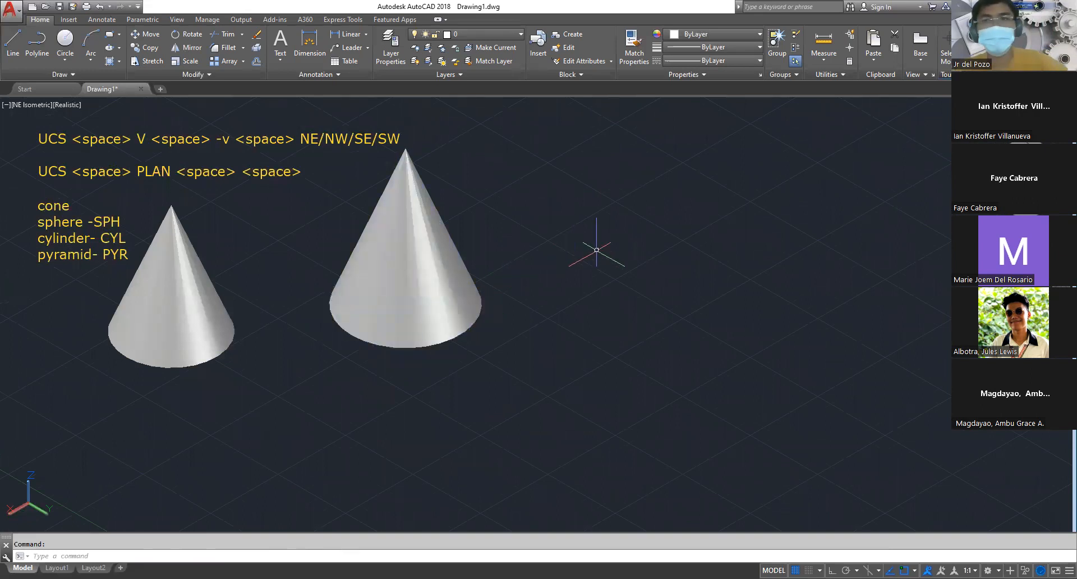
text(sp)
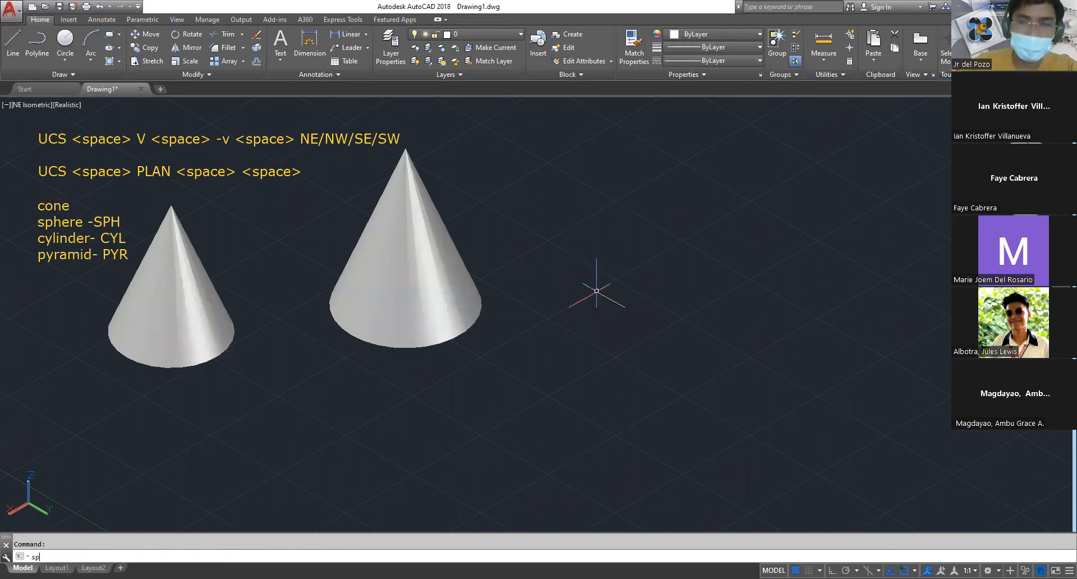
text(h)
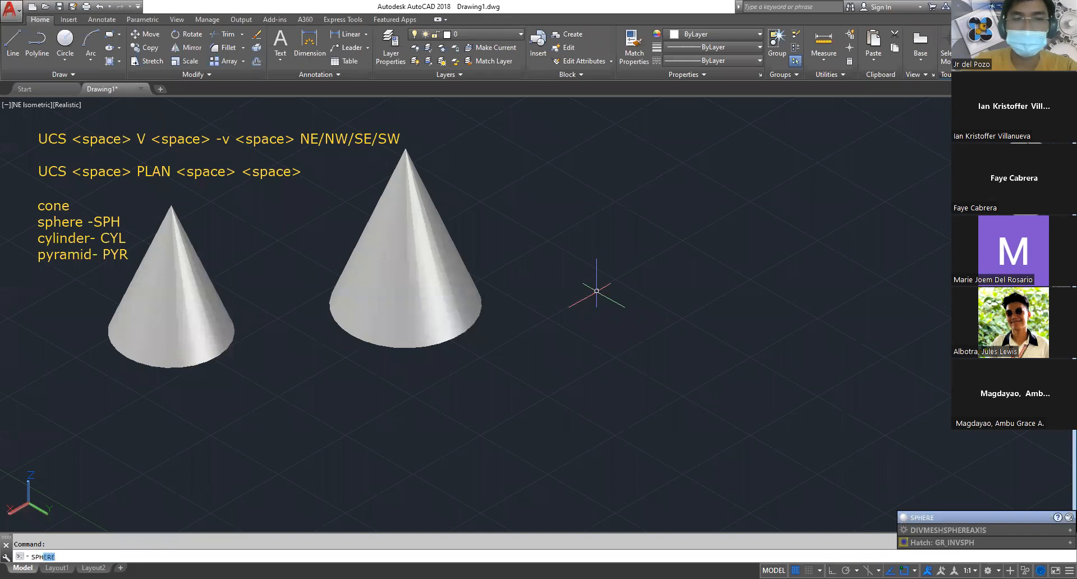
key(space)
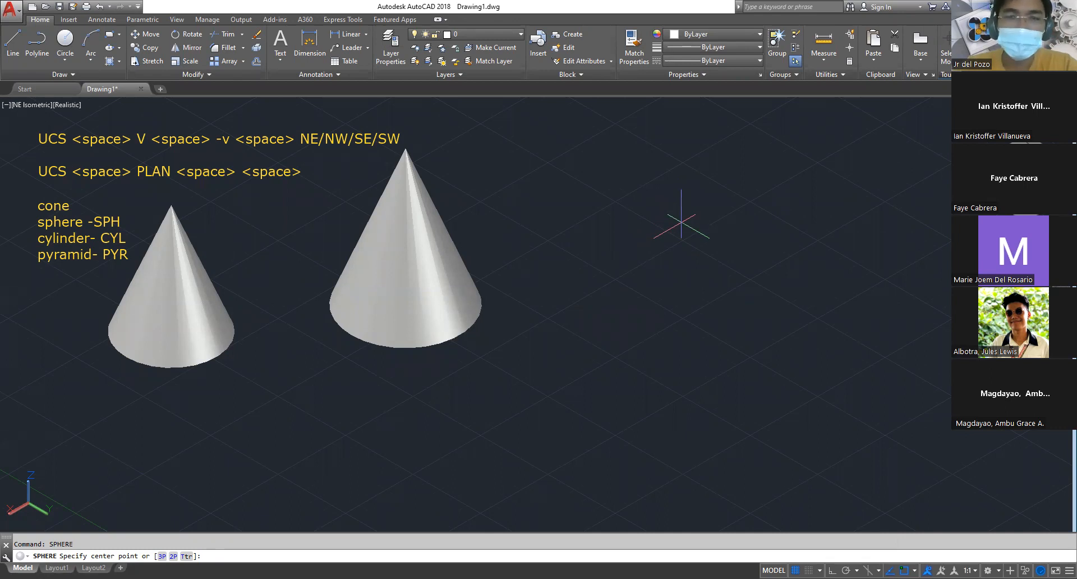
click(681, 223)
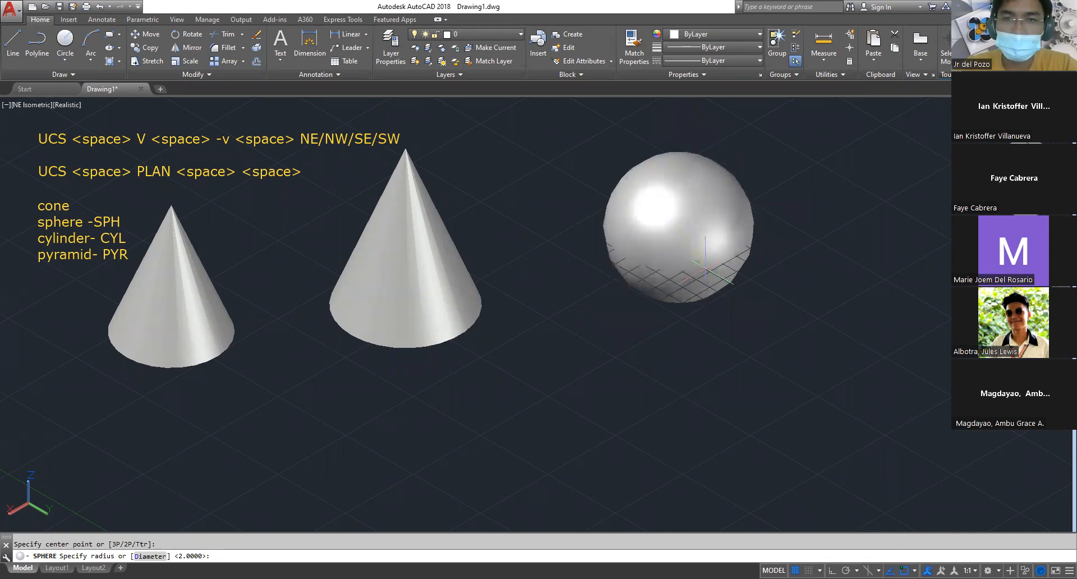
click(705, 267)
shift+middle_drag(746, 331, 719, 359)
middle_drag(690, 392, 683, 379)
click(664, 220)
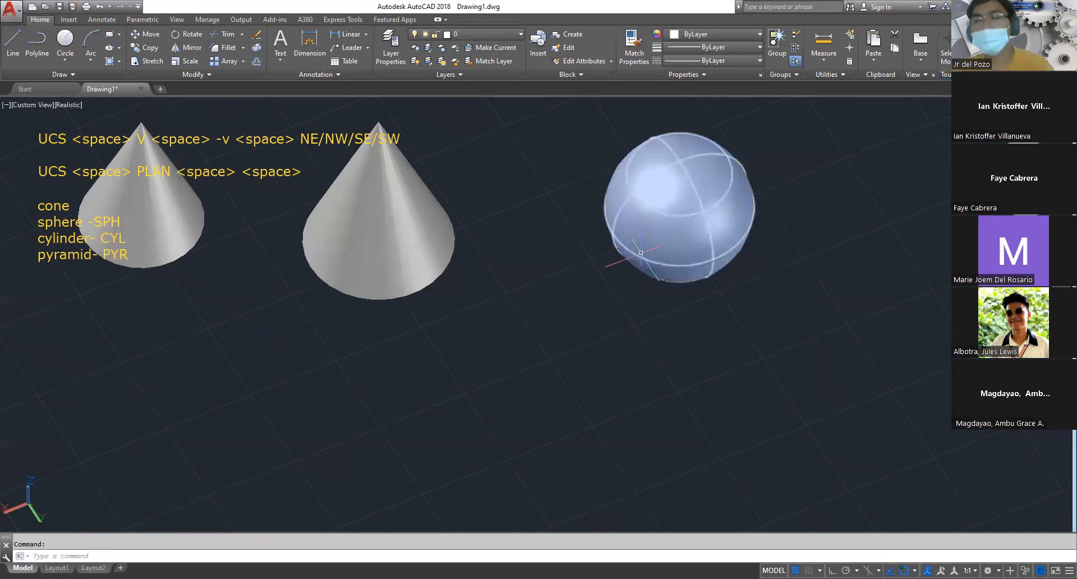
key(Escape)
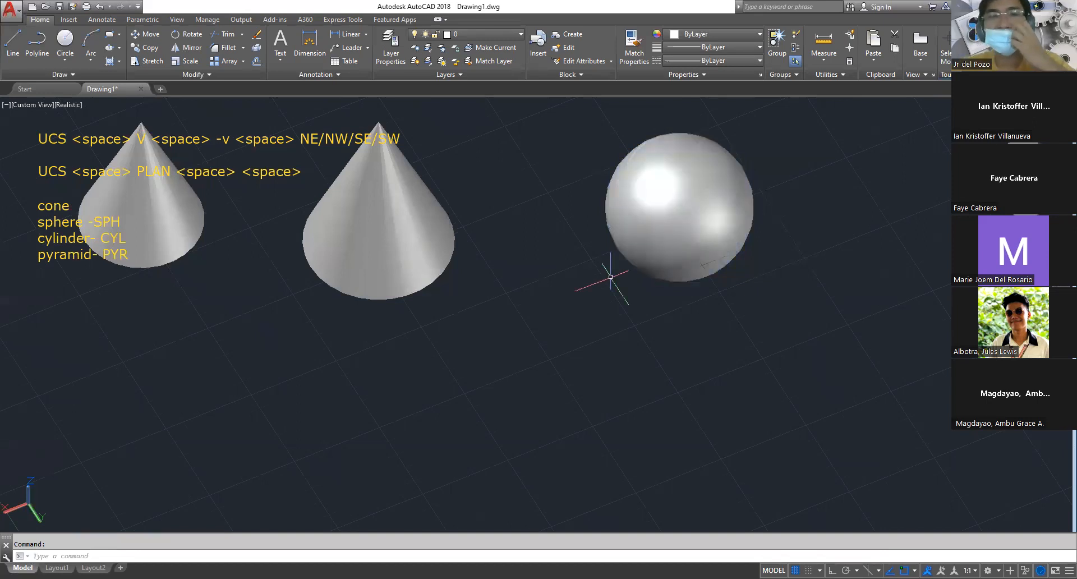
Model a second sphere with a radius of 2 between the first sphere and the larger cone, nearer the viewer
text(sp)
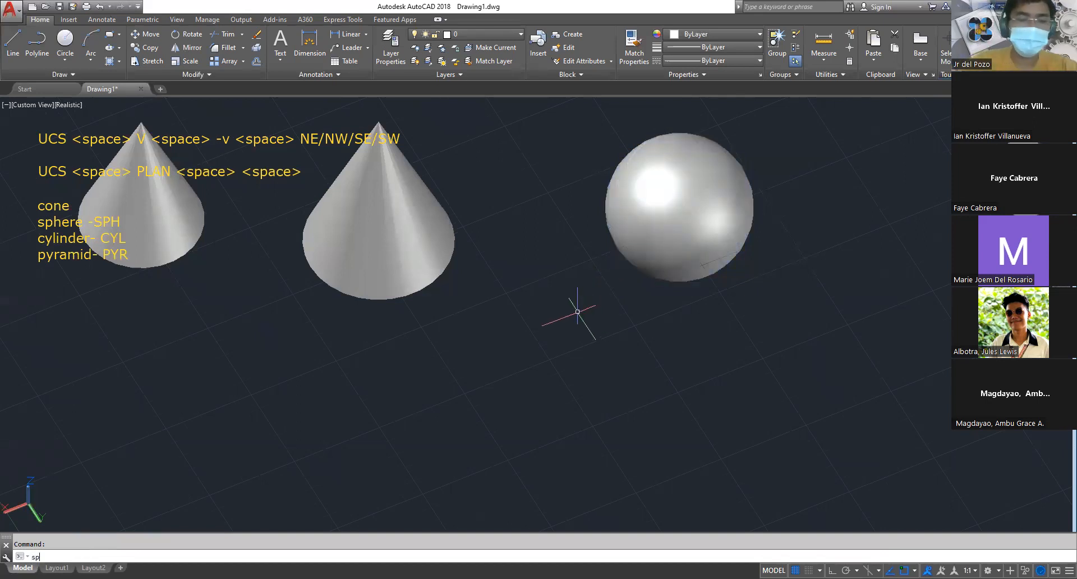
text(h)
key(Return)
click(577, 346)
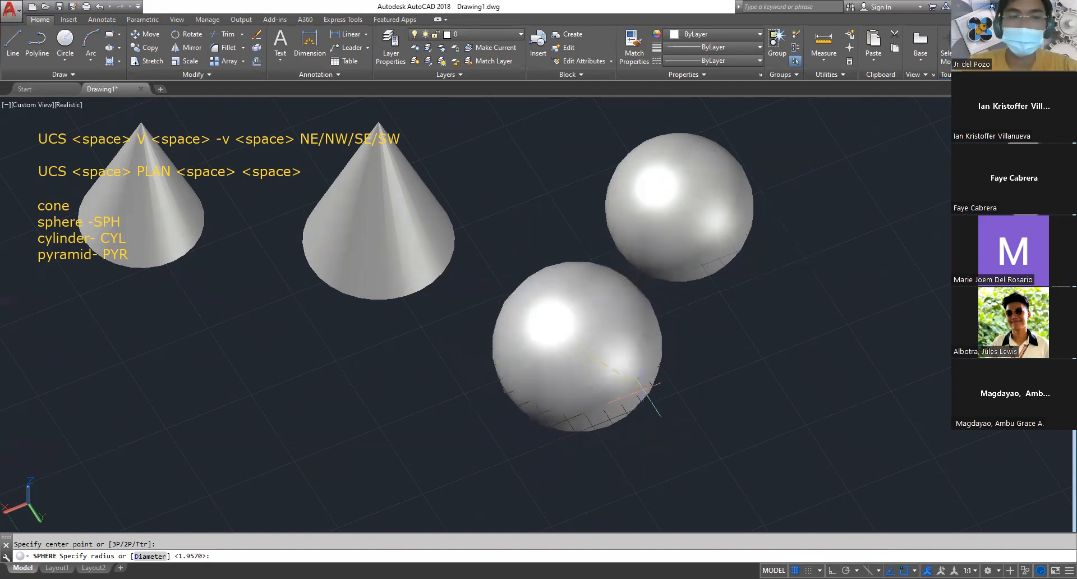
key(Return)
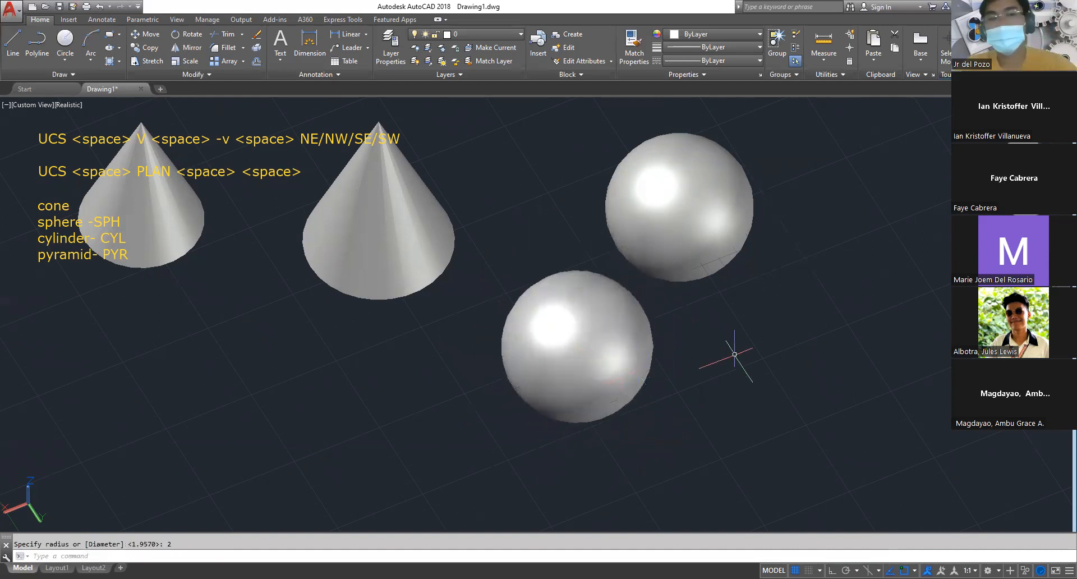
Model a third, smaller sphere beside the other two using the Diameter option with a value of 2
middle_drag(721, 355, 572, 344)
text(sph)
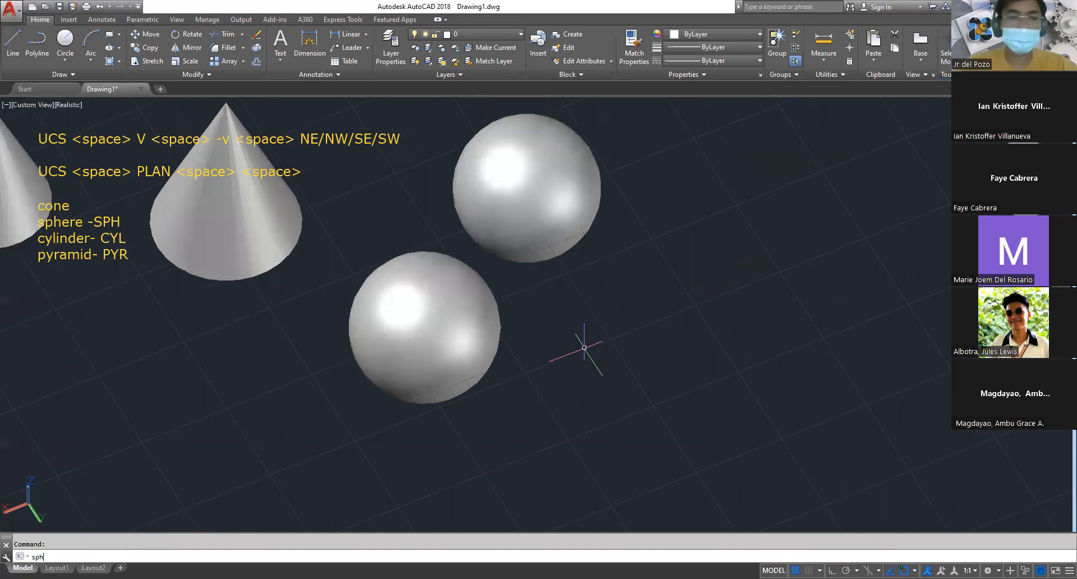
key(Return)
click(650, 309)
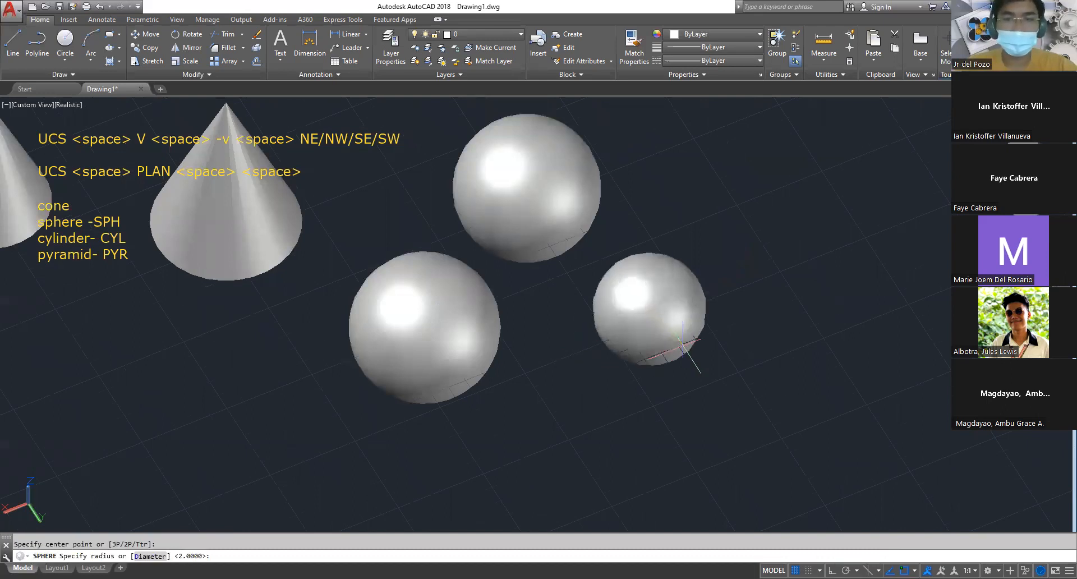
key(Return)
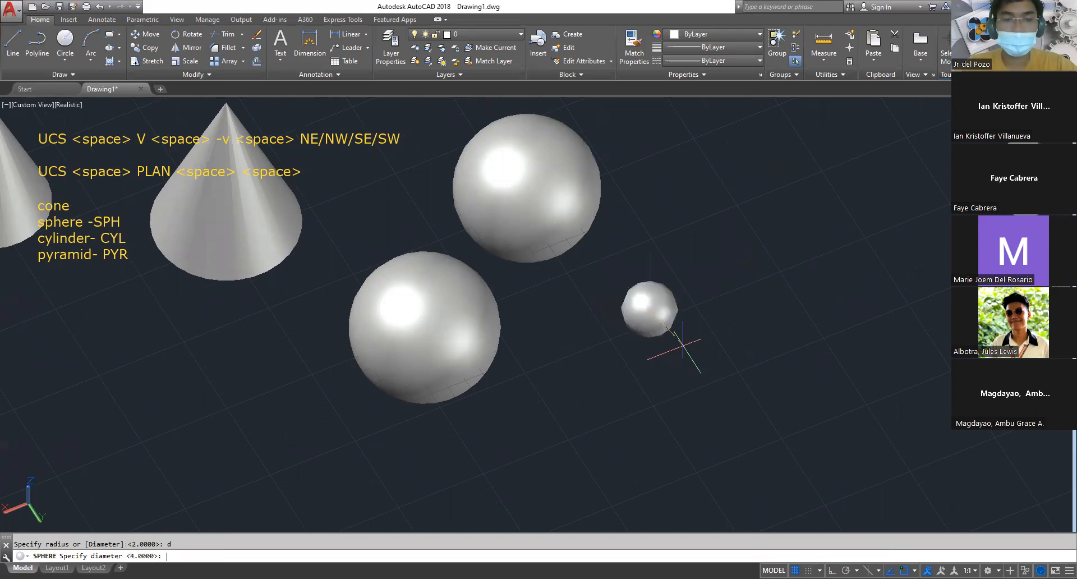
text(2)
key(Return)
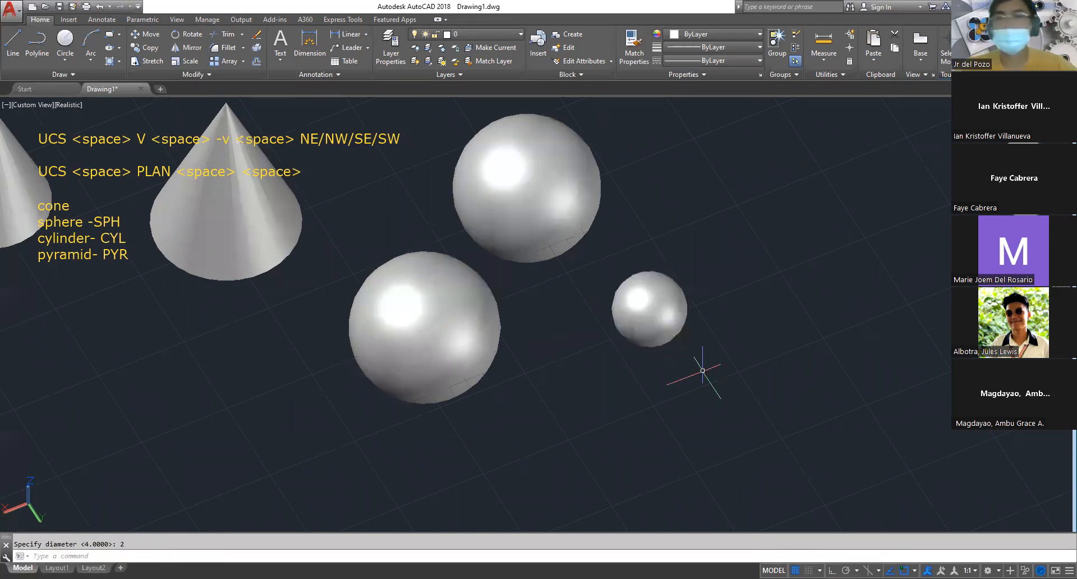
scroll(595, 318, down, 2)
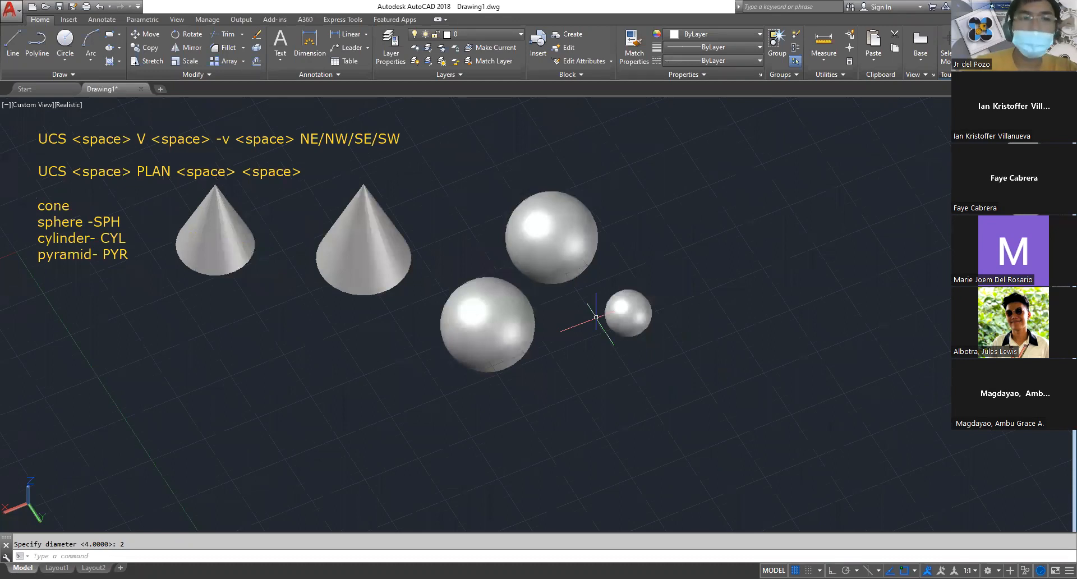
Model a freehand upright cylinder in front of and between the two cones, narrower than either cone's base
middle_drag(505, 323, 664, 308)
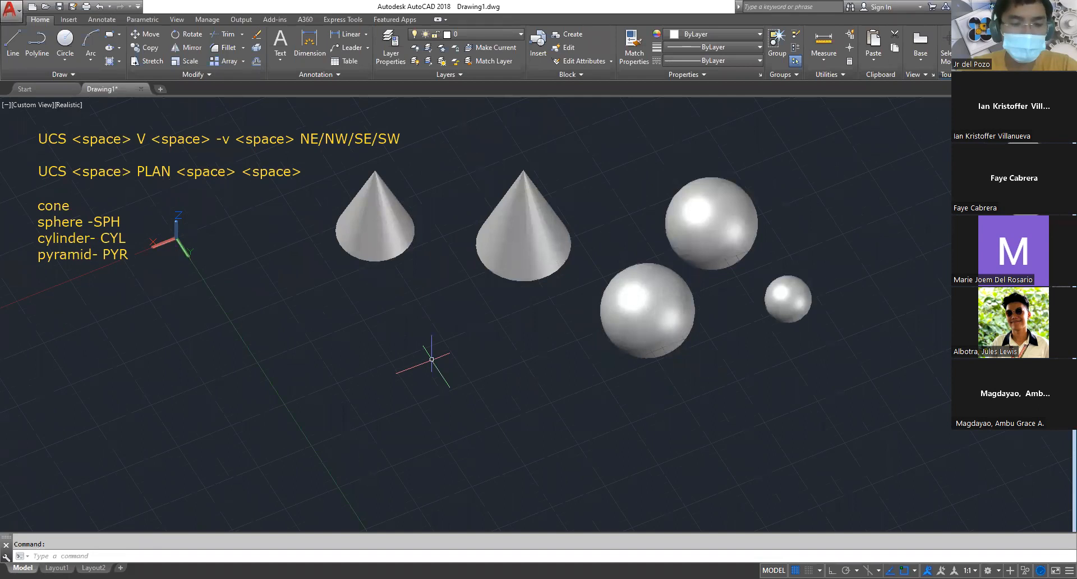
text(c)
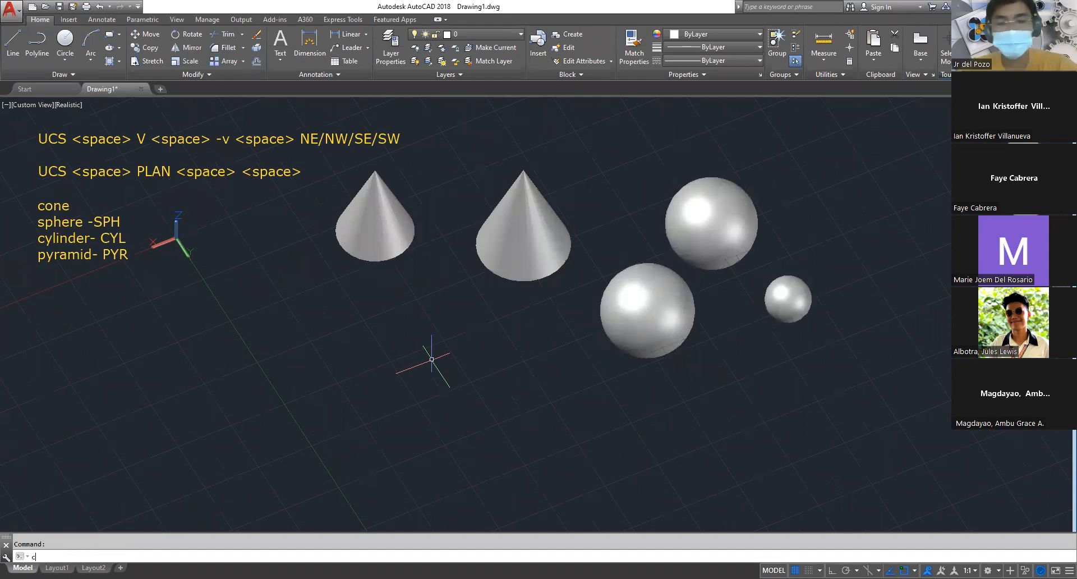
text(yl)
key(space)
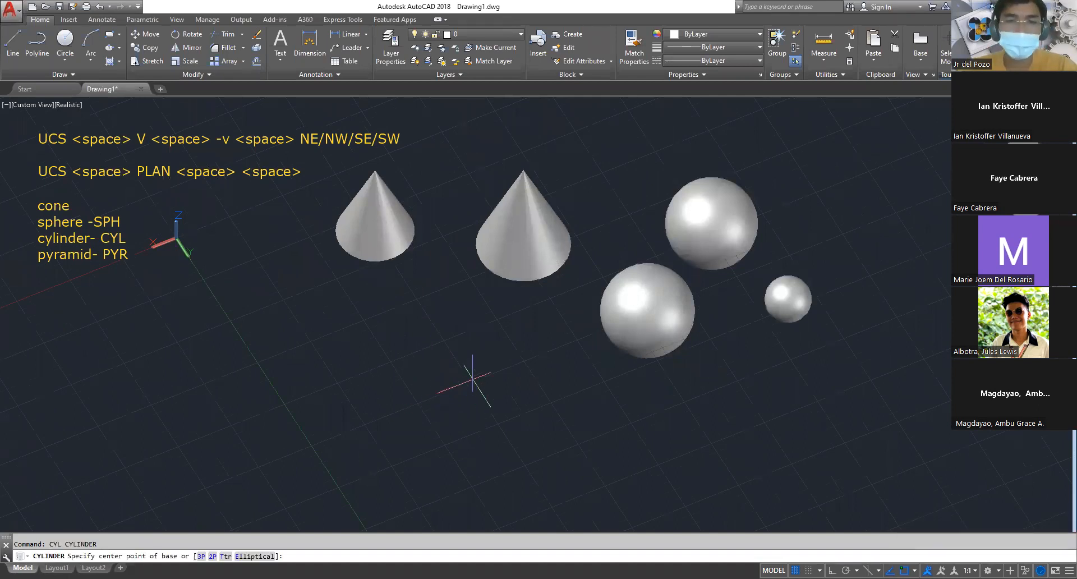
click(435, 363)
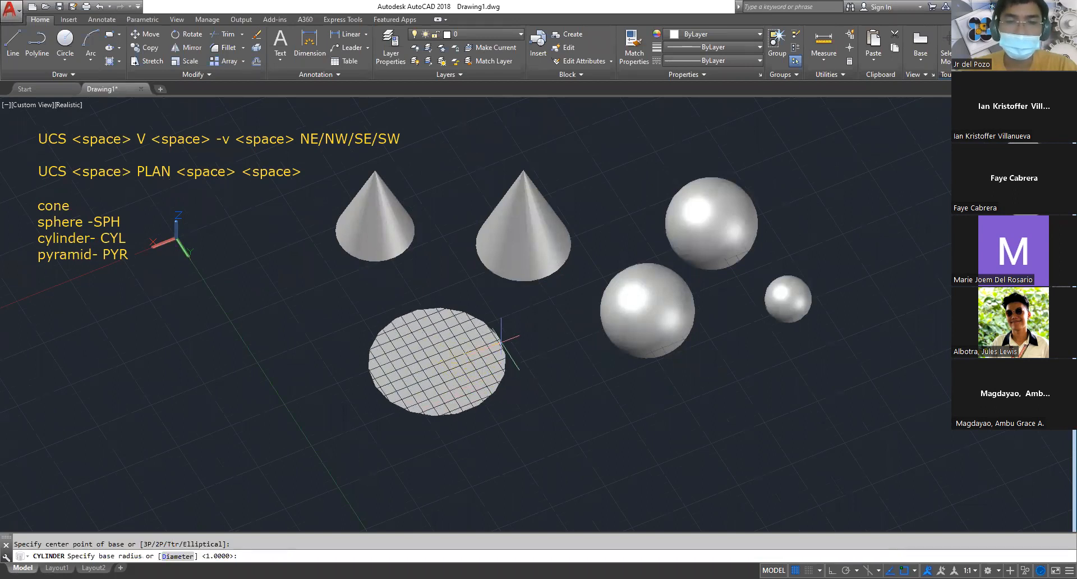
click(440, 389)
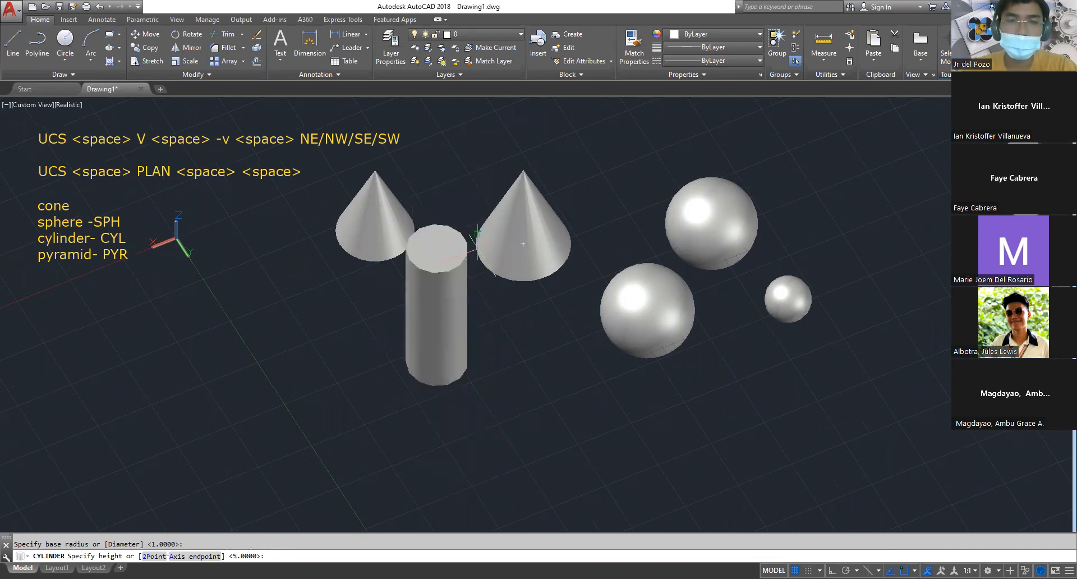
click(462, 287)
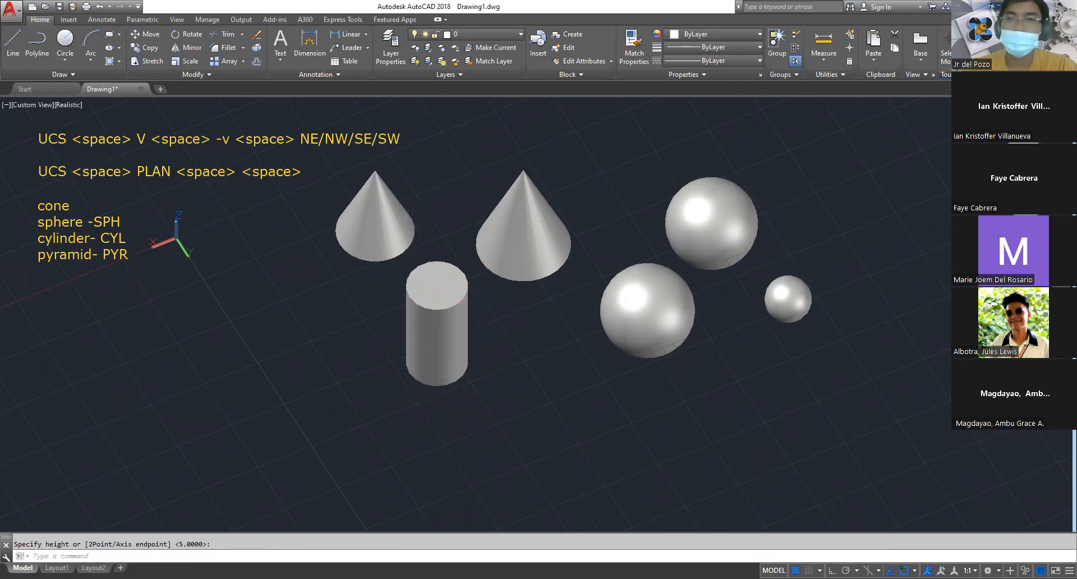
Model a freehand four-sided upright pyramid in the empty area beyond the spheres, on the side away from the cones
middle_drag(567, 364, 433, 327)
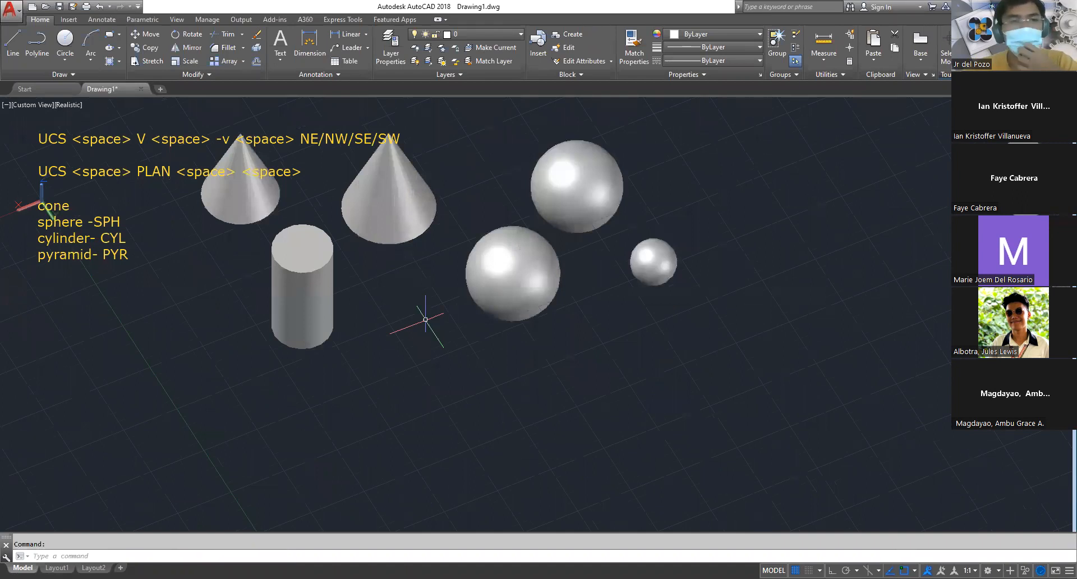
middle_drag(706, 260, 654, 295)
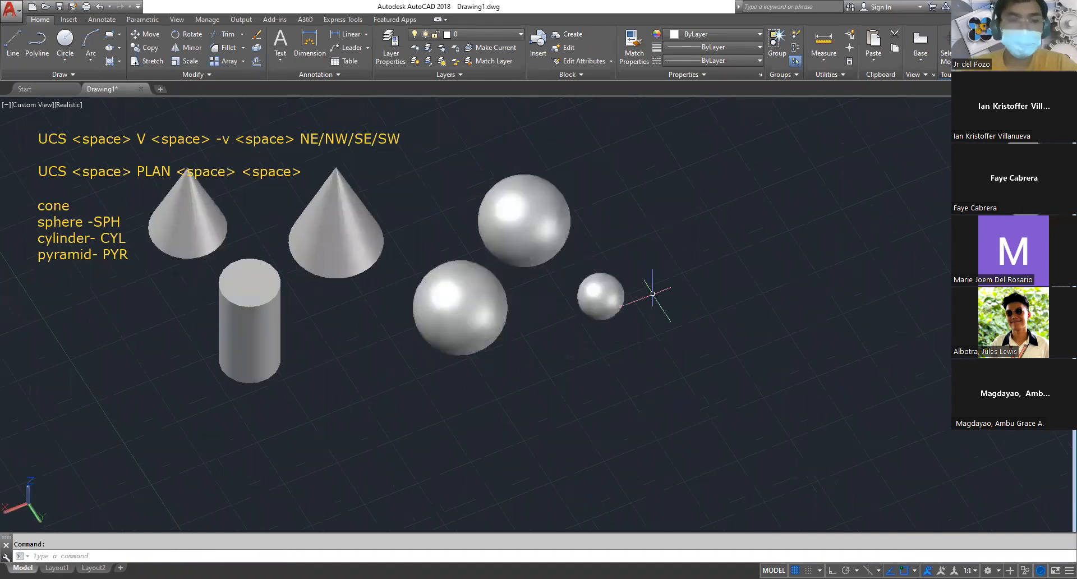
text(p)
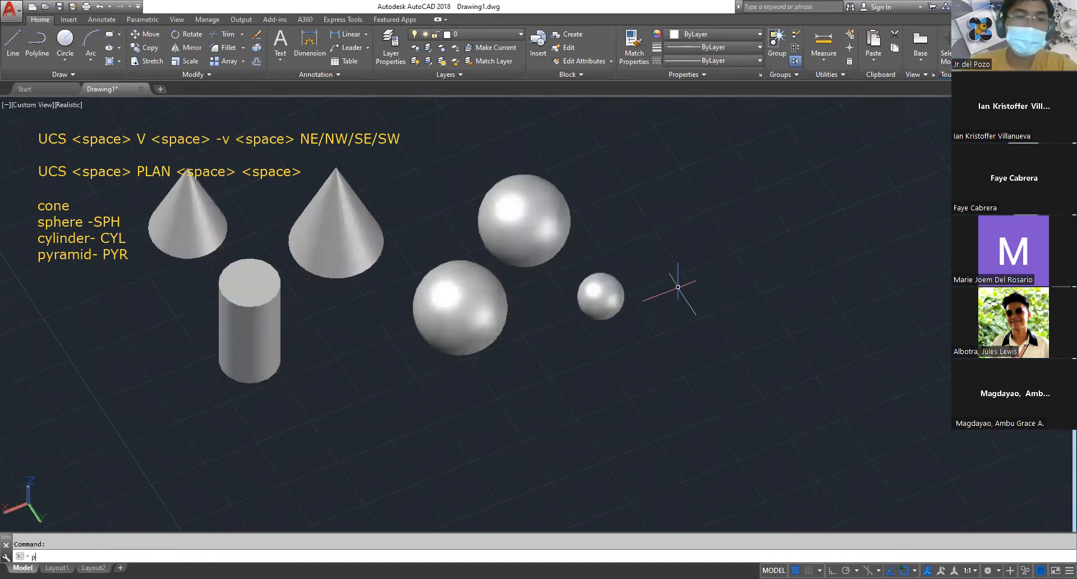
text(yr)
key(space)
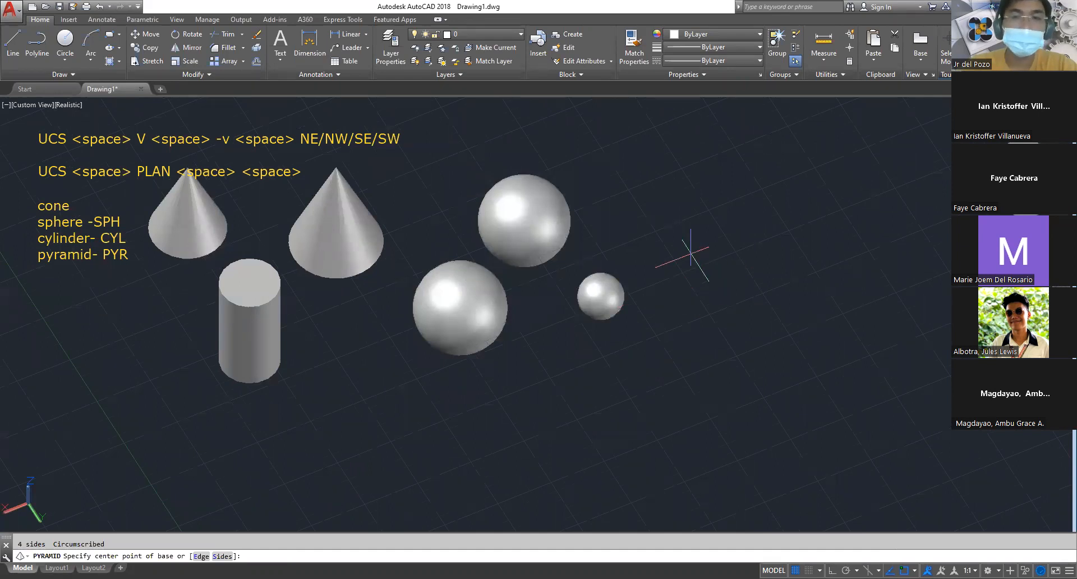
click(720, 237)
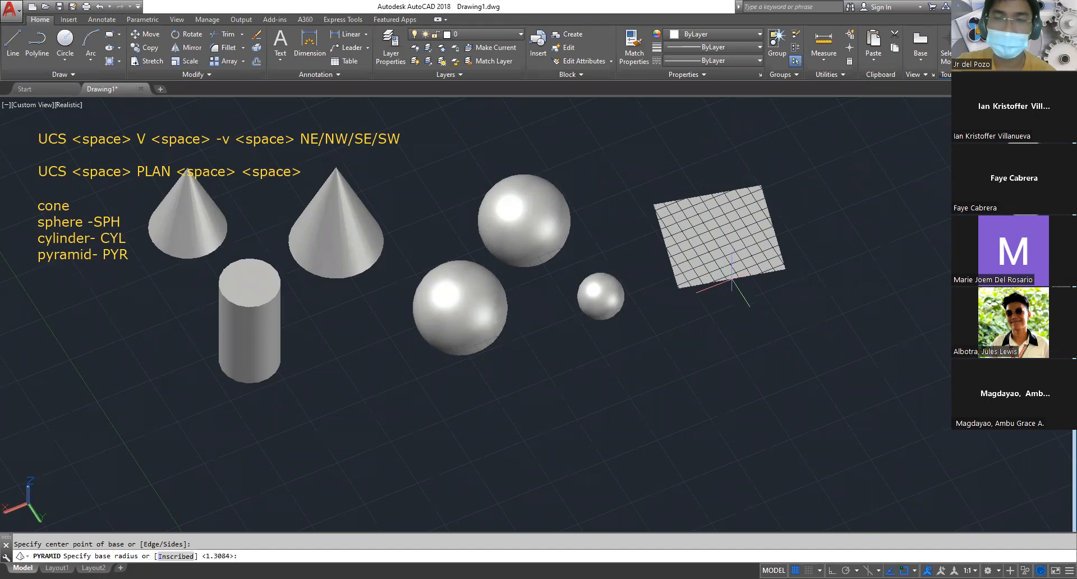
click(738, 274)
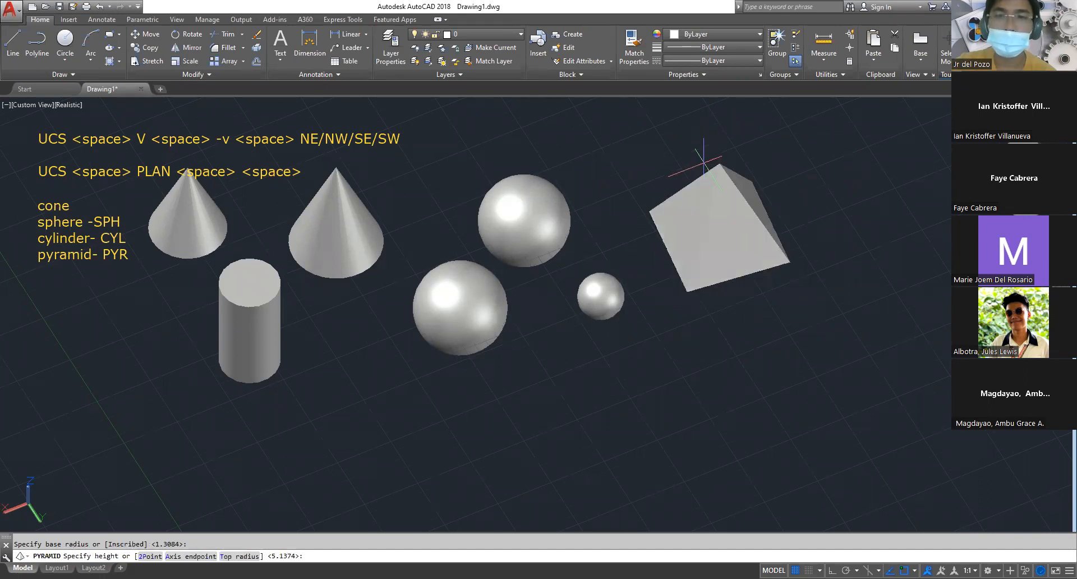
click(709, 139)
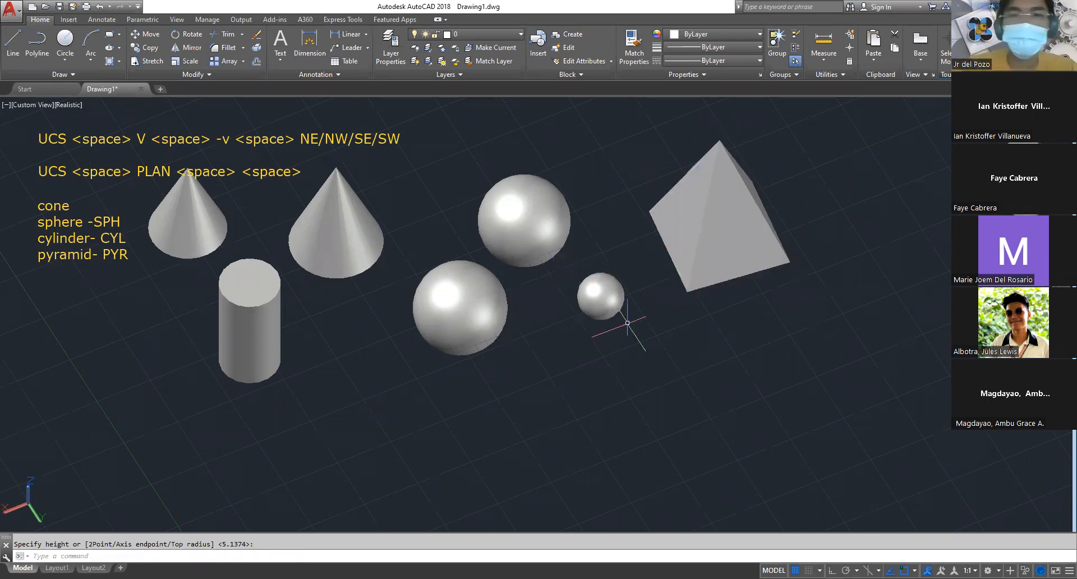
Examine the cones, cylinder, spheres and pyramid together from several viewing angles and distances
shift+middle_drag(653, 341, 578, 319)
shift+middle_drag(635, 297, 615, 289)
shift+middle_drag(873, 302, 798, 319)
shift+middle_drag(860, 279, 850, 302)
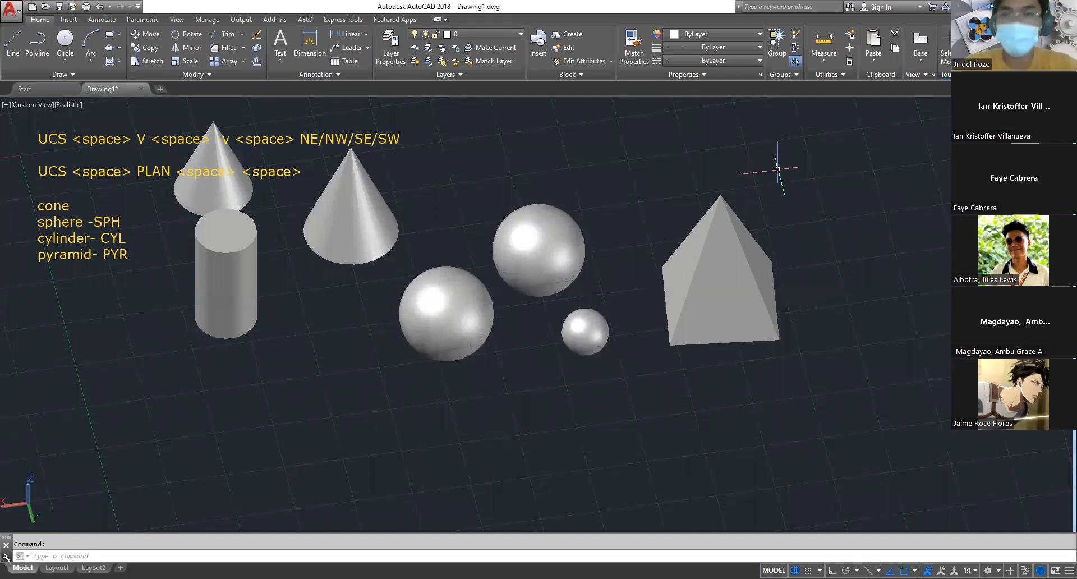
shift+middle_drag(785, 165, 791, 223)
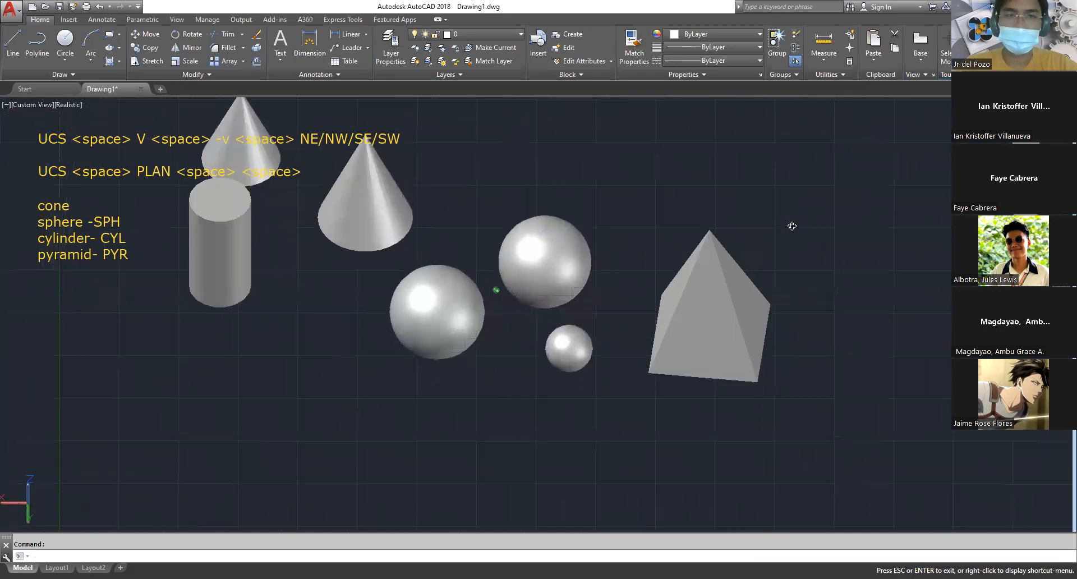
scroll(588, 207, down, 2)
middle_drag(587, 207, 681, 211)
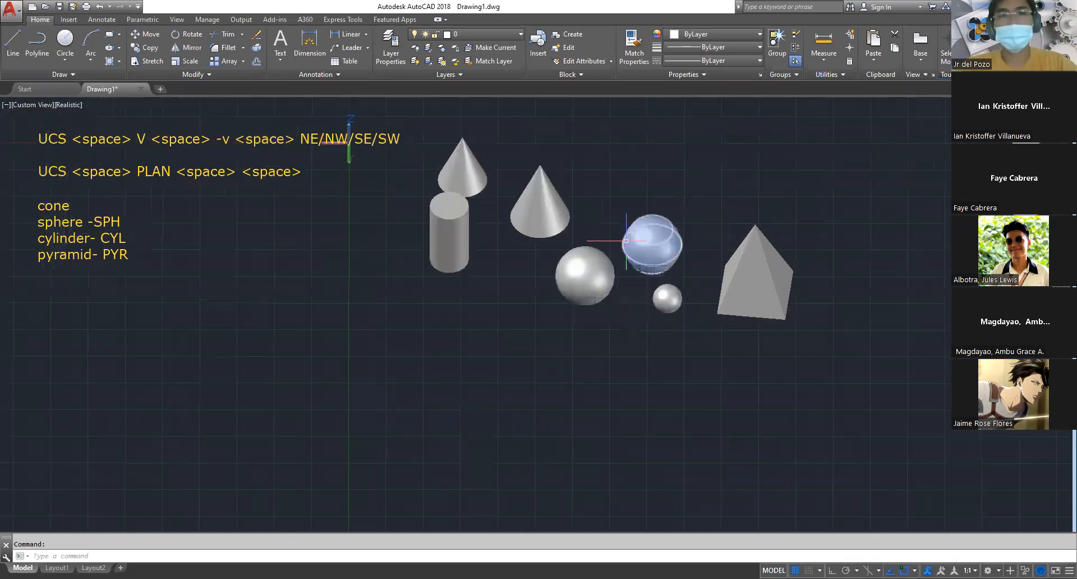
scroll(608, 230, up, 2)
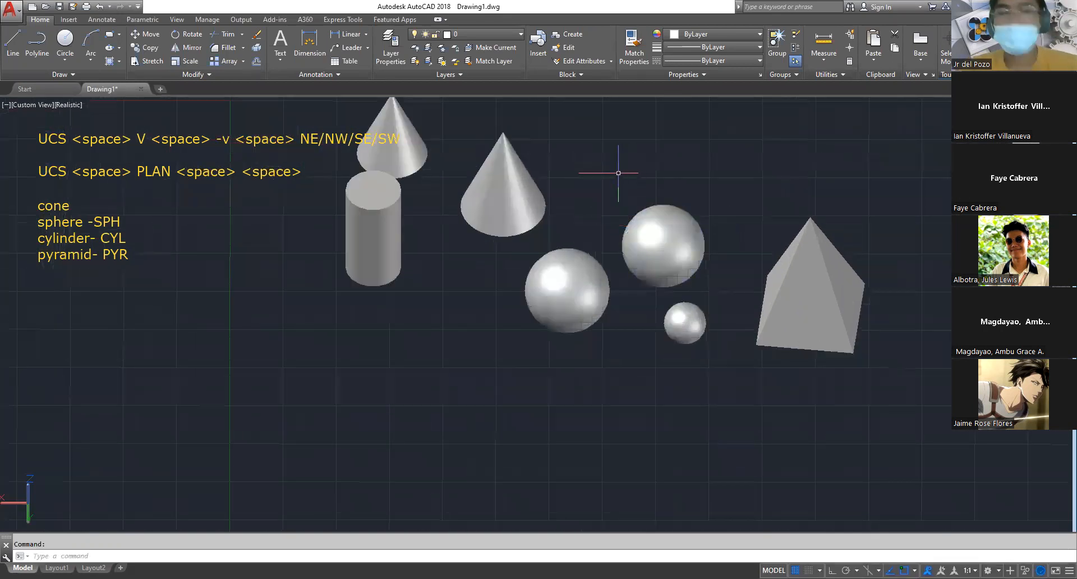
scroll(700, 204, up, 2)
mouse_move(700, 205)
shift+middle_down()
mouse_move(686, 233)
mouse_move(700, 217)
shift+middle_up()
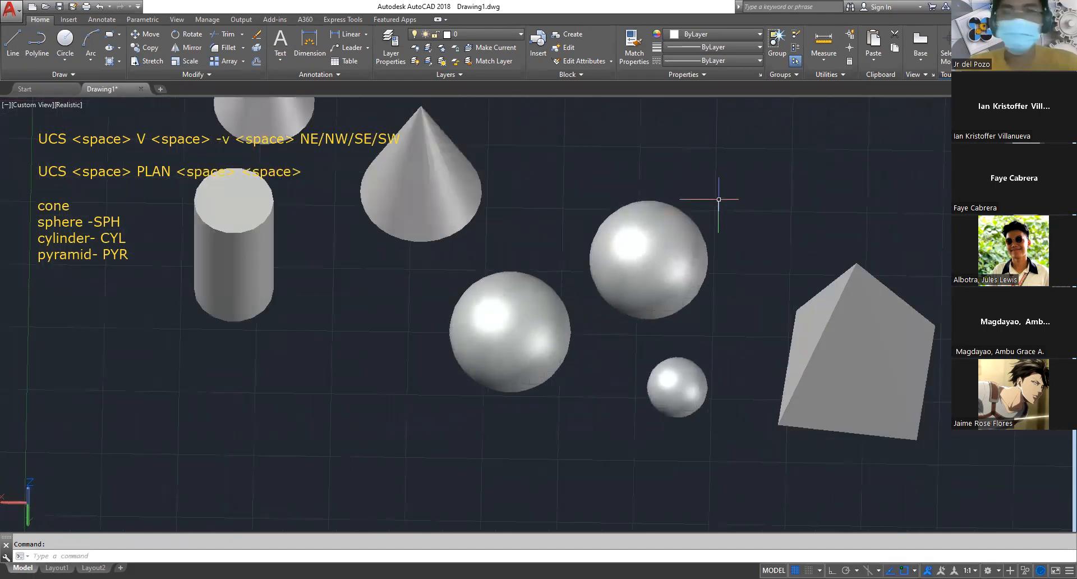
text(sha)
key(space)
key(Escape)
key(Escape)
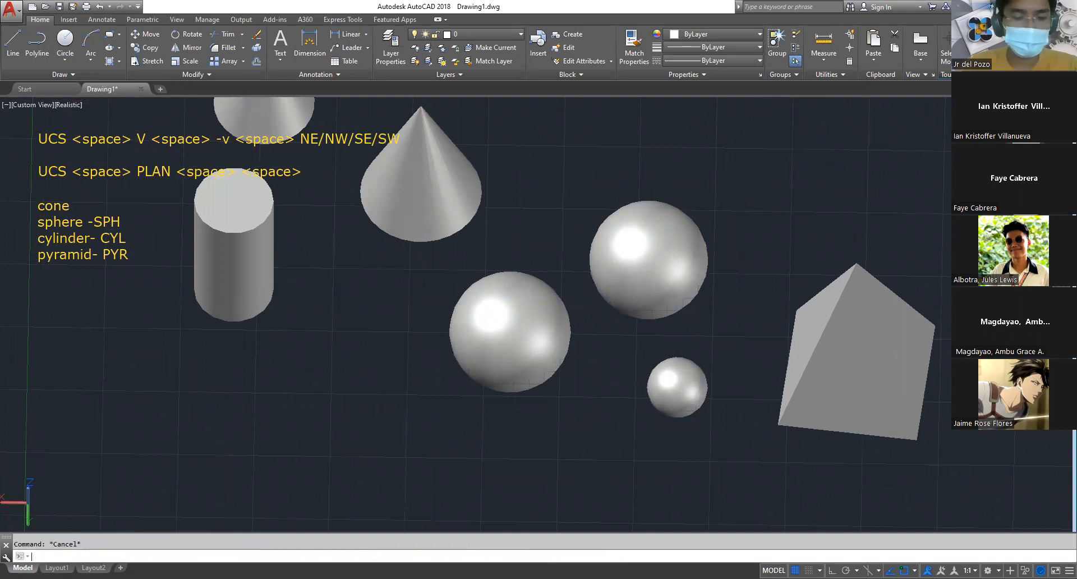
Reset the UCS to World and show the solids in the plan view of the current UCS
text(ucs)
key(space)
key(space)
text(plan)
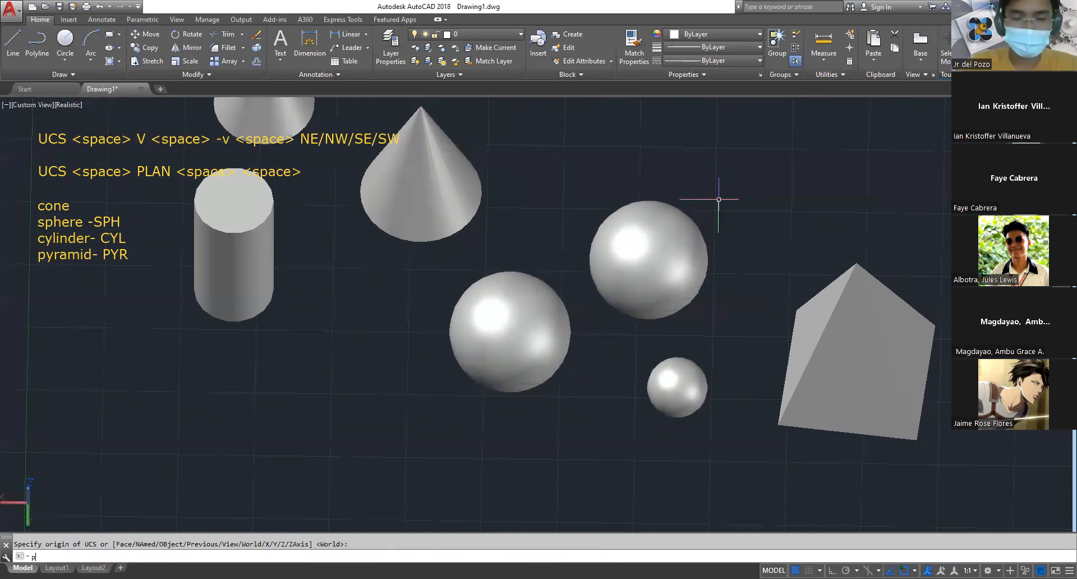
key(space)
key(space)
key(space)
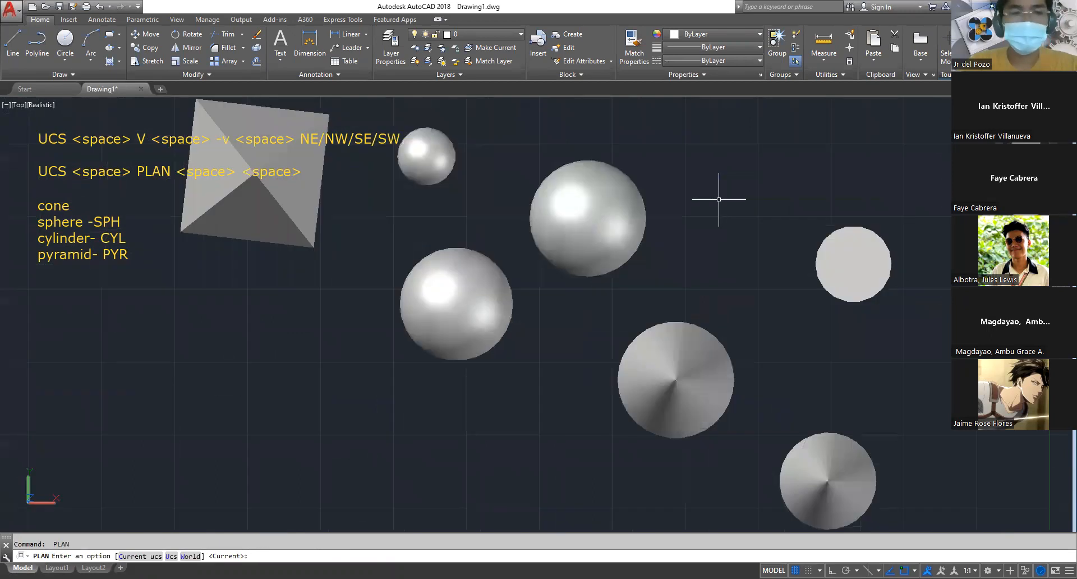
key(Escape)
scroll(561, 247, down, 4)
scroll(577, 248, up, 3)
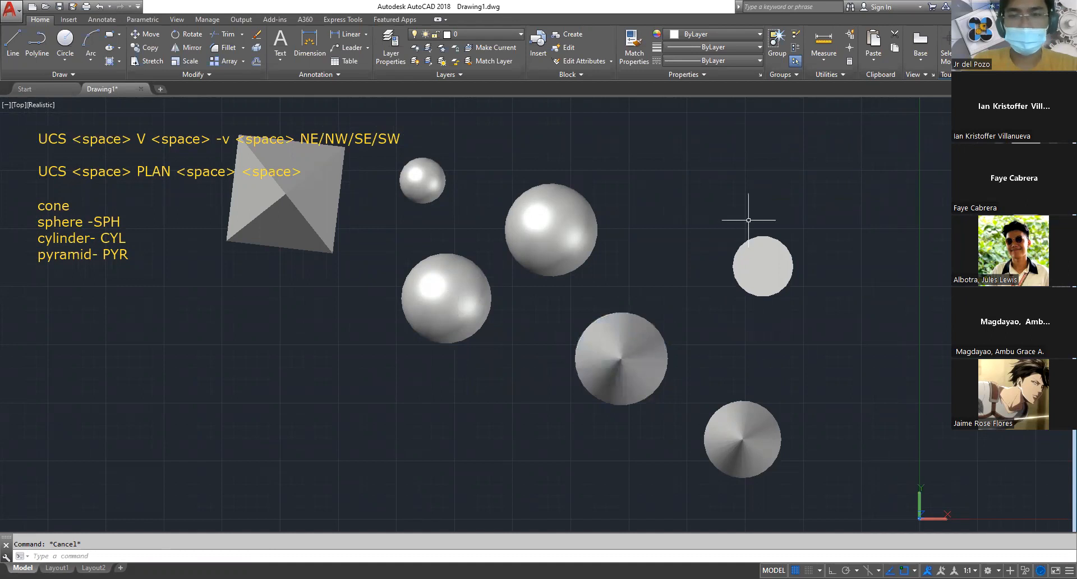
text(ucs v)
key(Escape)
key(Escape)
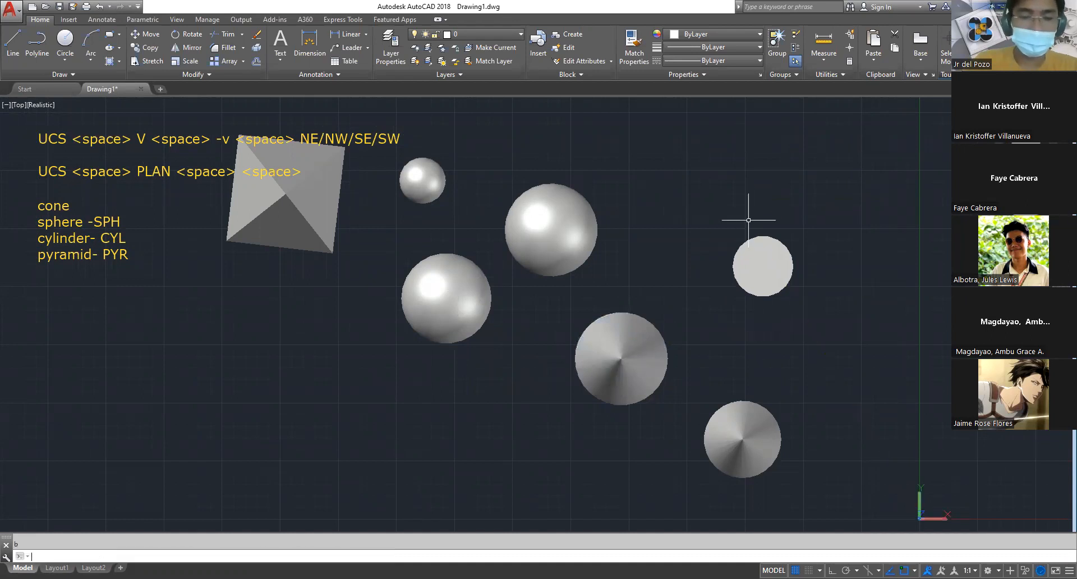
Align the UCS to the current view and switch the drawing to the NE isometric view
text(ucs)
key(space)
text(v)
key(space)
text(-v)
key(space)
text(ne)
key(space)
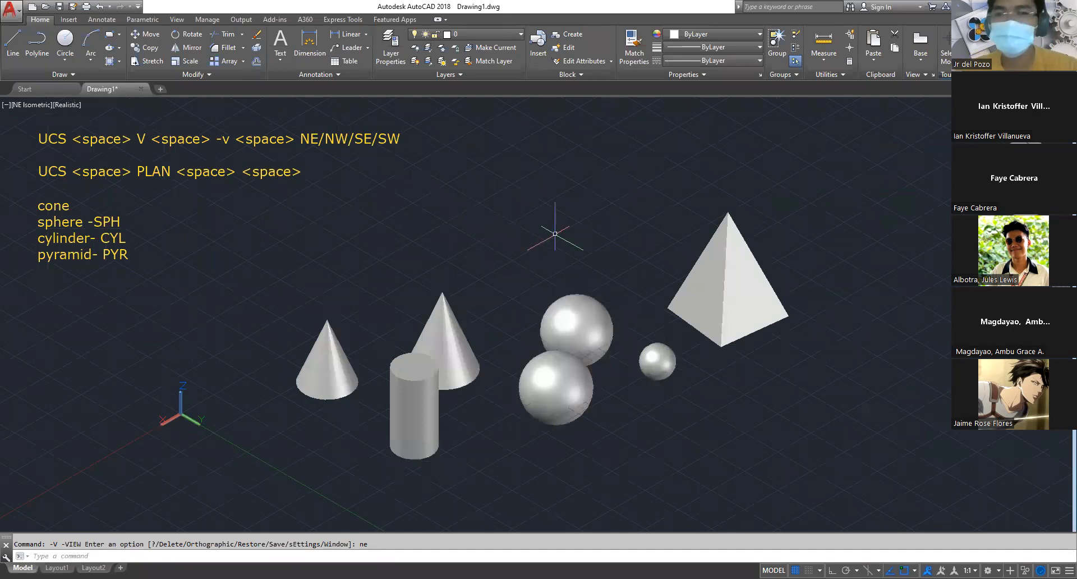
scroll(553, 233, down, 2)
middle_drag(554, 236, 630, 194)
scroll(631, 192, up, 2)
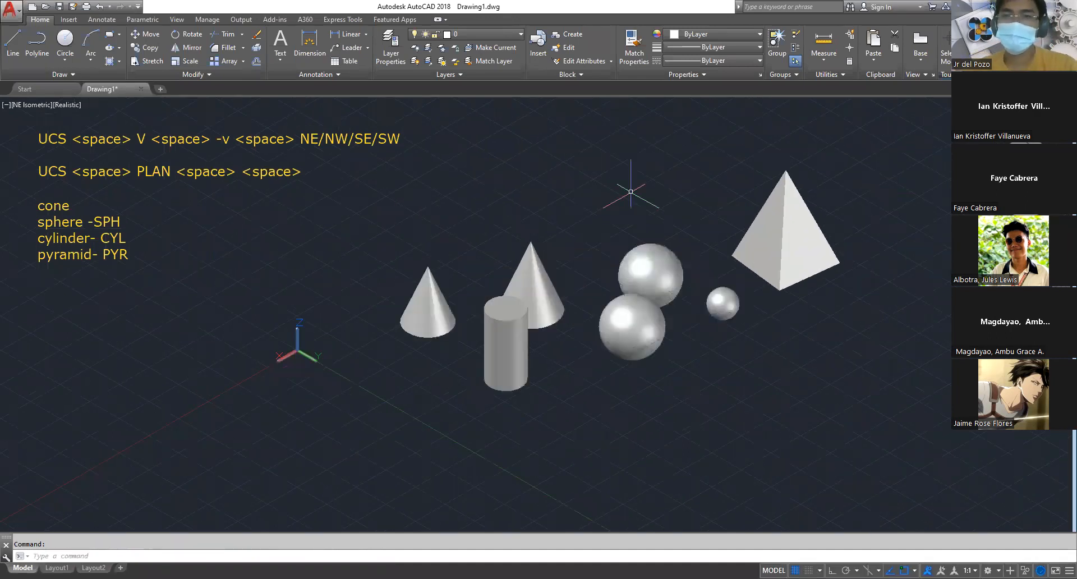
Draw a freehand rectangle with the Rectangle command across the X axis, in the empty area away from the solids
middle_drag(516, 254, 675, 218)
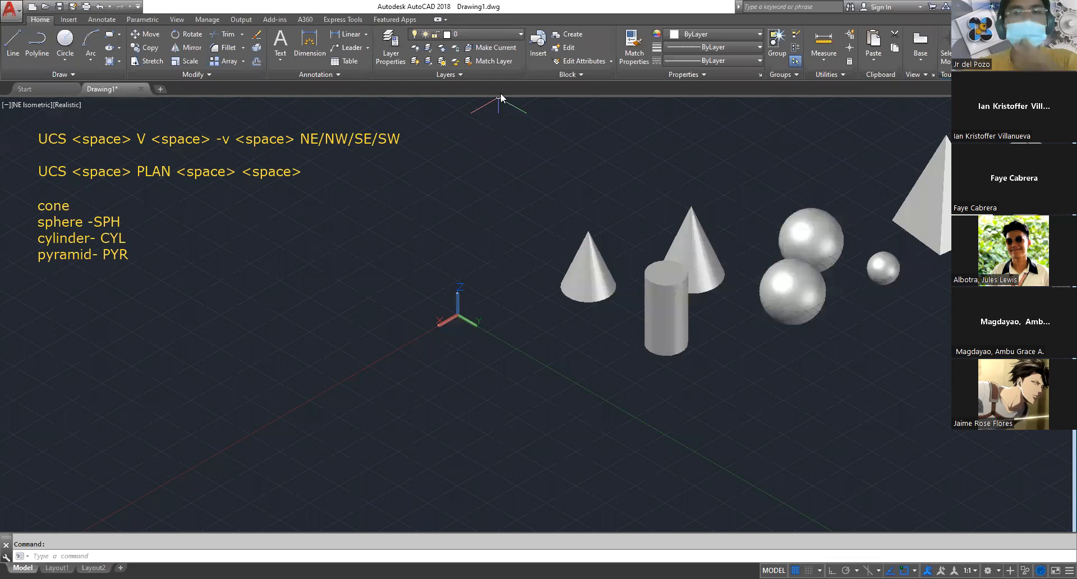
text(rec)
key(Escape)
text(rec)
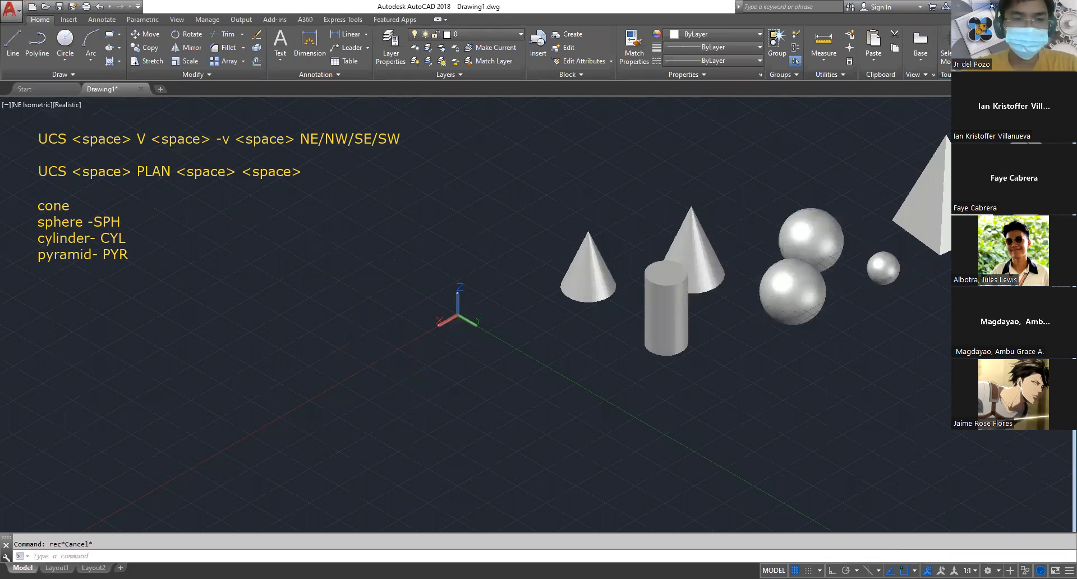
key(Return)
click(348, 349)
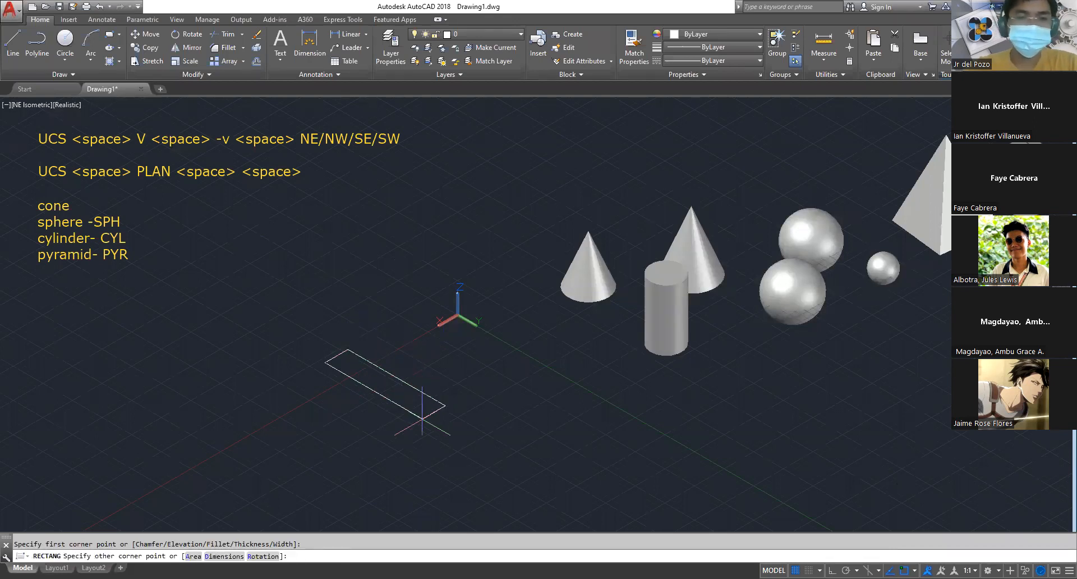
click(387, 426)
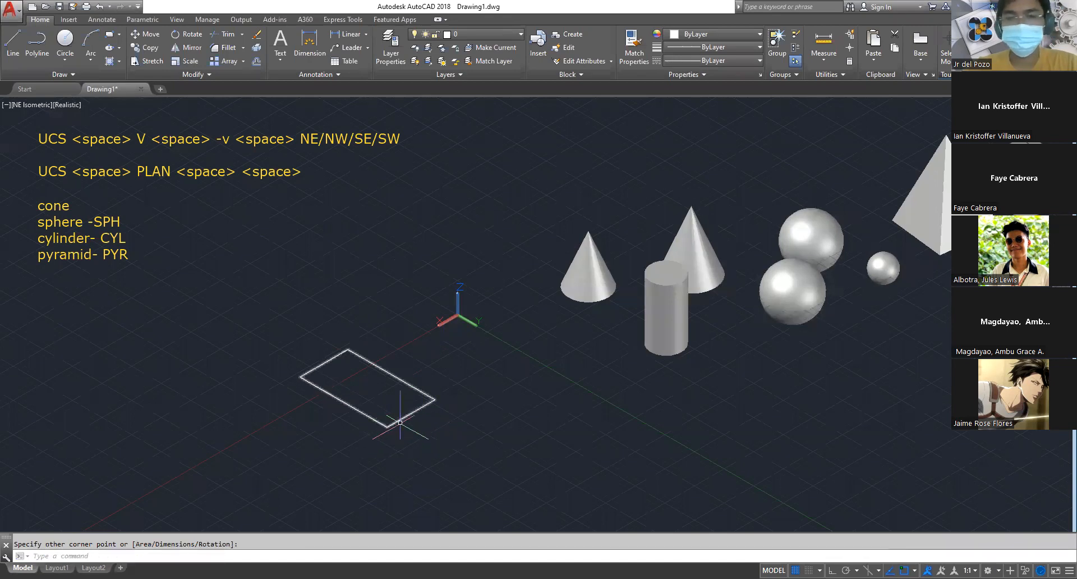
scroll(415, 435, up, 3)
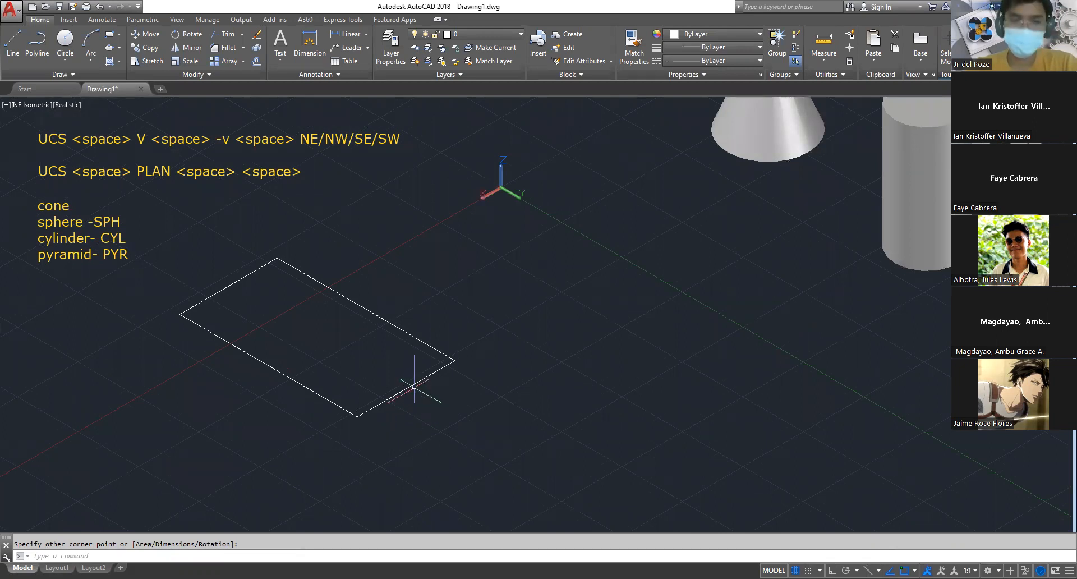
Draw a freehand circle between the rectangle and the Y axis, slightly narrower than the rectangle is long
text(c)
key(space)
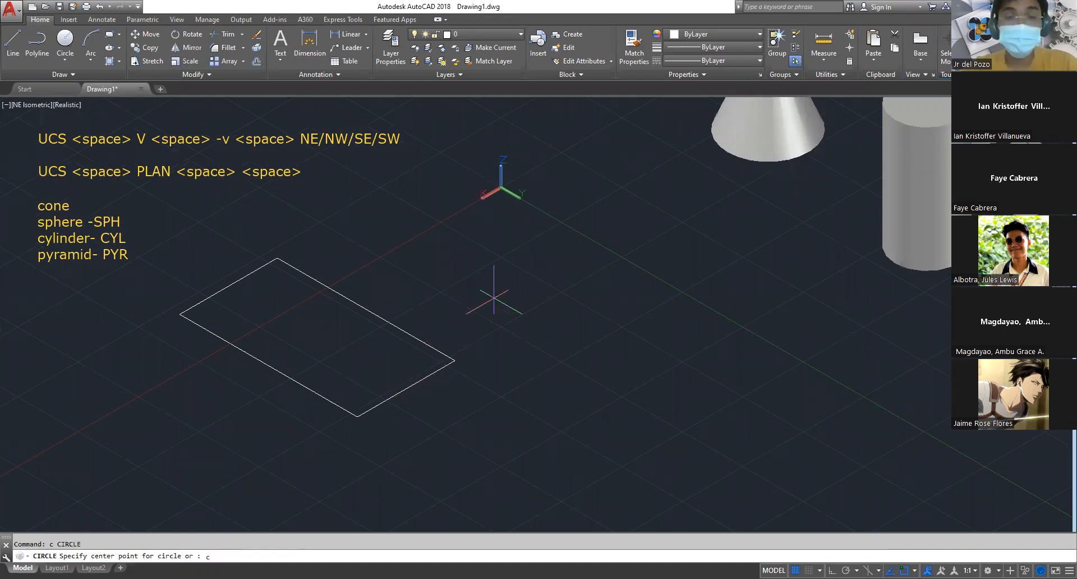
text(c)
key(Escape)
text(c)
key(space)
click(515, 275)
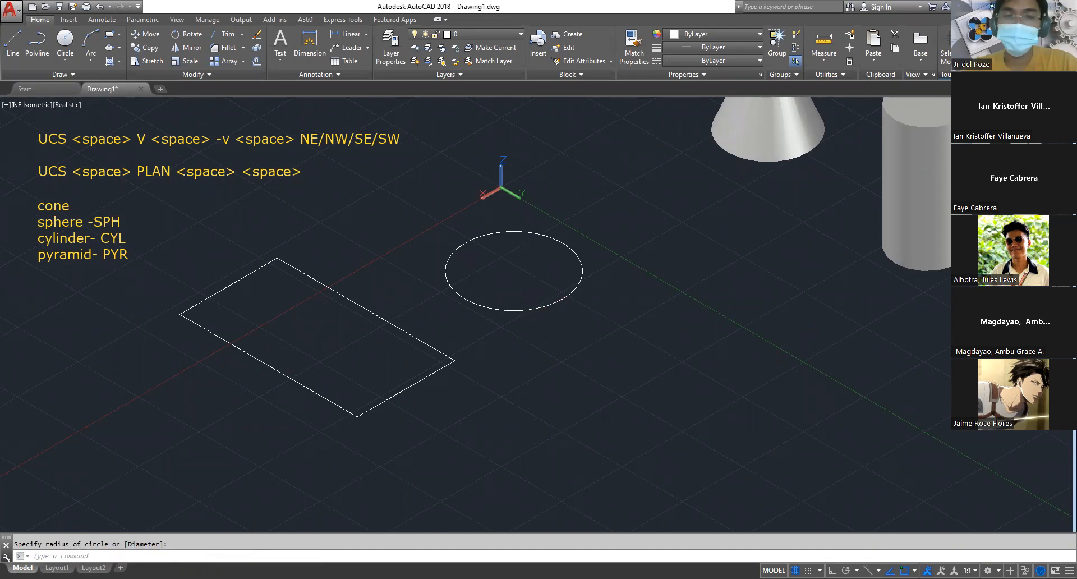
middle_drag(547, 404, 747, 411)
key(Escape)
middle_drag(479, 384, 707, 330)
middle_drag(645, 350, 438, 314)
text(pl)
key(space)
key(Escape)
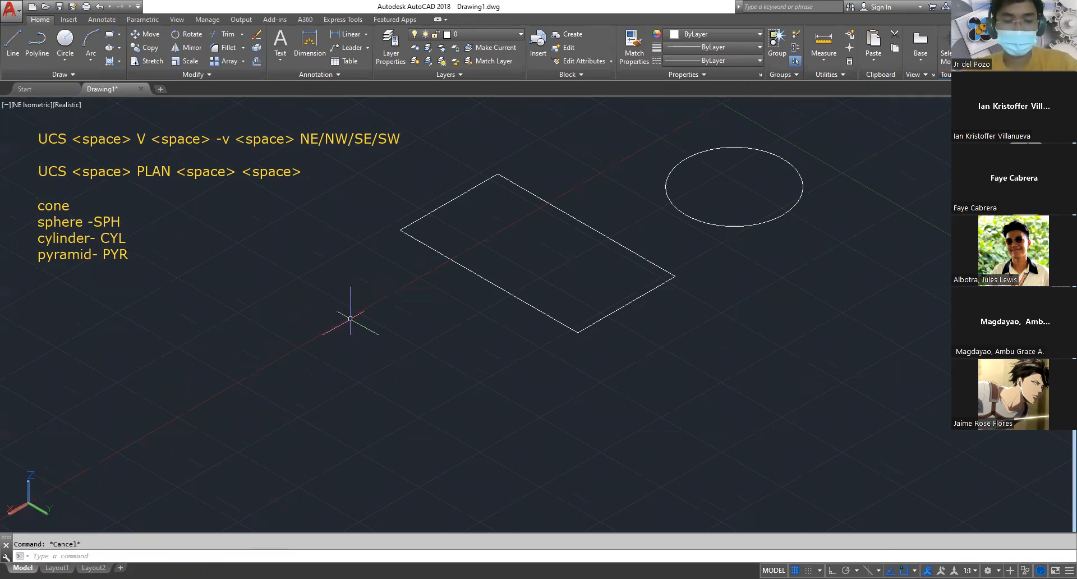
Draw a smaller closed four-sided outline from separate lines with Ortho on, beside the rectangle on the side away from the circle
text(l)
key(space)
click(286, 329)
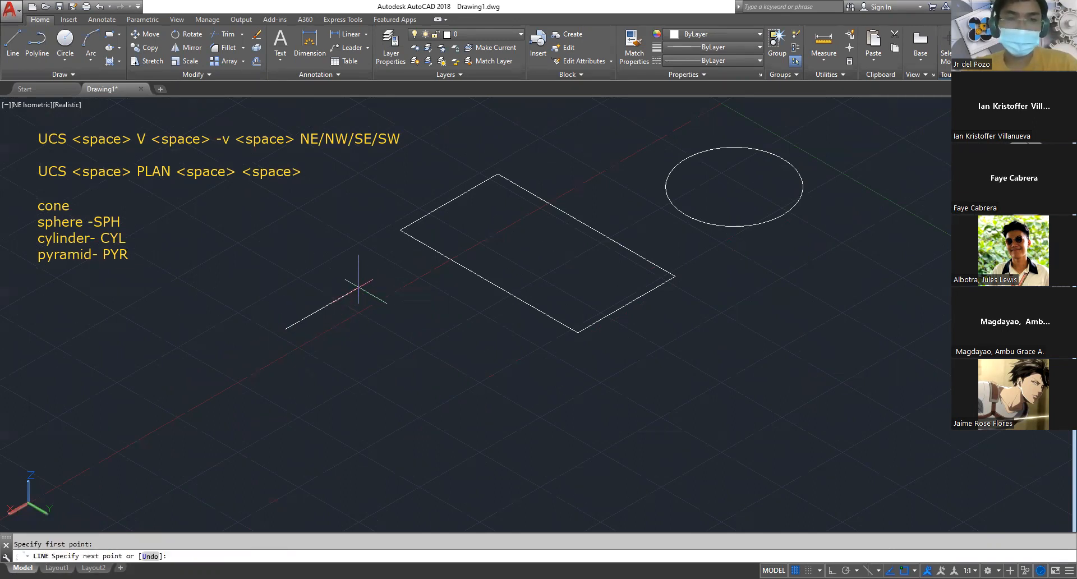
key(F8)
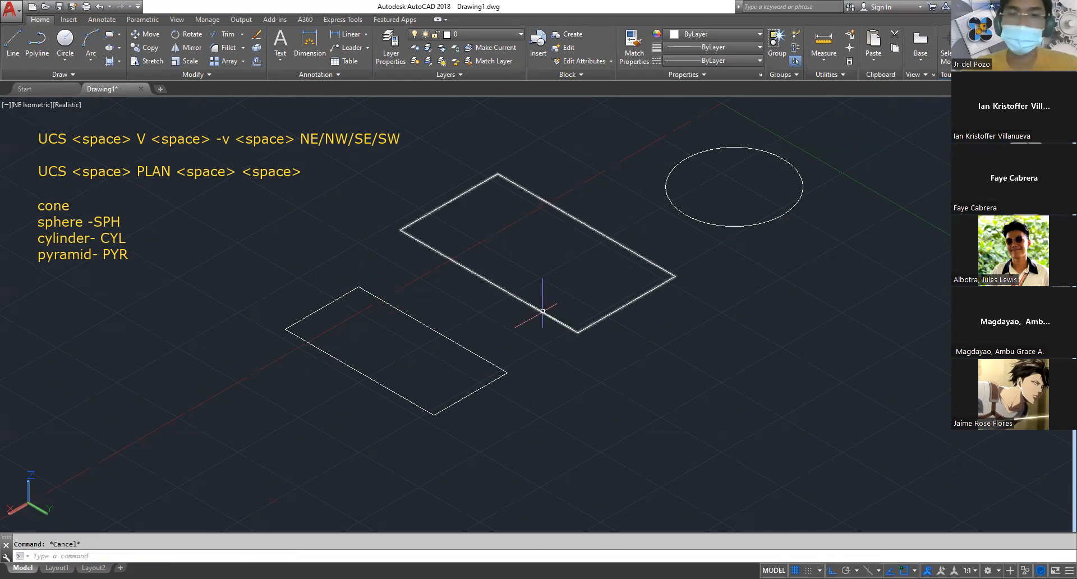
click(547, 303)
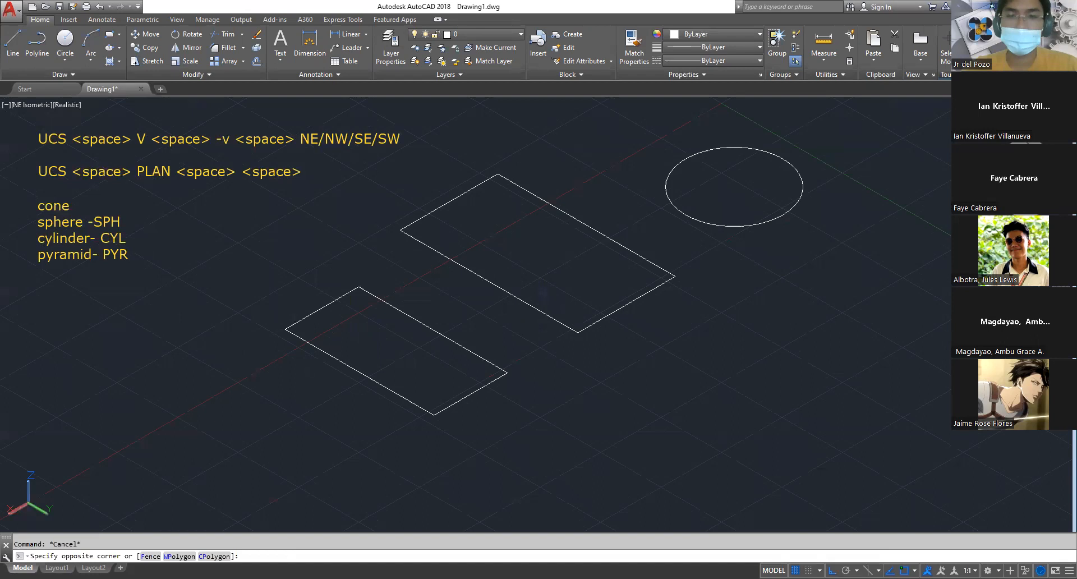
key(Escape)
Examine the individual edges of the smaller outline drawn with lines to check whether they are separate objects
click(463, 346)
key(Escape)
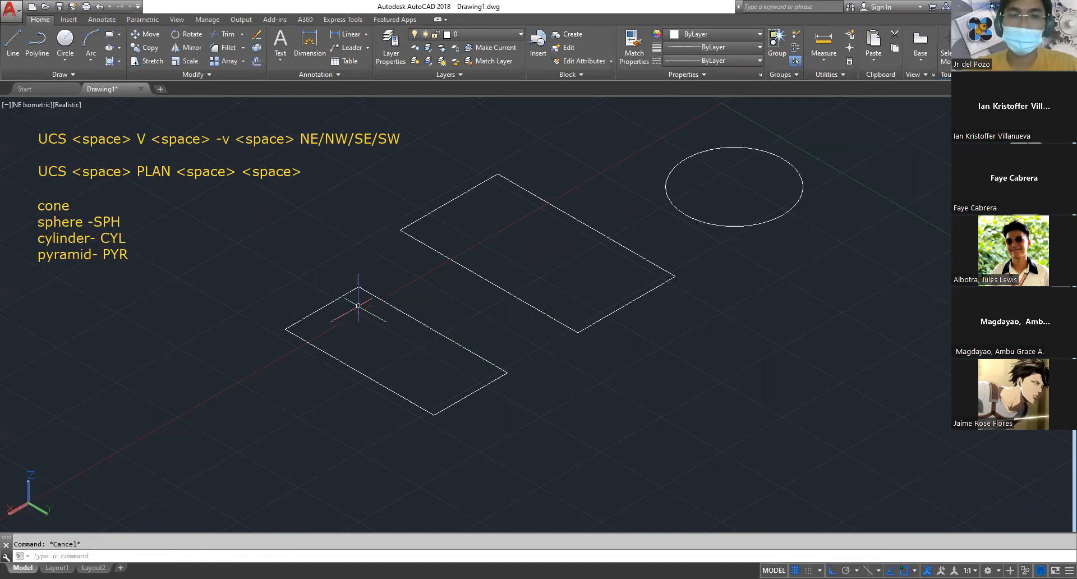
click(322, 307)
key(Escape)
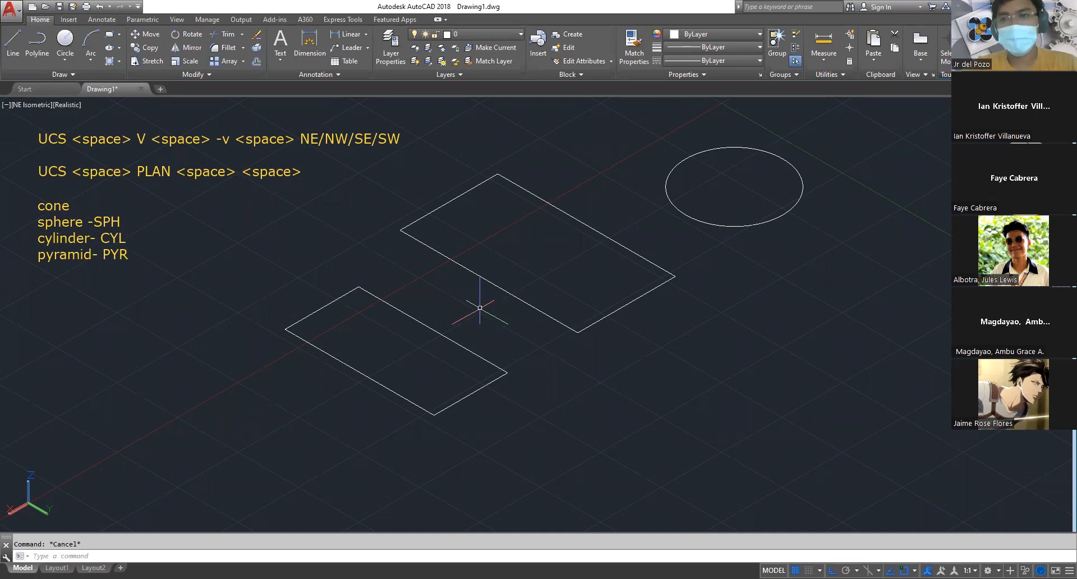
click(418, 322)
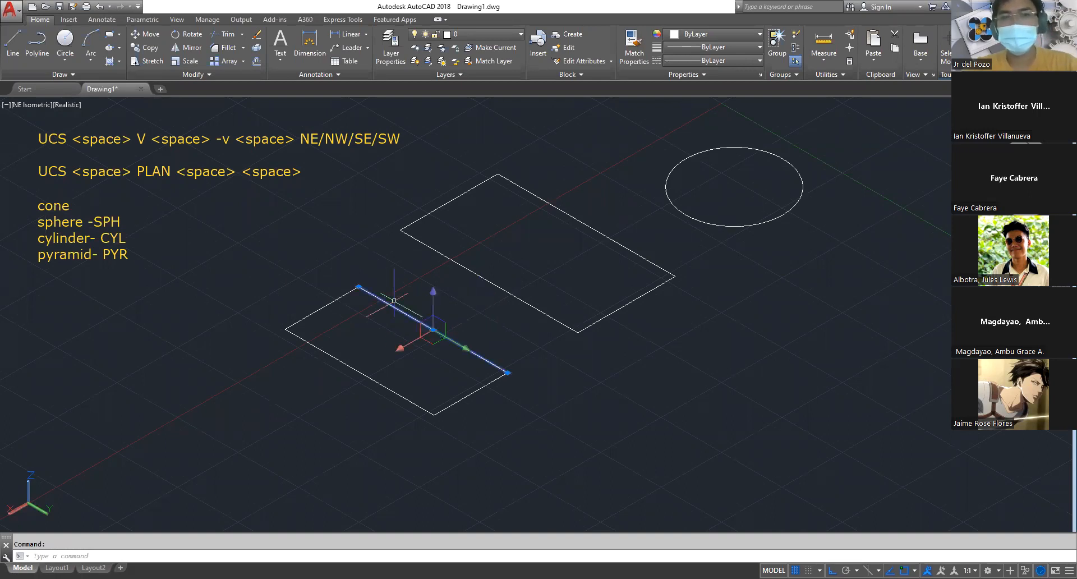
key(Escape)
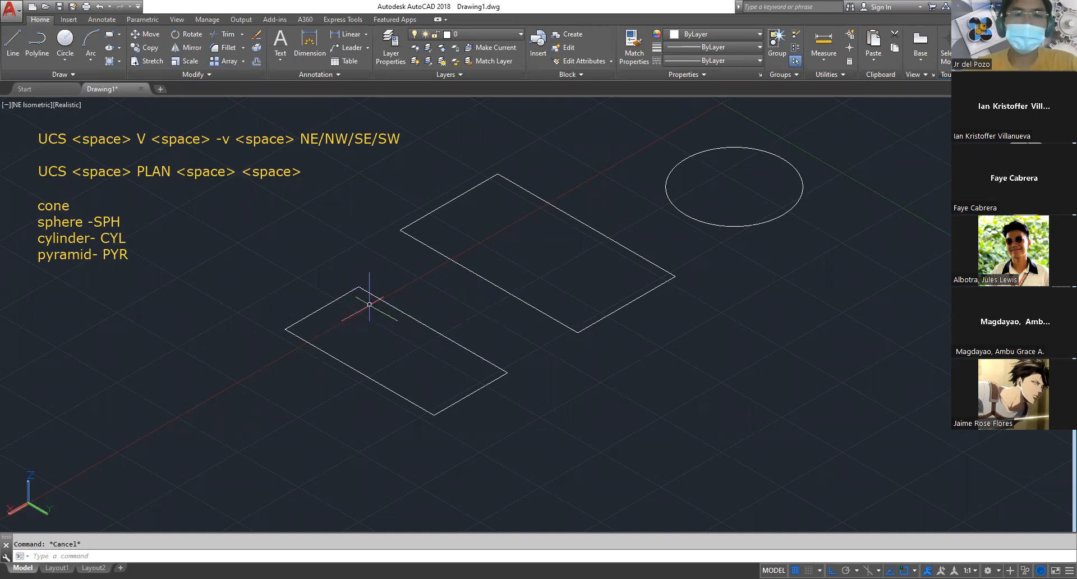
click(376, 296)
key(Escape)
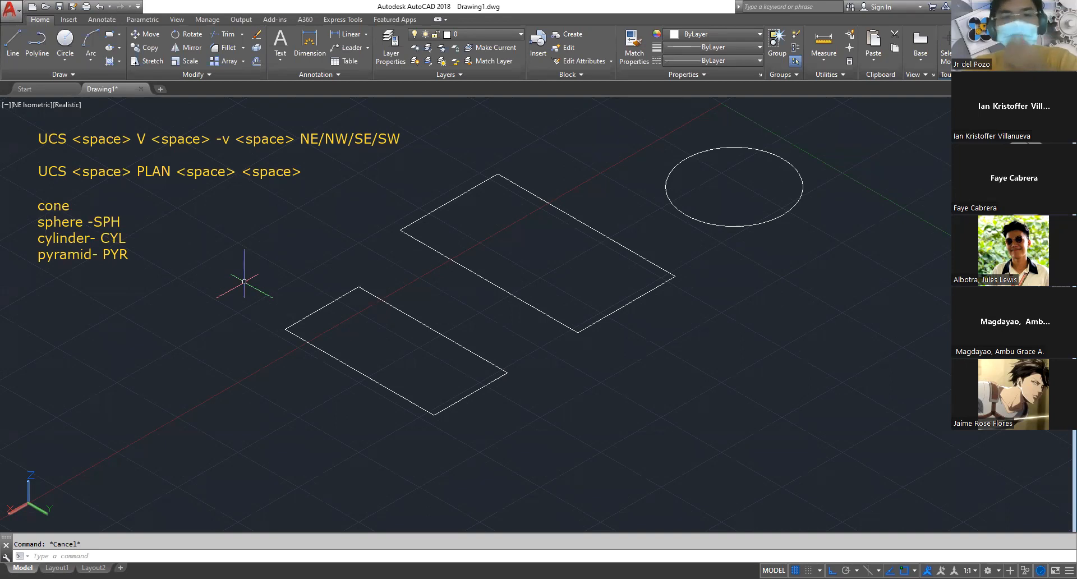
Select the long and short edges of the line-drawn outline in turn to compare how each one is picked
click(369, 290)
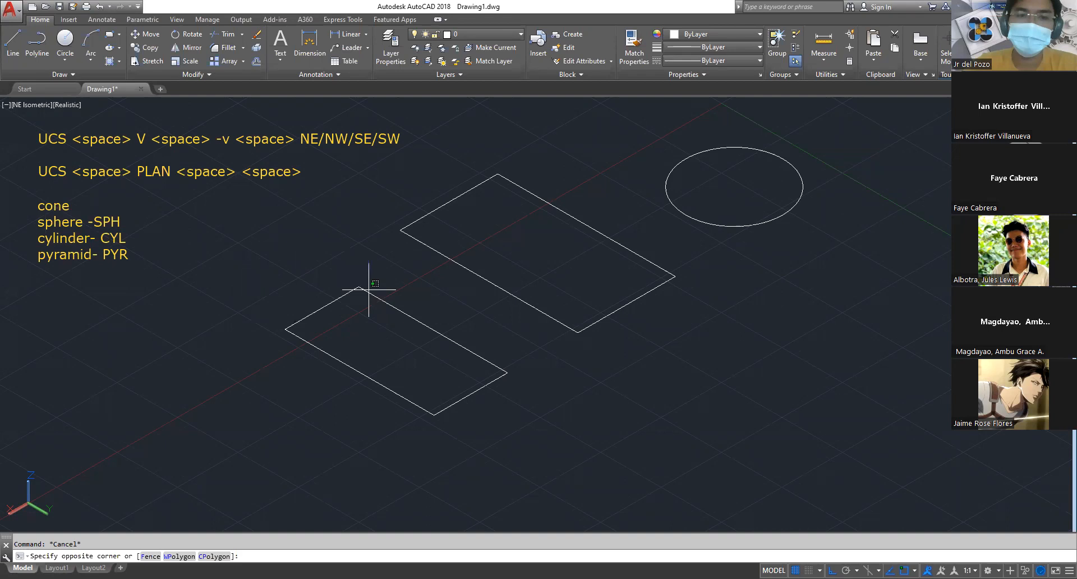
click(363, 284)
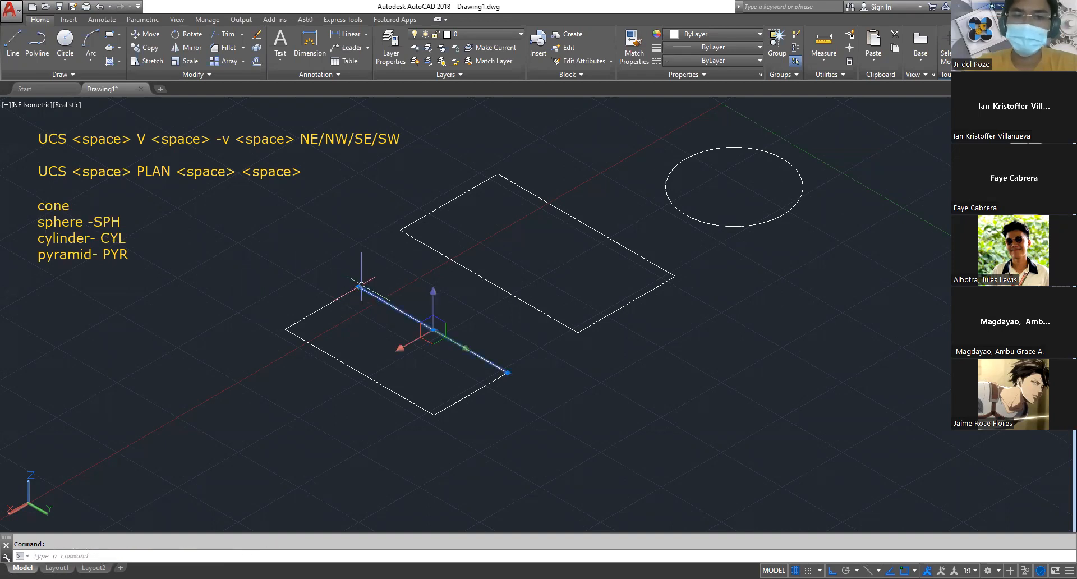
key(Escape)
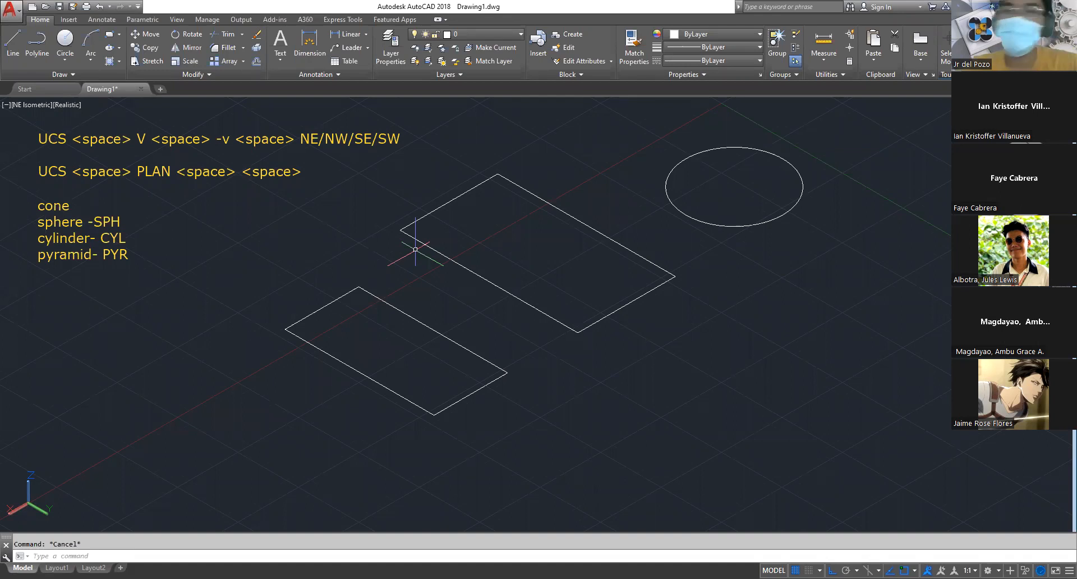
click(449, 339)
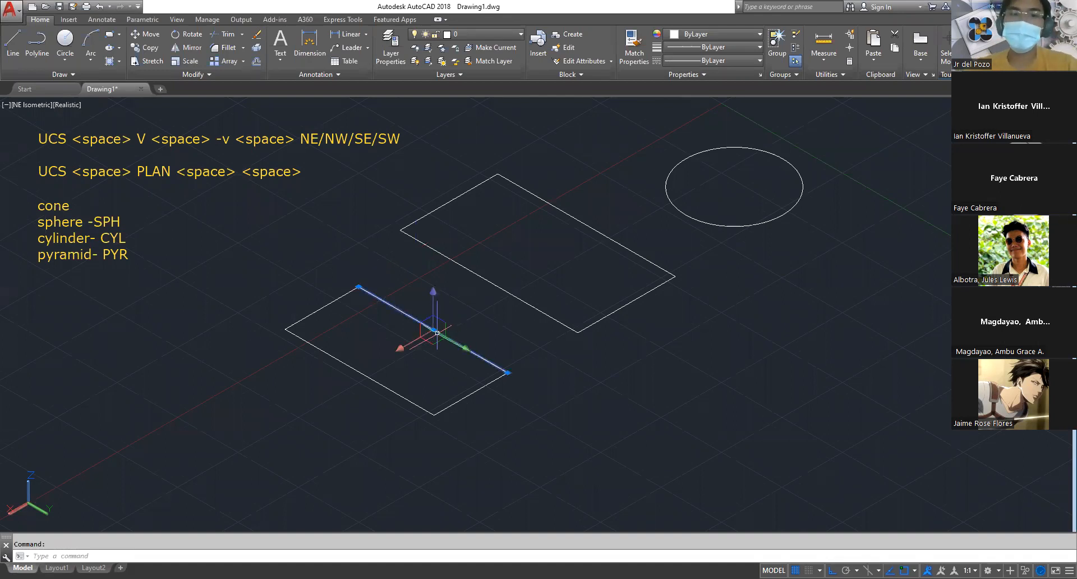
key(Escape)
click(470, 394)
click(440, 318)
key(Escape)
key(Escape)
click(336, 297)
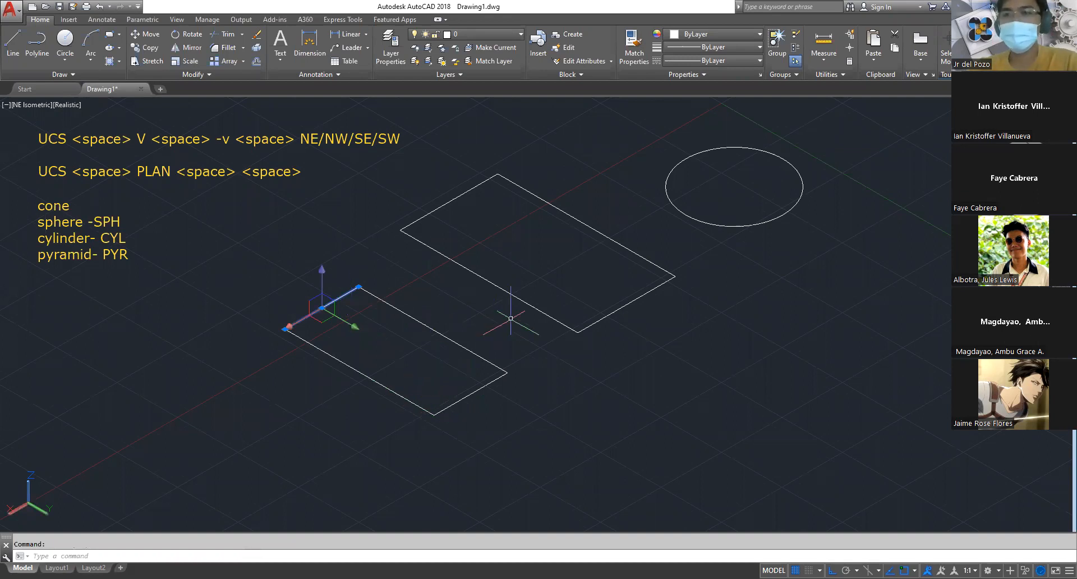
key(Escape)
click(452, 341)
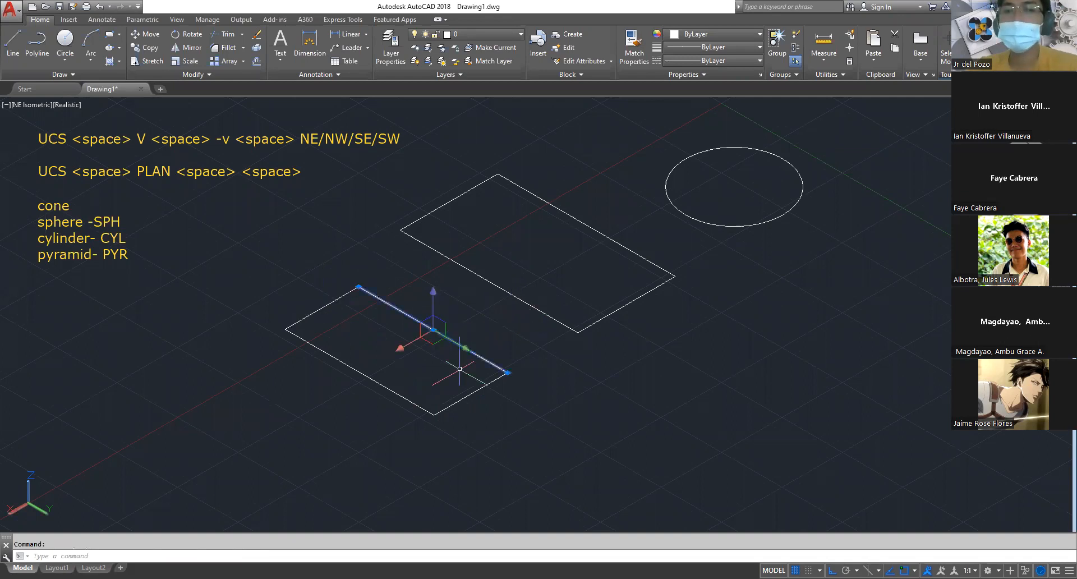
click(477, 391)
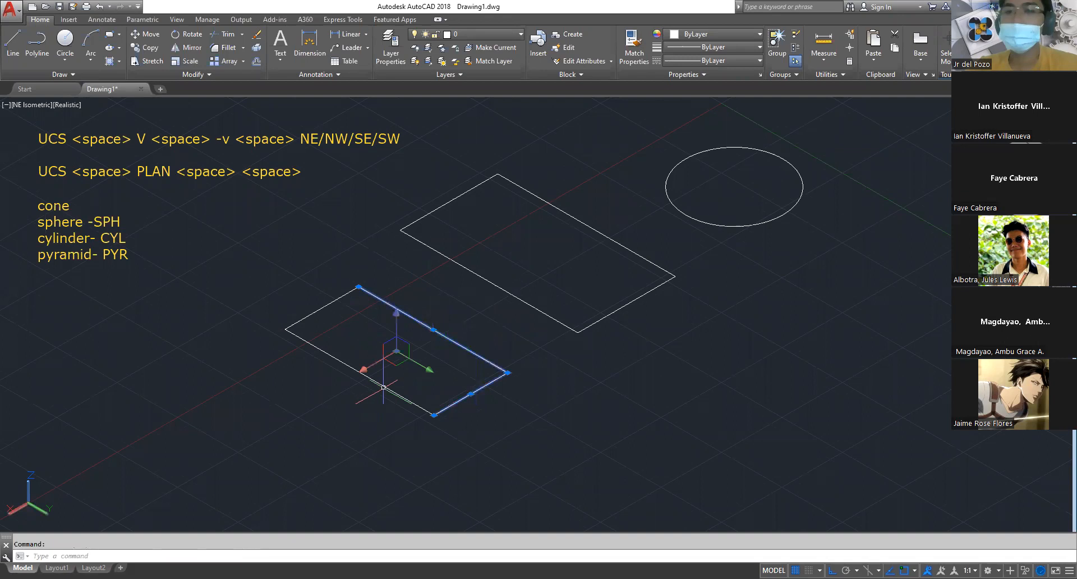
key(Escape)
click(328, 304)
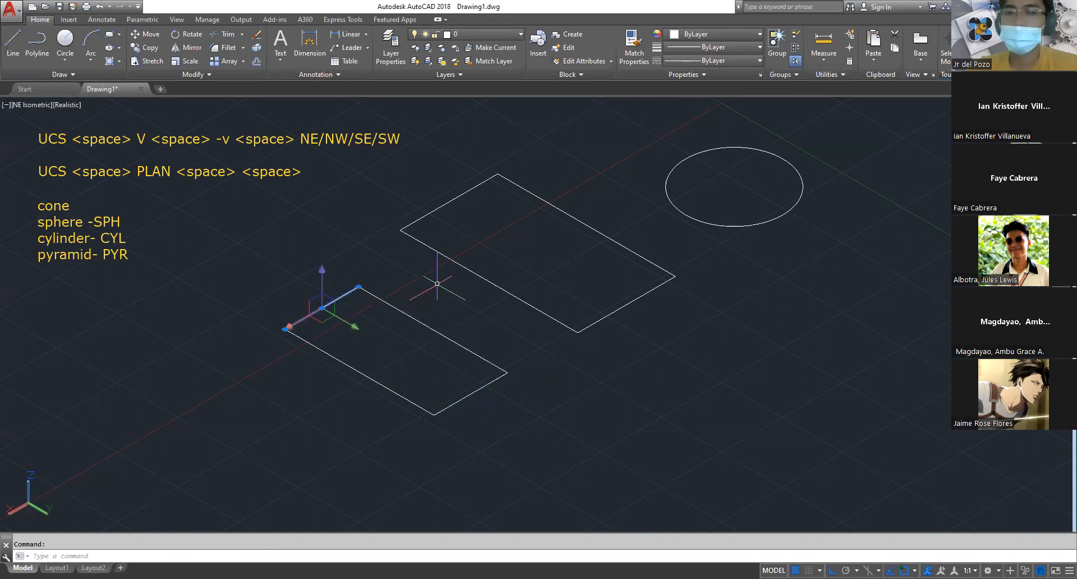
key(Escape)
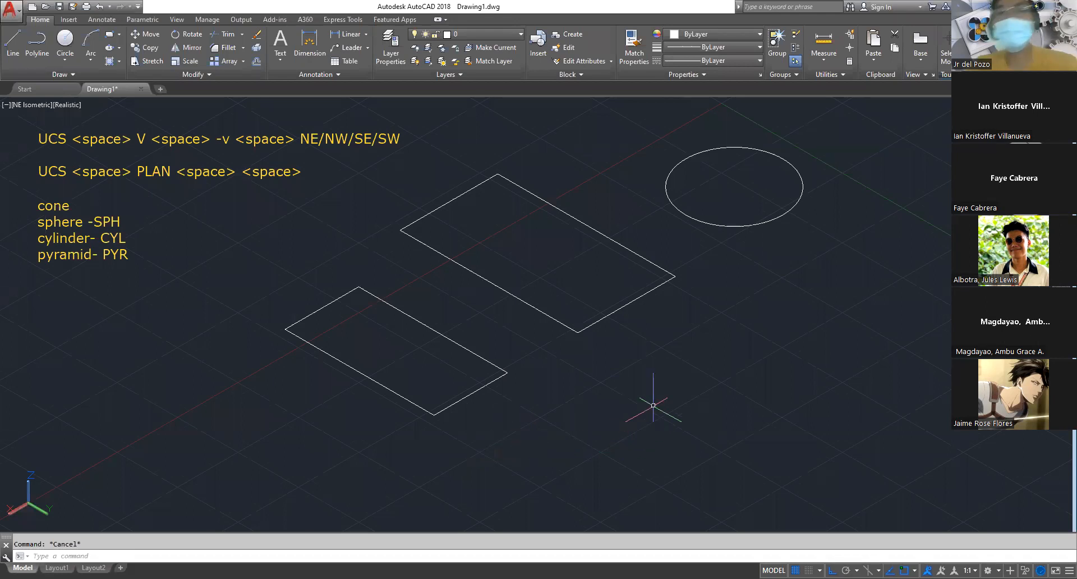
Draw a freehand closed polyline with straight sides and an S-shaped arc notch in the empty area beyond the rectangle and circle
scroll(390, 273, down, 2)
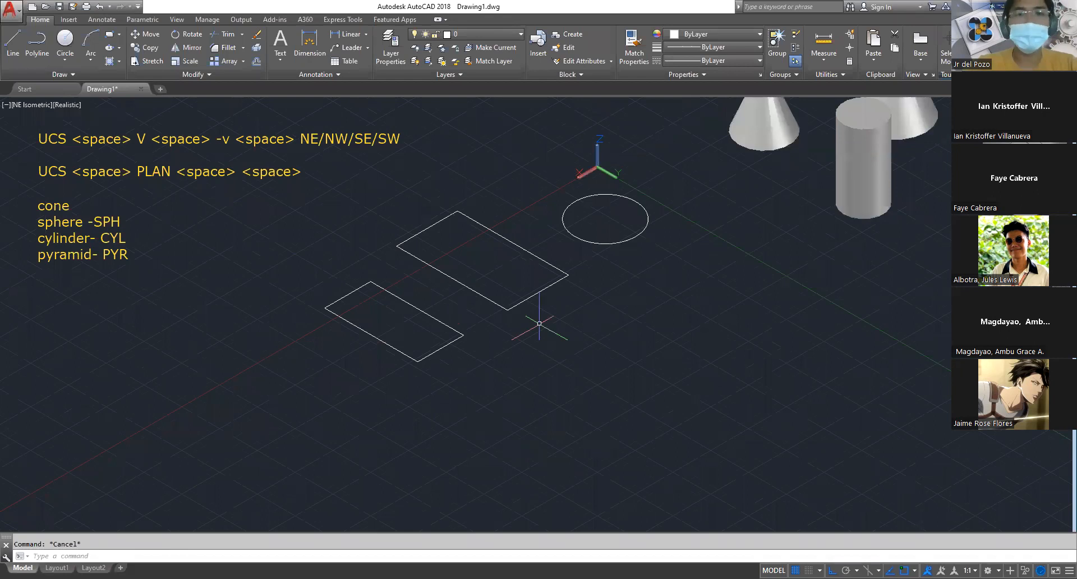
middle_drag(624, 310, 517, 280)
scroll(397, 289, up, 2)
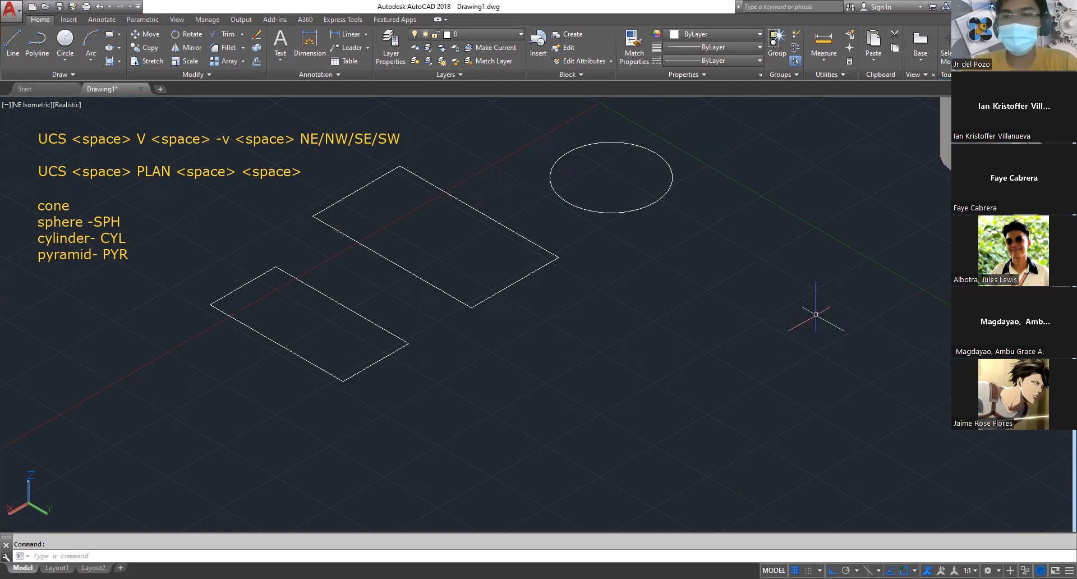
text(pl)
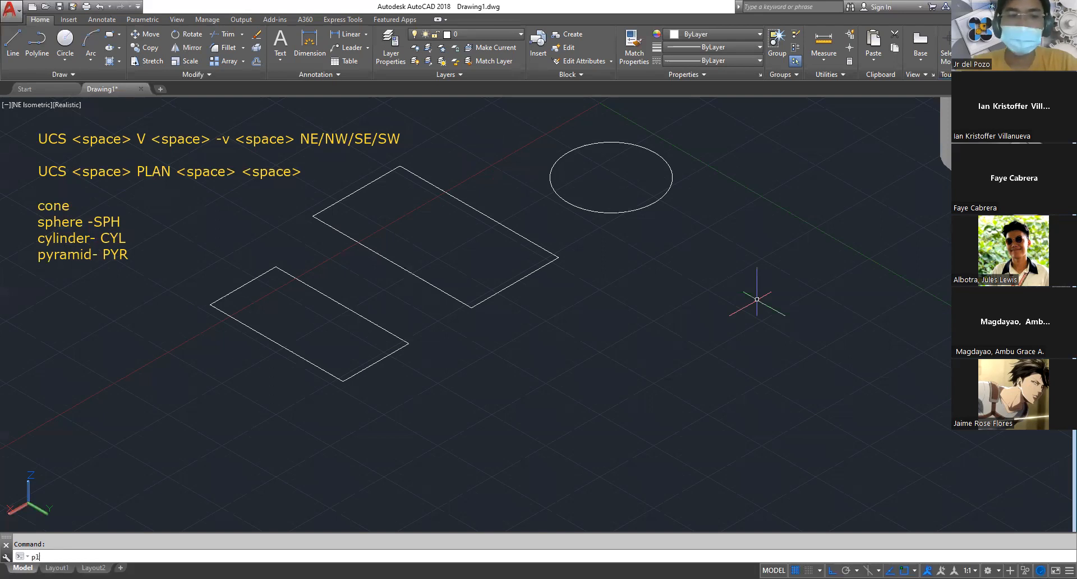
key(Return)
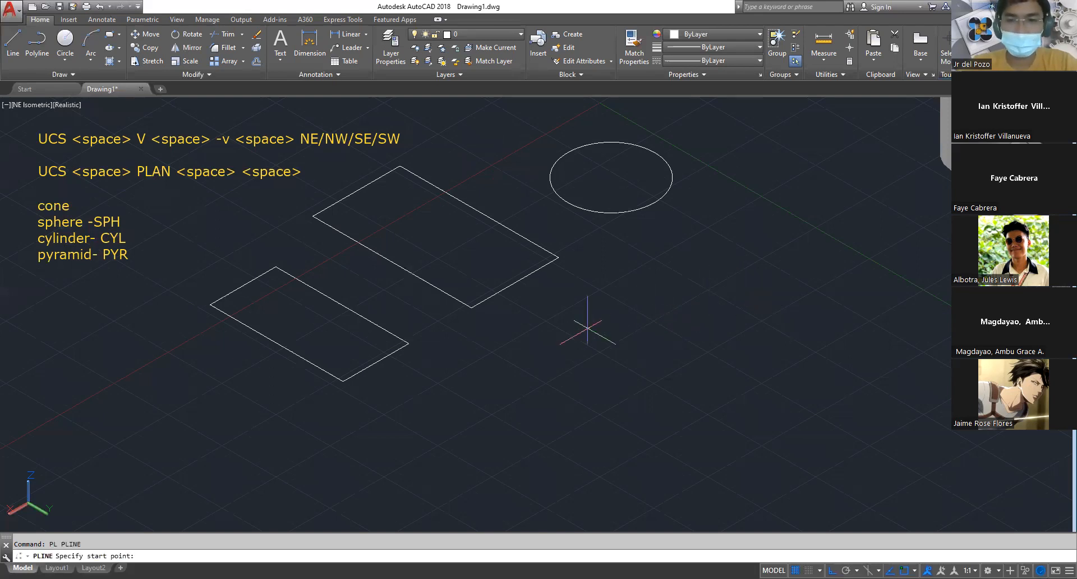
click(588, 328)
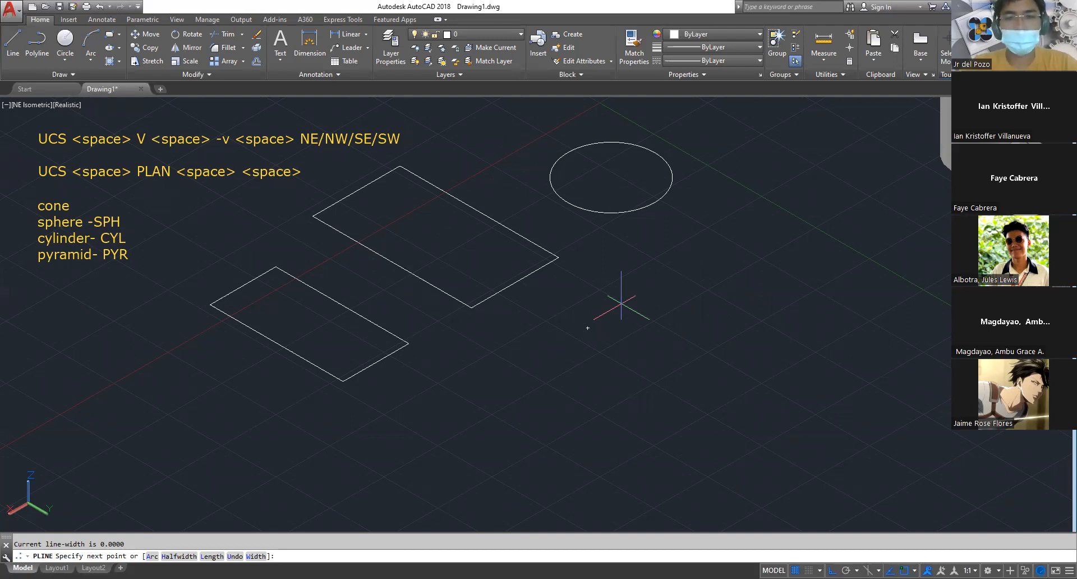
key(Escape)
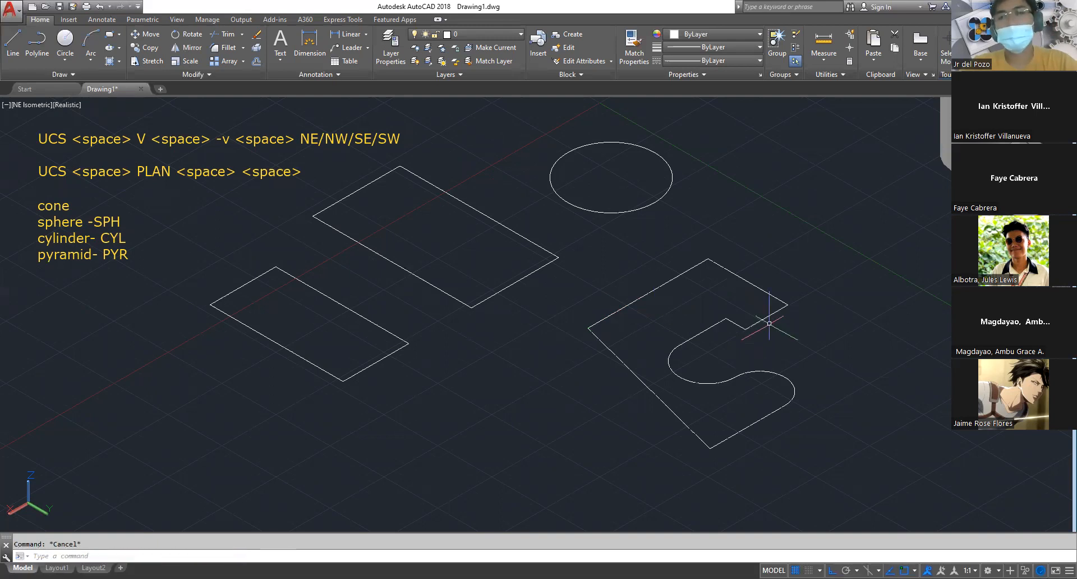
Select the notched polyline several times to check whether it is one single object
click(783, 301)
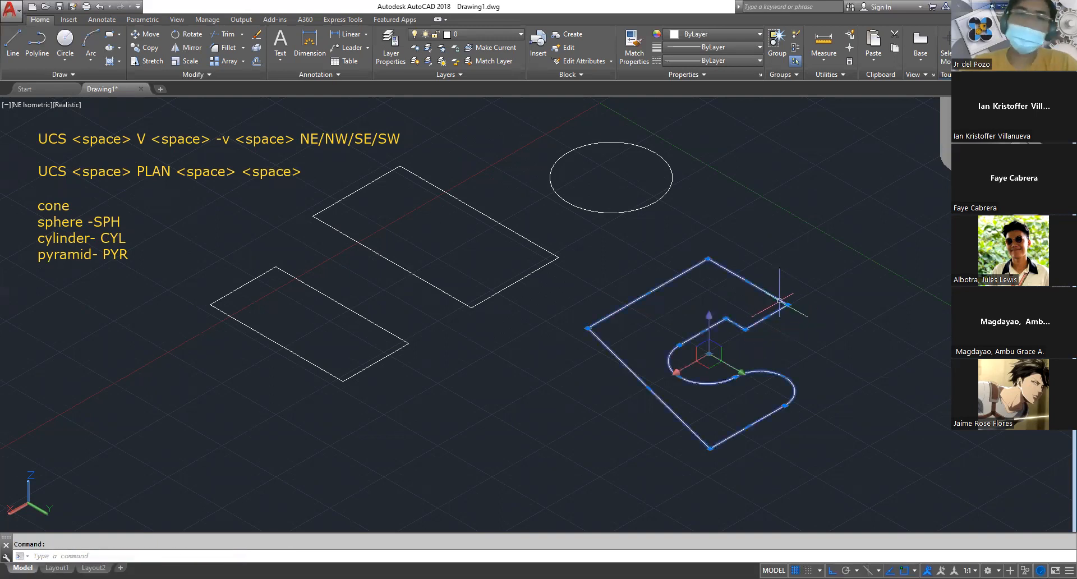
key(Escape)
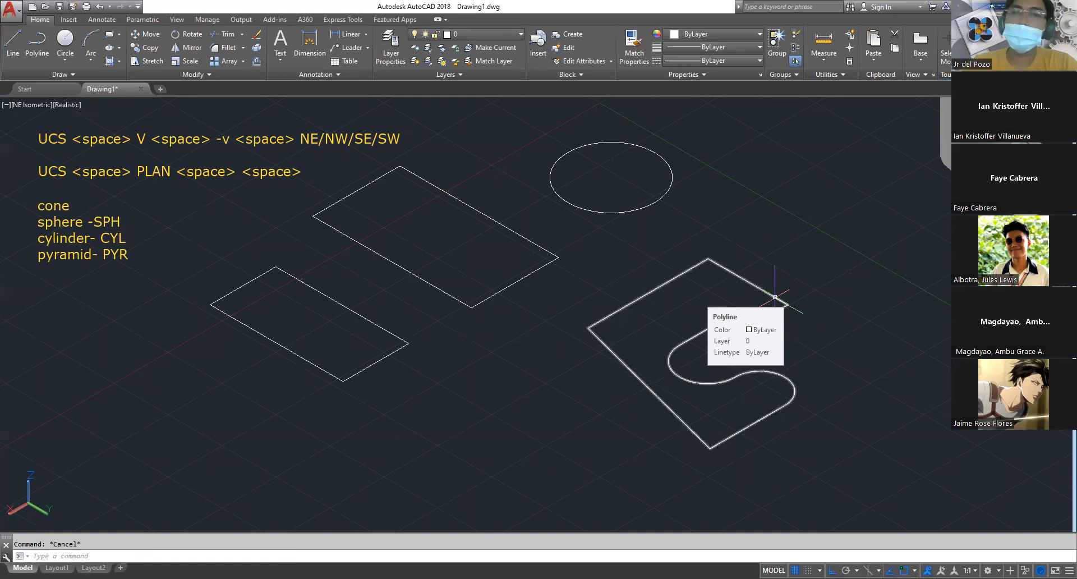
click(760, 288)
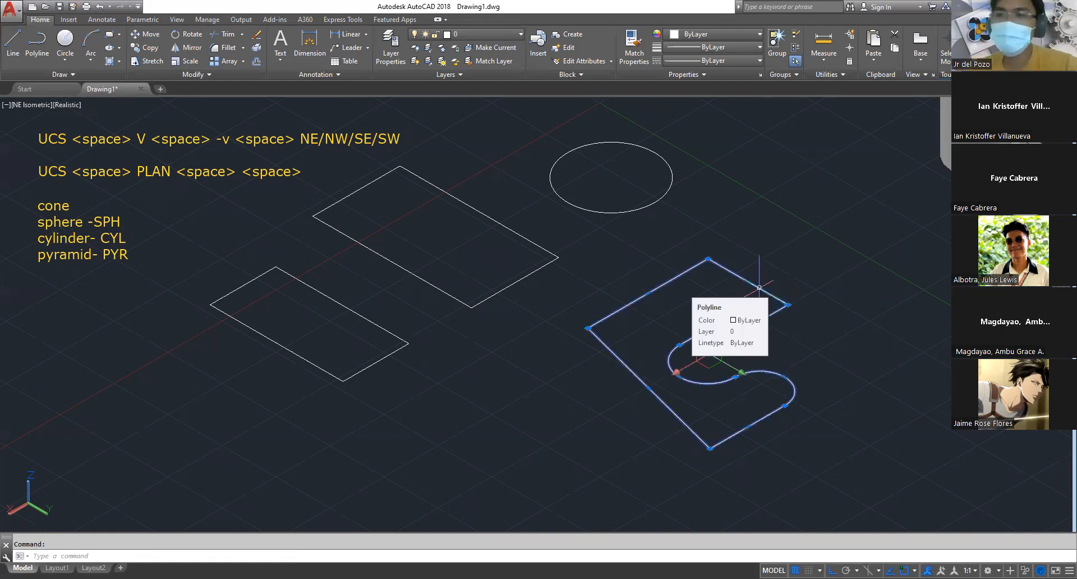
key(Escape)
click(760, 289)
key(Escape)
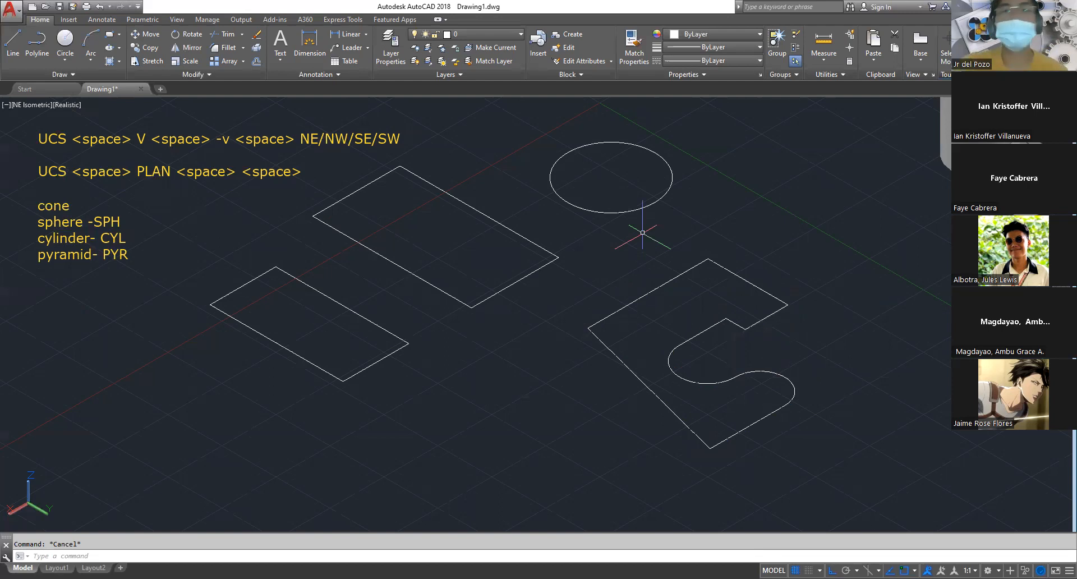
Add the on-screen text note "extrude -ext" below the list of primitive commands
scroll(591, 286, down, 3)
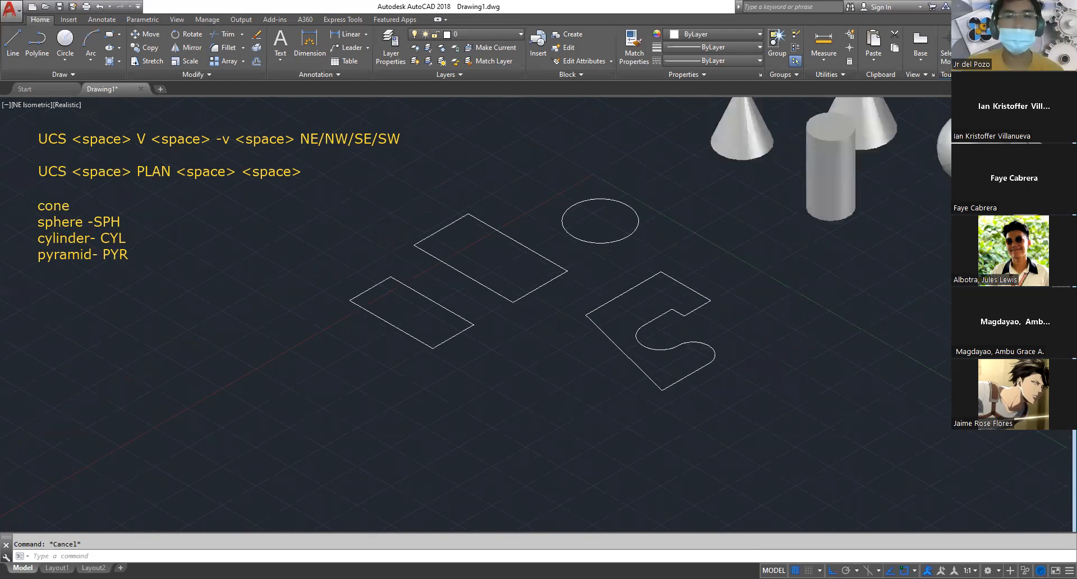
scroll(581, 293, up, 2)
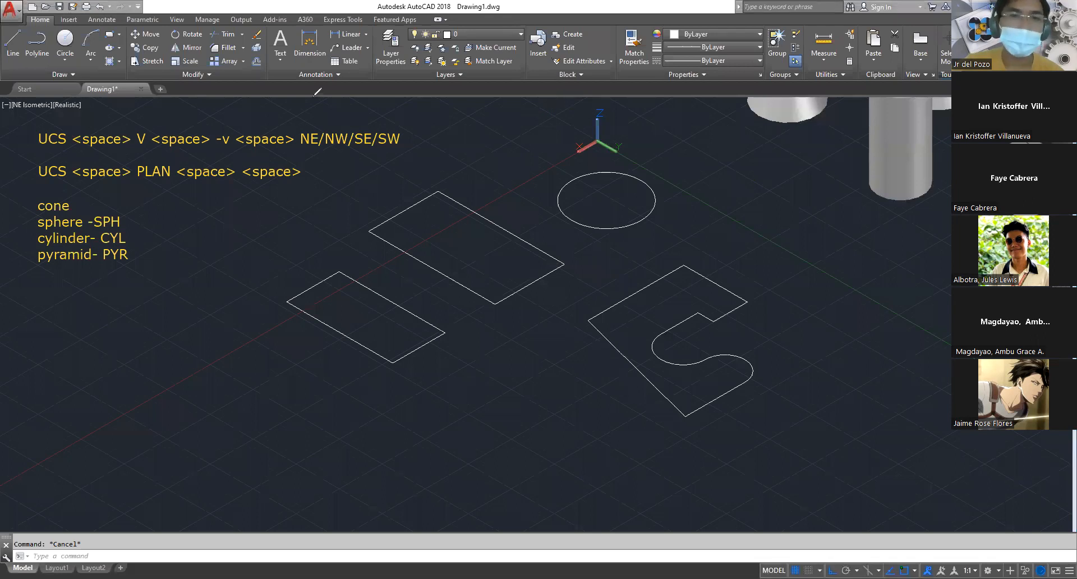
click(262, 324)
text(extrude -ext)
click(110, 288)
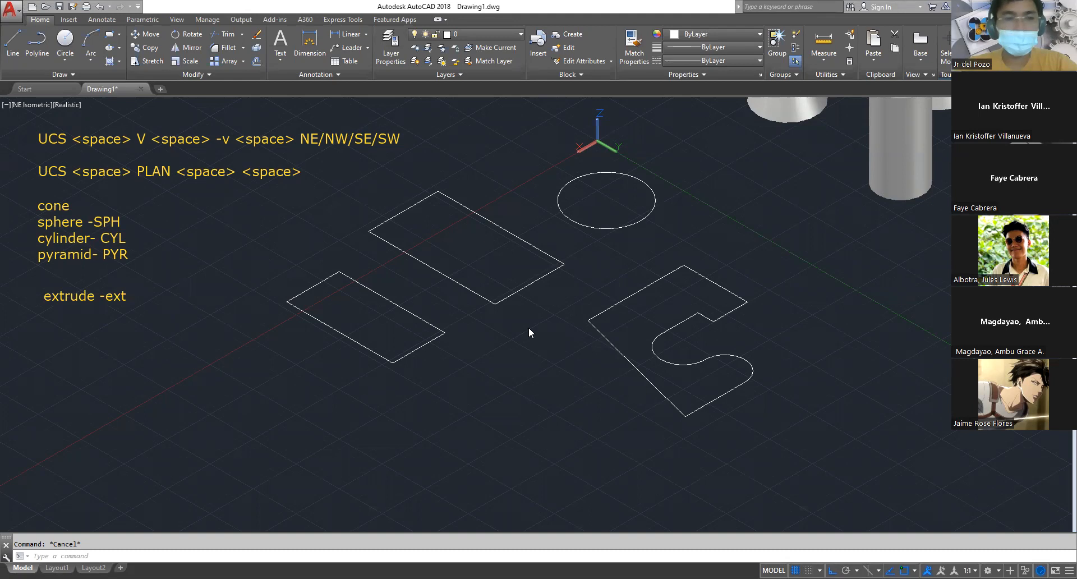
Extrude the circle upward into a solid cylinder, taller than the existing cylinder
text(ext)
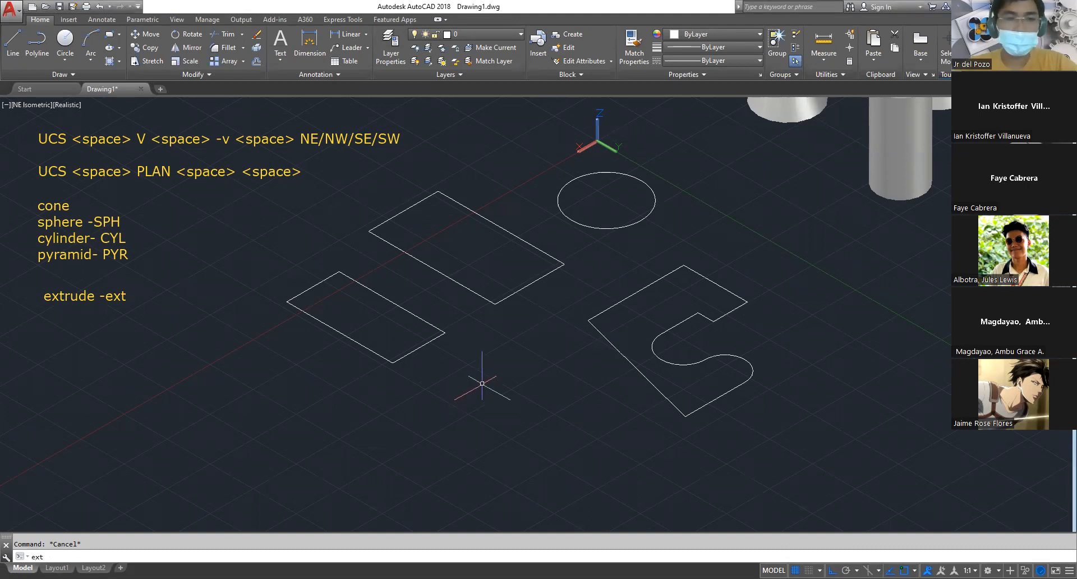
key(Return)
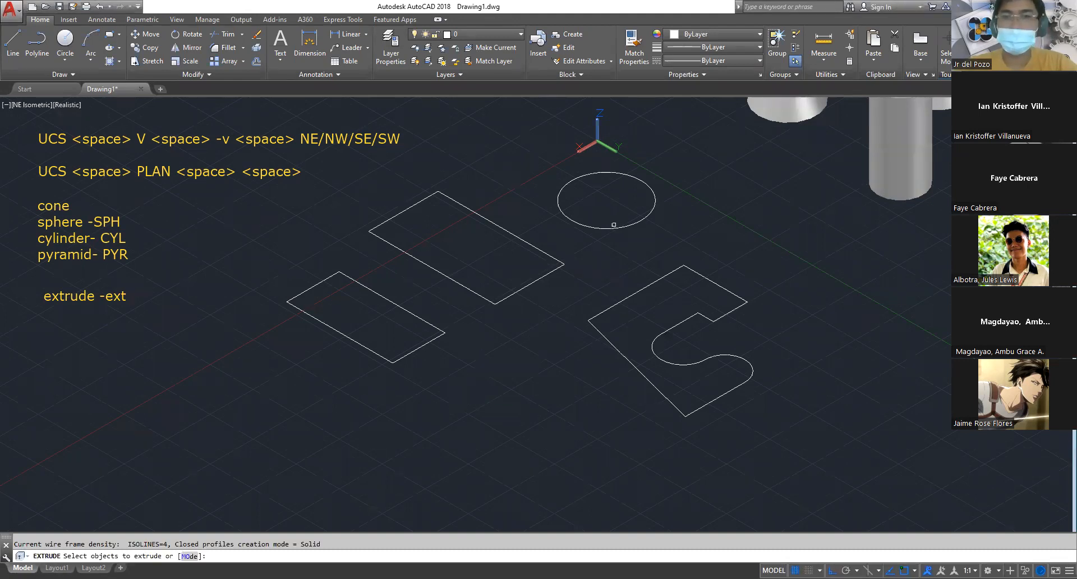
click(638, 223)
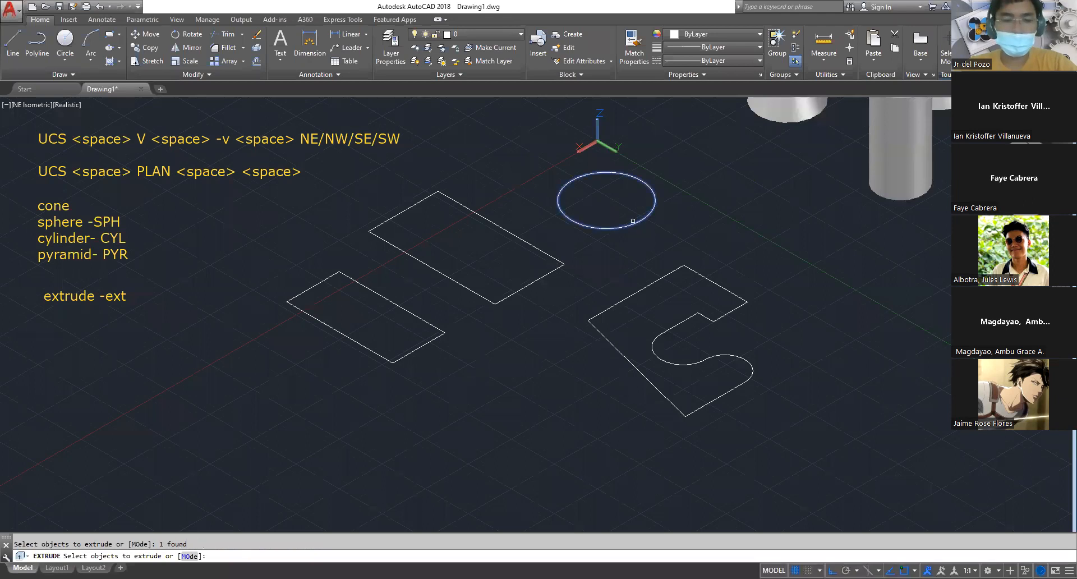
key(Return)
middle_drag(630, 177, 595, 290)
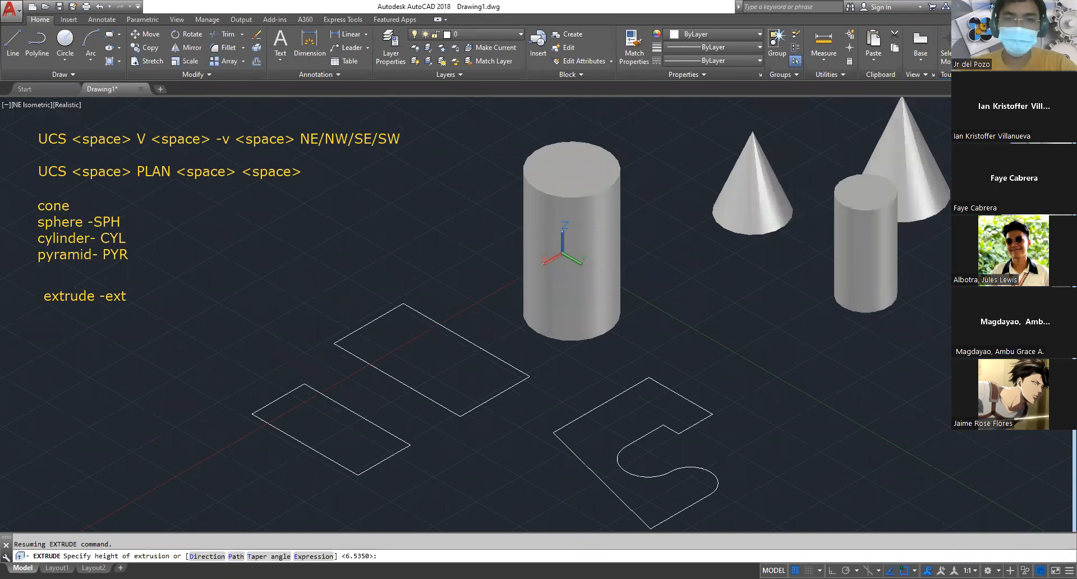
key(Return)
Extrude the larger rectangle upward into a solid box, slightly lower than the extruded circle
click(425, 317)
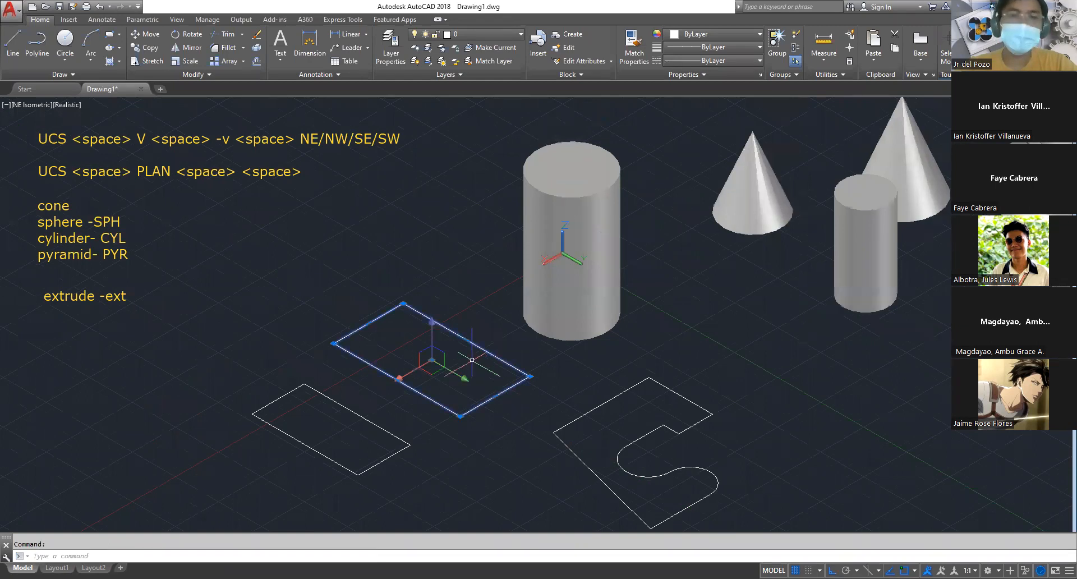
key(Escape)
text(ext)
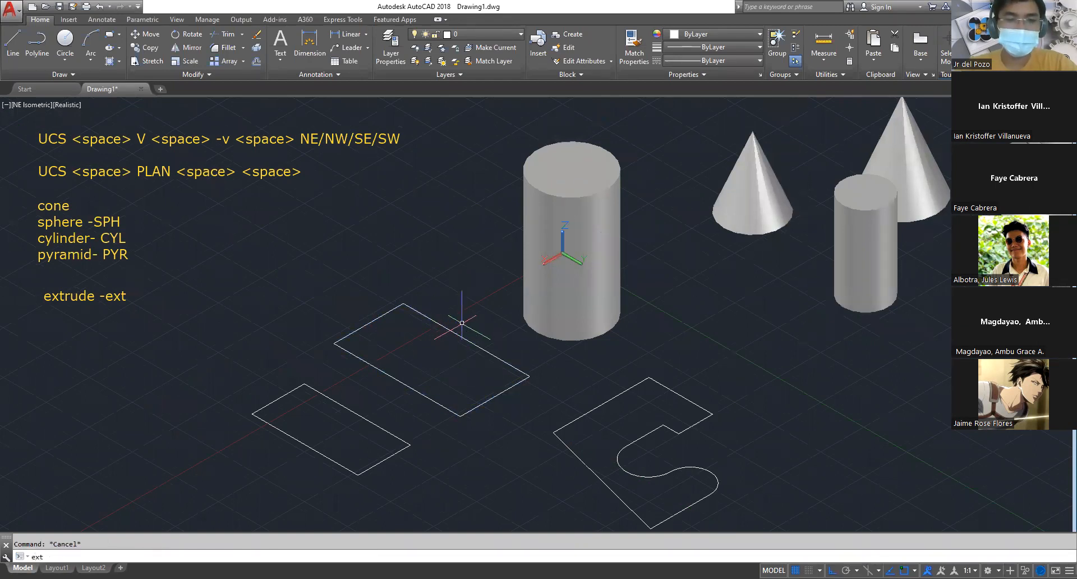
key(Return)
click(440, 325)
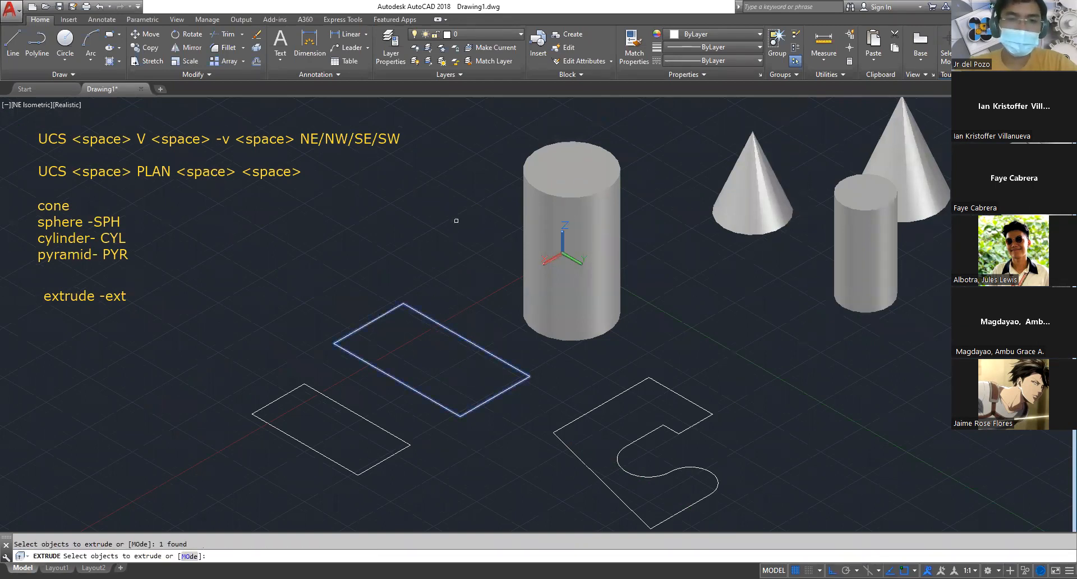
key(Return)
middle_drag(606, 342, 541, 298)
Extrude the closed notched polyline upward into a solid about 7.04 units high
key(space)
click(568, 341)
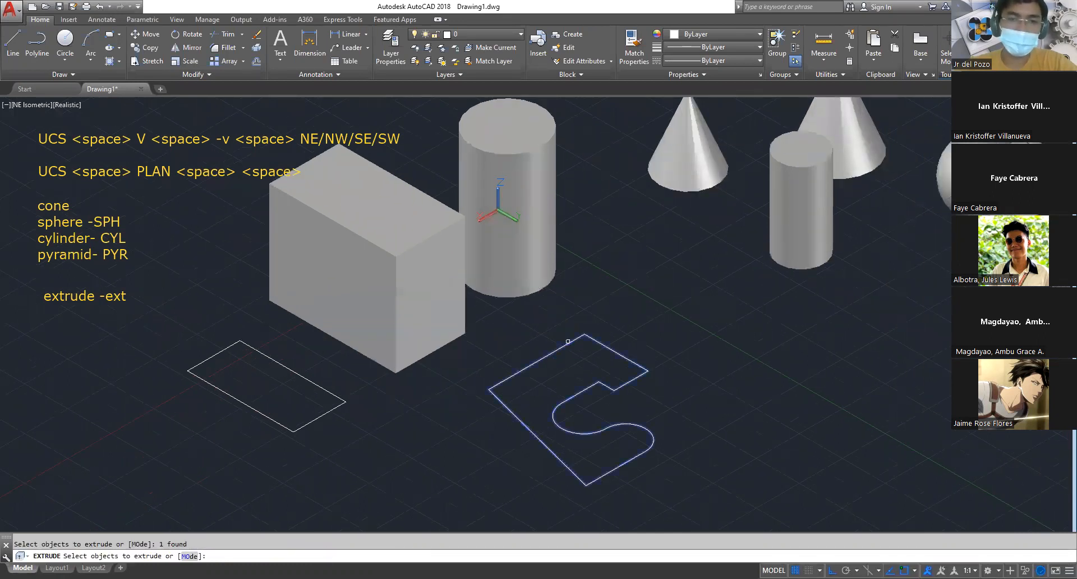
key(Return)
shift+middle_drag(687, 364, 703, 338)
Extrude all four separate lines of the smaller outline upward together, lower than the neighbouring box
middle_drag(486, 390, 638, 329)
text(ext)
key(Return)
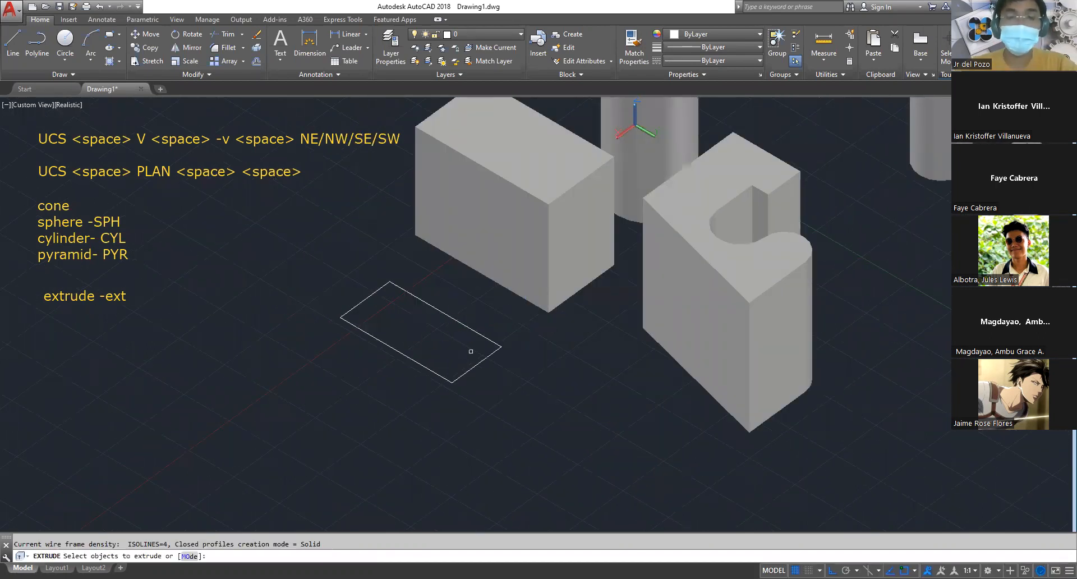
click(484, 404)
click(353, 288)
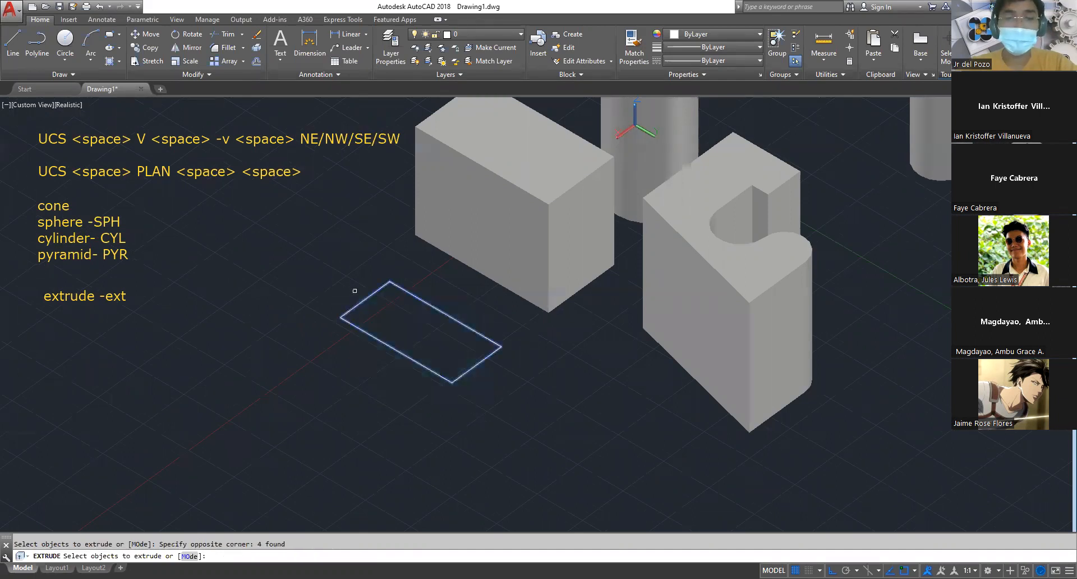
key(space)
click(315, 253)
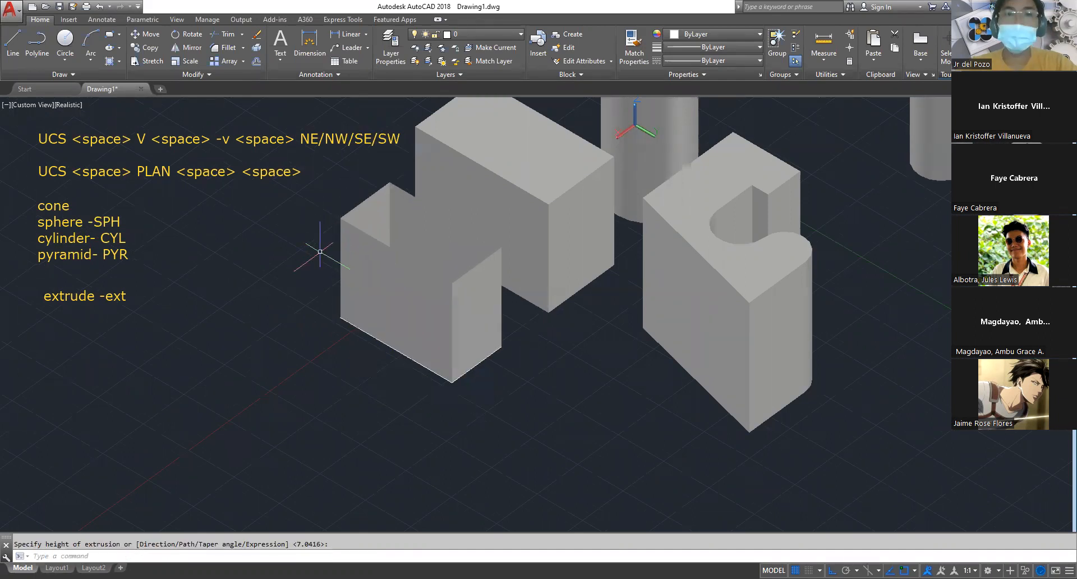
key(Escape)
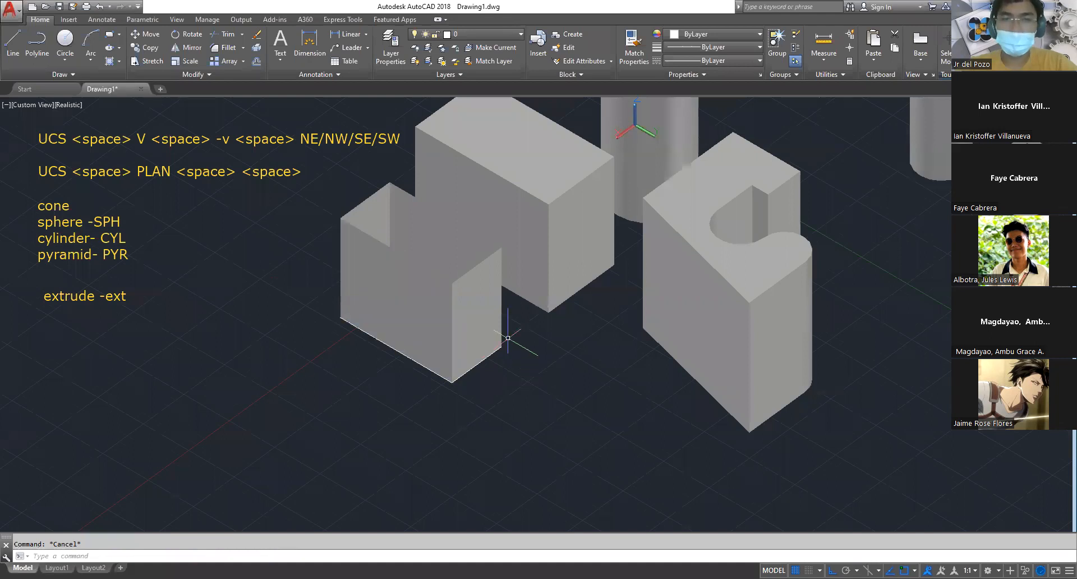
Move the front surface of the extruded four-line outline outward, away from the other three, accepting the loss of its surface associativity
click(424, 308)
text(m)
key(space)
click(510, 414)
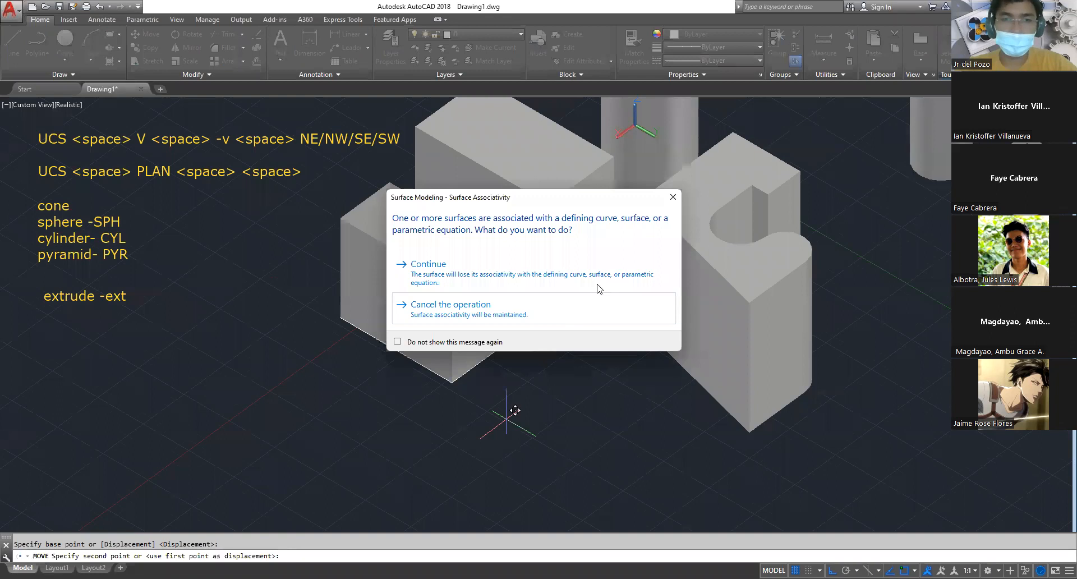
key(Escape)
text(m)
key(space)
click(470, 424)
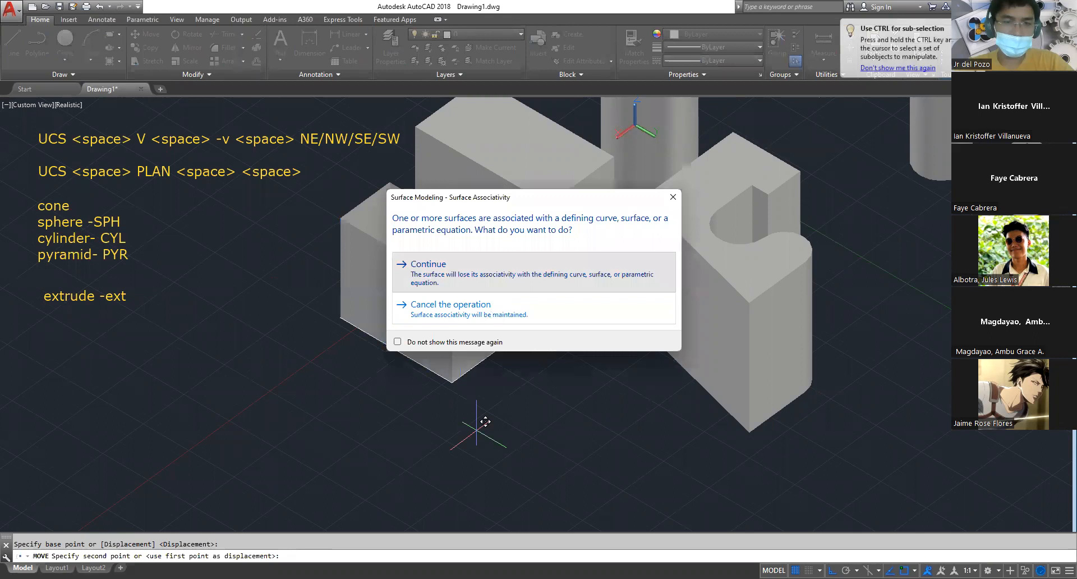
click(432, 274)
text(`)
key(Escape)
Undo the move of the front surface
shift+middle_drag(412, 428, 412, 396)
scroll(428, 368, up, 3)
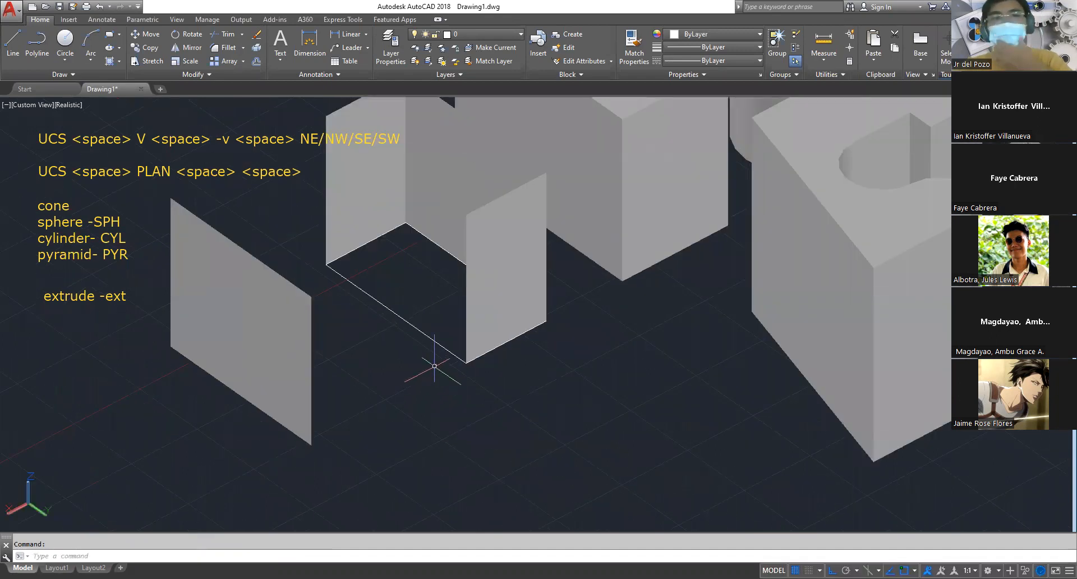
scroll(430, 322, down, 3)
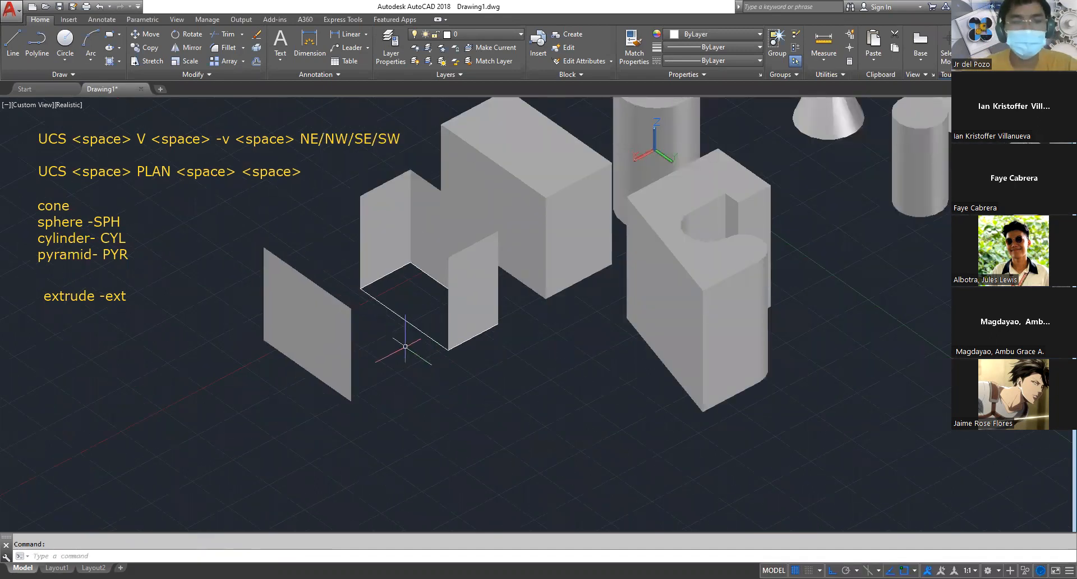
scroll(406, 346, up, 3)
key(ctrl+z)
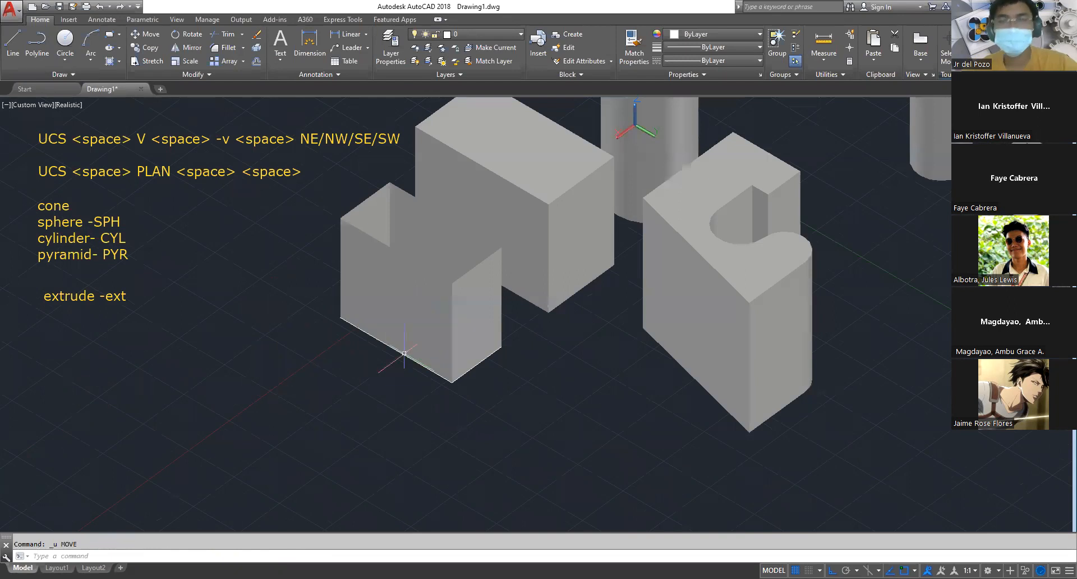
scroll(516, 454, down, 2)
key(Escape)
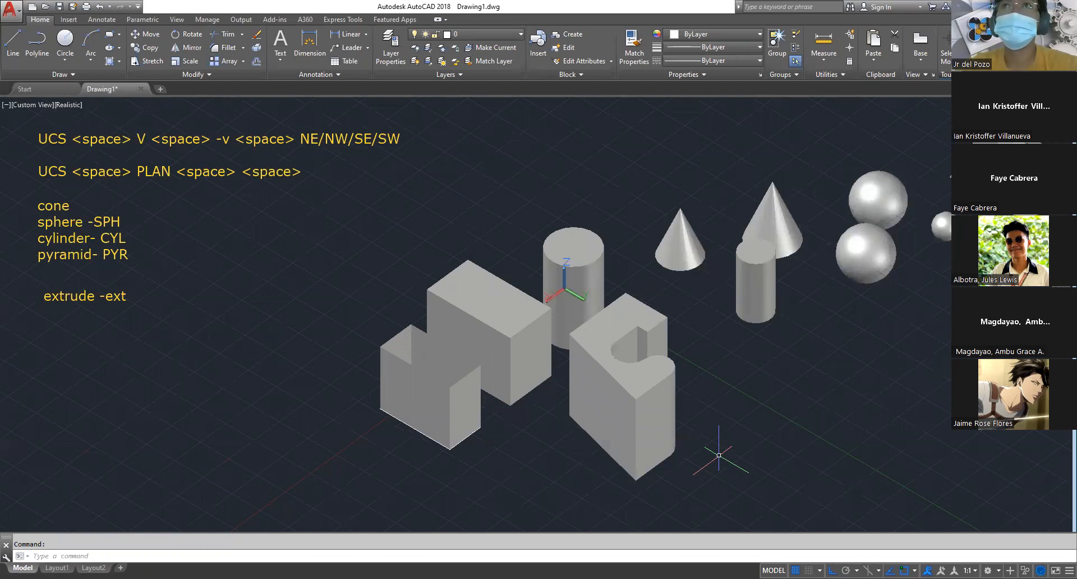
Delete the extruded four-line outline, including all of its surfaces and their defining lines
click(631, 308)
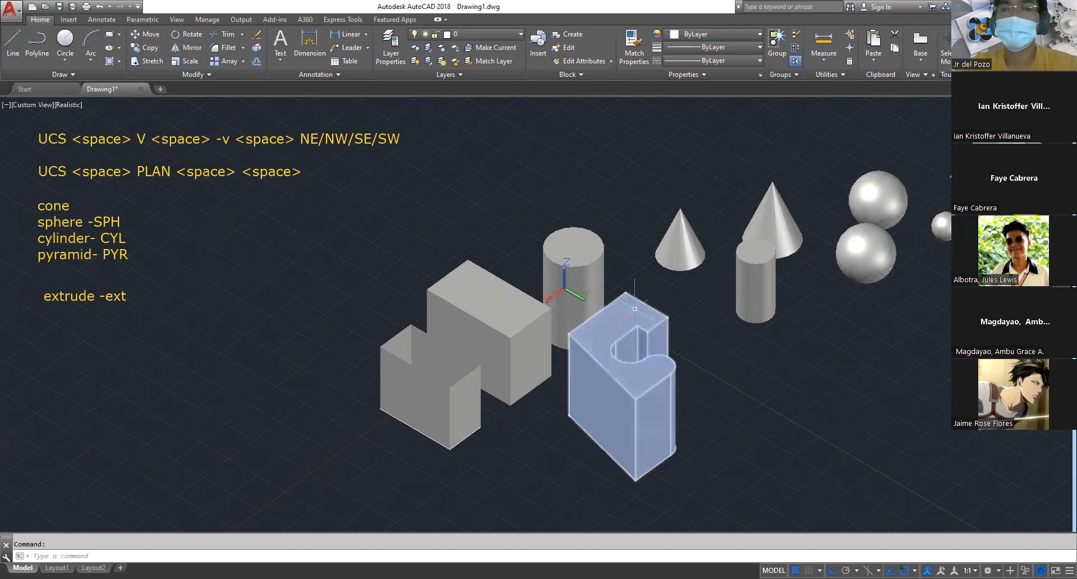
scroll(670, 325, up, 4)
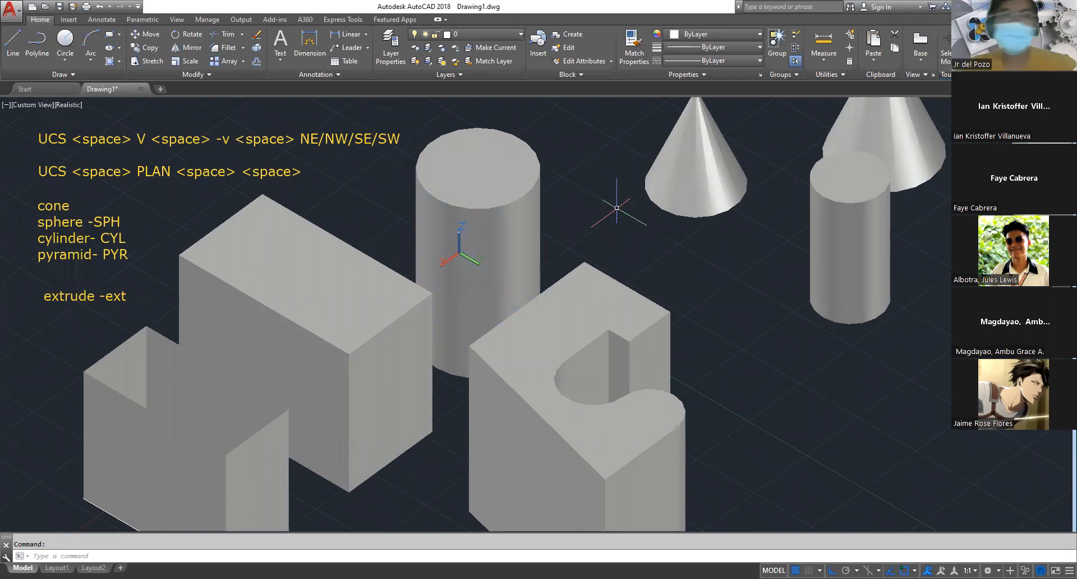
scroll(556, 185, down, 2)
middle_drag(570, 263, 672, 292)
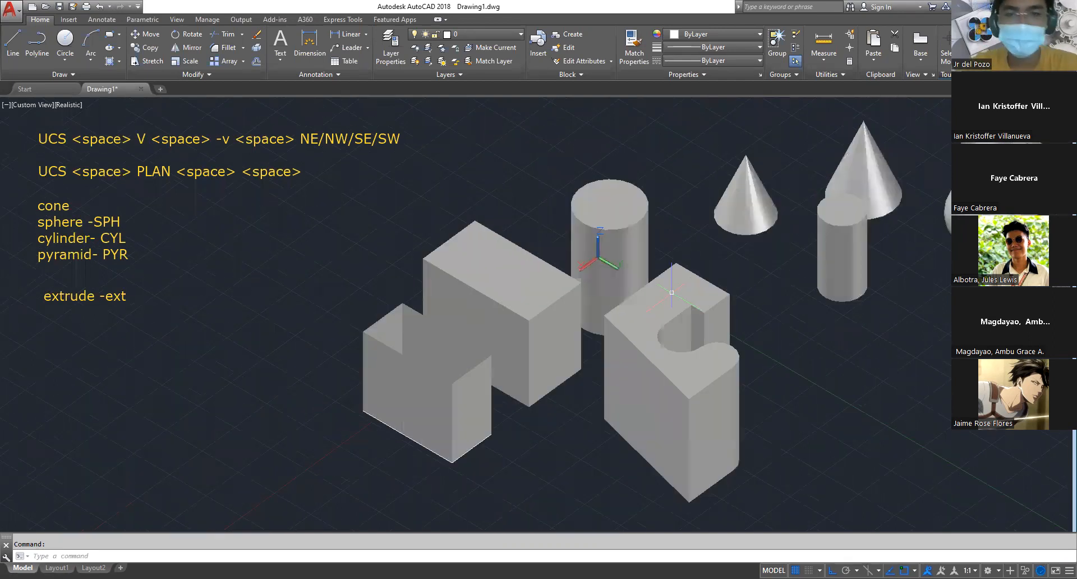
click(305, 292)
click(534, 510)
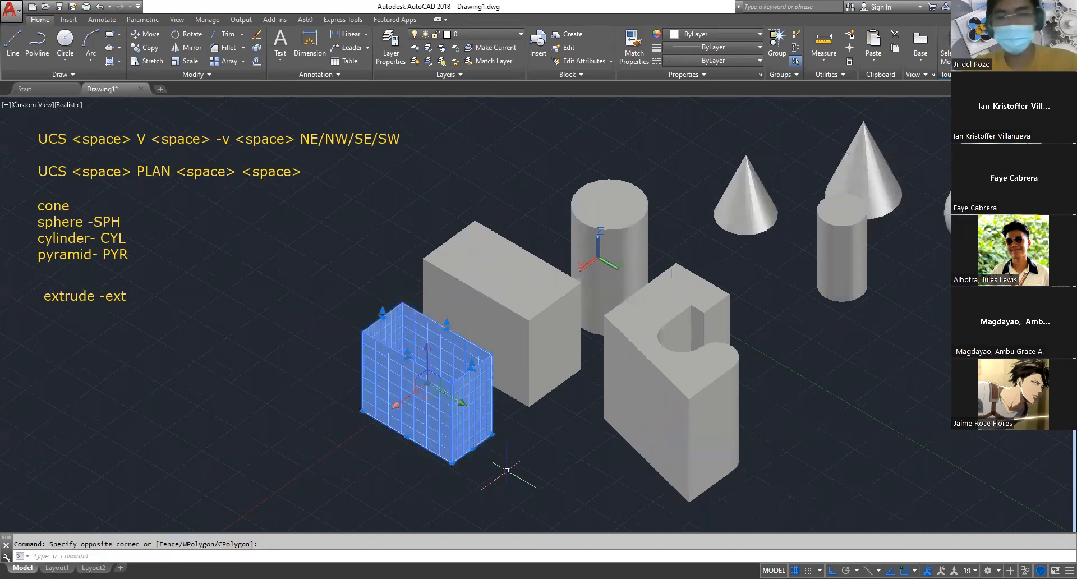
key(Delete)
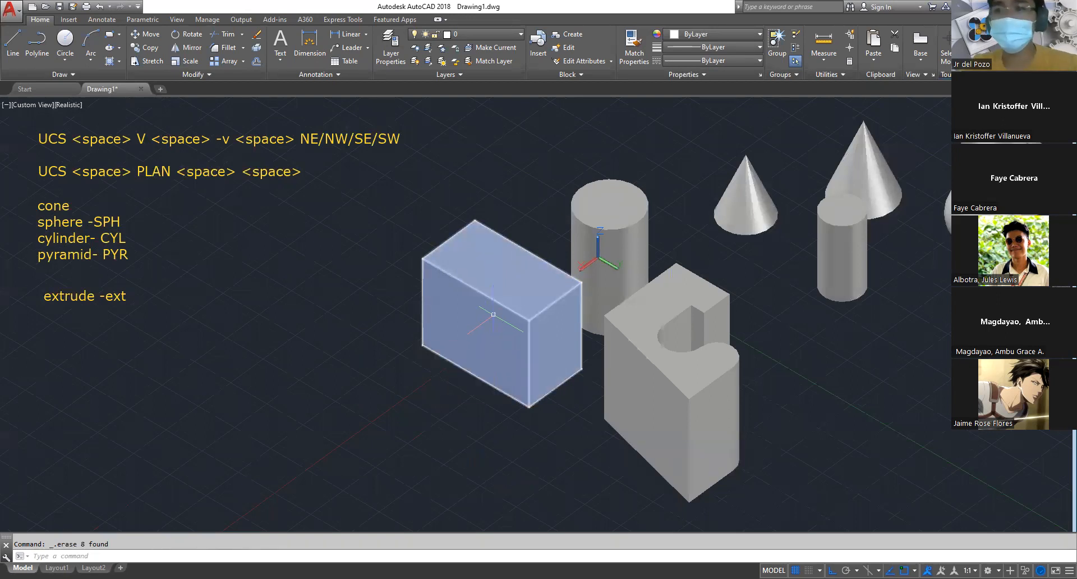
Examine the extruded box, cylinder and notched solid alongside the cones, spheres, small cylinder and pyramid
scroll(396, 235, down, 3)
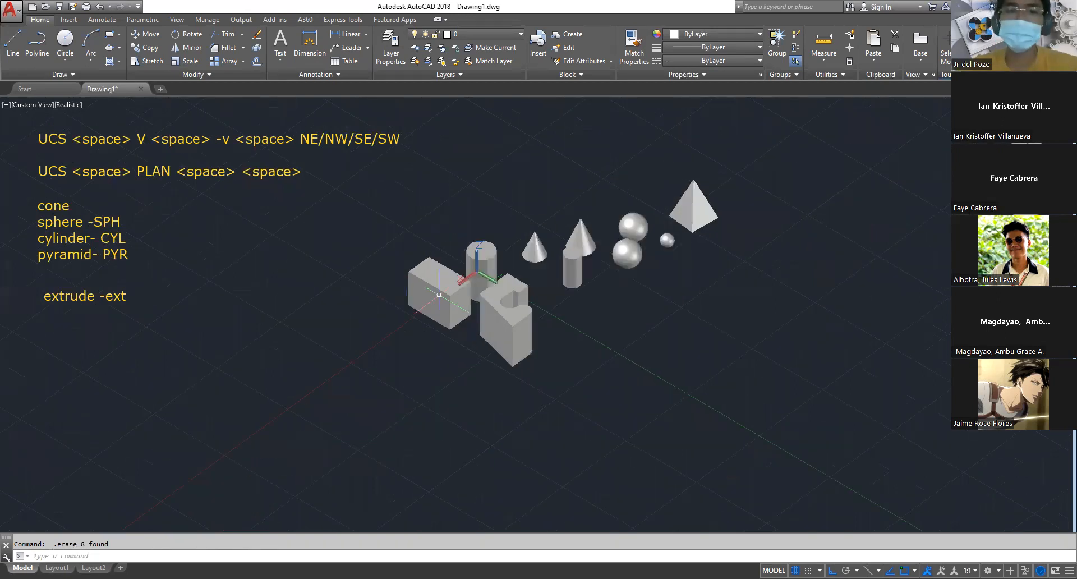
scroll(473, 284, up, 2)
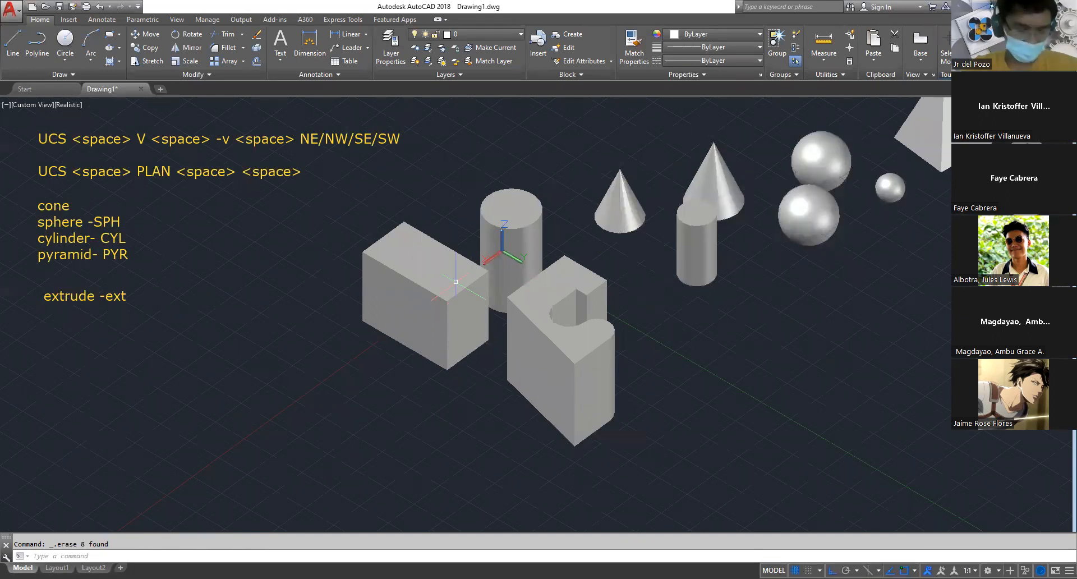
scroll(549, 291, down, 2)
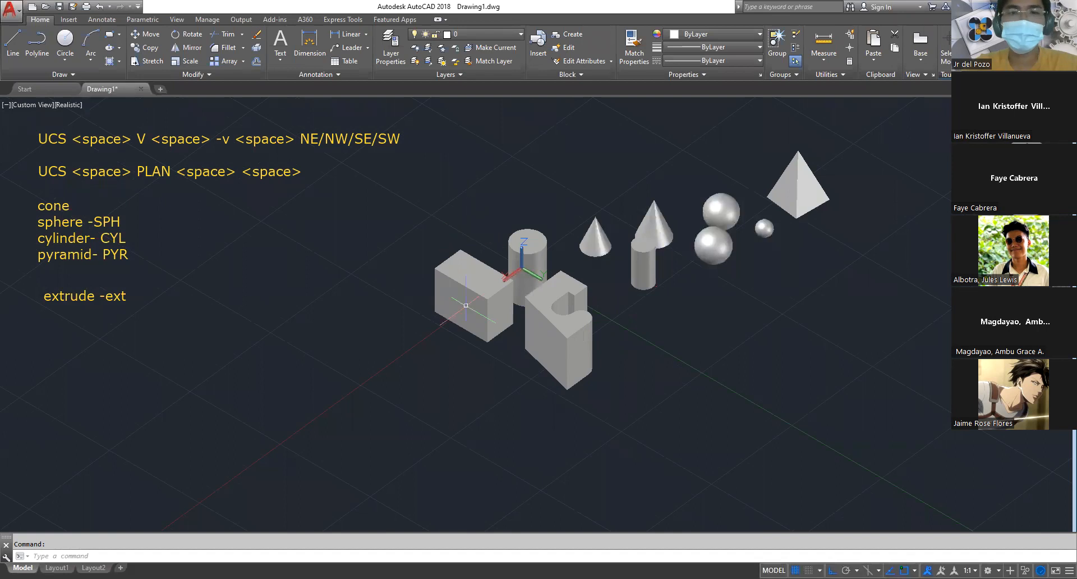
scroll(628, 318, up, 2)
scroll(631, 326, up, 2)
middle_drag(279, 291, 489, 349)
scroll(789, 259, down, 2)
middle_drag(787, 265, 621, 308)
scroll(417, 197, up, 4)
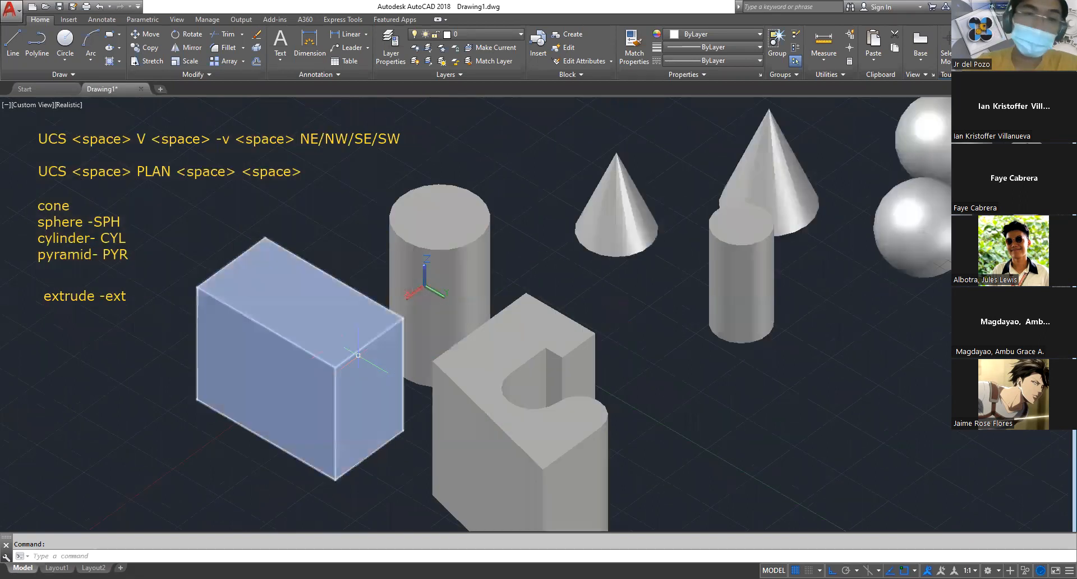
middle_drag(567, 348, 570, 266)
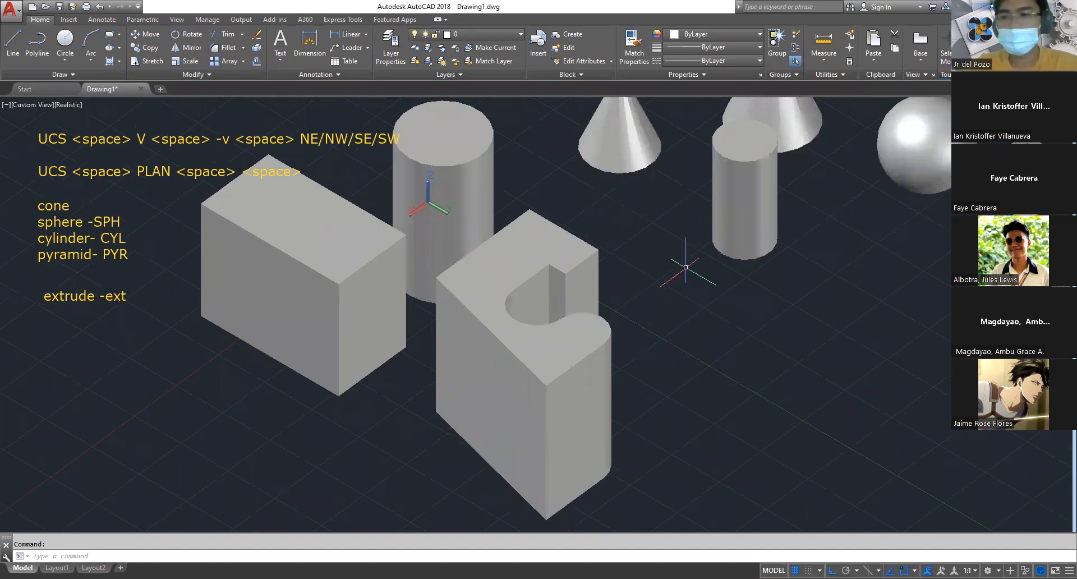
scroll(543, 279, down, 4)
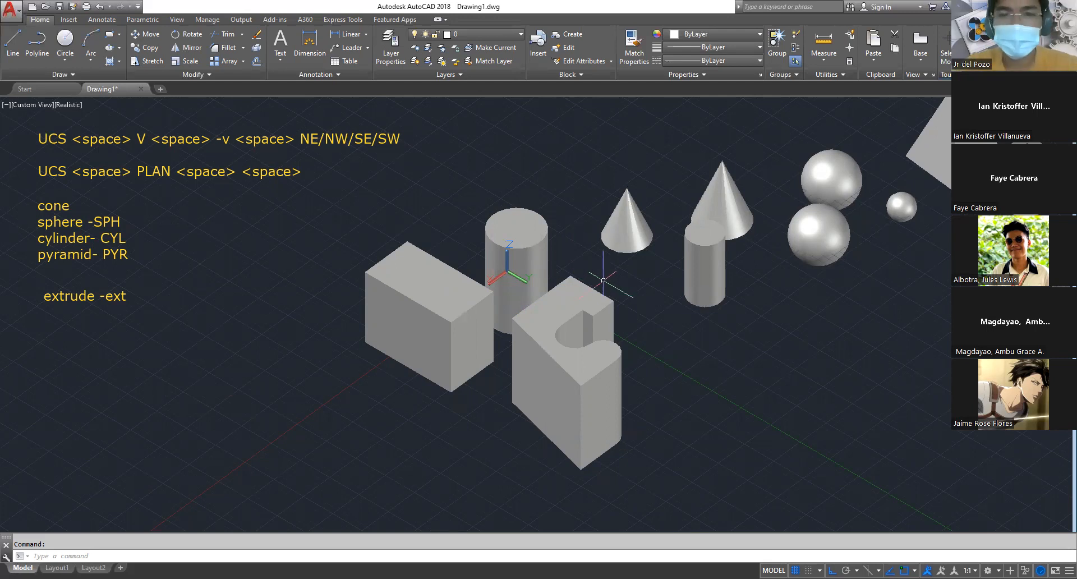
middle_drag(759, 337, 680, 311)
scroll(645, 309, down, 4)
scroll(535, 256, up, 3)
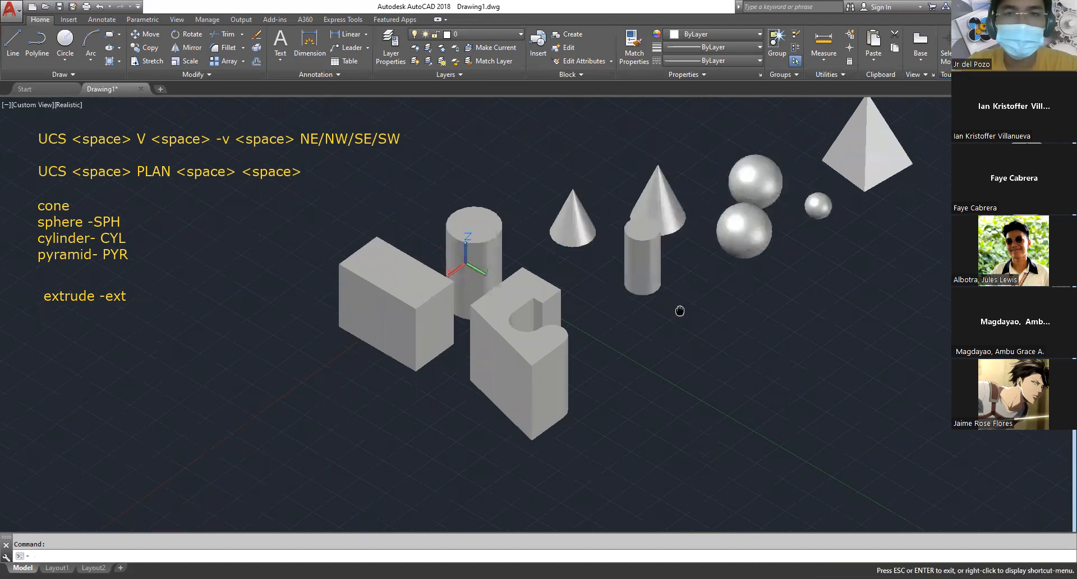
scroll(680, 311, down, 2)
scroll(673, 303, up, 3)
scroll(650, 264, down, 3)
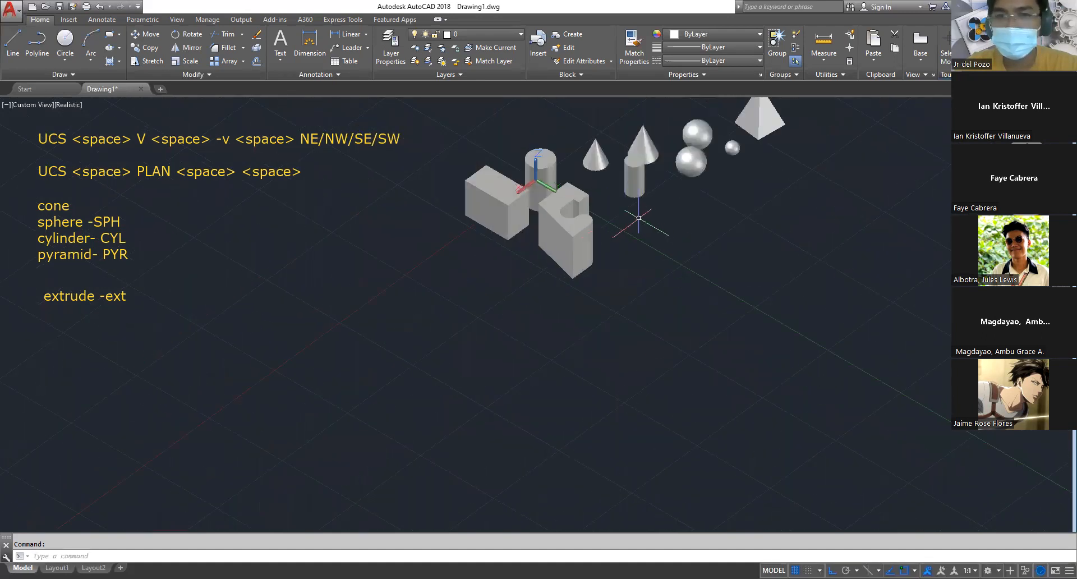
scroll(554, 118, up, 3)
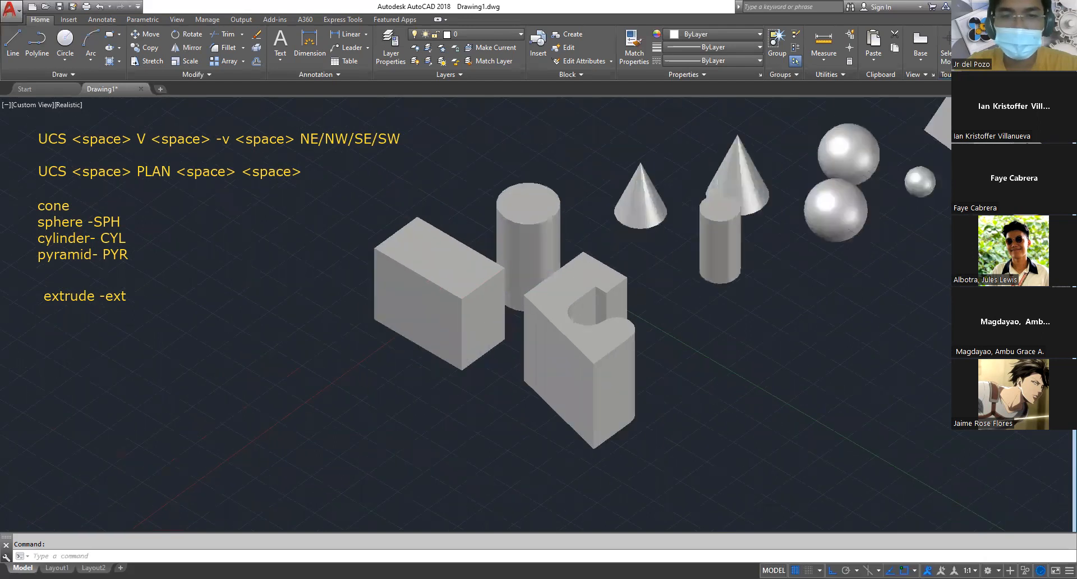
scroll(729, 252, down, 3)
scroll(718, 259, up, 2)
Draw a rectangle on the empty ground beyond the notched solid, longer along the Y axis
middle_drag(719, 259, 604, 264)
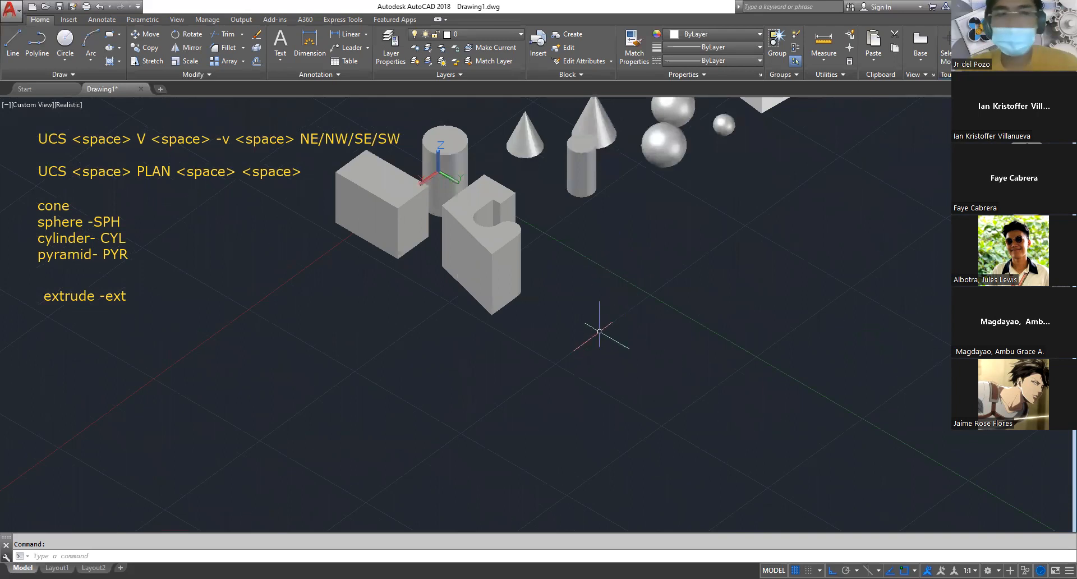
key(Escape)
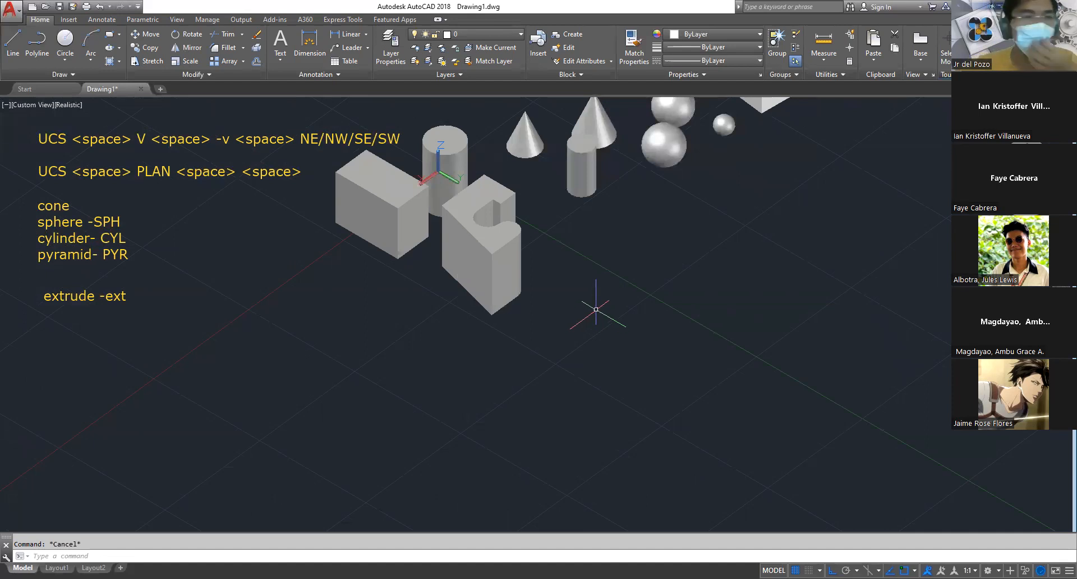
text(rec)
key(space)
click(663, 314)
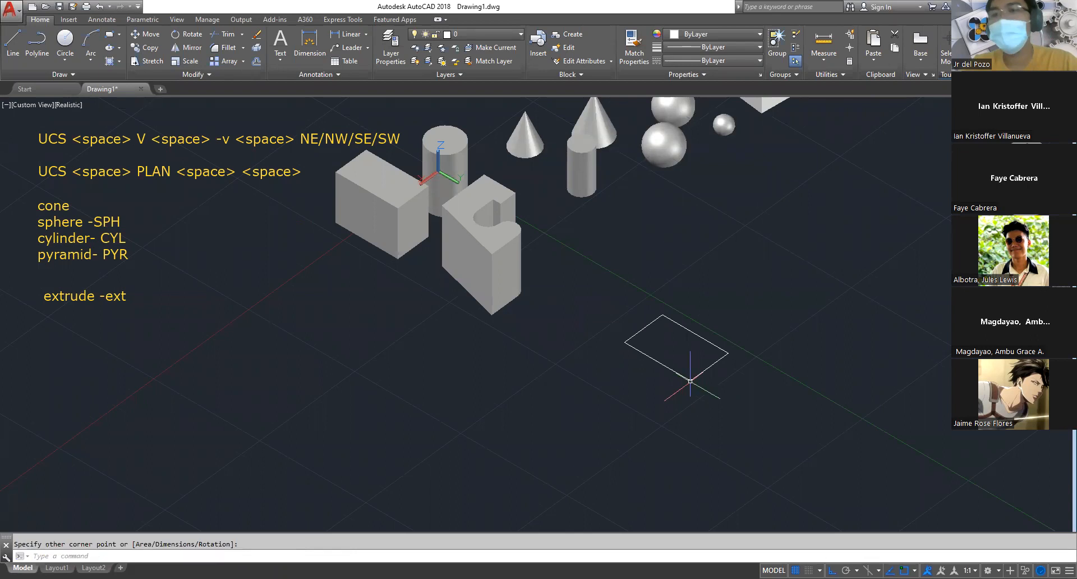
click(690, 381)
key(Escape)
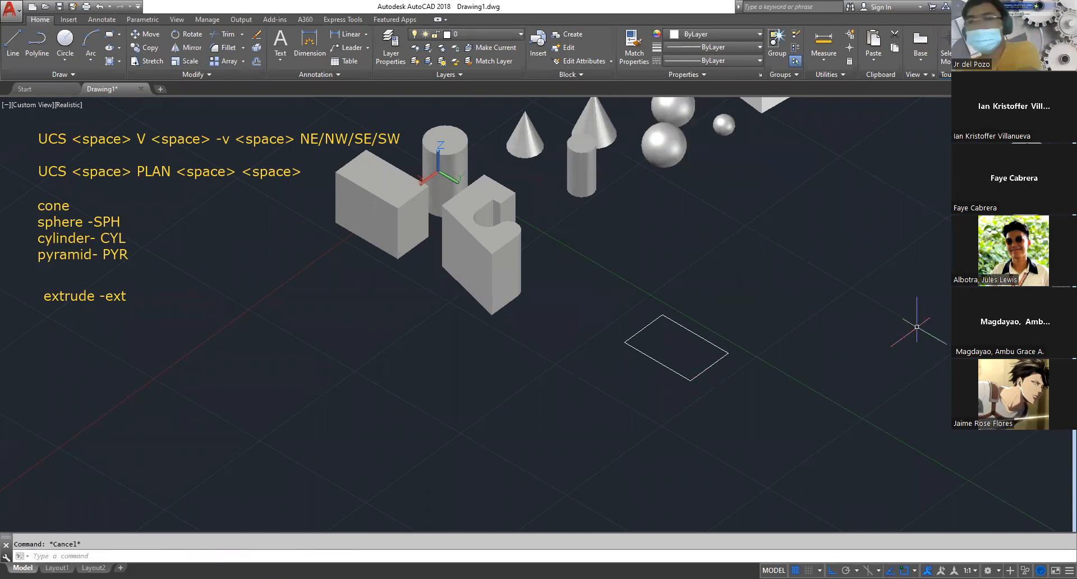
Draw a circle beside the new rectangle, on the opposite side of the green Y axis
scroll(651, 339, up, 2)
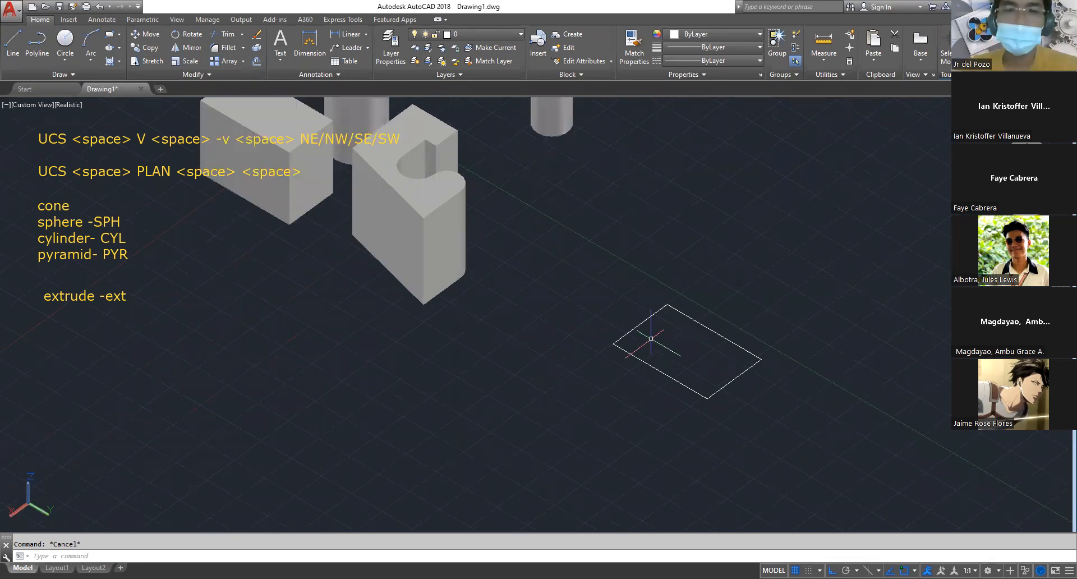
middle_drag(711, 360, 578, 373)
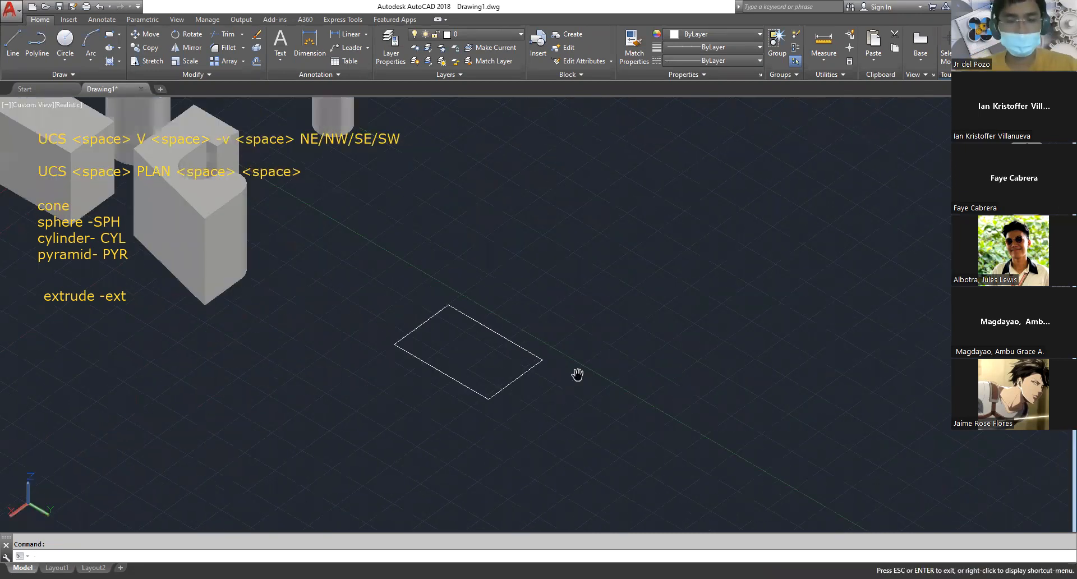
text(c)
key(space)
click(593, 283)
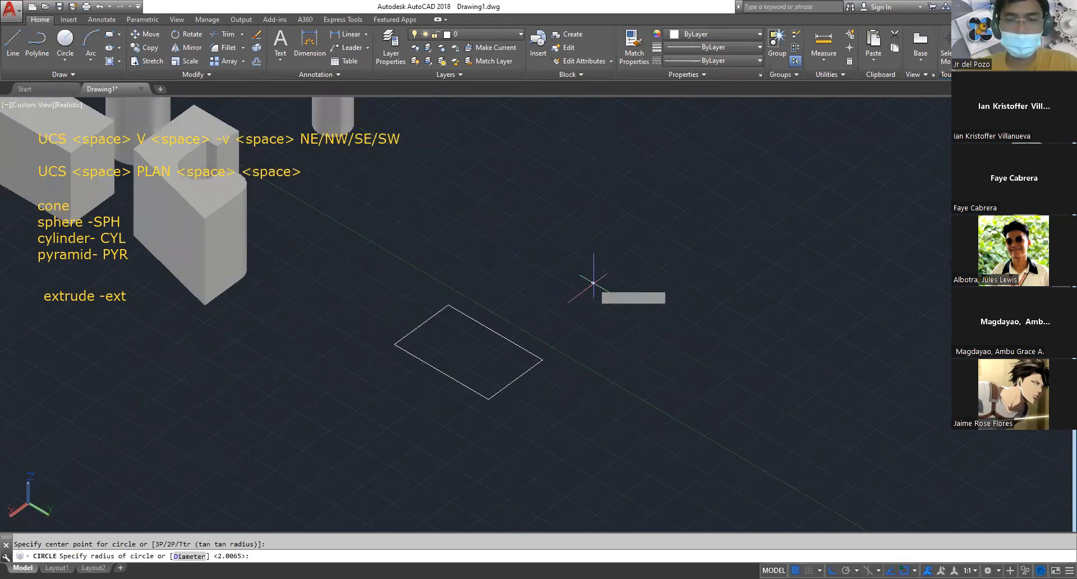
click(622, 297)
middle_drag(673, 343, 520, 286)
key(Escape)
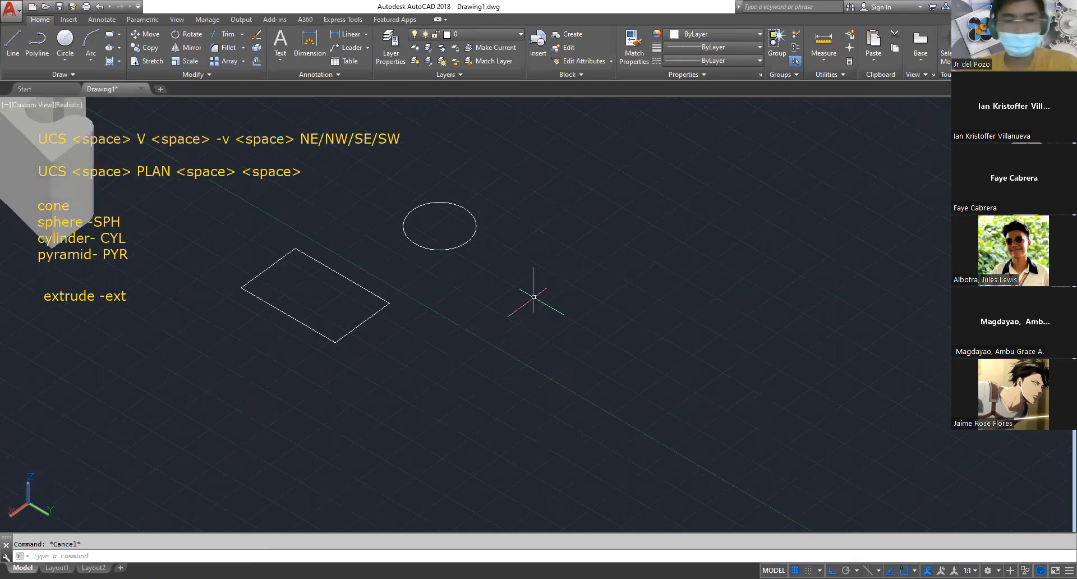
text(l)
key(space)
click(424, 418)
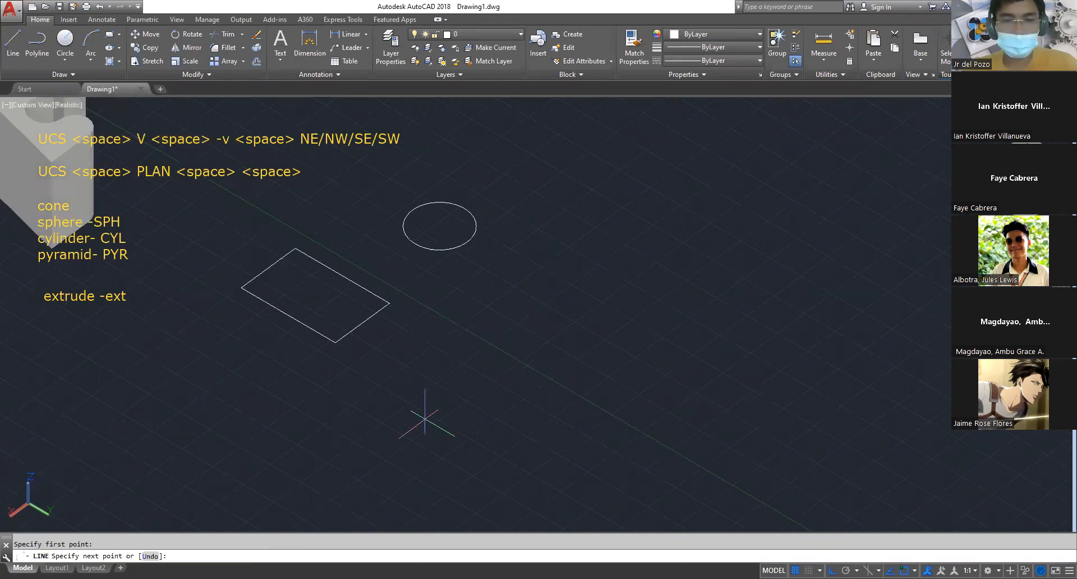
key(Escape)
key(Escape)
text(l)
key(space)
key(Escape)
key(Escape)
Start a polyline across the green Y axis beyond the circle, with a long straight segment along X and a semicircular arc at its end
text(pl)
key(space)
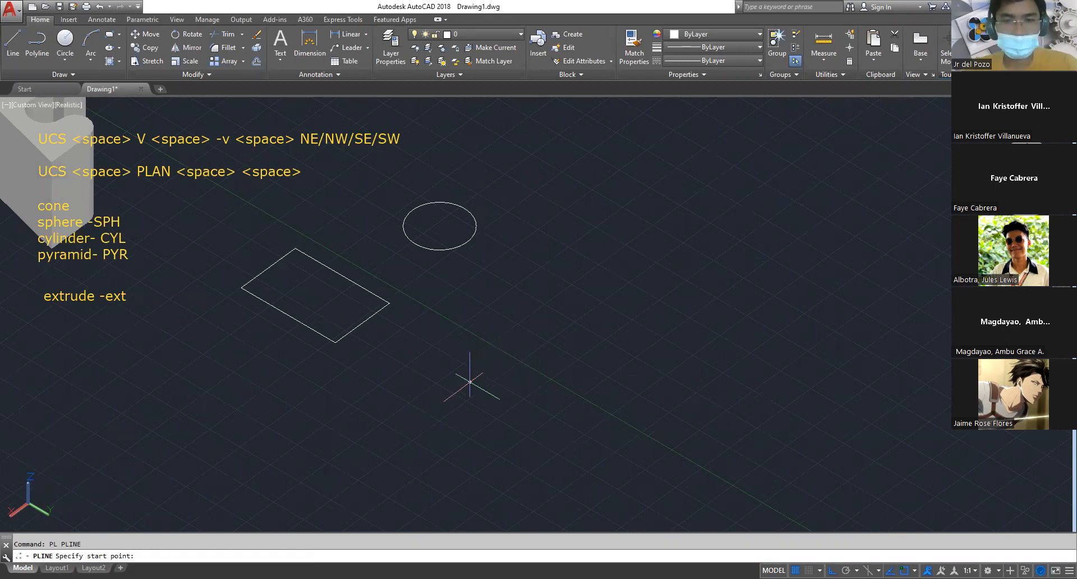
click(470, 382)
click(642, 257)
text(a)
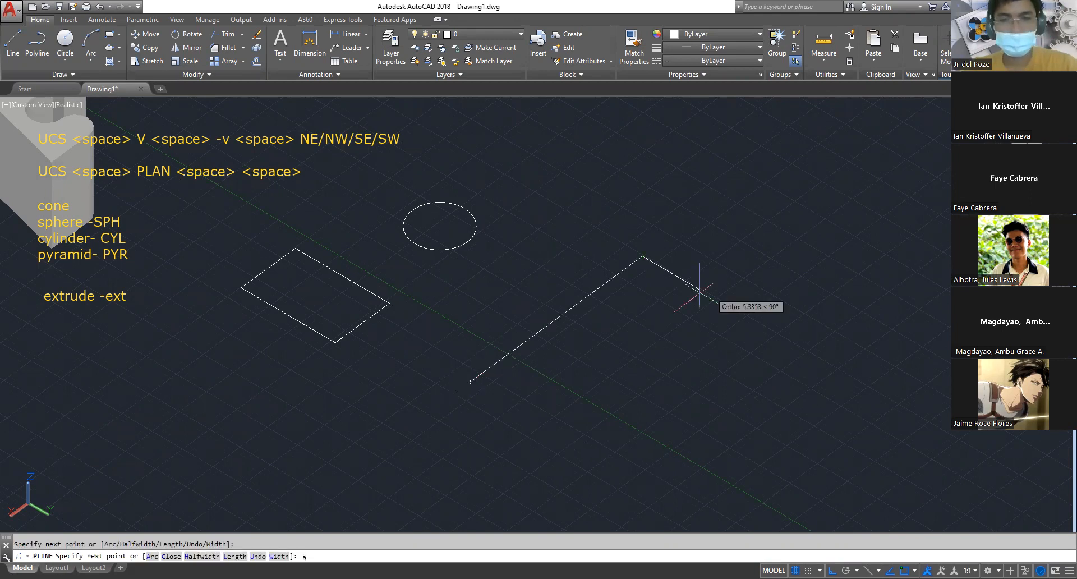
text(c)
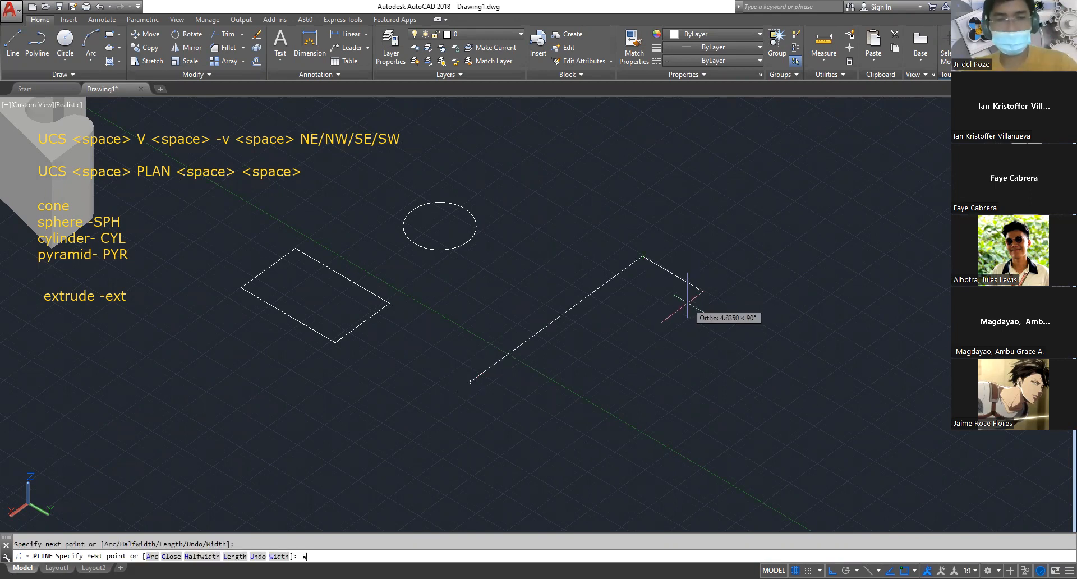
key(space)
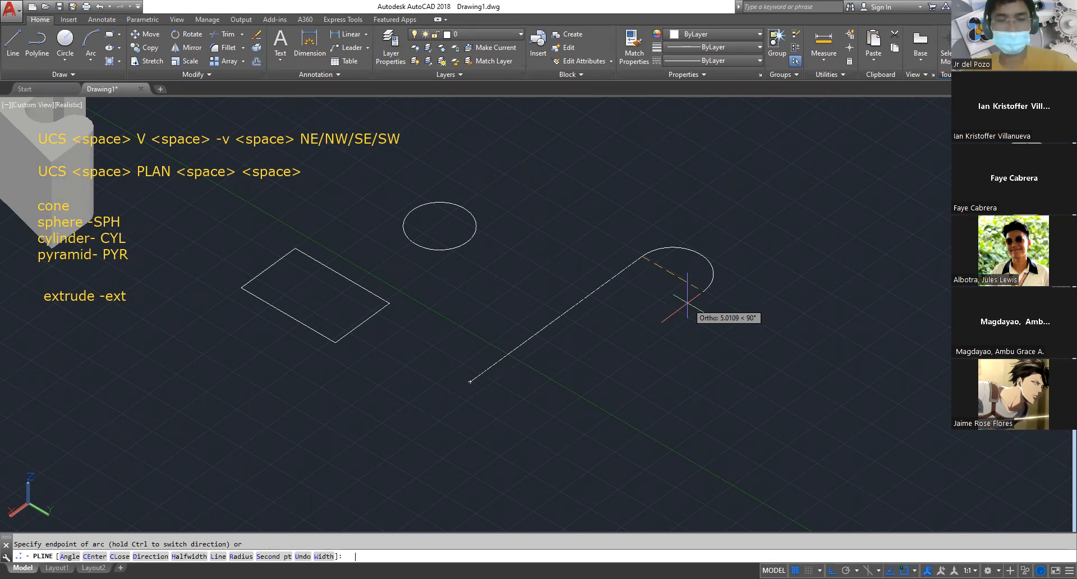
click(688, 303)
Continue the polyline with a parallel straight run back, an opposite semicircular arc and a final straight segment, leaving the S-shaped path open
click(570, 372)
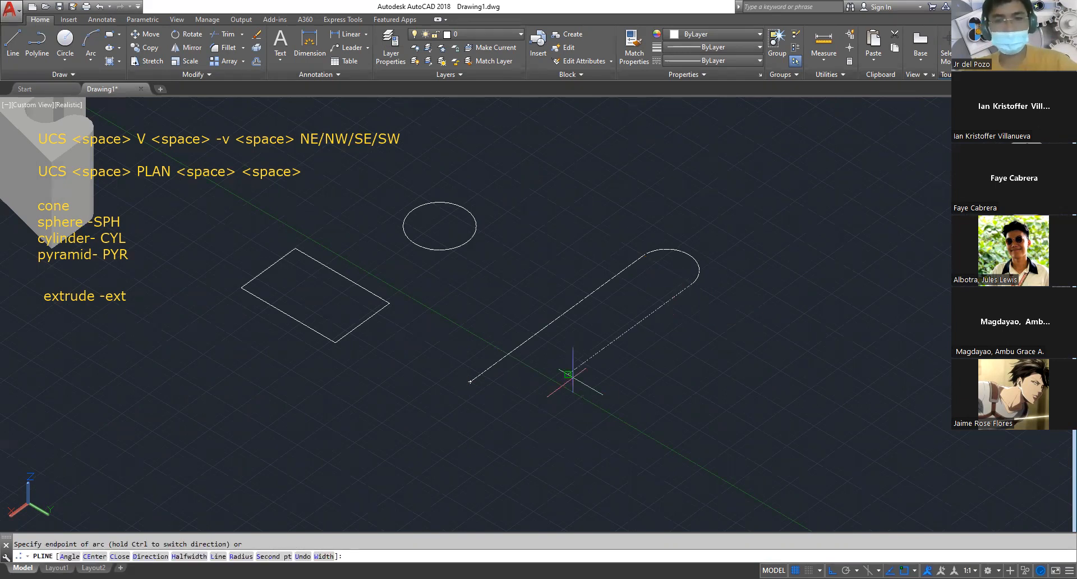
click(661, 372)
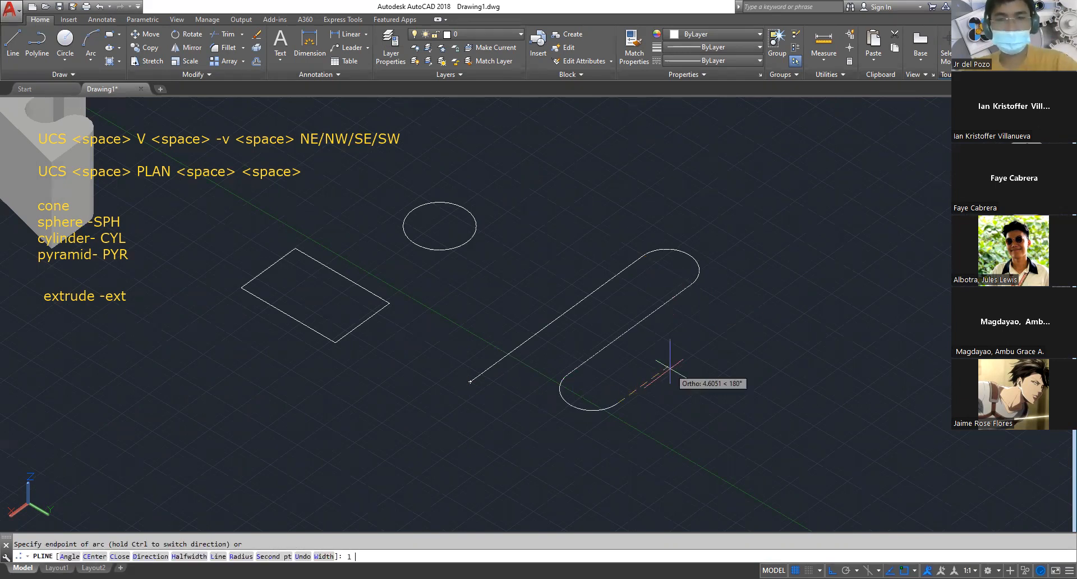
text(l)
key(space)
click(775, 289)
key(Escape)
key(Escape)
Start extruding the new rectangle upward and choose the Taper angle option for the extrusion
scroll(770, 290, down, 4)
middle_drag(617, 276, 712, 296)
scroll(637, 310, up, 3)
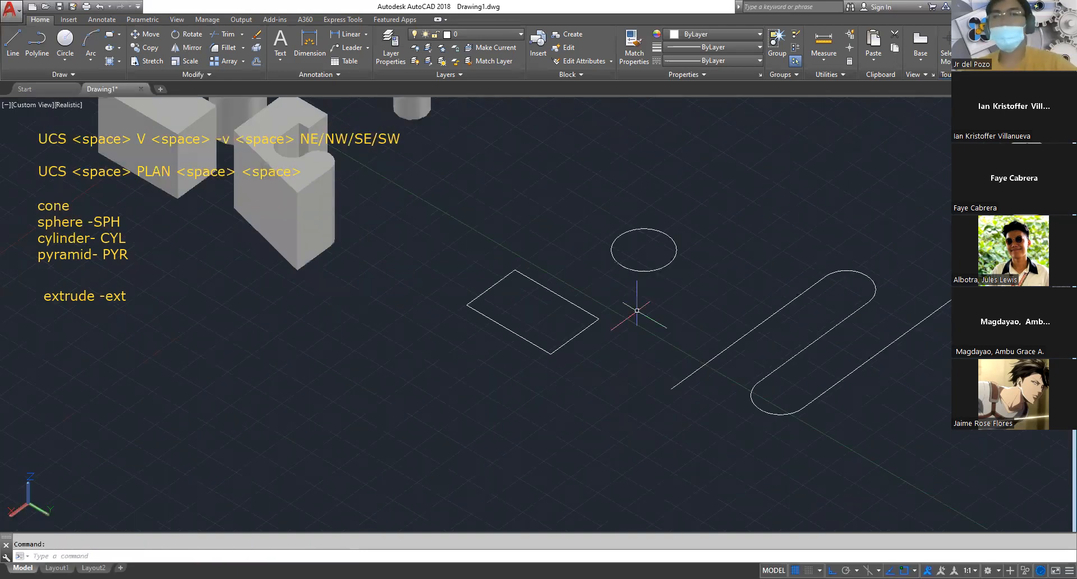
scroll(637, 310, up, 2)
middle_drag(644, 287, 661, 351)
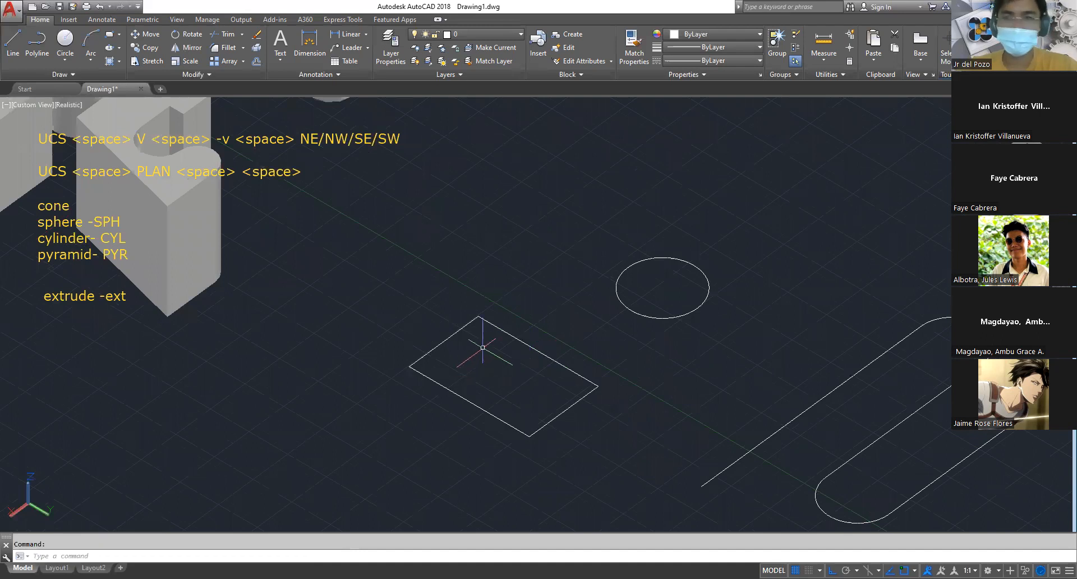
text(e)
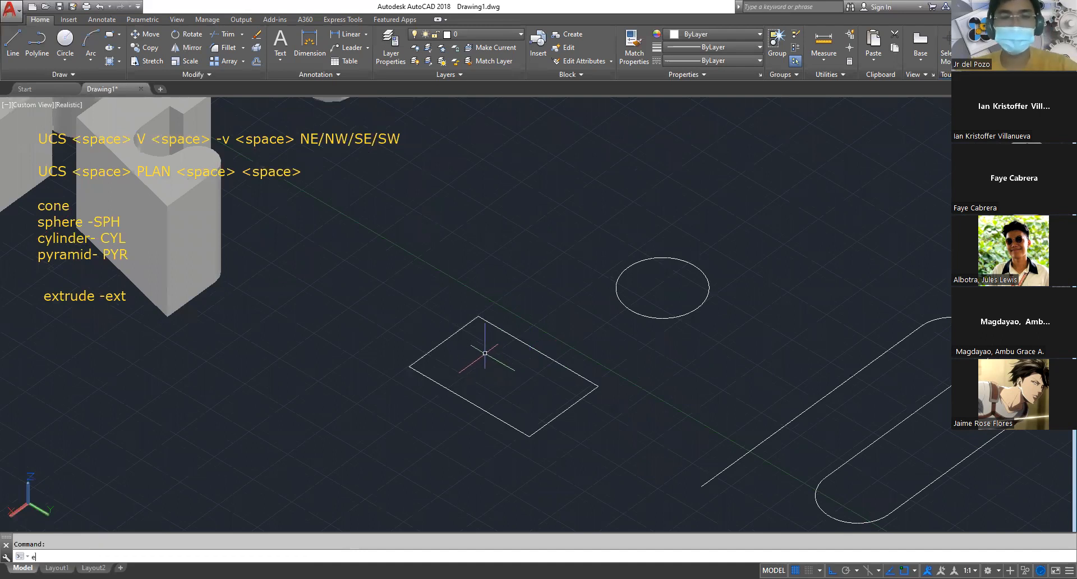
text(xt)
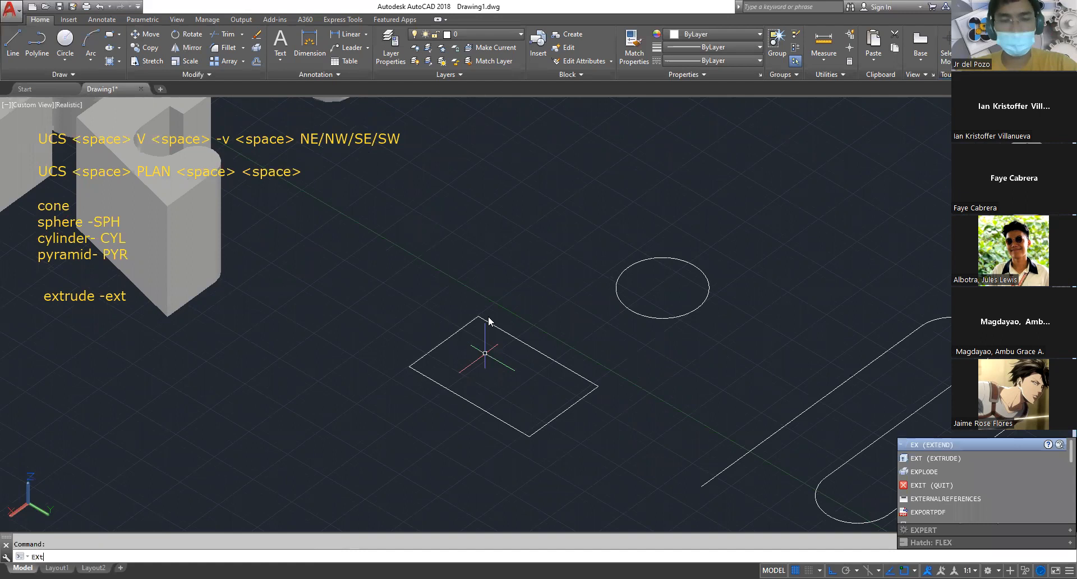
key(space)
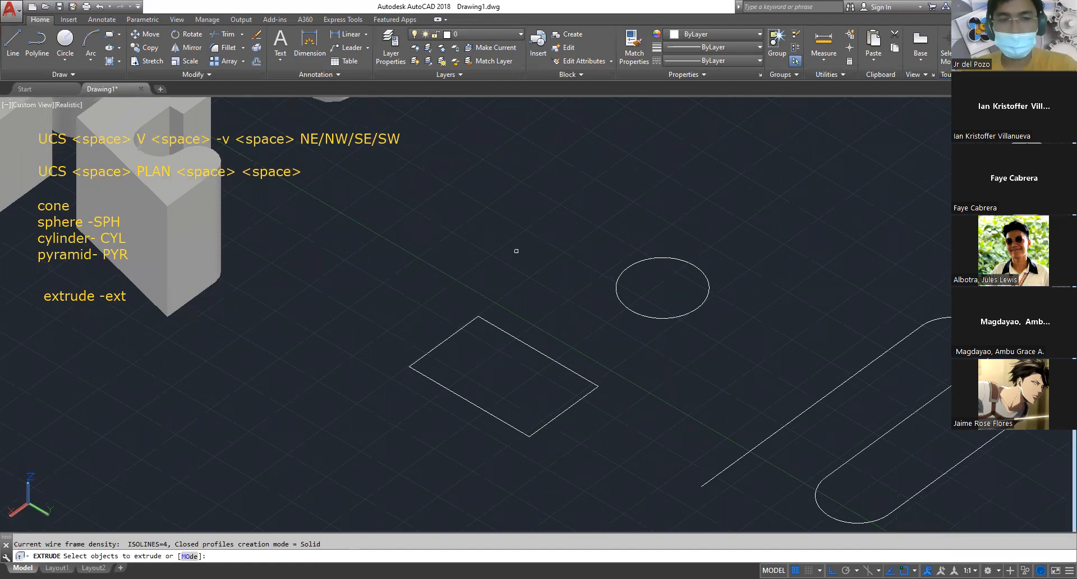
click(516, 339)
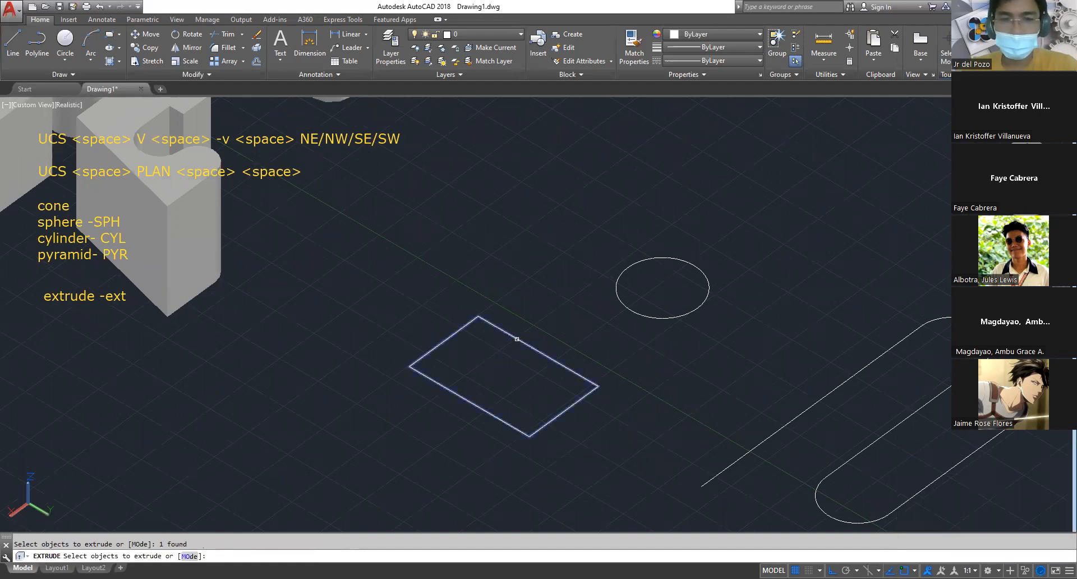
key(space)
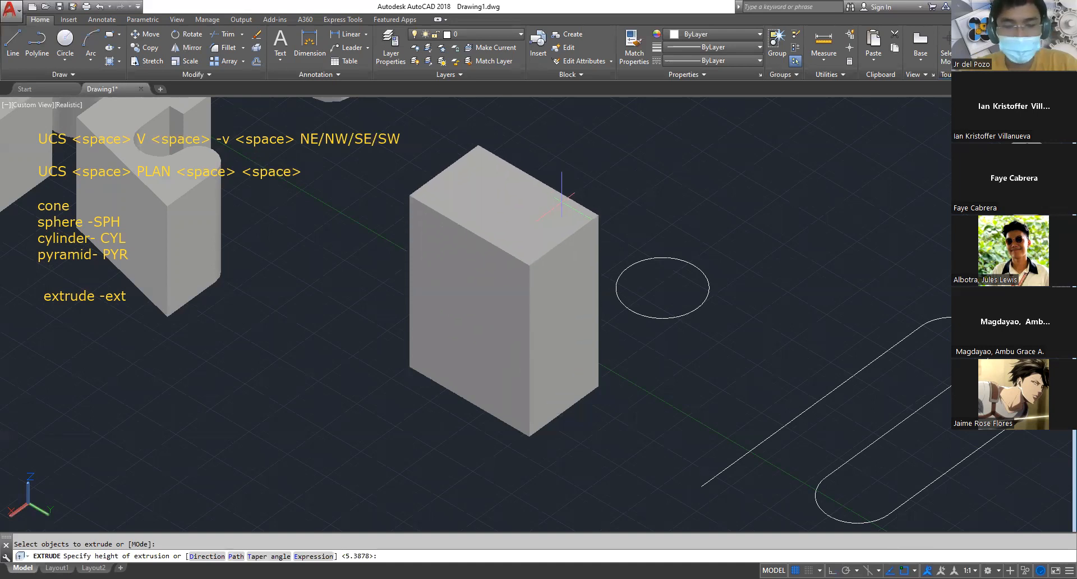
text(t)
key(Return)
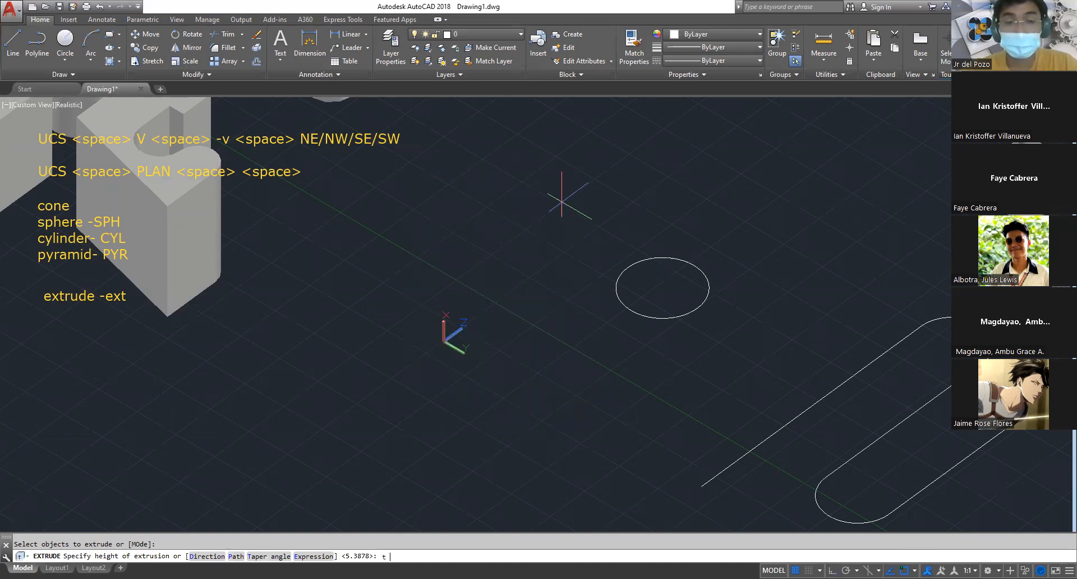
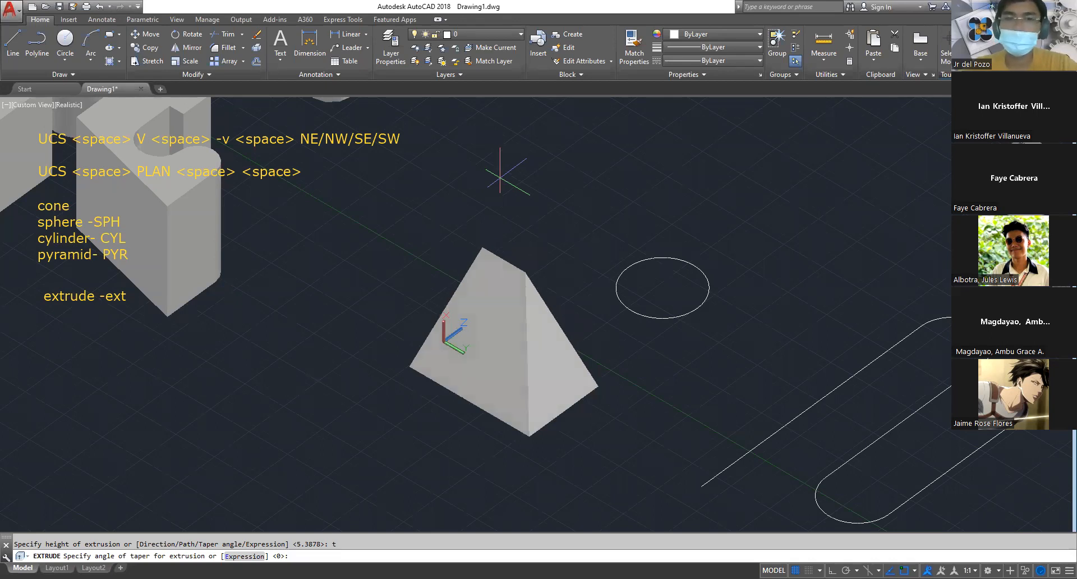
Finish the rectangle's upward extrusion with a 19° taper angle and a height of about 11.5
key(Return)
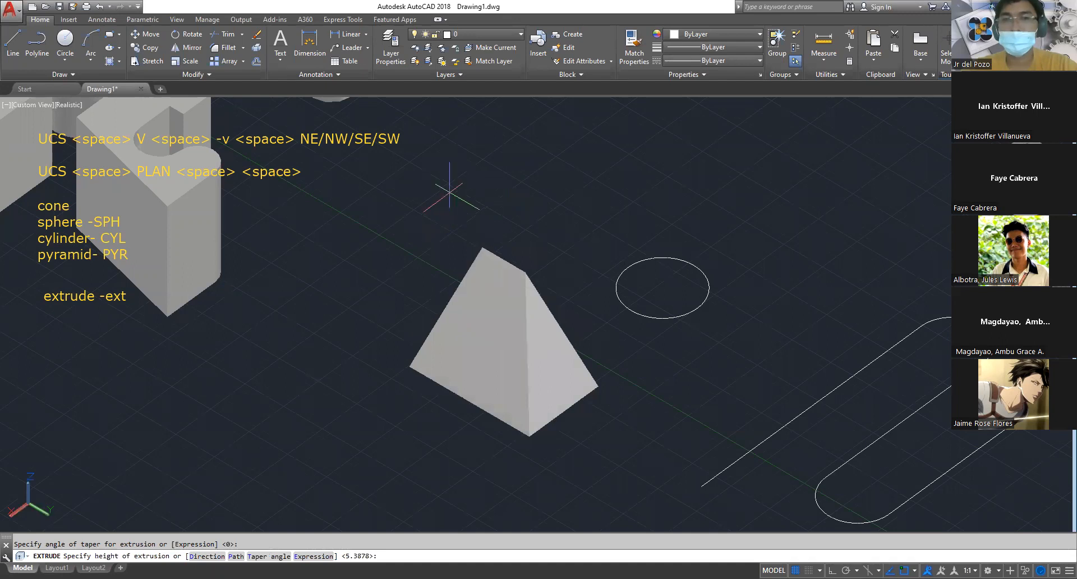
click(468, 197)
Extrude the circle upward into a cone, using the Taper angle option at 19° and a height of 11.4995
shift+middle_drag(583, 303, 435, 397)
scroll(749, 351, up, 2)
text(ext)
key(space)
click(700, 315)
click(679, 301)
key(space)
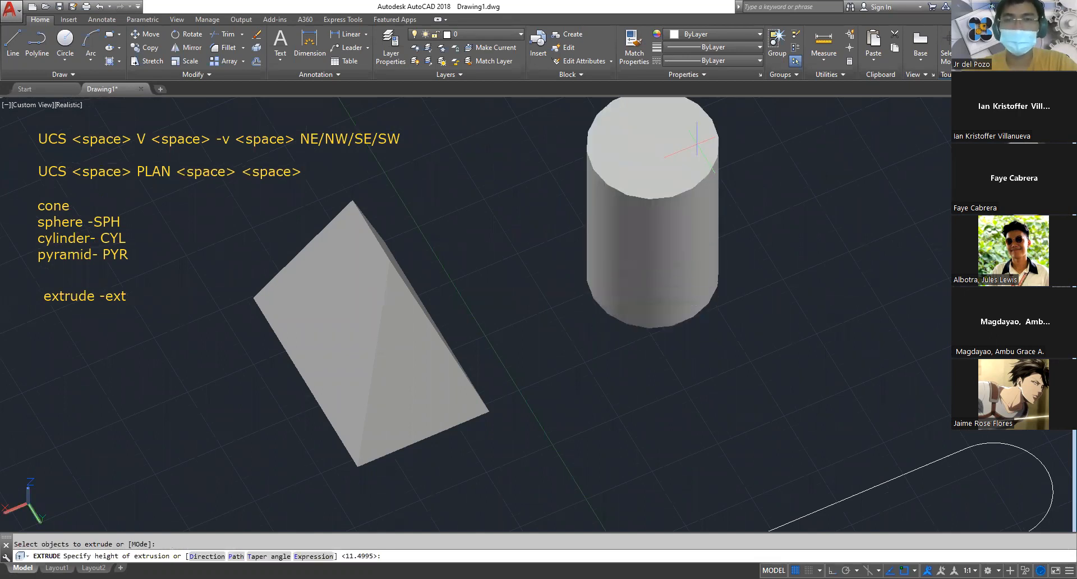
text(t)
key(space)
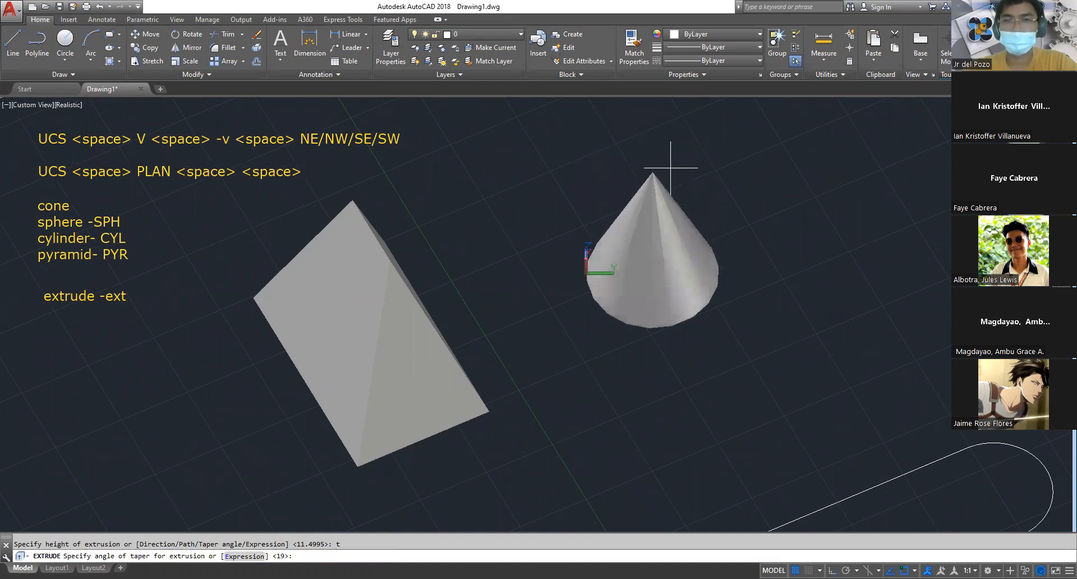
key(space)
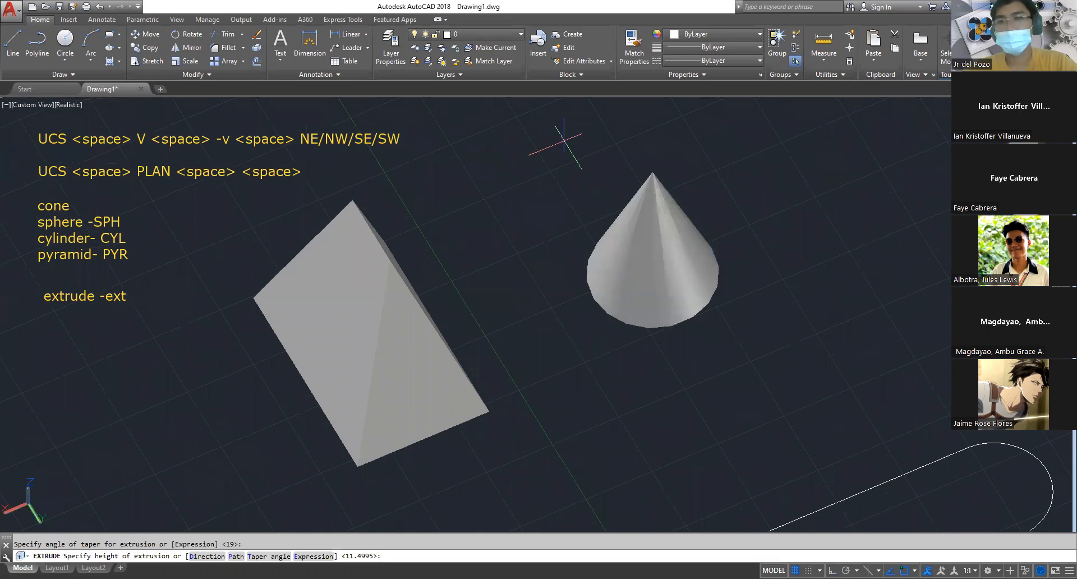
key(space)
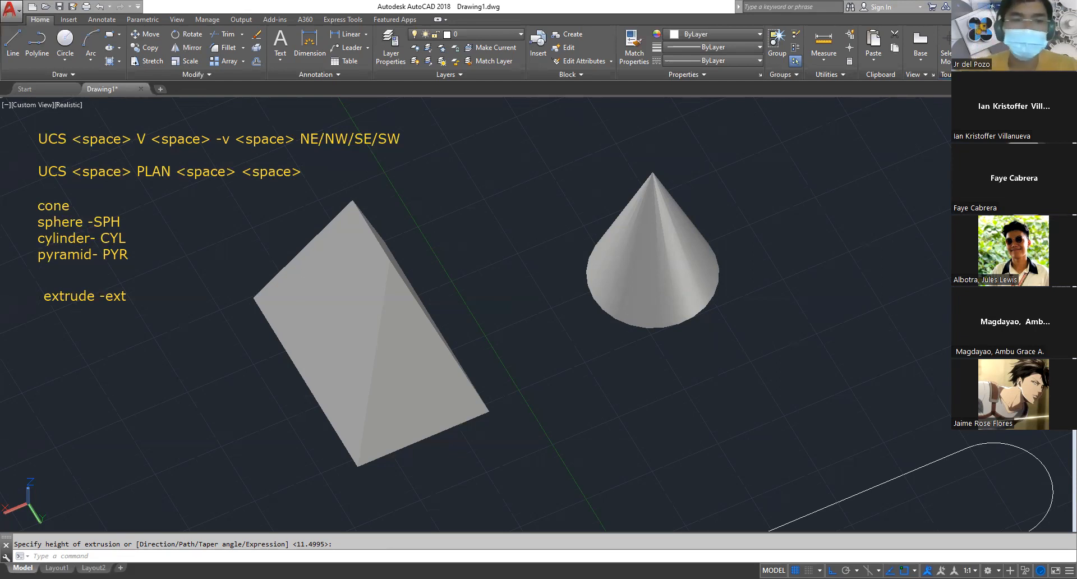
Add the on-screen note "3drotate- 3dr" below the extrude note
scroll(567, 280, down, 4)
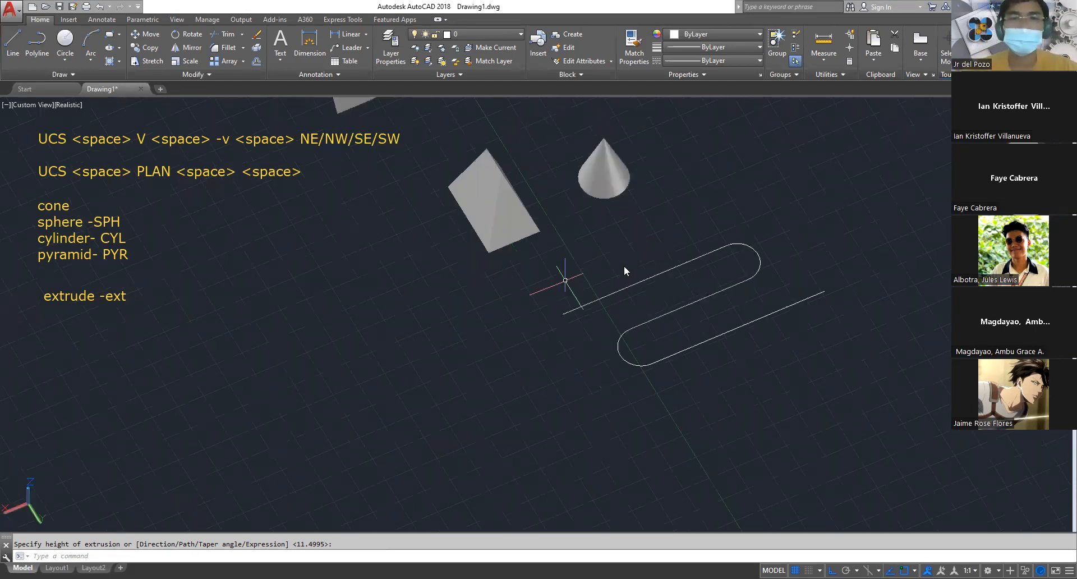
key(Escape)
scroll(577, 290, up, 4)
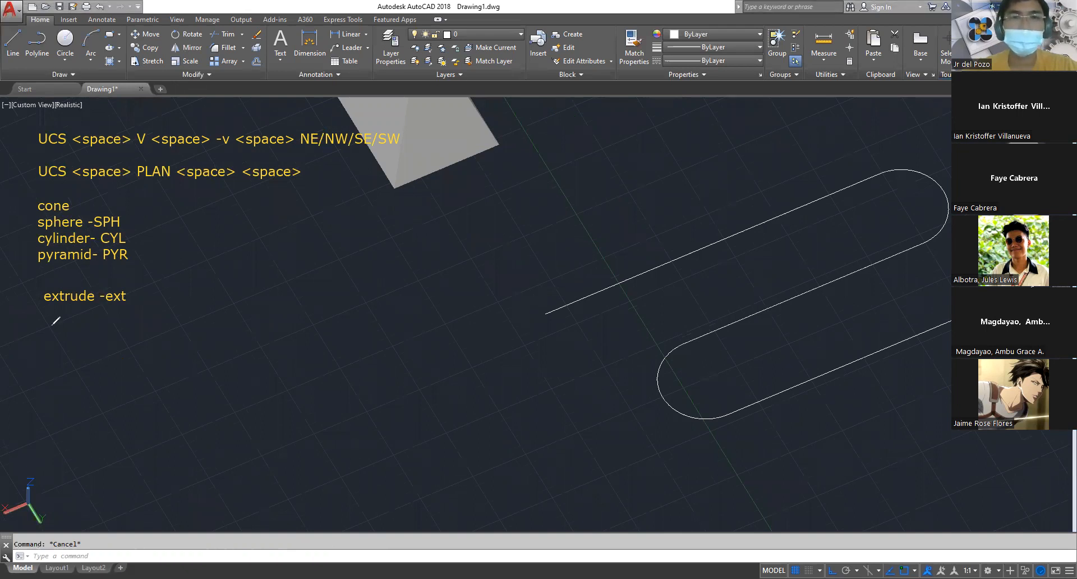
click(44, 336)
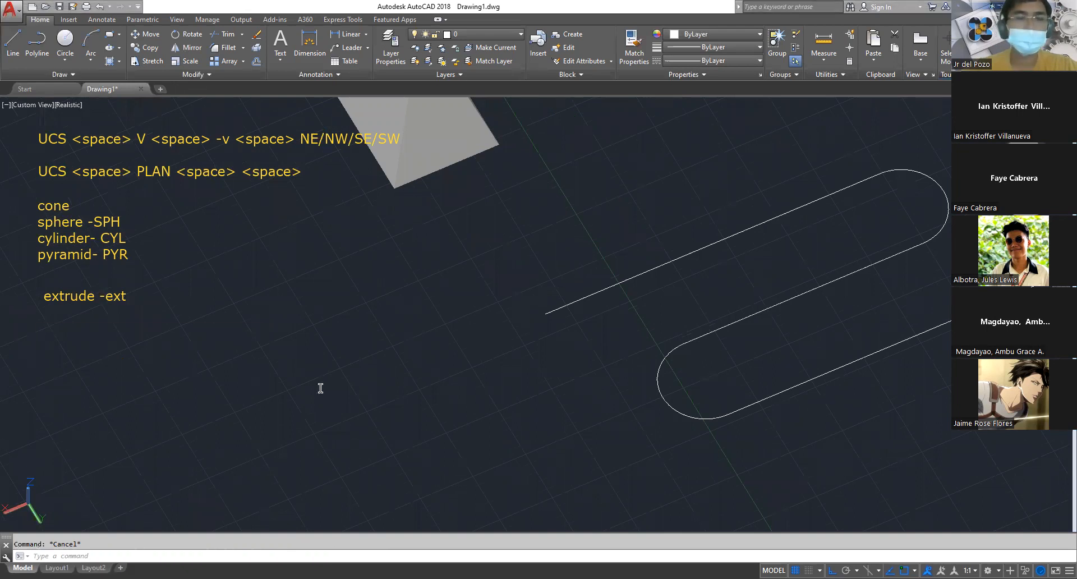
text(3d)
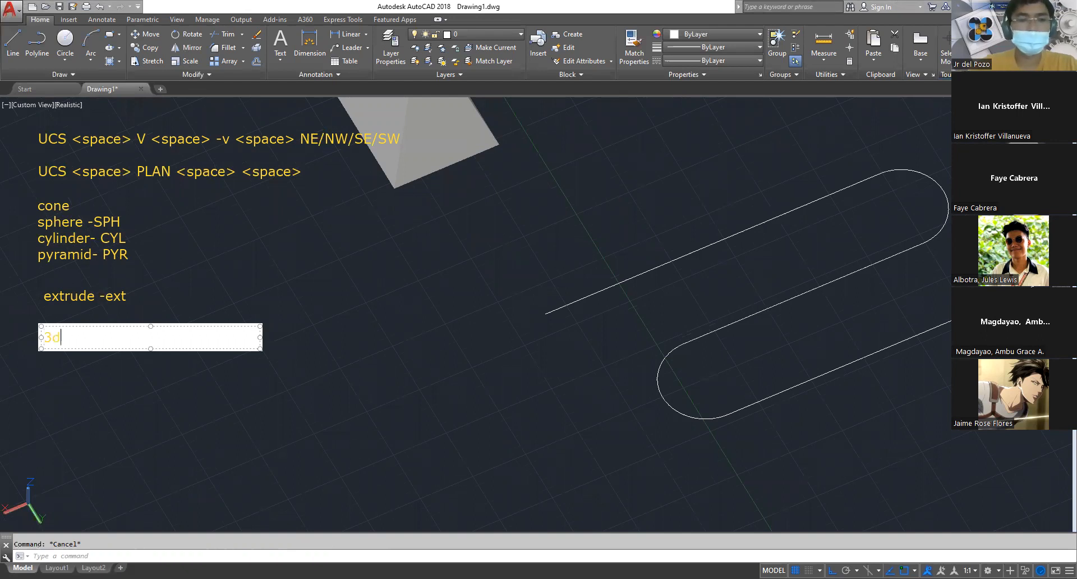
text(rotate- 3dr)
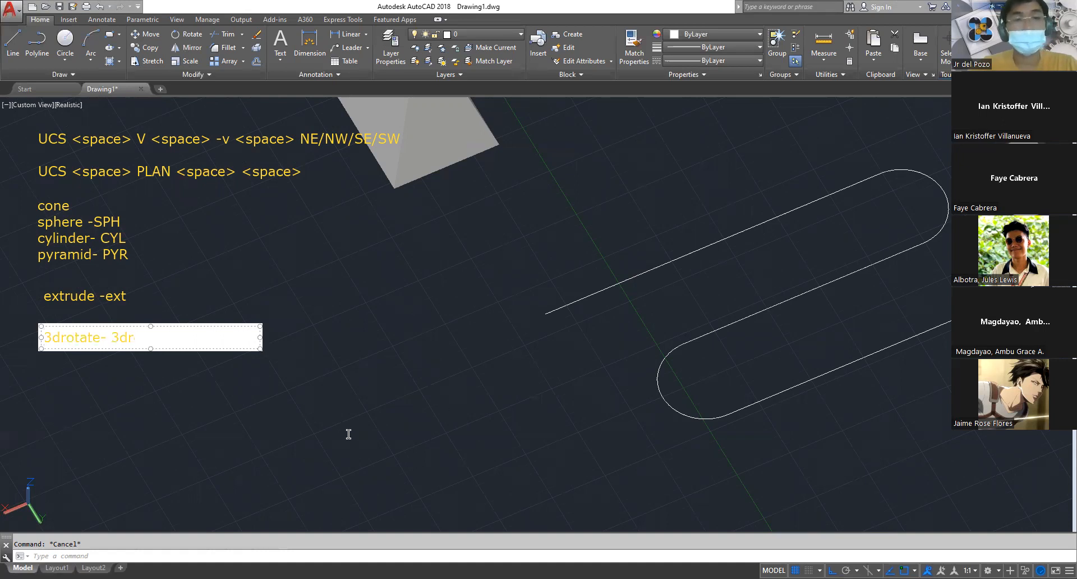
click(369, 399)
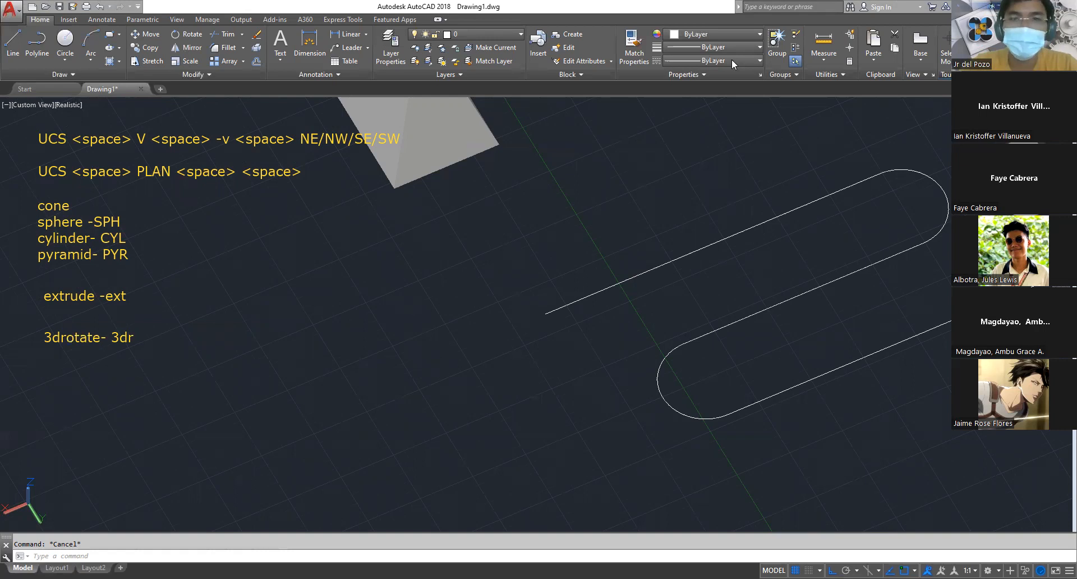
scroll(566, 359, down, 2)
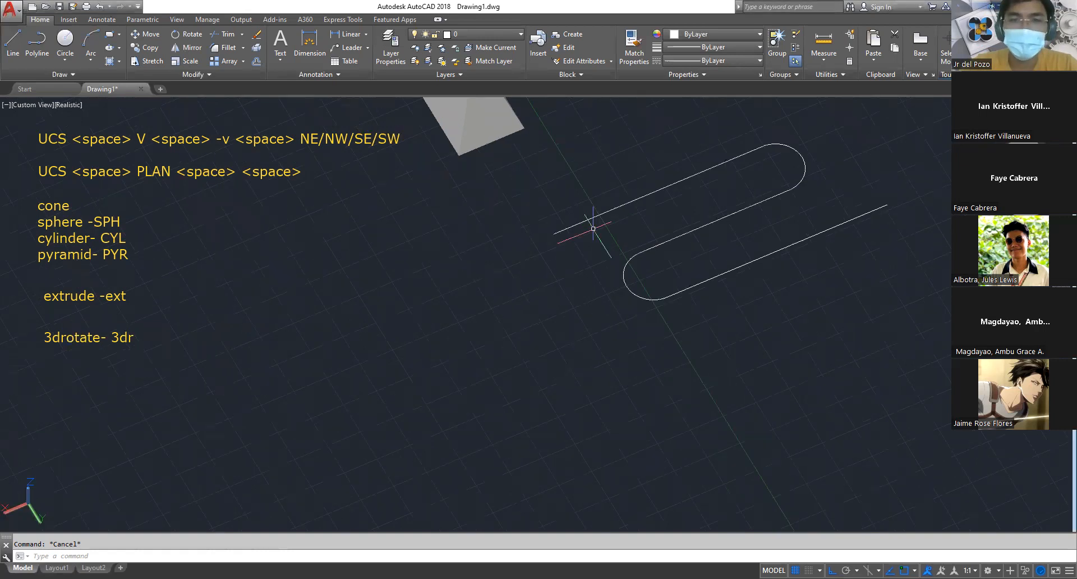
scroll(593, 229, up, 3)
middle_drag(385, 284, 323, 425)
scroll(430, 321, down, 3)
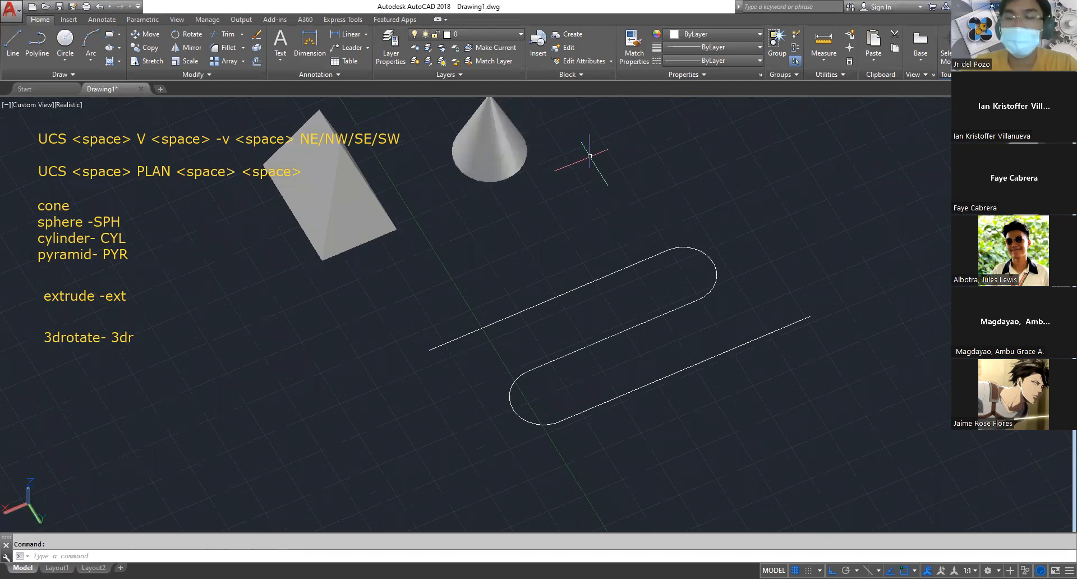
scroll(571, 253, up, 4)
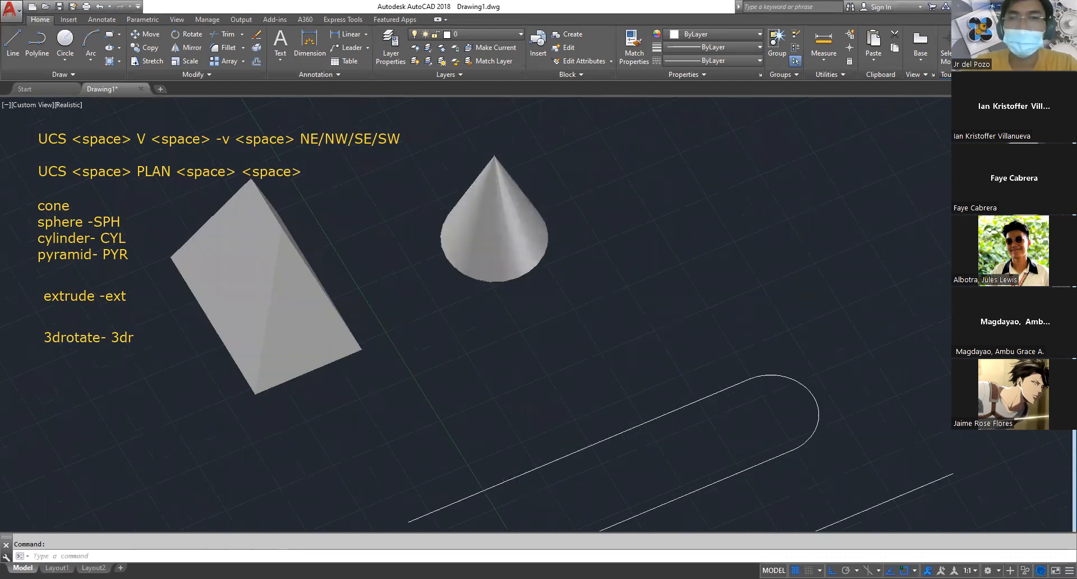
scroll(569, 237, up, 4)
middle_drag(568, 242, 596, 350)
scroll(596, 349, down, 5)
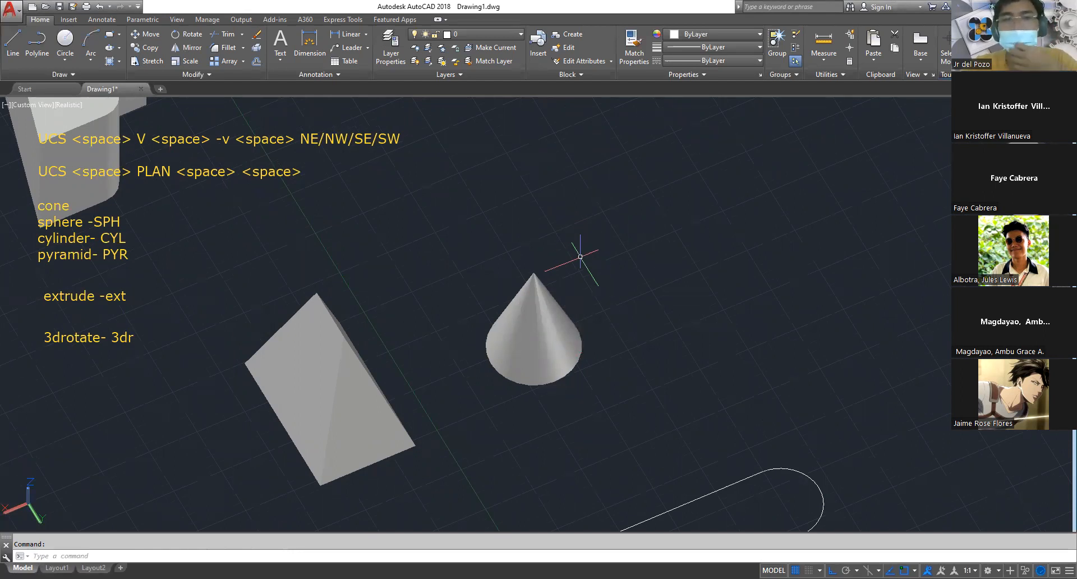
Try to rotate the cone about the red X axis with 3D Rotate
text(3d)
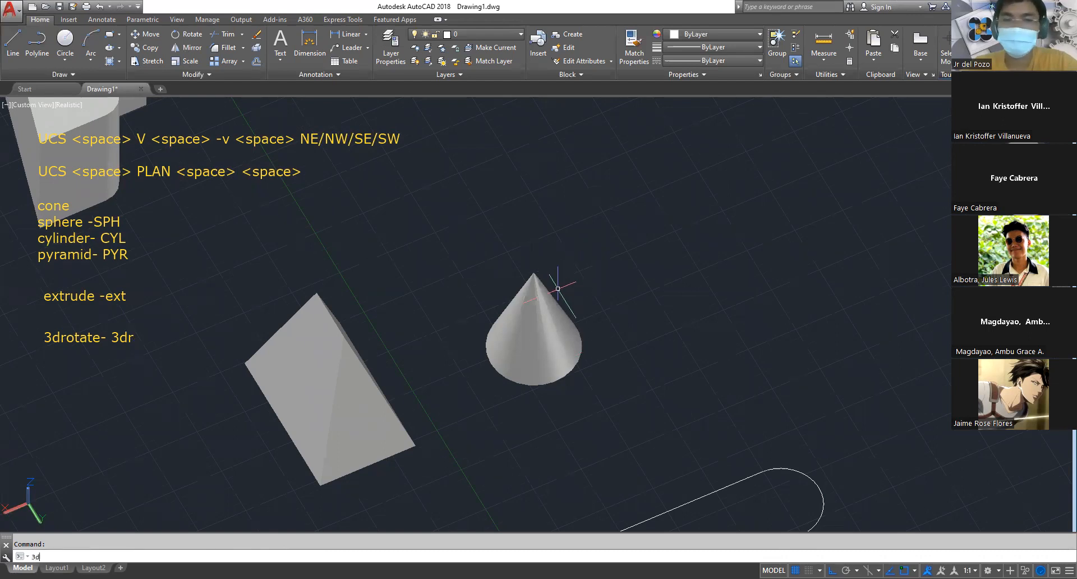
text(r)
key(Return)
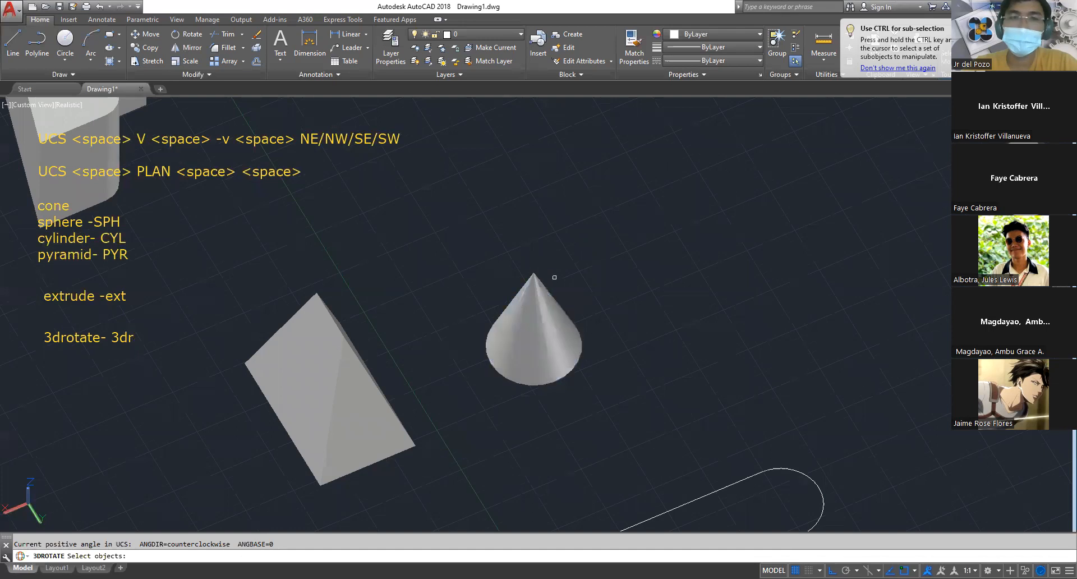
click(549, 317)
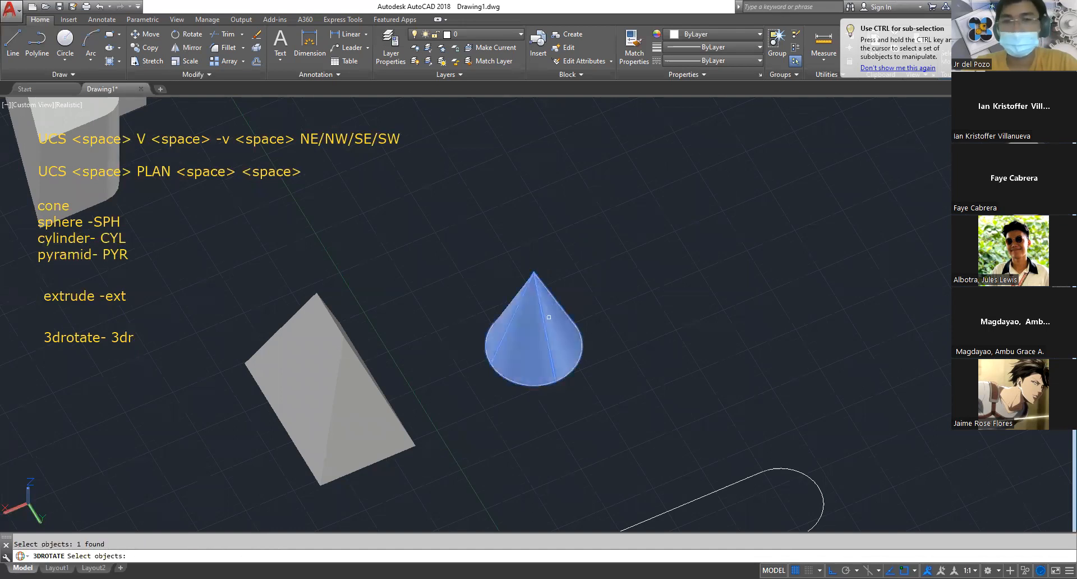
key(Return)
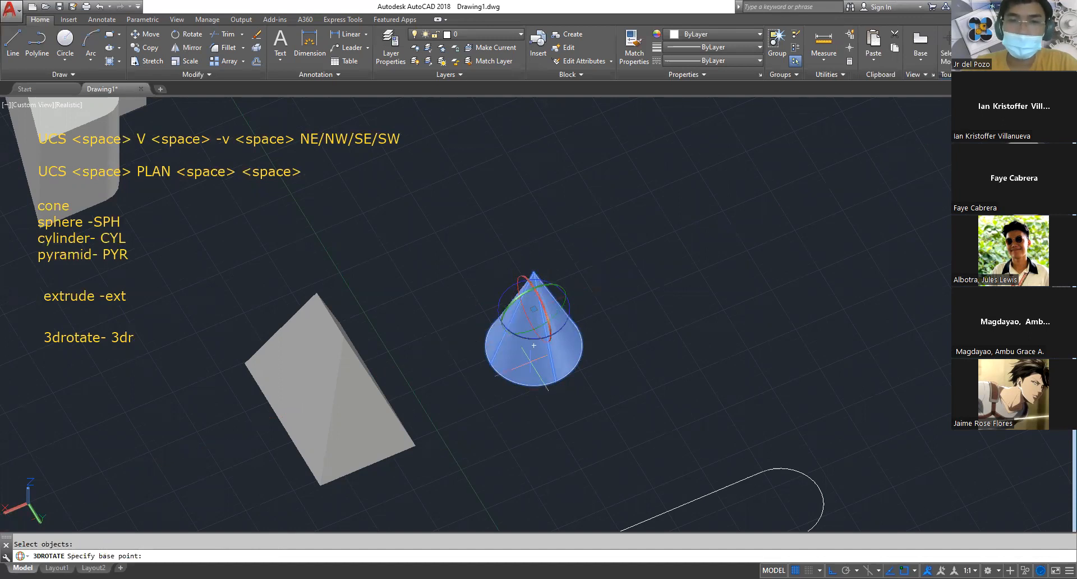
scroll(533, 308, up, 3)
scroll(536, 363, up, 2)
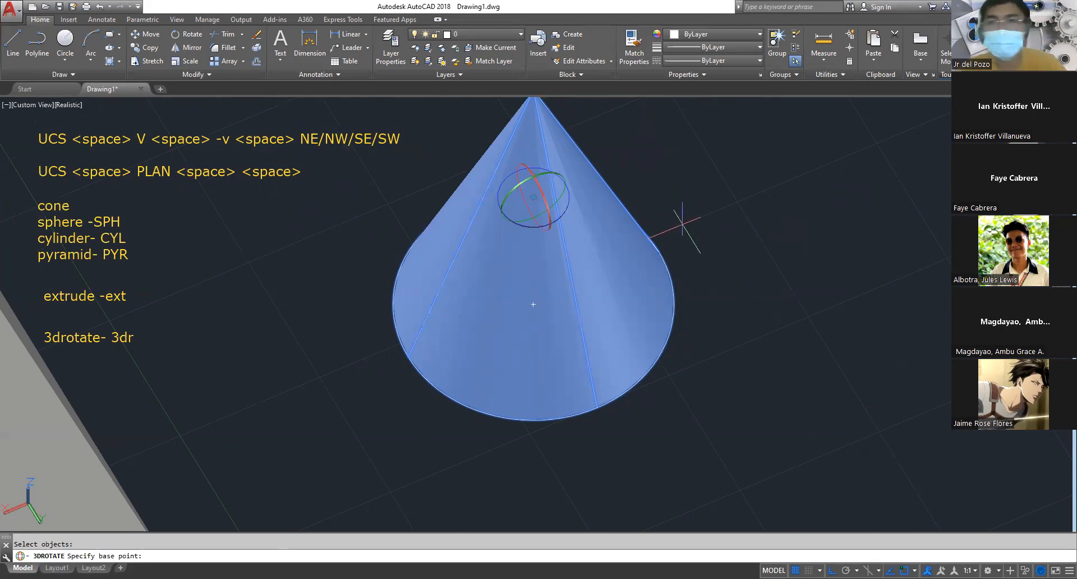
scroll(670, 199, down, 3)
scroll(648, 171, up, 1)
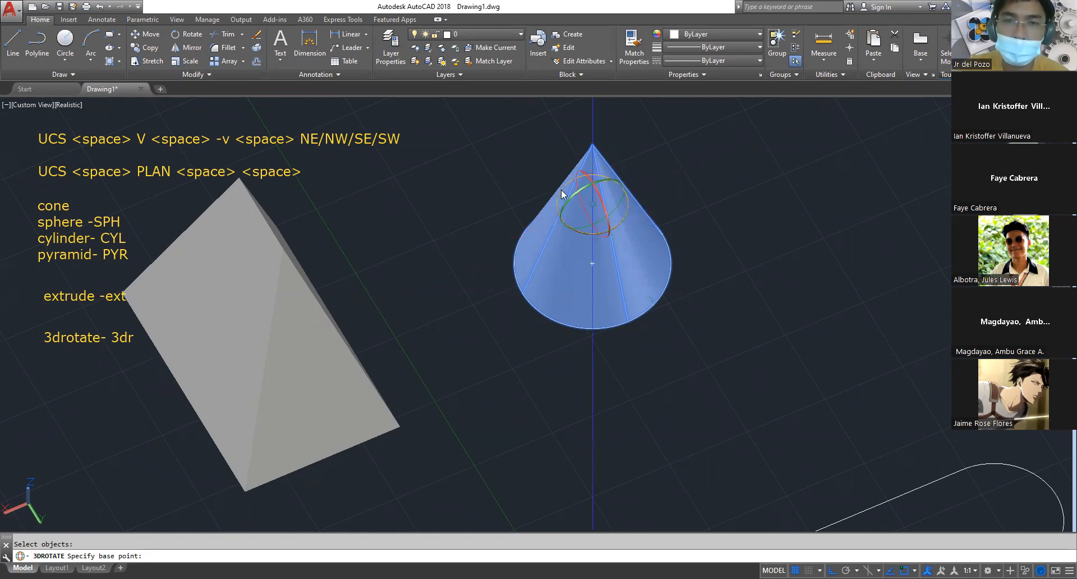
click(603, 201)
click(603, 200)
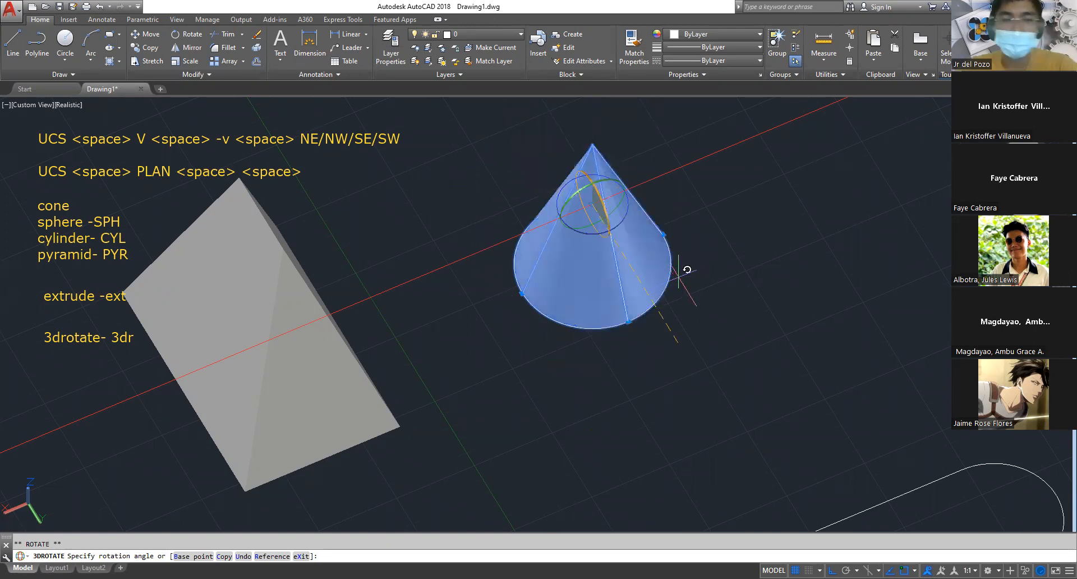
key(Escape)
Turn the cone upside down about the green Y axis with 3D Rotate
text(3dr)
key(space)
click(614, 218)
key(space)
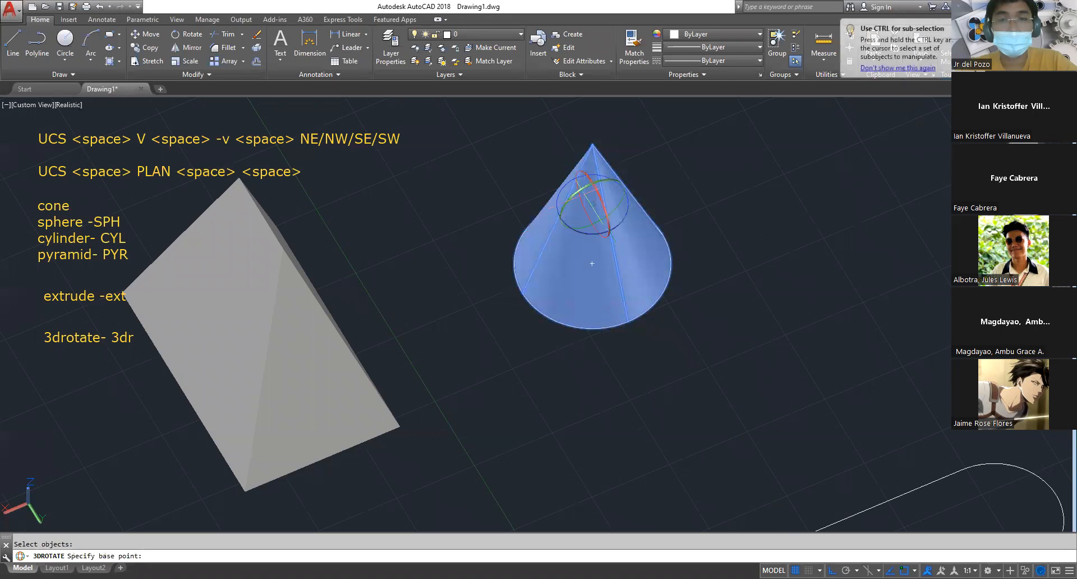
click(575, 194)
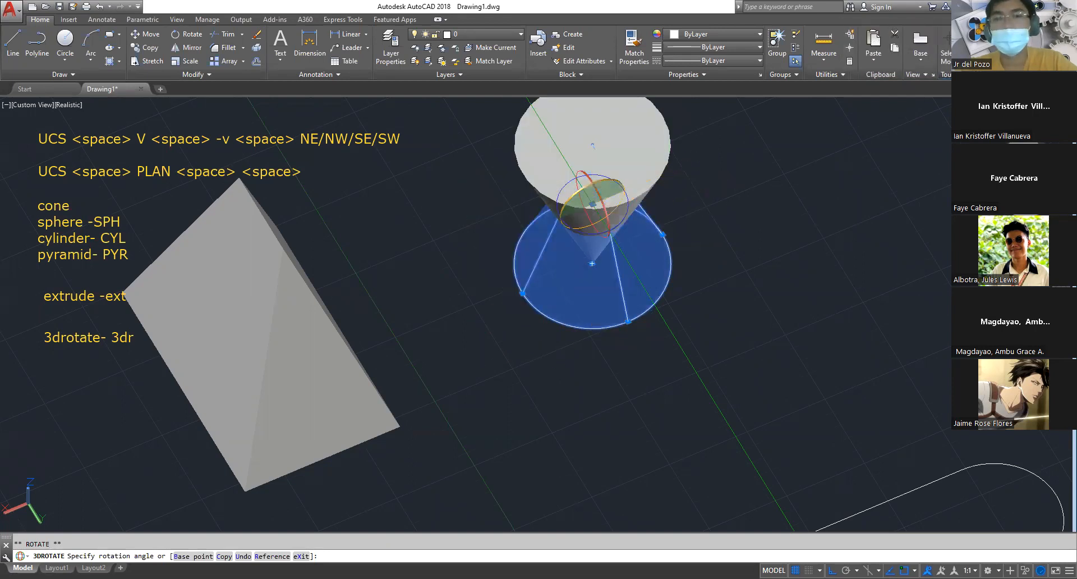
key(Escape)
key(Escape)
Rotate the tapered rectangle solid a quarter turn about the blue Z axis with 3D Rotate
scroll(658, 213, down, 4)
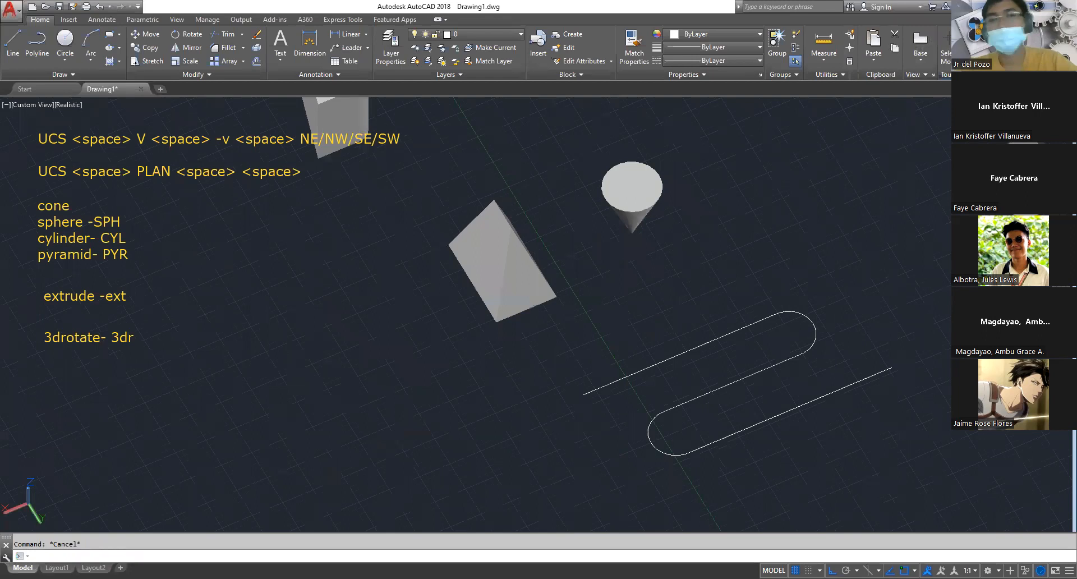
middle_click(555, 387)
middle_click(555, 387)
scroll(555, 390, up, 5)
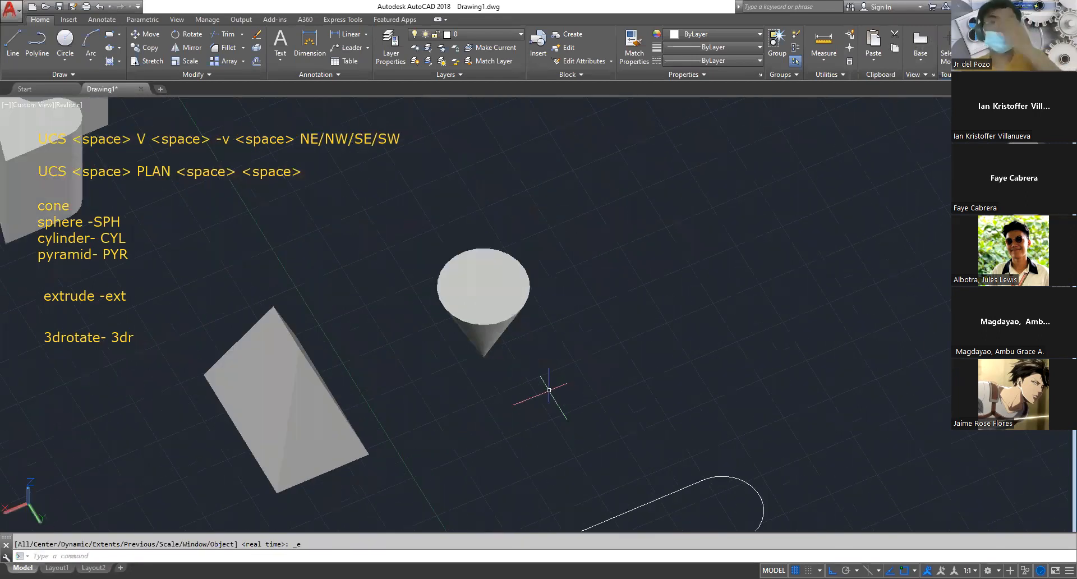
scroll(561, 307, down, 2)
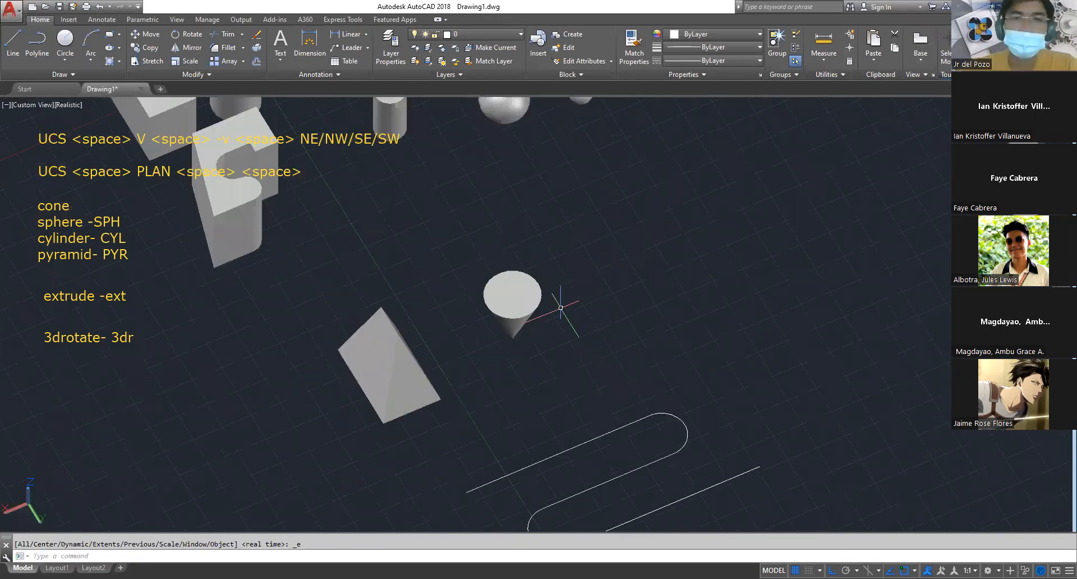
scroll(560, 308, up, 5)
key(Escape)
middle_drag(509, 280, 887, 273)
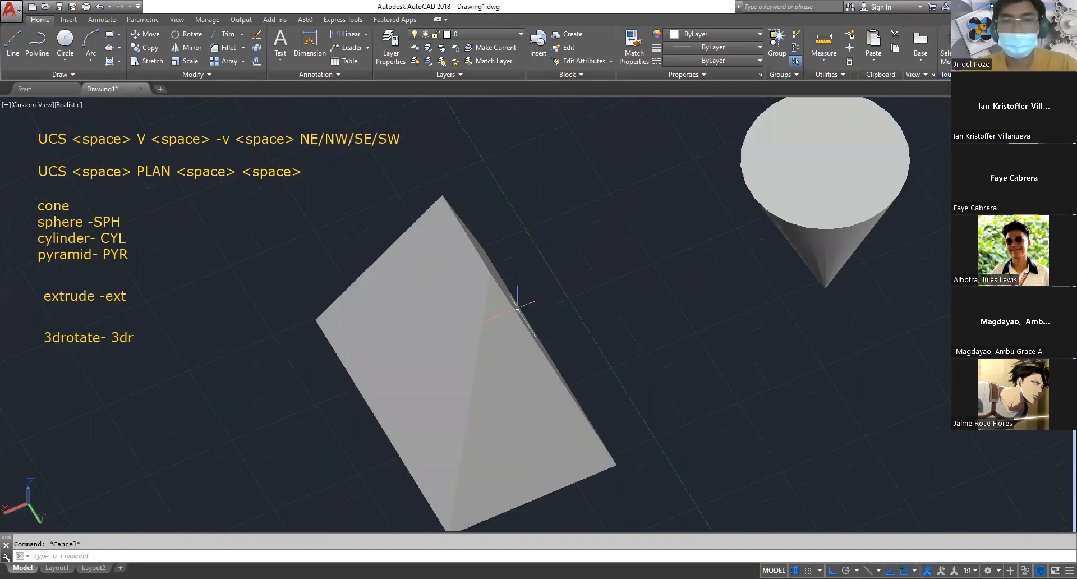
text(3dr)
key(space)
click(418, 299)
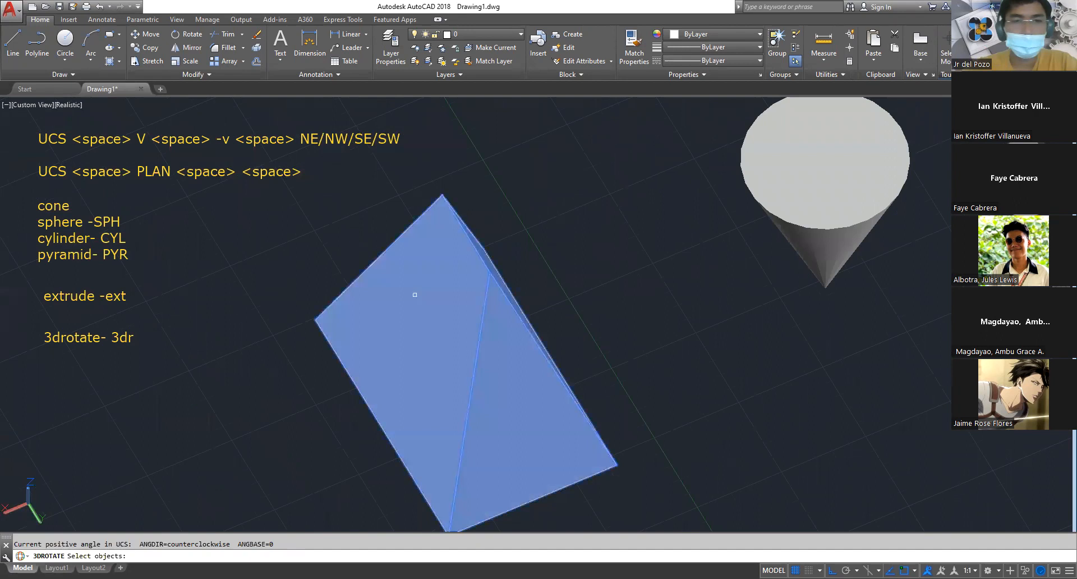
key(space)
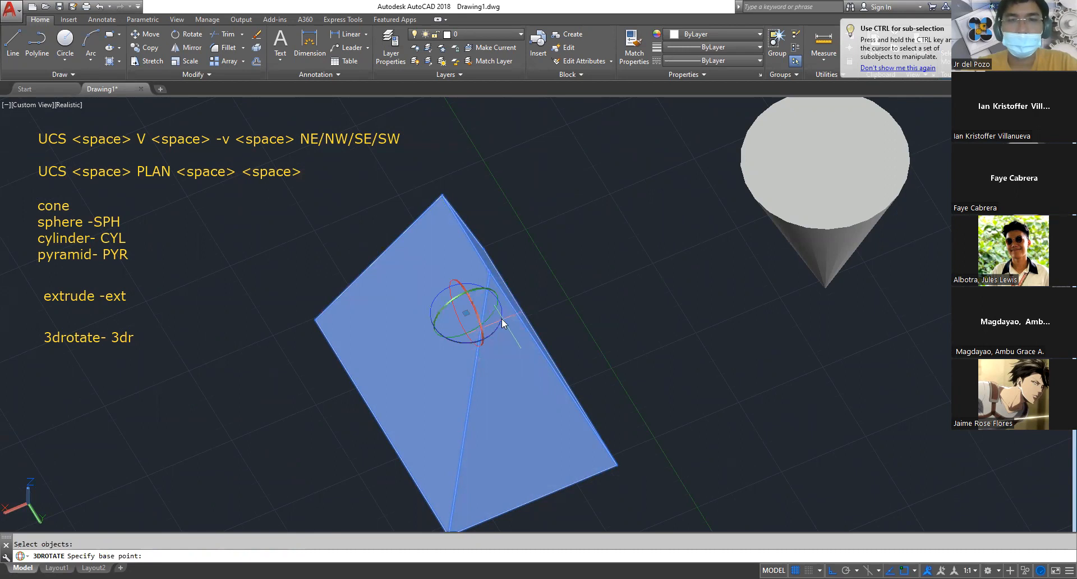
click(501, 325)
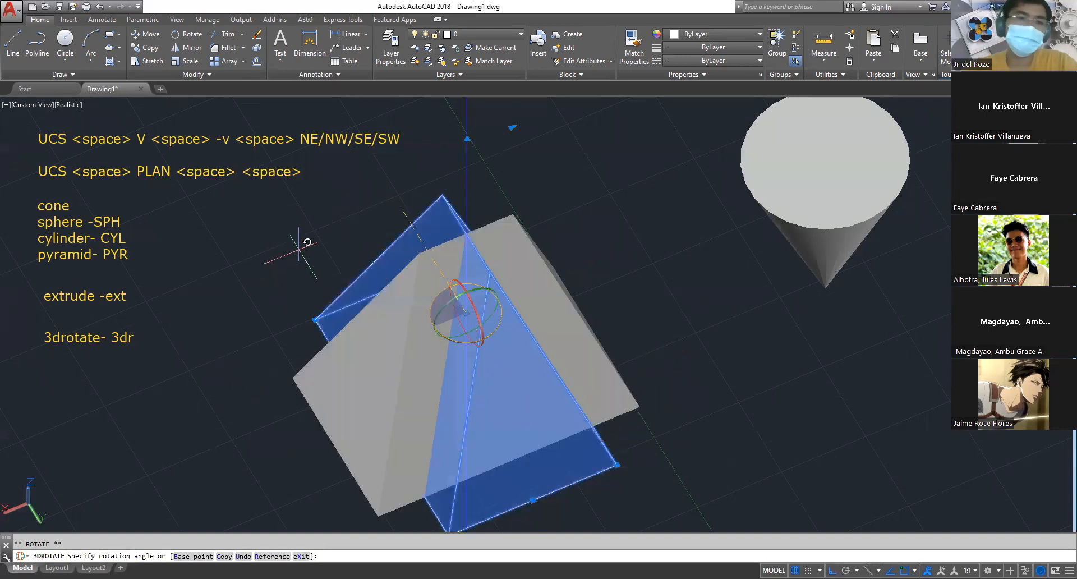
key(Escape)
key(Escape)
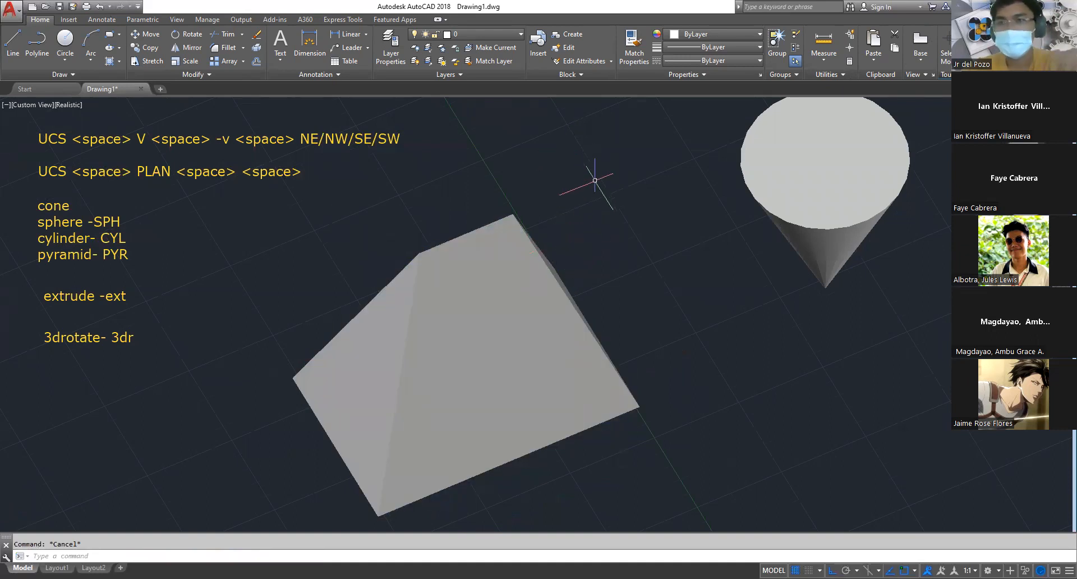
scroll(674, 245, down, 2)
middle_drag(673, 245, 507, 227)
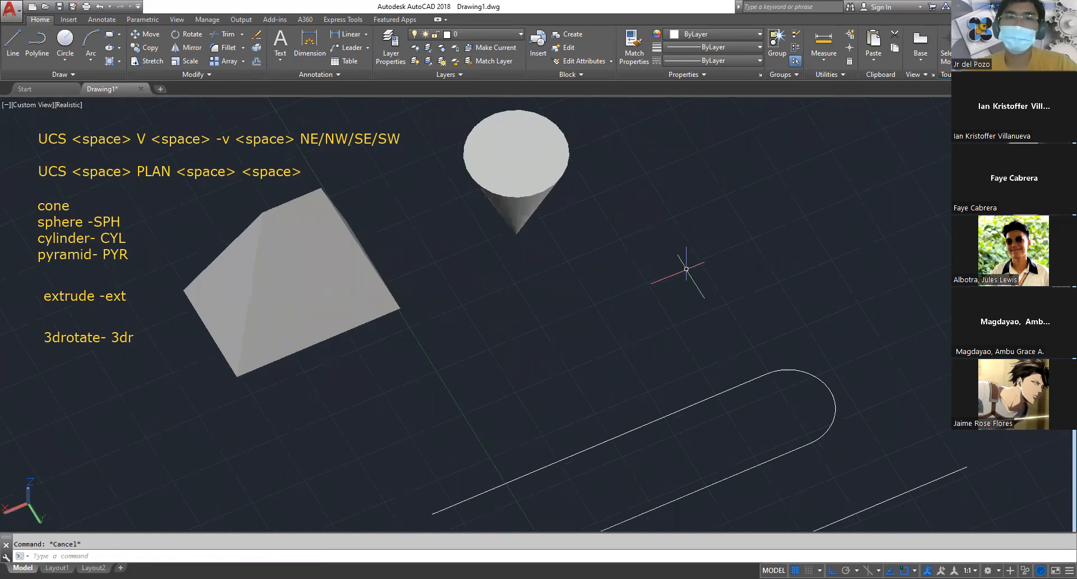
middle_drag(686, 269, 649, 173)
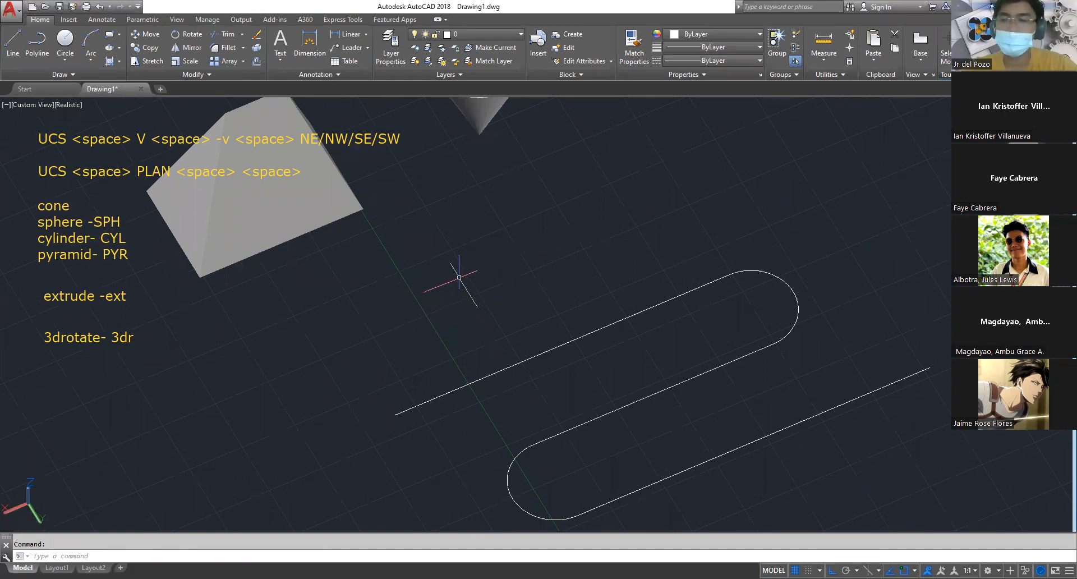
key(Escape)
middle_drag(445, 332, 609, 242)
scroll(609, 242, down, 4)
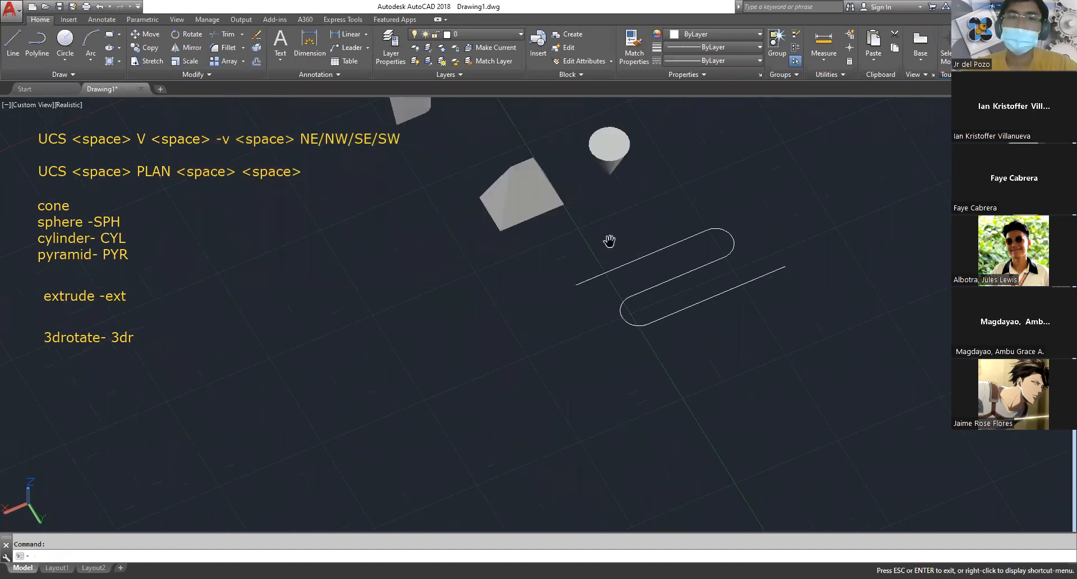
Examine the S-shaped polyline and its open end up close
scroll(580, 266, up, 4)
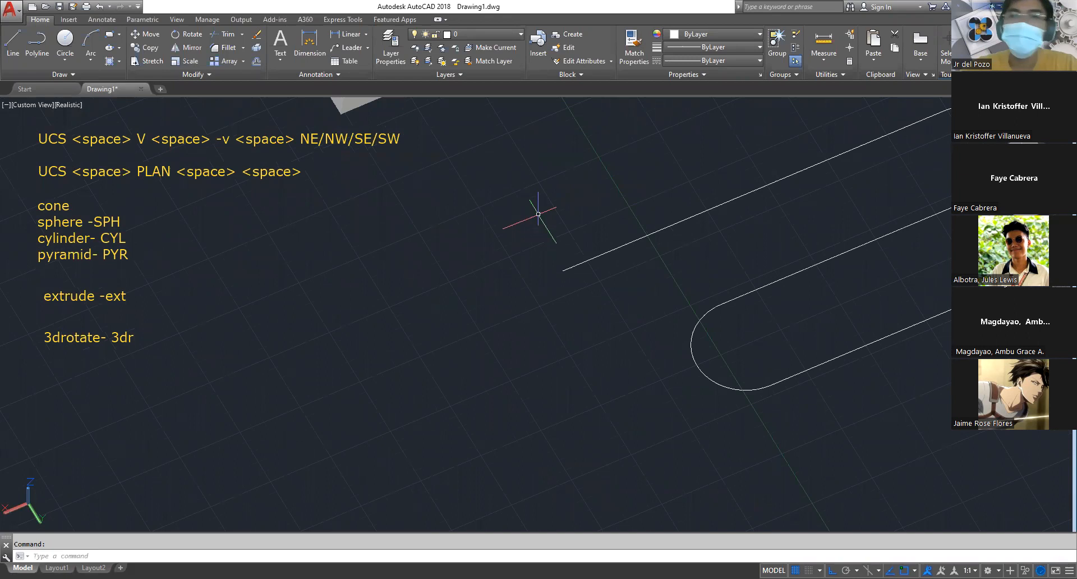
key(Escape)
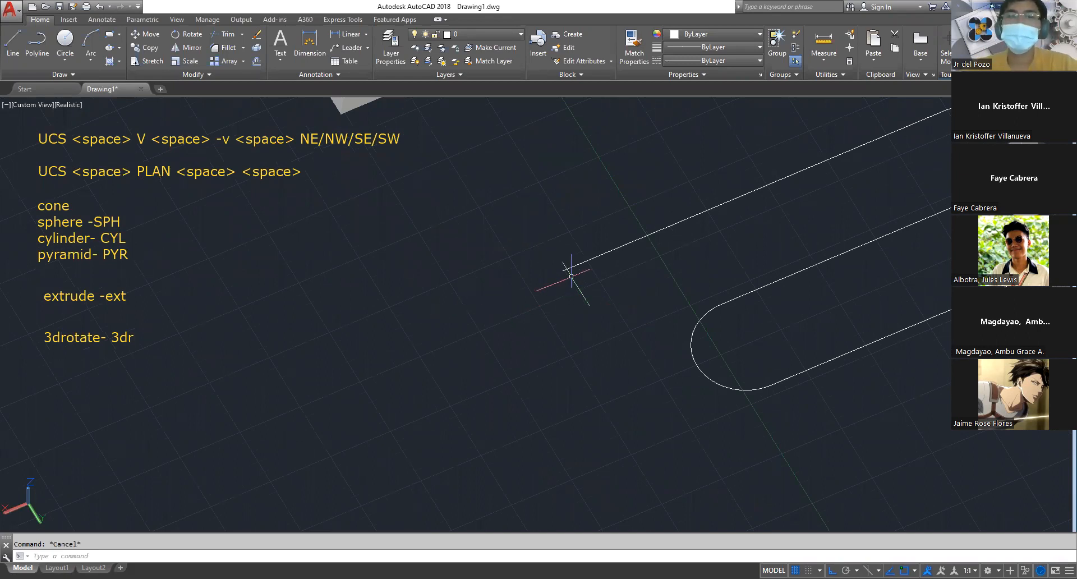
middle_drag(558, 288, 415, 353)
scroll(415, 353, down, 2)
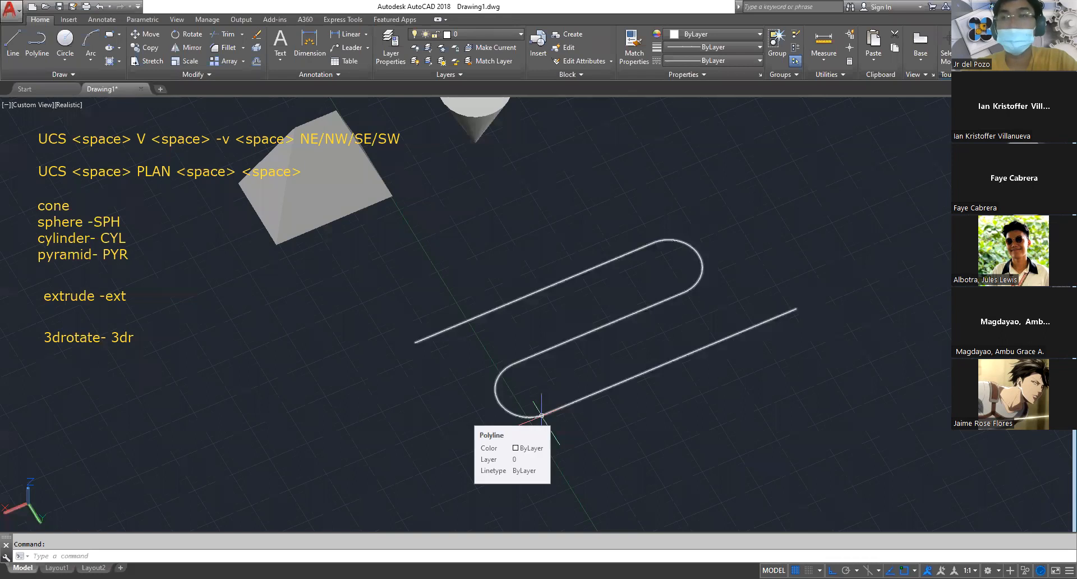
scroll(416, 340, up, 2)
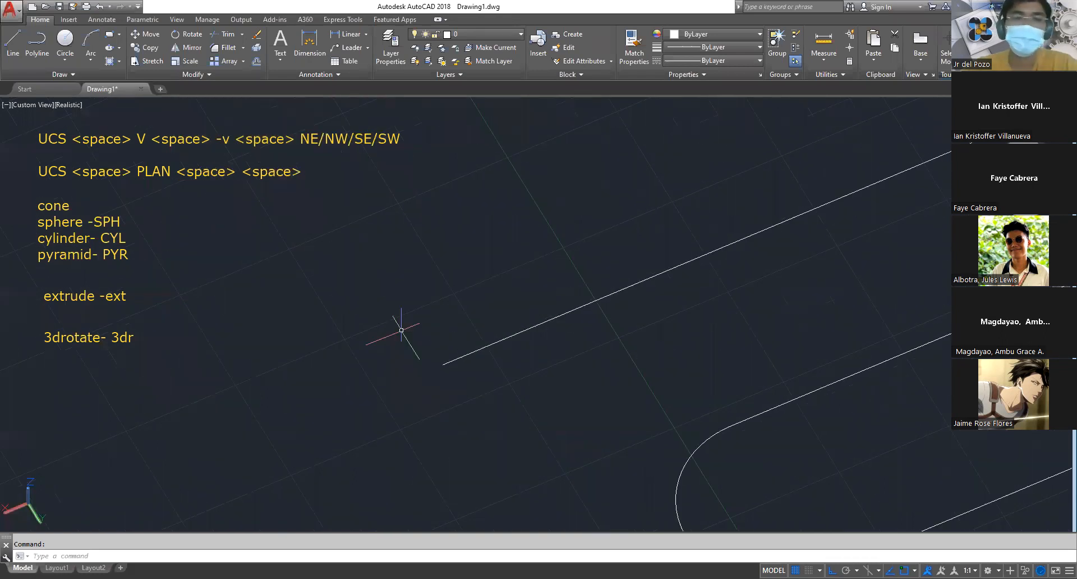
scroll(402, 341, down, 2)
scroll(494, 400, up, 2)
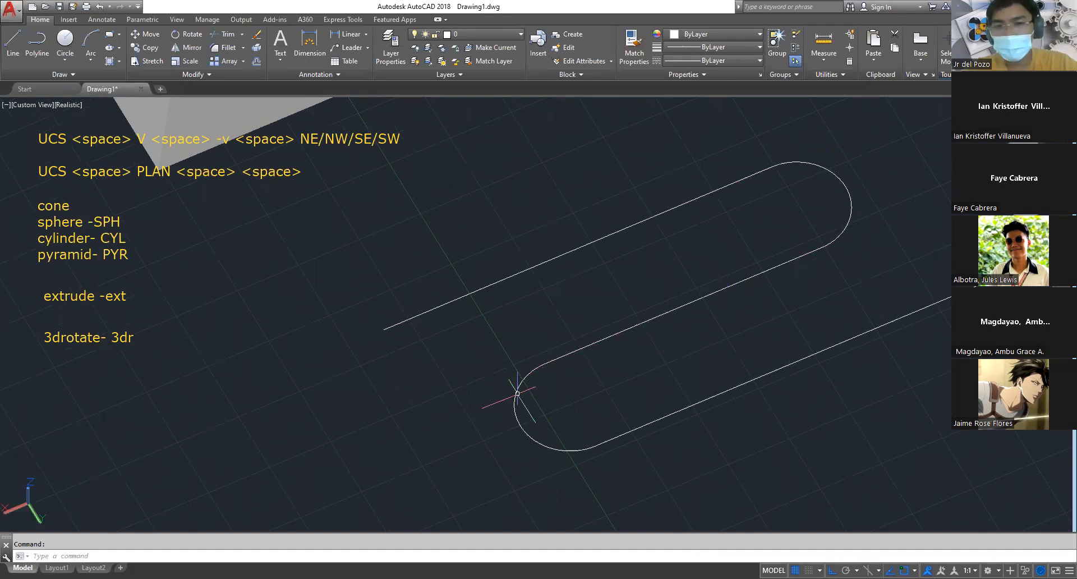
scroll(755, 297, down, 2)
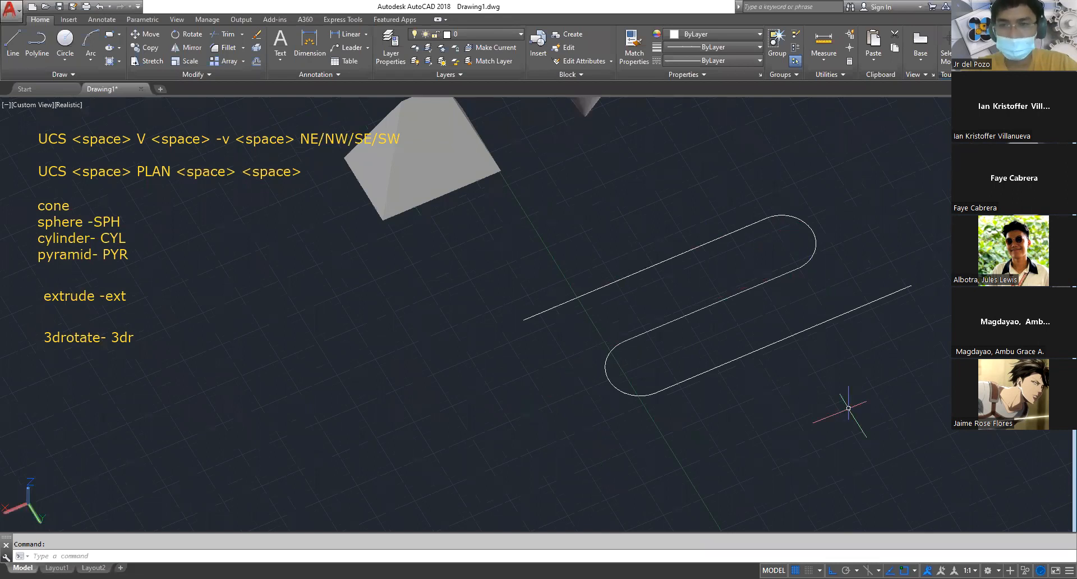
Draw a small circle beside the open end of the S-shaped polyline
scroll(564, 393, up, 3)
key(Return)
click(393, 208)
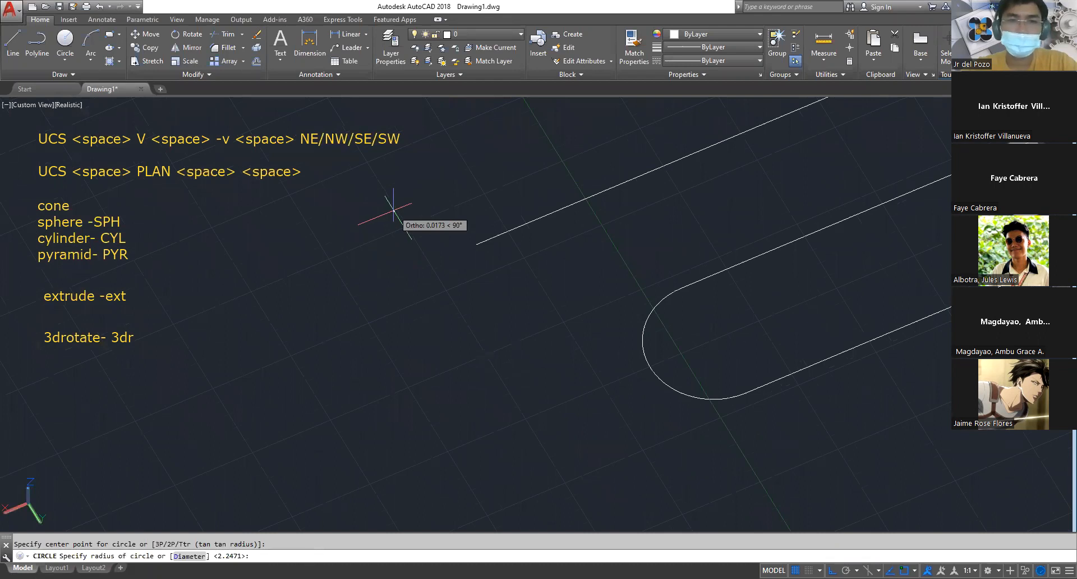
click(413, 205)
key(Escape)
Draw a small 6-sided polygon, inscribed in a circle, between the small circle and the S-shaped polyline
middle_drag(452, 200, 431, 243)
text(pol)
key(Return)
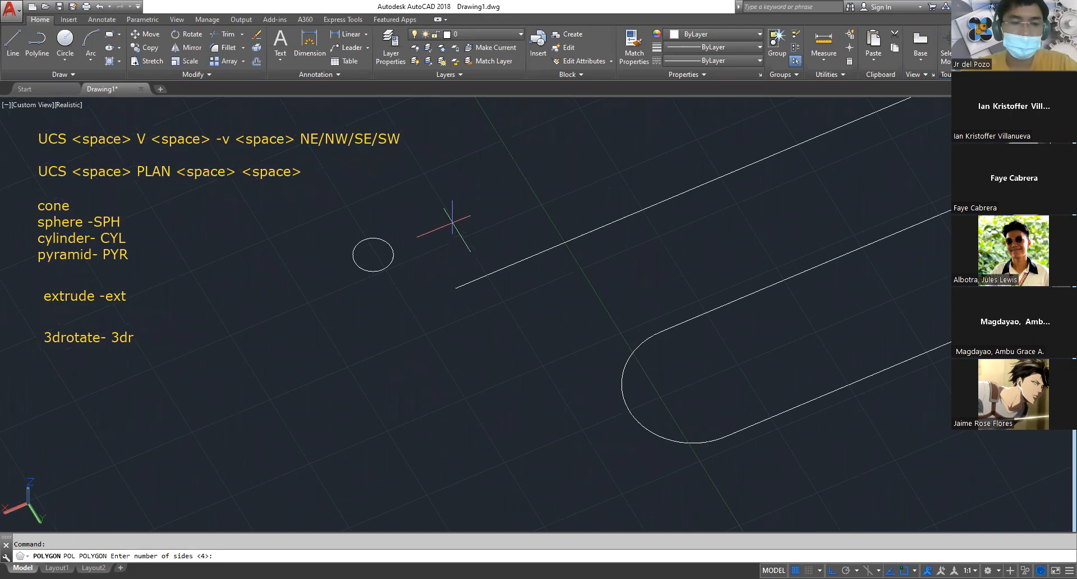
text(6)
key(Return)
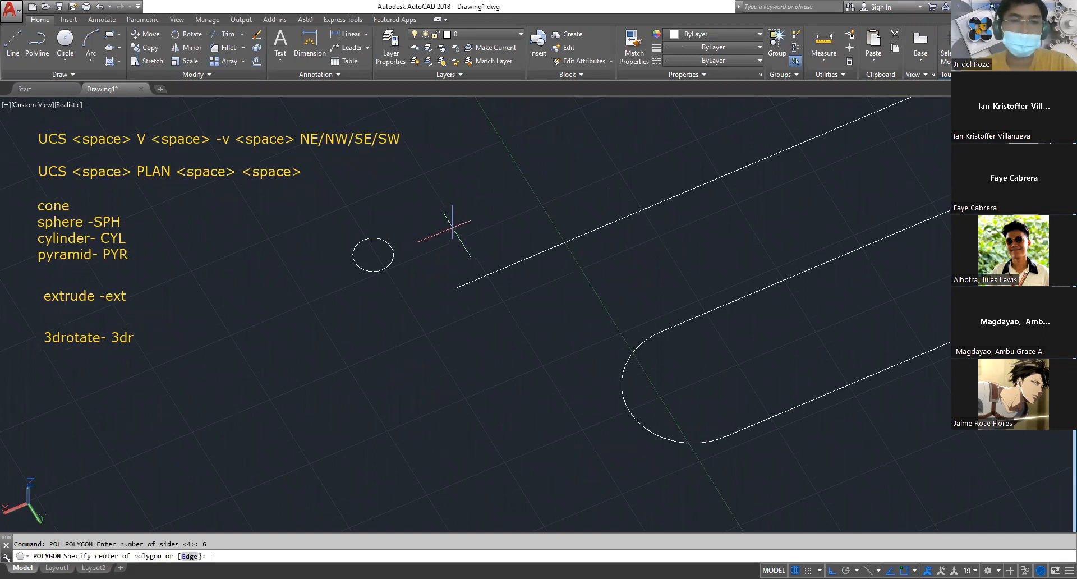
click(451, 227)
key(Return)
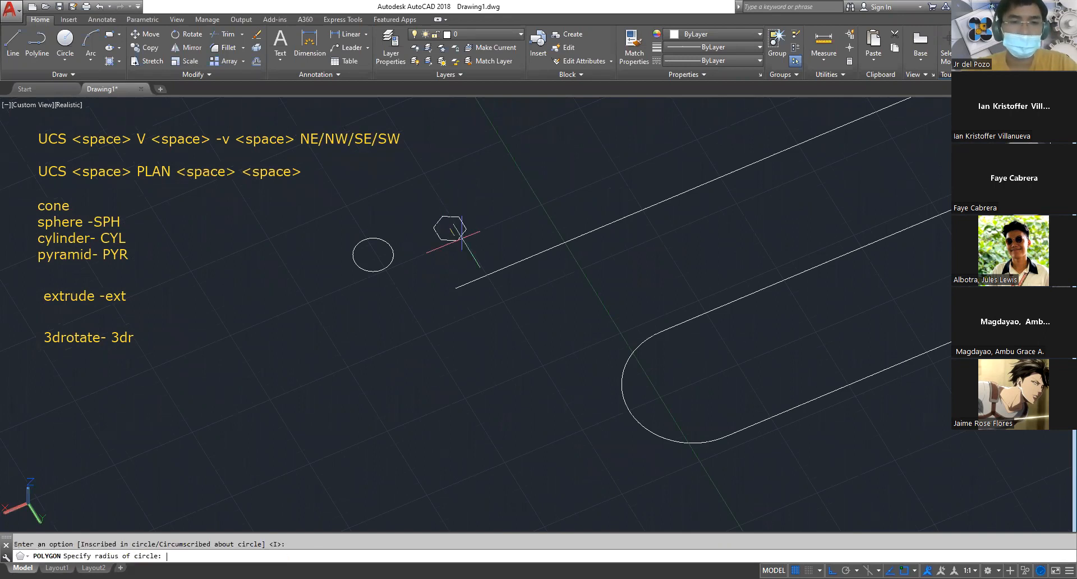
click(476, 238)
key(Escape)
Draw a small, roughly square rectangle beside the hexagon, in line with the circle
scroll(494, 246, down, 2)
middle_drag(487, 250, 462, 271)
scroll(467, 250, up, 3)
text(rec)
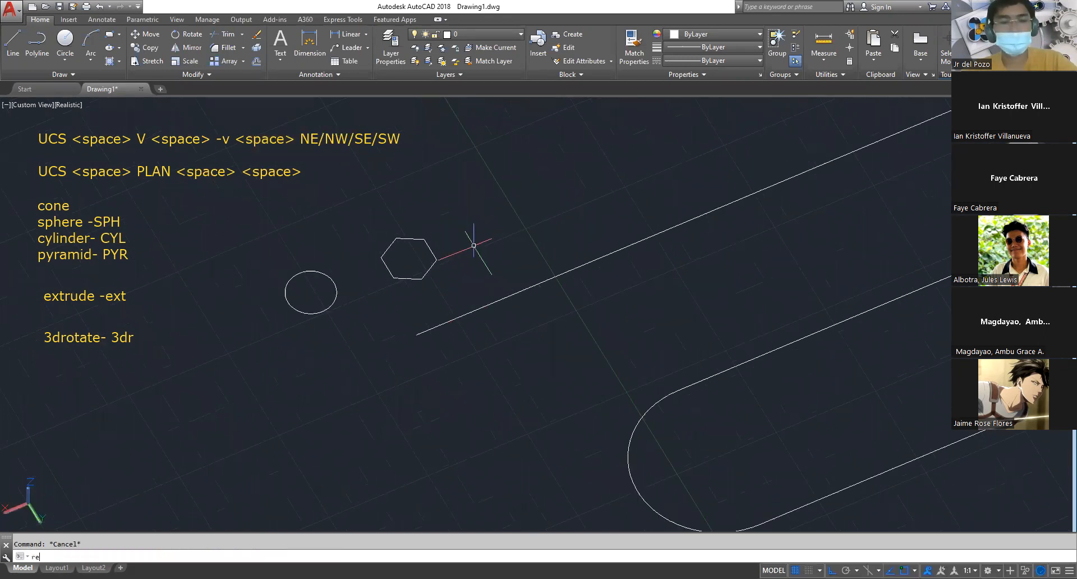
key(Return)
click(462, 213)
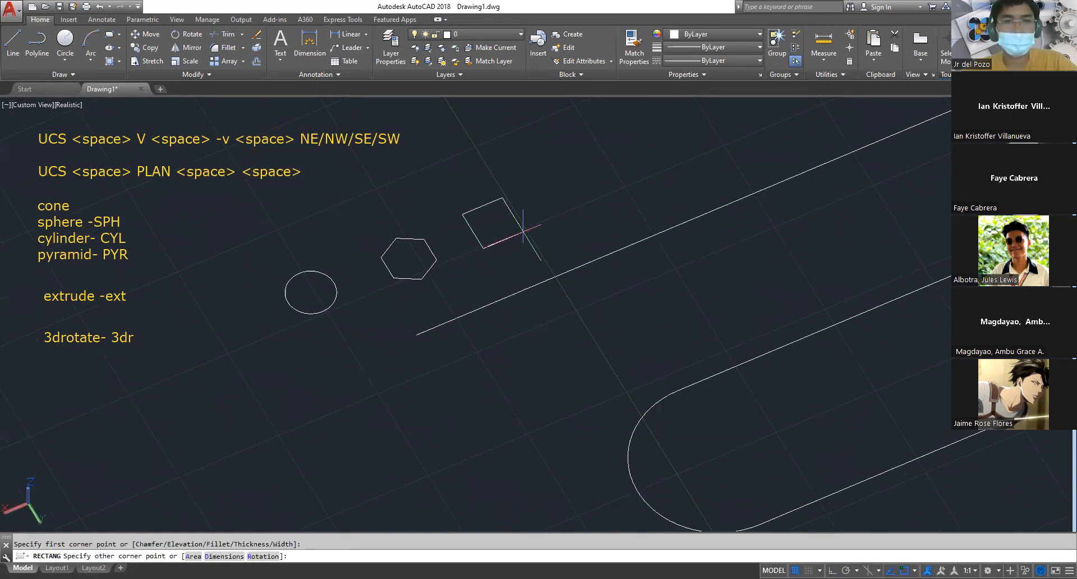
click(526, 235)
key(Escape)
Draw a small 3-sided polygon, inscribed in a circle, on the far side of the small circle from the hexagon
middle_drag(450, 293, 585, 251)
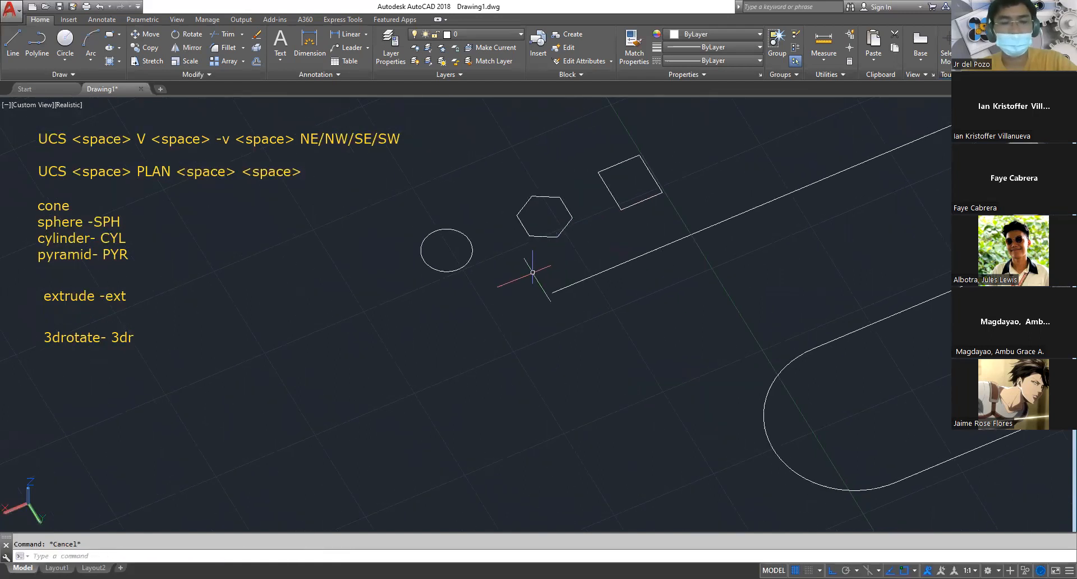
text(pol)
key(Return)
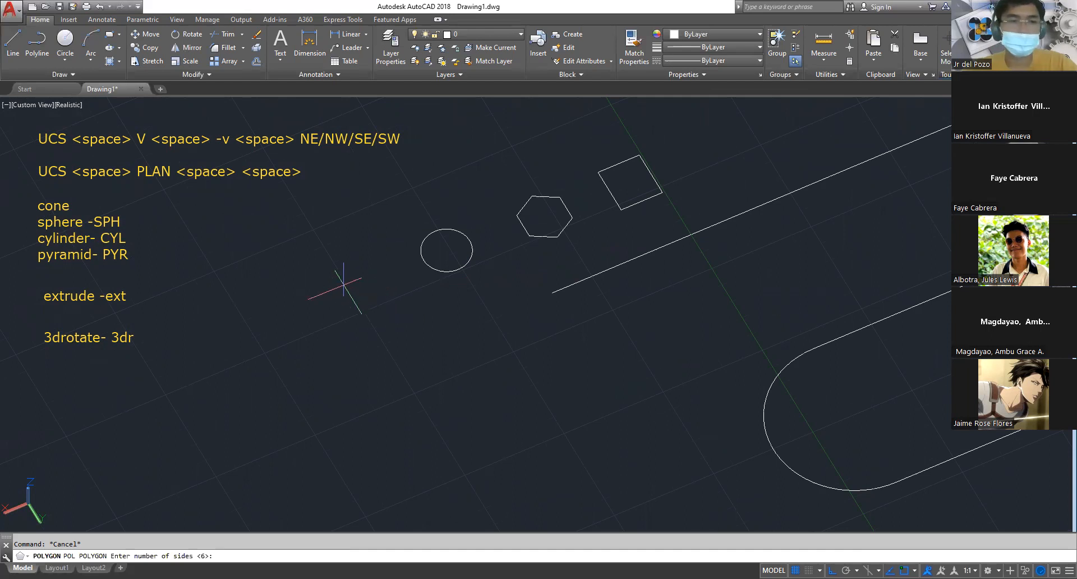
key(Return)
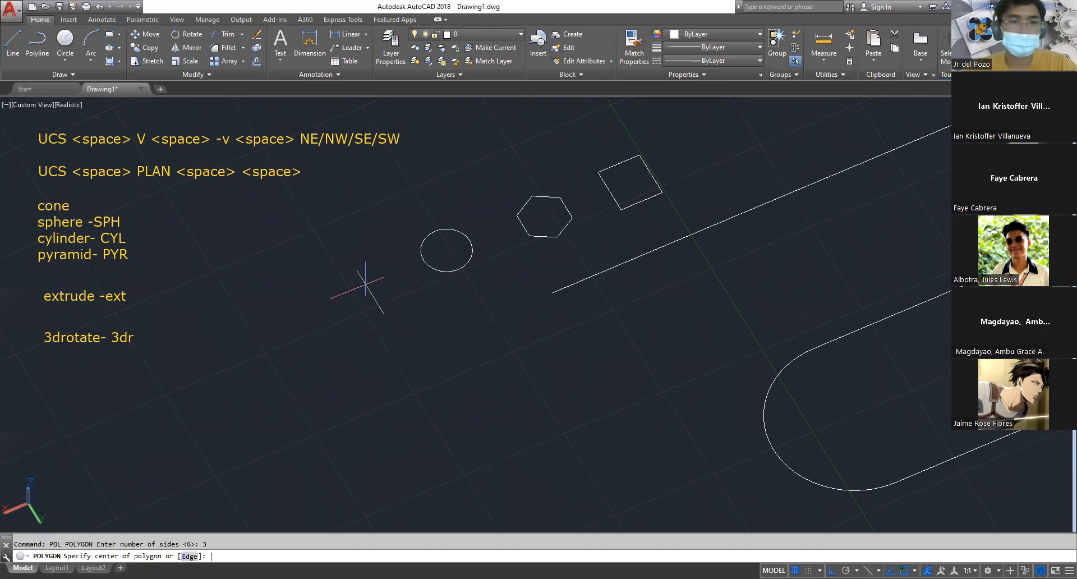
key(Return)
click(399, 301)
key(Escape)
Examine the triangle, circle, hexagon and rectangle beside the S-shaped polyline's open end from a lower isometric angle
scroll(505, 289, down, 3)
scroll(569, 321, up, 3)
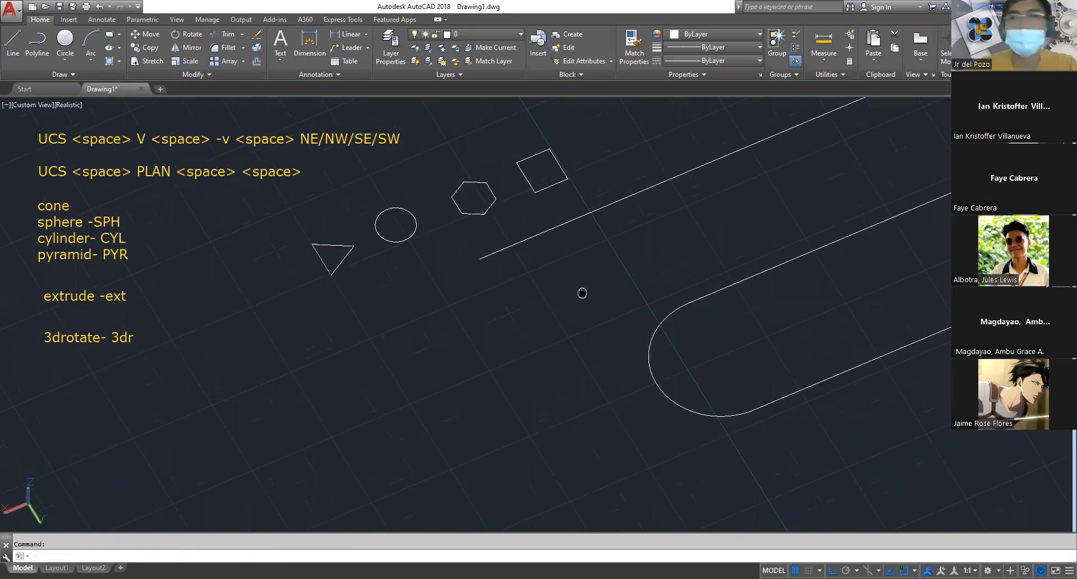
middle_drag(582, 294, 597, 363)
key(Escape)
shift+middle_drag(560, 347, 587, 297)
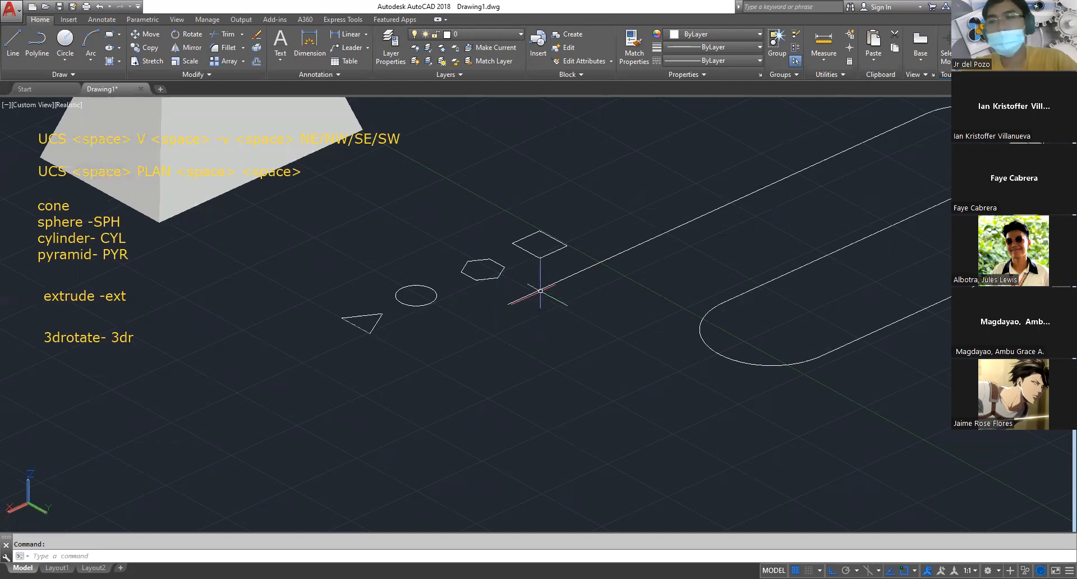
scroll(542, 320, down, 2)
scroll(478, 334, down, 2)
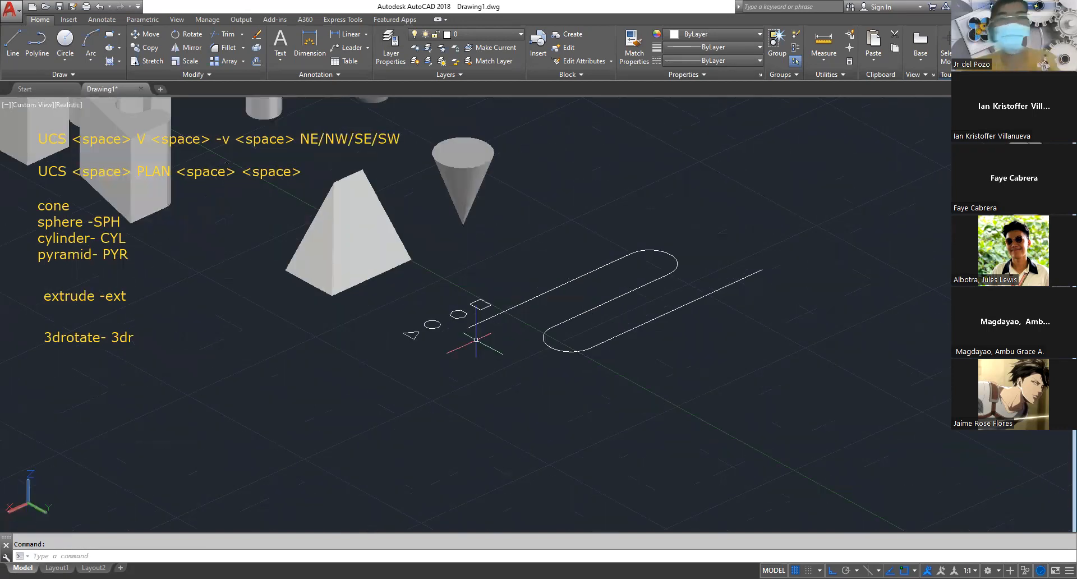
scroll(445, 305, up, 4)
scroll(444, 305, up, 2)
key(Escape)
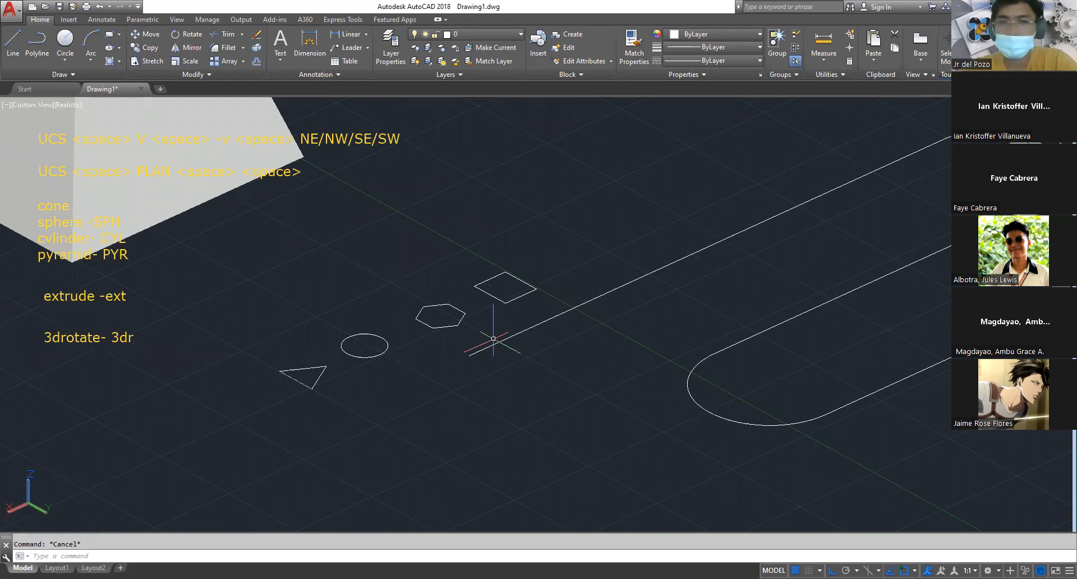
click(533, 328)
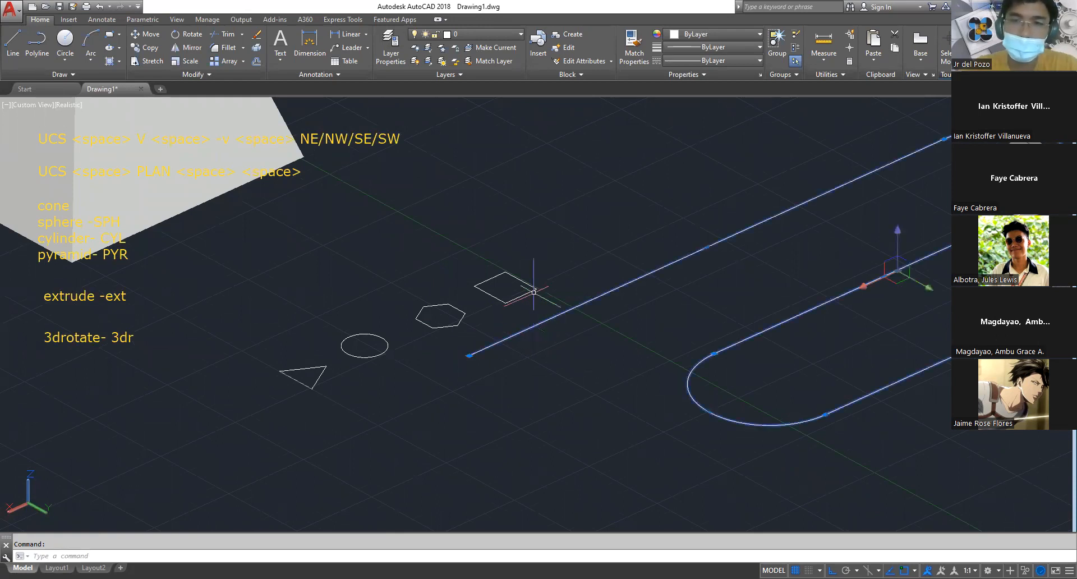
click(520, 281)
key(Escape)
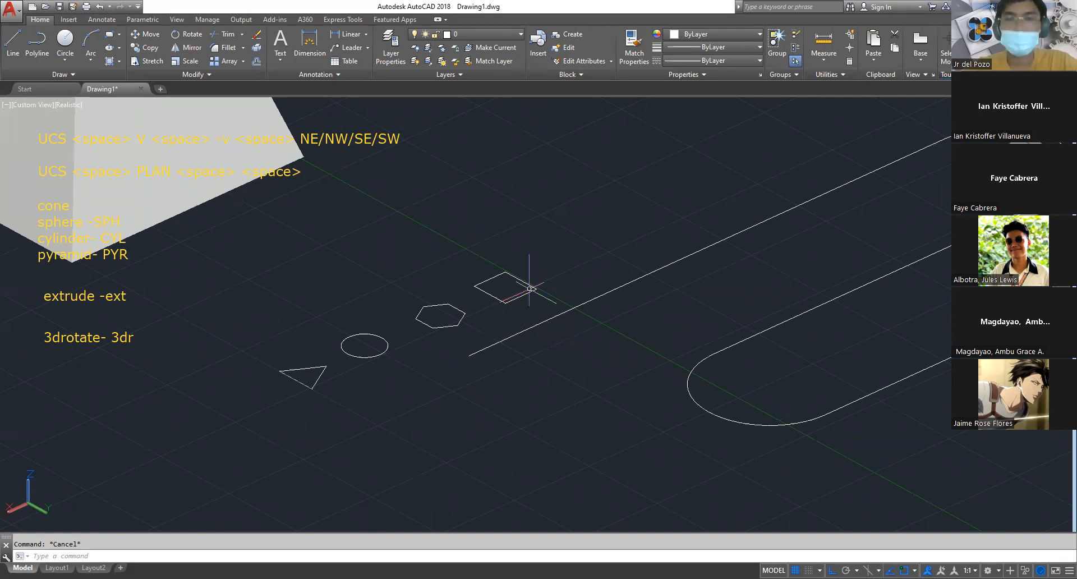
Try rotating the rectangle, hexagon, circle and triangle about the red X axis with 3D Rotate, and undo the rotation
text(3d)
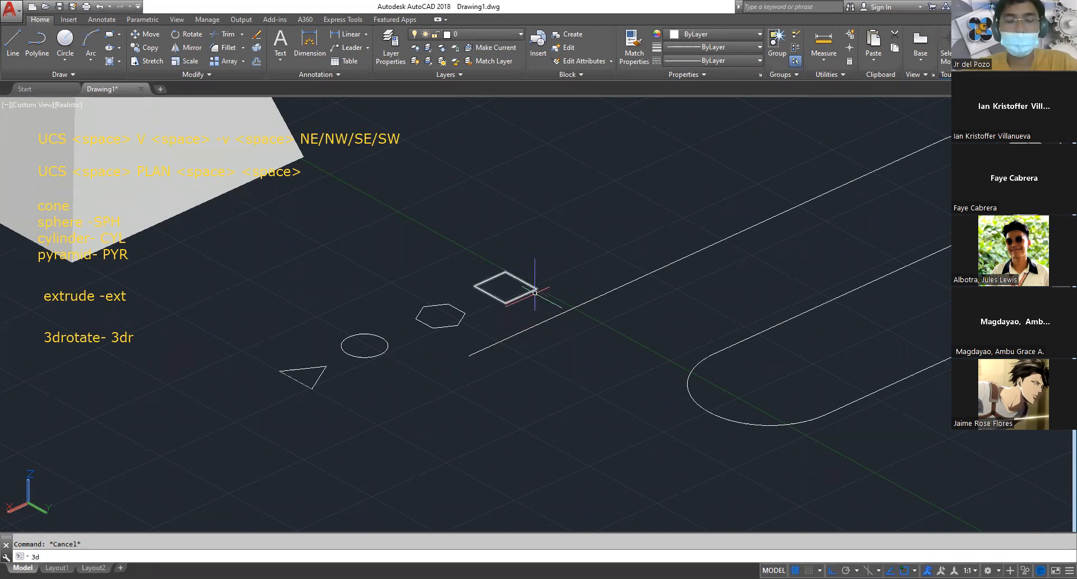
text(r)
key(Return)
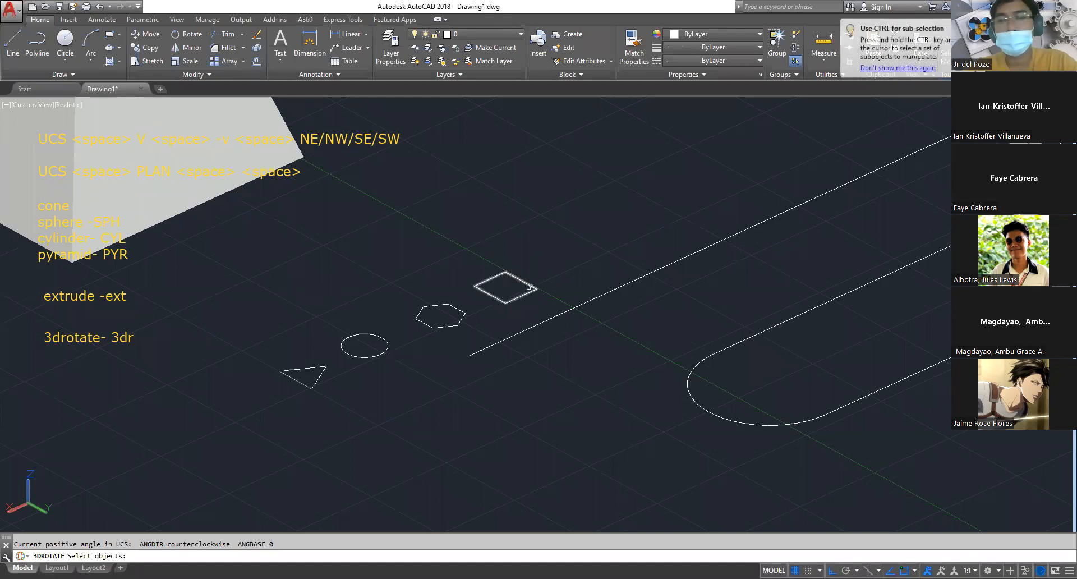
click(521, 296)
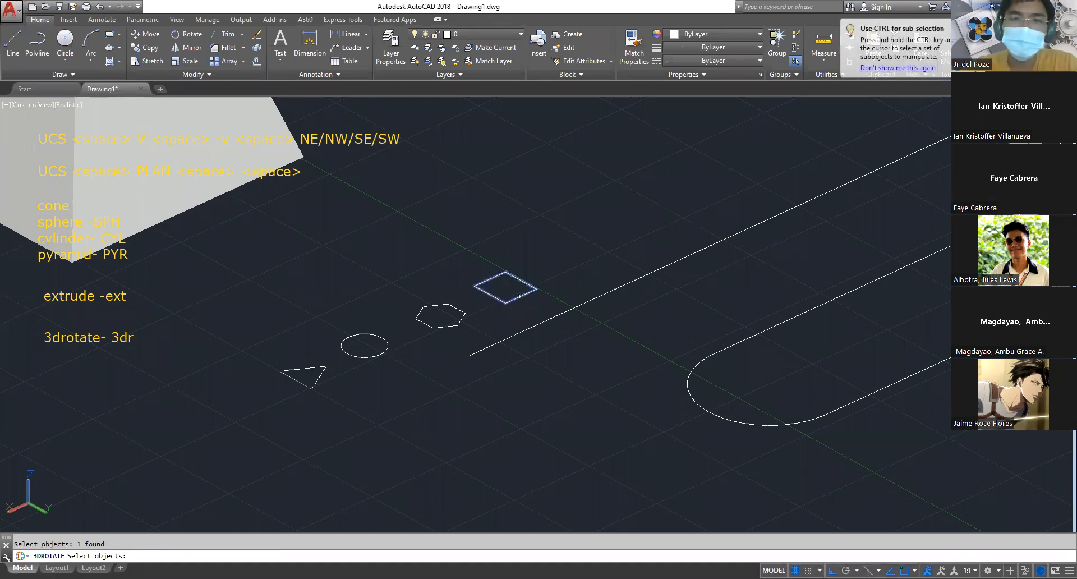
click(465, 314)
click(383, 354)
click(338, 374)
click(318, 377)
key(Return)
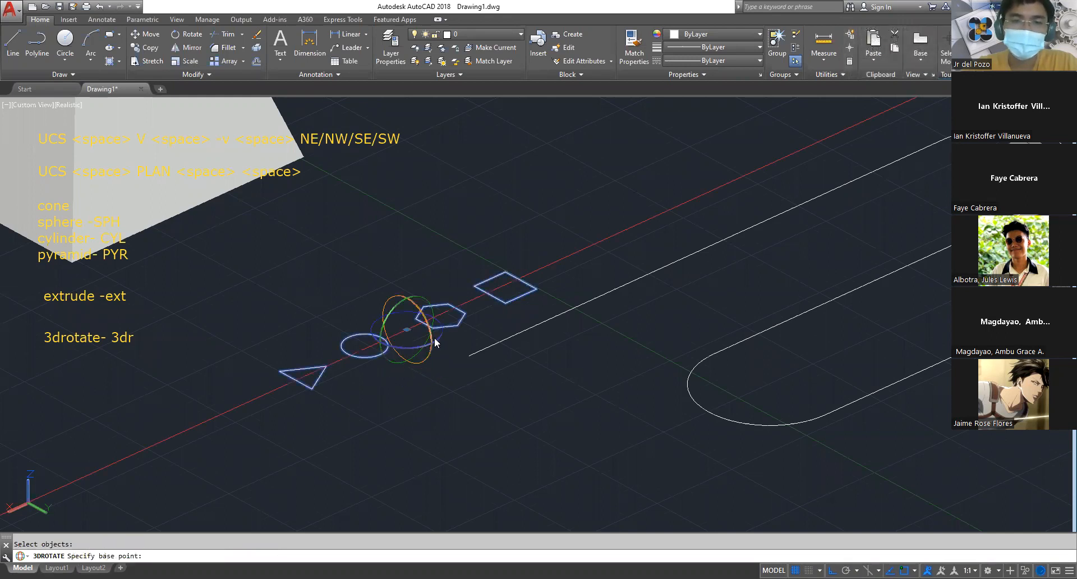
click(419, 311)
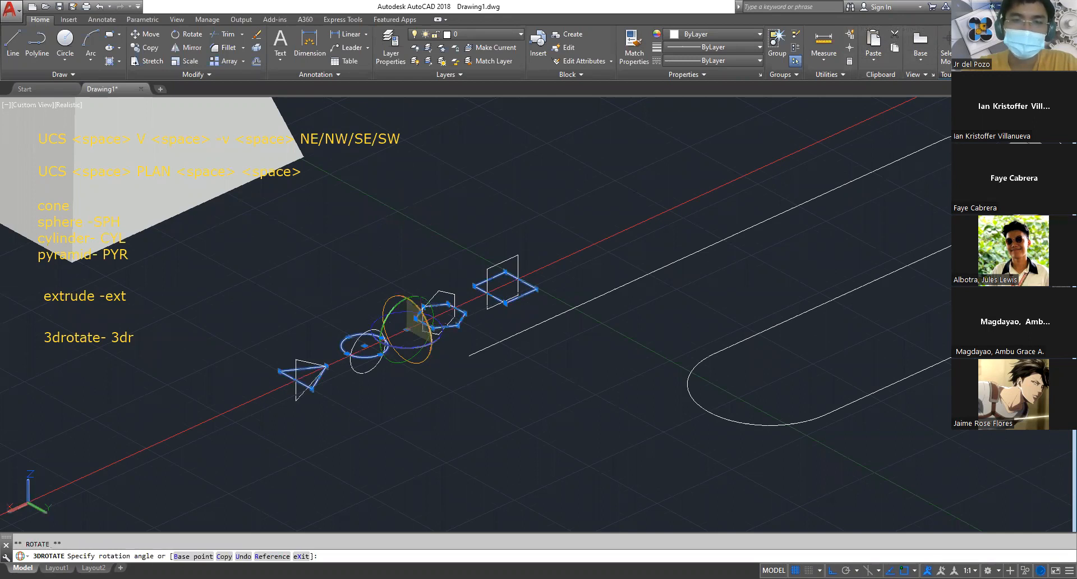
key(Escape)
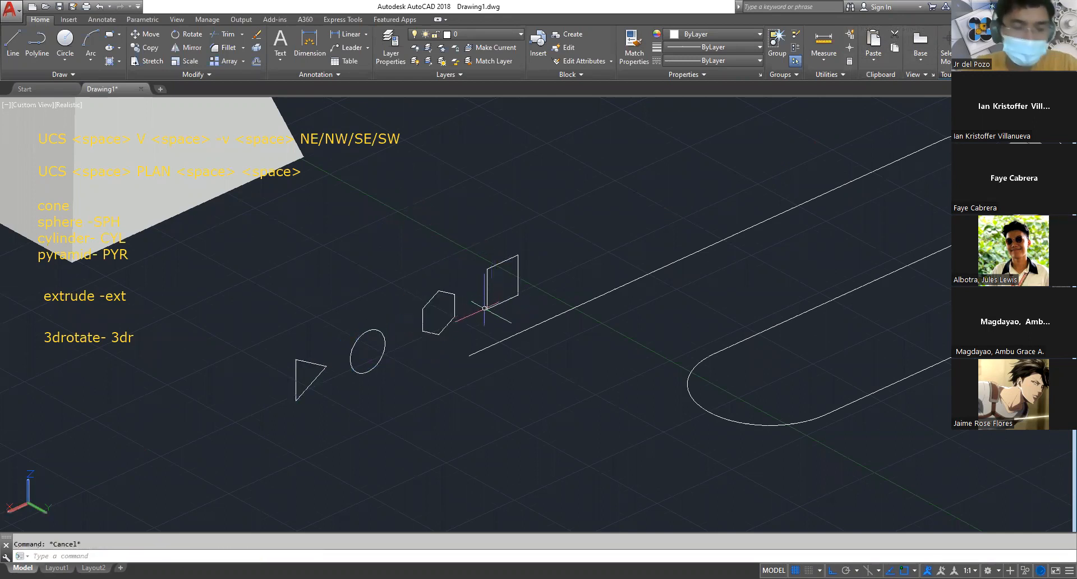
key(ctrl+z)
key(Escape)
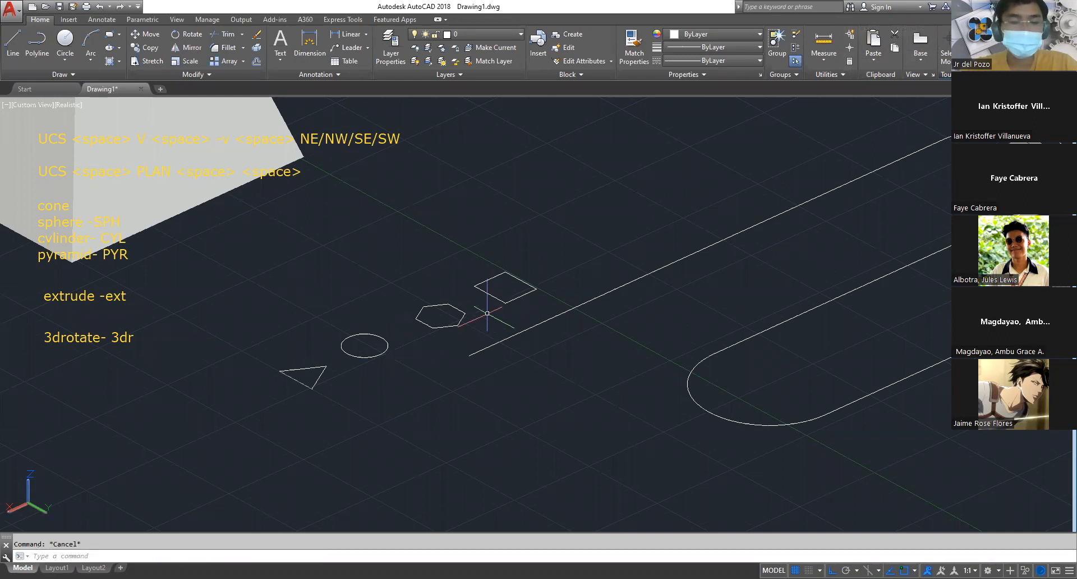
Rotate the hexagon, rectangle, circle and triangle together a quarter turn about the green Y axis with 3D Rotate
text(3dr)
key(Return)
click(452, 303)
click(491, 301)
click(384, 338)
click(327, 352)
click(316, 385)
click(308, 375)
key(Return)
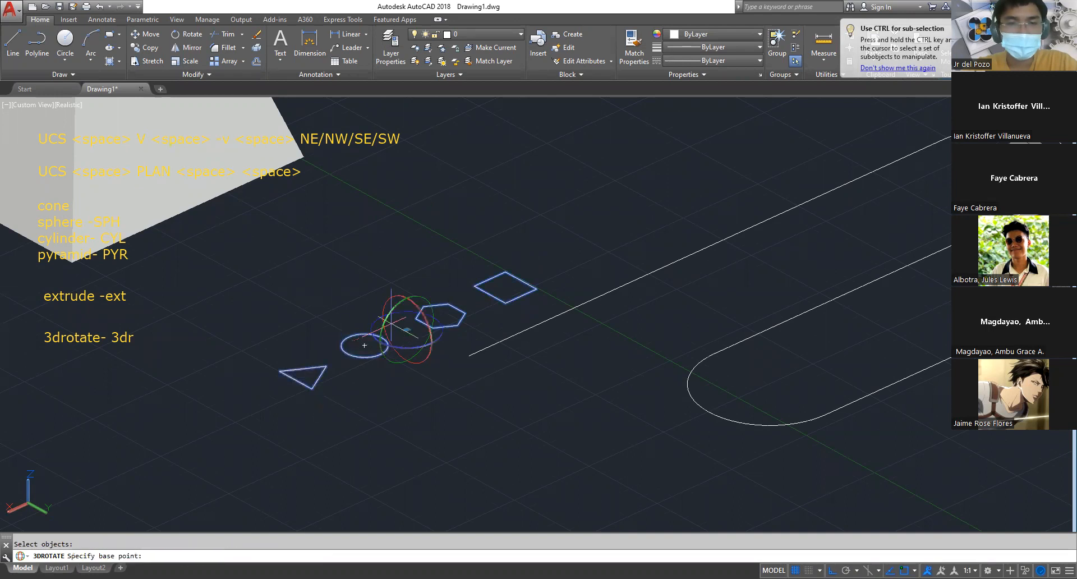
click(425, 304)
click(386, 331)
click(447, 219)
key(Escape)
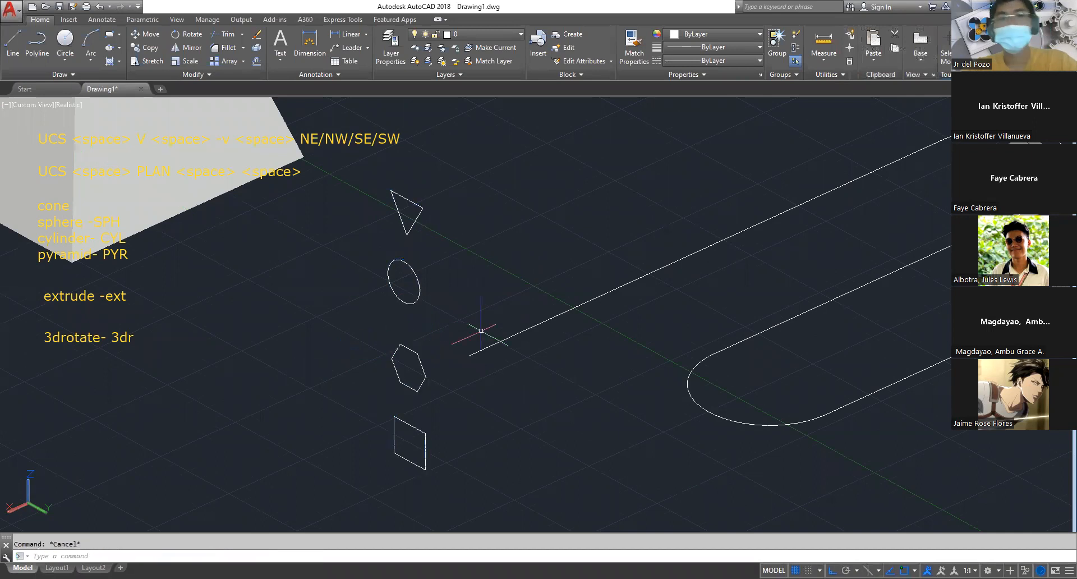
Move the small upright circle by its center onto the open end of the S-shaped polyline
middle_drag(509, 401, 481, 337)
scroll(460, 305, down, 2)
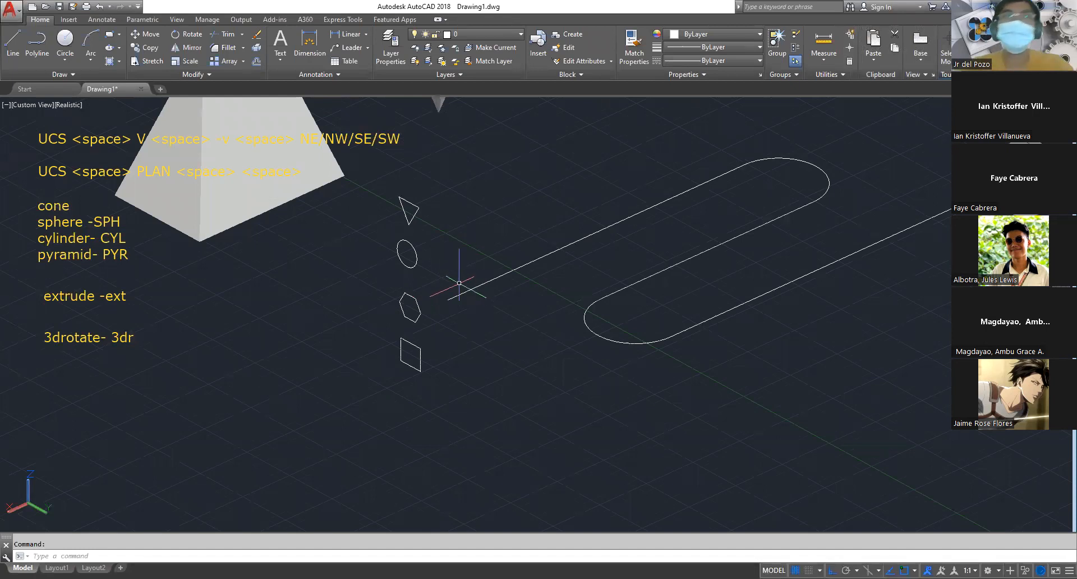
key(Escape)
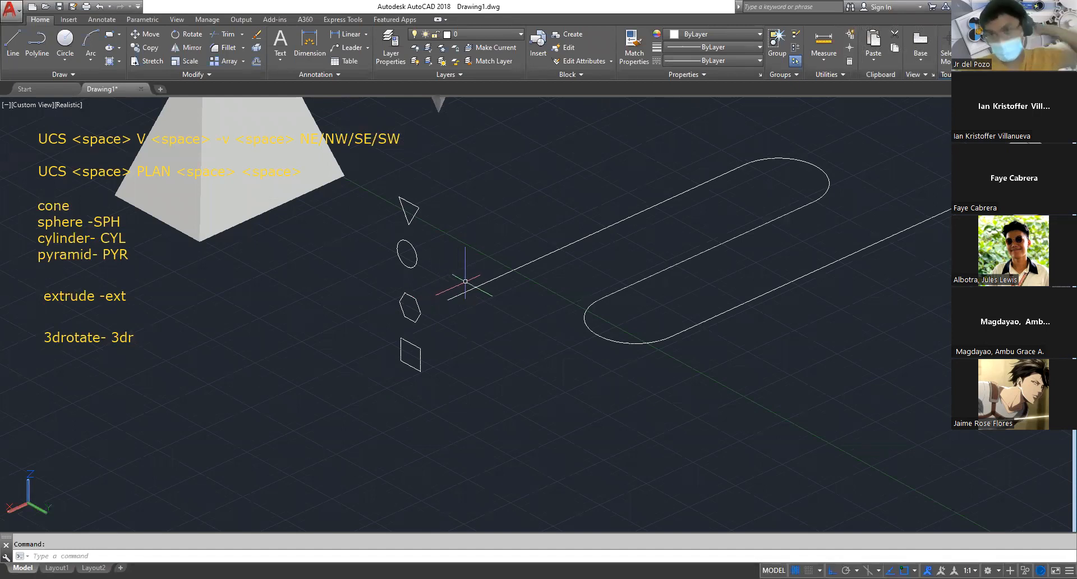
scroll(423, 355, up, 2)
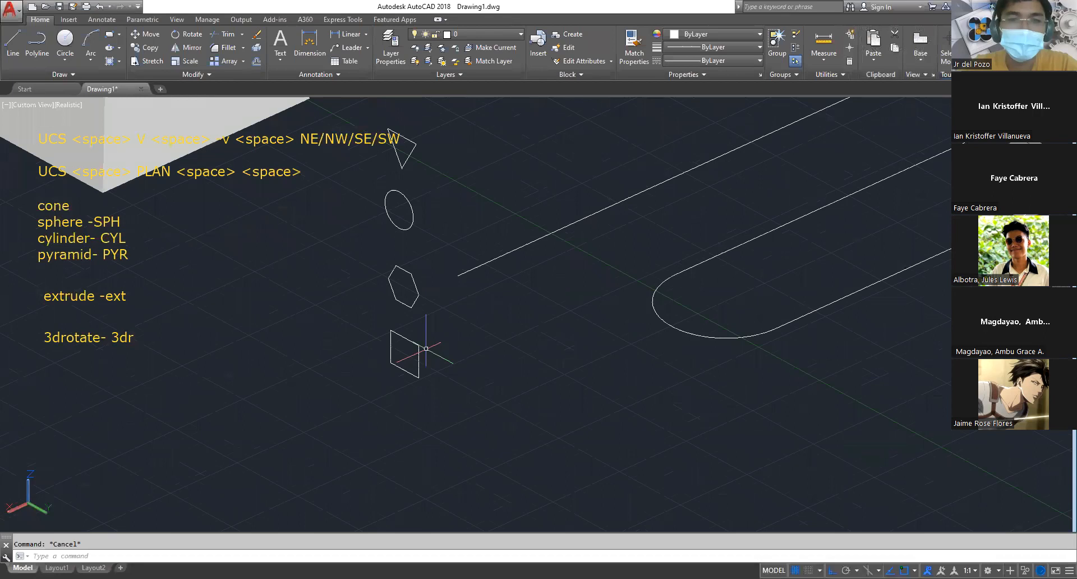
middle_drag(437, 178, 441, 290)
text(m)
key(space)
click(441, 290)
click(404, 326)
key(space)
click(403, 324)
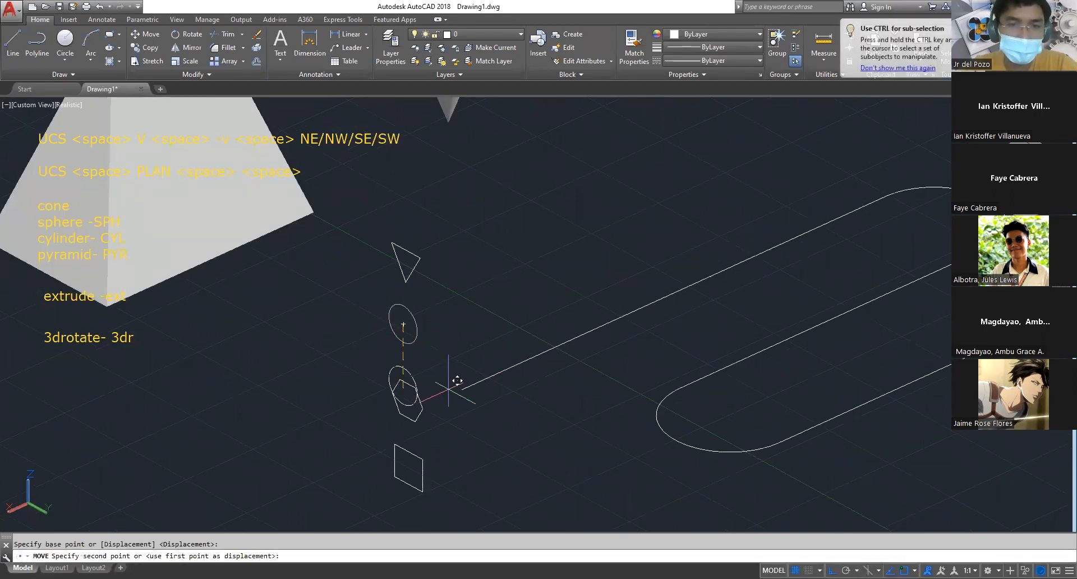
click(459, 383)
scroll(583, 378, down, 2)
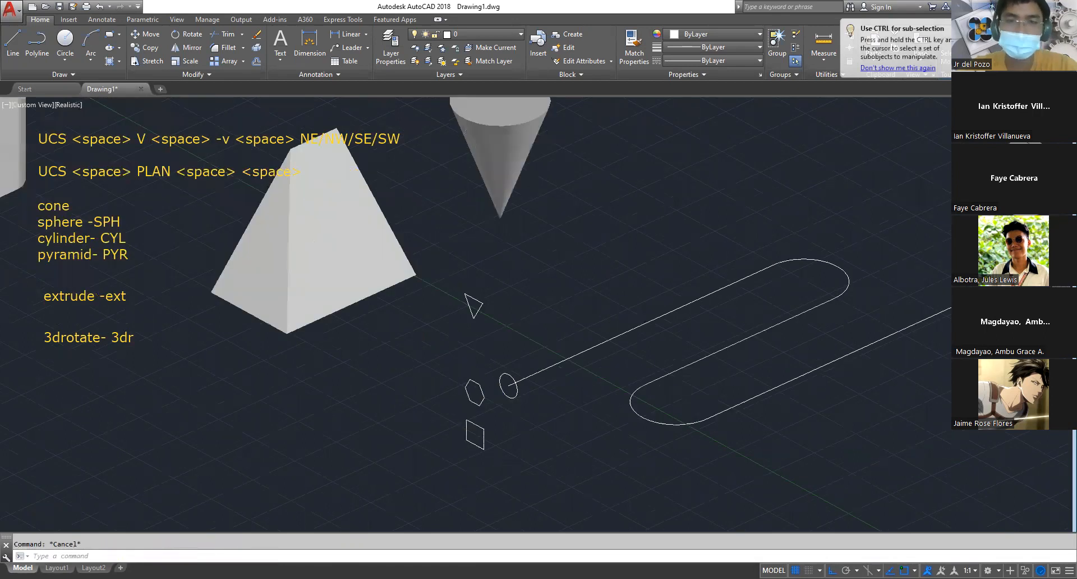
Extrude the small upright circle along the S-shaped polyline using the Path option
scroll(583, 377, up, 2)
scroll(500, 385, up, 3)
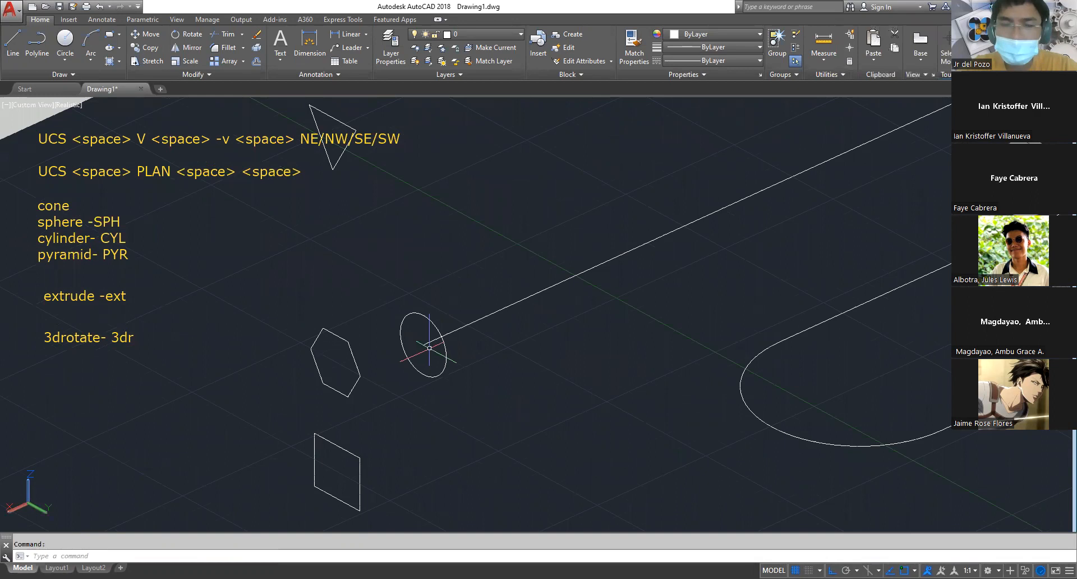
scroll(455, 329, down, 2)
scroll(458, 327, down, 4)
scroll(472, 324, up, 2)
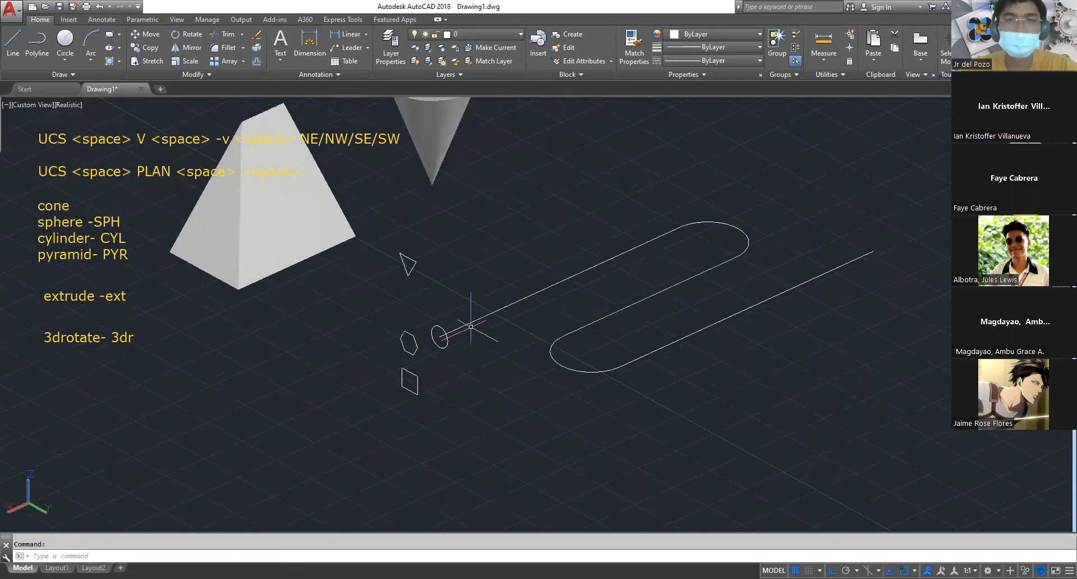
key(Escape)
middle_drag(492, 367, 495, 408)
text(ext)
key(Return)
click(450, 391)
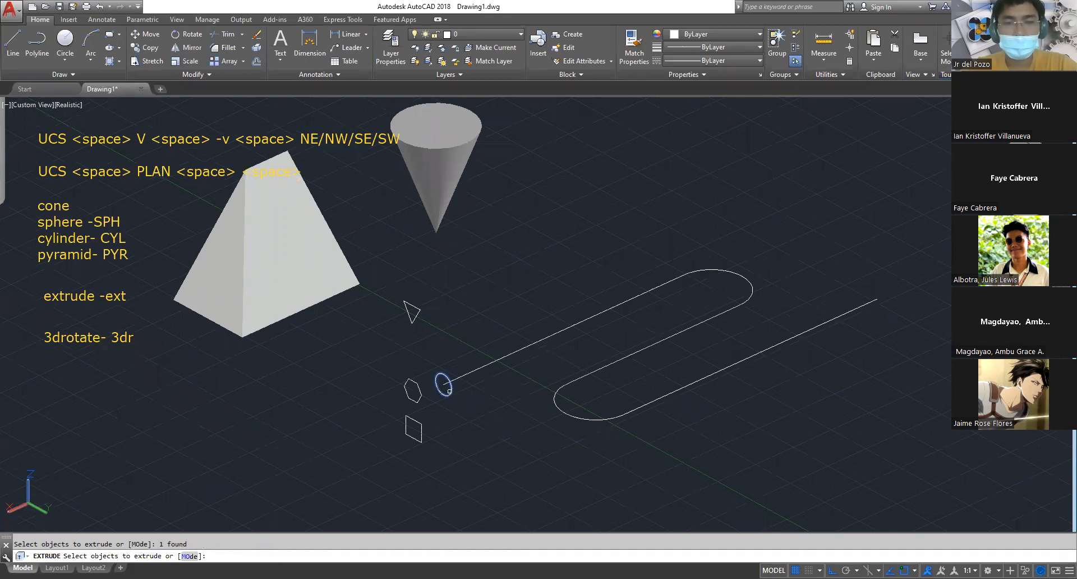
key(Return)
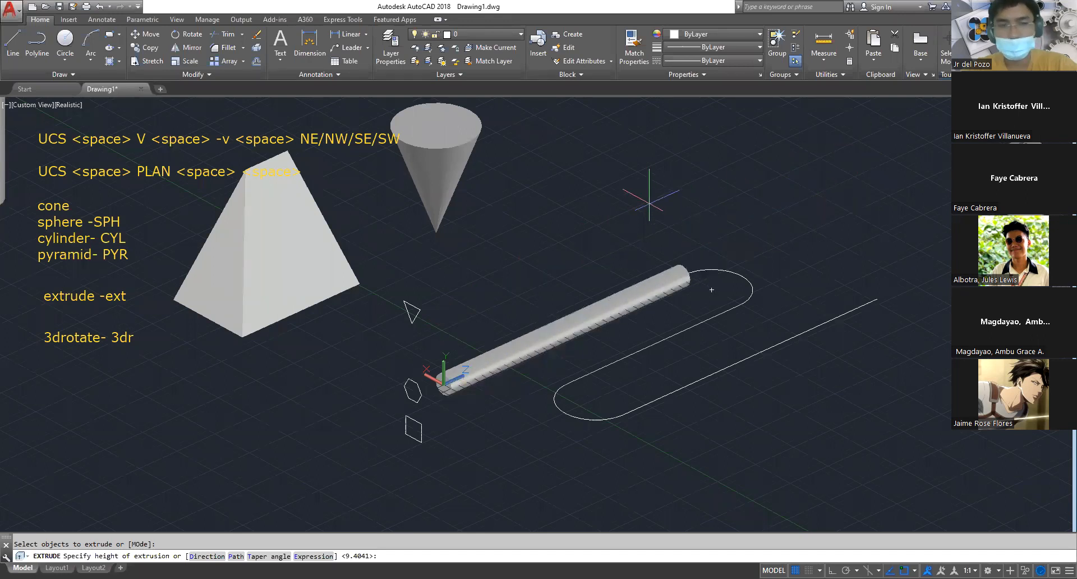
text(p)
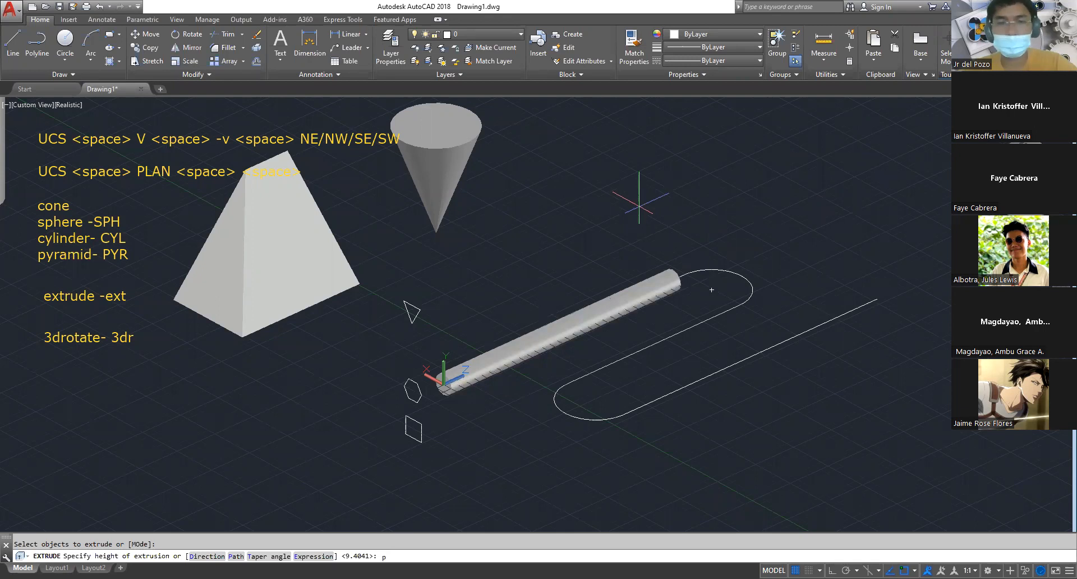
key(Return)
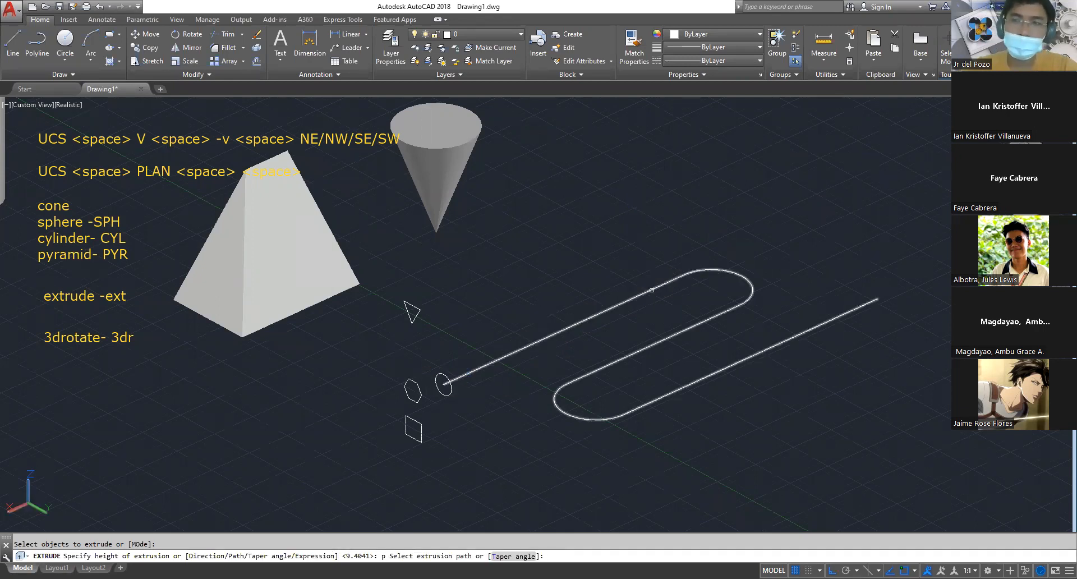
click(651, 290)
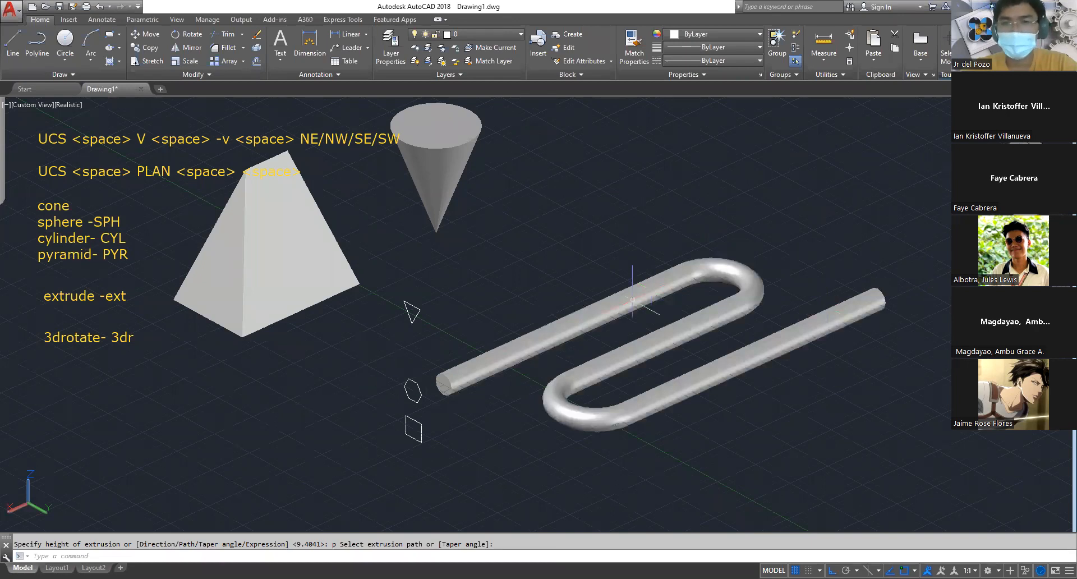
Undo the circle's extrusion along the S-shaped polyline
click(727, 261)
key(Escape)
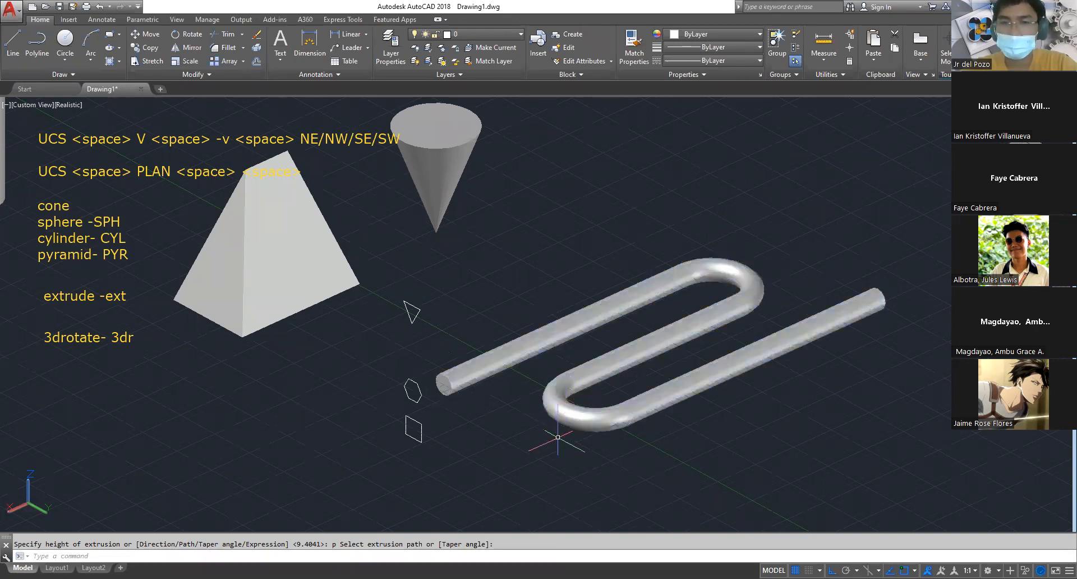
click(754, 351)
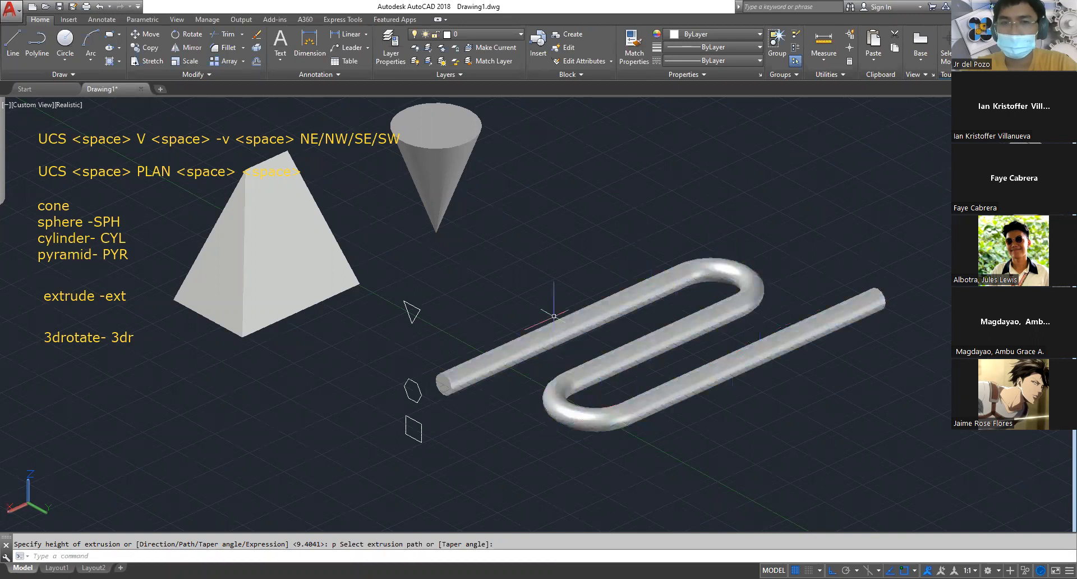
click(758, 297)
key(ctrl+z)
key(Escape)
Copy the S-shaped polyline to an empty area in front of the original
text(co)
key(space)
click(543, 362)
click(528, 306)
key(space)
click(528, 306)
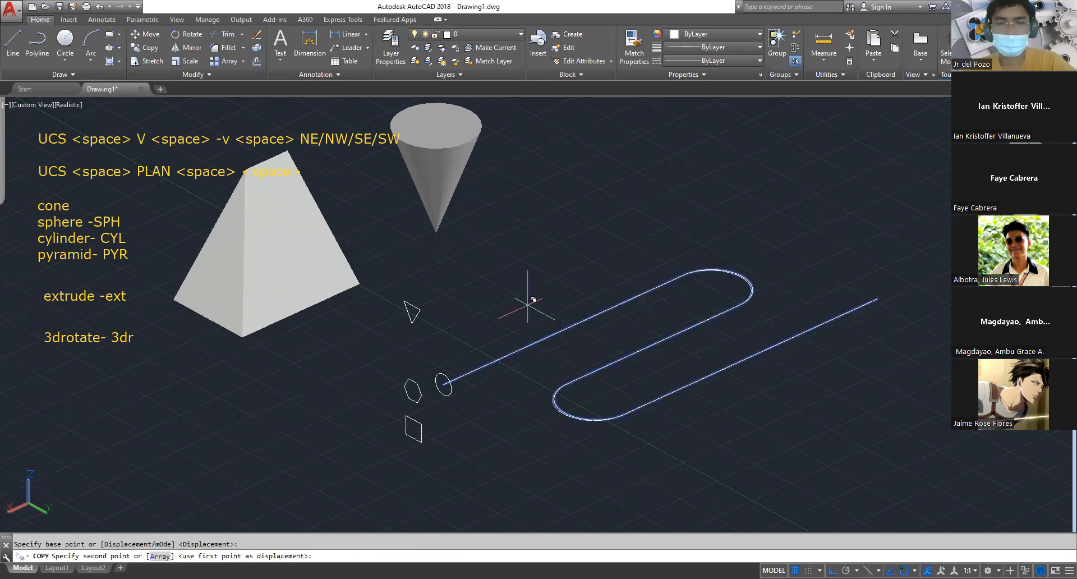
click(743, 423)
key(space)
text(ext)
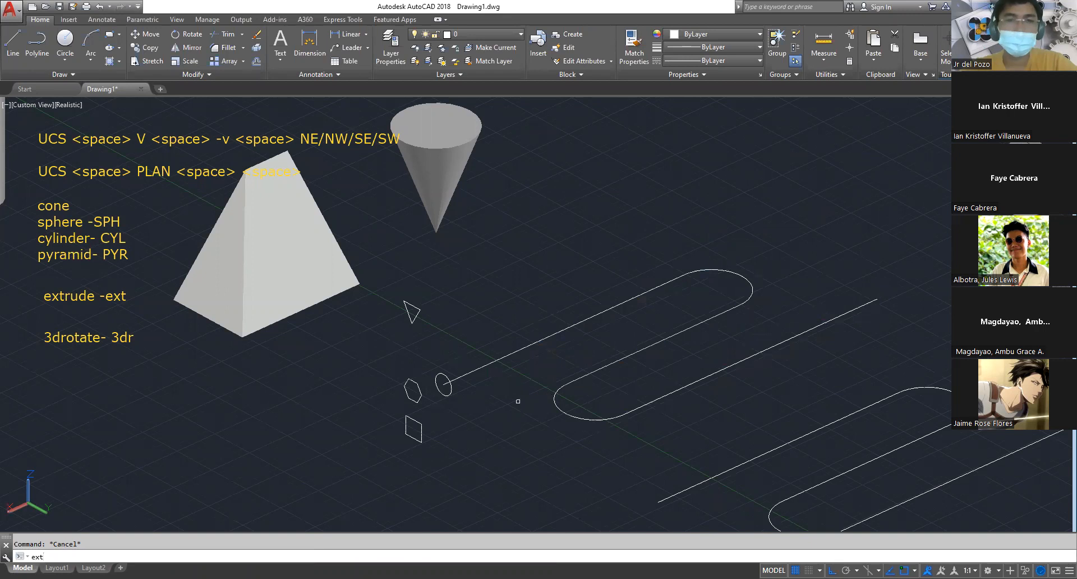
key(space)
click(448, 391)
click(447, 387)
key(space)
key(Escape)
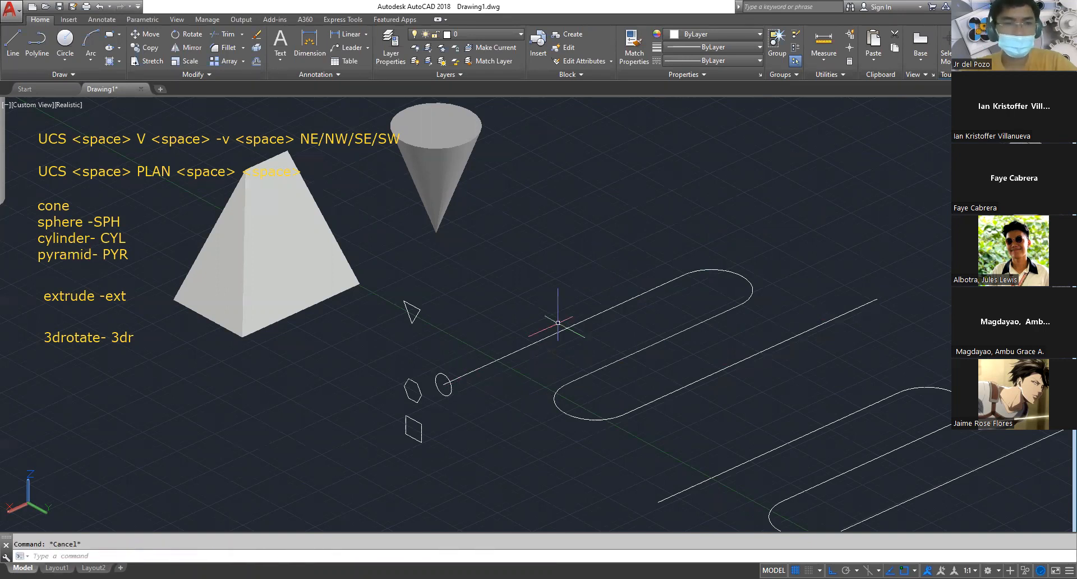
Extrude the circle at the original S-shaped polyline's end into a round tube with the Path option
text(ext)
key(space)
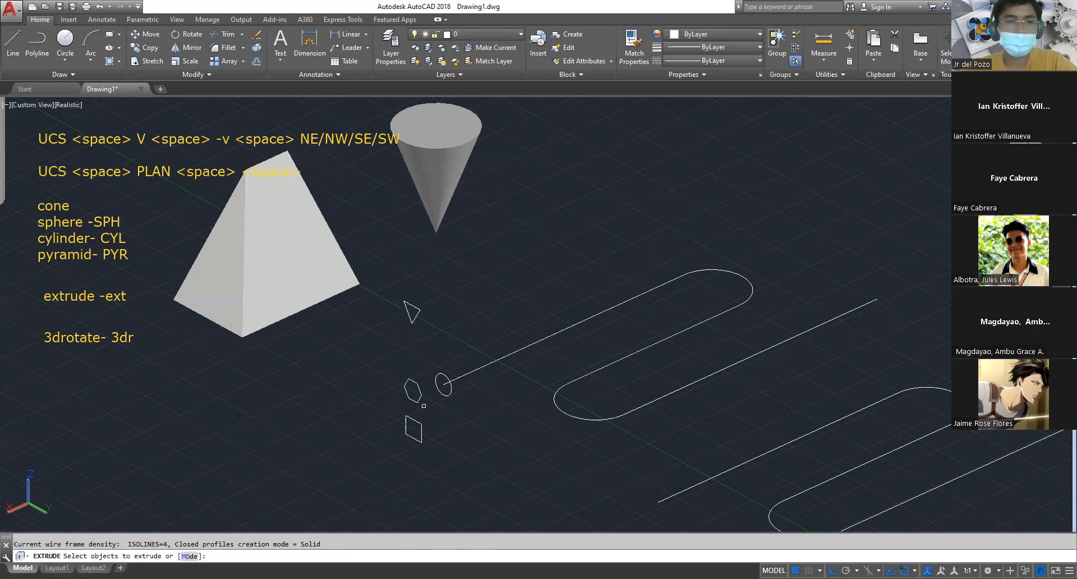
click(452, 391)
key(space)
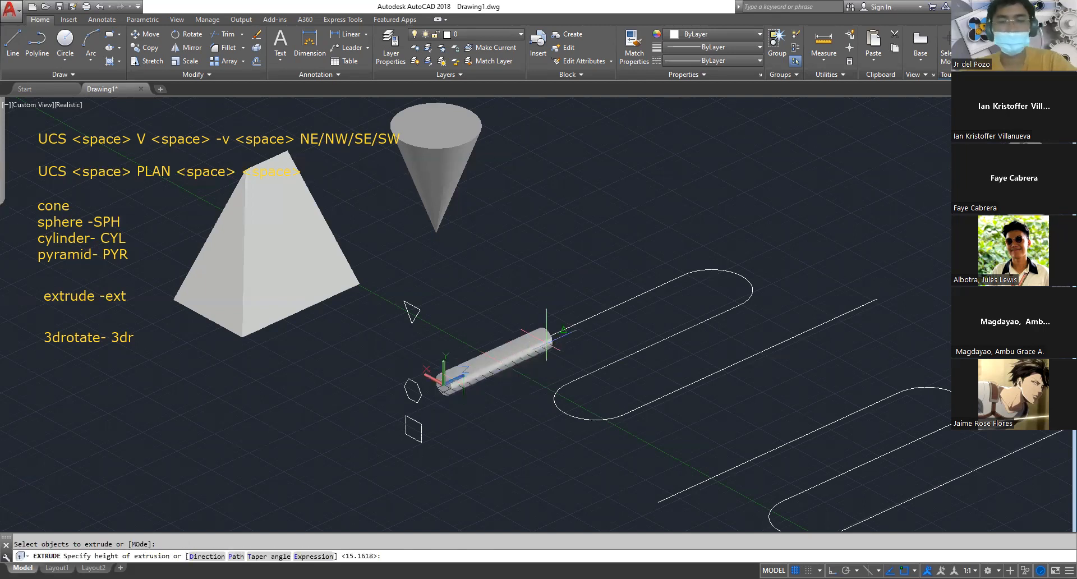
key(space)
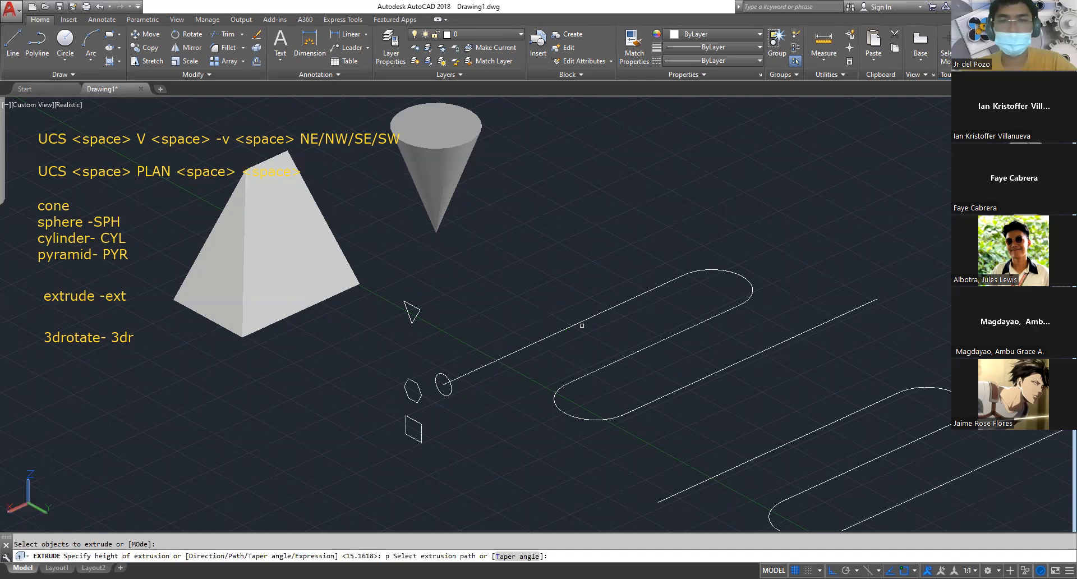
click(579, 323)
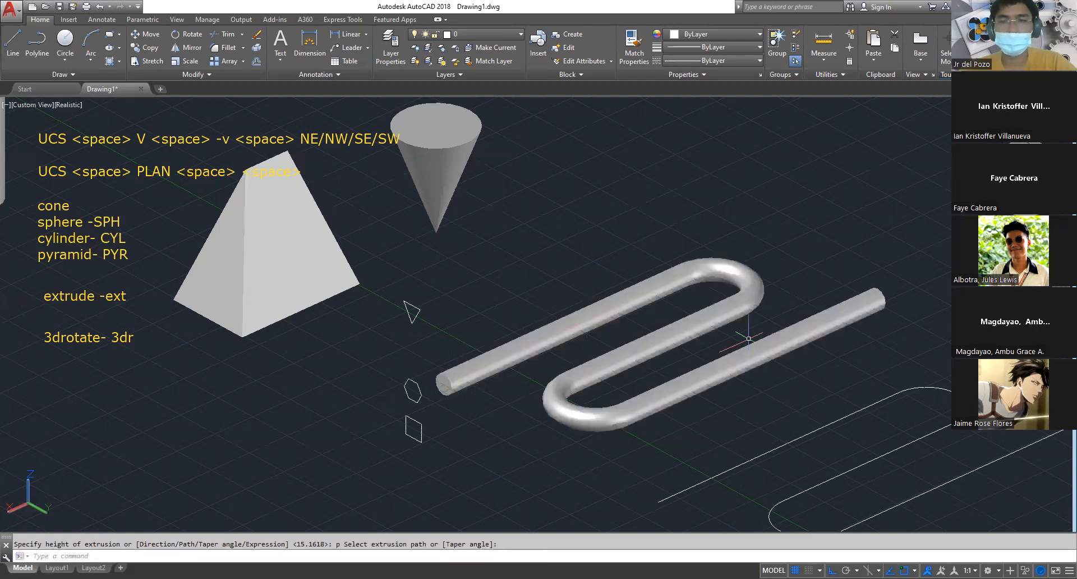
Move the triangle onto the copied polyline's open end, using the mid-between-two-points snap (m2p) for its base point
scroll(742, 342, down, 2)
middle_drag(742, 341, 633, 261)
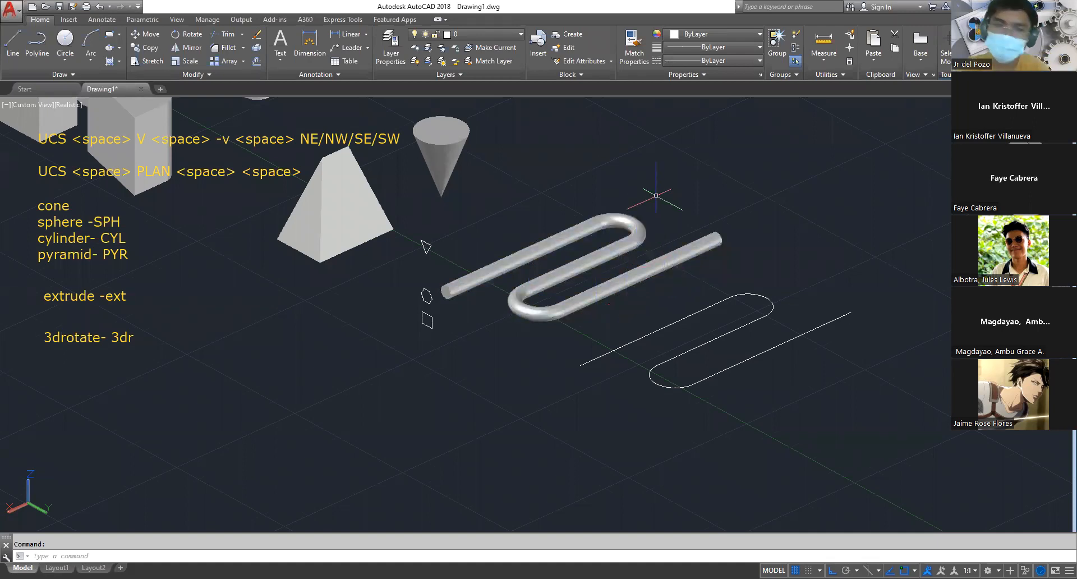
mouse_move(642, 273)
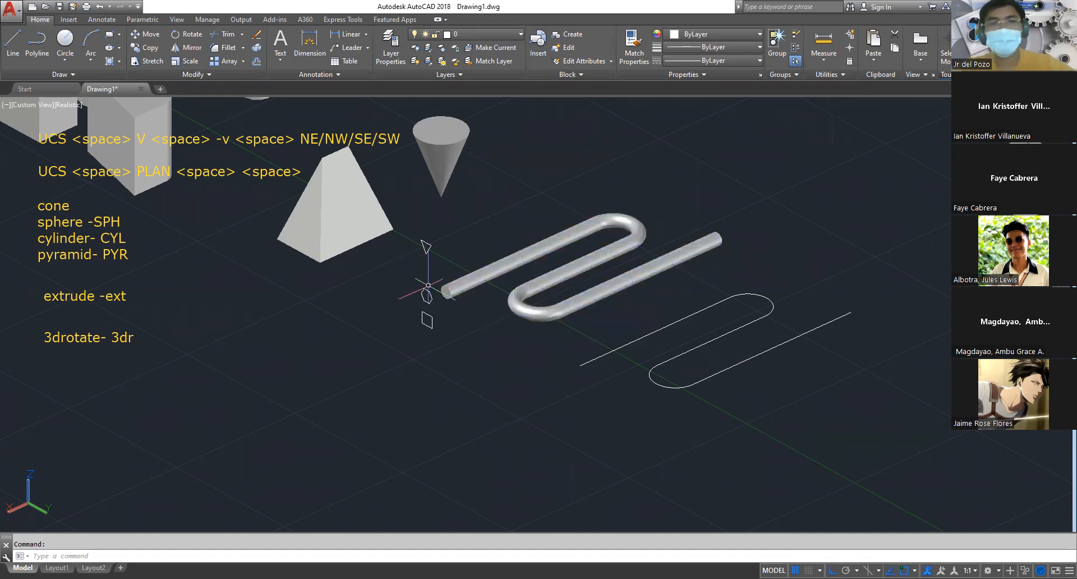
scroll(432, 273, up, 3)
key(Escape)
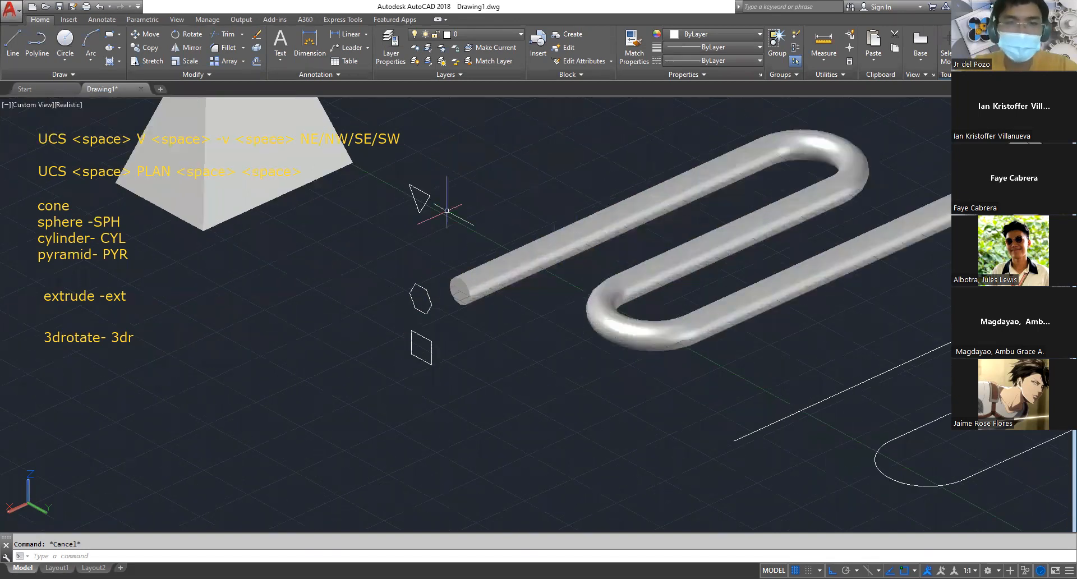
text(m)
key(space)
click(420, 191)
key(space)
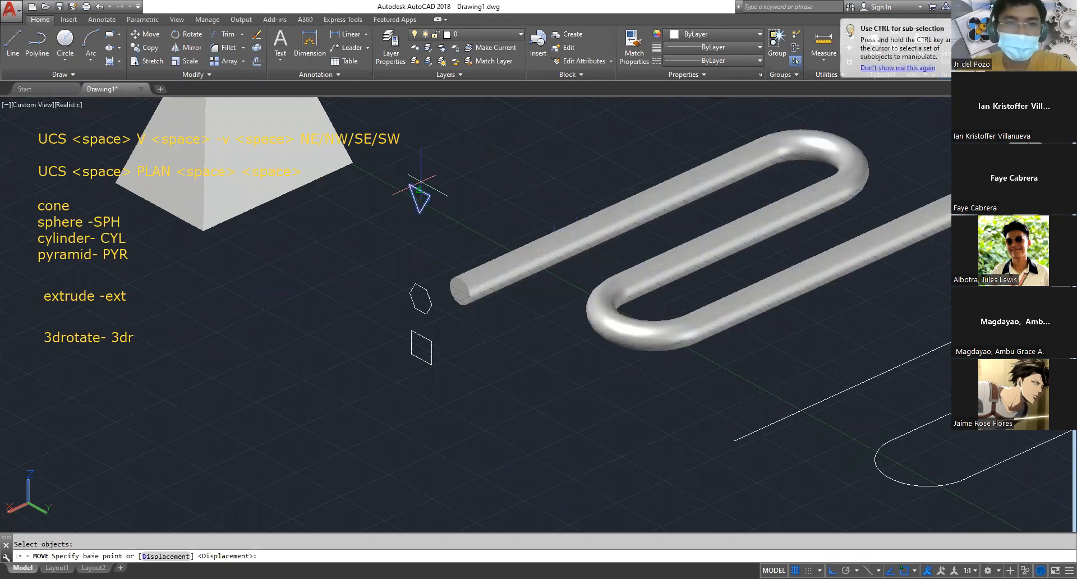
text(m2p)
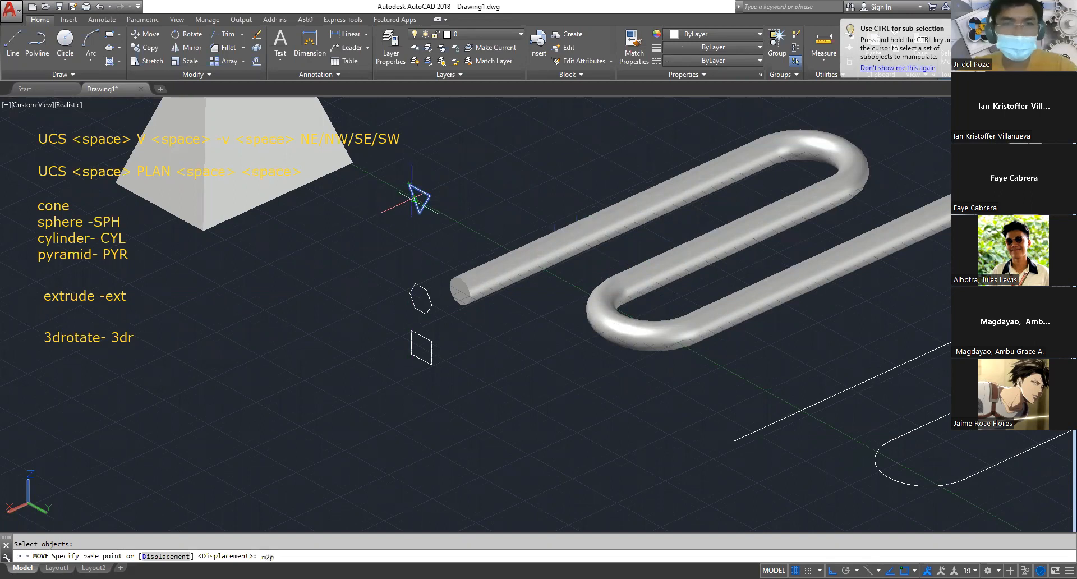
key(space)
click(412, 199)
click(425, 204)
middle_drag(675, 342, 451, 244)
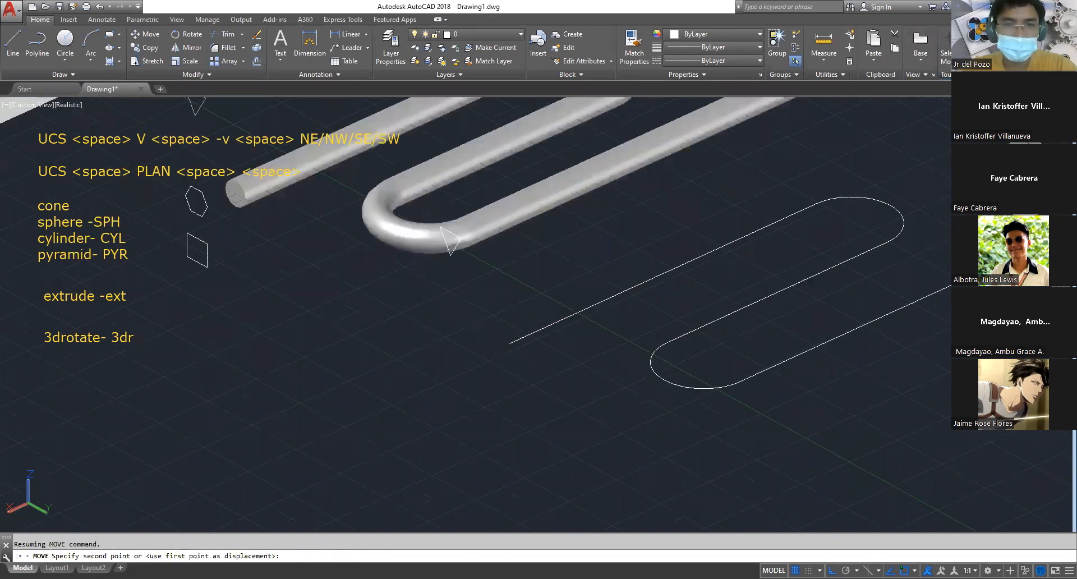
key(Escape)
Copy the S-shaped polyline with the triangle at its end to an empty area in front of it, leaving the triangle out
scroll(576, 337, down, 3)
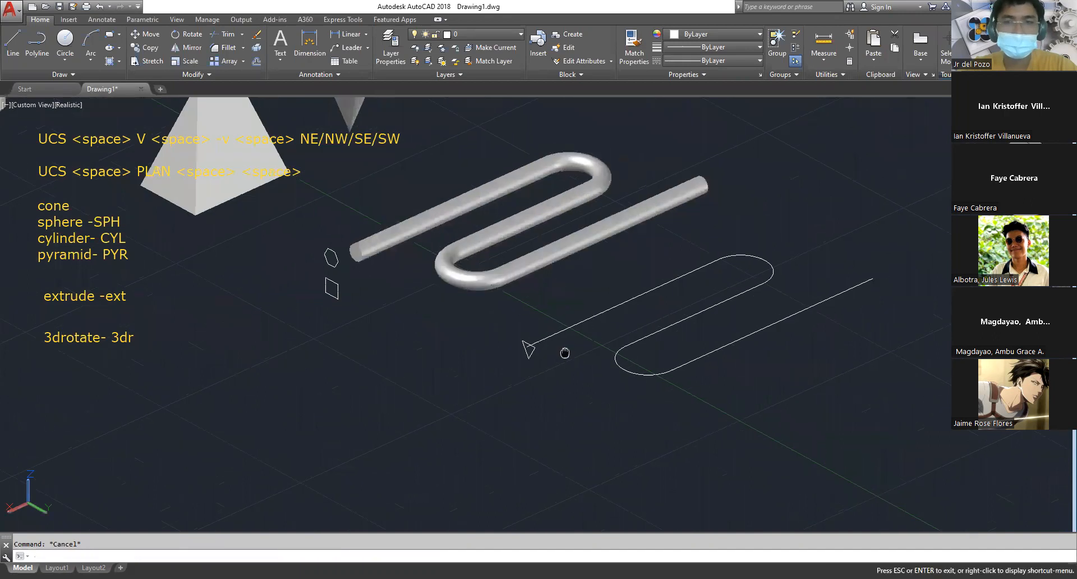
text(co)
key(space)
mouse_move(594, 378)
mouse_down()
mouse_move(571, 329)
mouse_move(571, 400)
mouse_up()
key(space)
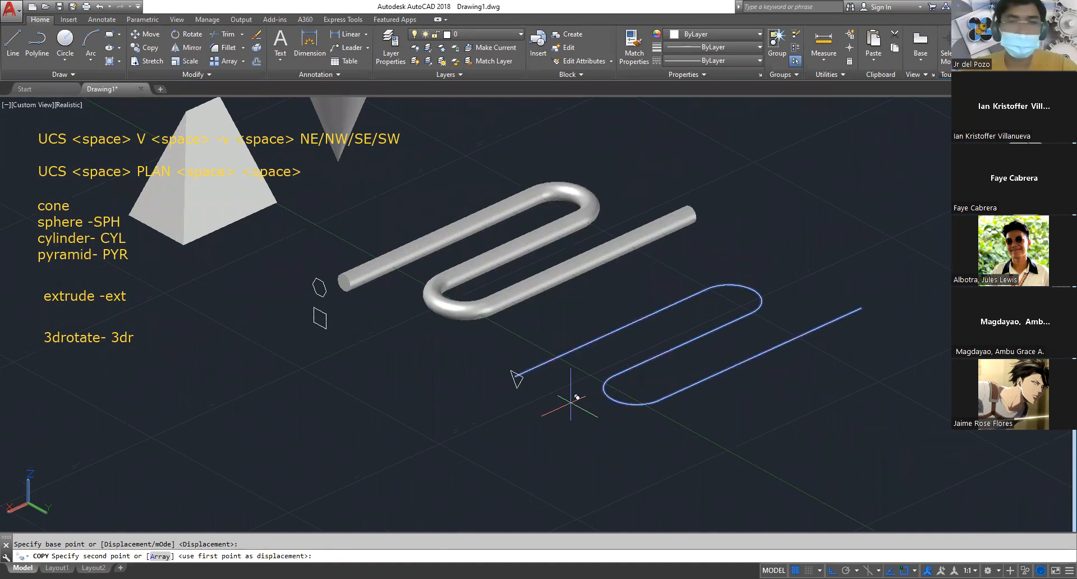
scroll(570, 400, up, 2)
key(Escape)
Extrude the triangle along its S-shaped polyline with the Path option
text(ext)
key(space)
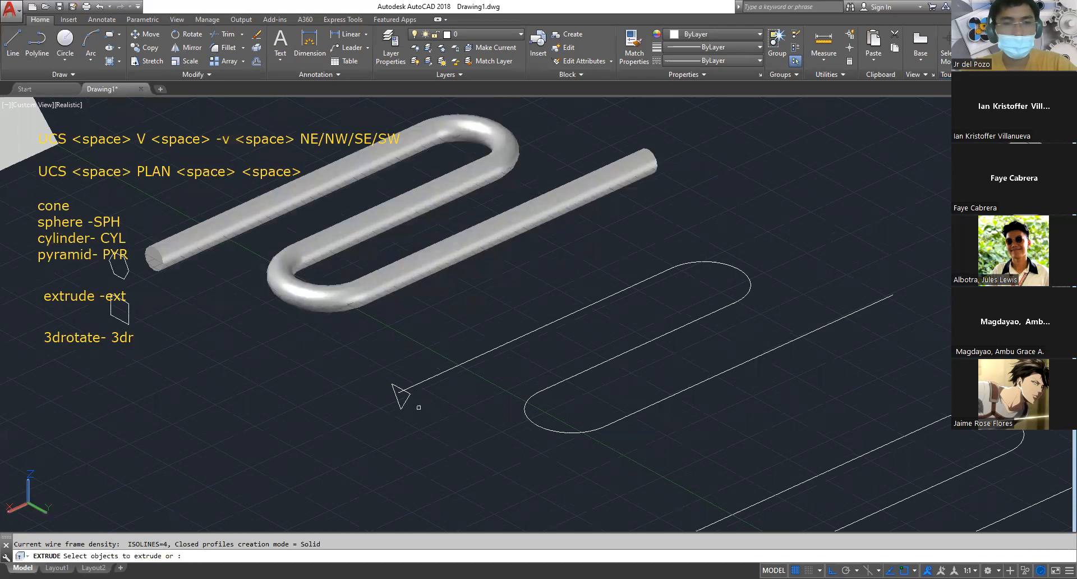
click(395, 388)
key(space)
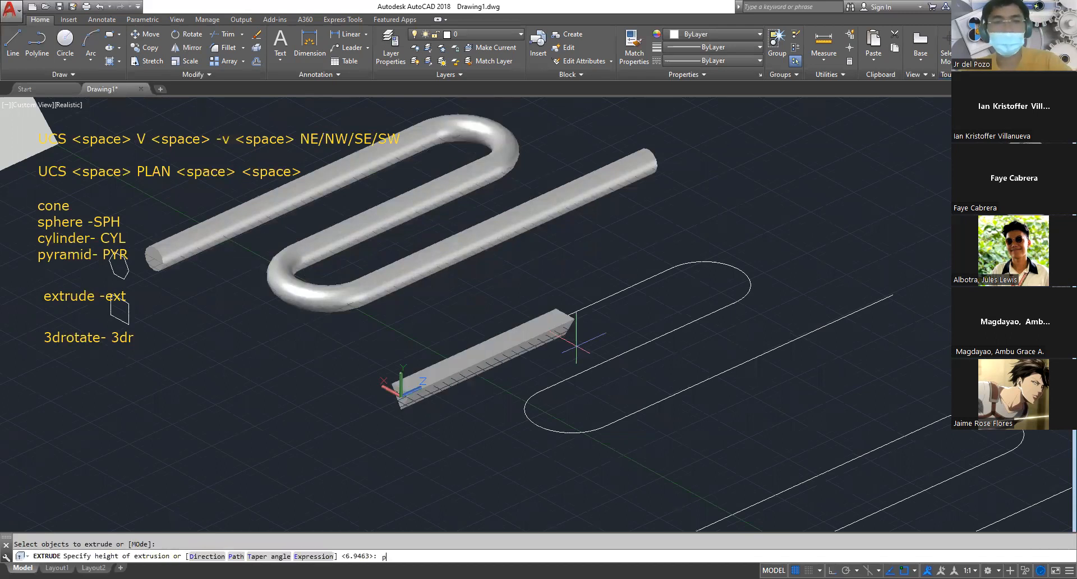
text(p)
key(space)
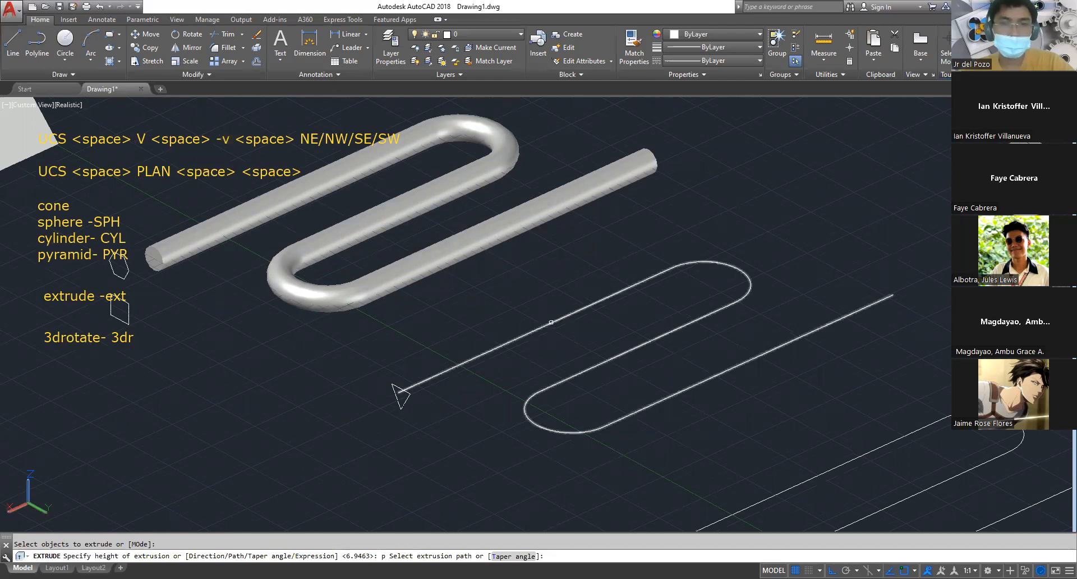
click(551, 322)
key(Escape)
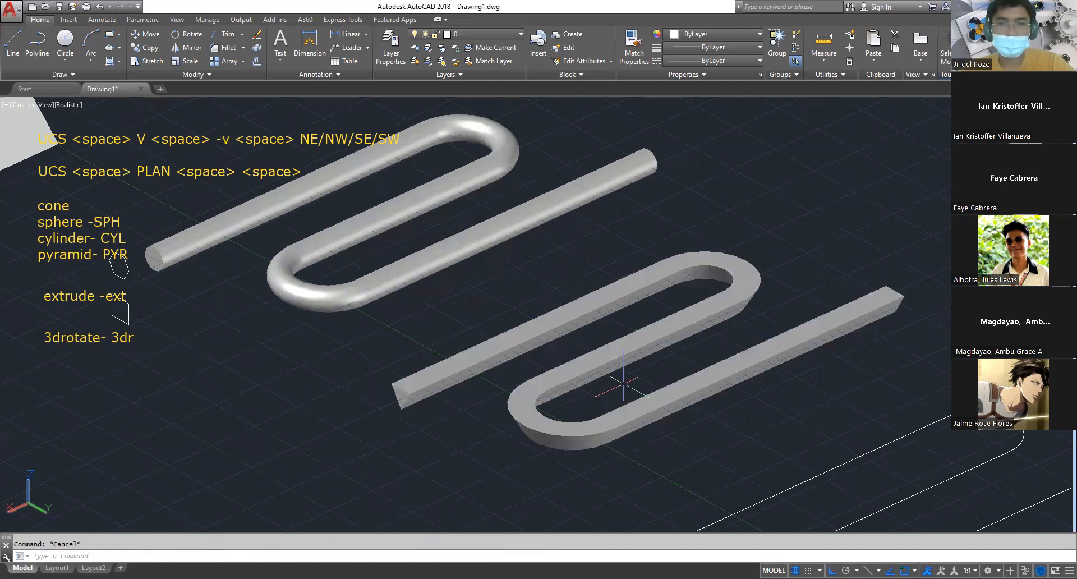
Move the hexagon onto the open end of the next S-shaped polyline copy, using m2p to define its base point
shift+middle_drag(613, 395, 638, 460)
shift+middle_drag(623, 361, 627, 414)
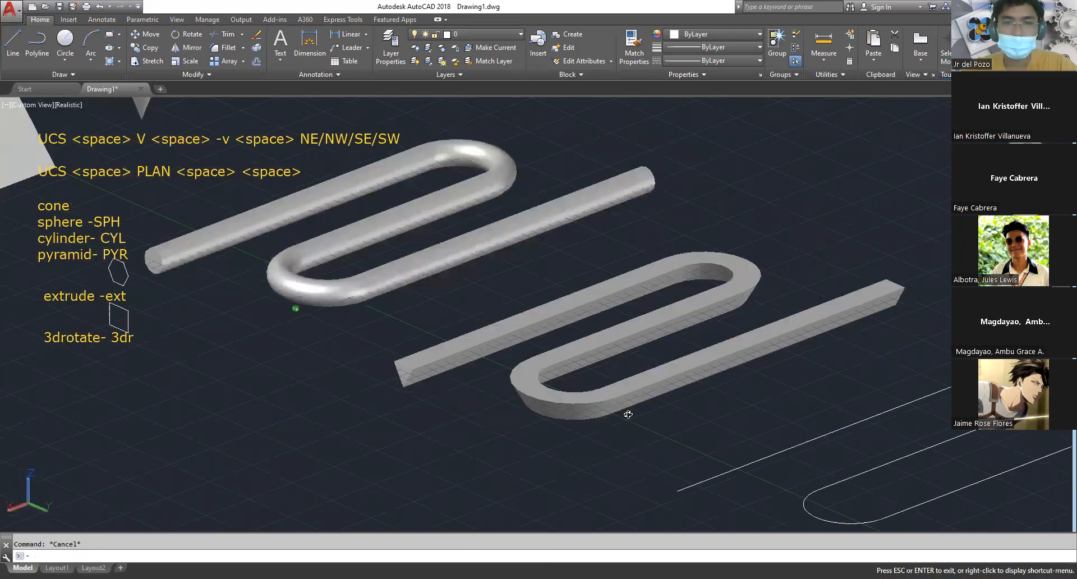
shift+middle_drag(627, 464, 627, 440)
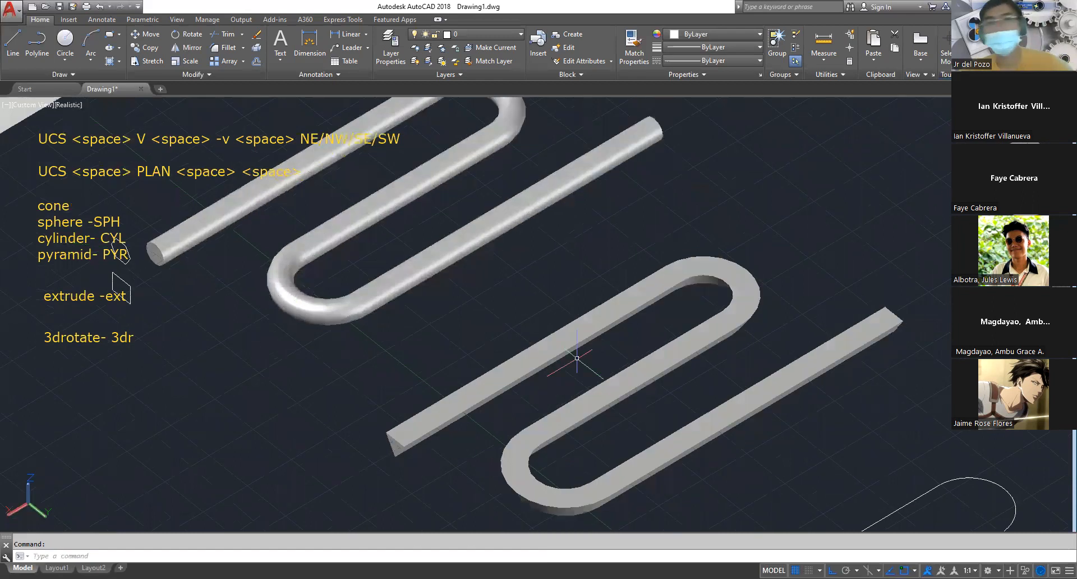
click(603, 326)
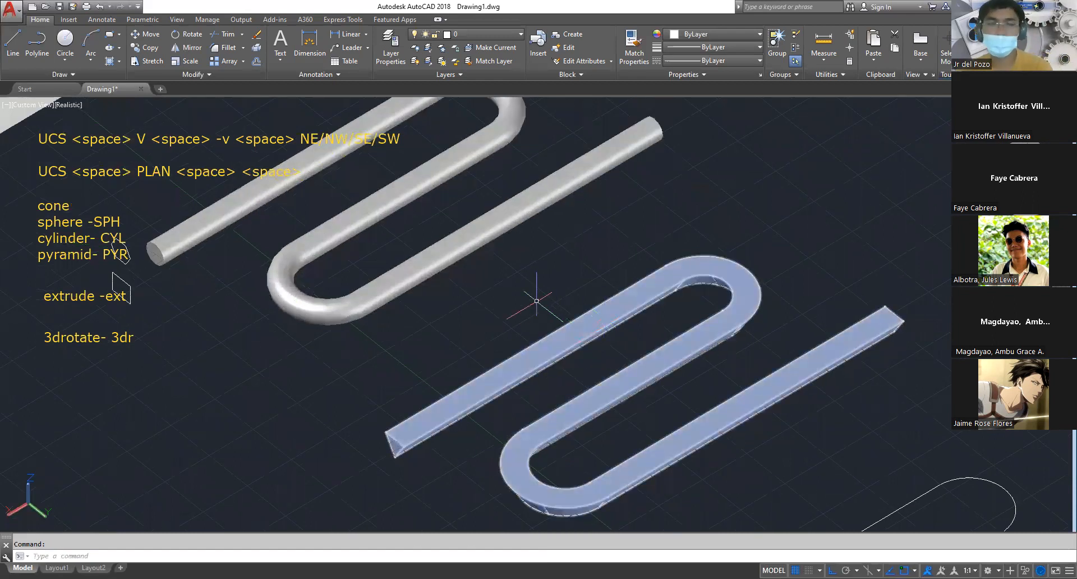
scroll(503, 305, down, 3)
scroll(261, 273, up, 6)
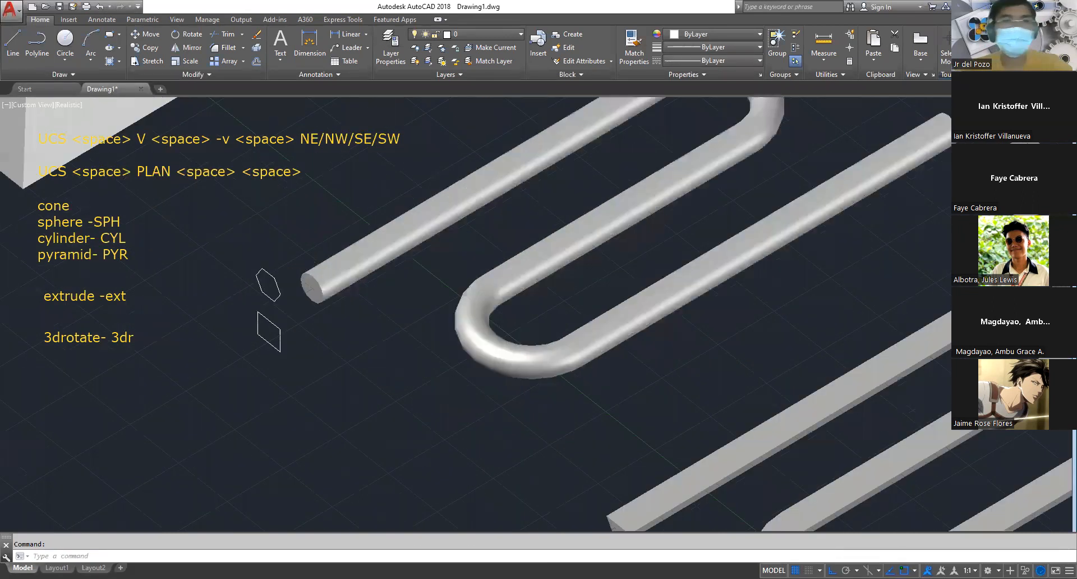
key(Escape)
text(m)
key(space)
click(321, 305)
click(300, 270)
key(space)
text(m)
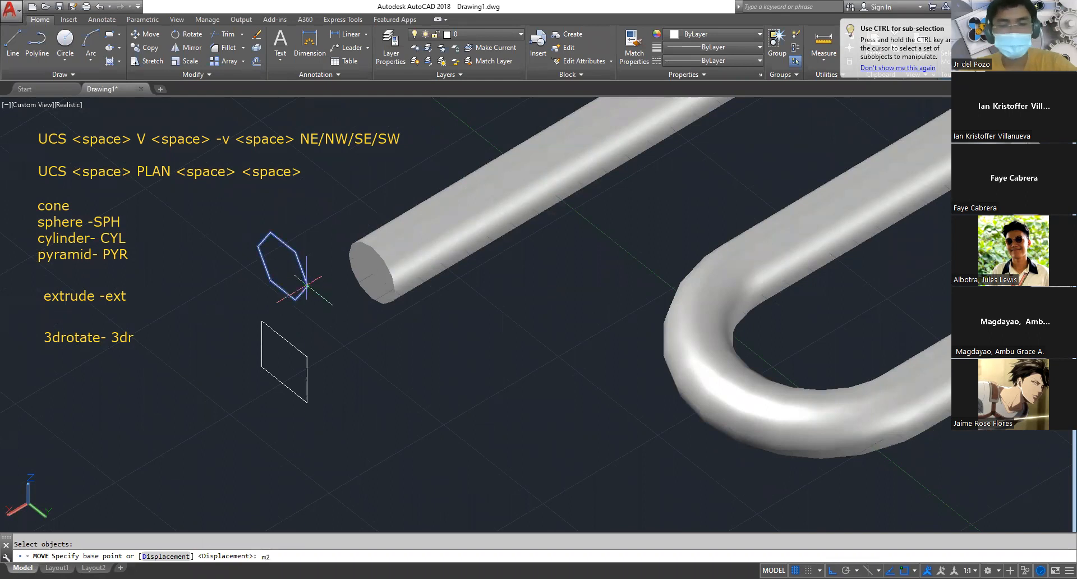
text(2p)
key(space)
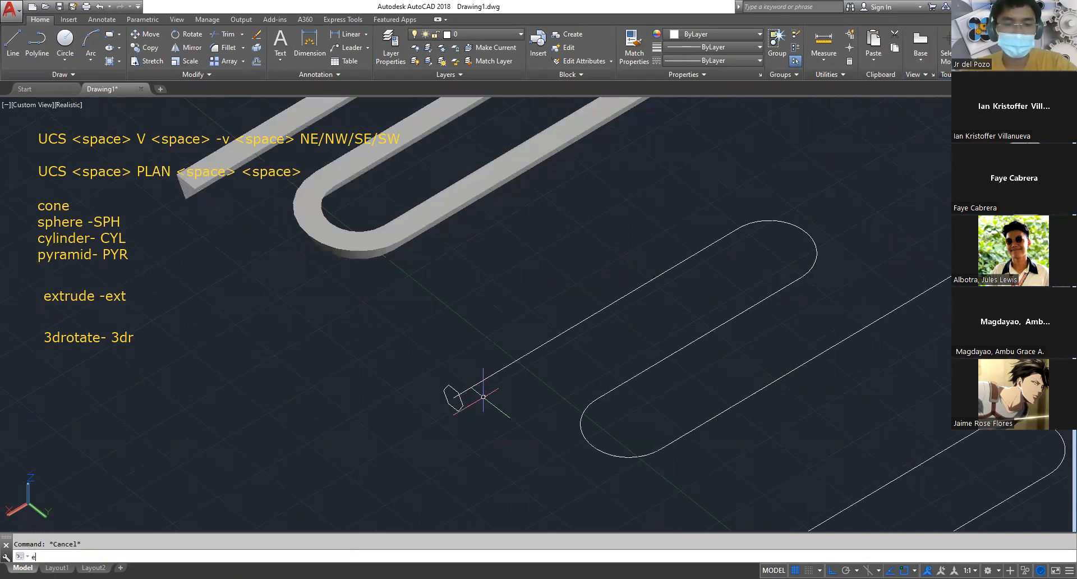
Extrude the hexagon along its S-shaped polyline with the Path option
text(xt)
key(space)
click(459, 399)
key(space)
text(p)
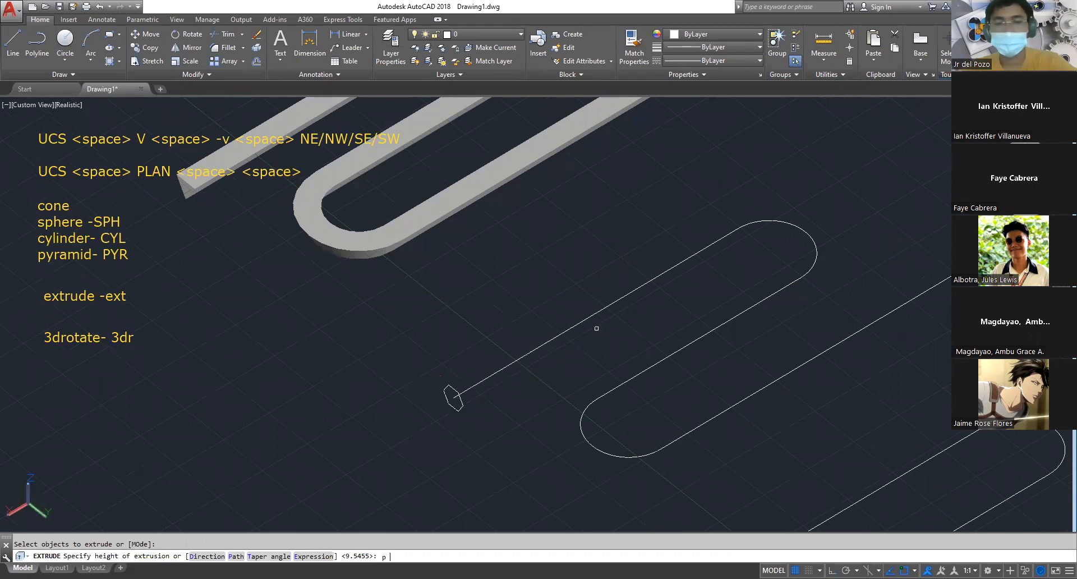
key(space)
click(584, 322)
key(space)
key(Escape)
shift+middle_drag(564, 405, 415, 450)
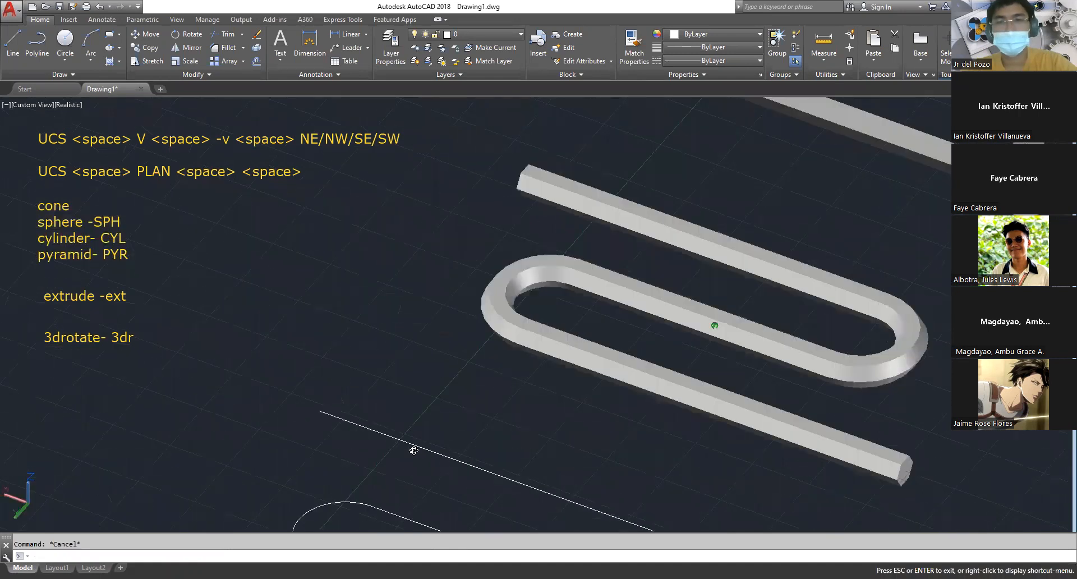
scroll(577, 406, down, 8)
key(Escape)
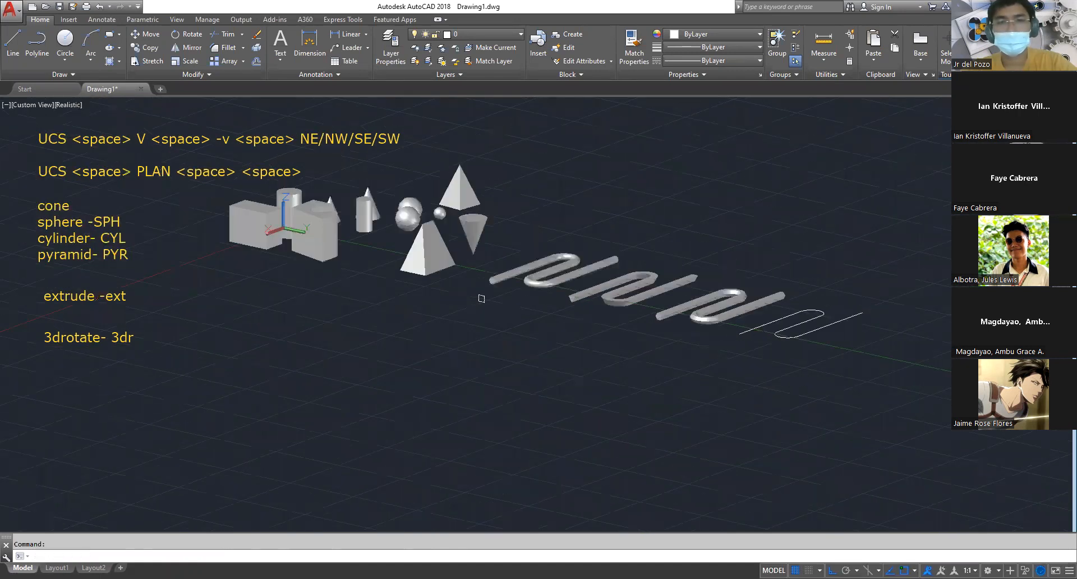
scroll(481, 298, up, 3)
text(ext)
key(space)
drag(460, 311, 447, 315)
click(447, 314)
click(464, 310)
click(458, 301)
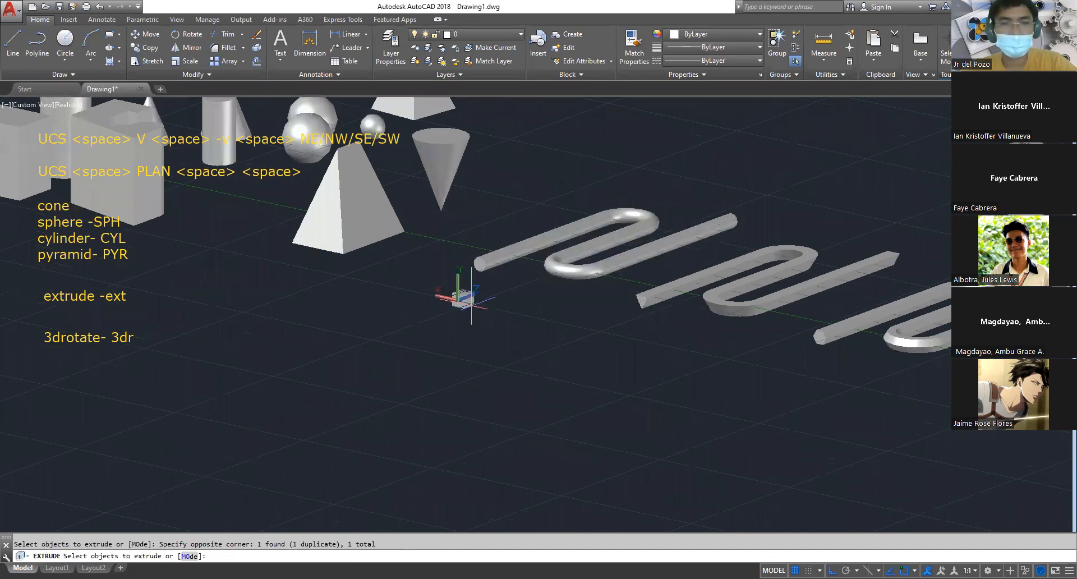
key(space)
scroll(459, 301, up, 3)
key(Escape)
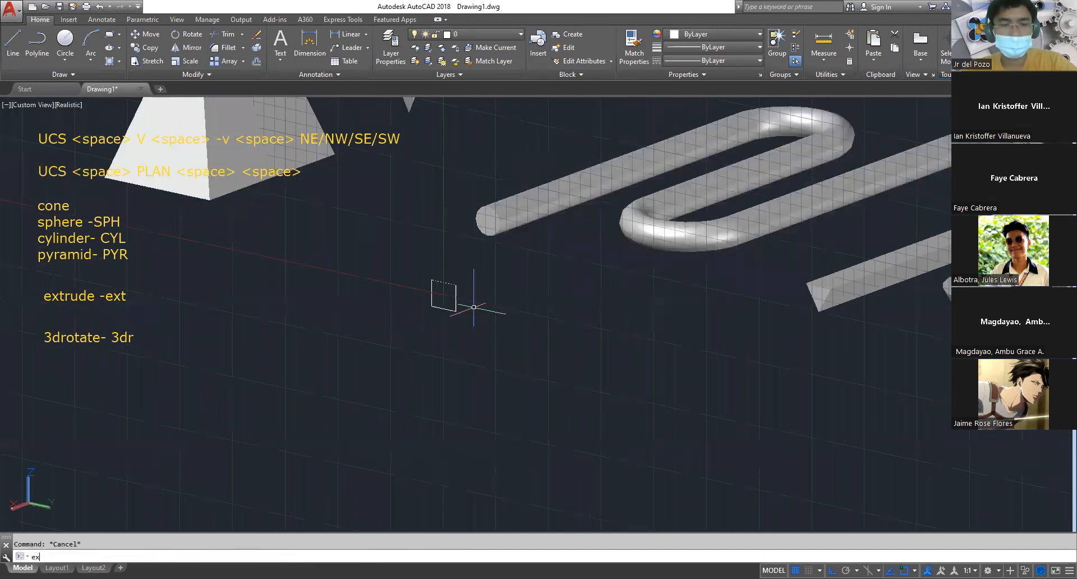
key(space)
click(465, 316)
click(436, 266)
key(space)
key(Escape)
Move the rectangle to an empty spot near the last S-shaped polyline, using m2p on opposite corners for its base point
text(m)
key(space)
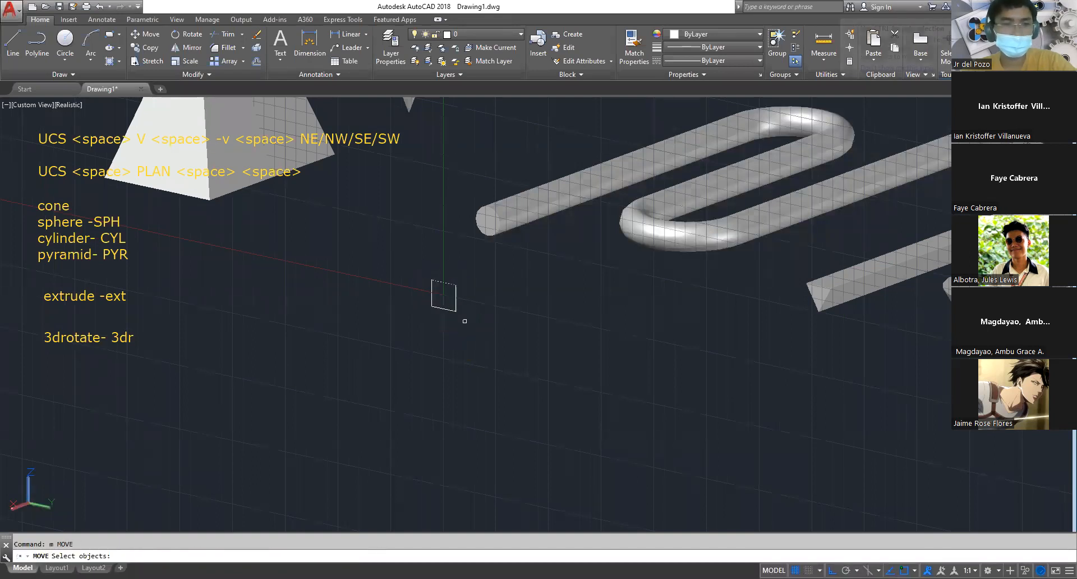
key(Escape)
text(m)
key(space)
click(459, 296)
click(456, 295)
key(space)
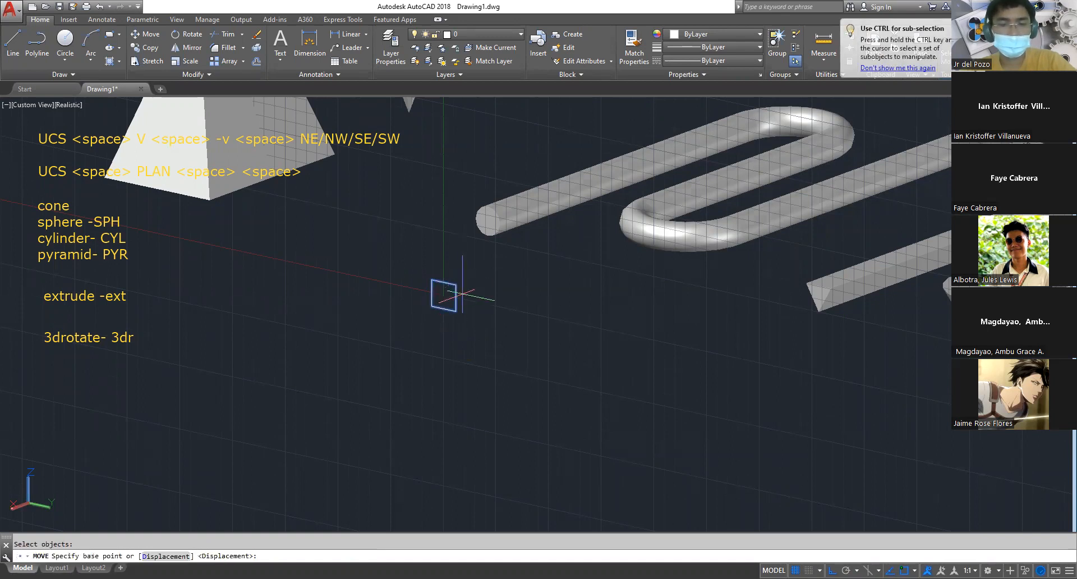
text(m2p)
key(space)
click(456, 312)
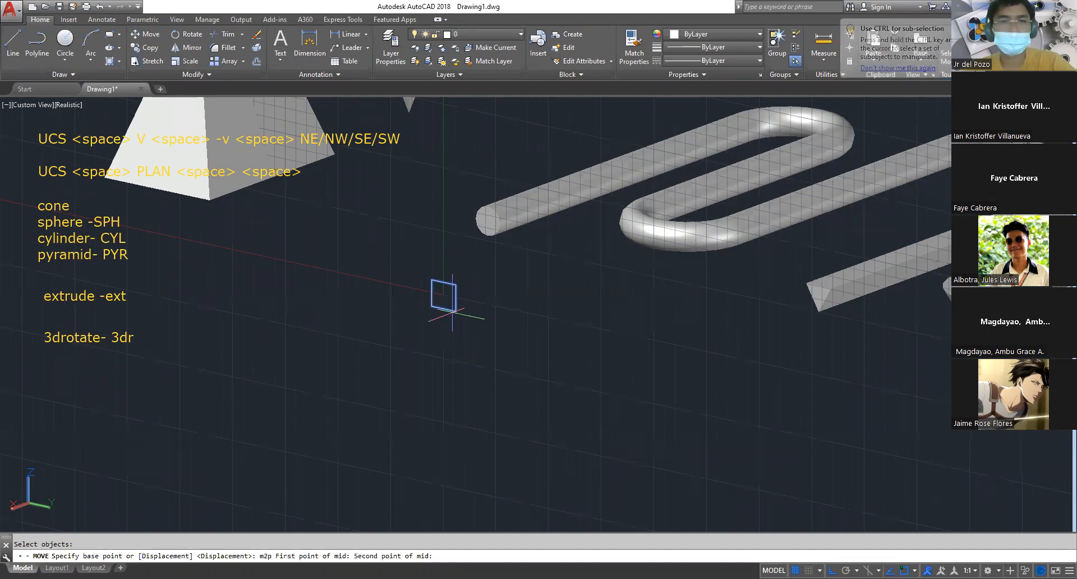
click(432, 280)
scroll(489, 312, down, 5)
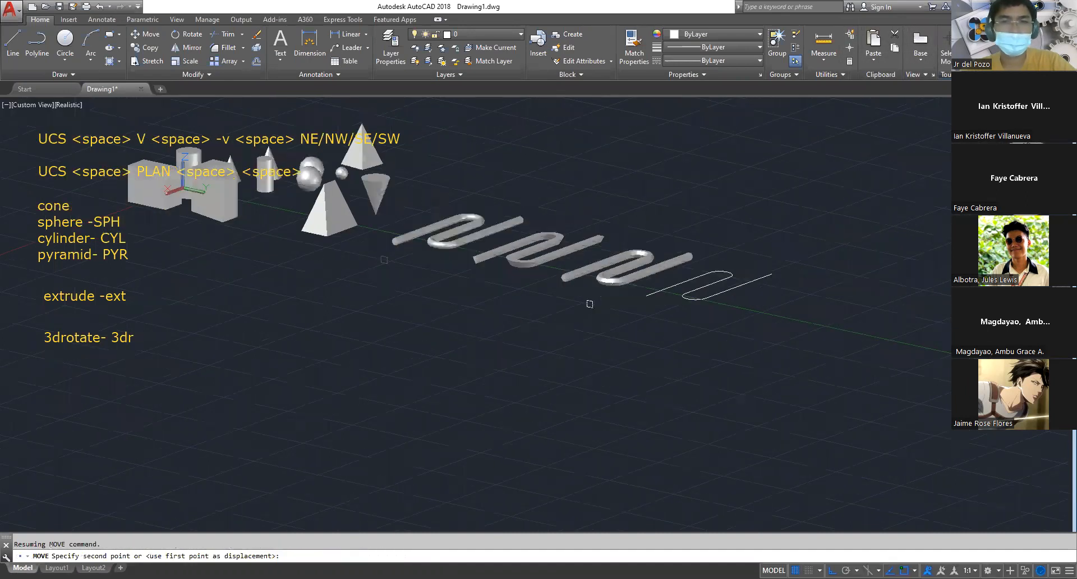
scroll(589, 304, up, 3)
click(572, 299)
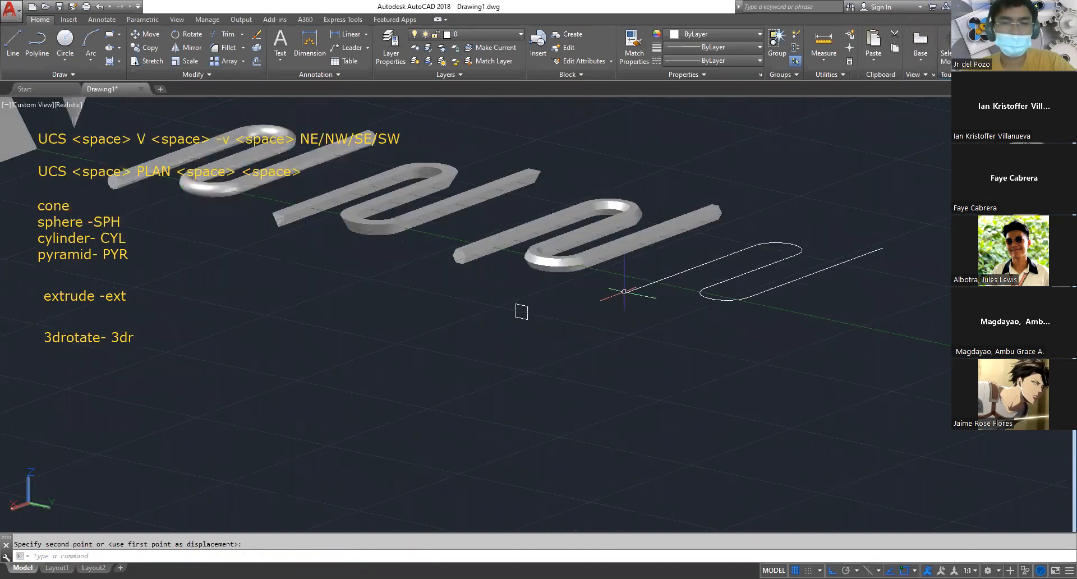
Move the rectangle by its m2p centre onto the open end of the last S-shaped polyline
middle_drag(625, 293, 581, 359)
scroll(557, 357, up, 3)
shift+middle_drag(534, 403, 566, 299)
text(m)
key(space)
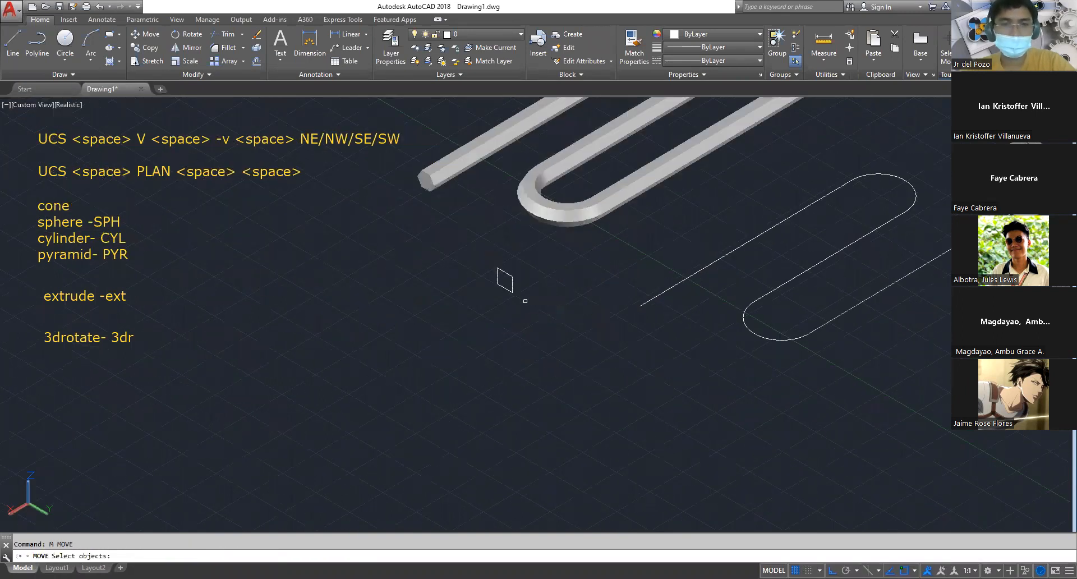
click(525, 300)
click(494, 257)
key(space)
text(m2p)
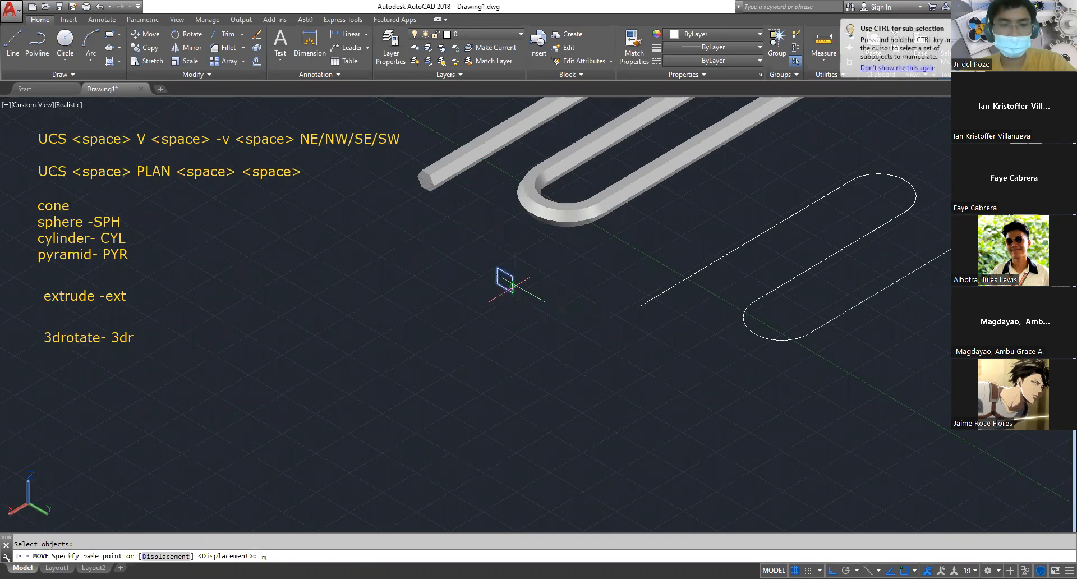
key(space)
click(511, 285)
click(499, 269)
click(642, 304)
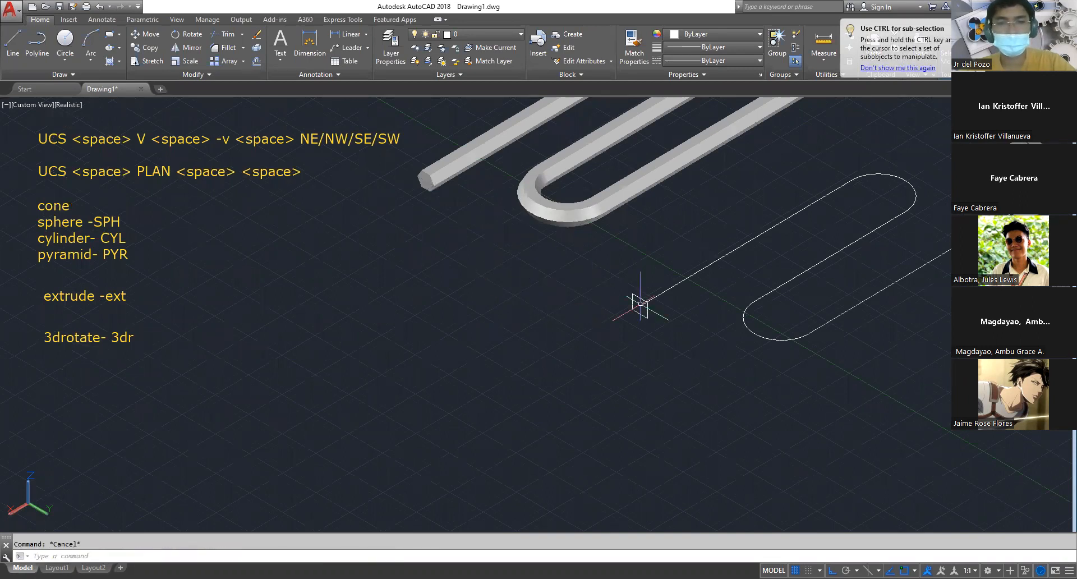
Extrude the rectangle along its S-shaped polyline with the Path option
text(ext)
key(space)
click(643, 309)
key(space)
text(p)
key(space)
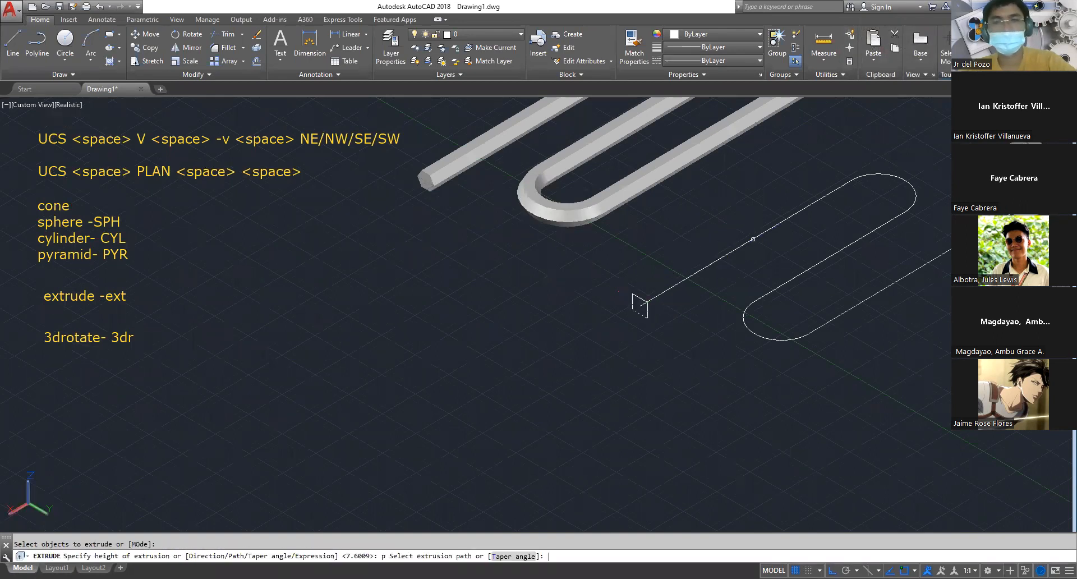
click(753, 234)
key(space)
scroll(557, 335, down, 2)
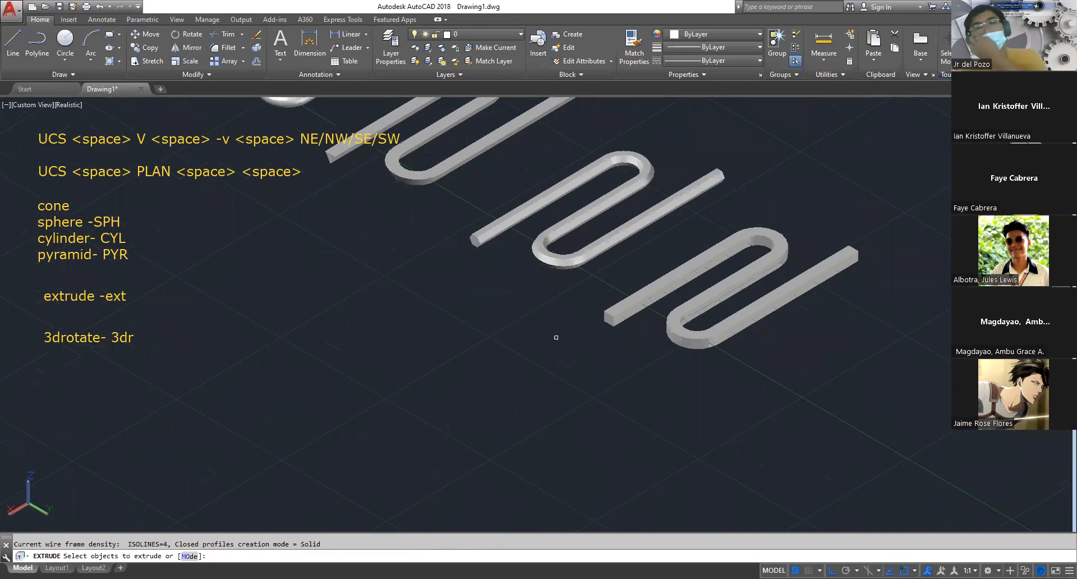
key(Escape)
Examine the four swept S-shaped solids and compare their circle, triangle, hexagon and rectangle cross-sections
shift+middle_drag(673, 335, 678, 308)
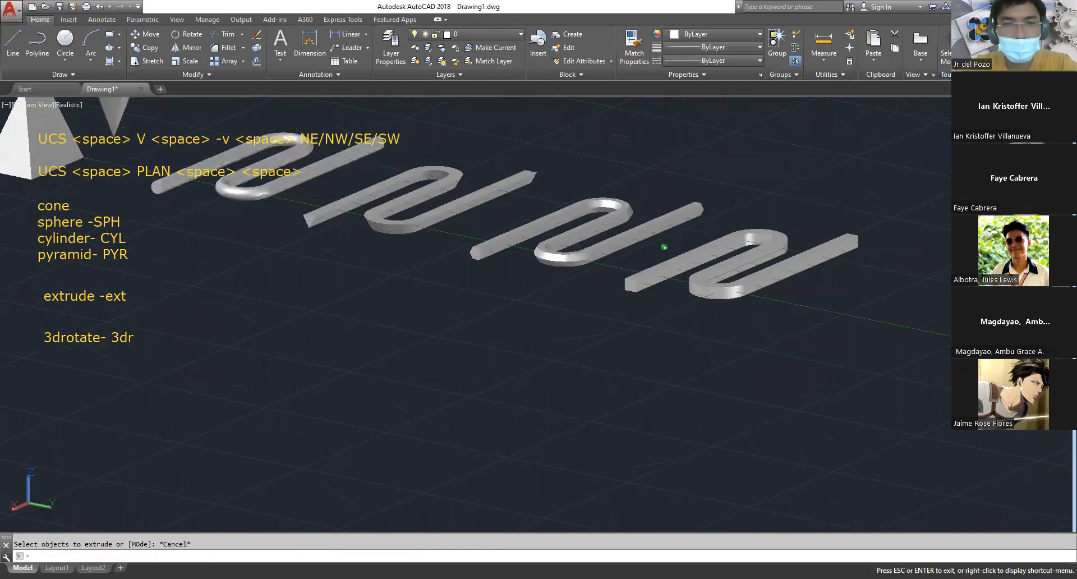
scroll(496, 213, up, 4)
middle_drag(501, 270, 609, 303)
scroll(397, 252, down, 5)
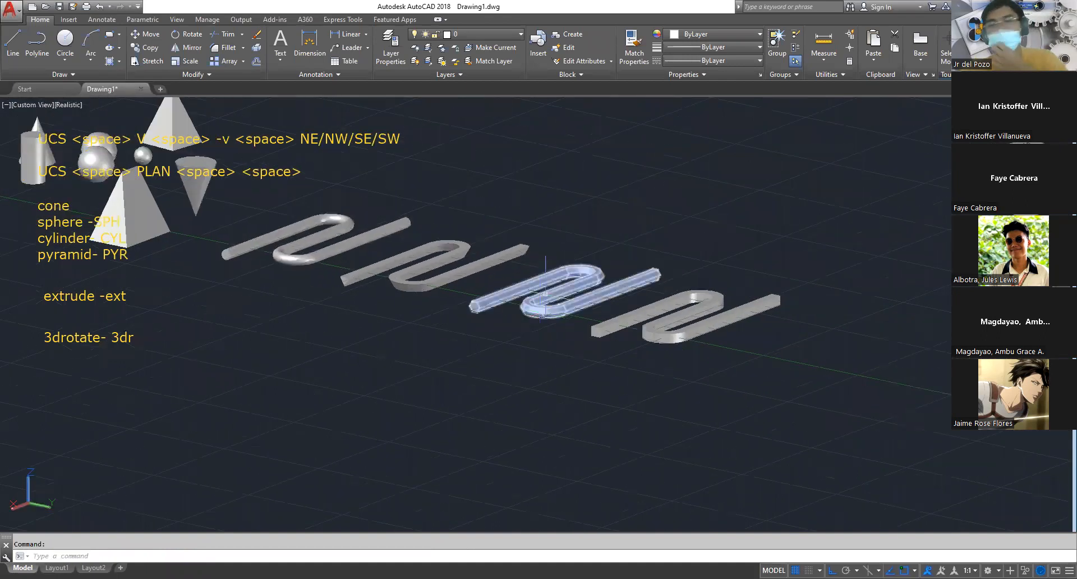
scroll(514, 250, up, 4)
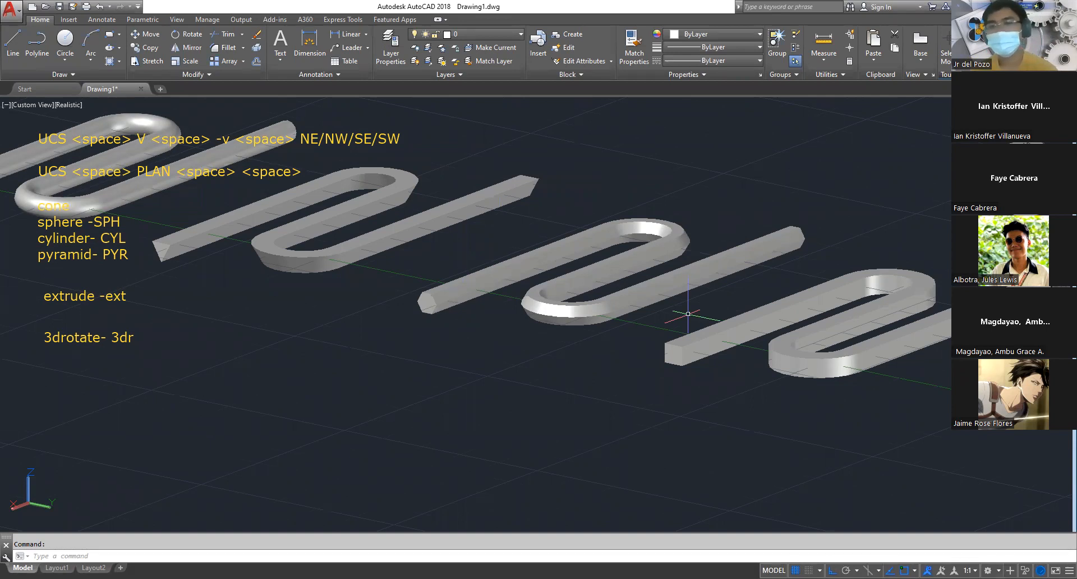
key(Escape)
scroll(590, 354, down, 5)
shift+middle_drag(588, 407, 561, 468)
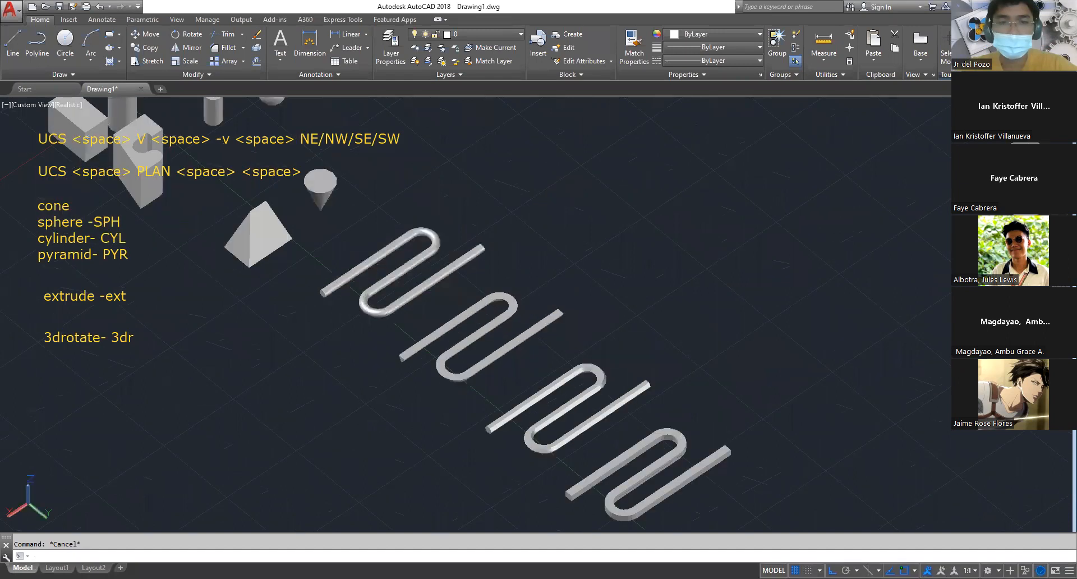
Draw a long straight line in the empty area behind the swept S-shaped solids
scroll(658, 245, up, 2)
text(l)
key(Return)
click(618, 273)
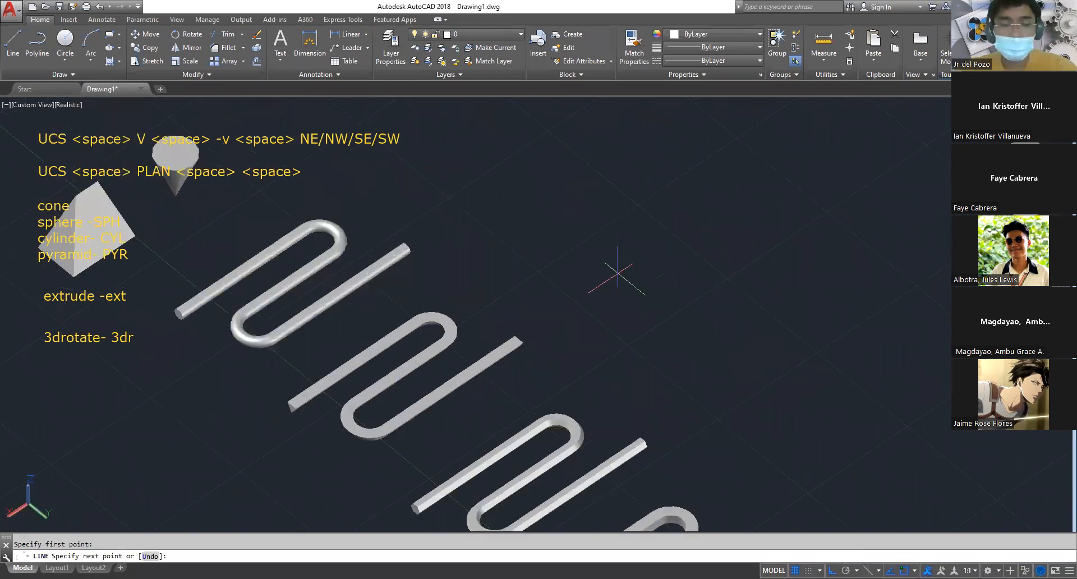
click(741, 190)
key(Escape)
text(a)
key(space)
click(743, 189)
key(Escape)
key(Escape)
text(a)
key(space)
click(744, 189)
key(Escape)
key(Escape)
Draw a three-point arc from the far end of the straight line, curving back like a U-bend
shift+middle_drag(754, 183, 733, 154)
scroll(768, 280, up, 2)
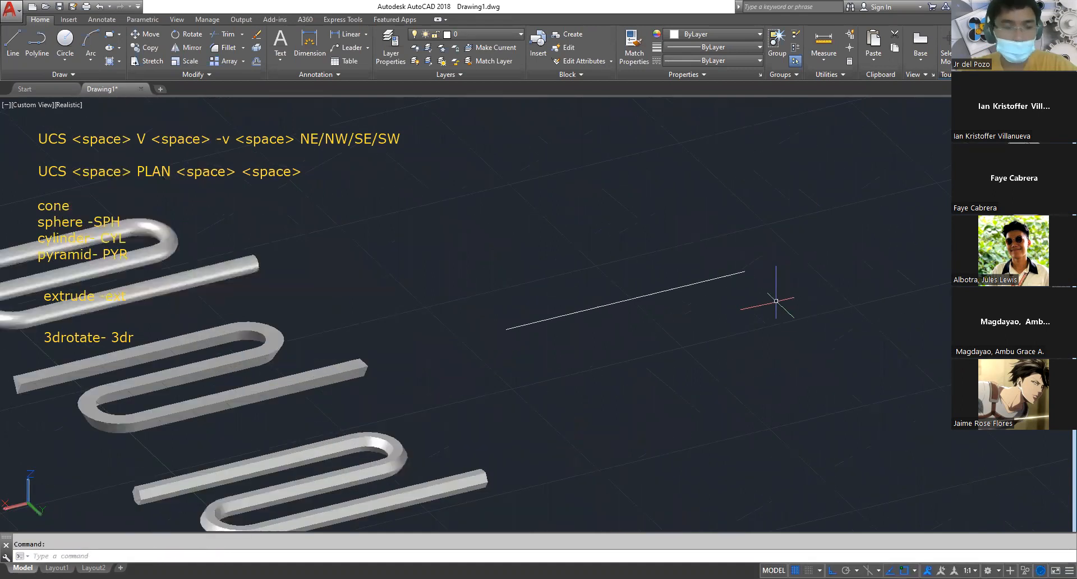
text(a)
key(space)
click(749, 271)
click(823, 269)
click(806, 329)
Draw a shorter straight line from the arc's free end, running back beside the first line
text(l)
key(space)
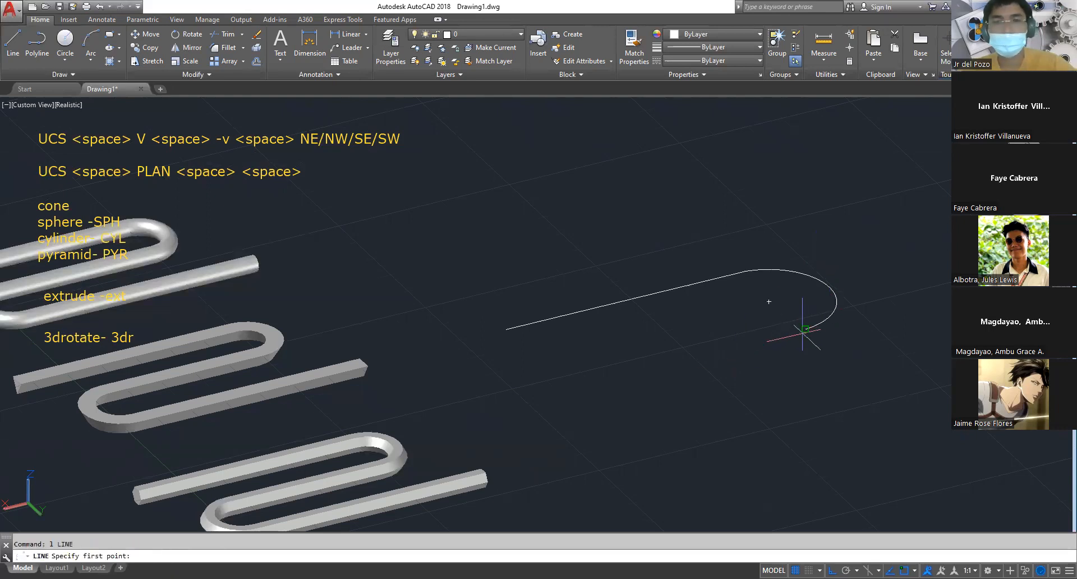
click(801, 330)
click(677, 360)
key(Escape)
key(Escape)
Draw a small circle in the open space between the free ends of the two straight lines
middle_drag(701, 417, 759, 288)
scroll(759, 288, down, 4)
scroll(679, 250, up, 3)
text(c)
key(space)
click(683, 263)
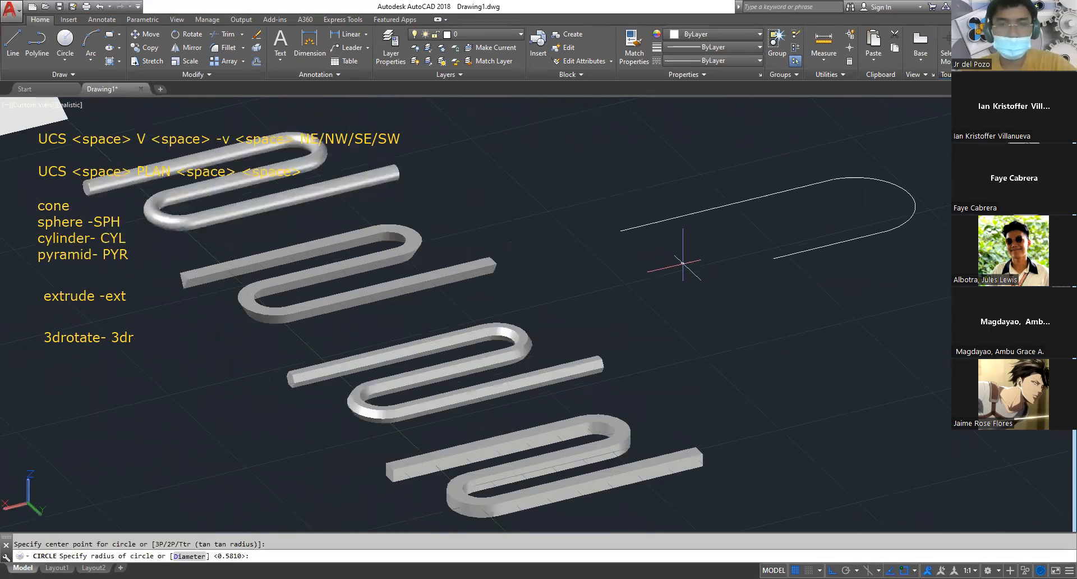
click(695, 274)
Rotate the circle upright with 3D Rotate so that it faces along the straight lines
key(Escape)
text(3ddr)
key(Return)
key(Escape)
text(3dr)
key(Return)
click(689, 269)
key(Return)
click(698, 263)
click(693, 152)
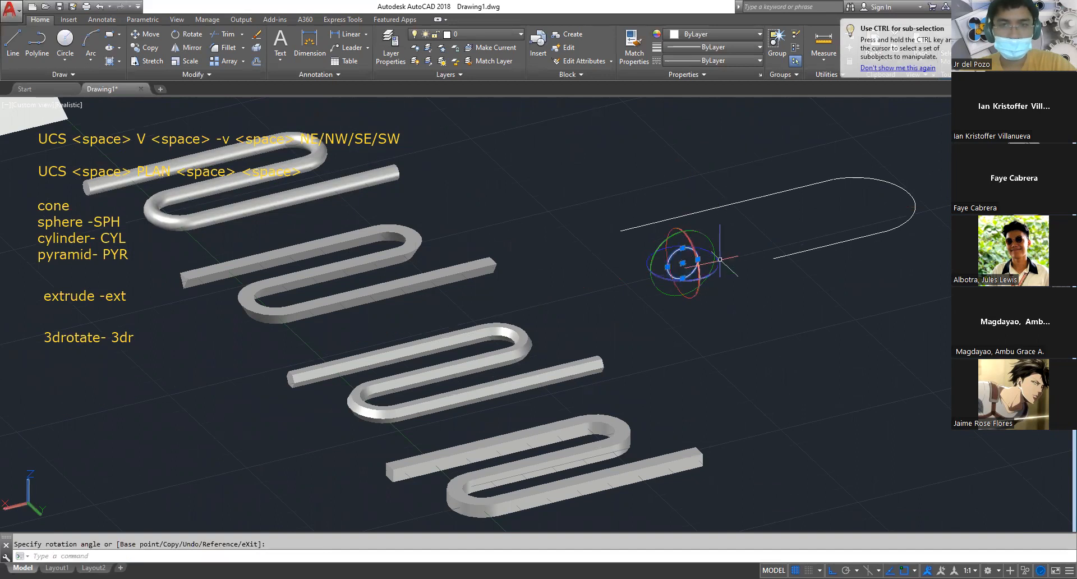
key(Escape)
Move the circle by its centre onto the free end of the longer straight line
text(m)
key(space)
click(716, 317)
click(666, 260)
key(space)
click(682, 263)
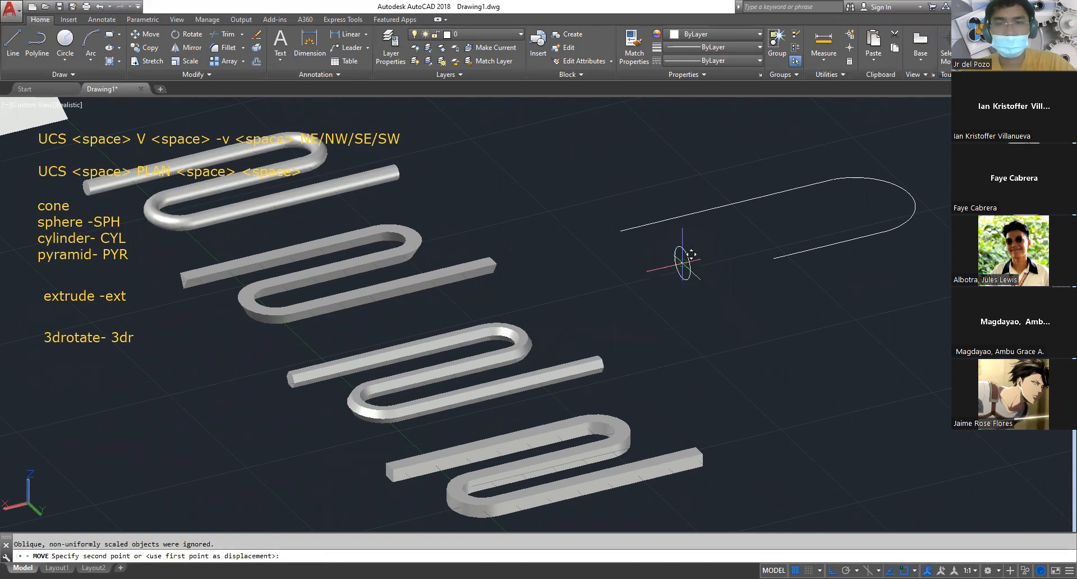
click(621, 230)
key(Escape)
Try extruding the circle along the longer straight line with the Path option and undo the extrusion
text(ex)
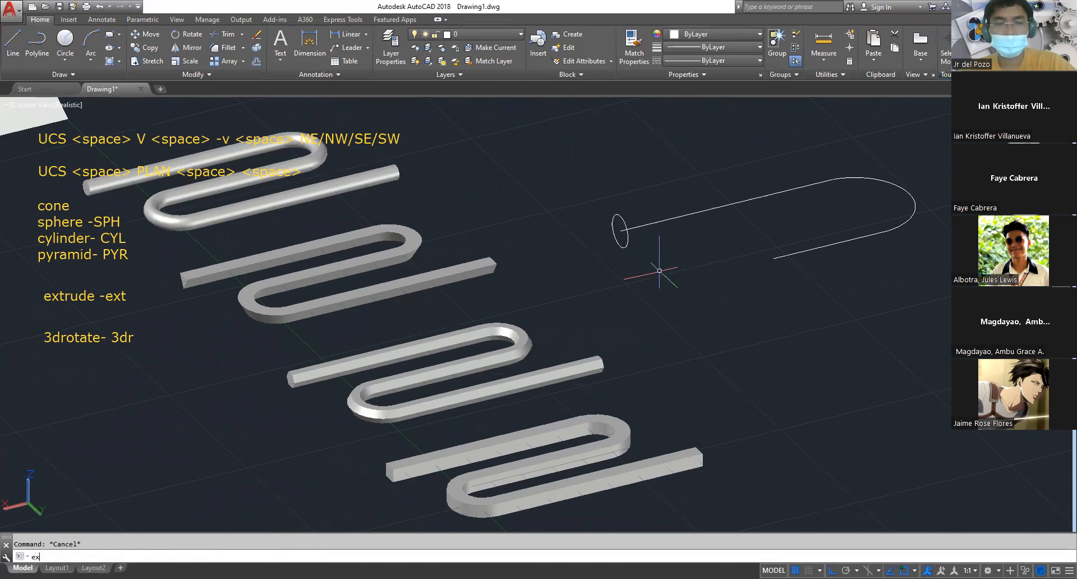
text(t)
key(space)
click(630, 246)
click(600, 216)
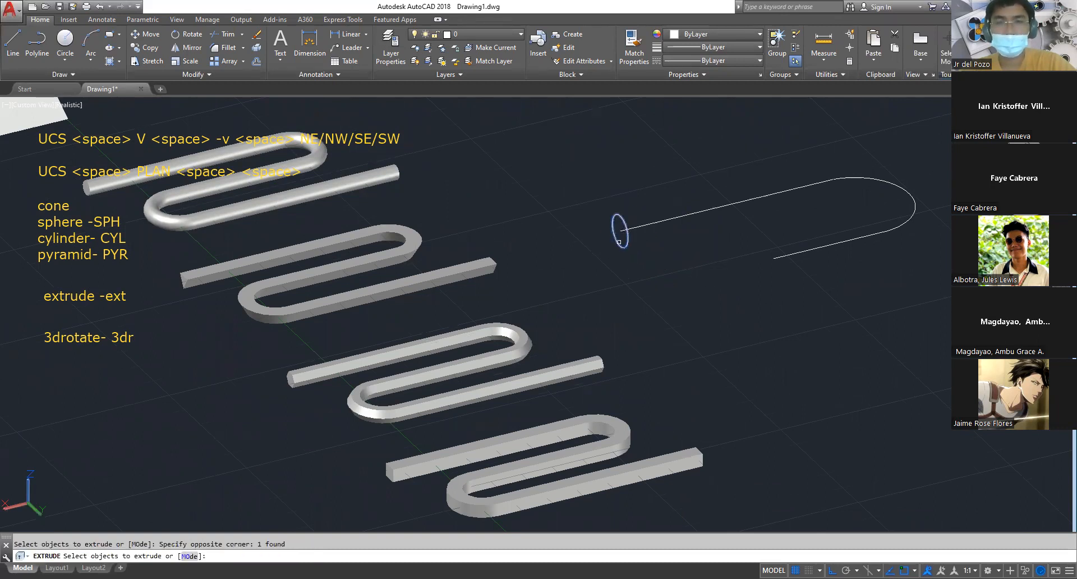
key(space)
text(p)
key(space)
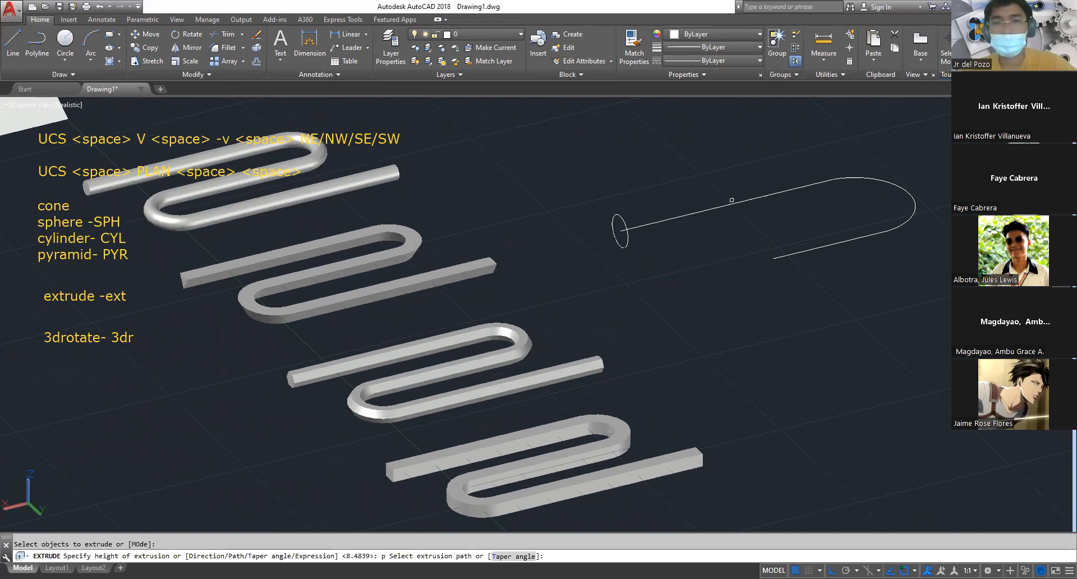
middle_drag(780, 247, 677, 278)
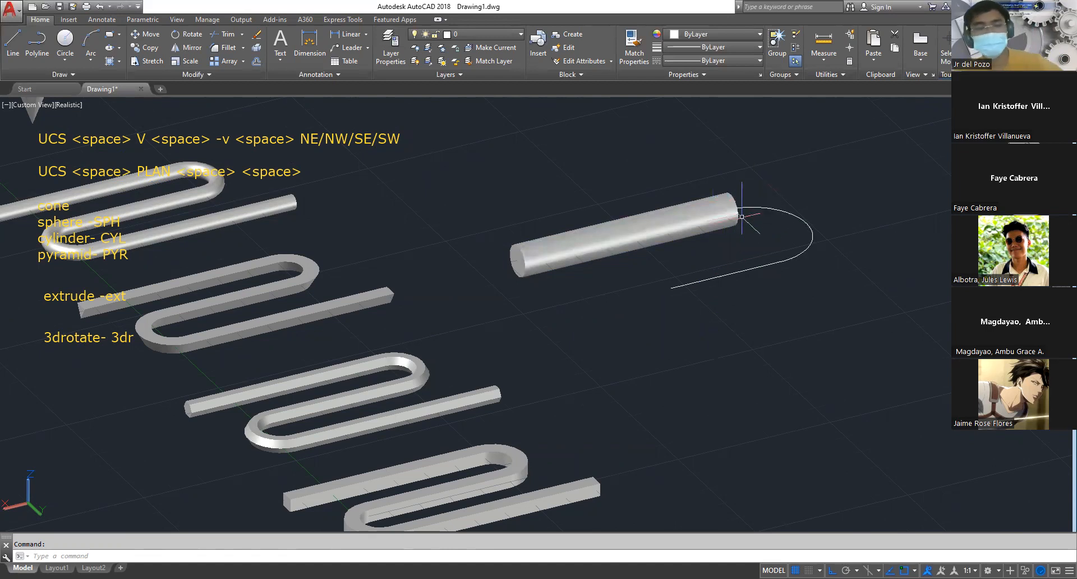
key(ctrl+z)
key(ctrl+z)
Copy the circle by its centre to the point where the longer straight line meets the arc
text(co)
key(space)
click(628, 249)
click(620, 244)
key(space)
click(621, 231)
click(834, 179)
key(Escape)
Extrude the copied circle along the arc with the Path option
text(ext)
key(space)
click(840, 191)
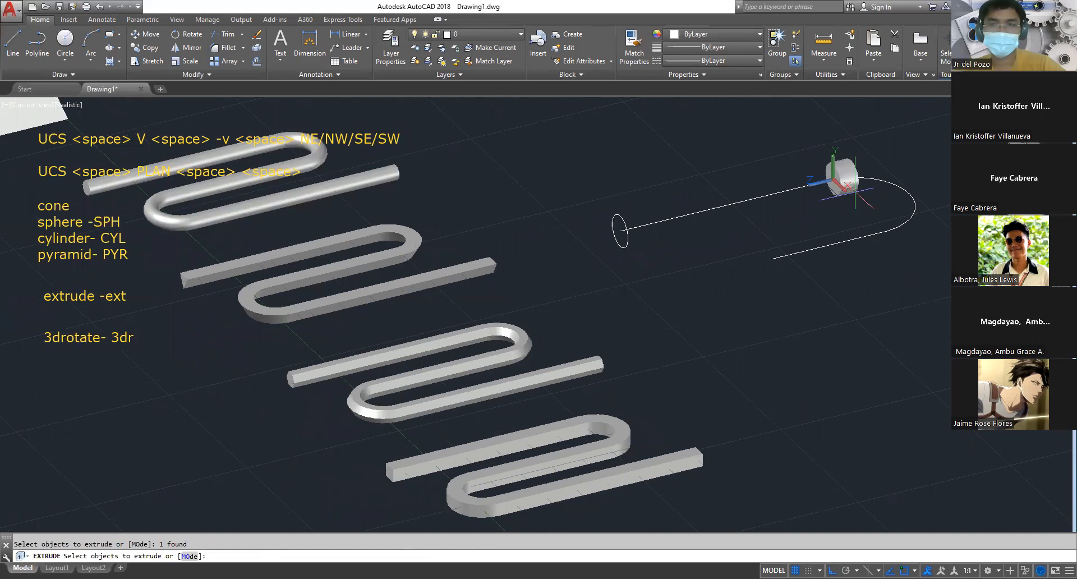
key(space)
text(p)
key(space)
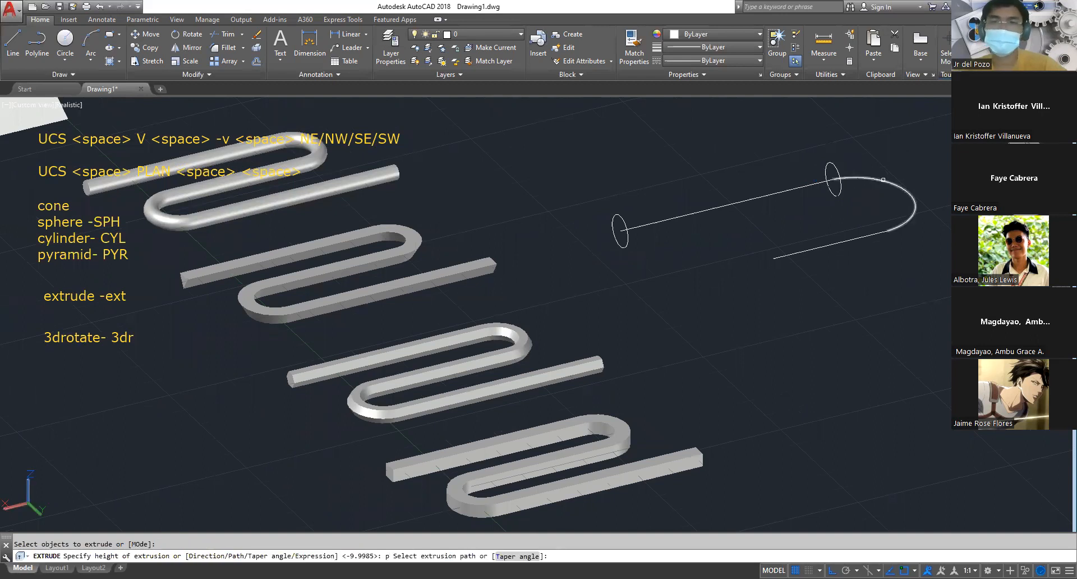
click(883, 178)
key(Escape)
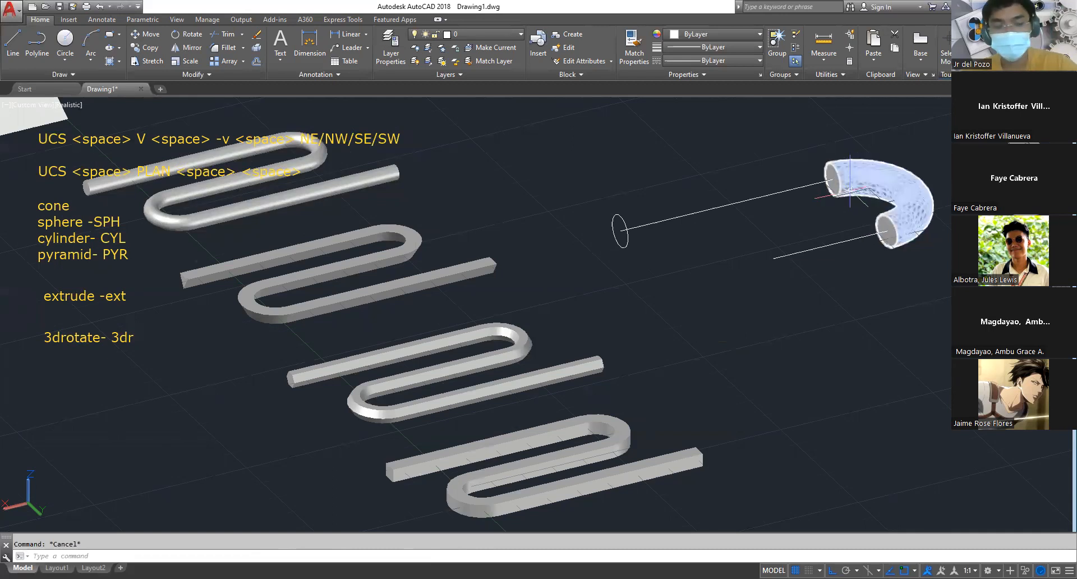
Undo the extrusion along the arc and join the longer straight line and the arc into one polyline
key(ctrl+z)
text(j)
key(space)
click(853, 178)
click(810, 185)
key(space)
click(870, 182)
key(Escape)
click(868, 178)
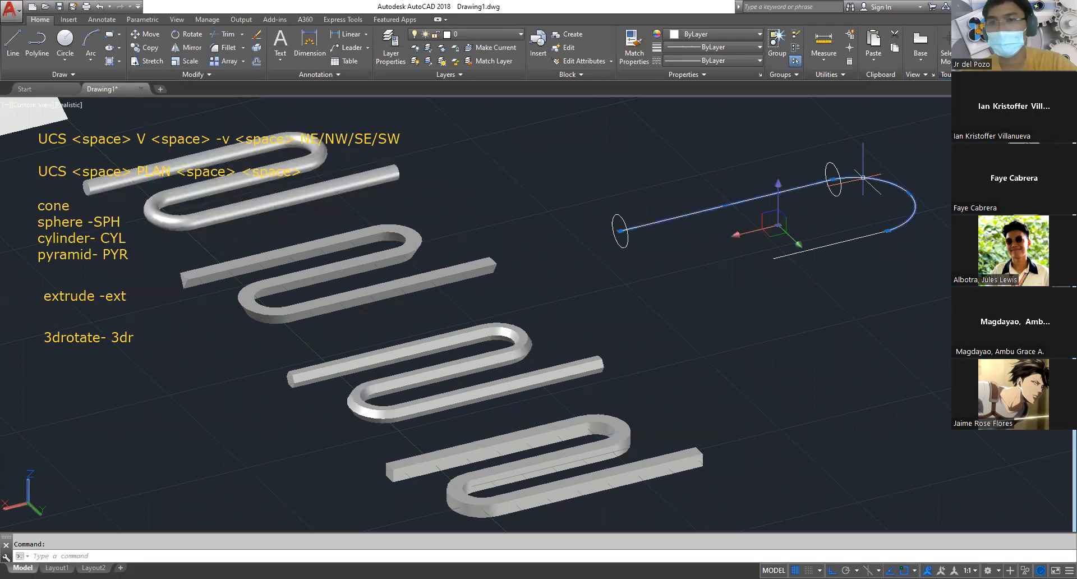
key(Escape)
click(794, 188)
key(Escape)
Join the shorter straight line to the arc end of the polyline
text(j)
key(space)
click(900, 231)
click(899, 226)
key(space)
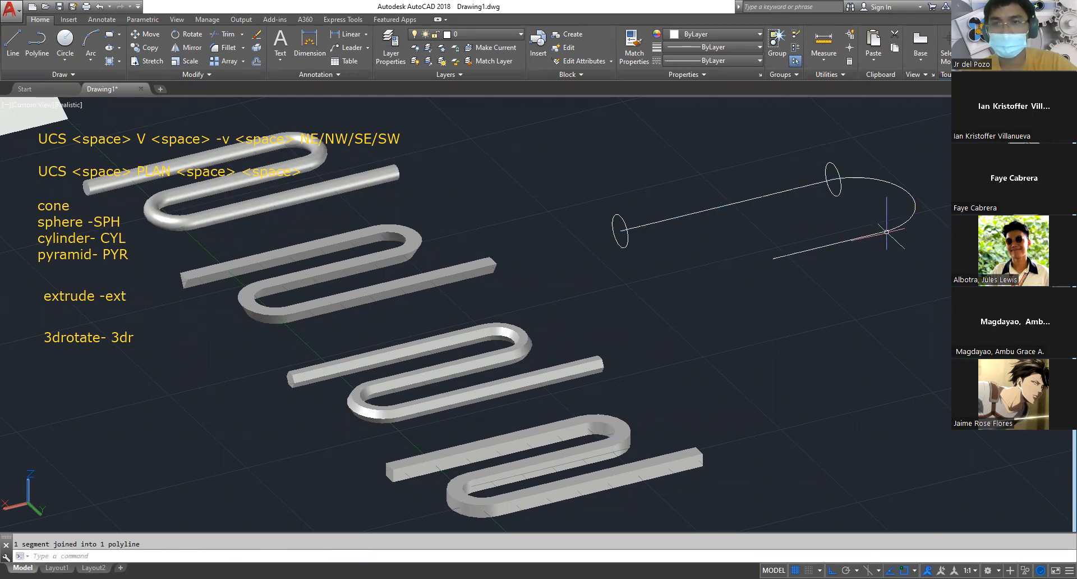
Extrude the circle at the polyline's free end along the whole joined U-shaped polyline with the Path option
text(ext)
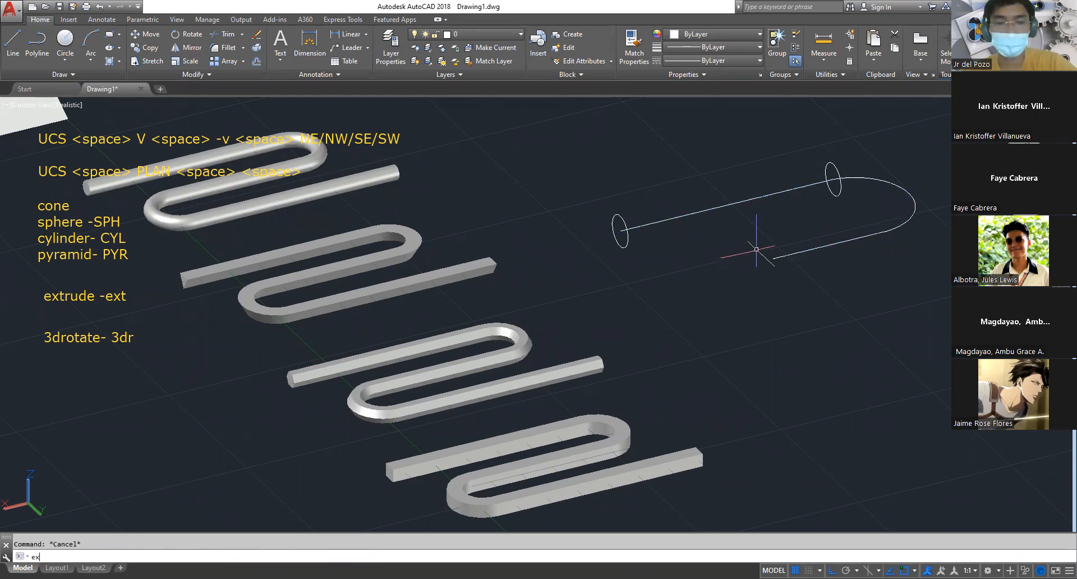
key(space)
click(626, 242)
key(space)
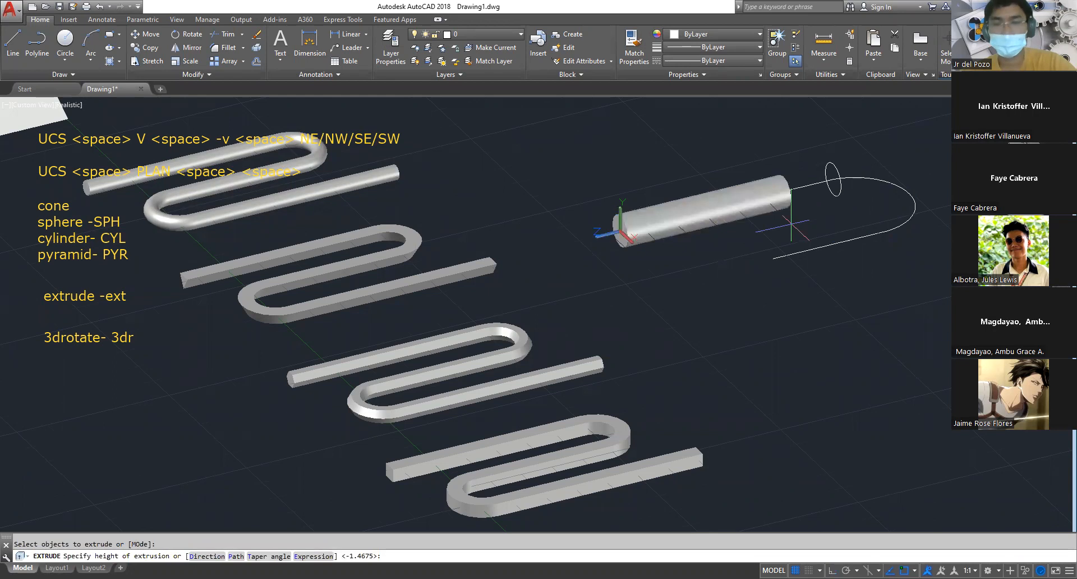
key(space)
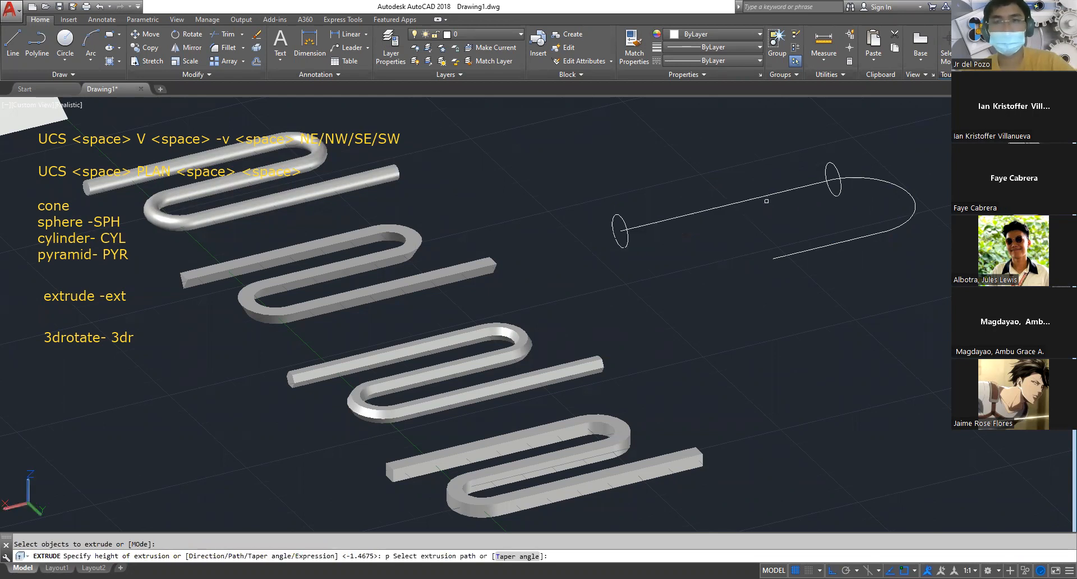
click(767, 200)
key(Escape)
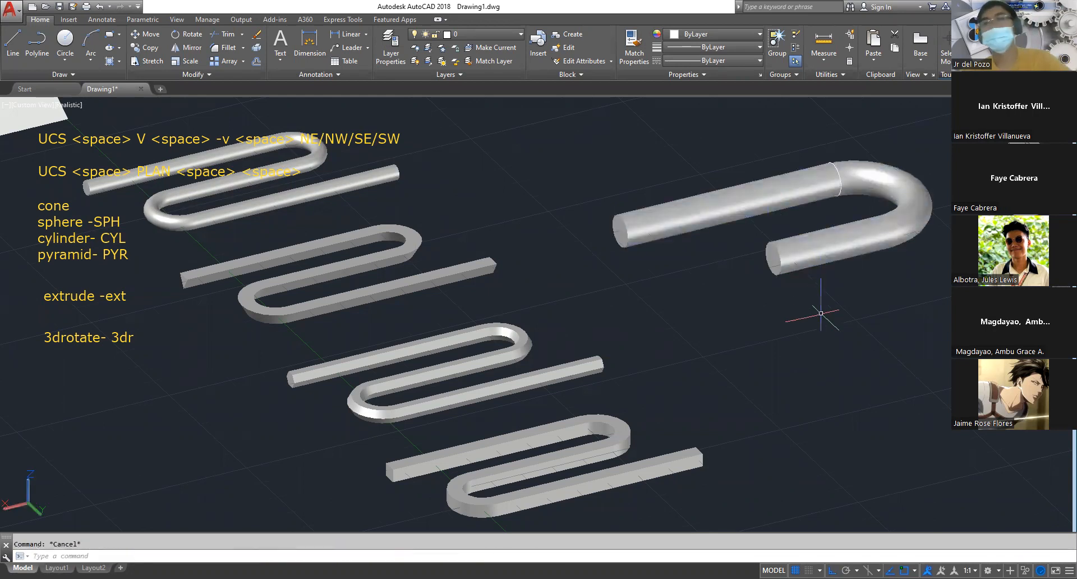
Delete the leftover copied circle where the straight part of the U-shaped tube meets its bend
click(807, 144)
click(853, 219)
key(Delete)
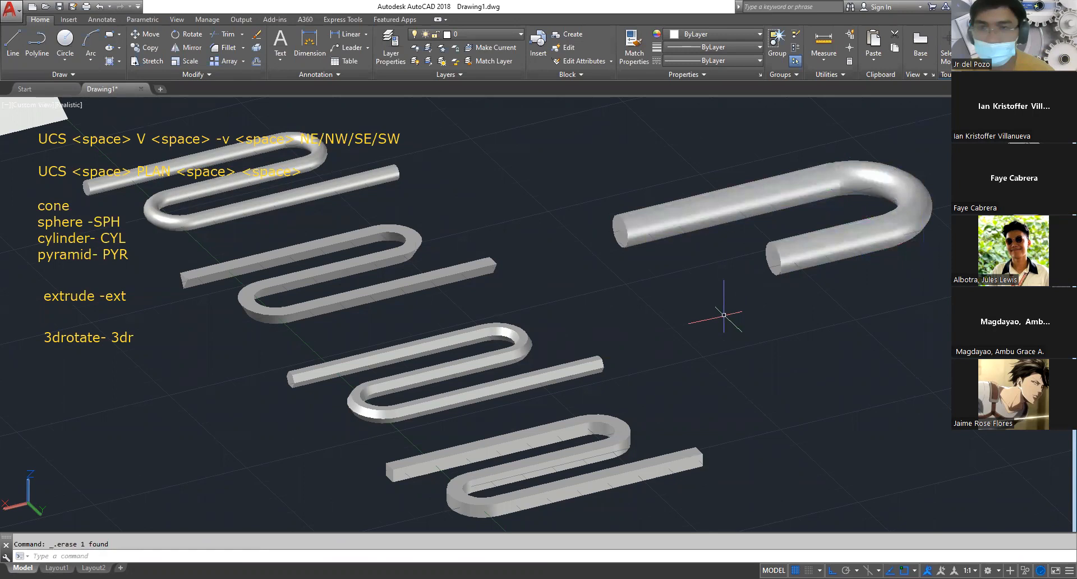
Examine the swept tubes and the primitive solids from several view angles, checking a sphere and the upright pyramid
middle_drag(628, 319, 686, 358)
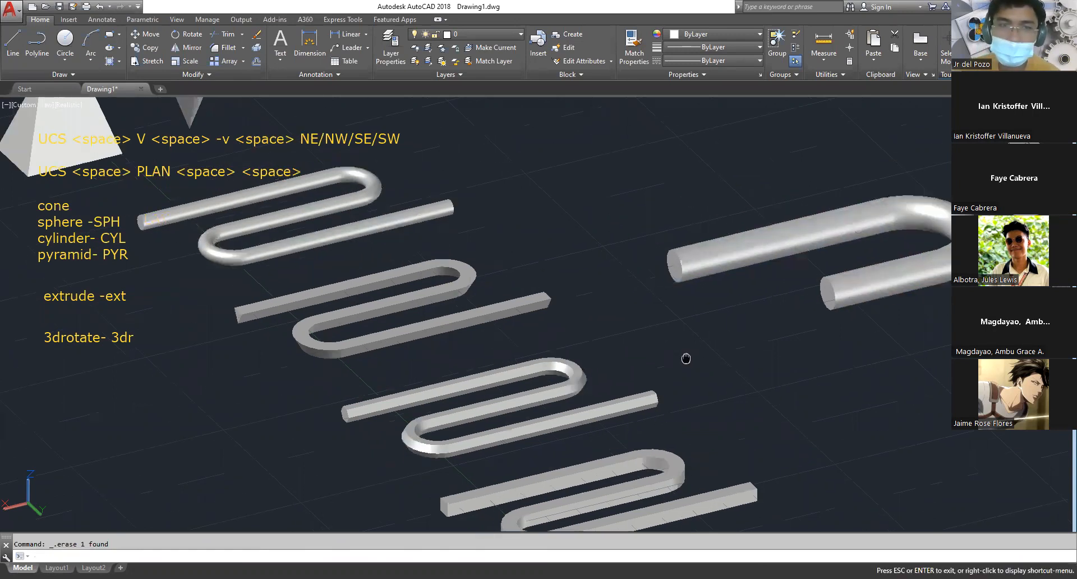
scroll(716, 303, down, 5)
scroll(716, 301, down, 1)
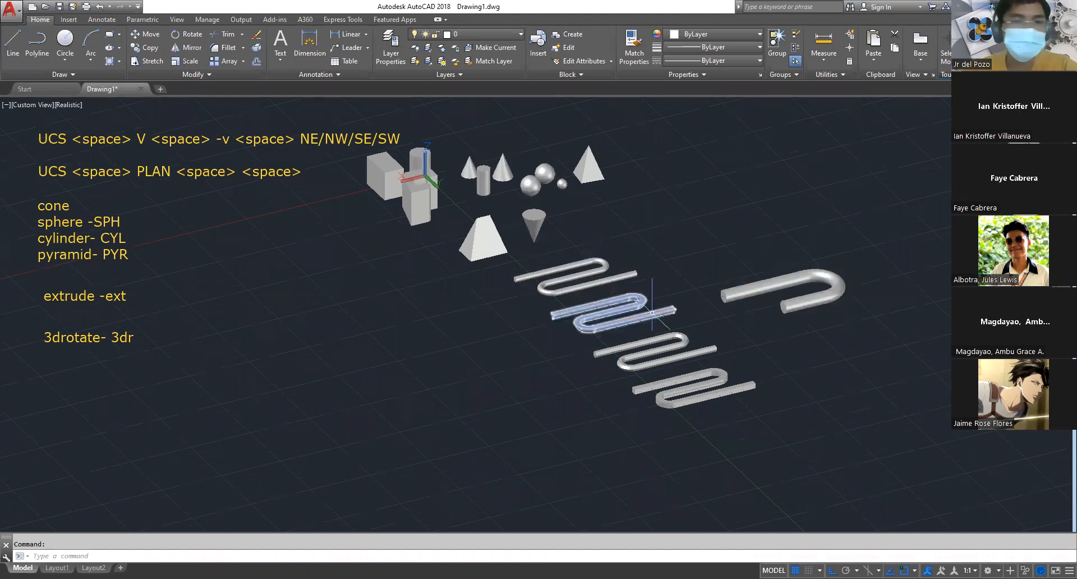
shift+middle_drag(717, 281, 761, 256)
scroll(617, 234, up, 4)
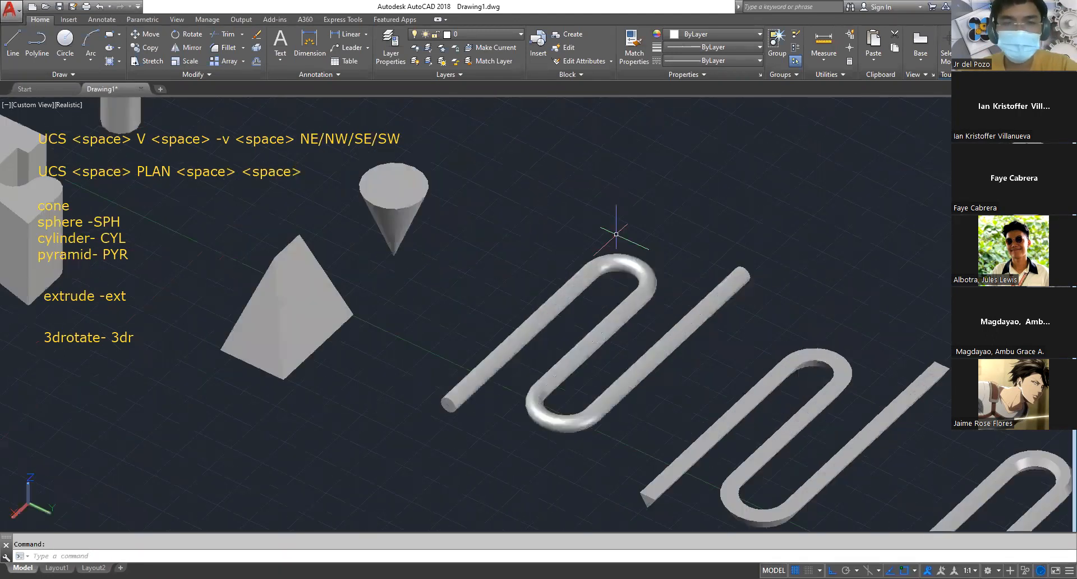
scroll(617, 234, down, 5)
scroll(301, 253, up, 6)
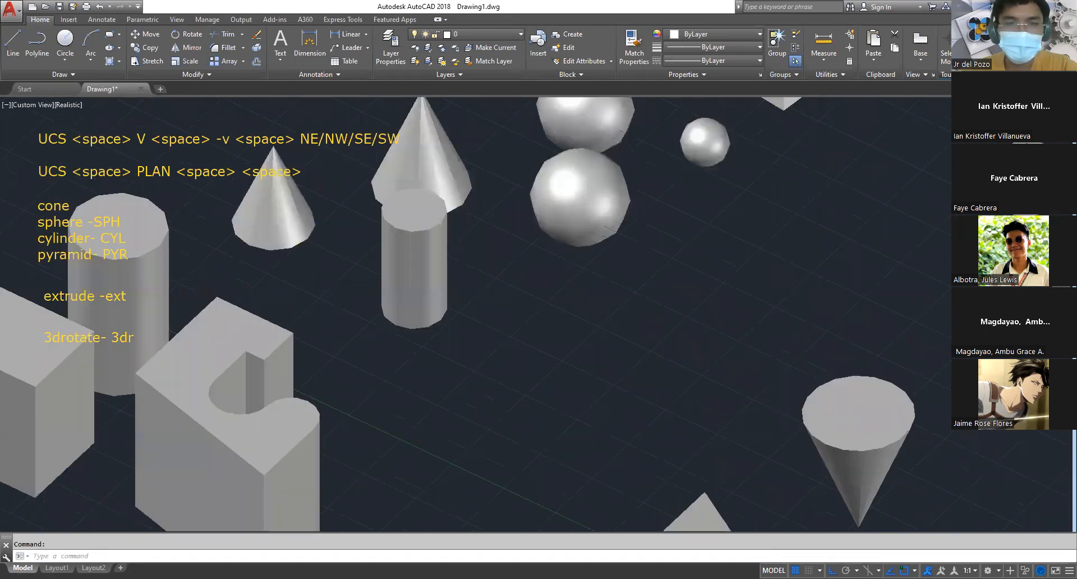
scroll(420, 267, down, 3)
middle_drag(705, 237, 581, 249)
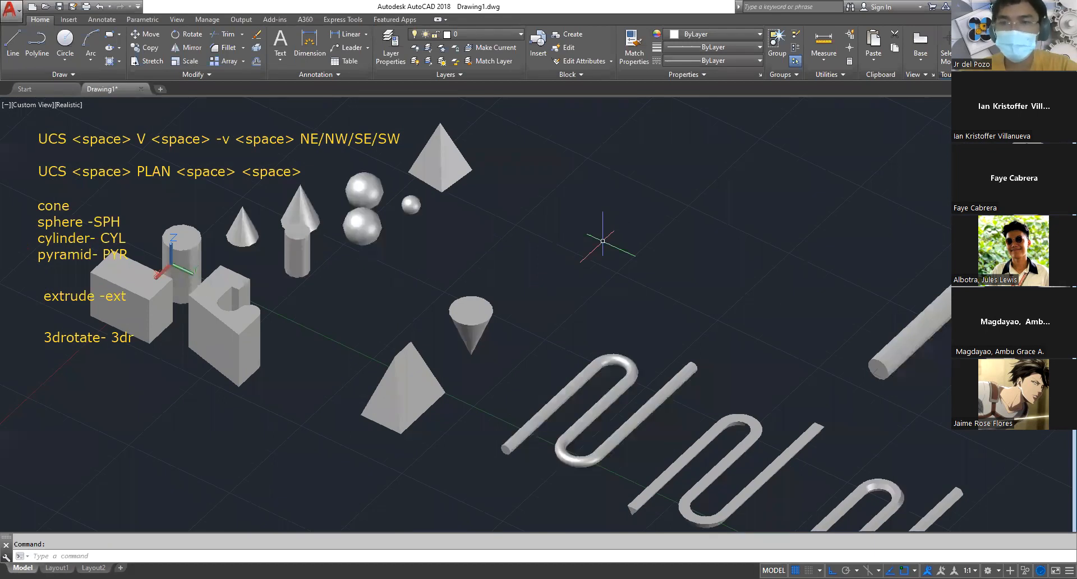
scroll(603, 240, down, 5)
scroll(566, 261, up, 5)
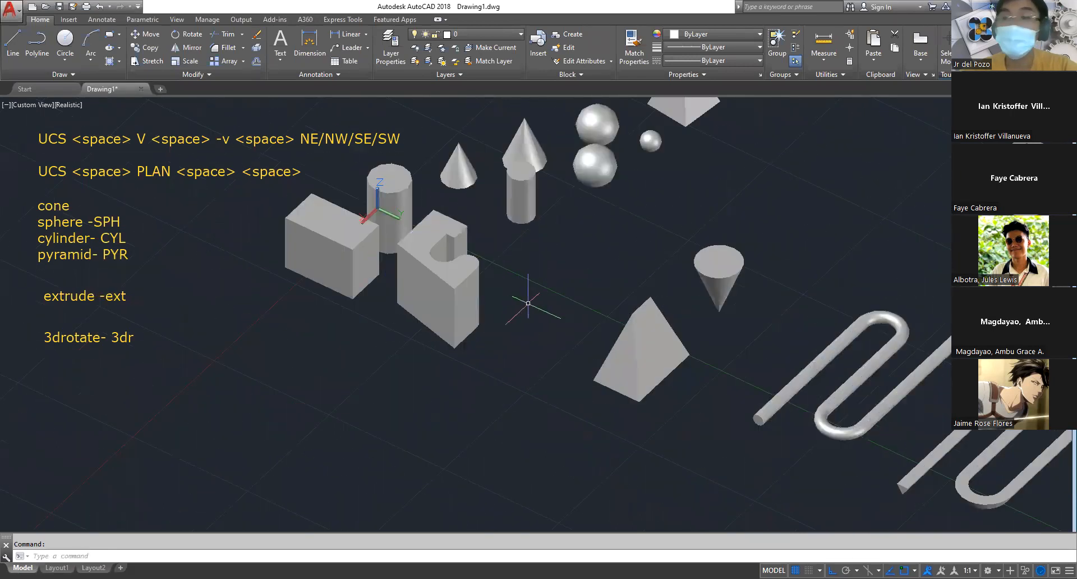
scroll(612, 235, down, 3)
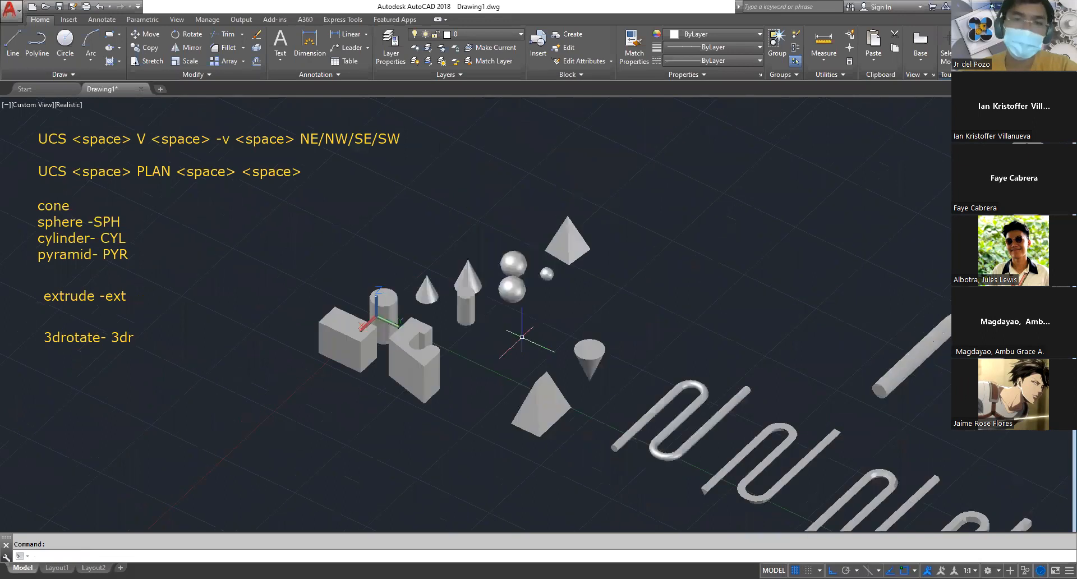
scroll(530, 319, up, 2)
scroll(530, 320, up, 2)
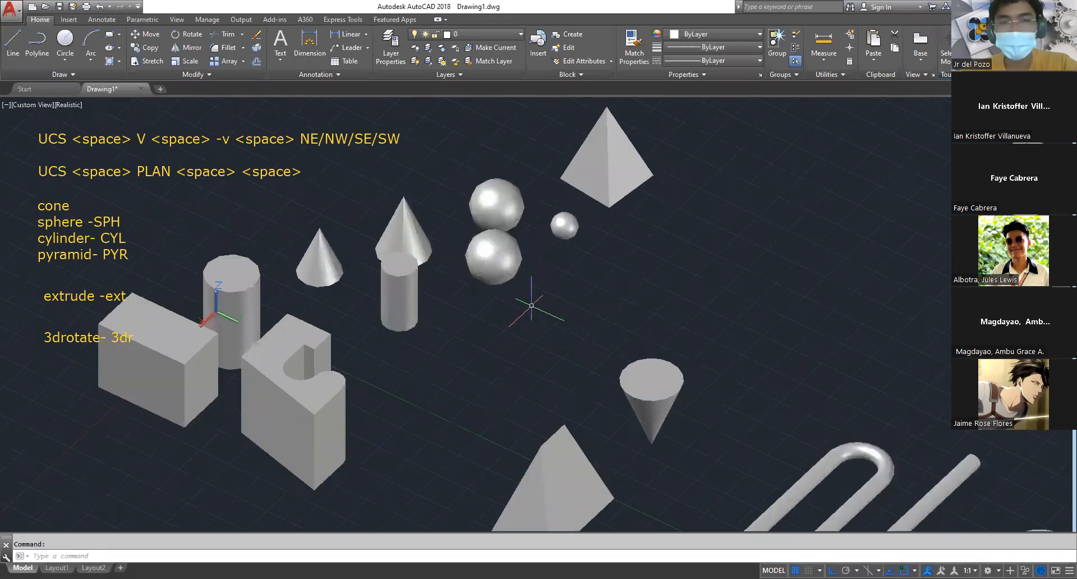
click(488, 256)
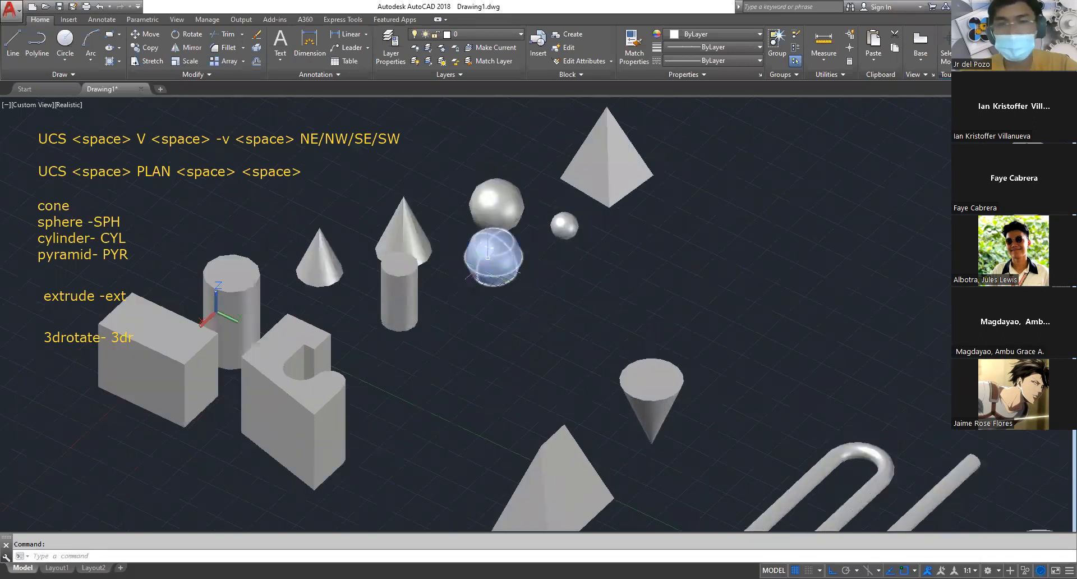
key(Escape)
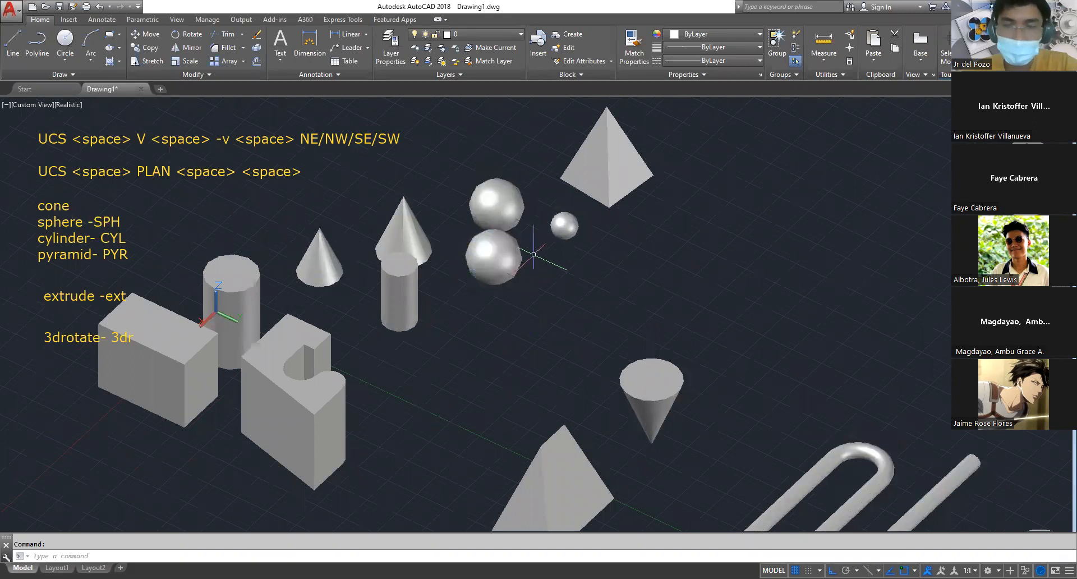
click(609, 167)
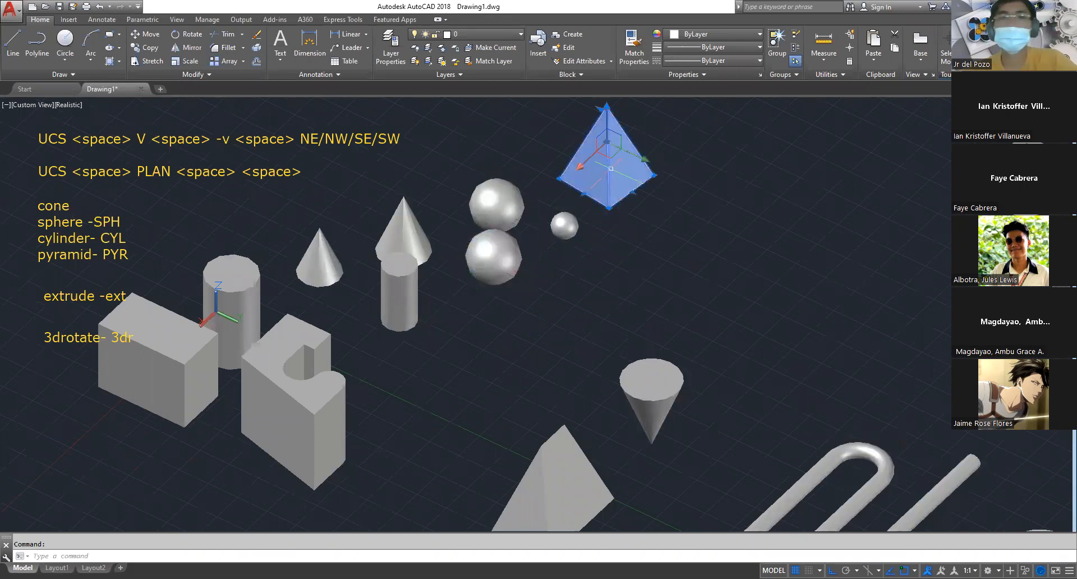
key(Escape)
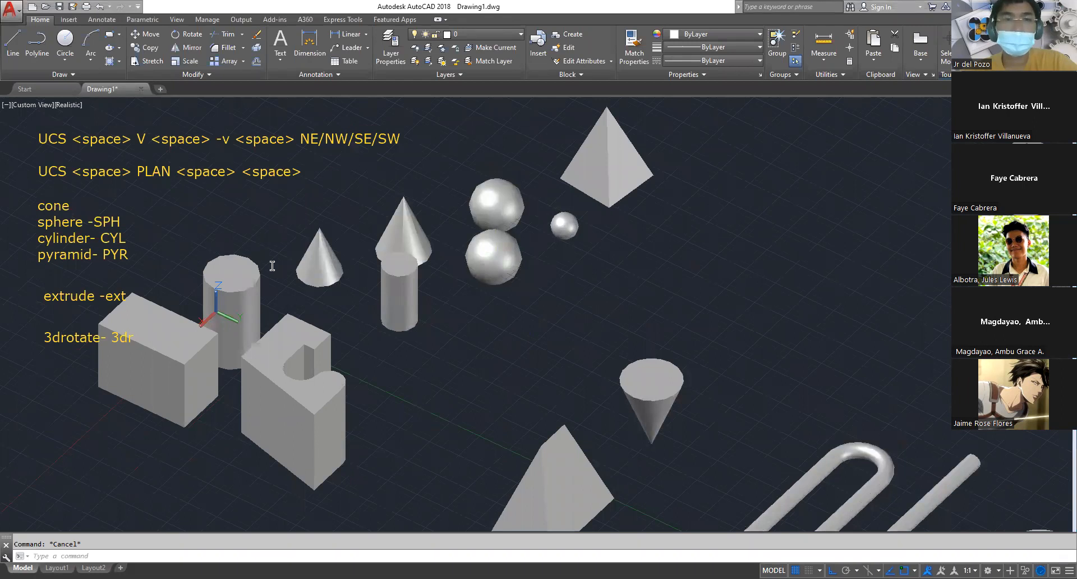
Add an on-screen text note below the "3drotate- 3dr" note, reading "union -uni" and "subtract - su" on two lines
click(41, 382)
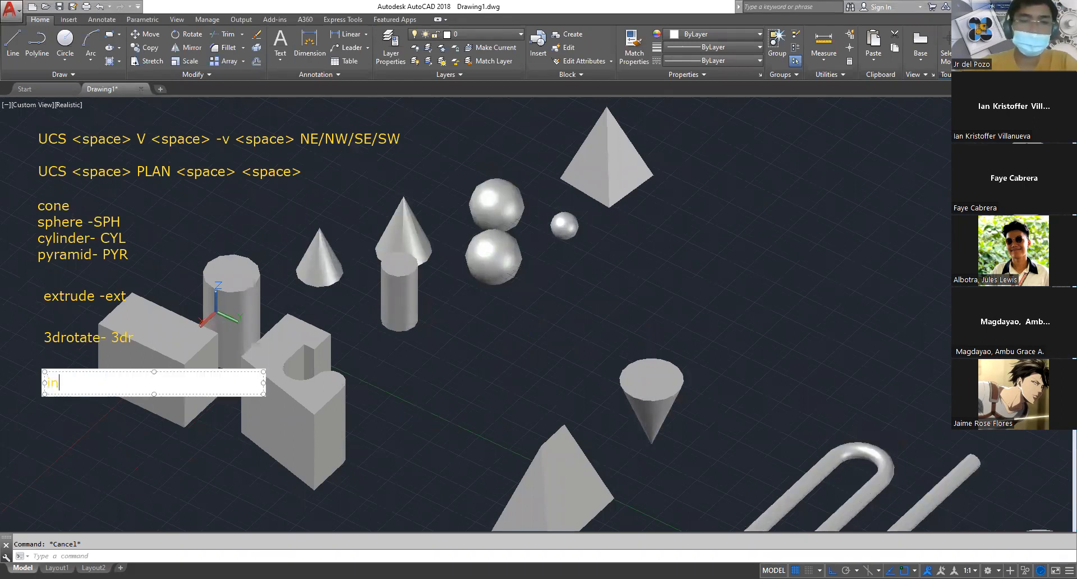
text(union -uni)
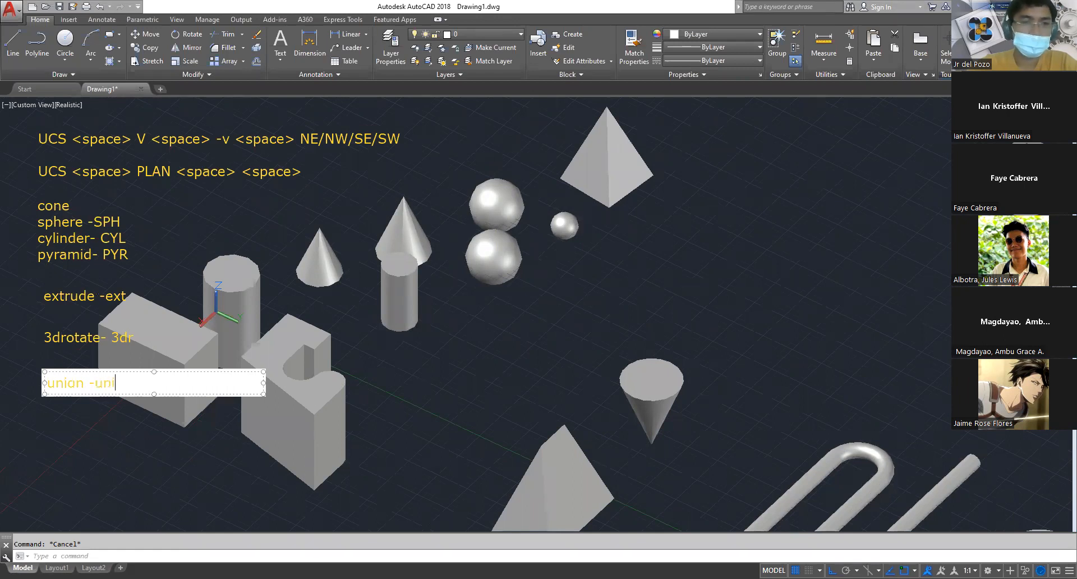
key(Return)
text(sub)
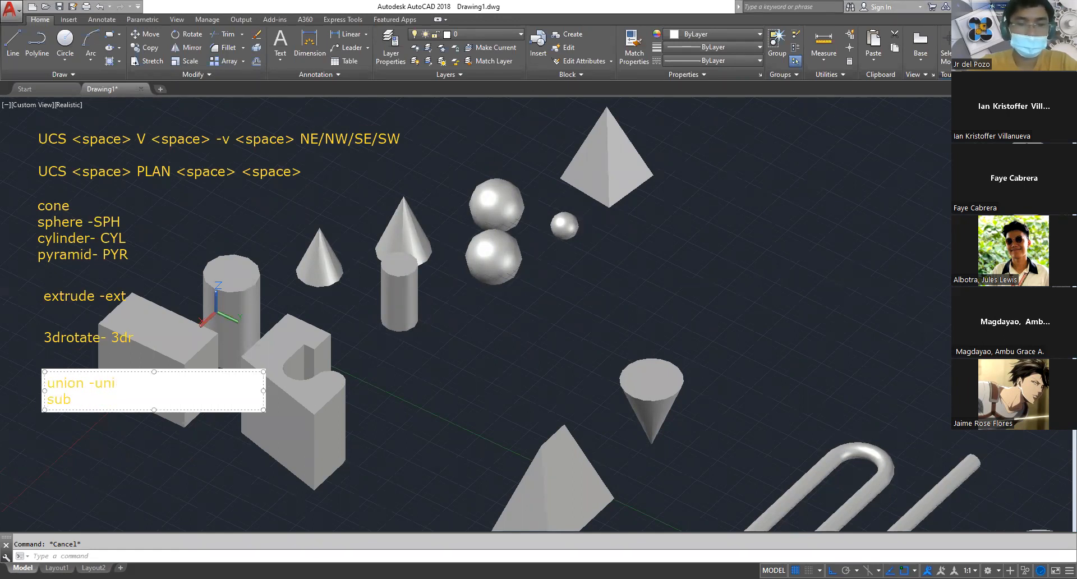
text(tract)
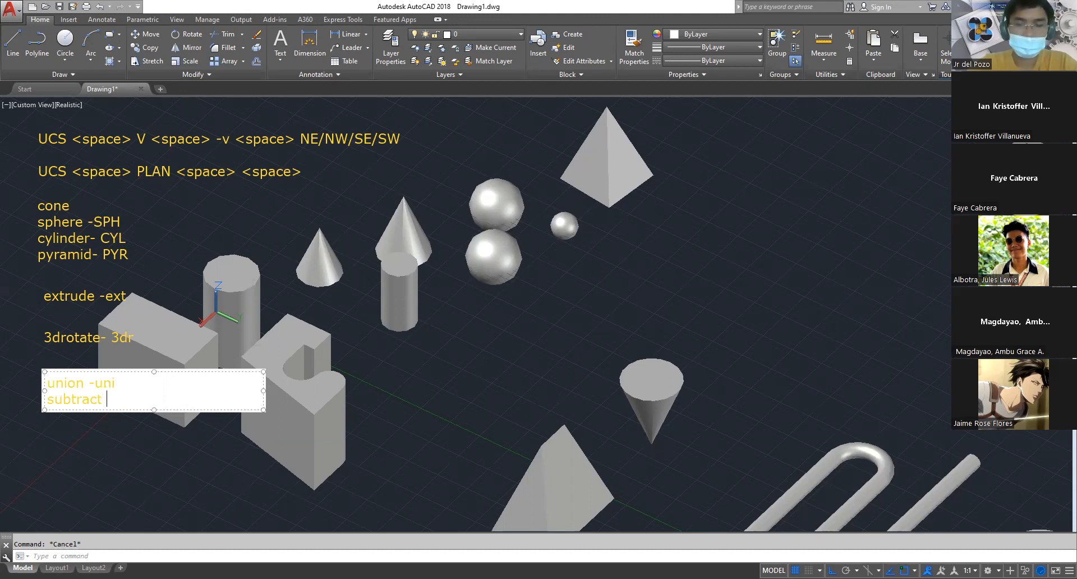
text( - su)
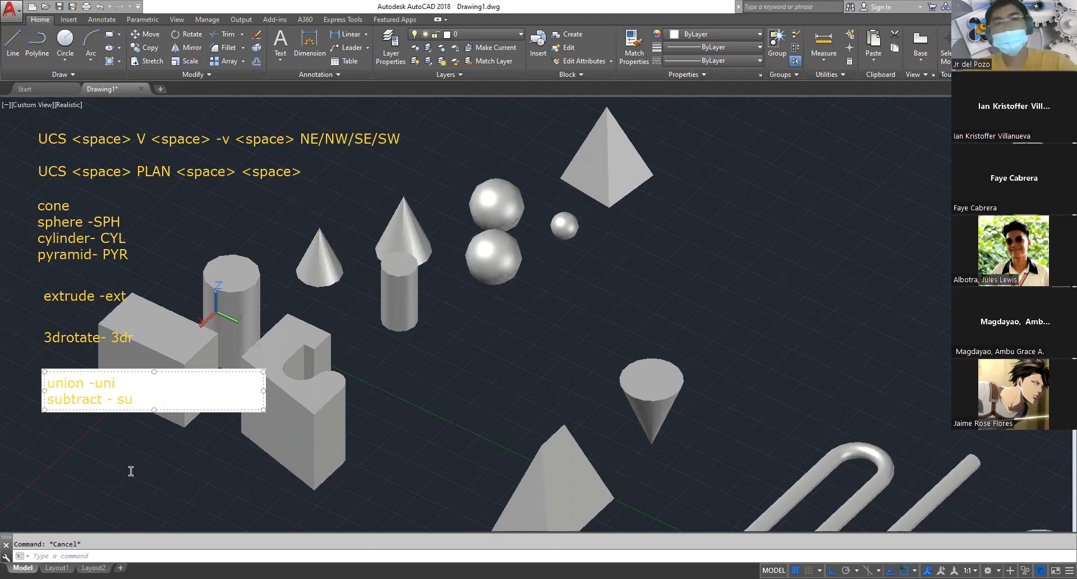
click(167, 531)
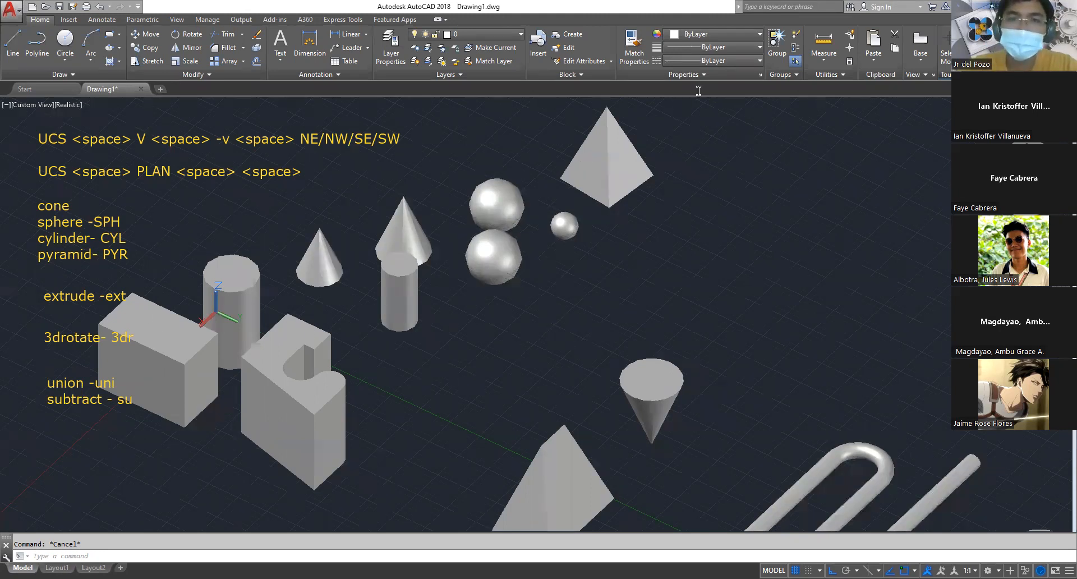
Unite the pyramid beside the inverted cone with that cone using Union and select the result to check it
scroll(449, 371, down, 4)
middle_drag(453, 373, 665, 333)
scroll(649, 348, up, 3)
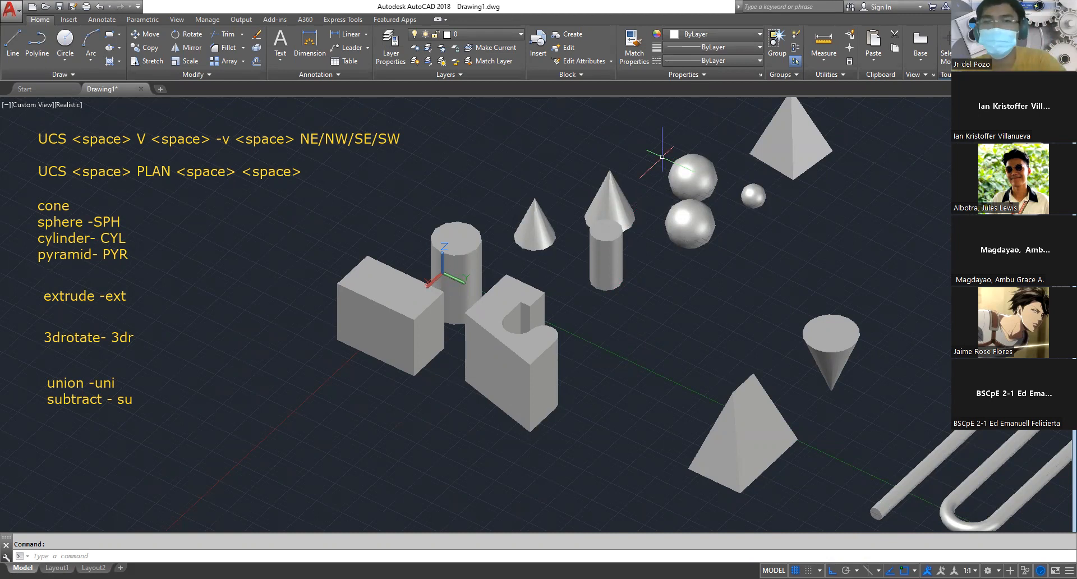
mouse_move(775, 262)
shift+middle_down()
mouse_move(662, 362)
mouse_move(790, 211)
shift+middle_up()
scroll(892, 466, up, 4)
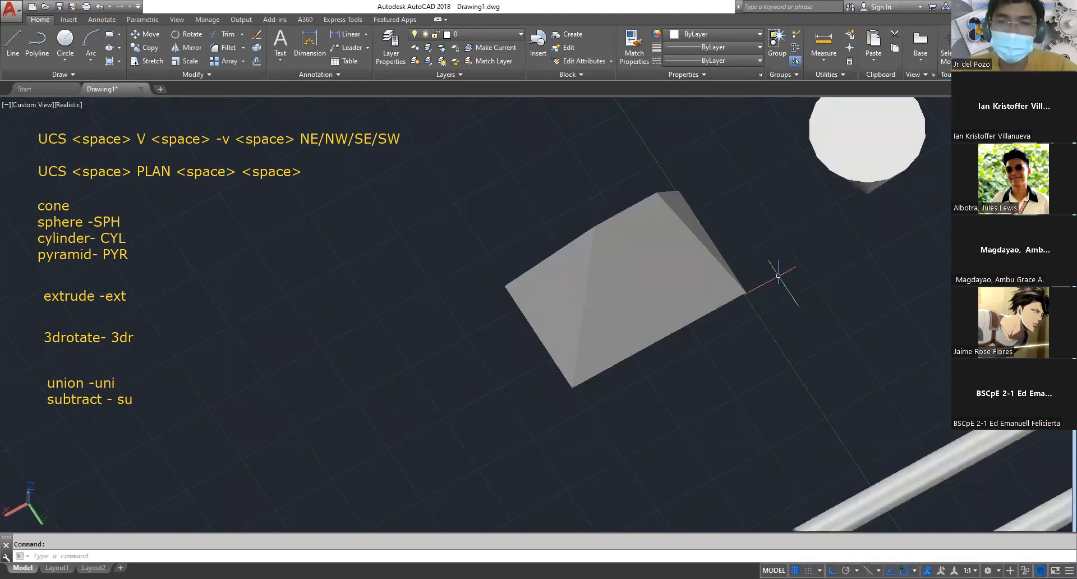
middle_drag(719, 277, 676, 344)
key(Escape)
mouse_move(735, 320)
shift+middle_down()
mouse_move(742, 303)
mouse_move(594, 309)
shift+middle_up()
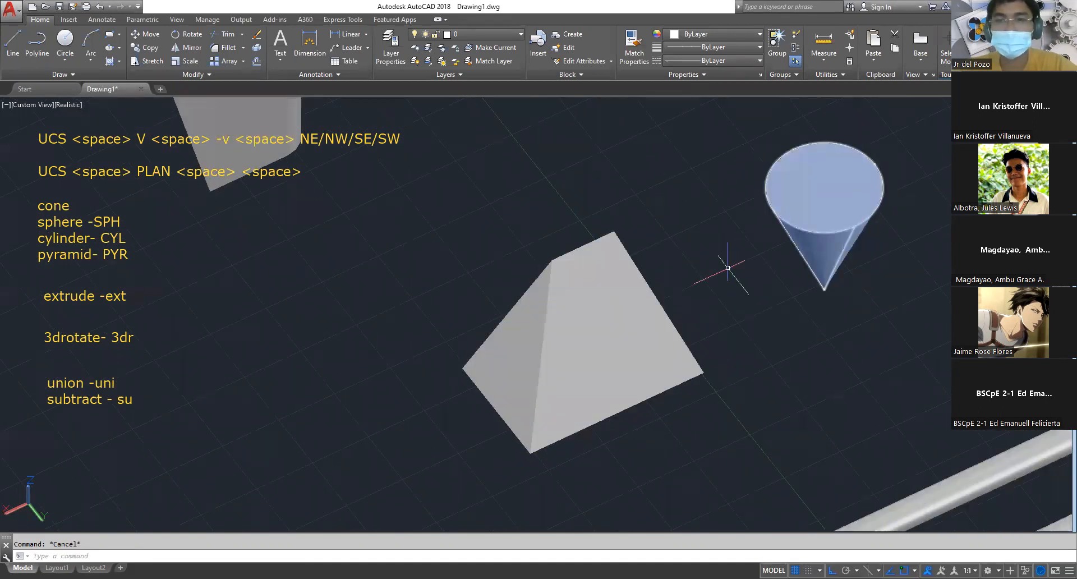
text(uni)
key(Return)
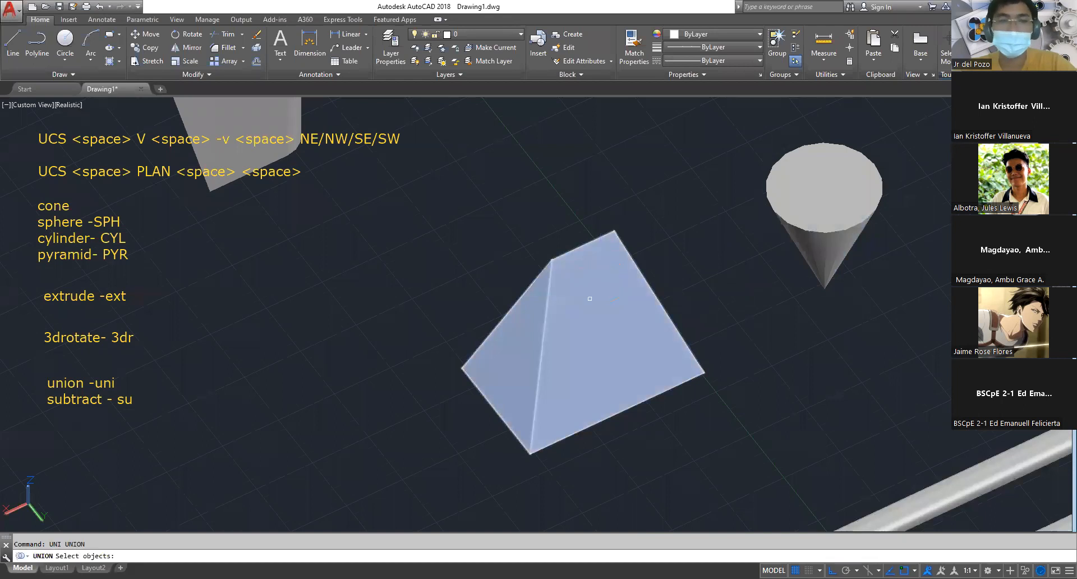
click(590, 300)
click(853, 214)
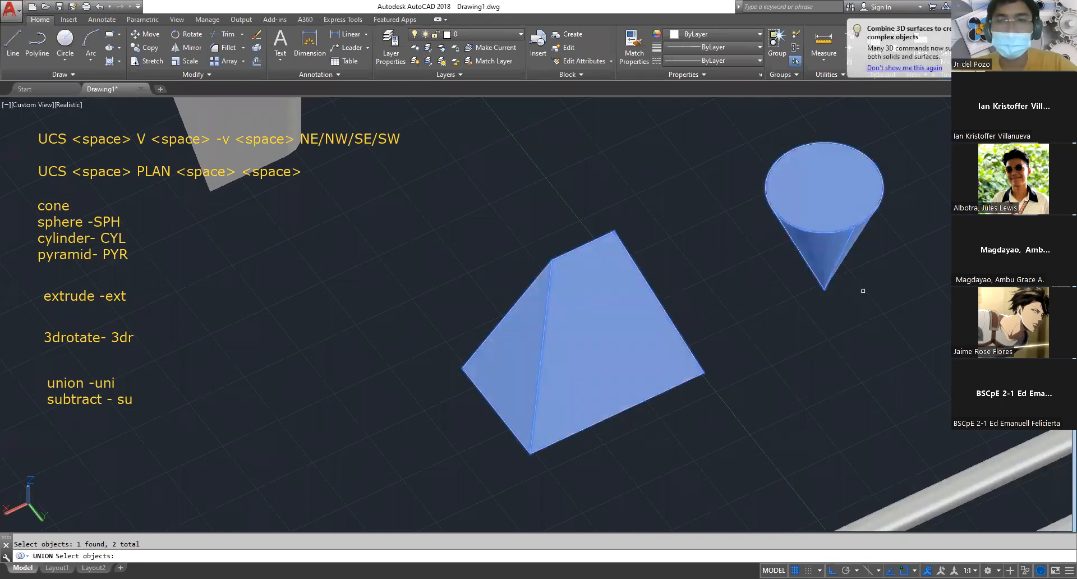
key(Return)
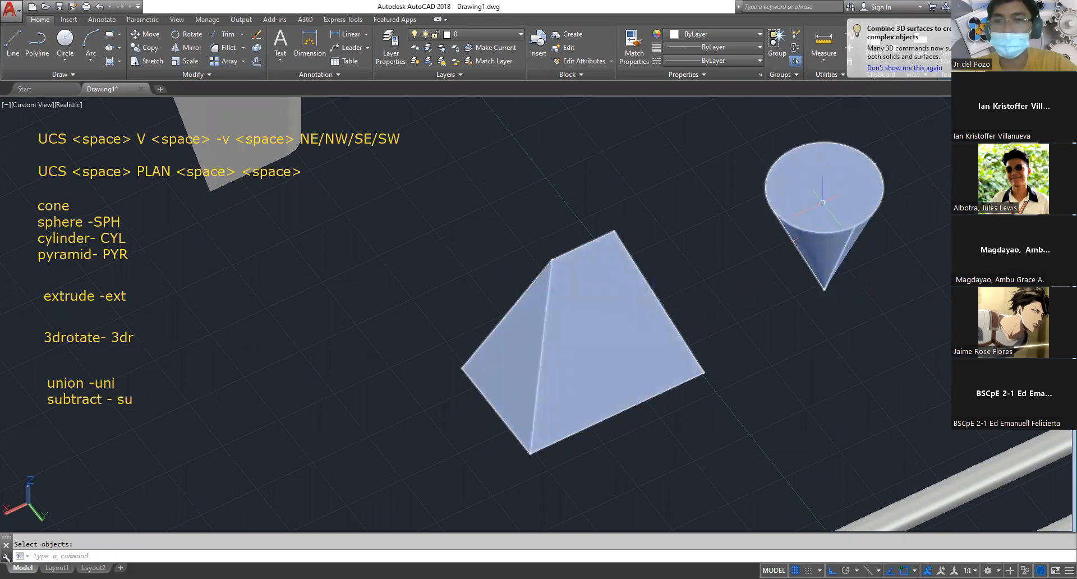
click(779, 229)
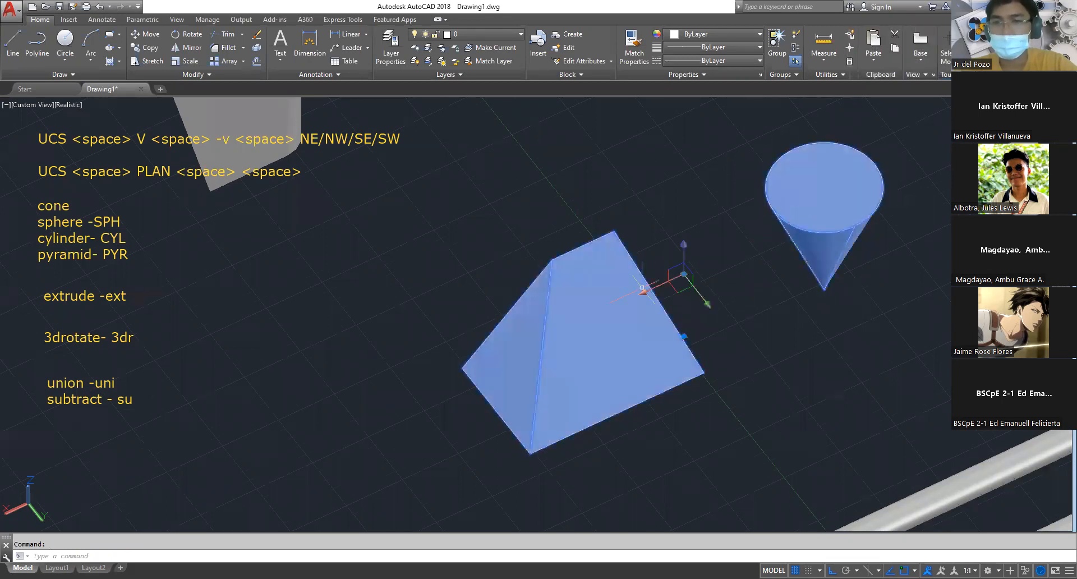
key(Escape)
Move the sphere nearest the small cylinder by its centre onto the centre of the cylinder's top face
scroll(643, 289, down, 5)
middle_drag(836, 272, 676, 233)
scroll(688, 242, up, 4)
key(Escape)
text(m)
key(space)
click(702, 323)
click(645, 234)
key(space)
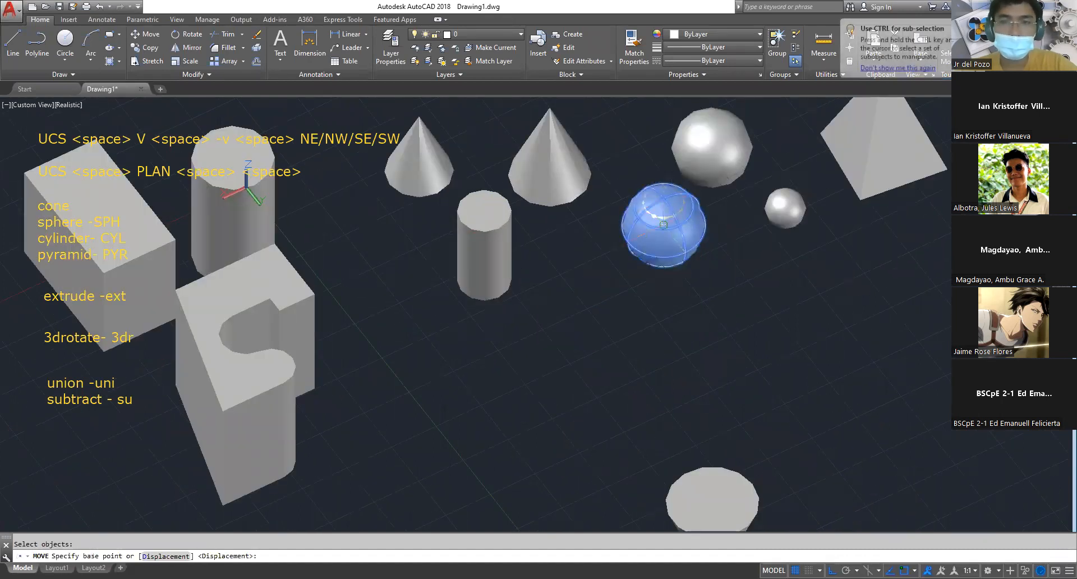
click(663, 224)
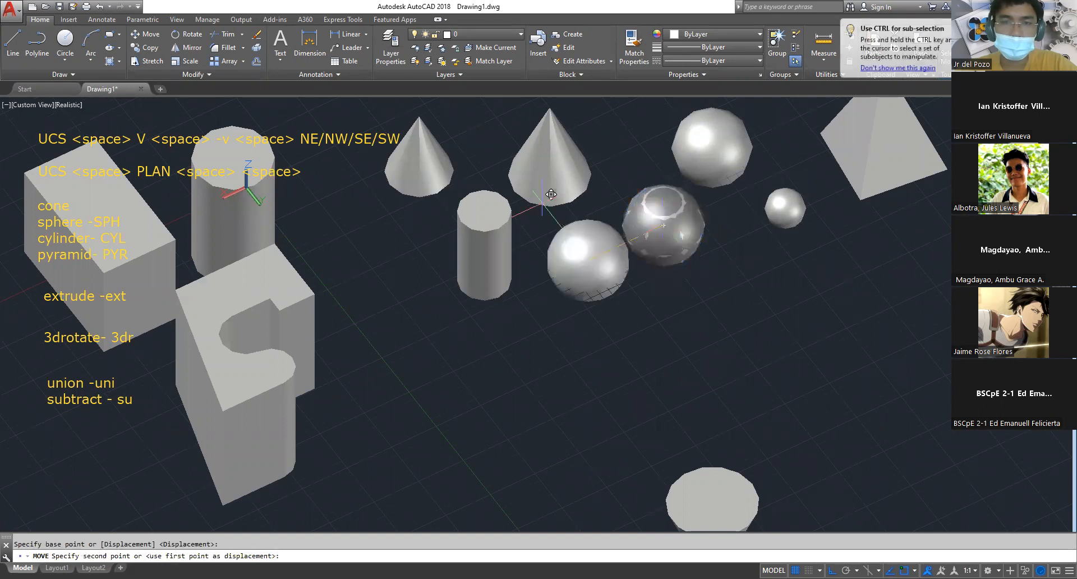
shift+middle_drag(551, 194, 561, 234)
Unite the sphere and the small cylinder beneath it using Union and select the result to check it
scroll(494, 228, up, 3)
text(uni)
key(Return)
click(481, 187)
click(471, 278)
key(space)
click(471, 278)
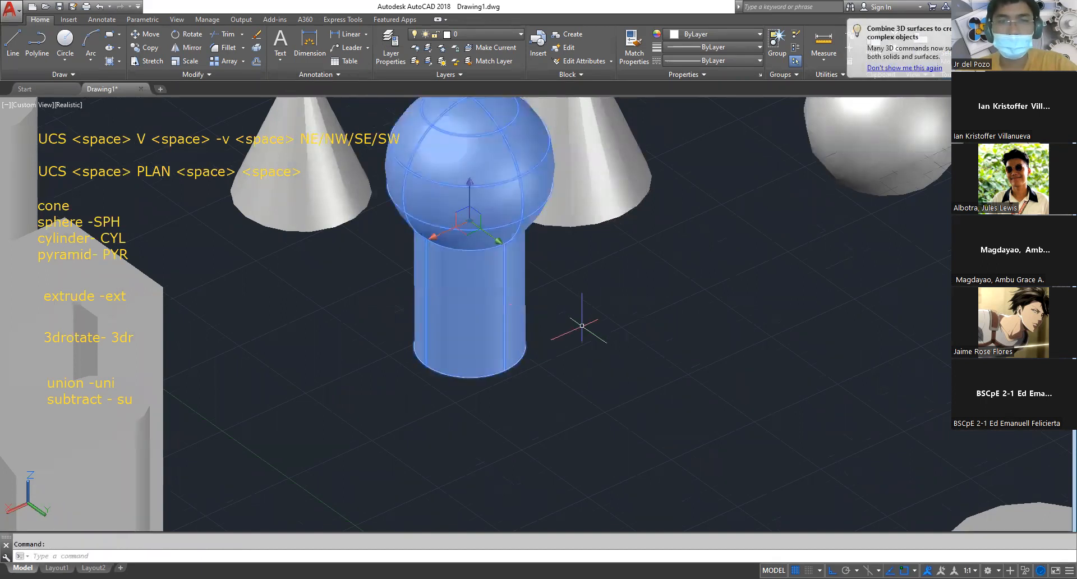
Clear the selection and look over the whole set of solids in the model
shift+middle_drag(578, 325, 590, 368)
key(Escape)
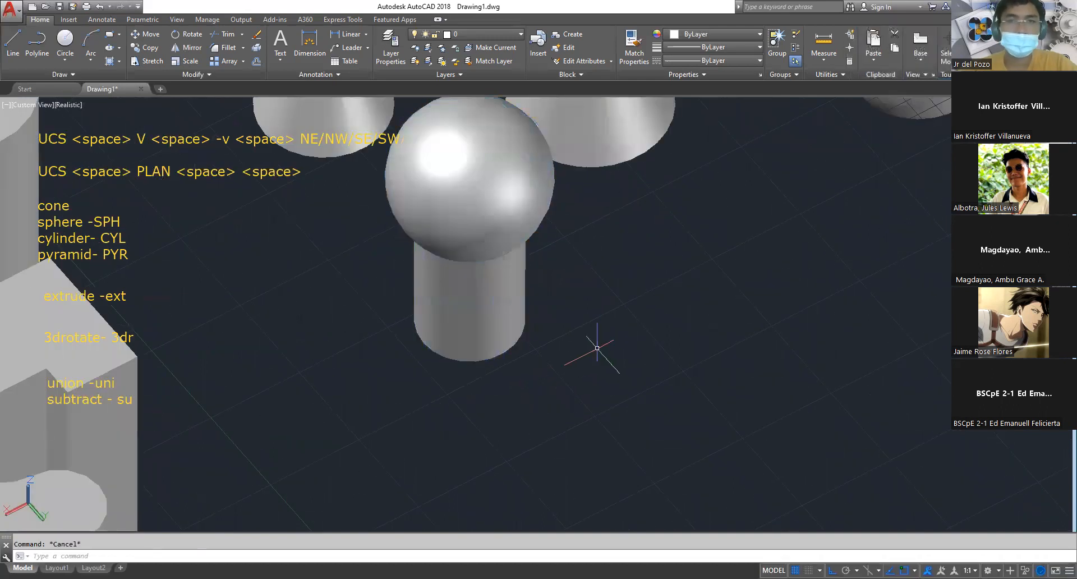
scroll(590, 368, down, 2)
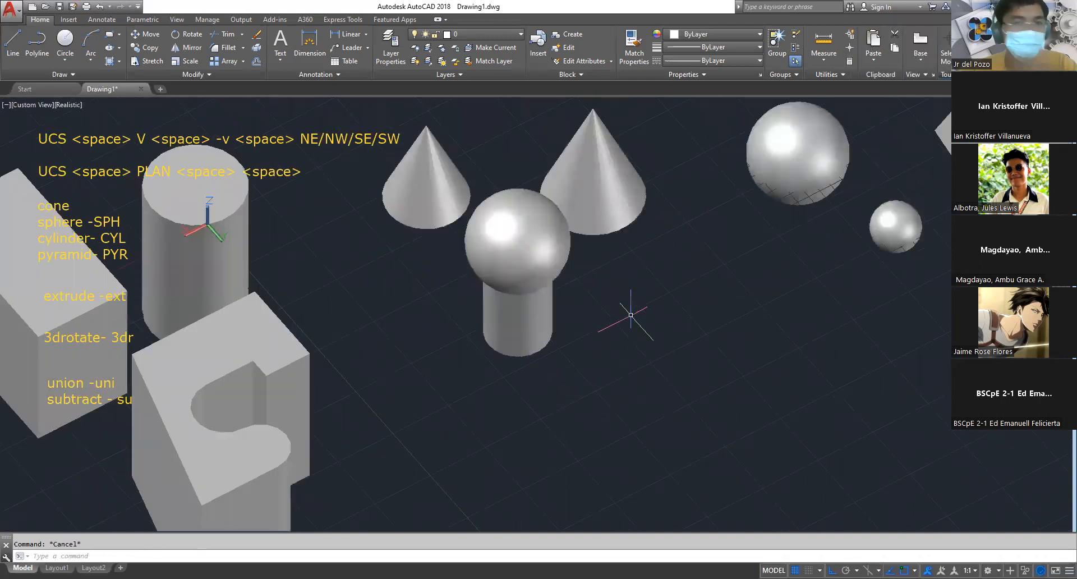
shift+middle_drag(631, 315, 698, 277)
scroll(665, 370, down, 2)
middle_drag(663, 368, 657, 261)
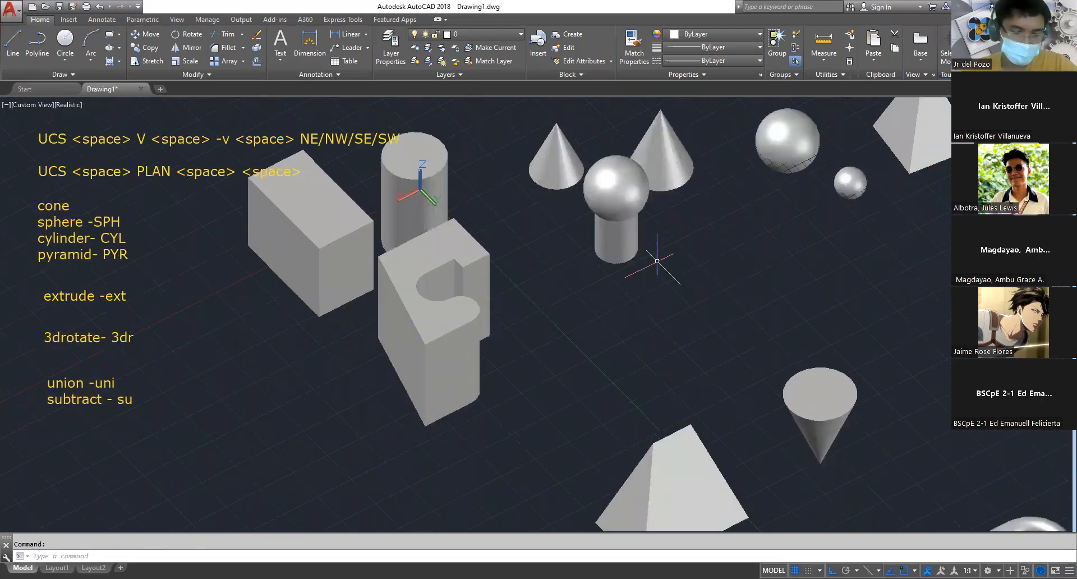
scroll(595, 297, down, 2)
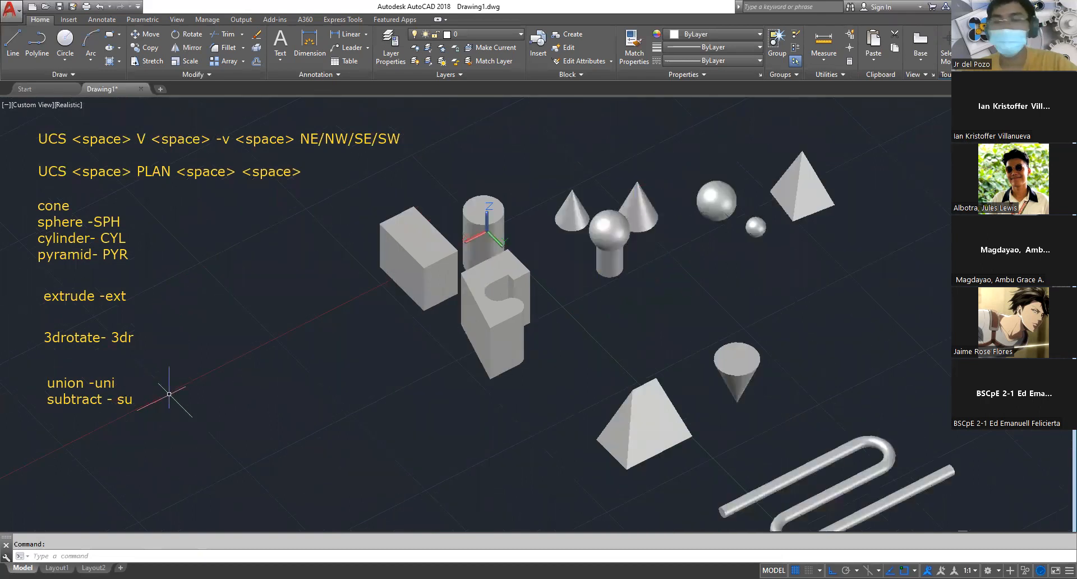
click(744, 370)
key(Escape)
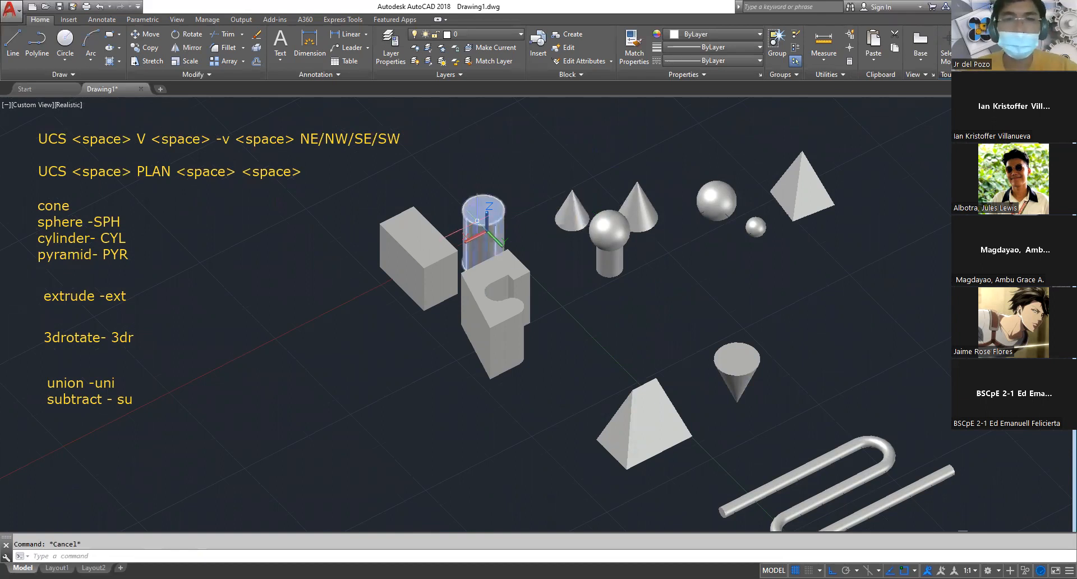
Examine the cones, the large cylinder and the united pyramid-and-cone solid for a pair suitable for subtraction
scroll(474, 227, up, 4)
middle_drag(585, 184, 589, 208)
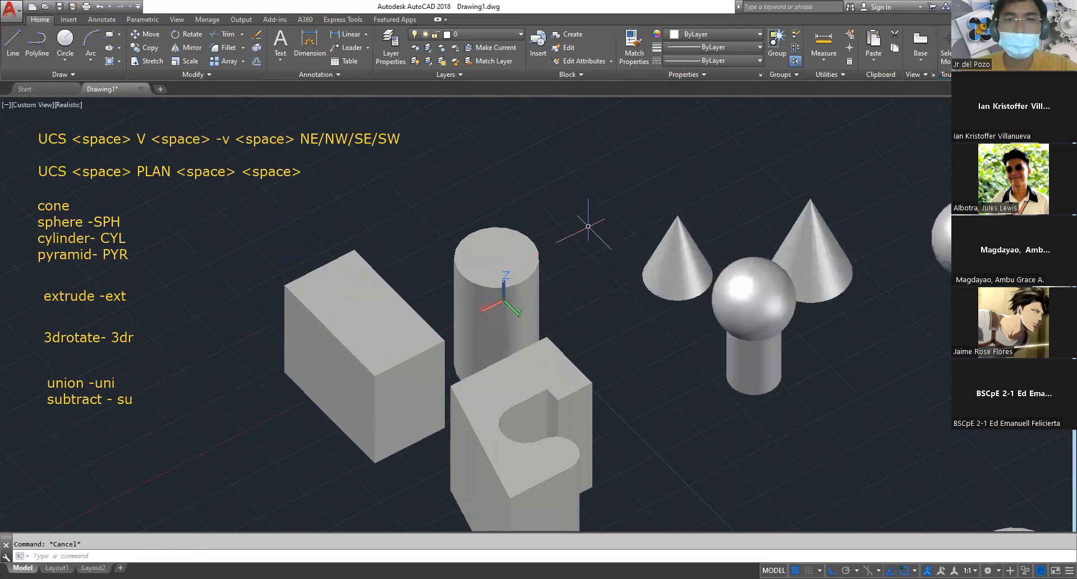
middle_drag(724, 218, 578, 228)
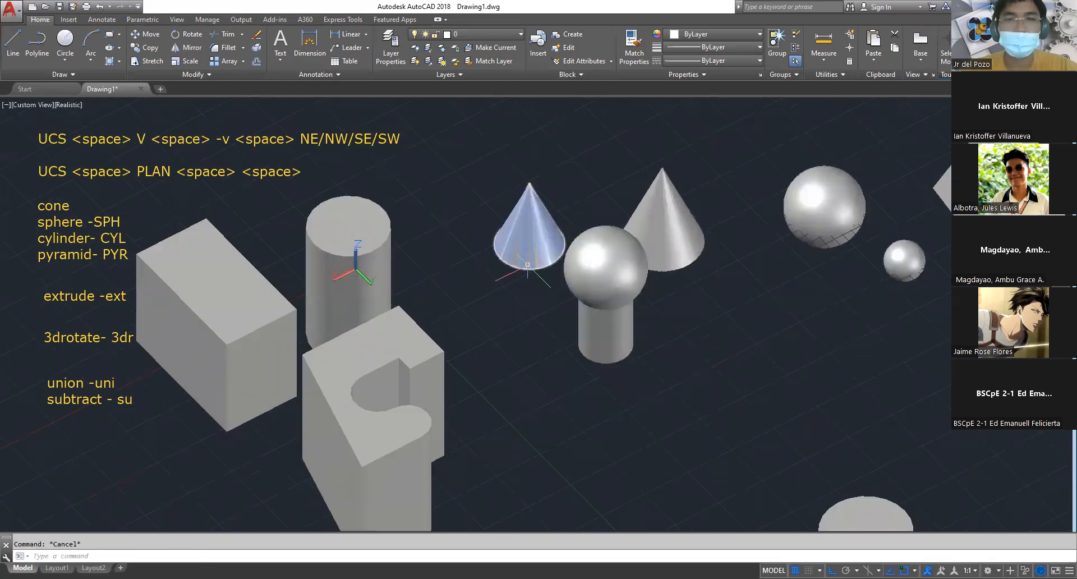
click(676, 218)
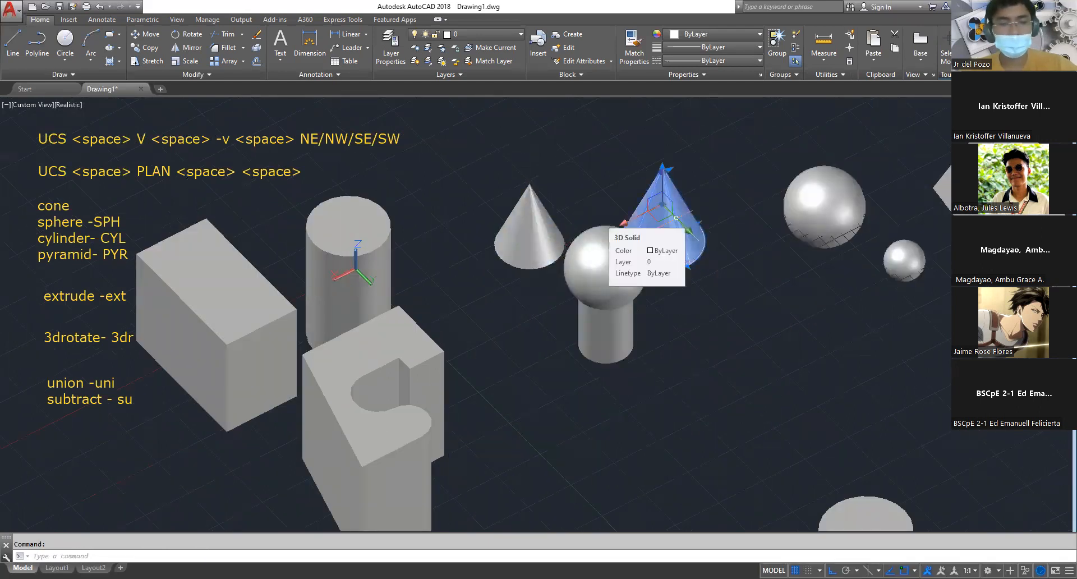
scroll(713, 250, down, 2)
scroll(712, 250, down, 2)
middle_drag(805, 357, 666, 281)
scroll(666, 281, up, 3)
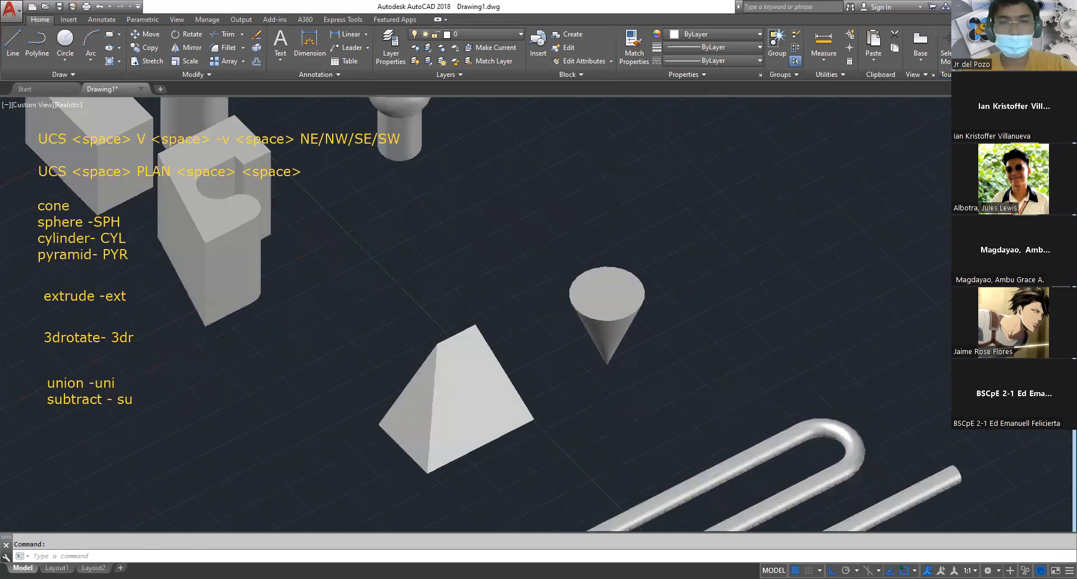
click(625, 303)
key(Escape)
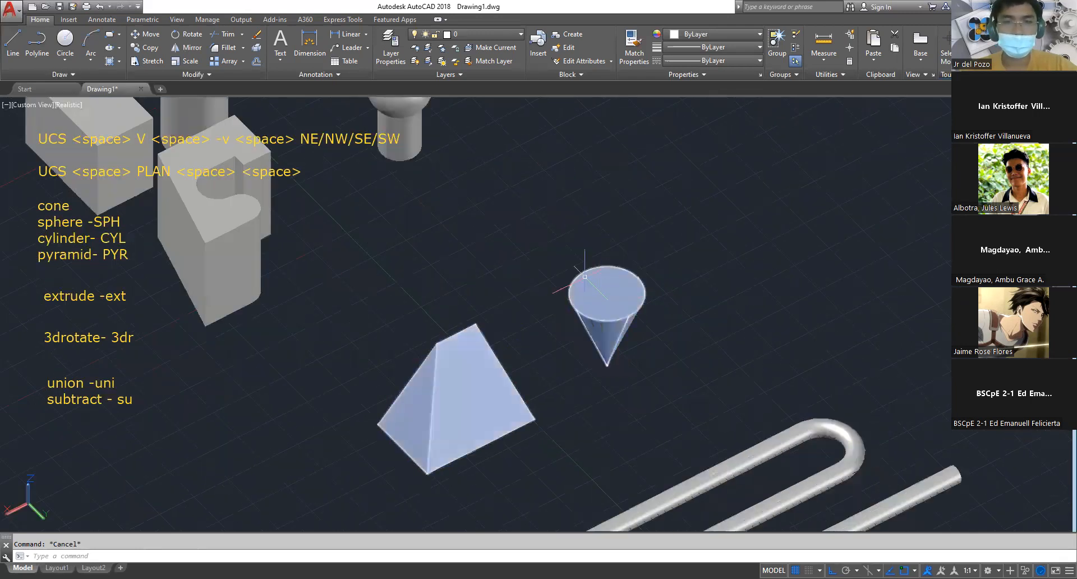
scroll(608, 308, down, 2)
middle_drag(608, 308, 684, 406)
scroll(595, 232, up, 2)
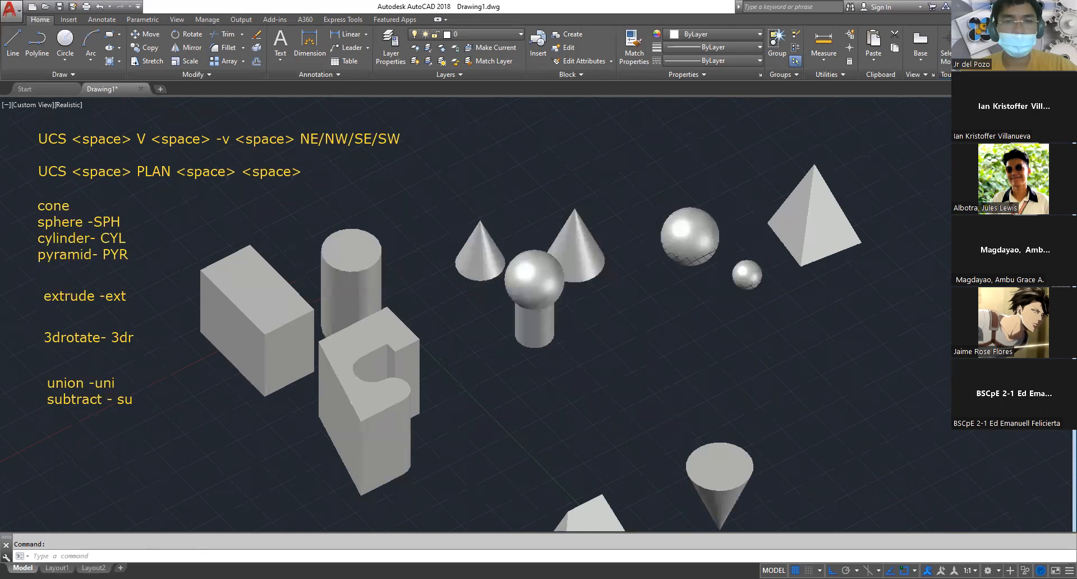
Turn the larger upright cone behind the sphere-topped cylinder upside down with 3D Rotate
scroll(597, 236, up, 2)
text(e)
key(Escape)
text(3)
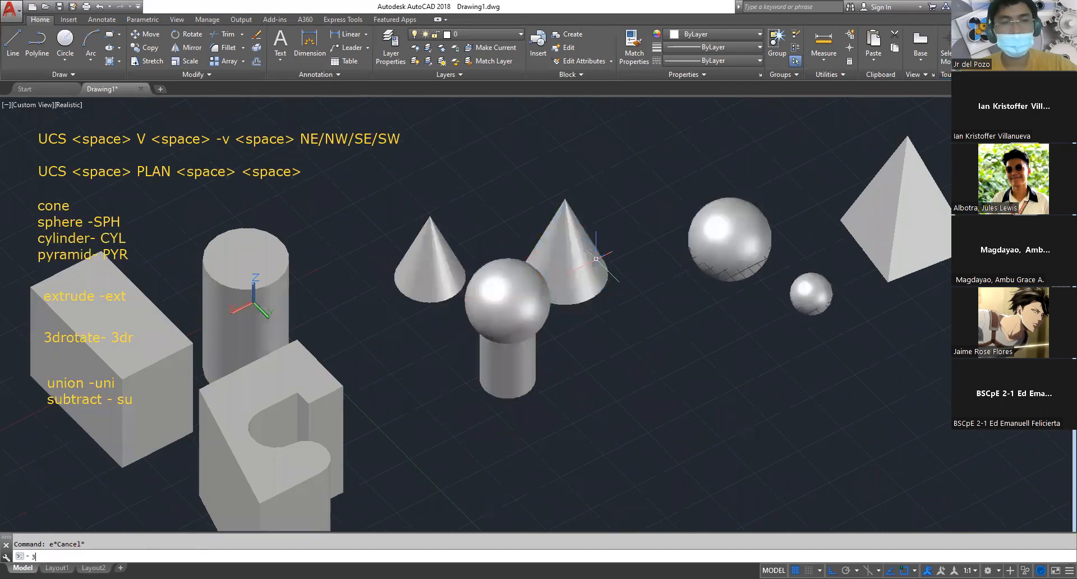
text(dr)
key(Return)
click(597, 253)
key(Return)
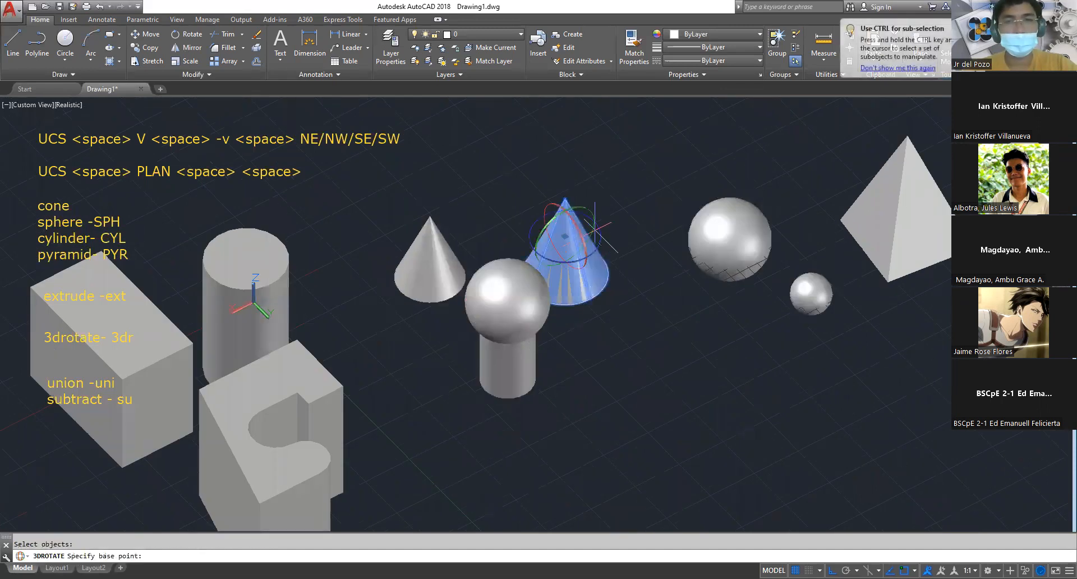
click(584, 208)
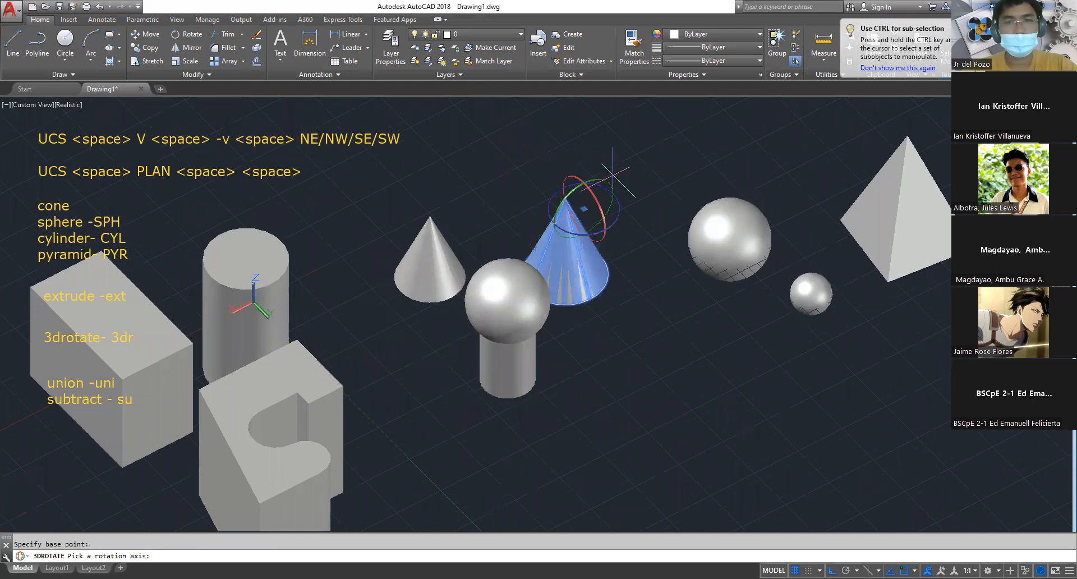
click(595, 177)
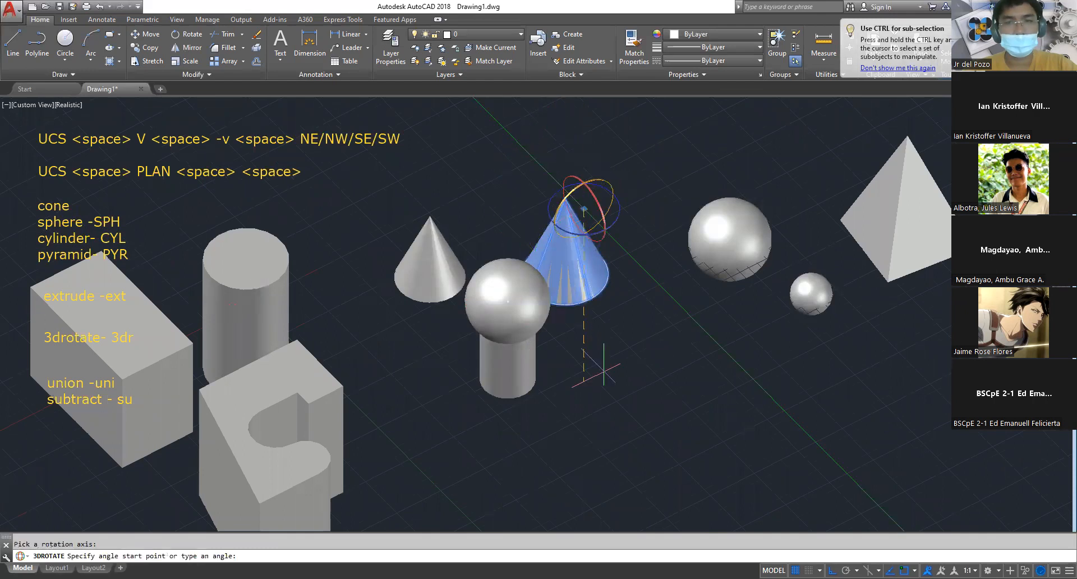
scroll(606, 387, down, 6)
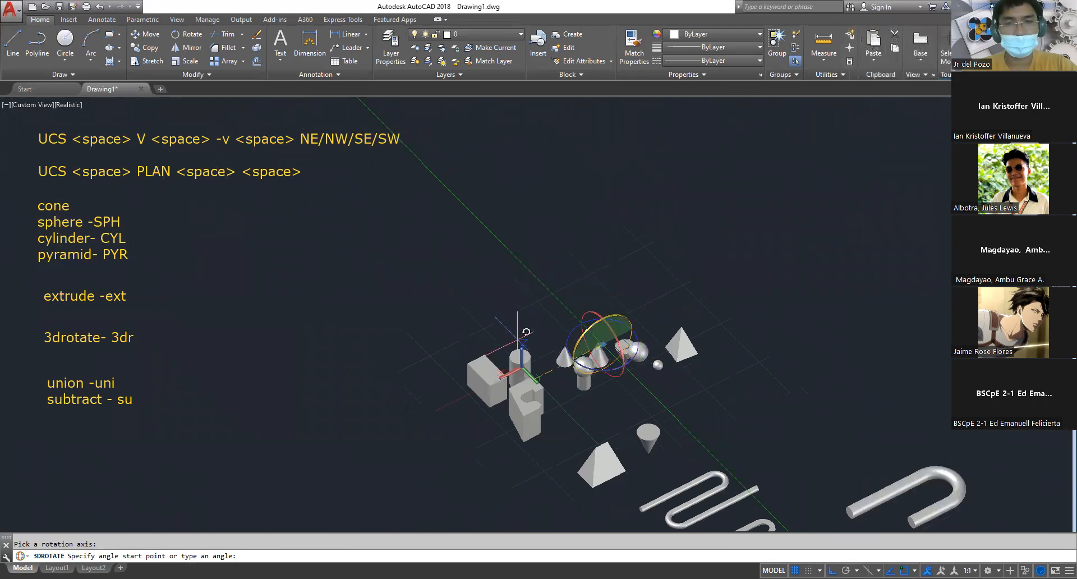
key(Escape)
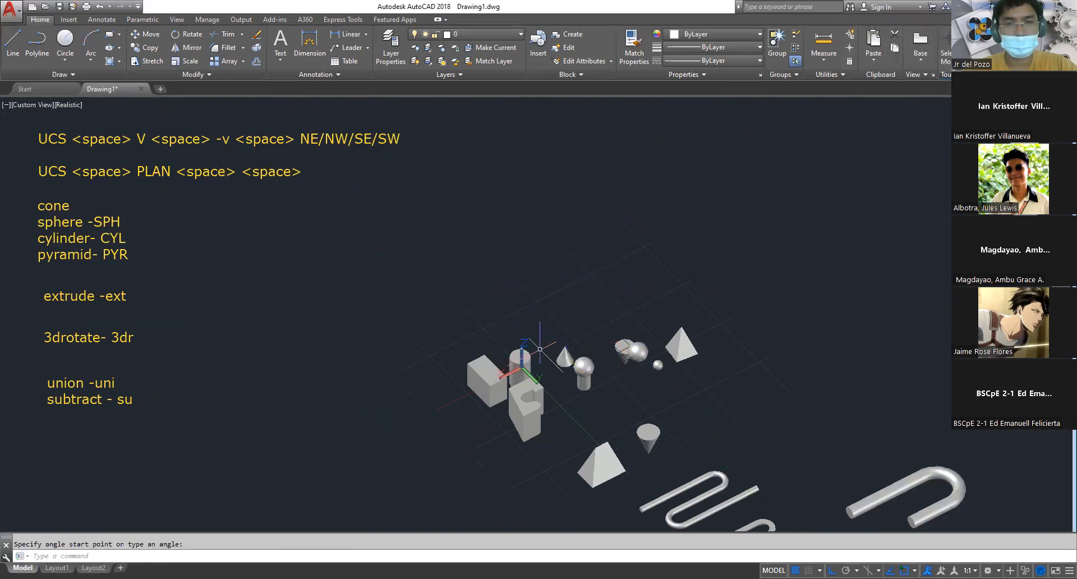
Move the newly inverted cone by the centre of its circular face onto the centre of the large cylinder's top face
scroll(669, 345, up, 5)
scroll(547, 381, up, 2)
middle_drag(546, 381, 557, 278)
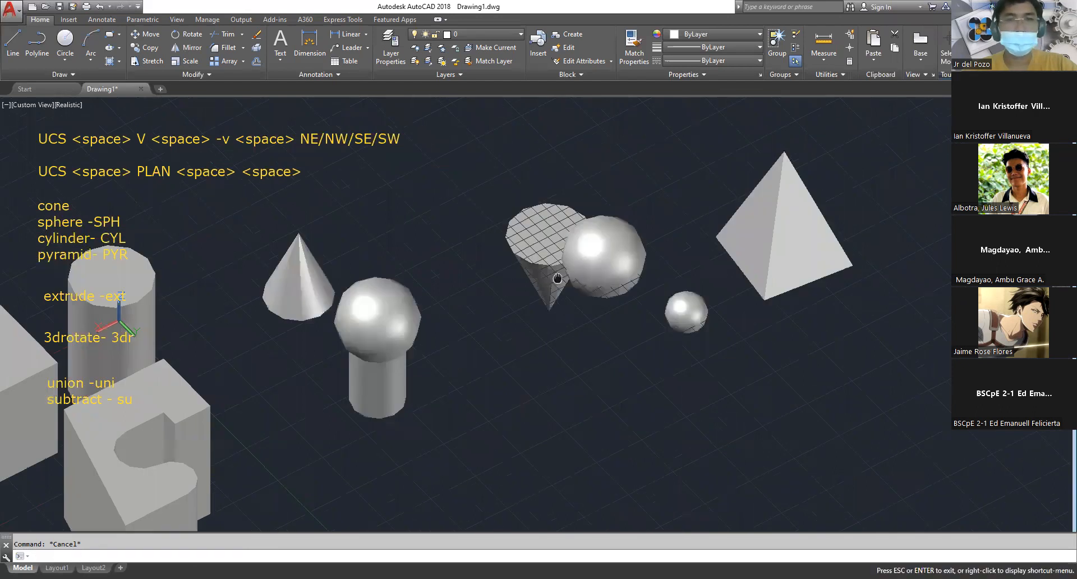
text(m)
key(space)
click(550, 314)
click(547, 305)
key(space)
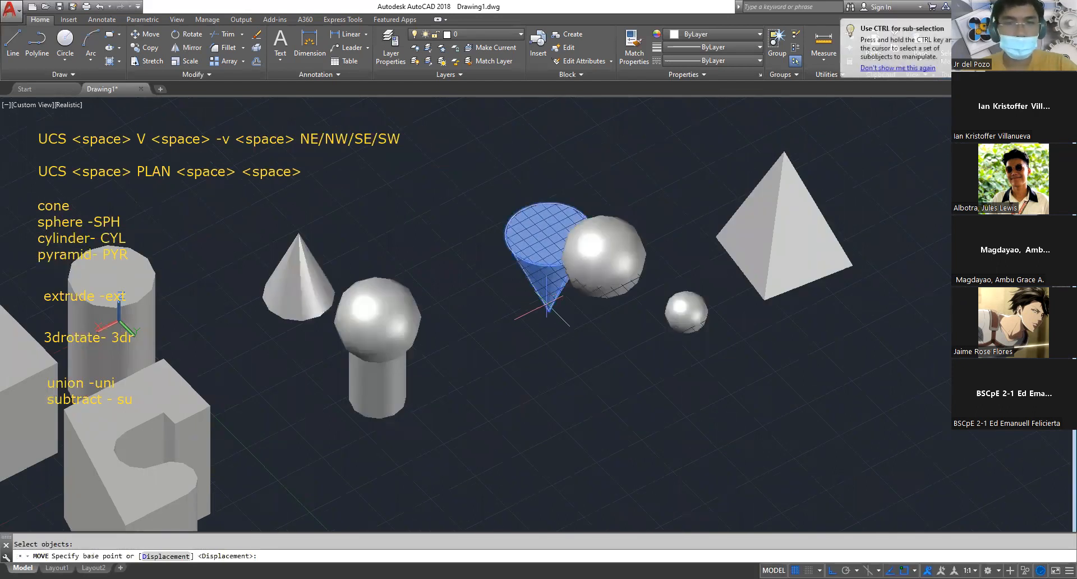
click(549, 233)
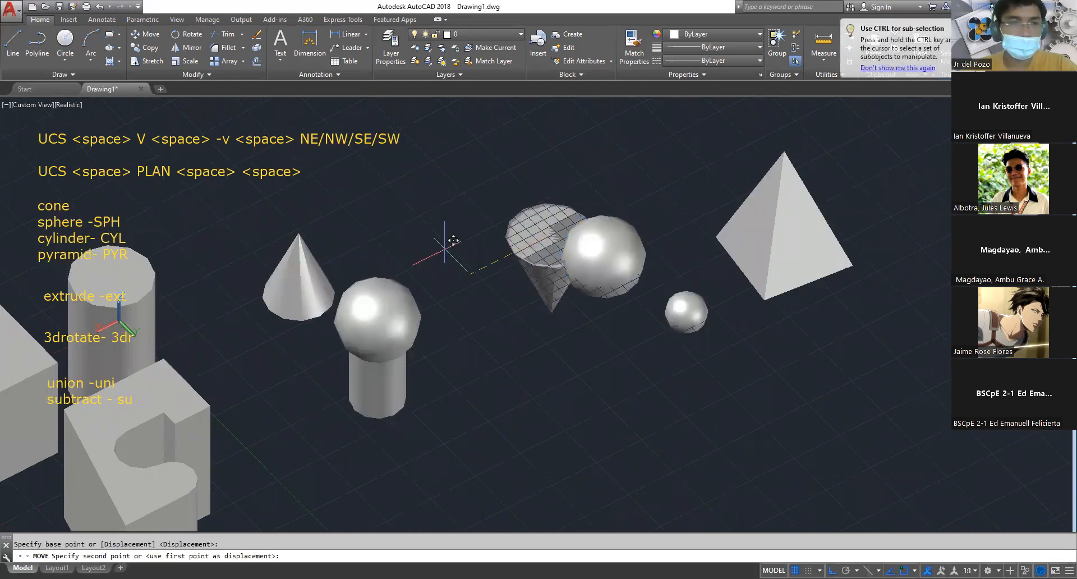
click(377, 318)
middle_drag(197, 262, 745, 269)
scroll(648, 307, up, 2)
key(Escape)
scroll(648, 307, up, 1)
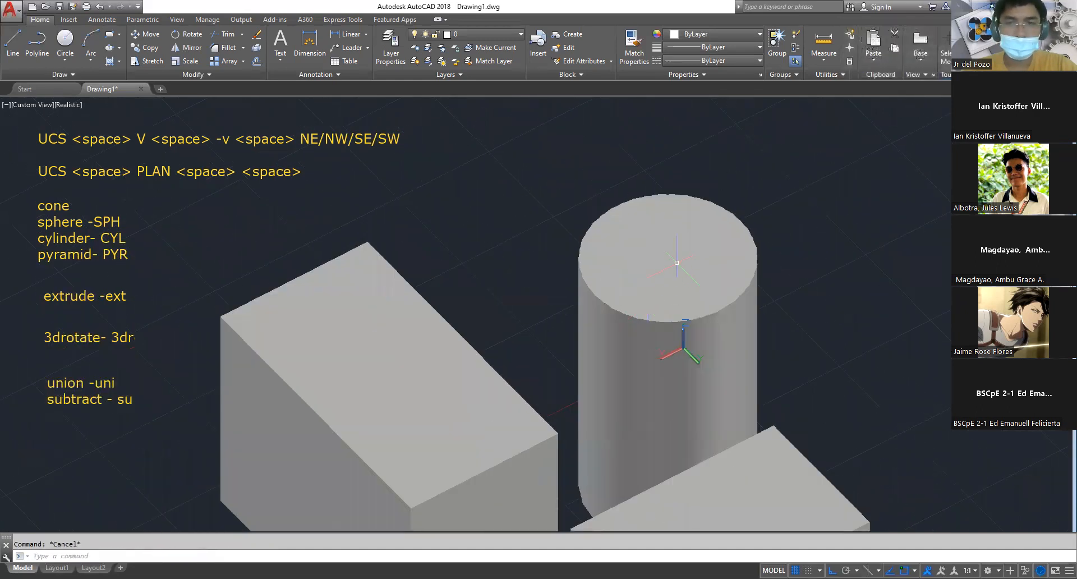
Move the large cylinder together with the cone inside it to an open area away from the other solids
click(651, 309)
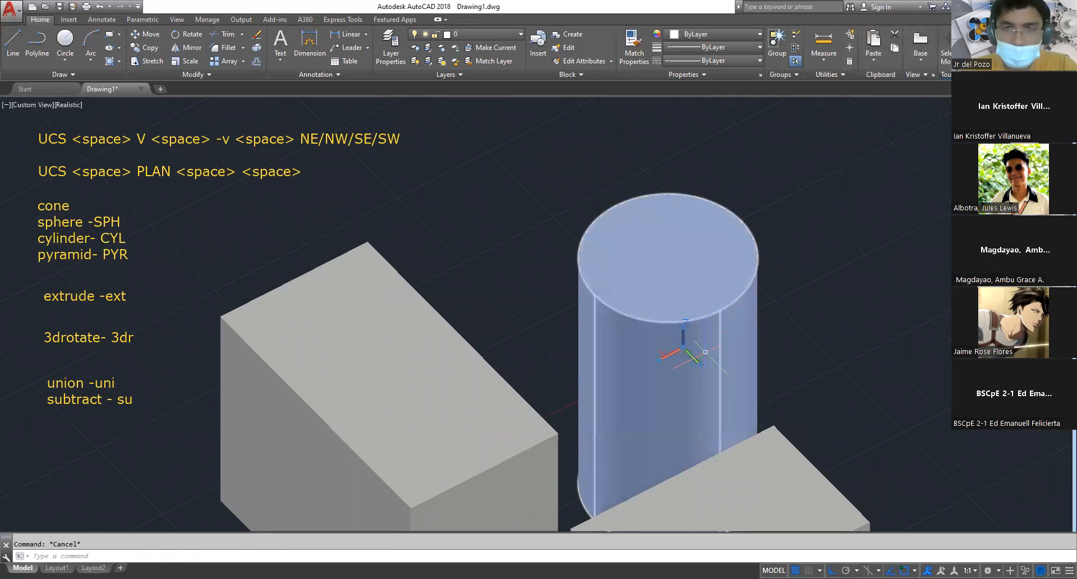
click(845, 319)
click(666, 201)
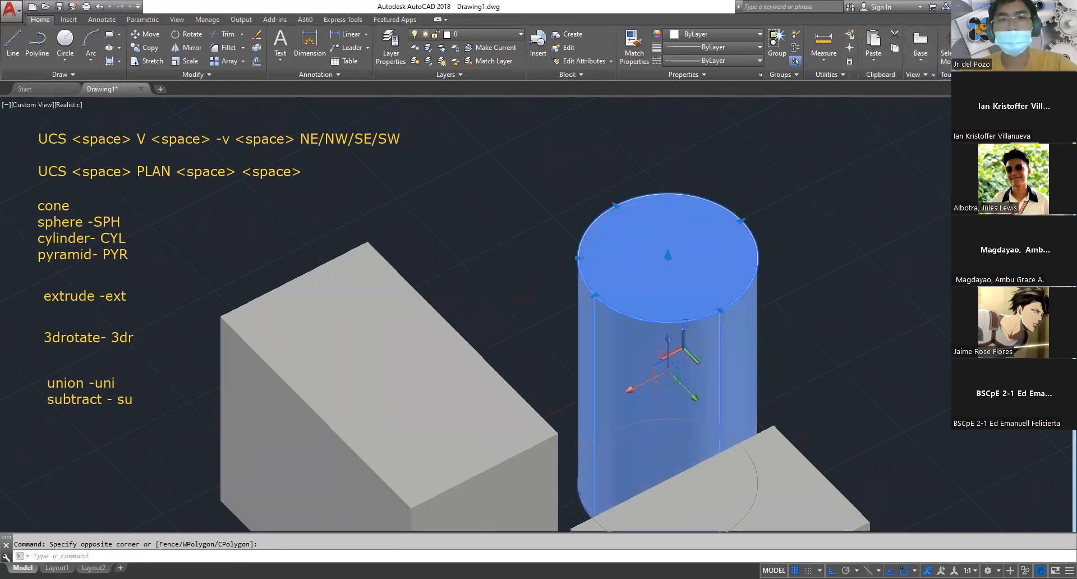
text(m)
key(space)
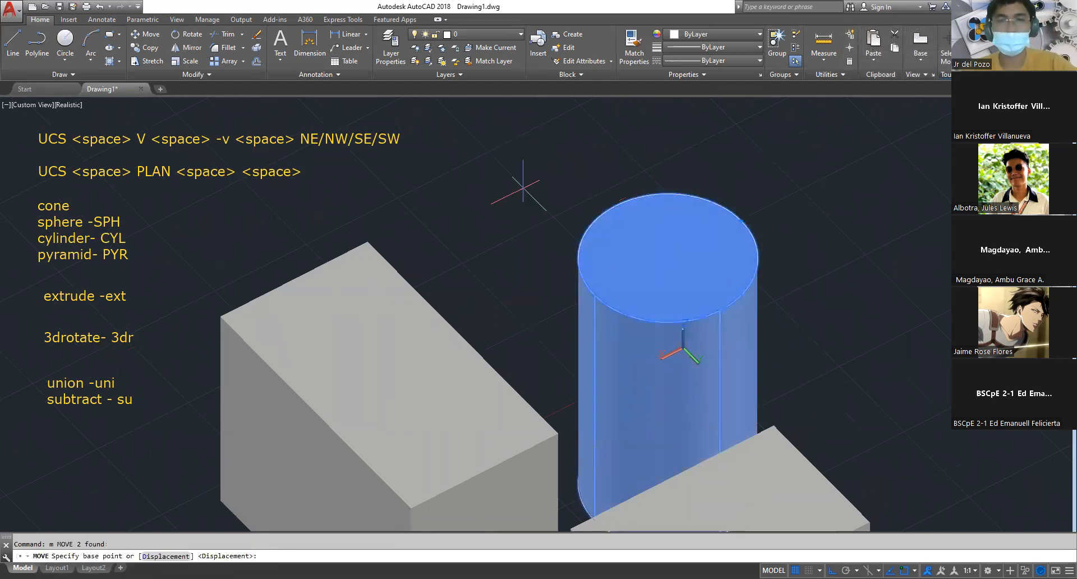
click(532, 179)
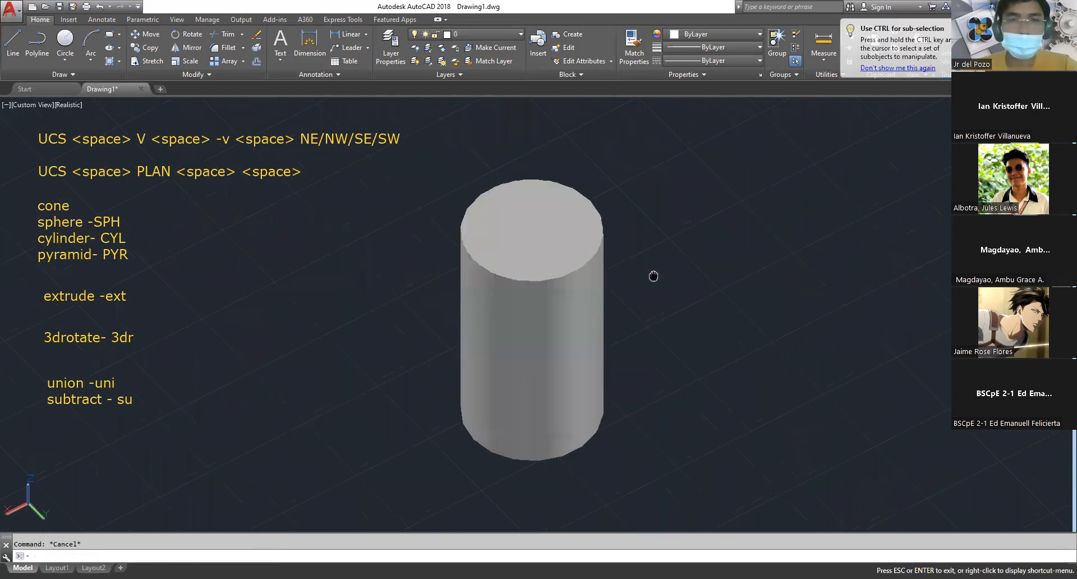
View the cone inside the cylinder in the 2D Wireframe visual style and switch back to Realistic
text(sha)
key(space)
text(2)
key(space)
key(Escape)
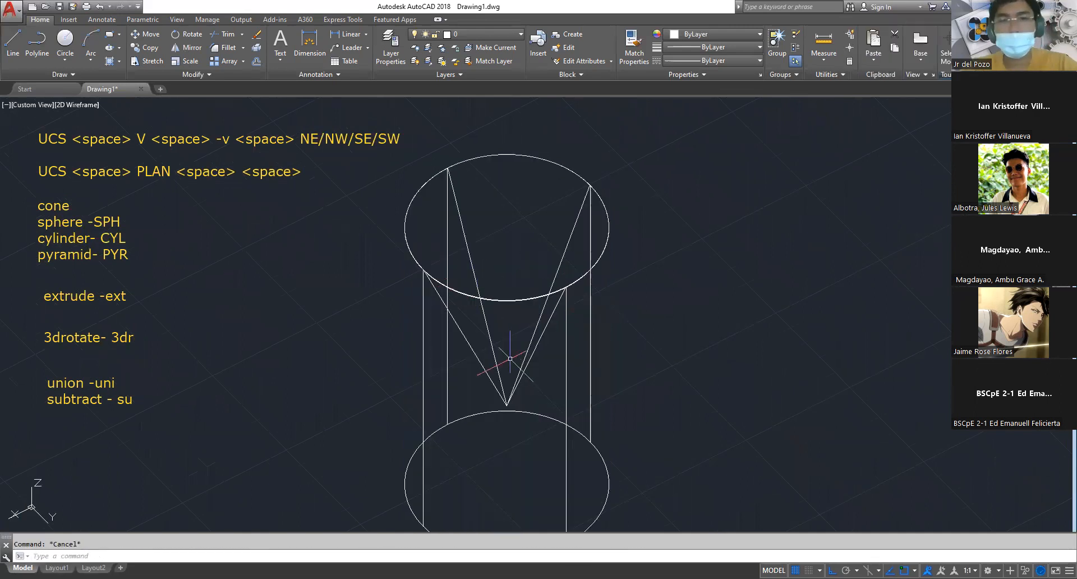
text(sha)
key(space)
text(r)
key(space)
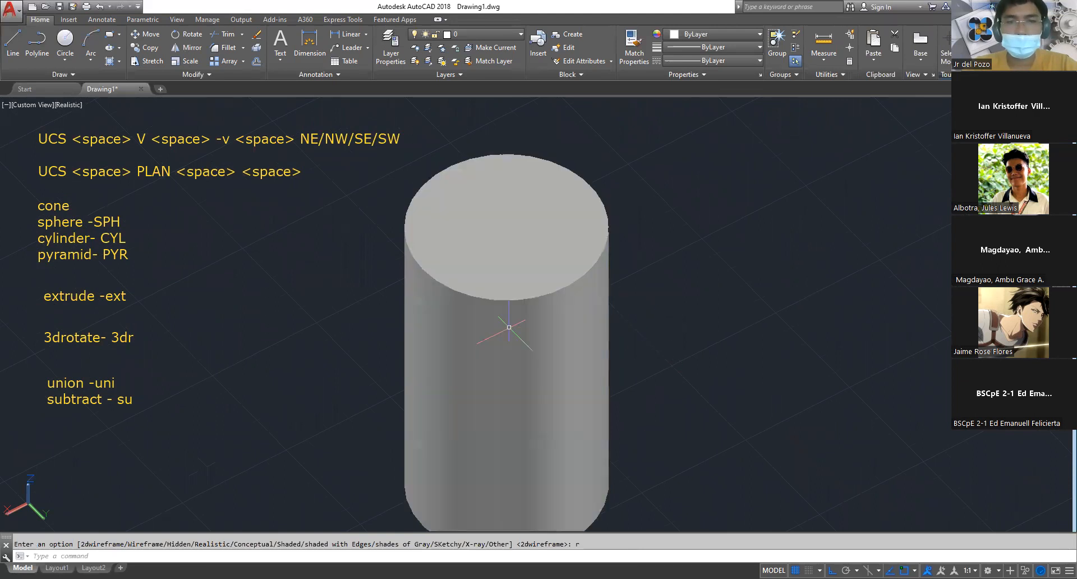
Show the nested solids in 2D Wireframe again, pick at the cone's and cylinder's edges to tell them apart, and restore the Realistic style
click(533, 297)
key(Escape)
text(sha)
key(space)
text(2)
key(space)
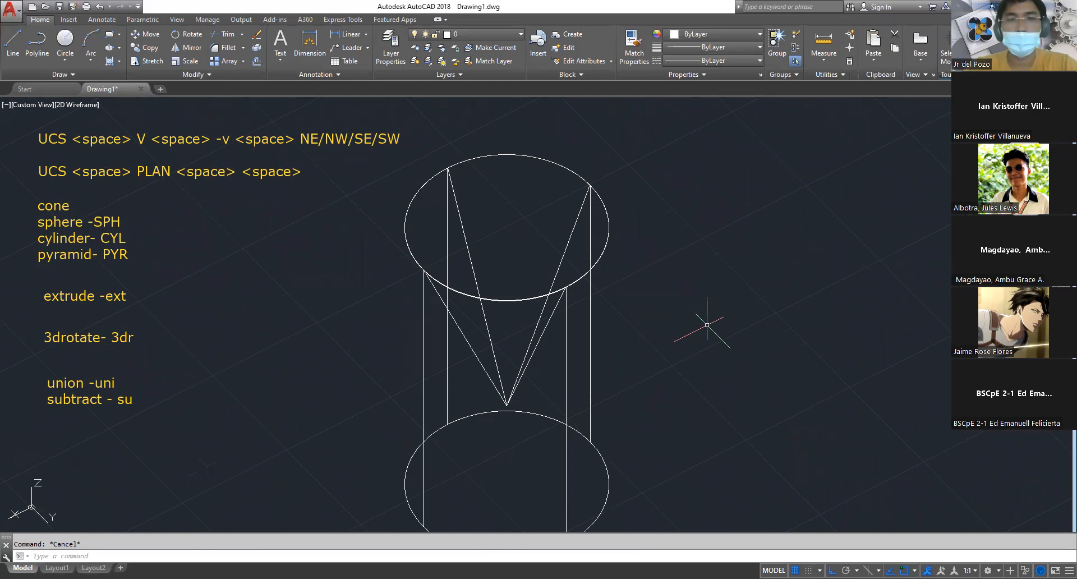
click(533, 351)
click(598, 349)
click(584, 336)
key(Escape)
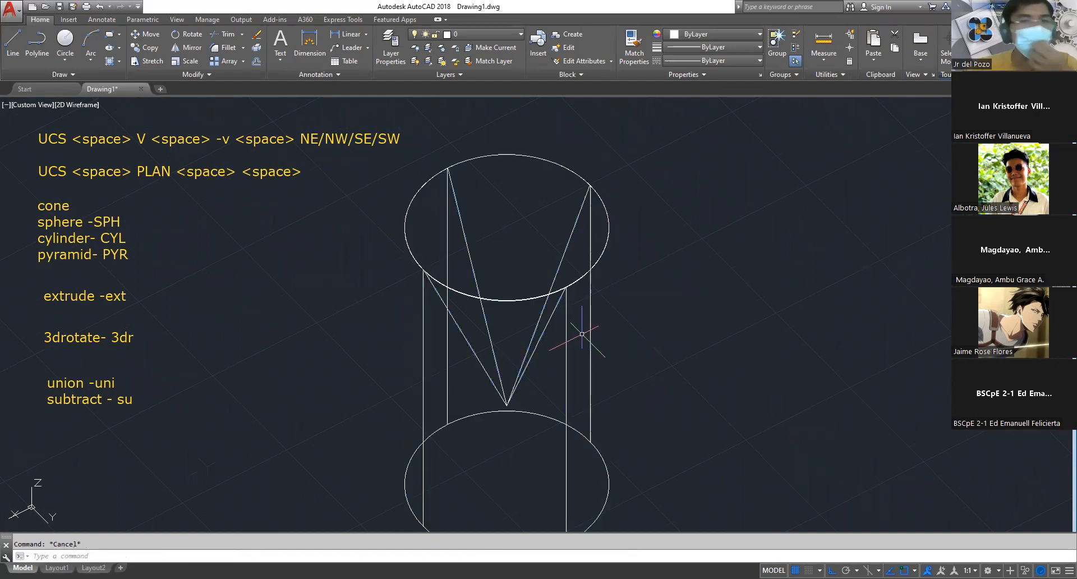
text(sha)
key(space)
text(r)
key(space)
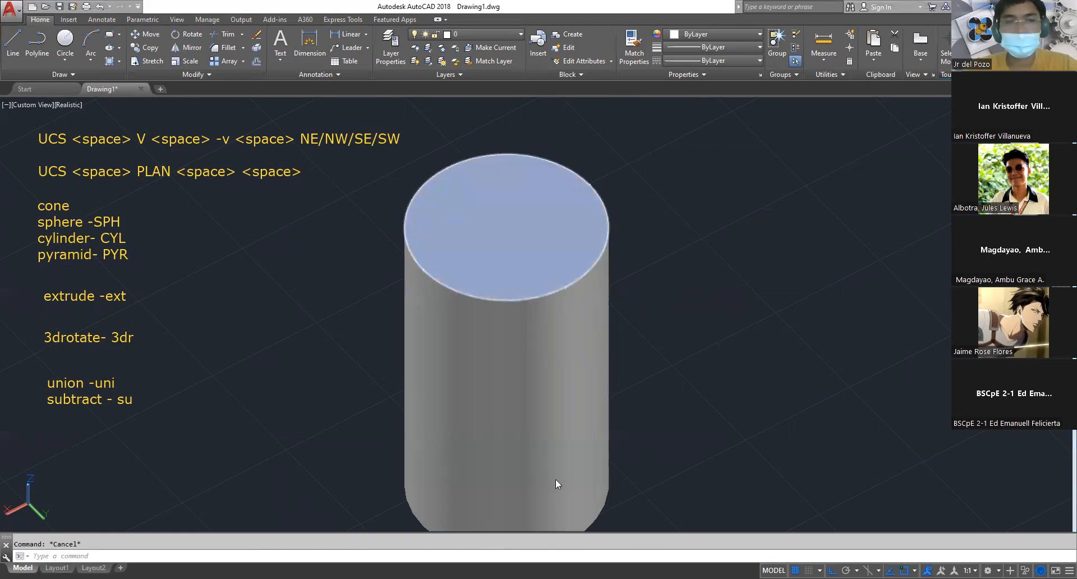
Subtract the inverted cone from the large cylinder to hollow out a conical cavity
text(s)
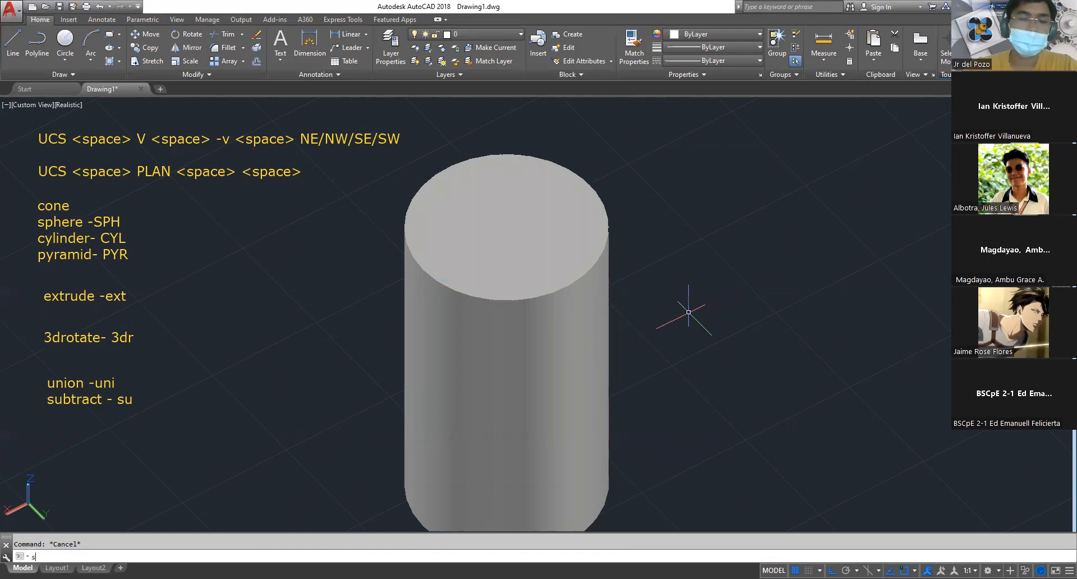
text(u)
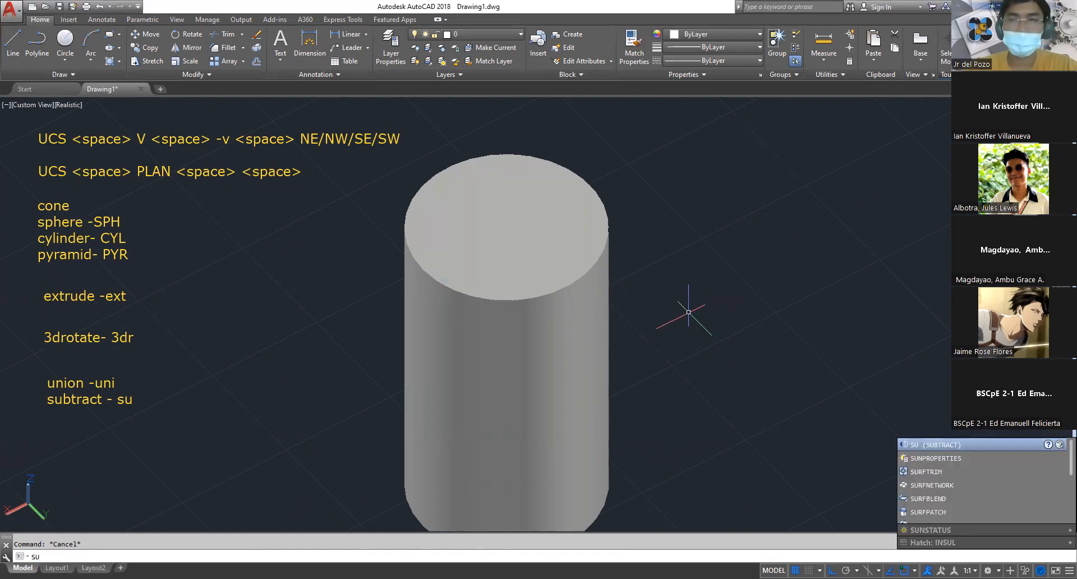
key(Return)
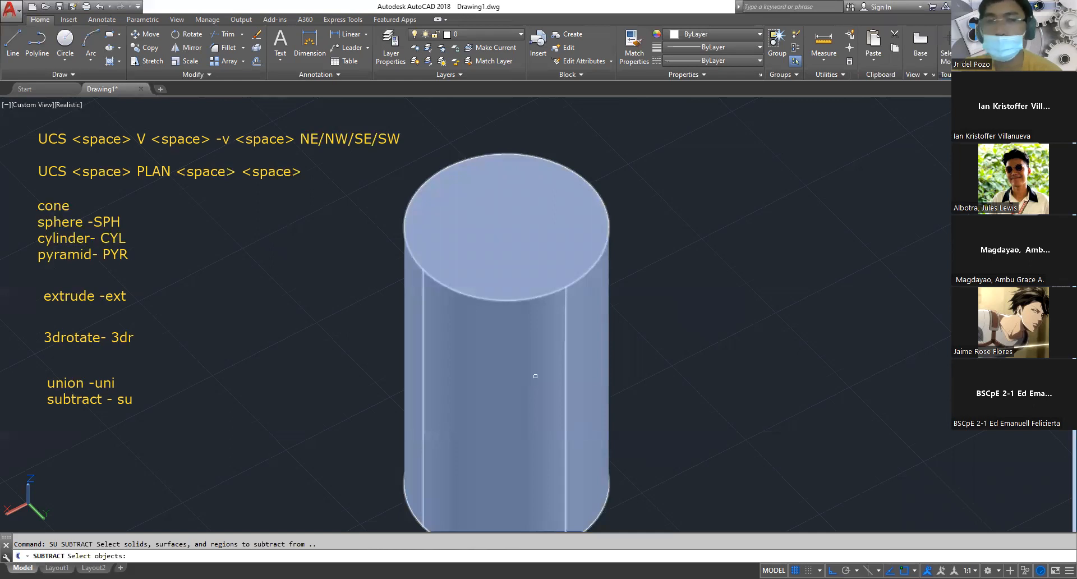
click(514, 429)
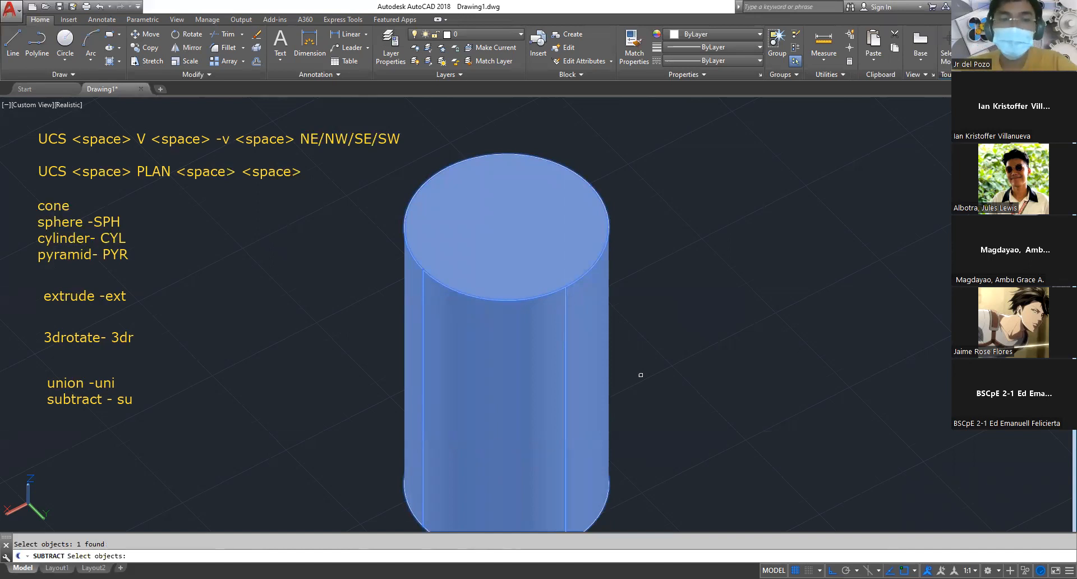
key(Return)
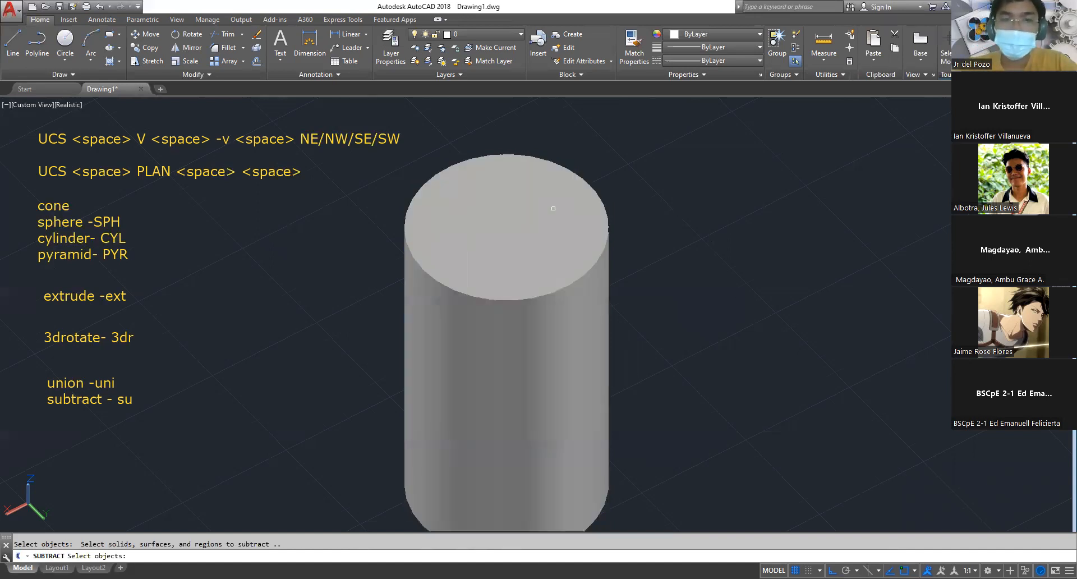
click(367, 158)
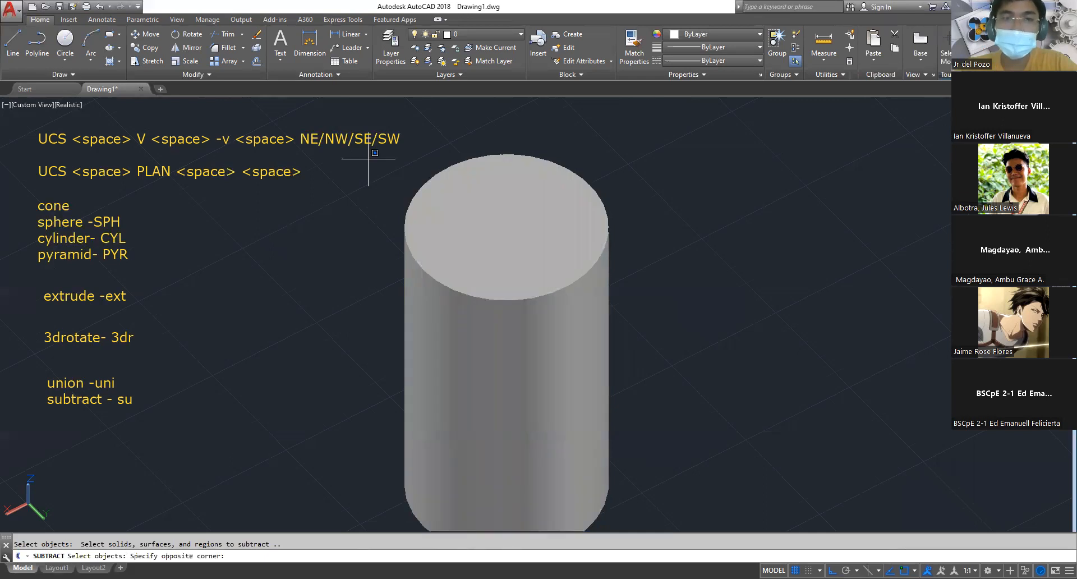
click(351, 119)
click(341, 116)
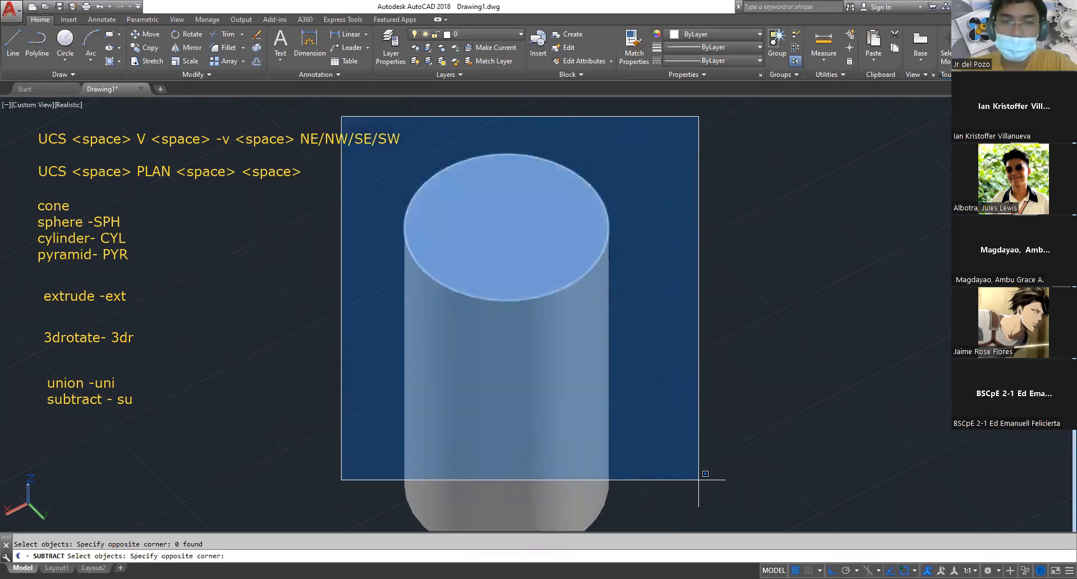
click(699, 480)
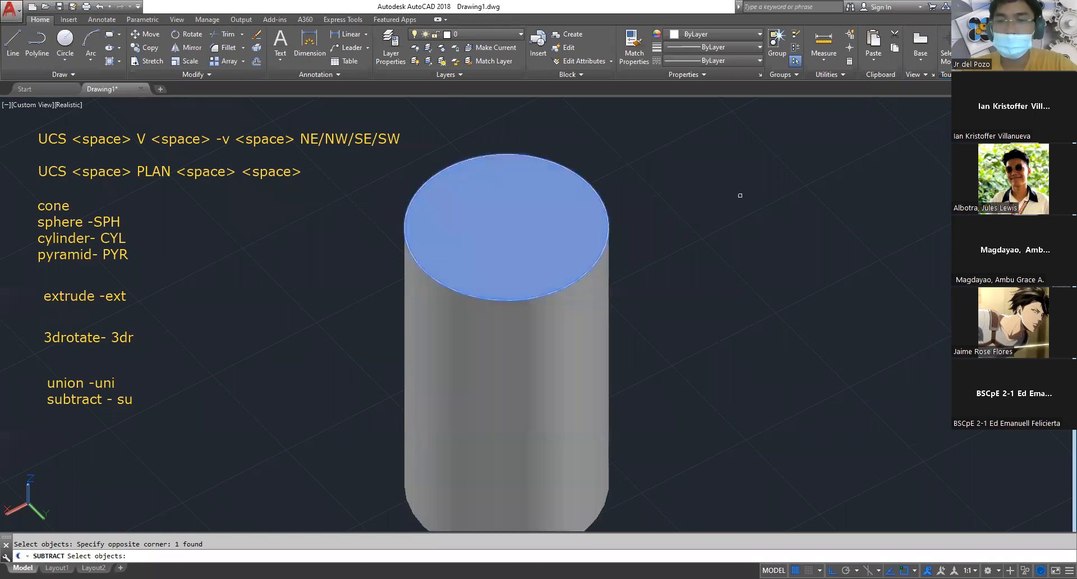
key(Return)
shift+middle_drag(645, 160, 642, 267)
scroll(561, 272, up, 4)
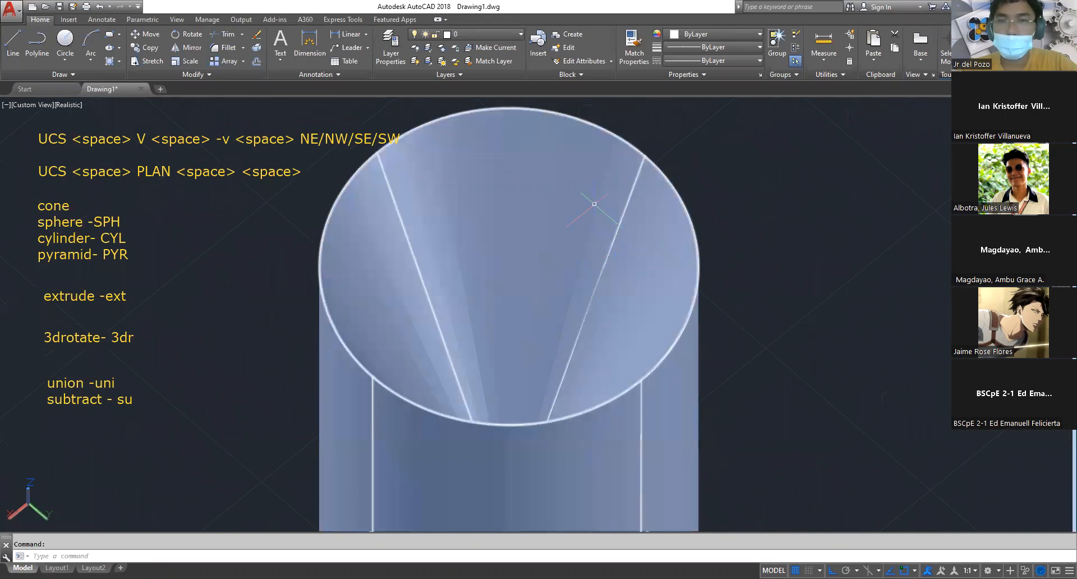
Move the united sphere-and-cylinder solid onto the edge of the curved, notched block so that the two solids overlap
shift+middle_drag(734, 213, 687, 270)
scroll(696, 268, down, 5)
middle_drag(247, 357, 685, 282)
scroll(686, 283, up, 2)
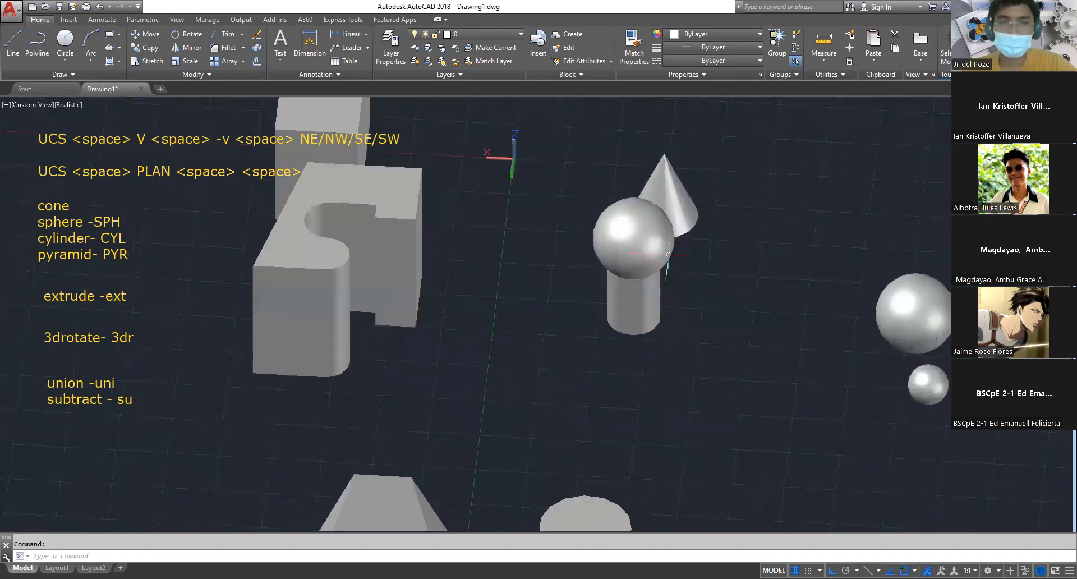
click(654, 260)
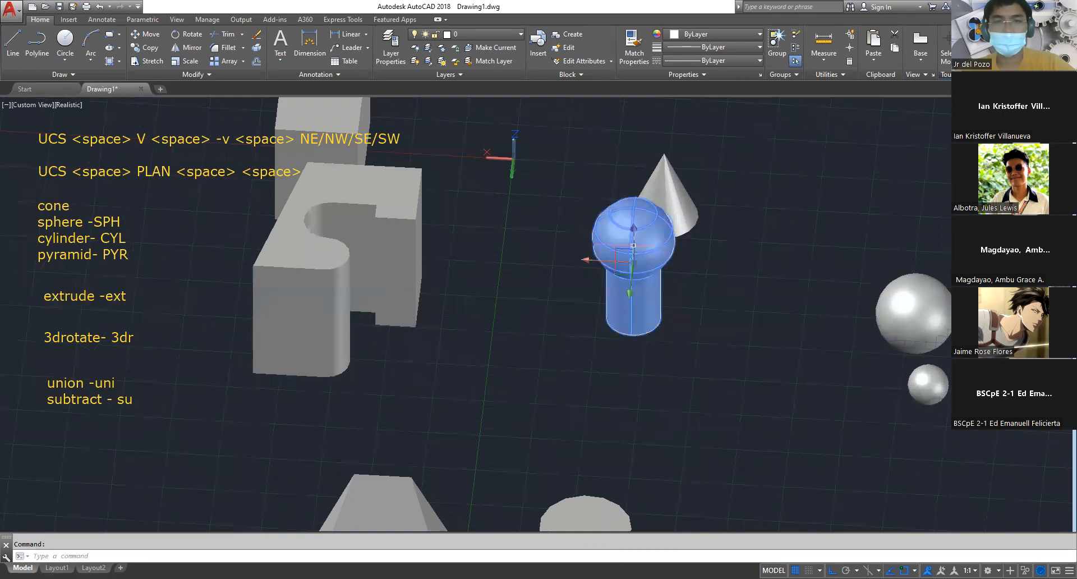
click(633, 246)
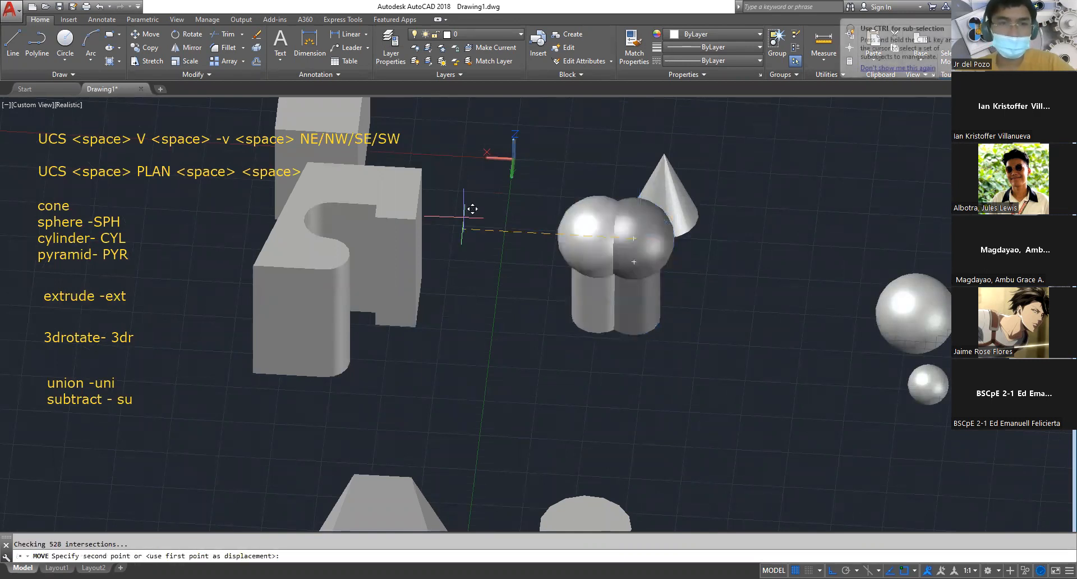
click(472, 208)
shift+middle_drag(535, 273, 366, 250)
middle_drag(606, 262, 538, 397)
scroll(658, 306, up, 2)
key(Escape)
Subtract the united sphere-and-cylinder solid from the curved, notched block
text(su)
key(space)
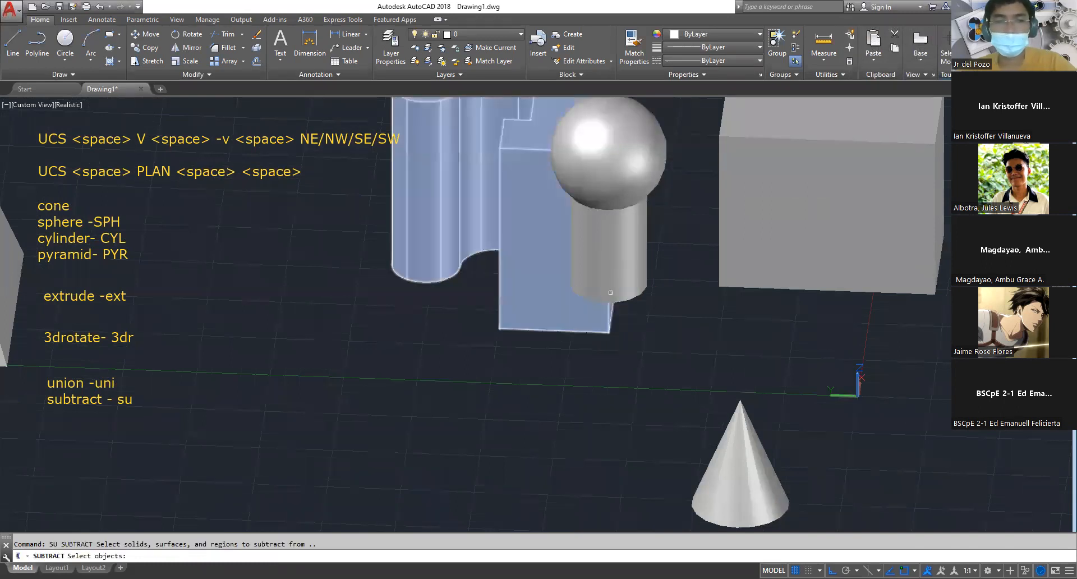
click(521, 206)
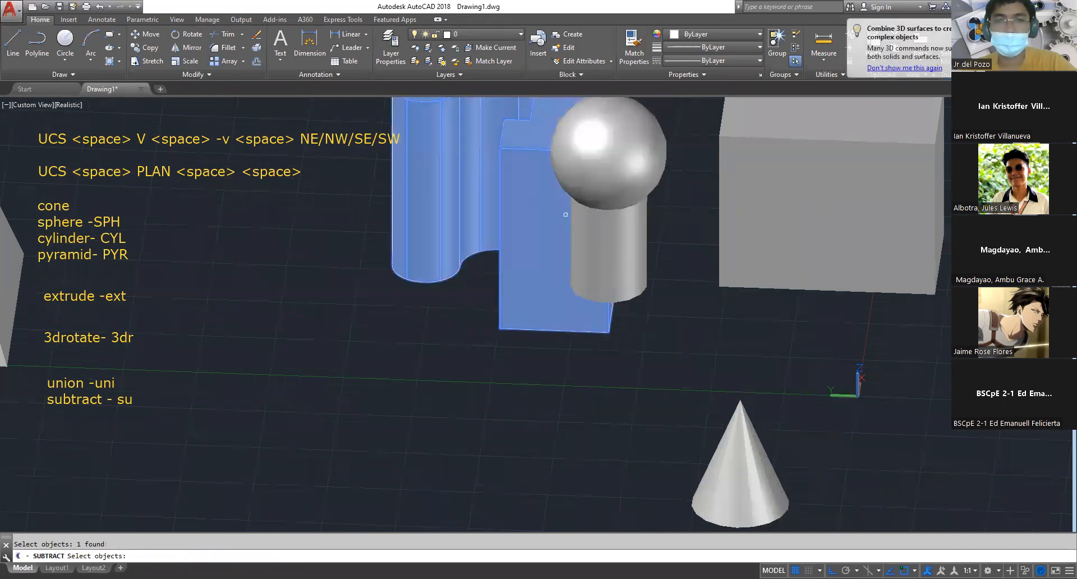
key(space)
click(617, 173)
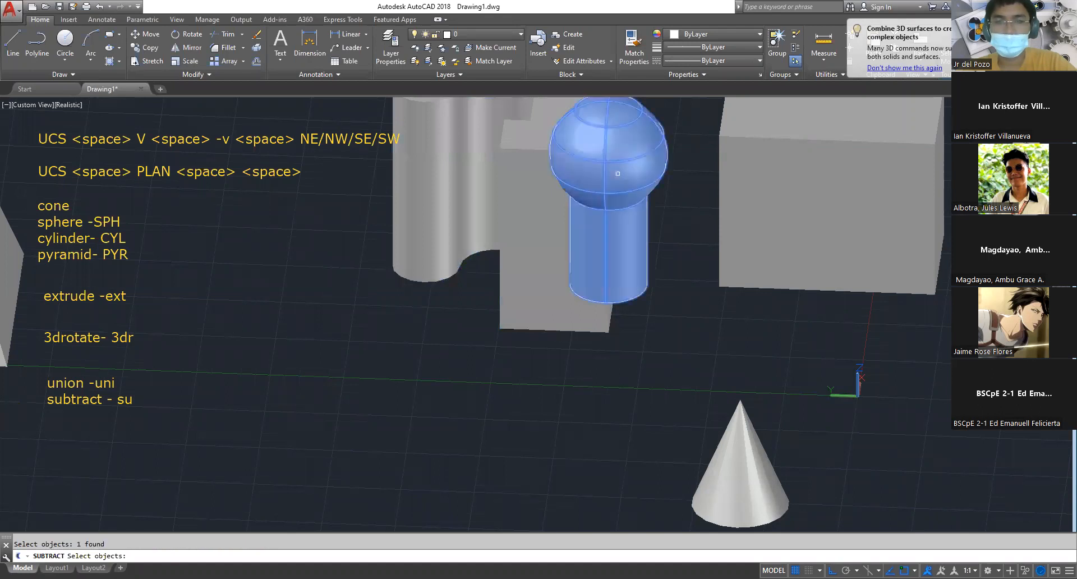
key(space)
shift+middle_drag(630, 223, 625, 168)
middle_drag(691, 100, 668, 270)
scroll(683, 261, up, 3)
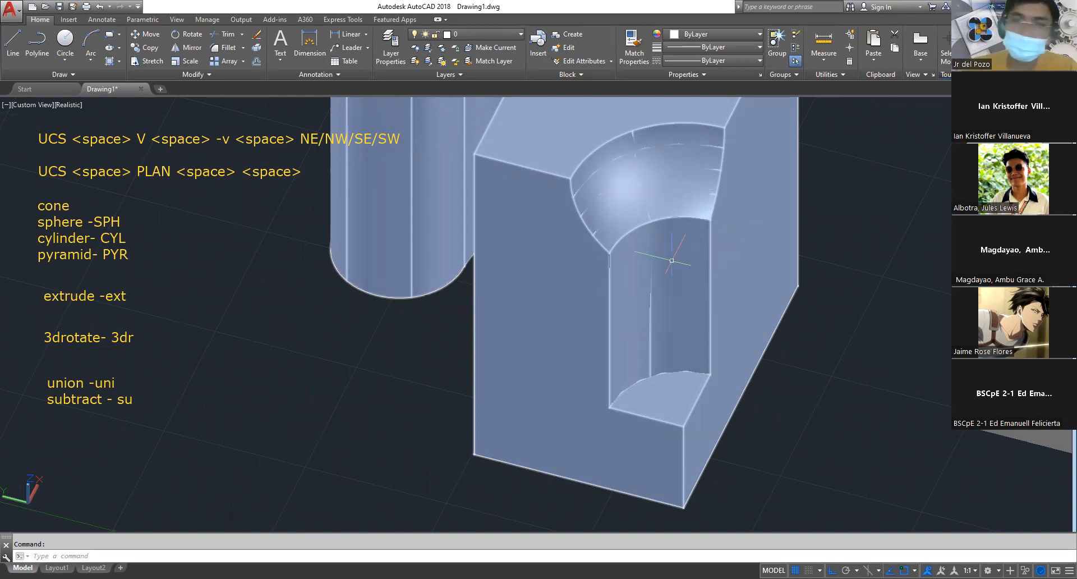
Examine the rounded pocket cut into the block, both close up and among the surrounding solids
scroll(686, 244, down, 2)
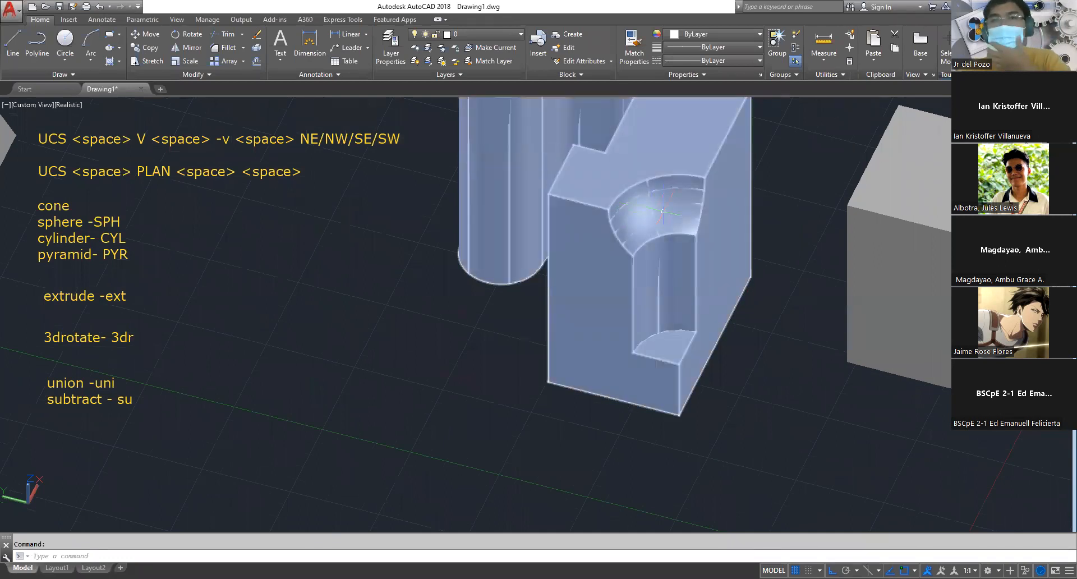
click(666, 216)
key(Escape)
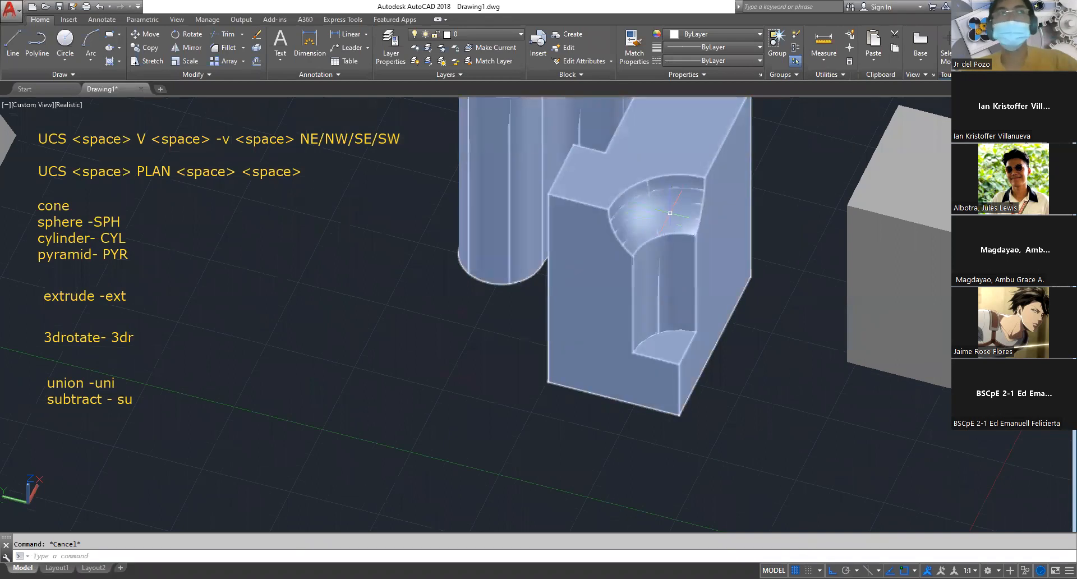
mouse_move(752, 242)
shift+middle_down()
mouse_move(750, 334)
mouse_move(762, 258)
shift+middle_up()
scroll(773, 290, down, 5)
scroll(772, 290, up, 5)
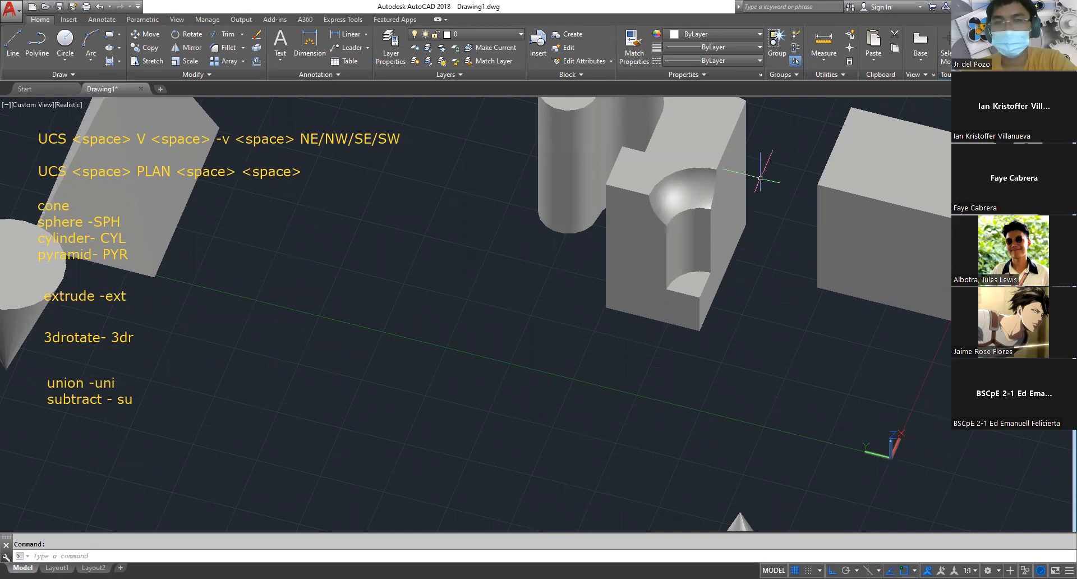
scroll(752, 279, up, 5)
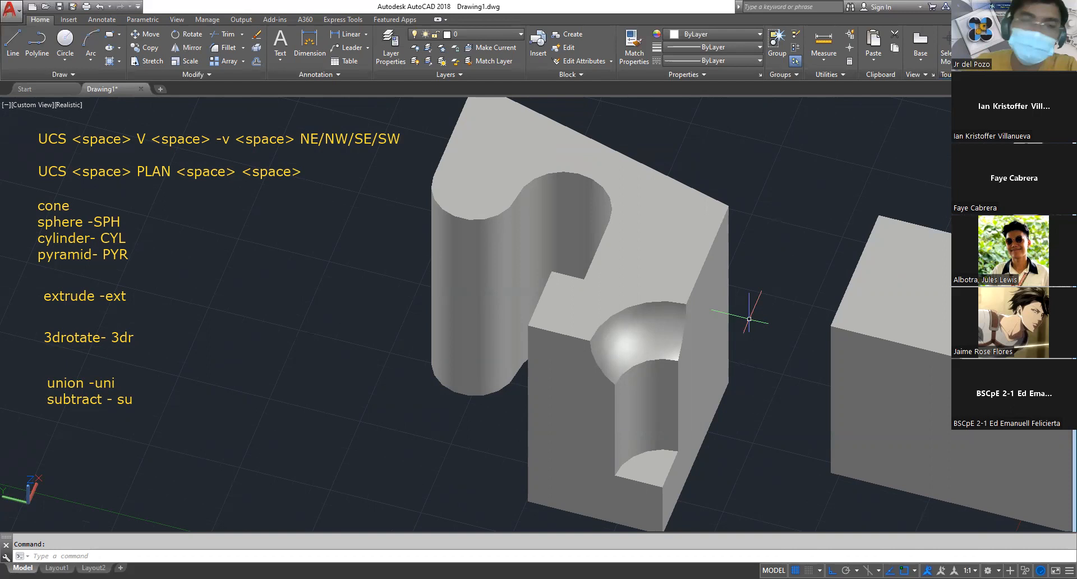
scroll(516, 336, down, 5)
middle_drag(474, 357, 663, 361)
scroll(729, 364, down, 4)
scroll(760, 299, up, 6)
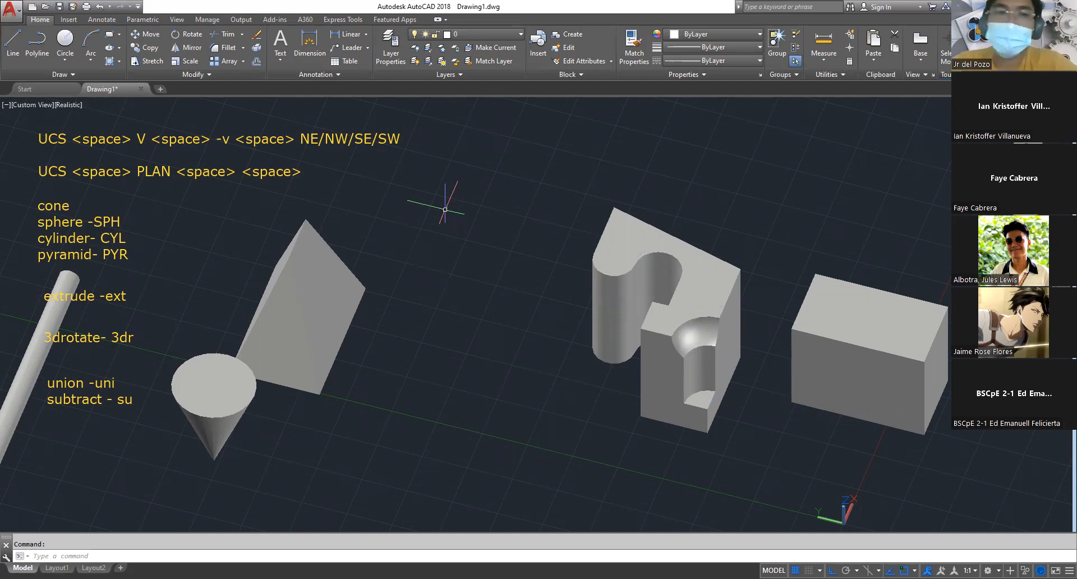
Copy the united pyramid-and-cone solid to the open area beside the original
shift+middle_drag(432, 361, 580, 224)
scroll(698, 424, down, 5)
scroll(645, 312, up, 3)
click(592, 315)
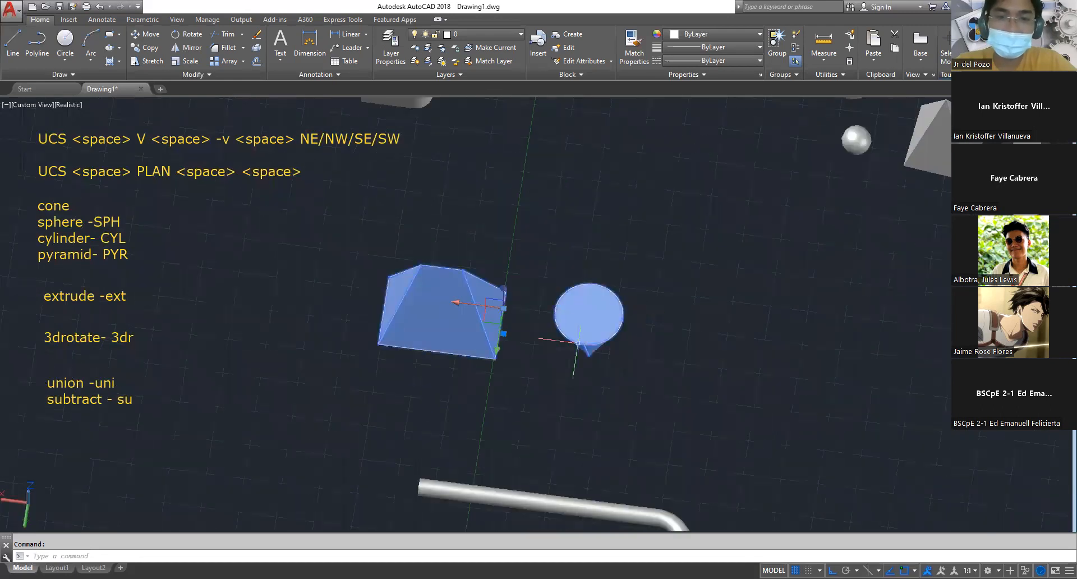
shift+middle_drag(517, 409, 567, 344)
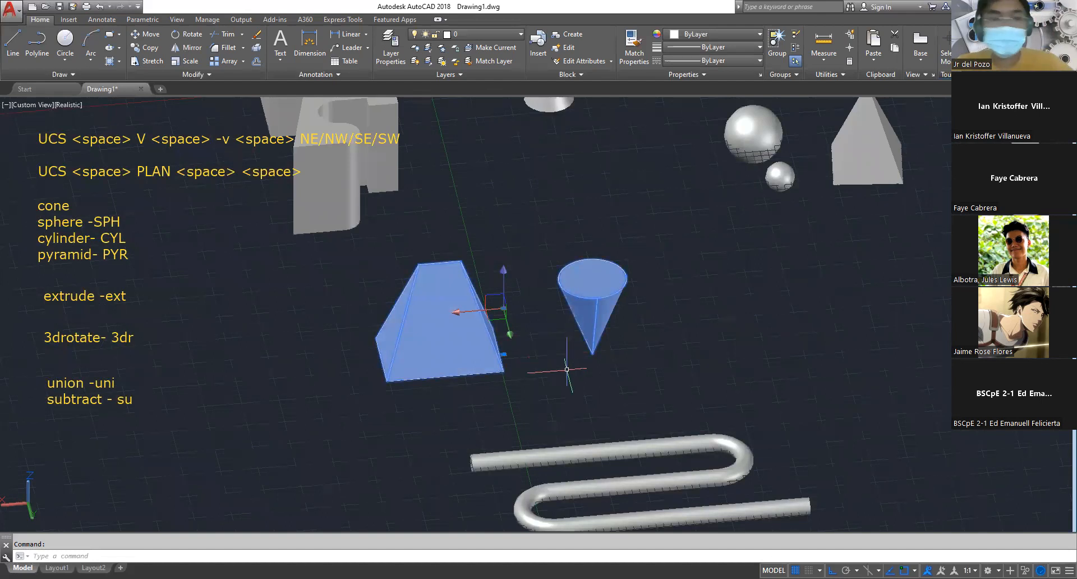
key(Escape)
text(co)
key(space)
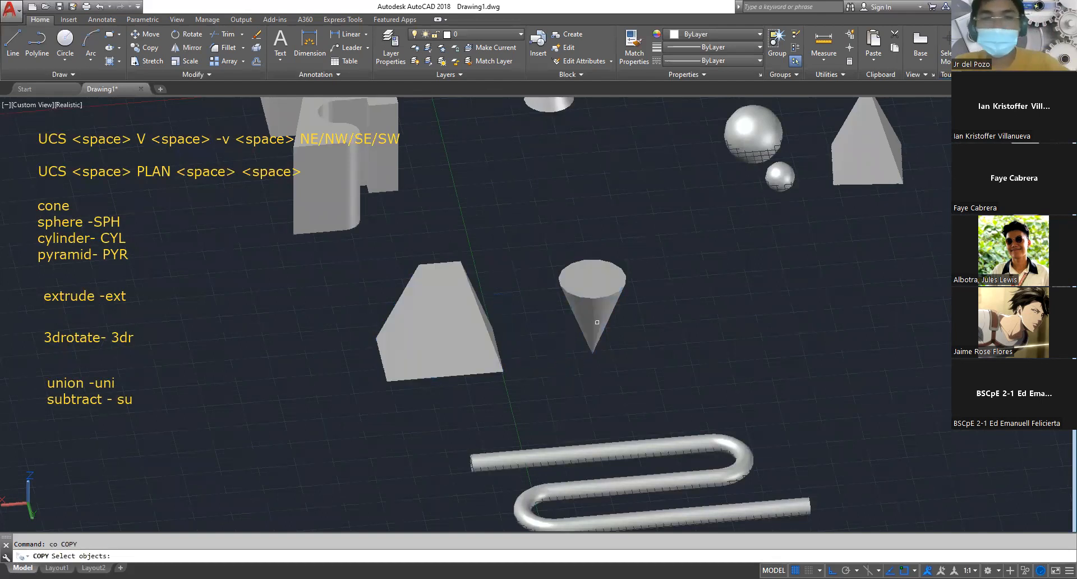
click(596, 321)
key(space)
click(633, 374)
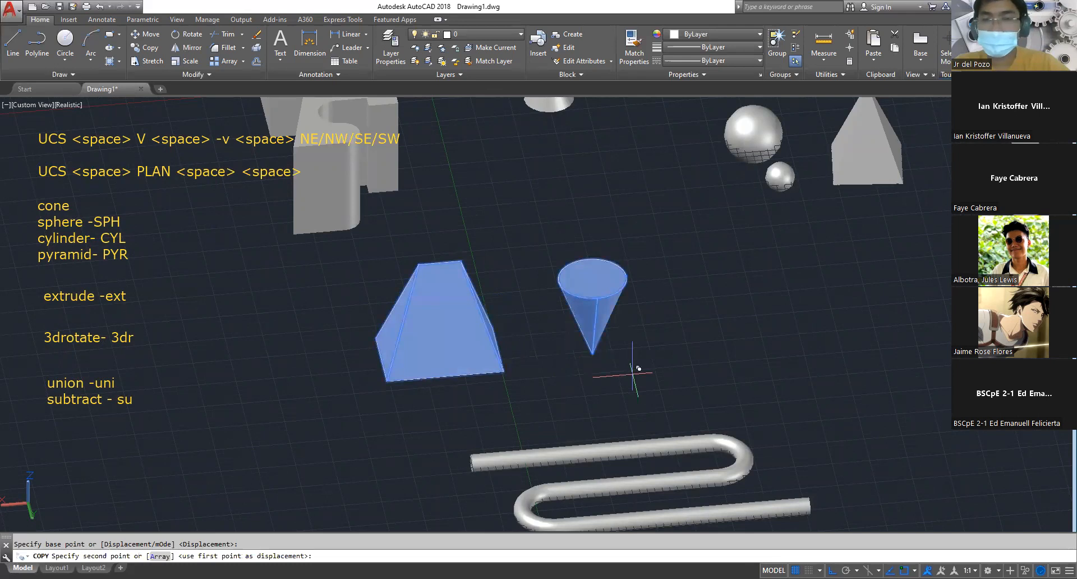
click(915, 330)
key(Escape)
Draw a rectangle next to the copied cone, starting its first corner near the cone's tip
middle_drag(918, 327, 788, 397)
scroll(749, 449, up, 2)
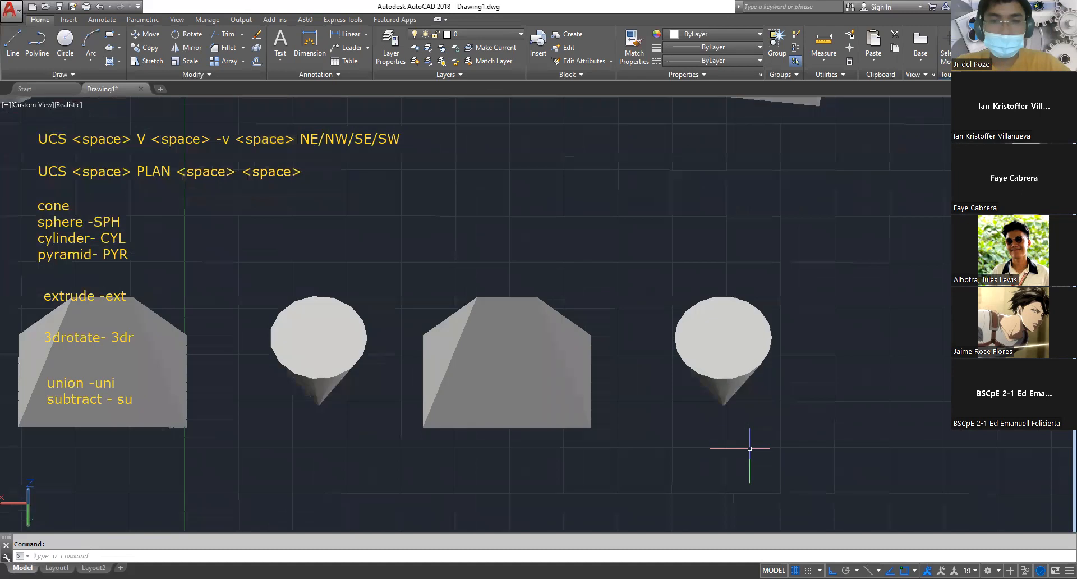
text(rec)
key(space)
click(673, 404)
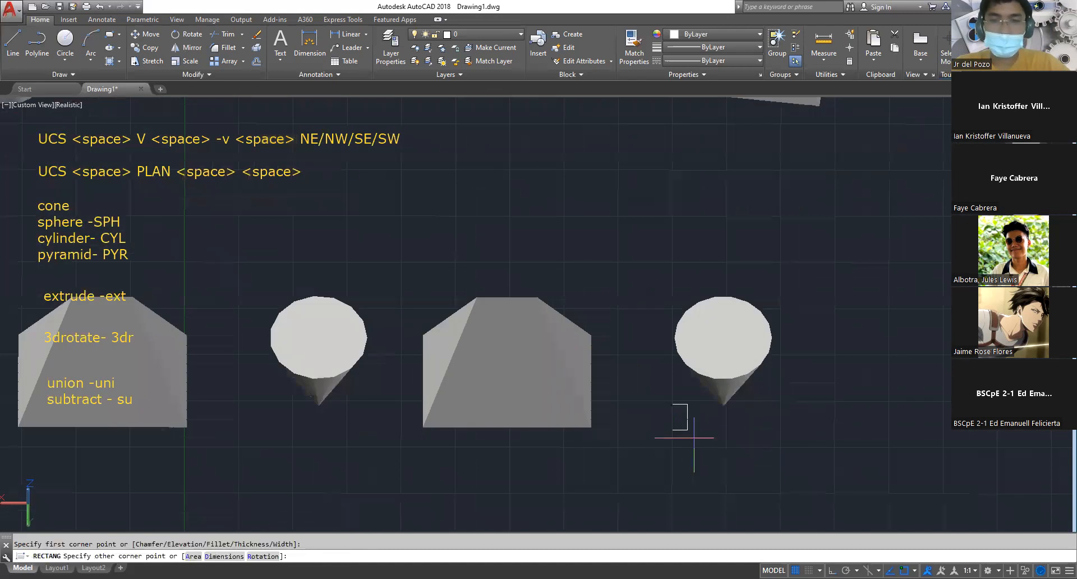
key(Escape)
middle_drag(843, 508, 815, 330)
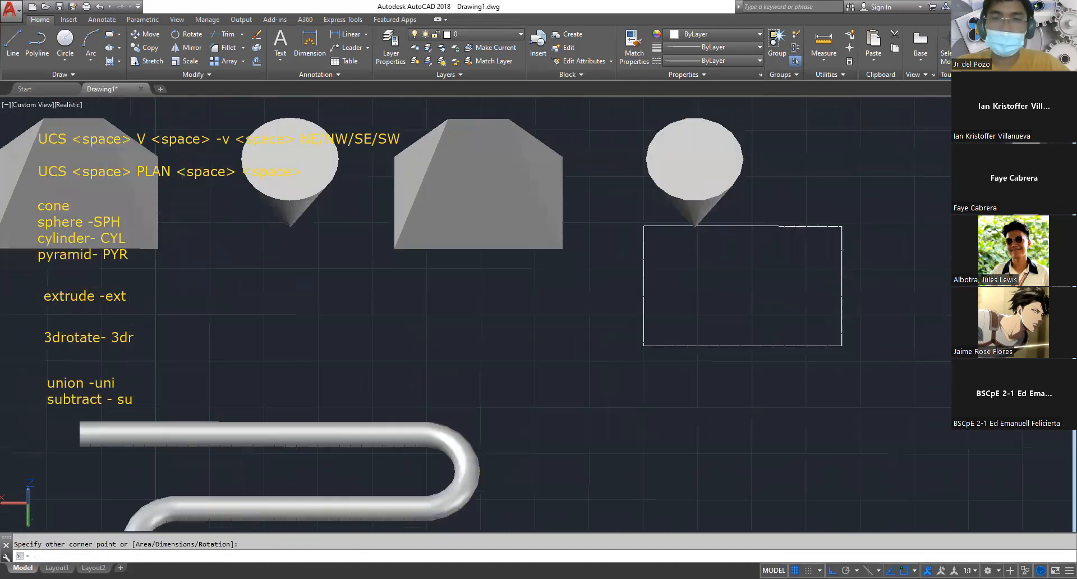
Extrude the new rectangle upward into a box about as tall as the copied cone
text(ext)
key(space)
click(796, 365)
click(769, 262)
key(space)
middle_drag(732, 347, 734, 359)
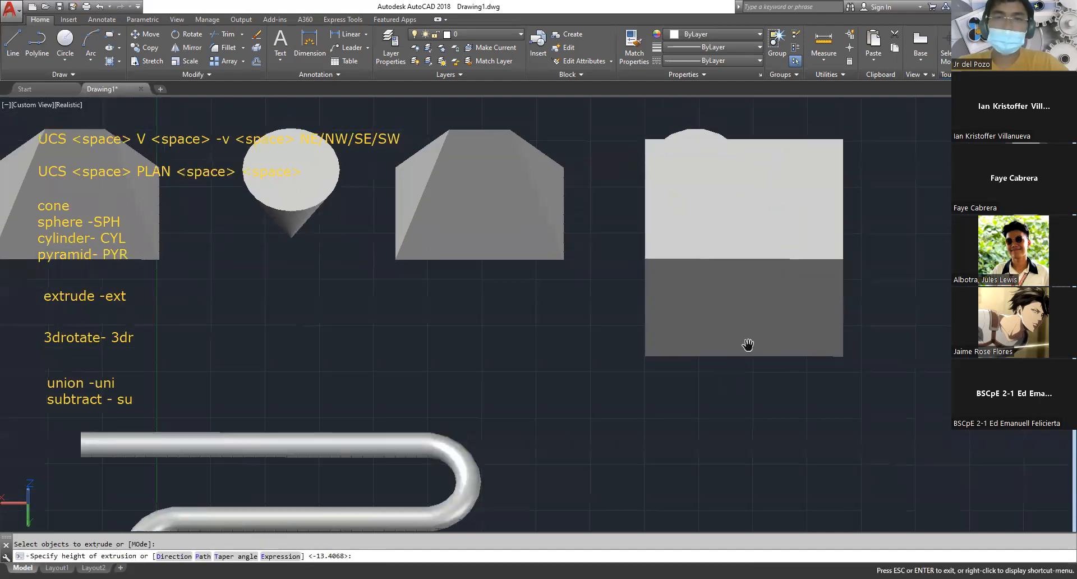
key(Escape)
shift+middle_drag(700, 411, 697, 364)
text(ext)
key(space)
click(757, 377)
click(747, 249)
key(space)
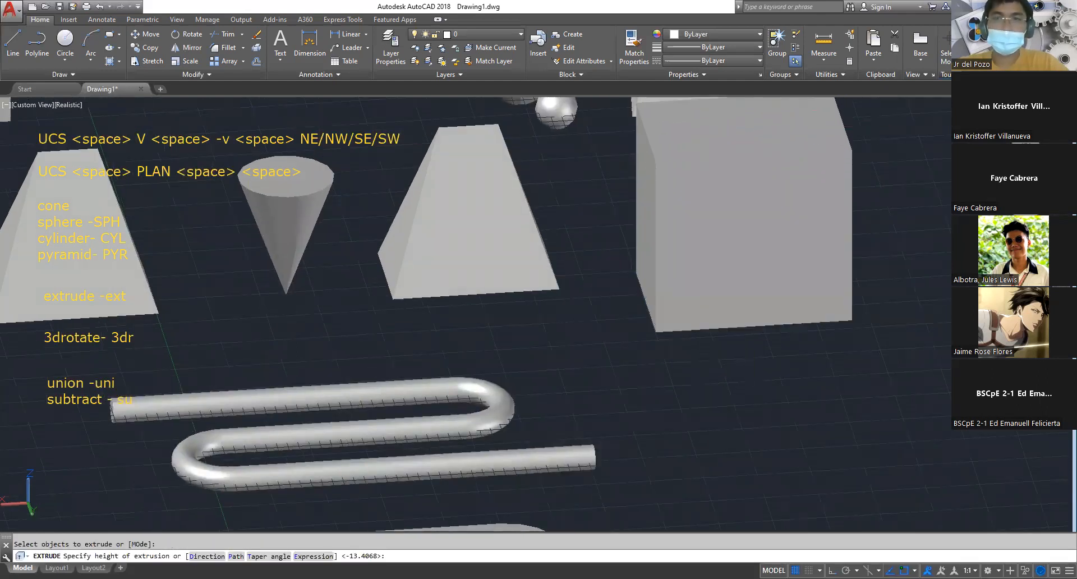
key(Escape)
Move the box by the midpoint between two opposite bottom corners so that it encloses the copied cone
text(m)
key(space)
click(854, 330)
key(space)
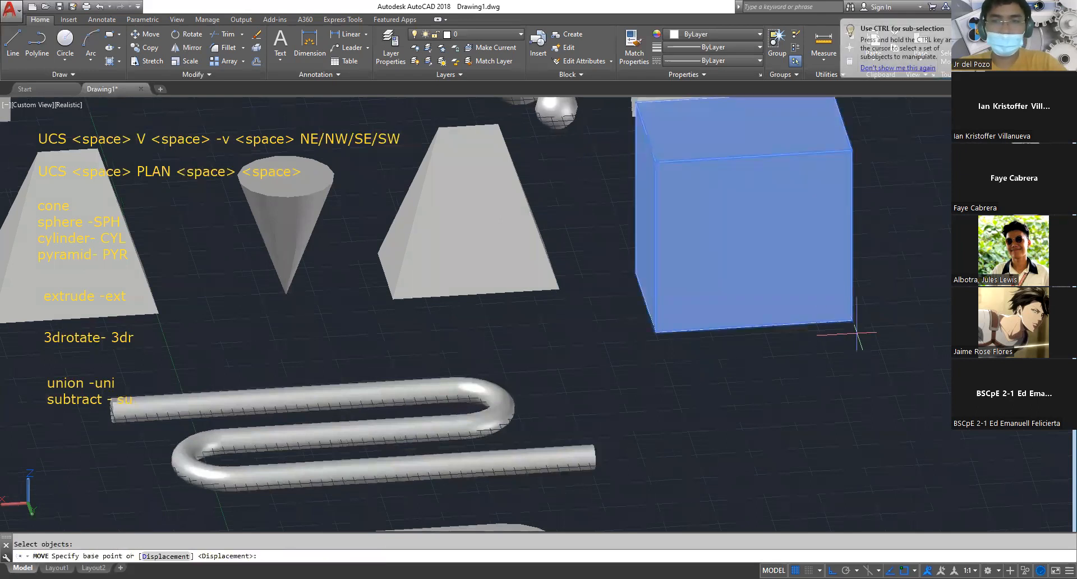
text(m2p)
key(space)
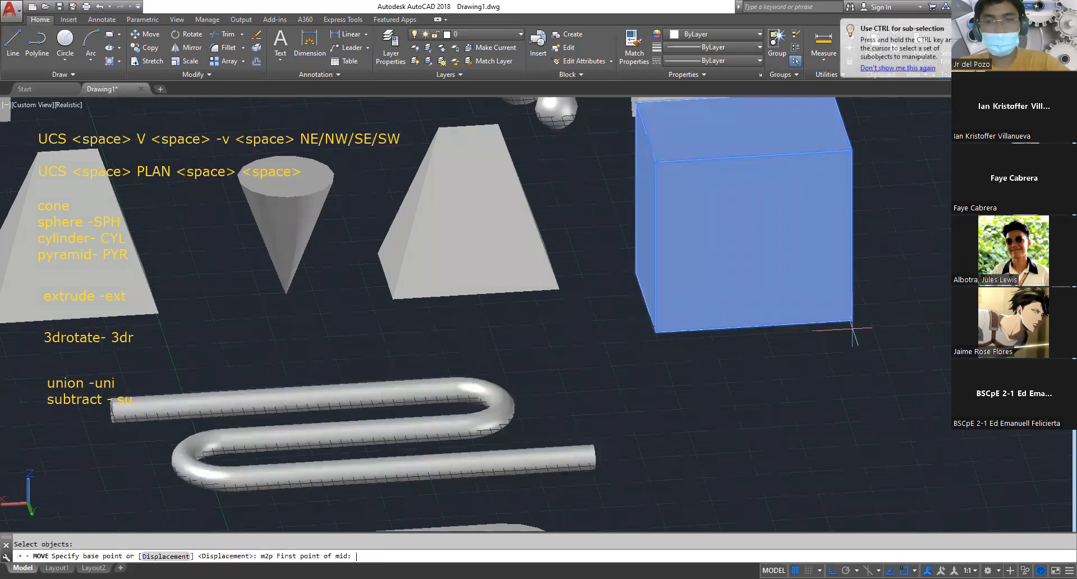
click(853, 323)
click(637, 273)
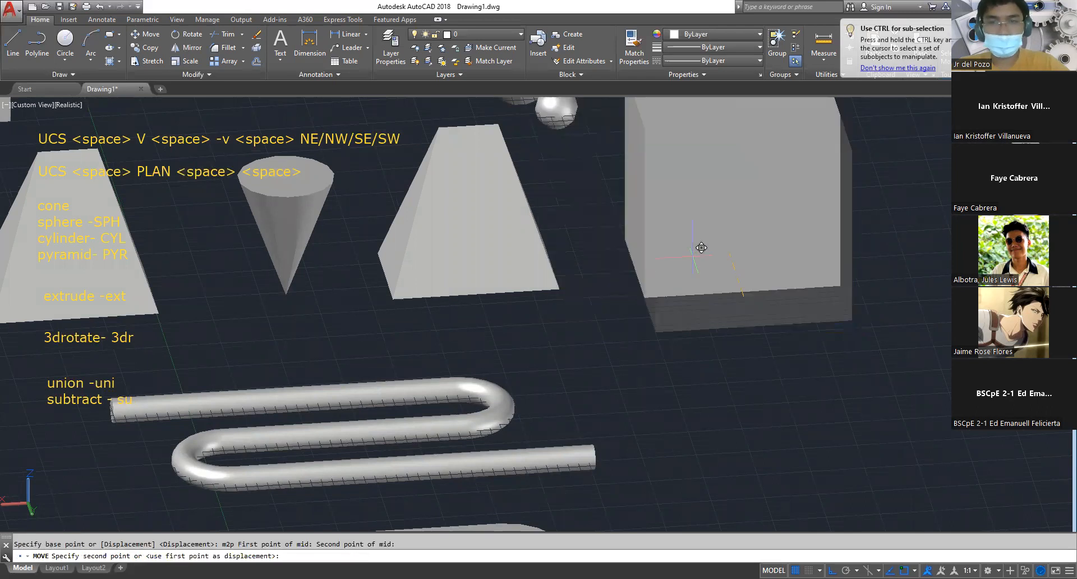
key(Escape)
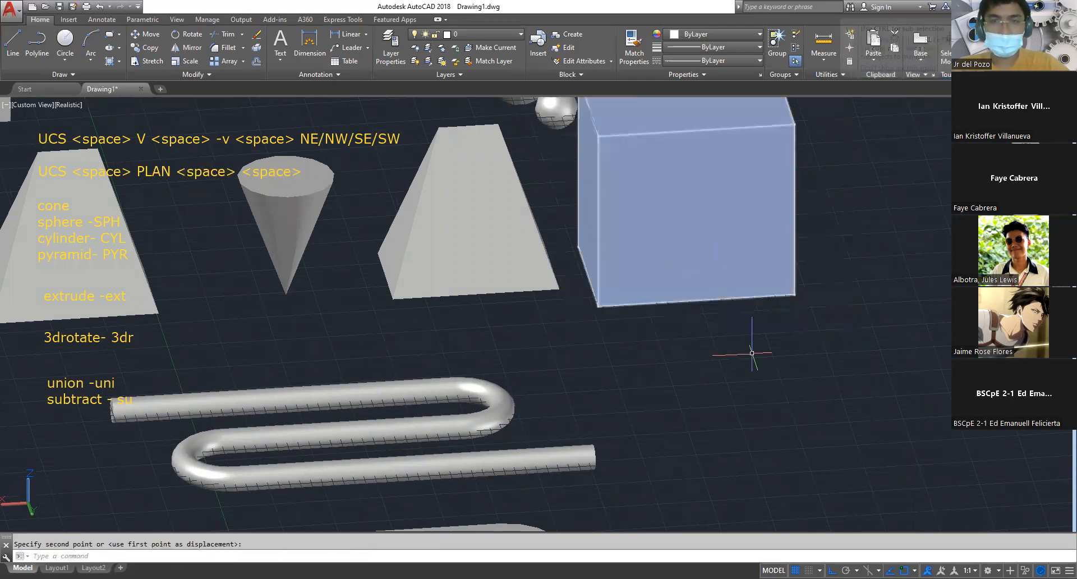
Subtract the box from the separate pyramid standing beside it
text(su)
key(space)
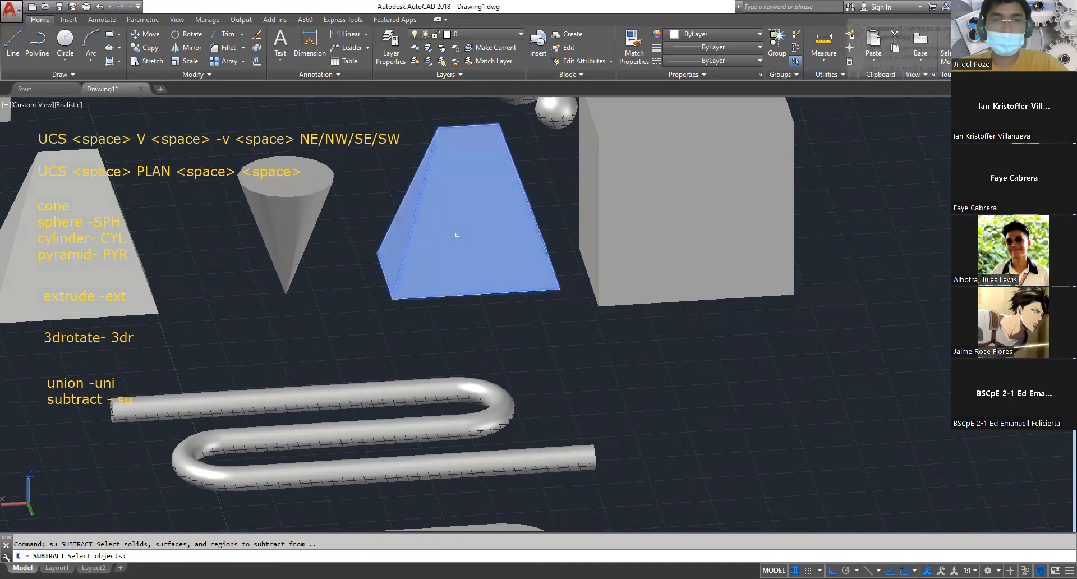
click(456, 234)
key(space)
click(735, 230)
key(space)
scroll(735, 231, down, 6)
middle_drag(708, 262, 858, 250)
scroll(721, 222, up, 5)
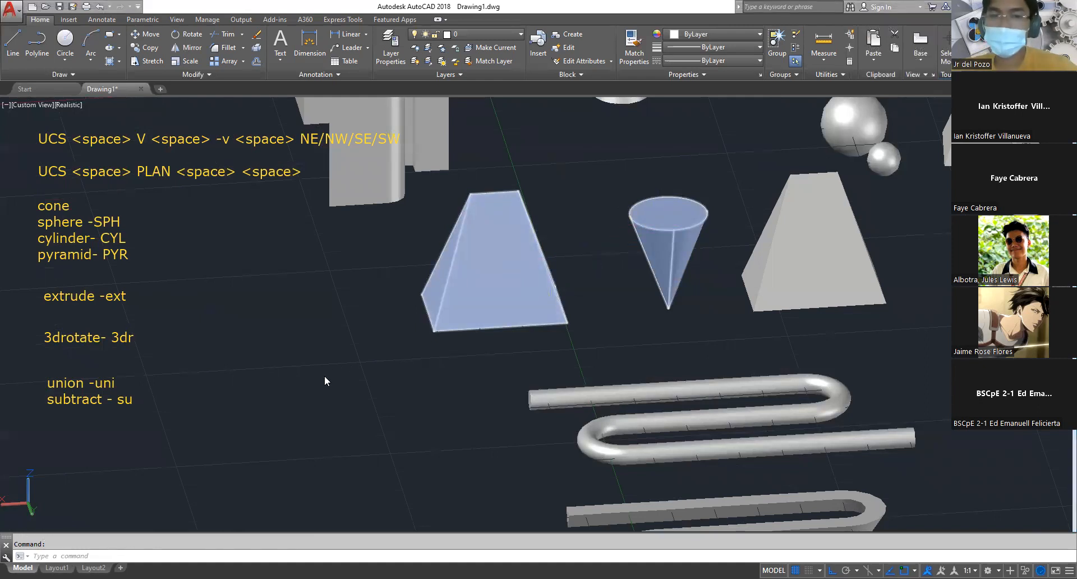
shift+middle_drag(324, 381, 373, 364)
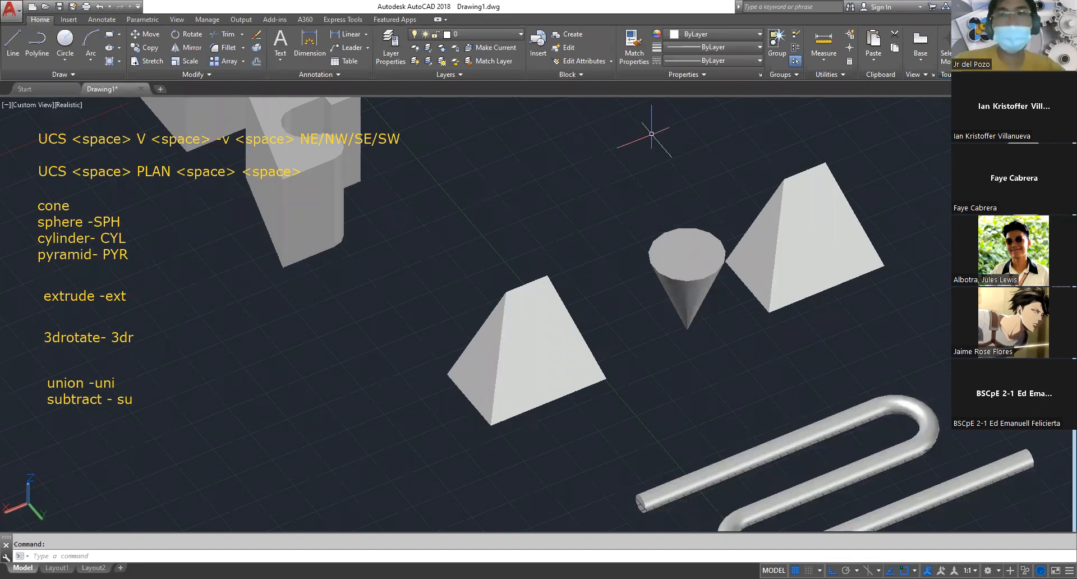
scroll(606, 364, down, 5)
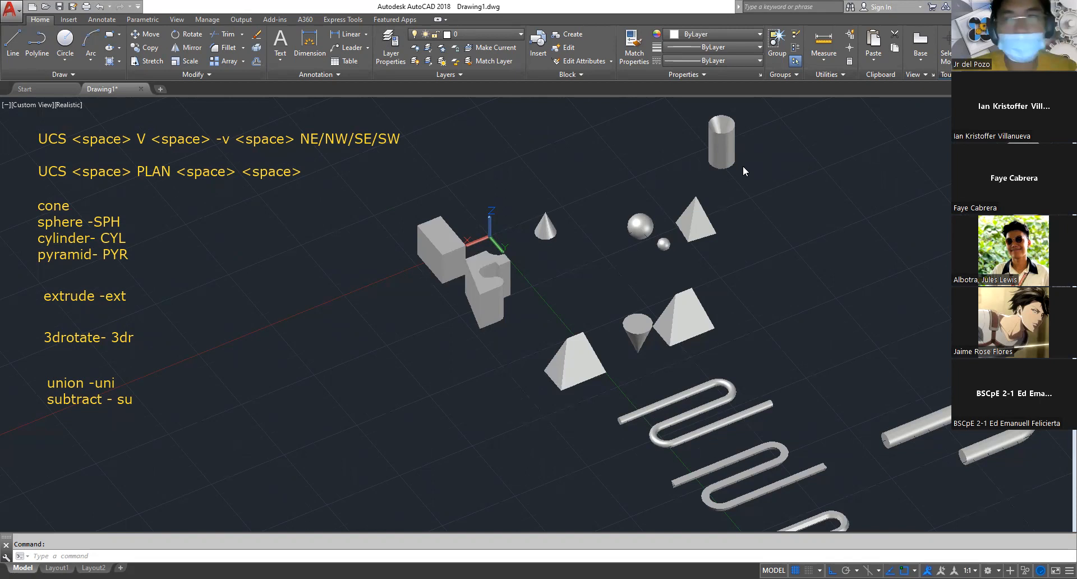
Open the pharma tank drawing and switch it from the layout to model space
double_click(396, 254)
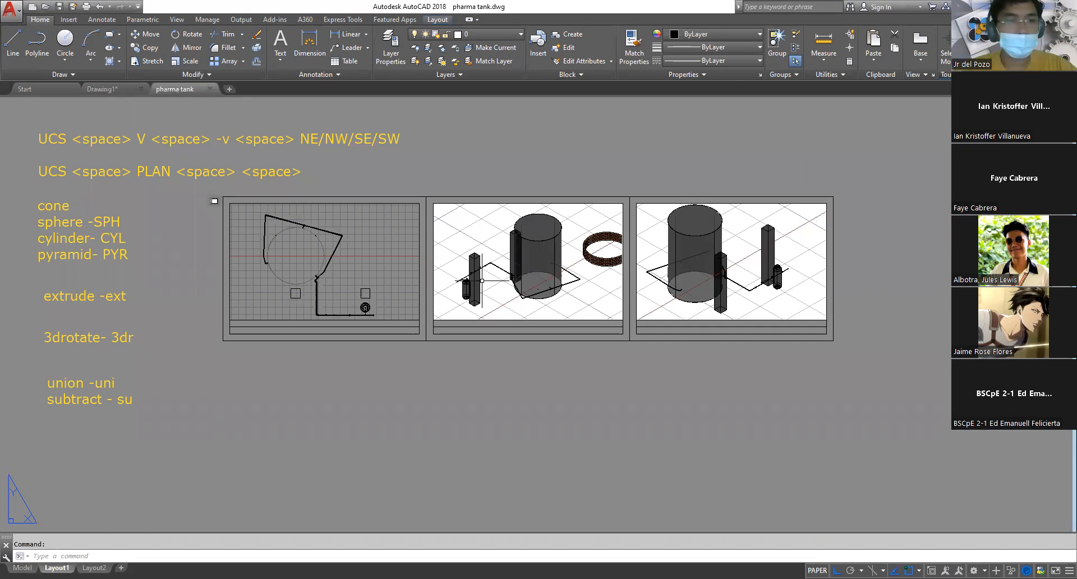
click(23, 568)
scroll(320, 418, down, 2)
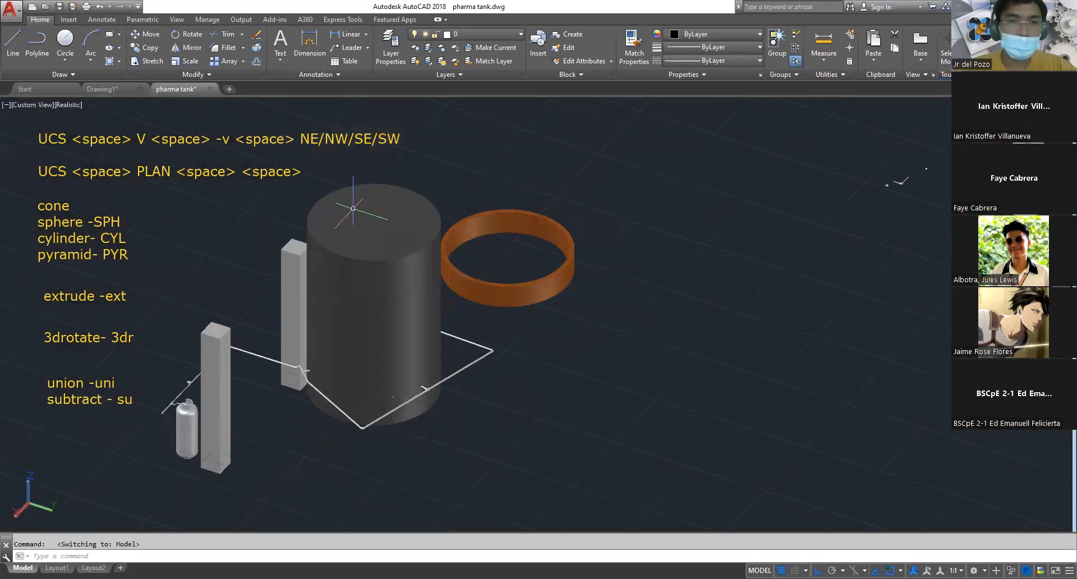
Examine the pipe run with its fittings from the small bottle past the square columns to the large tank
shift+middle_drag(335, 451, 460, 443)
scroll(505, 401, up, 2)
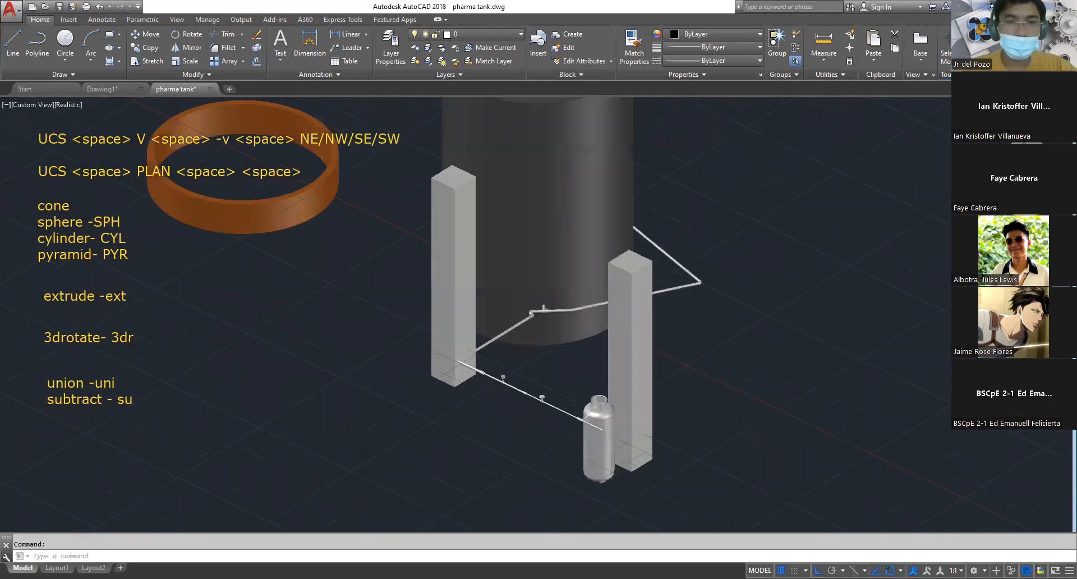
scroll(600, 474, up, 3)
middle_drag(600, 474, 487, 359)
scroll(515, 350, up, 3)
scroll(397, 353, down, 4)
middle_drag(390, 355, 437, 474)
scroll(415, 388, up, 5)
mouse_move(415, 389)
middle_down()
mouse_move(449, 496)
mouse_move(587, 528)
middle_up()
middle_drag(375, 356, 442, 472)
scroll(486, 373, down, 2)
shift+middle_drag(459, 406, 315, 446)
middle_drag(630, 475, 391, 278)
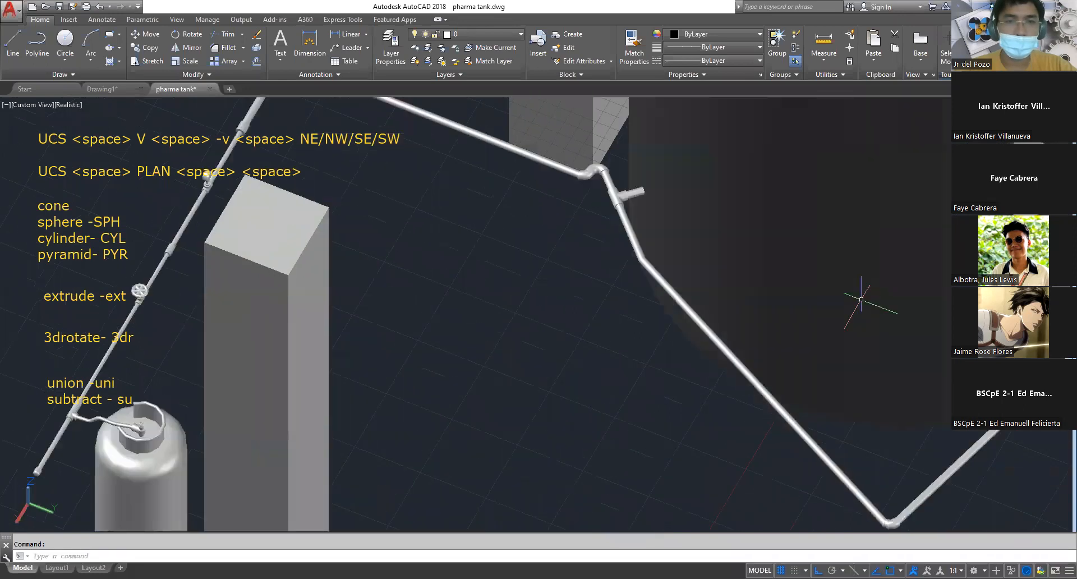
Inspect the orange ring beside the tank by selecting individual bricks in its wall and clearing the selections
scroll(733, 347, down, 6)
shift+middle_drag(867, 289, 706, 251)
middle_drag(550, 254, 466, 241)
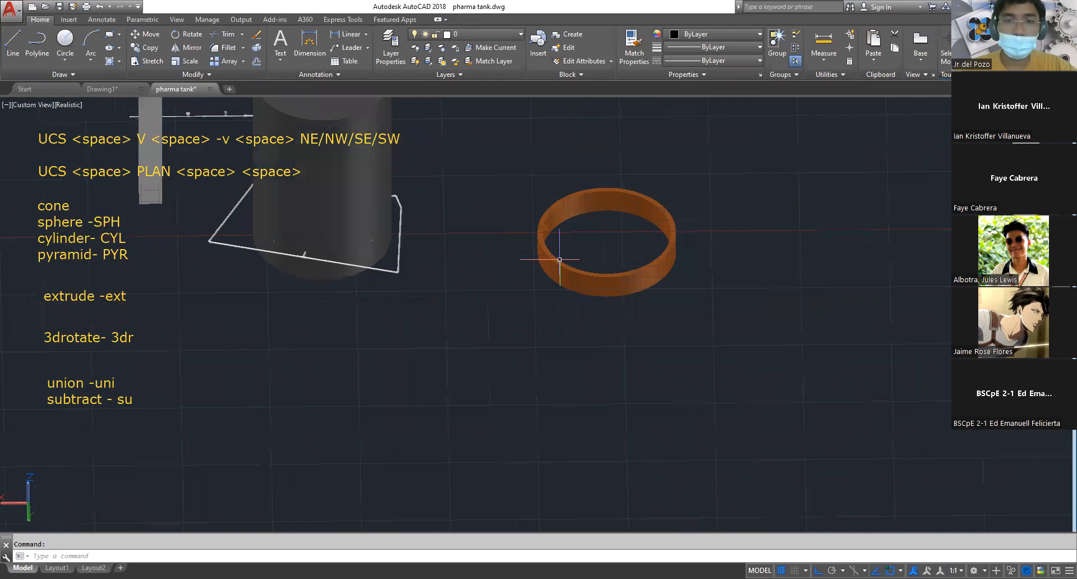
scroll(601, 320, up, 10)
scroll(603, 325, down, 3)
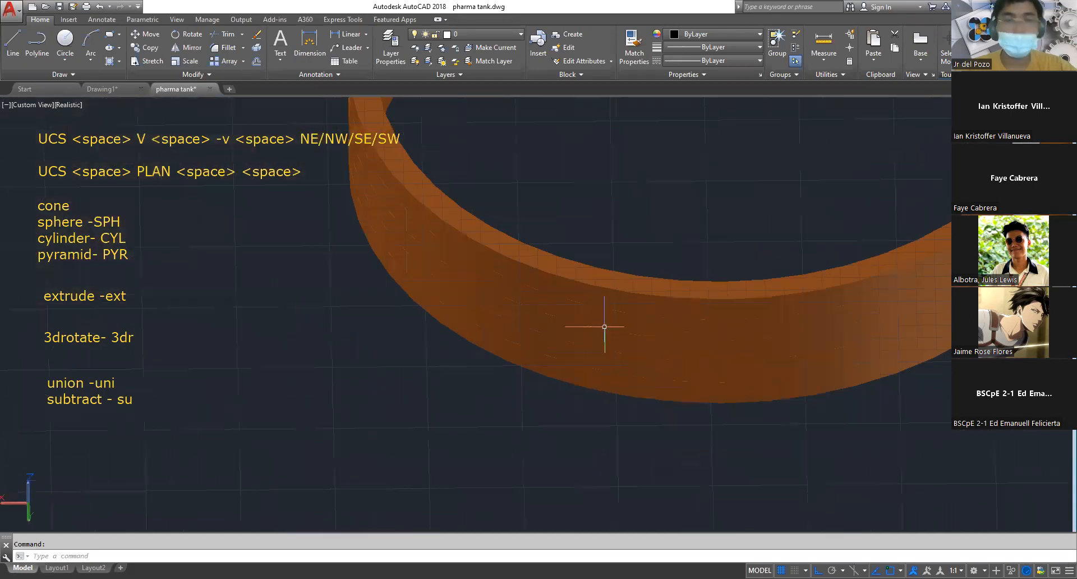
ctrl+click(654, 339)
click(626, 305)
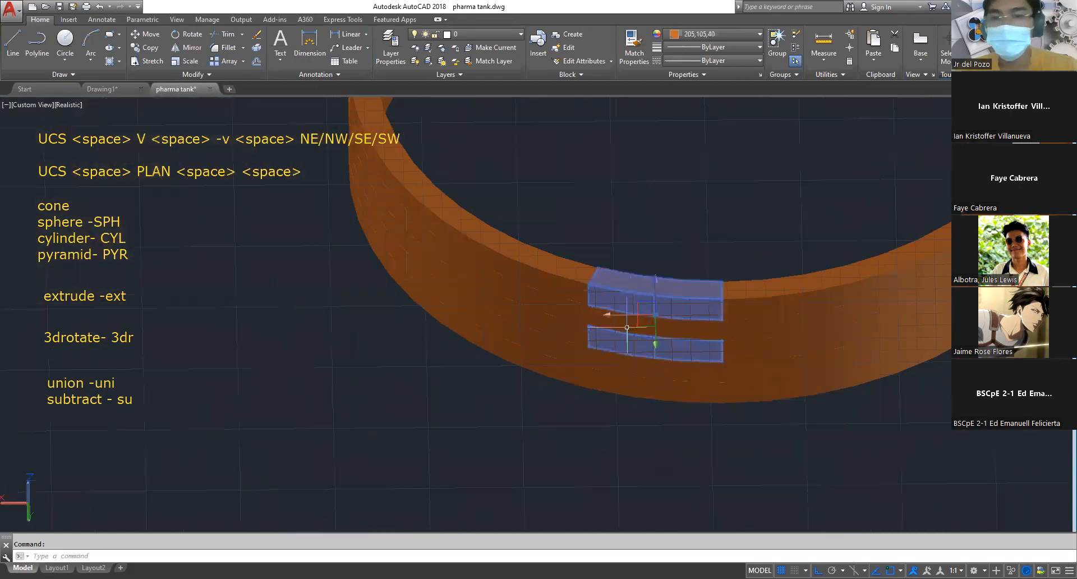
key(Escape)
click(626, 324)
click(546, 298)
key(Escape)
click(522, 266)
click(621, 283)
click(745, 283)
middle_drag(781, 231, 550, 293)
click(709, 319)
key(Escape)
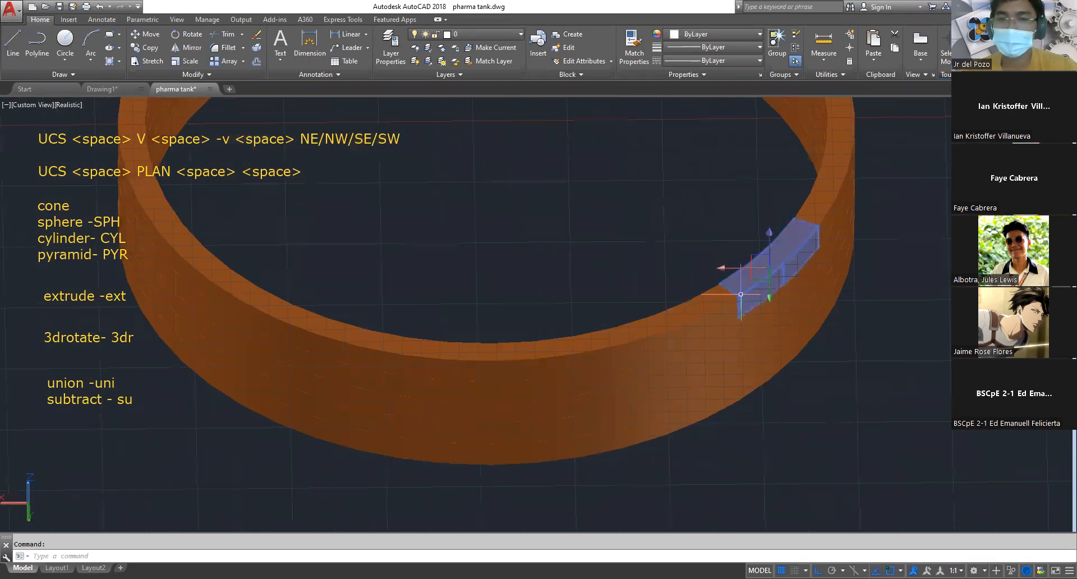
Window-select all the bricks of the orange ring to inspect its build-up, and clear the selection
scroll(593, 317, down, 4)
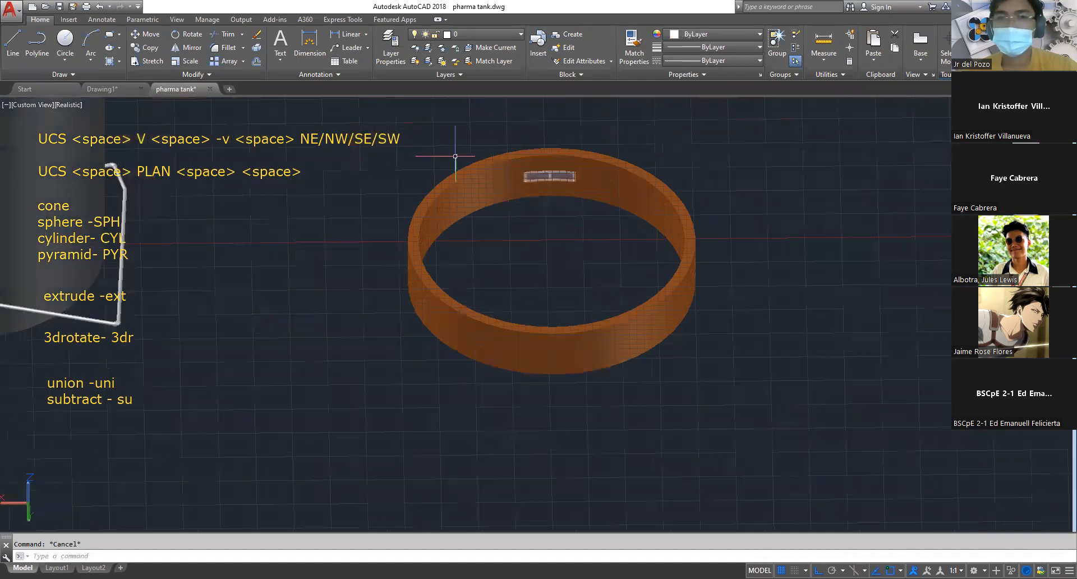
click(400, 142)
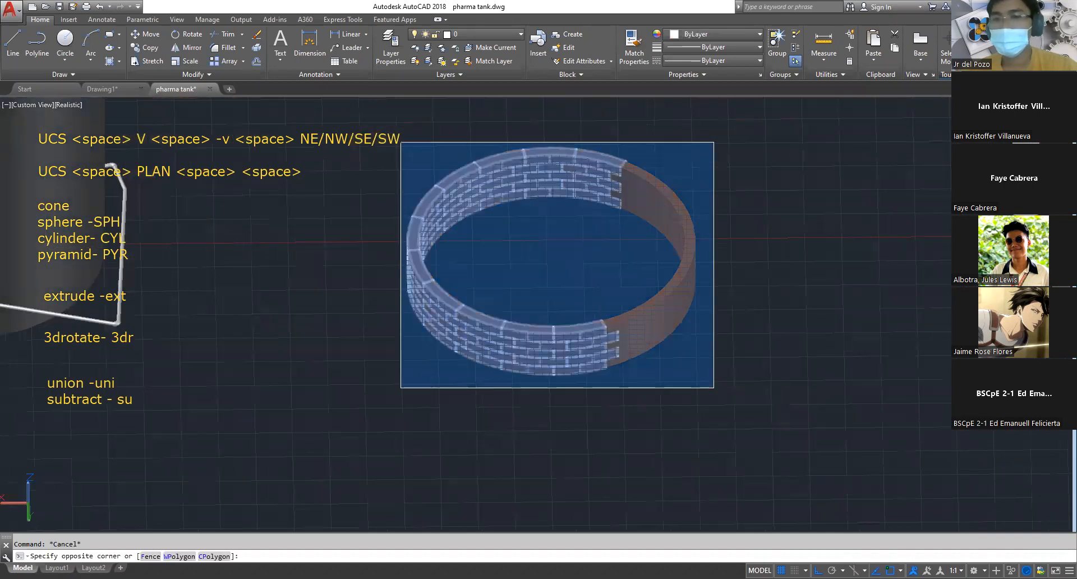
click(710, 386)
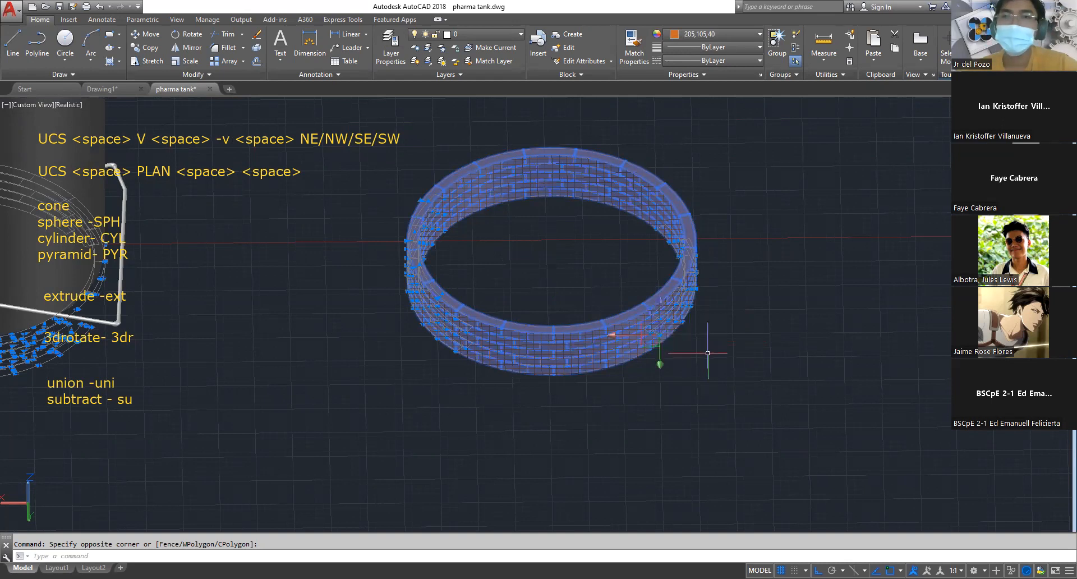
key(Escape)
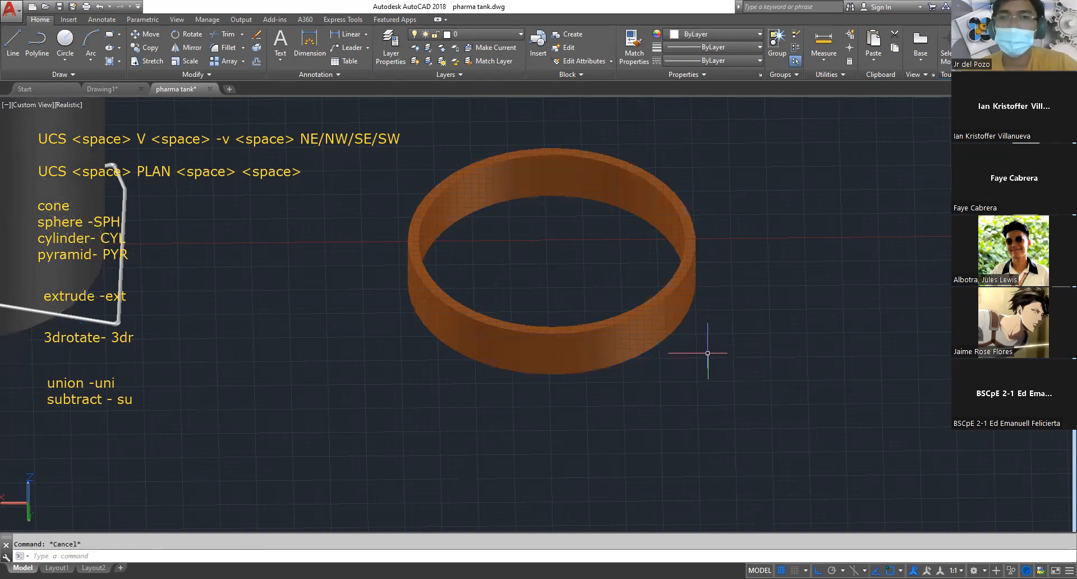
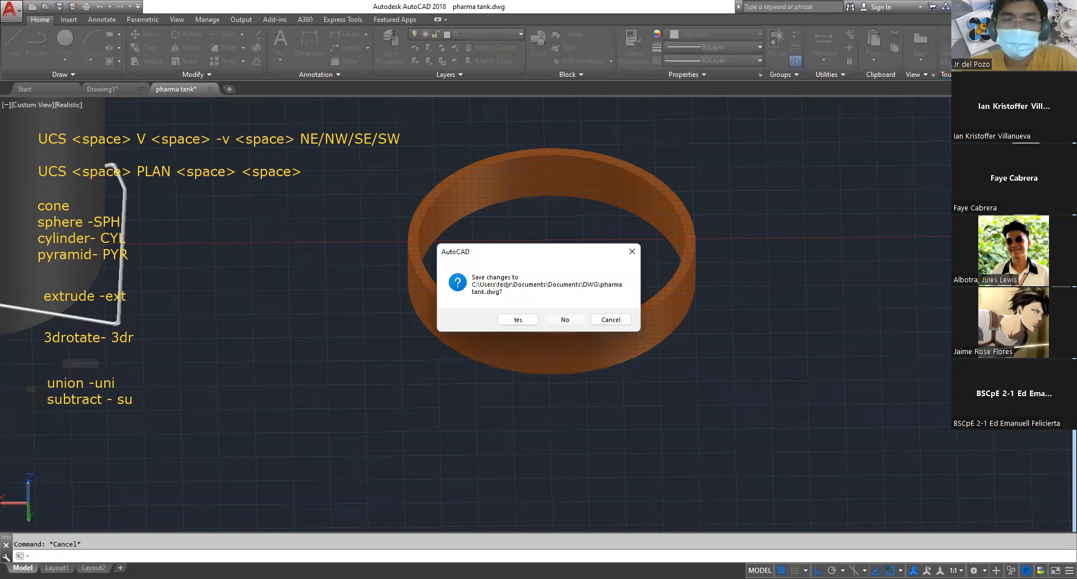
Close the pharma tank drawing without saving its changes and return to the practice solids in Drawing1
click(563, 319)
scroll(726, 274, down, 3)
middle_drag(727, 277, 557, 220)
scroll(557, 219, down, 3)
scroll(655, 293, up, 6)
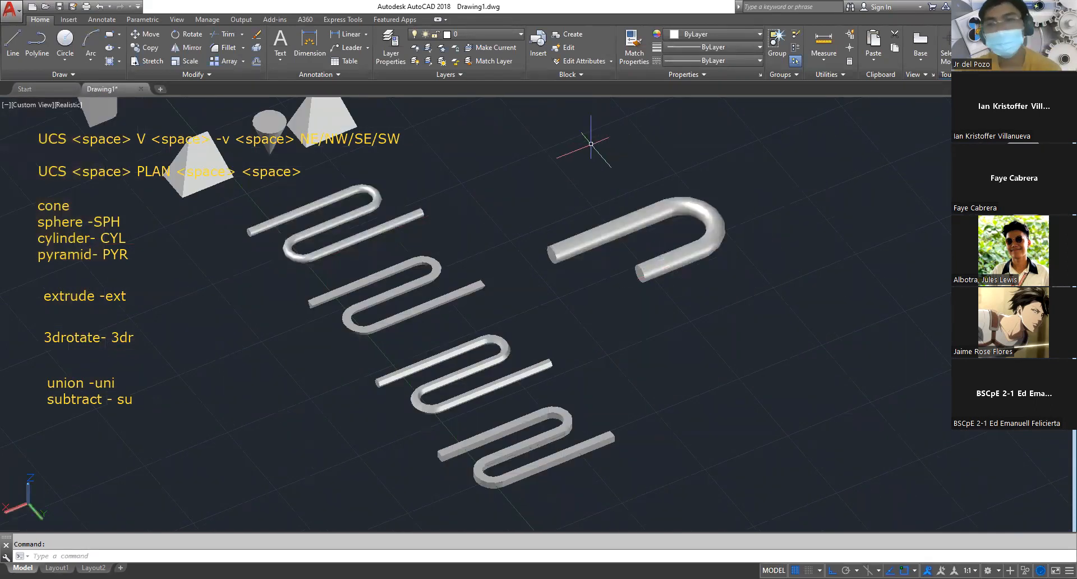
scroll(568, 209, down, 5)
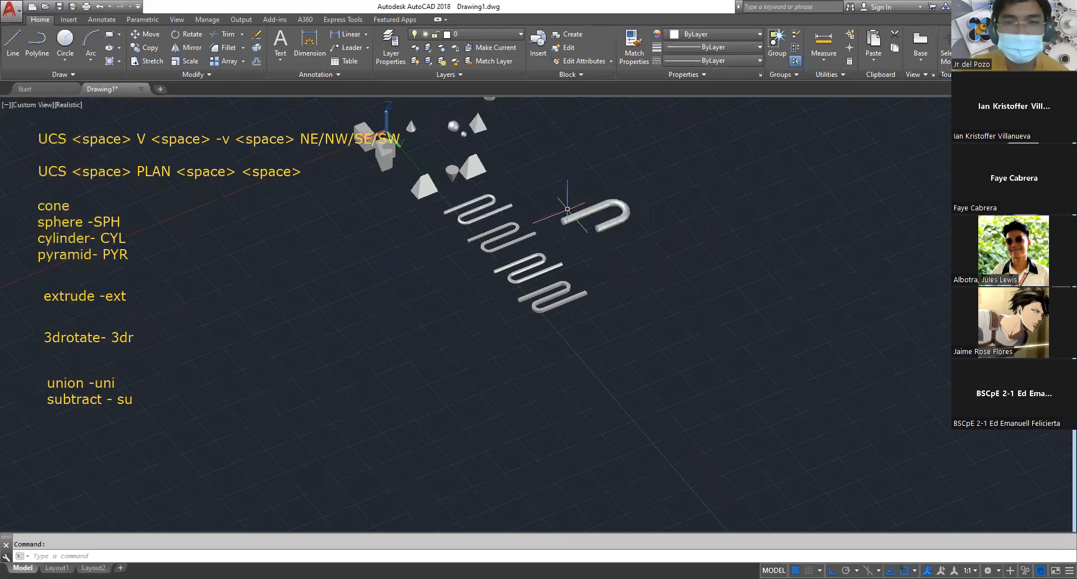
scroll(567, 209, up, 5)
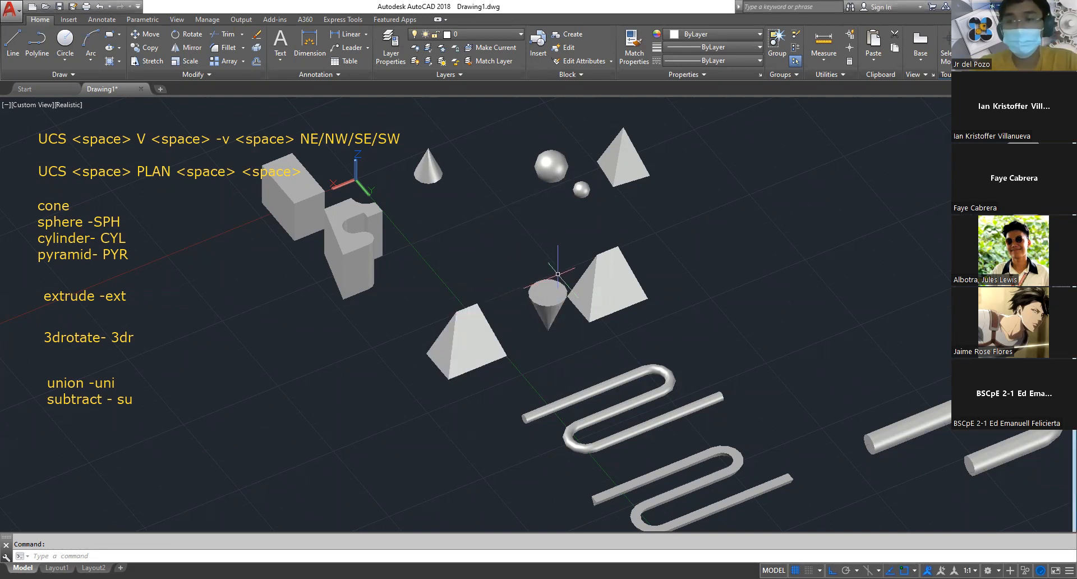
Paste the copied bracket drawing image into the empty area of model space beyond the U-shaped pipe
middle_drag(731, 276, 434, 310)
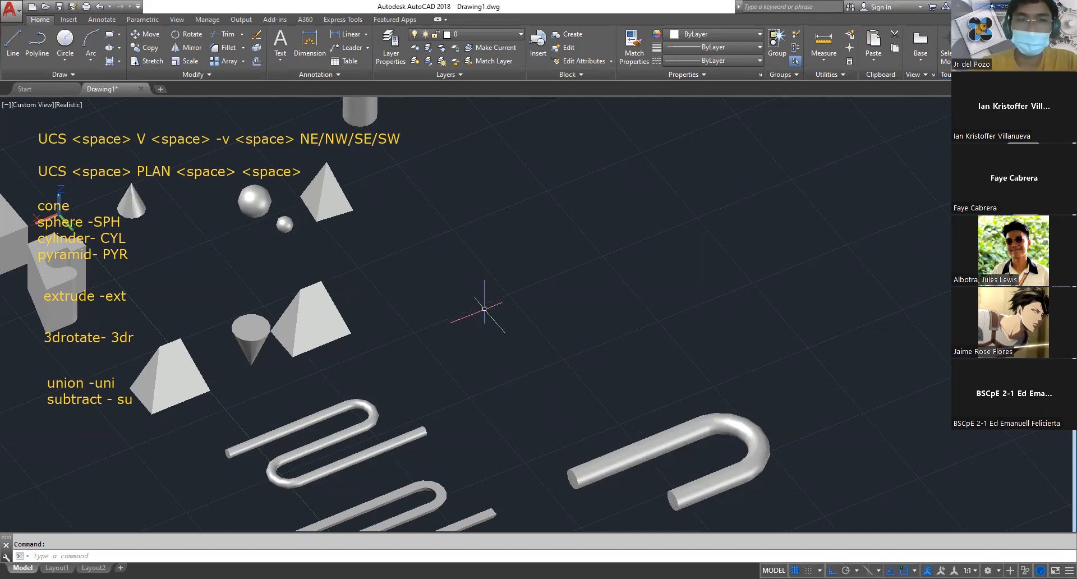
right_click(522, 154)
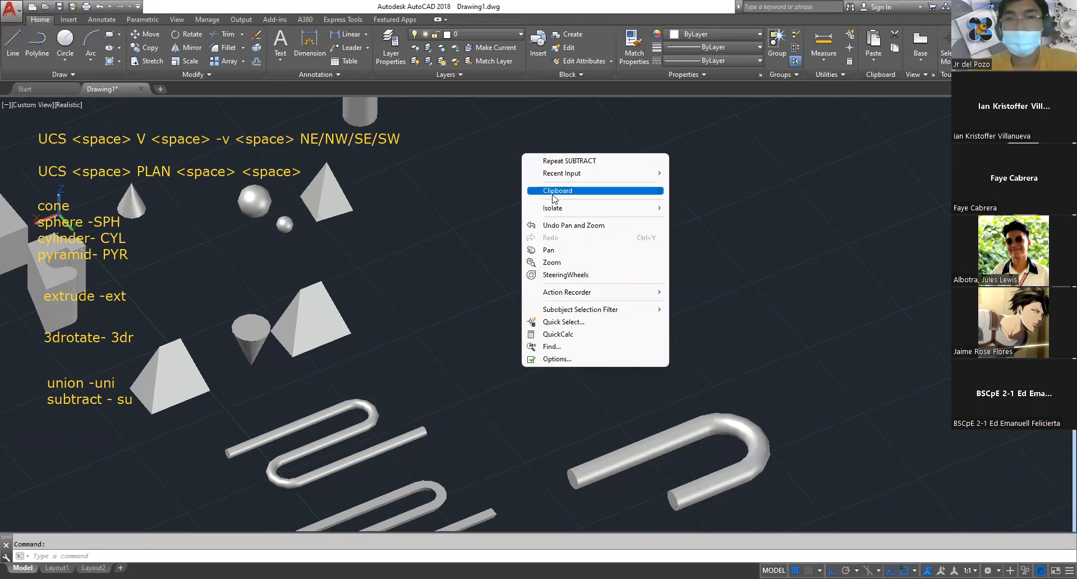
mouse_move(554, 198)
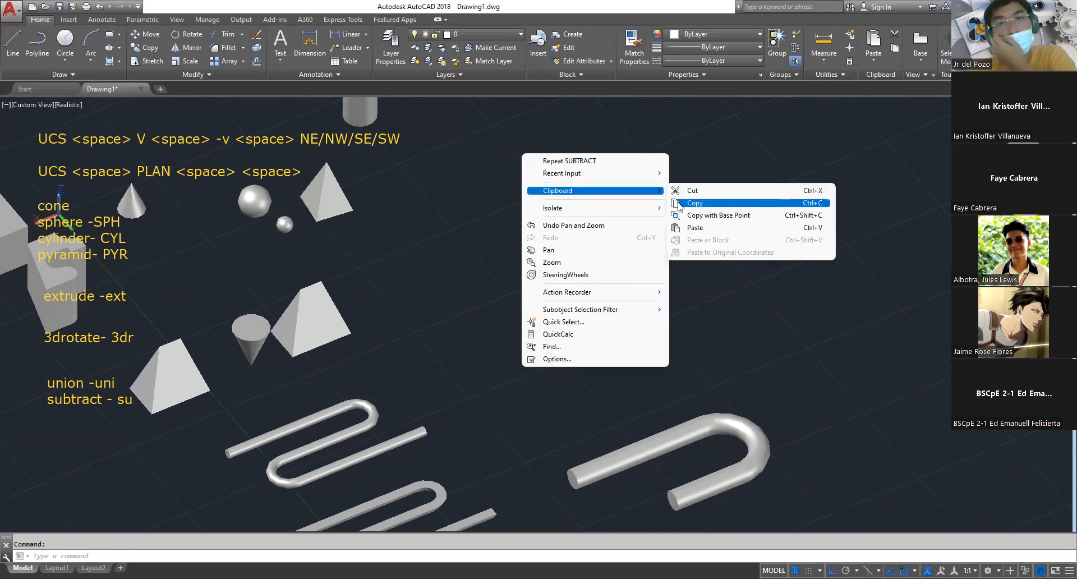
click(702, 227)
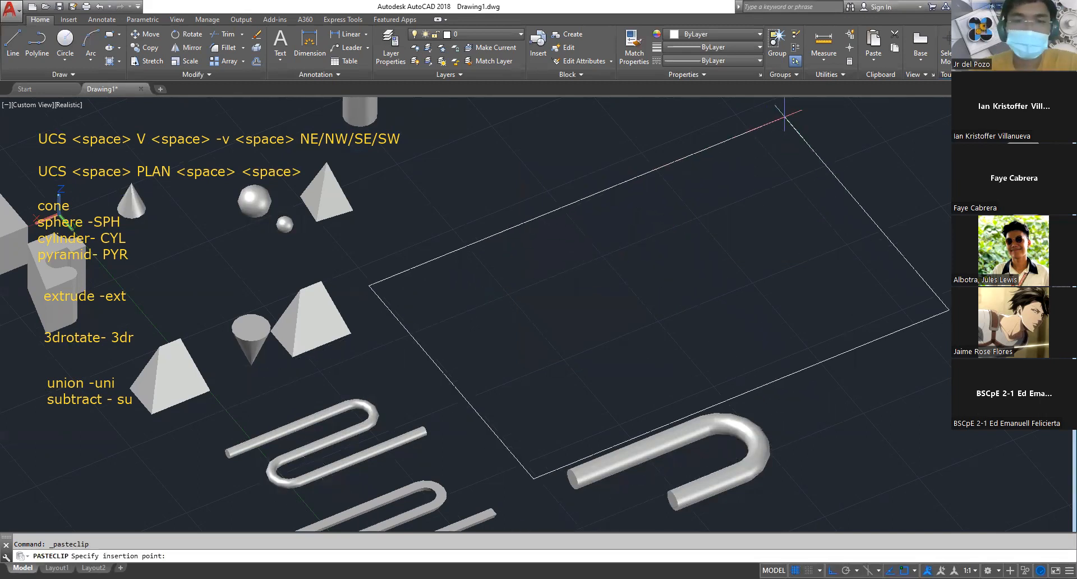
scroll(785, 113, down, 5)
middle_drag(786, 113, 664, 177)
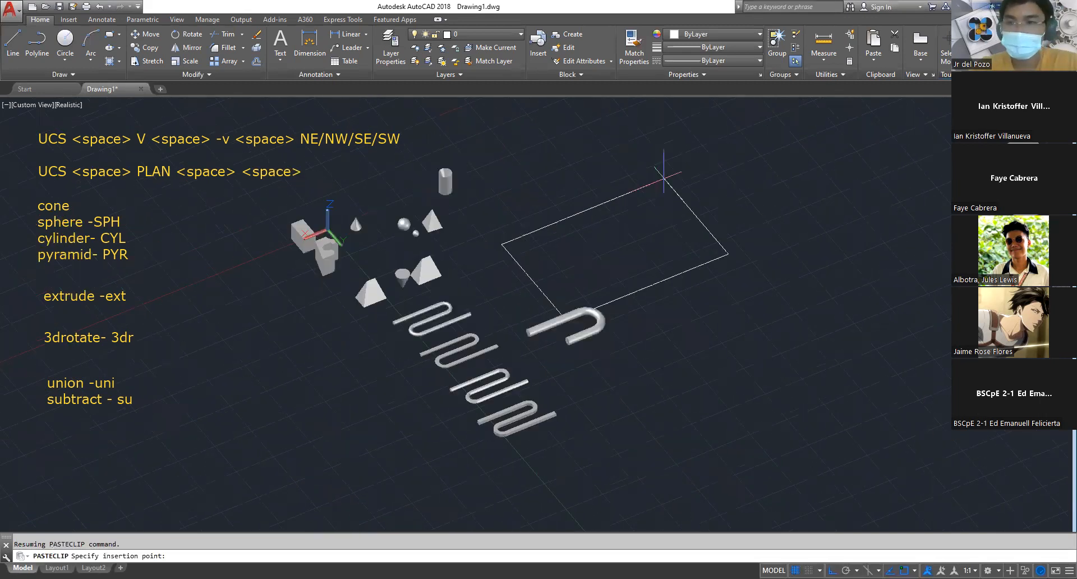
click(664, 177)
key(Escape)
Examine the pasted bracket drawing, especially the plan view's dimensions and the isometric view
middle_drag(816, 291, 406, 246)
scroll(493, 243, up, 4)
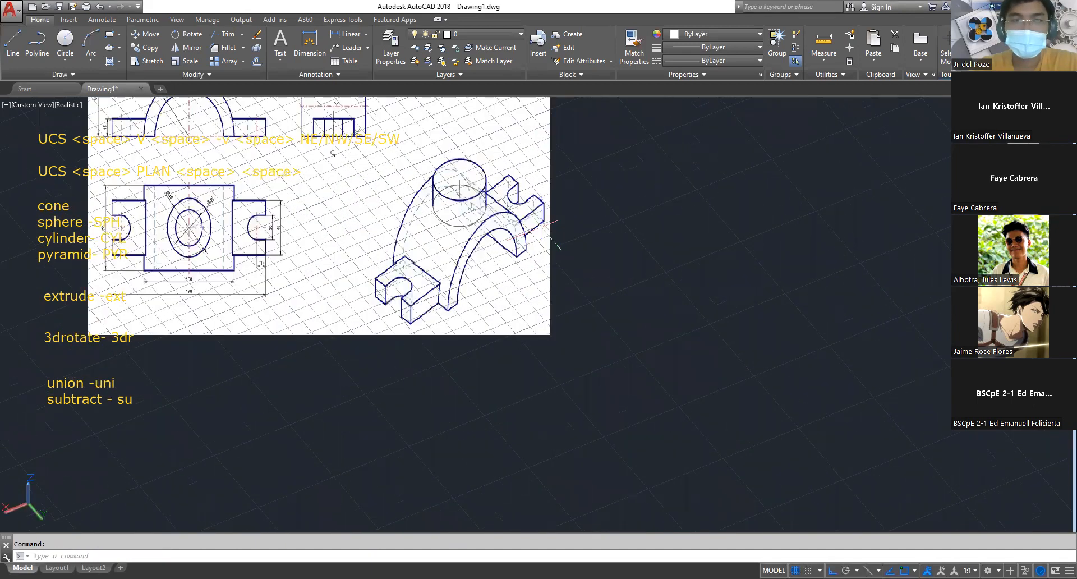
middle_drag(503, 267, 565, 365)
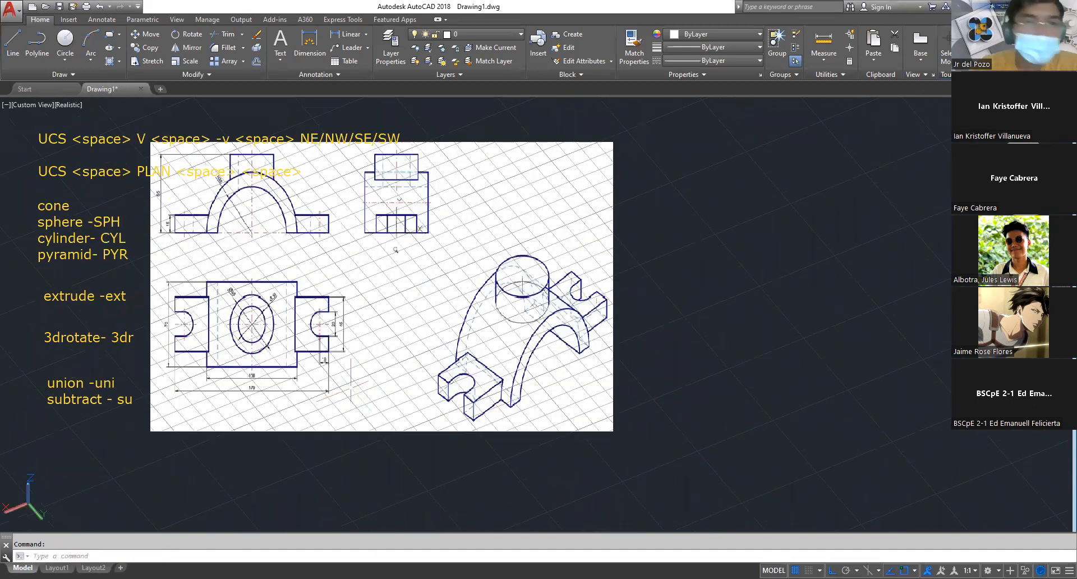
scroll(232, 317, up, 2)
scroll(232, 317, up, 2)
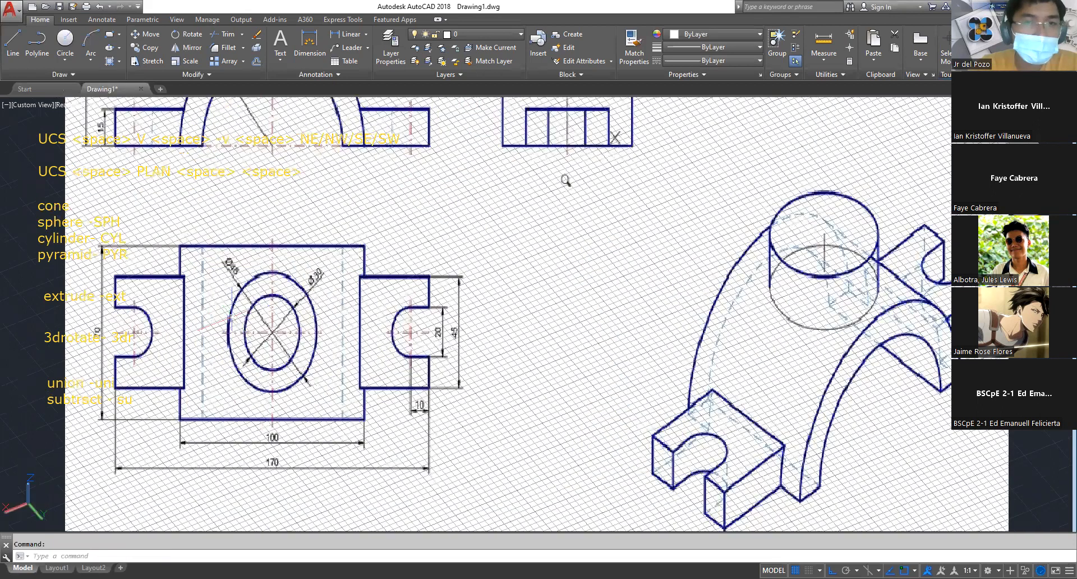
scroll(613, 172, down, 1)
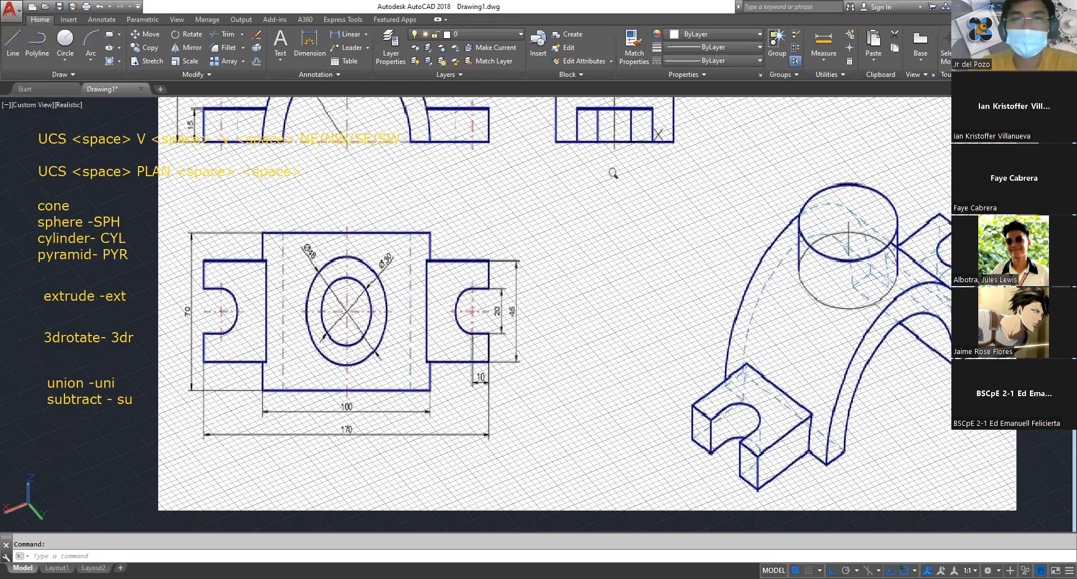
scroll(242, 219, down, 3)
key(Escape)
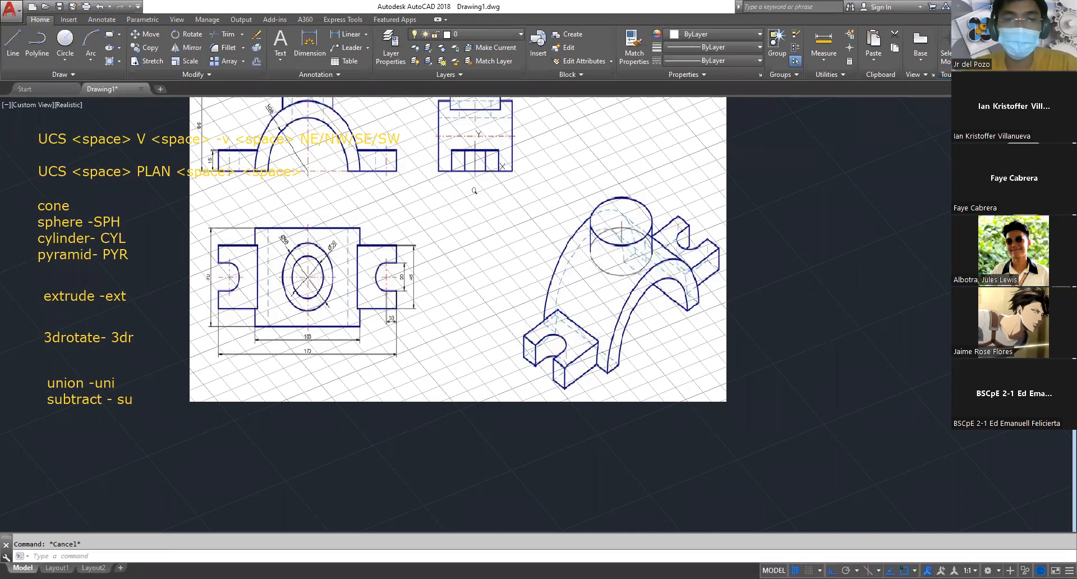
scroll(456, 387, down, 6)
middle_drag(444, 406, 577, 336)
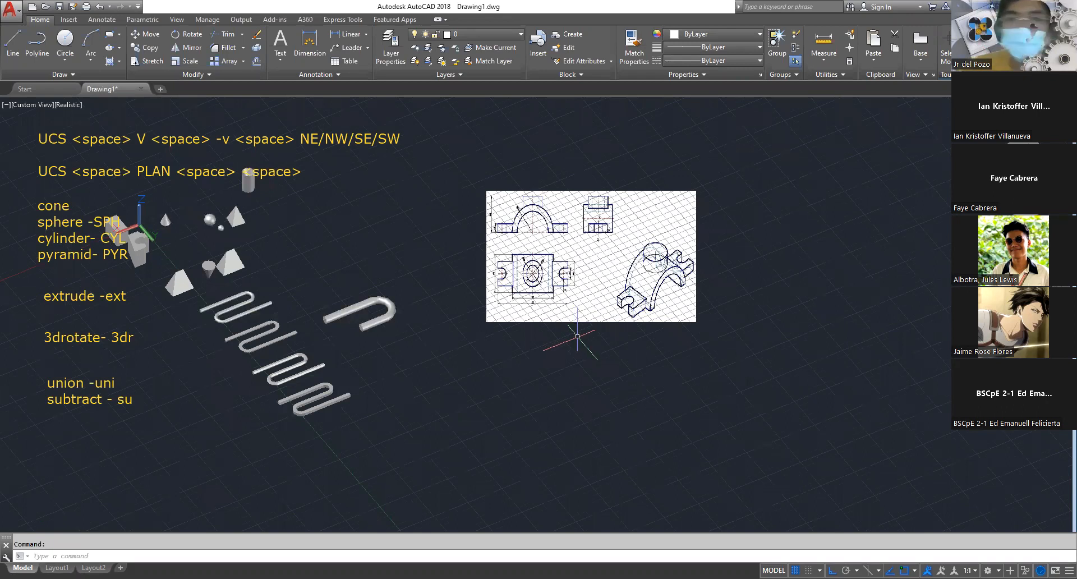
scroll(604, 209, up, 2)
scroll(604, 209, up, 2)
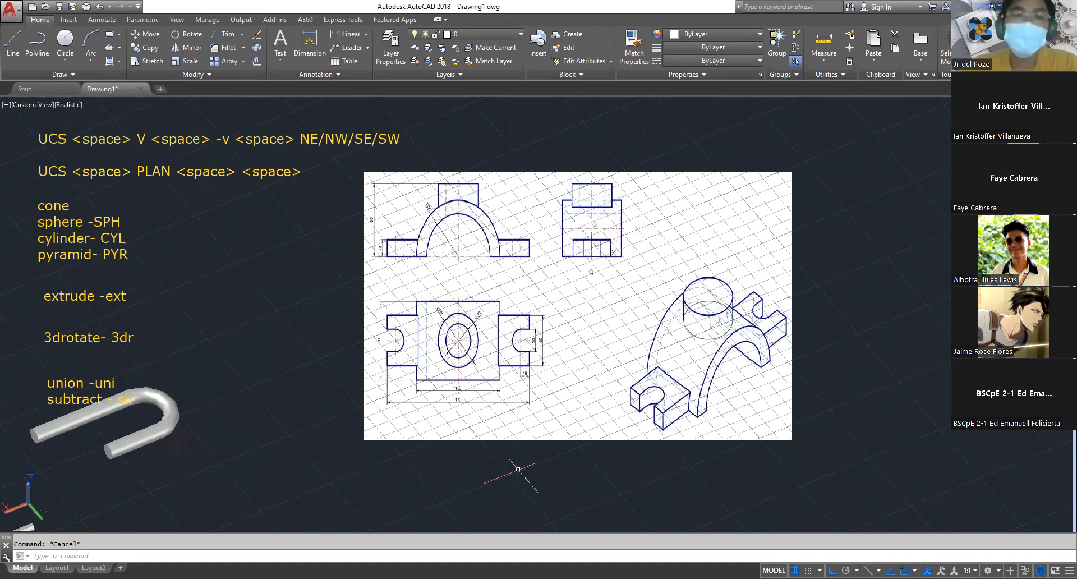
middle_drag(480, 507, 479, 409)
scroll(464, 385, up, 2)
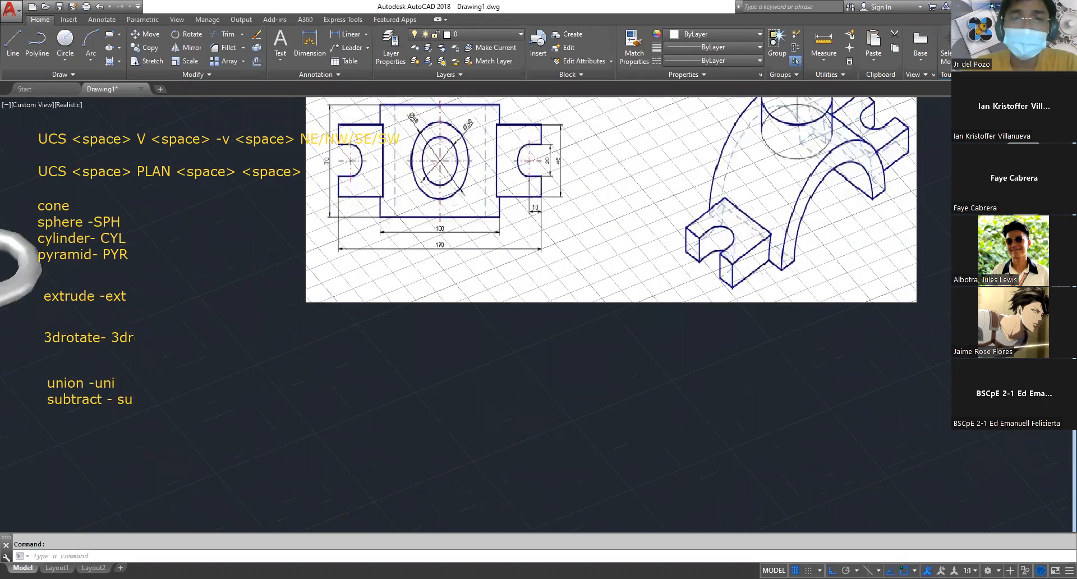
scroll(437, 365, down, 2)
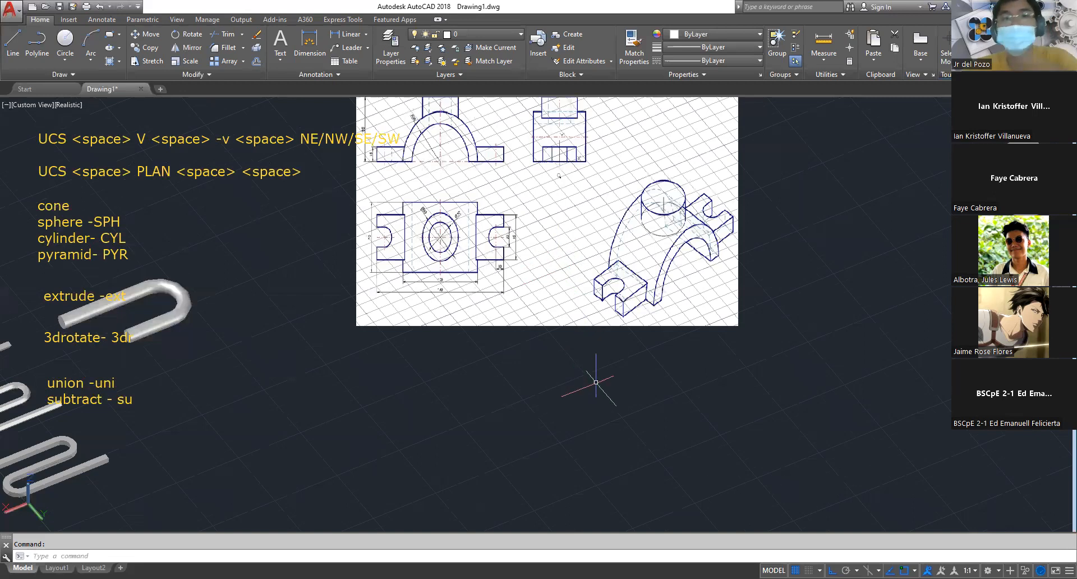
key(Escape)
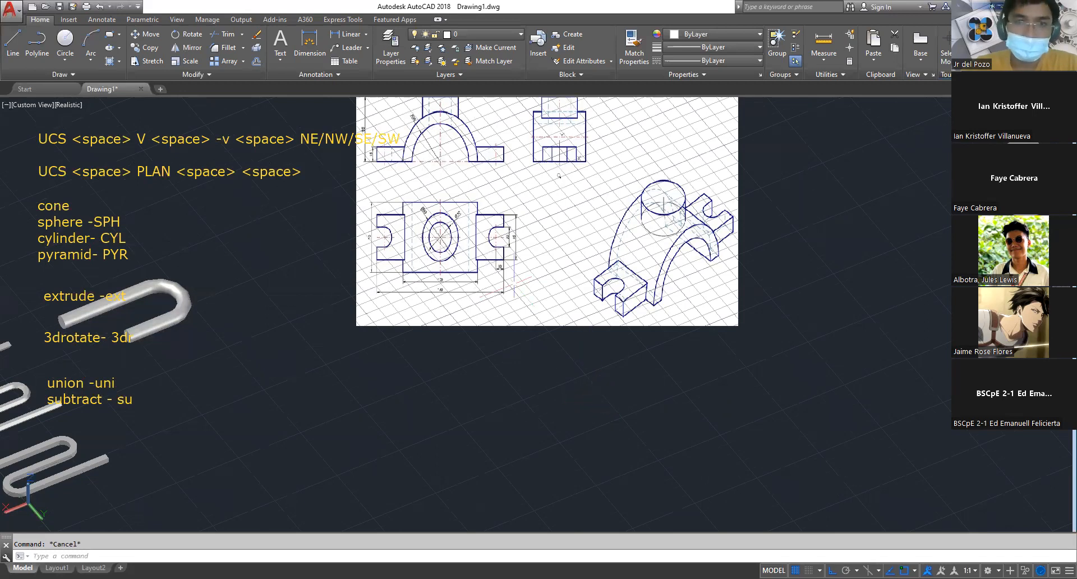
Examine the arch radius, height dimensions and hole diameters in the bracket's front, side and plan views
middle_drag(516, 299, 561, 440)
scroll(512, 375, up, 5)
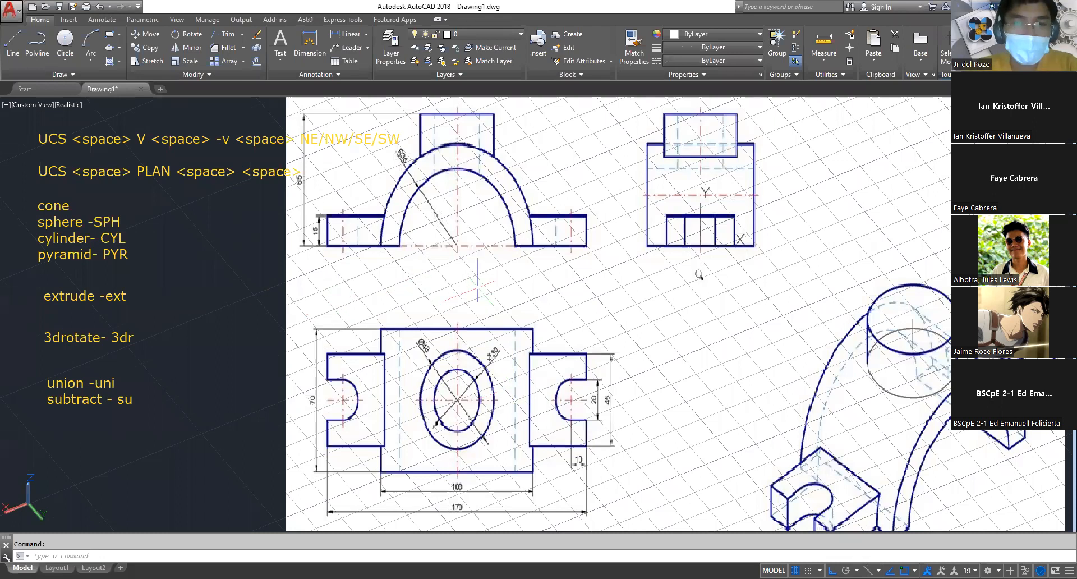
scroll(805, 301, up, 2)
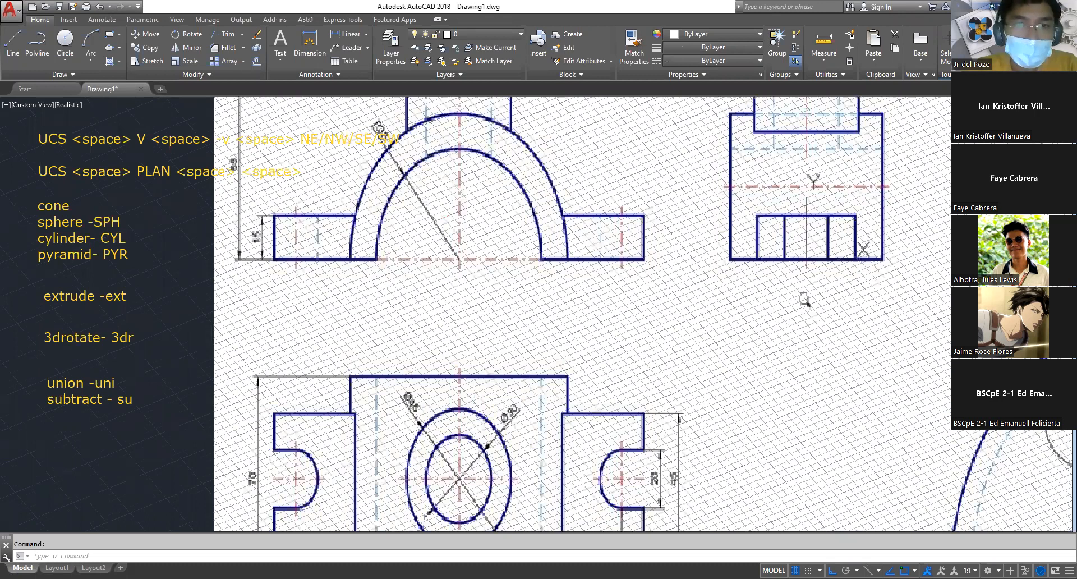
scroll(804, 301, down, 2)
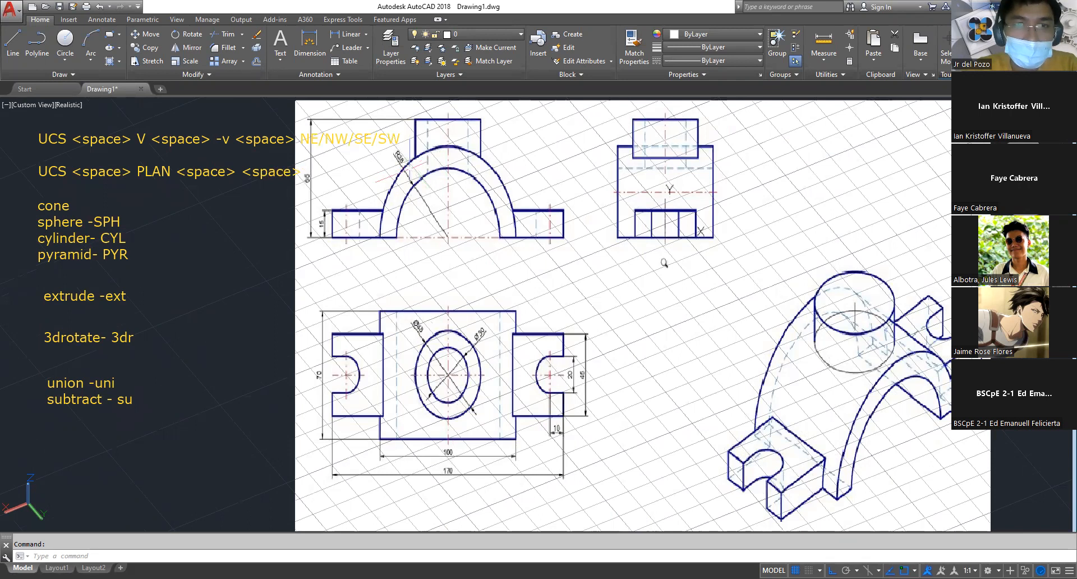
scroll(437, 269, down, 2)
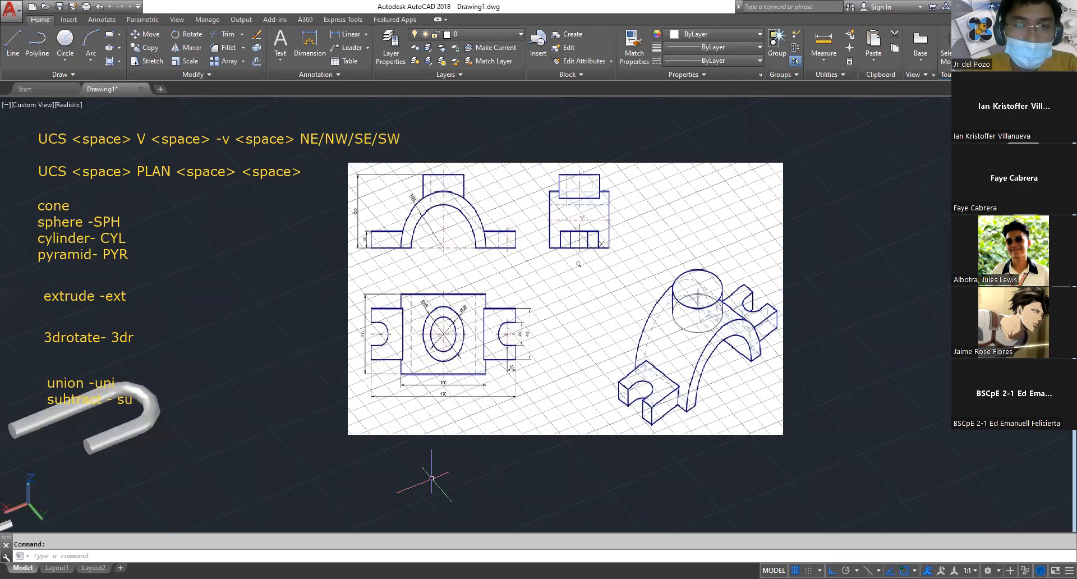
scroll(433, 207, up, 3)
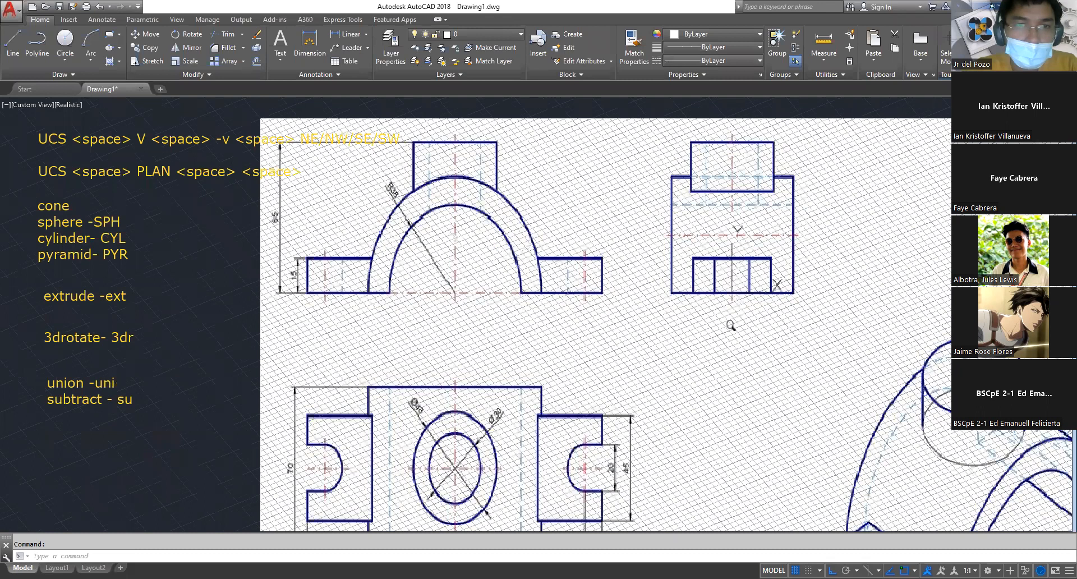
scroll(441, 305, down, 1)
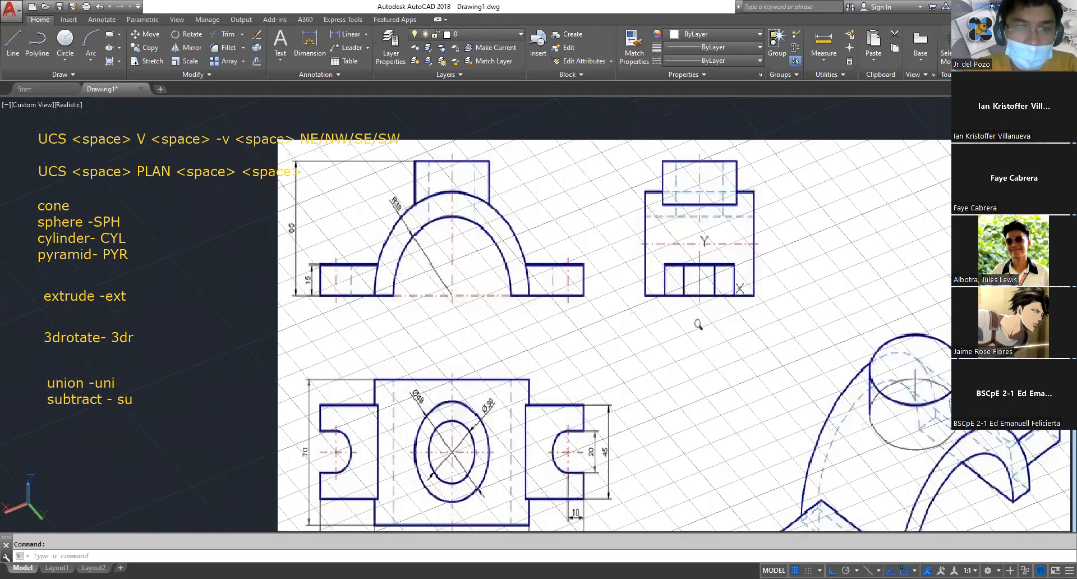
middle_drag(442, 308, 441, 227)
scroll(441, 227, down, 1)
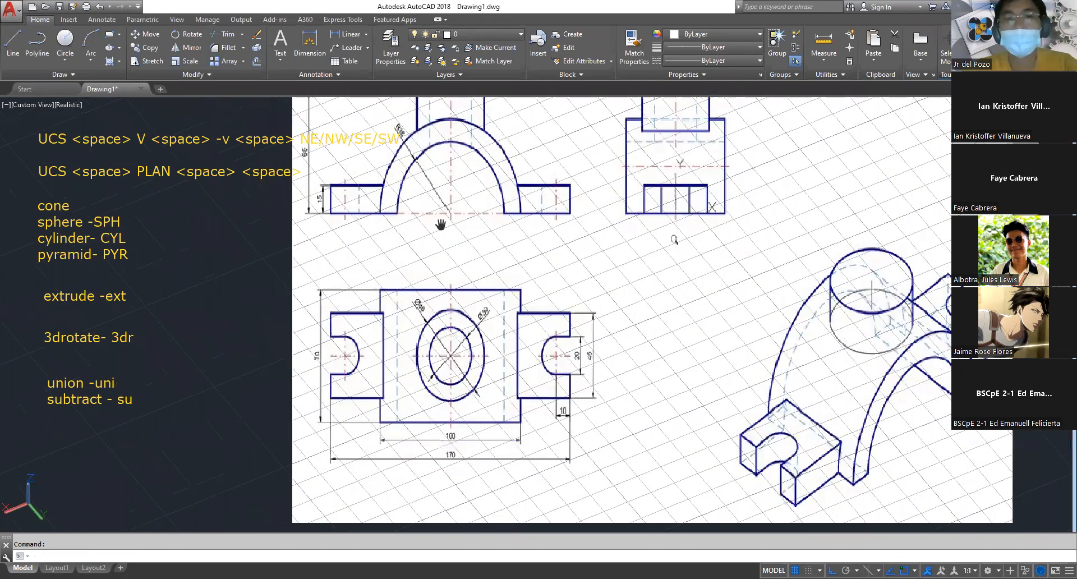
scroll(441, 225, down, 5)
middle_drag(724, 291, 438, 263)
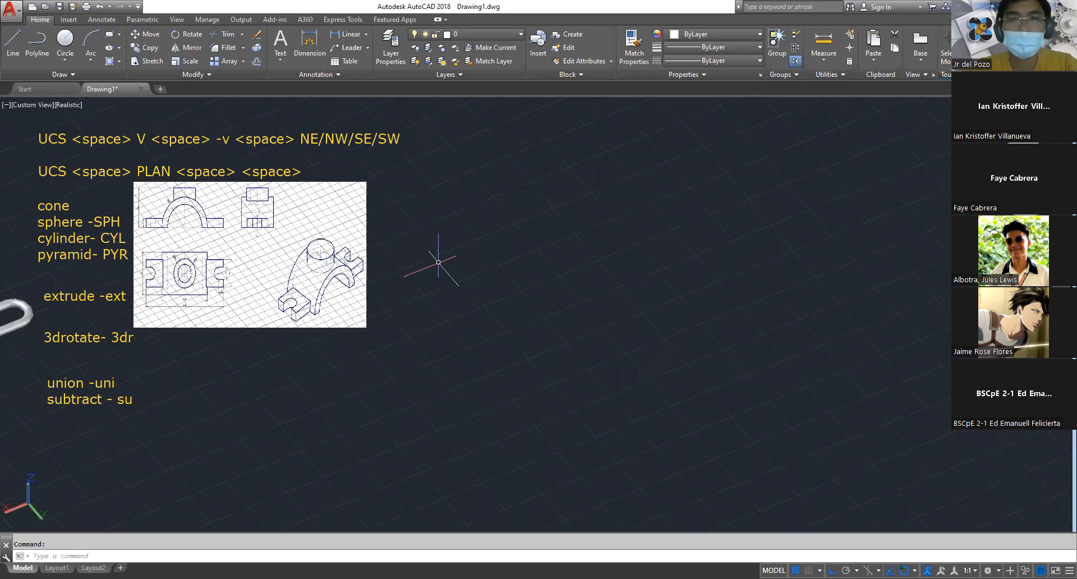
scroll(606, 269, up, 2)
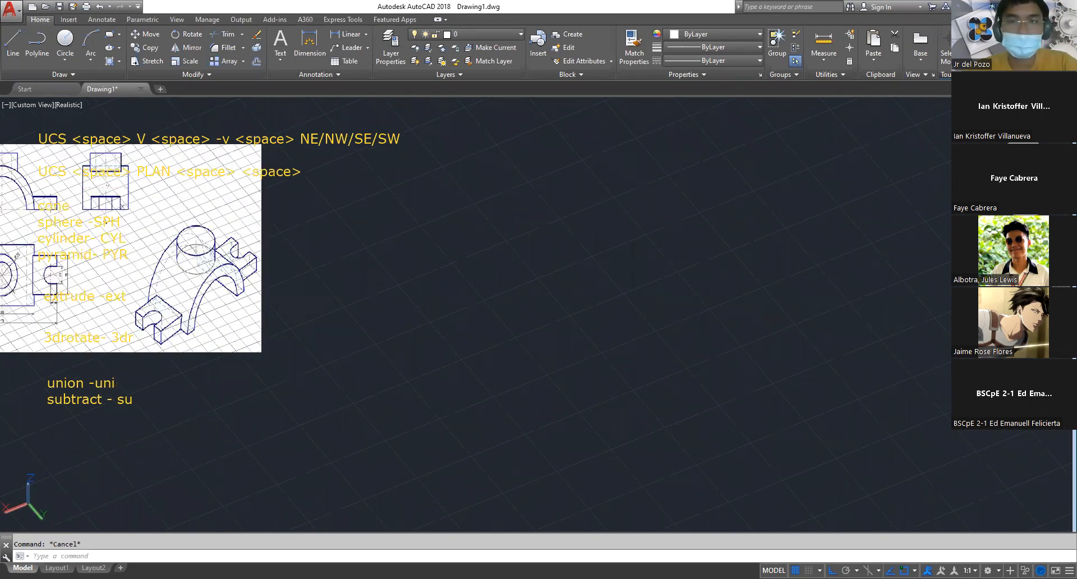
text(c)
key(Return)
click(578, 282)
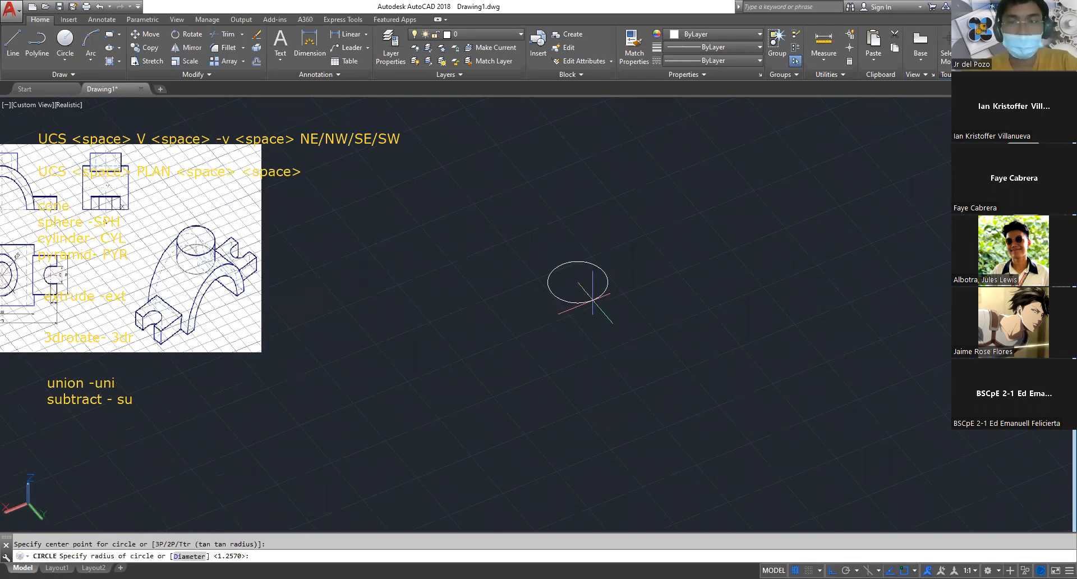
text(d)
key(Return)
text(3)
key(Escape)
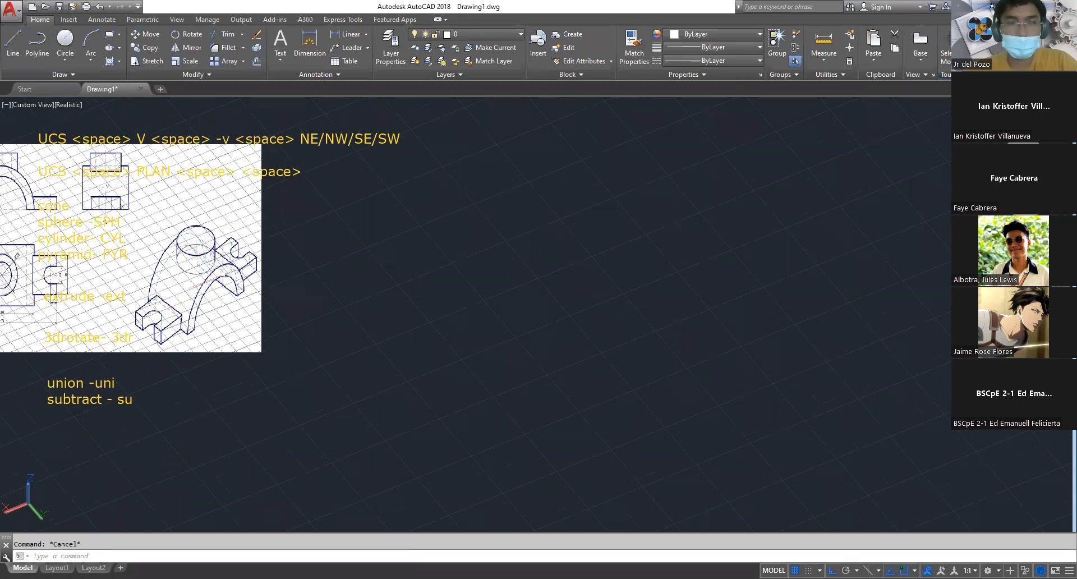
Draw a circle with a radius of 50 in the empty space beside the bracket drawing
text(c)
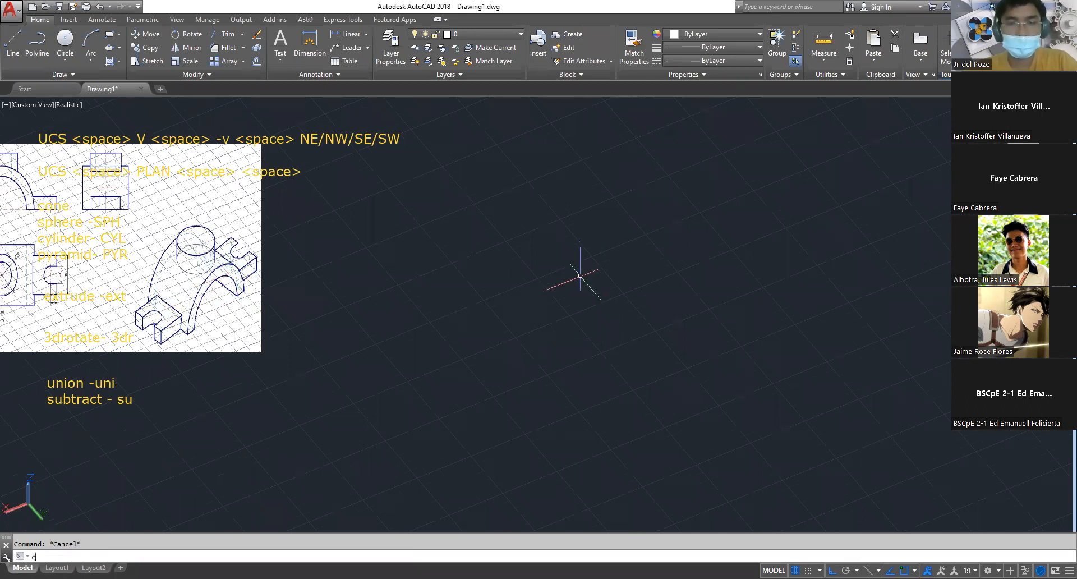
key(Return)
click(581, 276)
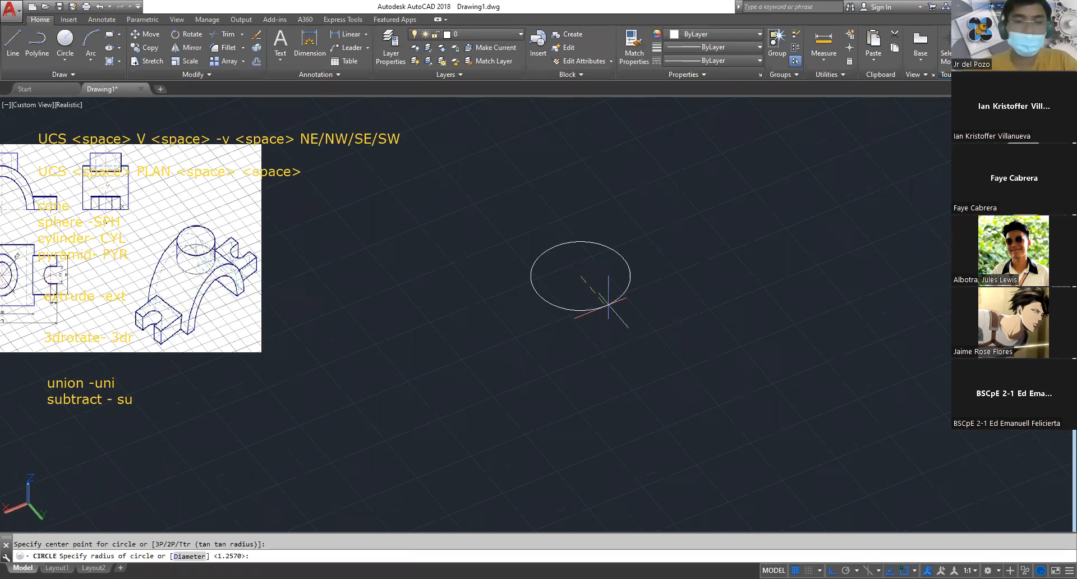
text(50)
key(Return)
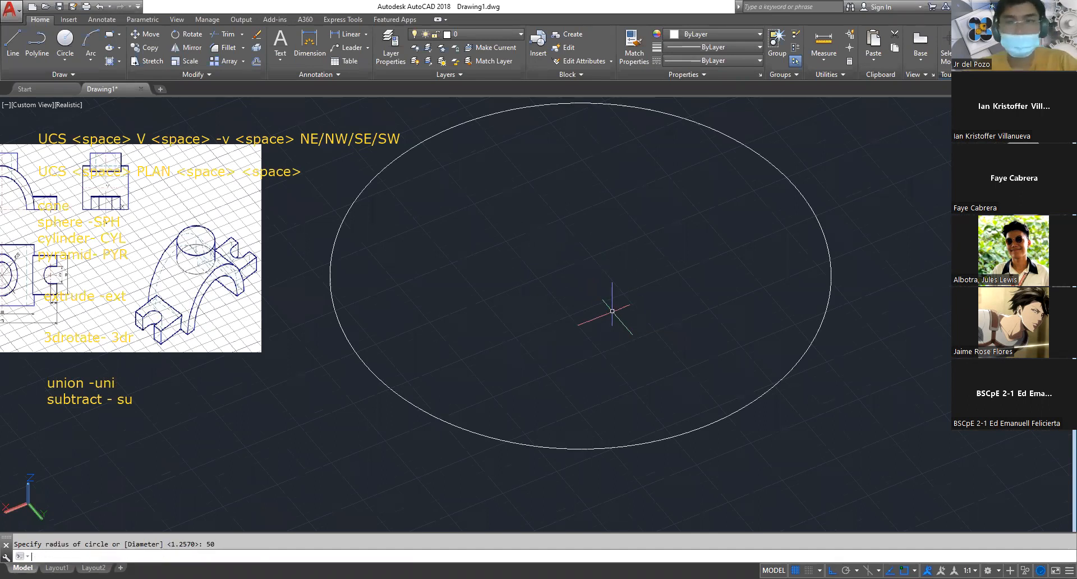
key(Escape)
Draw a concentric circle with a radius of 38 inside the large circle, sharing its center
text(c)
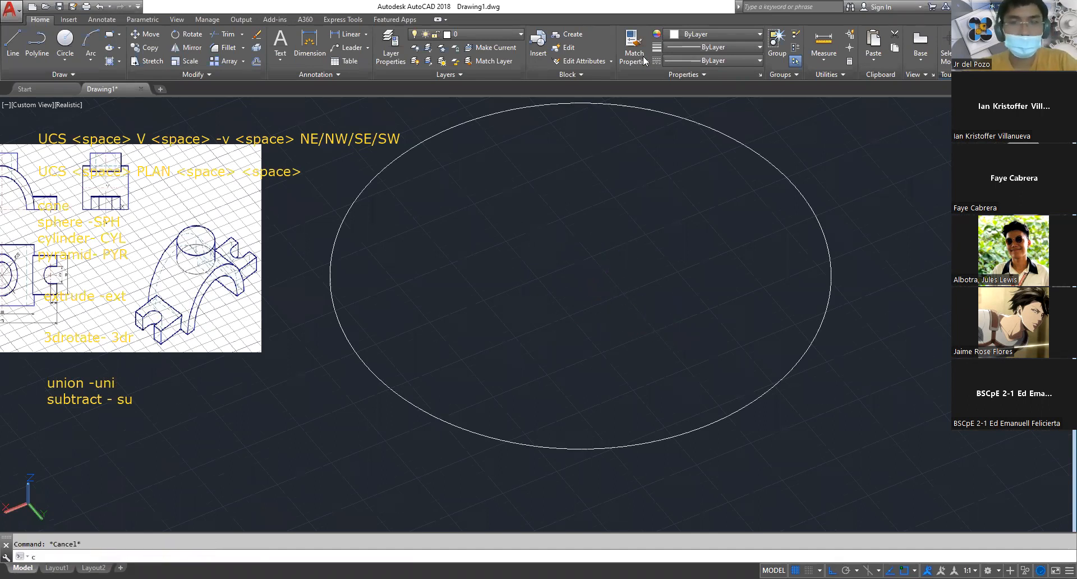
key(Return)
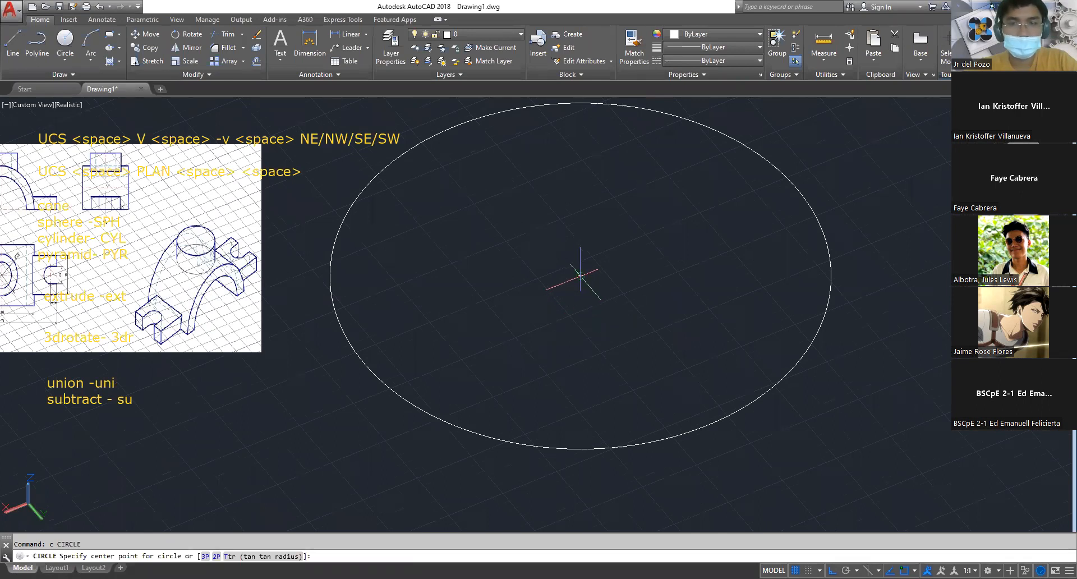
click(580, 275)
text(38)
key(Return)
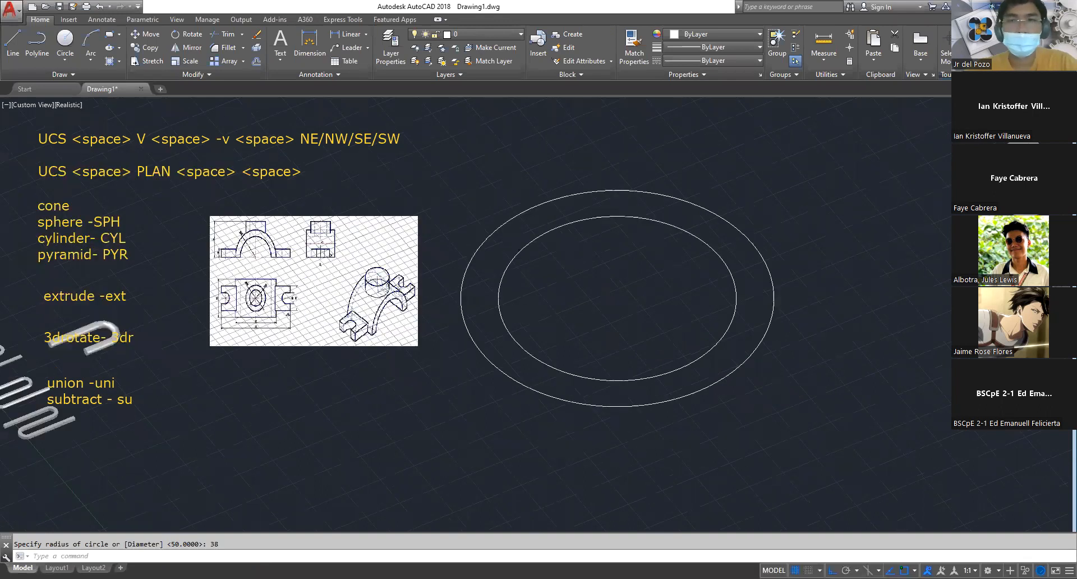
Examine the overall width, depth and hole dimensions in the bracket's plan view
key(Escape)
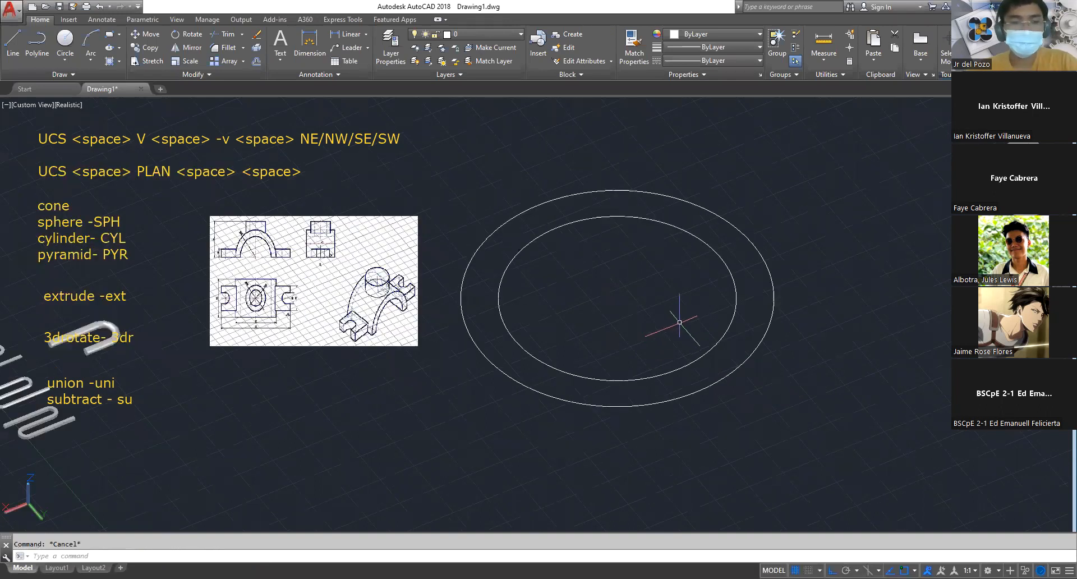
scroll(273, 304, up, 3)
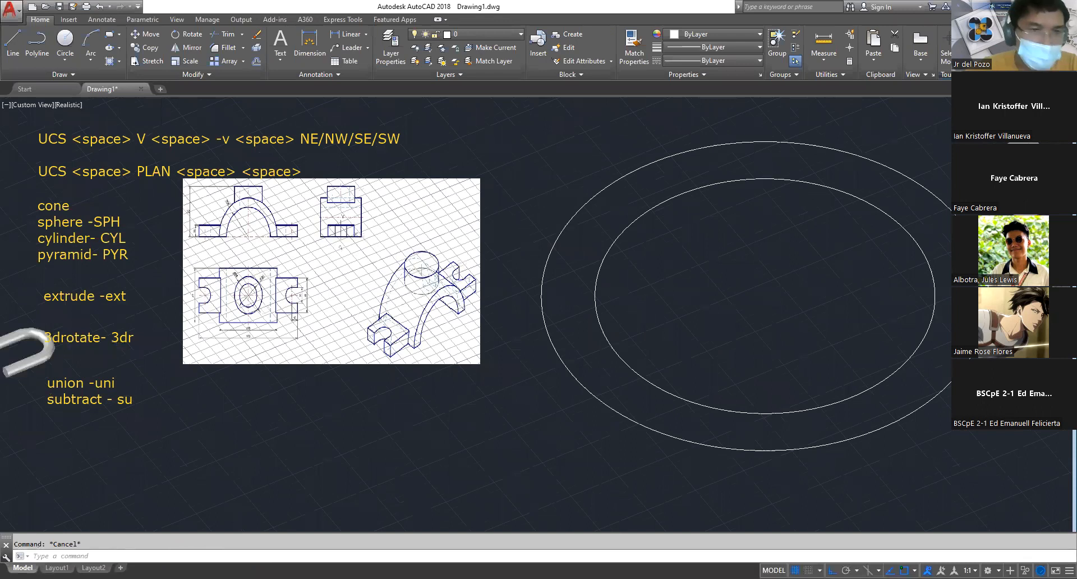
scroll(273, 303, up, 3)
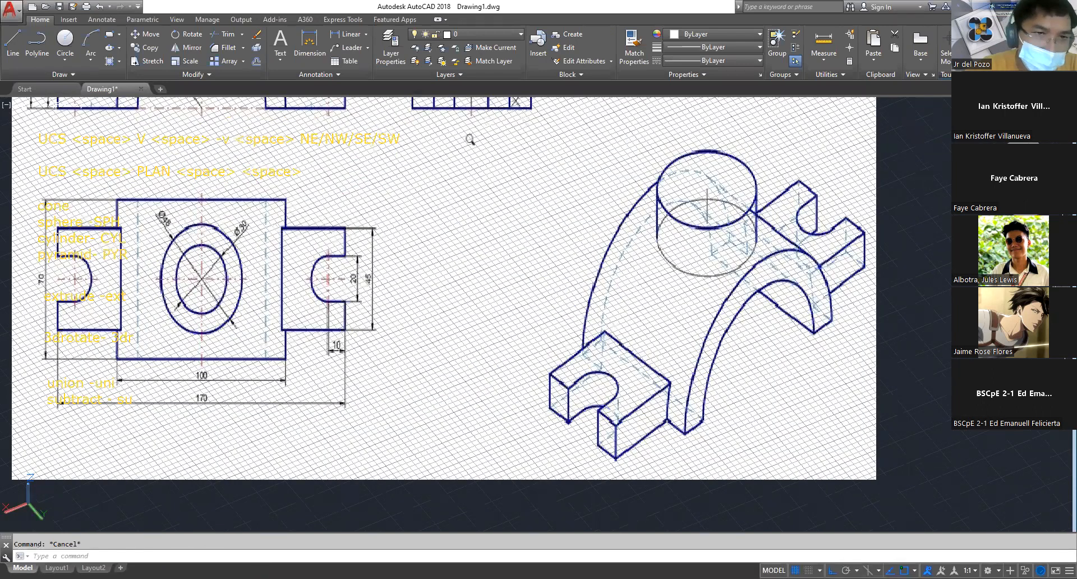
scroll(61, 282, up, 2)
middle_drag(62, 282, 252, 274)
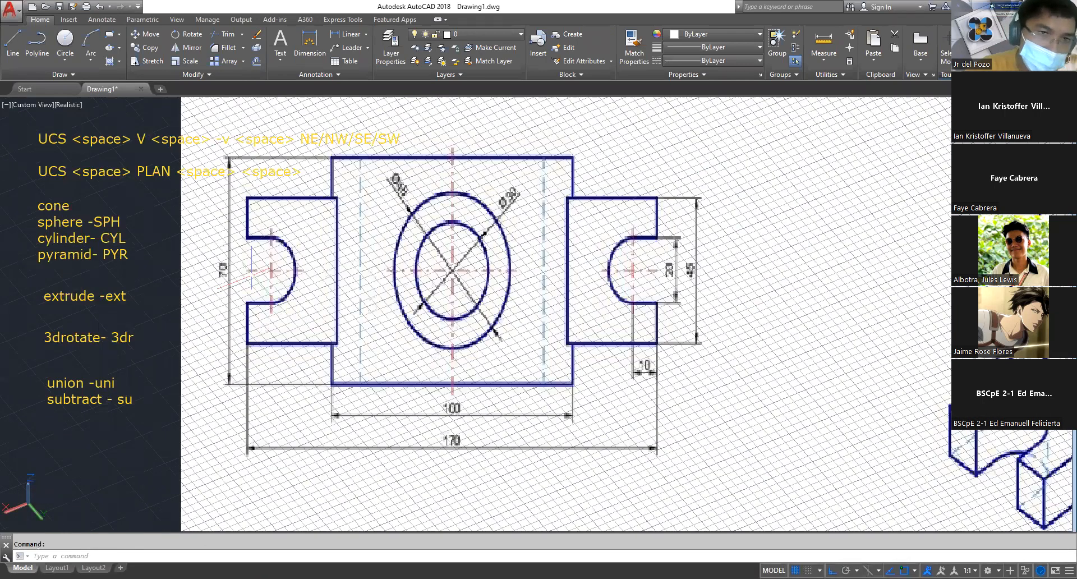
scroll(243, 280, down, 8)
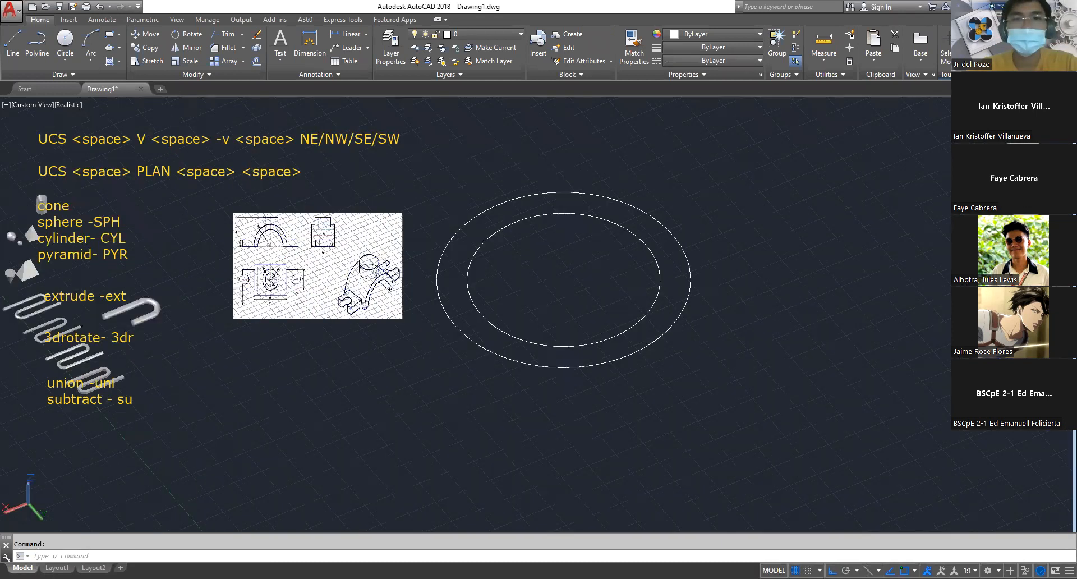
middle_drag(489, 330, 391, 331)
Extrude both concentric circles to a height of 70
key(Escape)
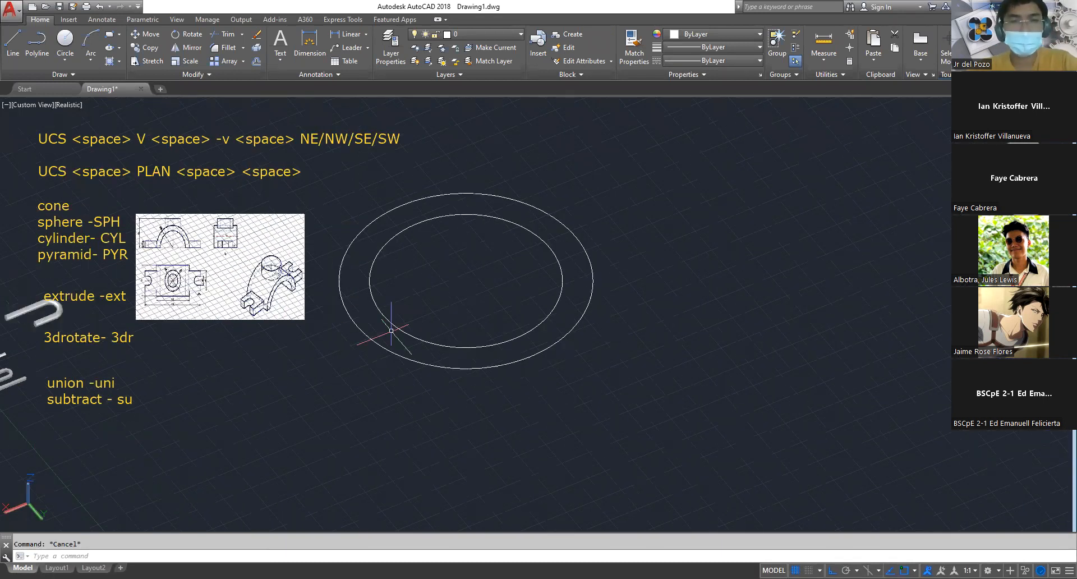
text(ext)
key(space)
click(515, 399)
click(447, 299)
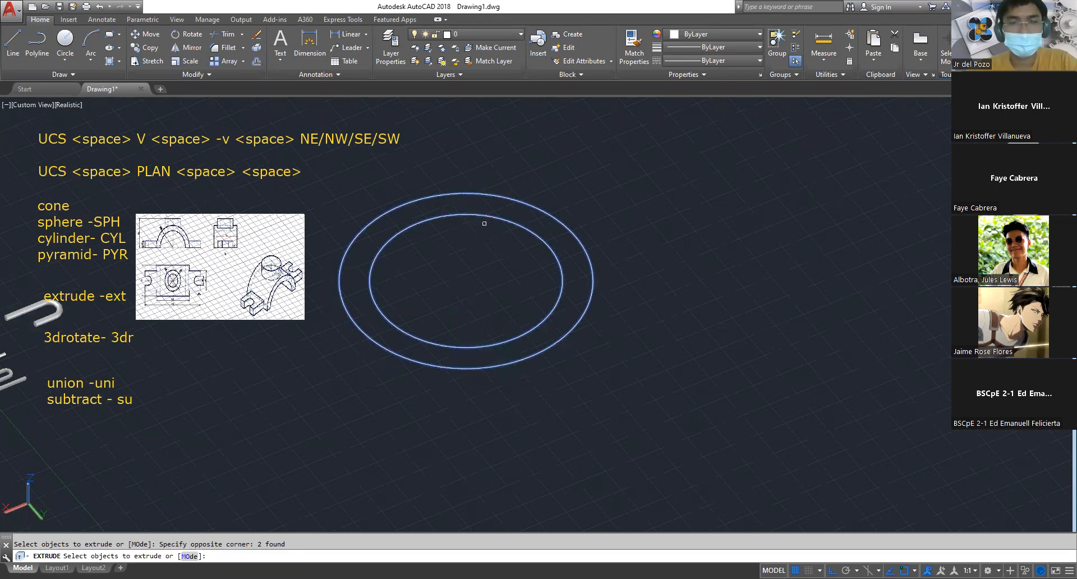
key(space)
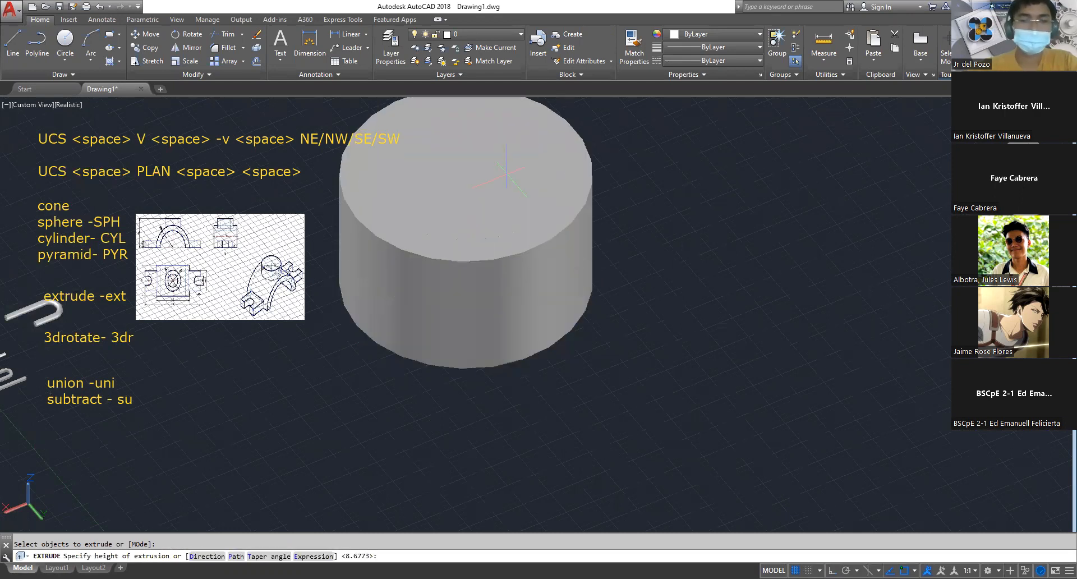
text(70)
key(Return)
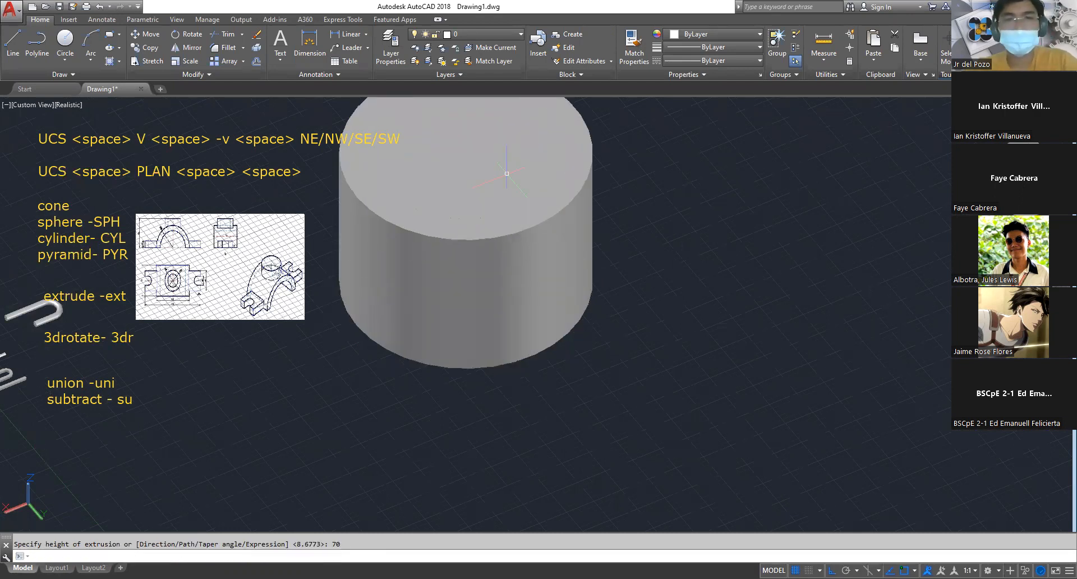
Inspect the two nested cylinders in the 2D Wireframe visual style, and switch back to Realistic
text(sha)
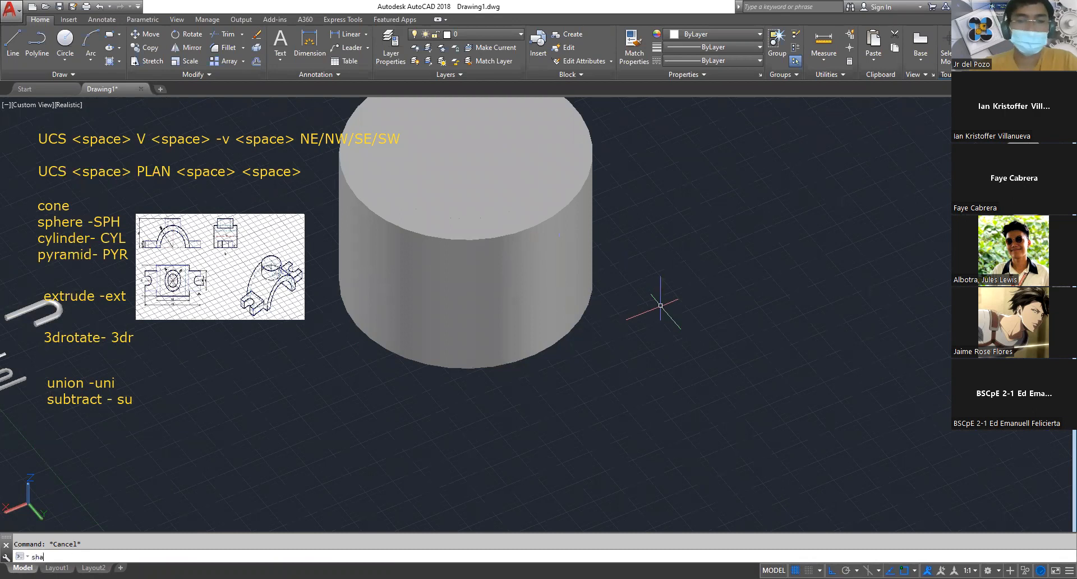
key(space)
text(2)
key(Return)
key(Escape)
scroll(580, 428, down, 2)
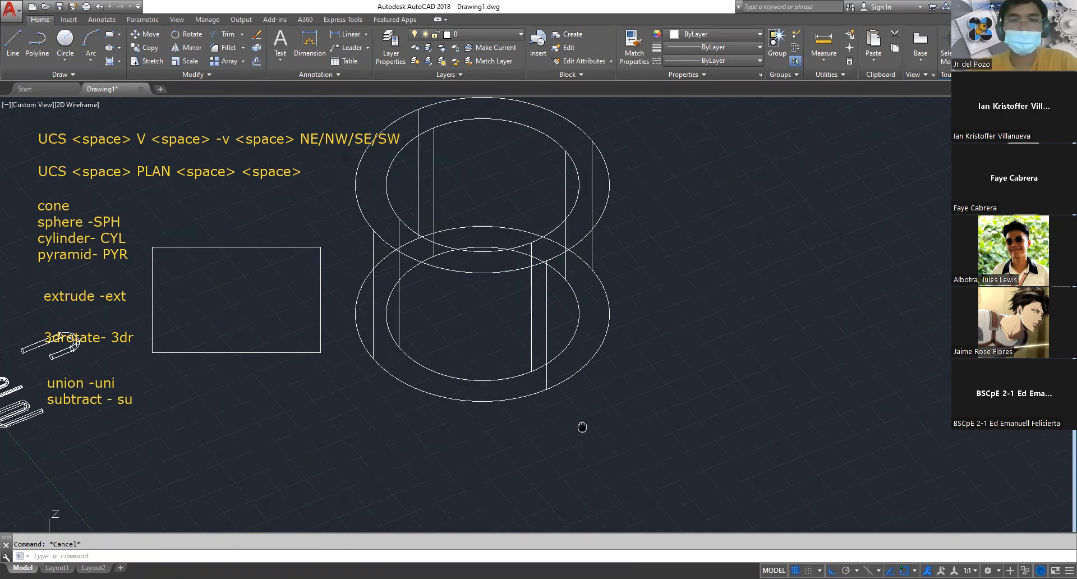
click(420, 410)
key(Escape)
text(sha)
key(Return)
text(r)
key(Return)
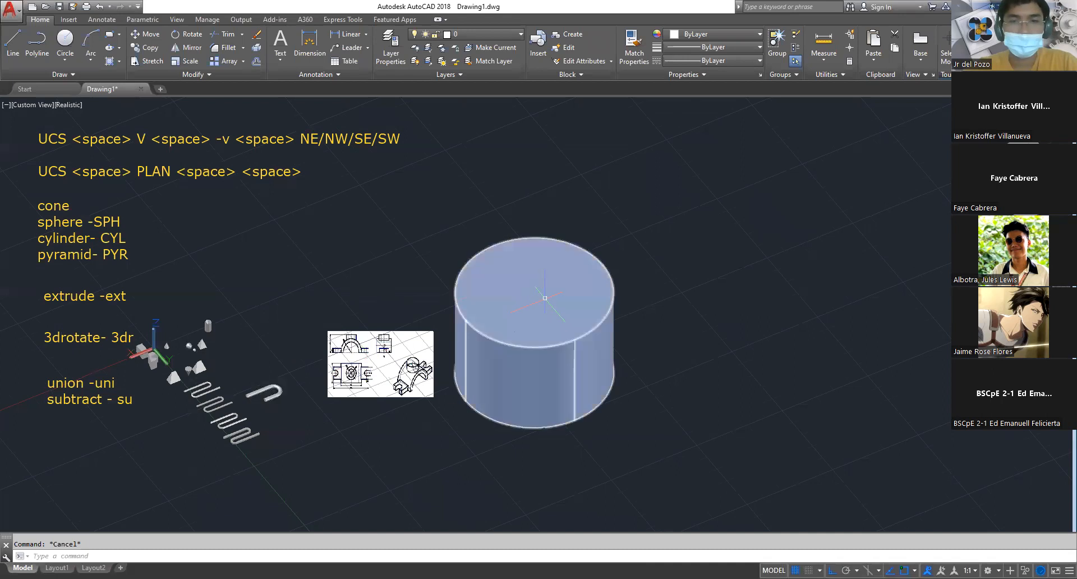
text(refc)
key(Escape)
text(rec)
key(Return)
key(Escape)
key(Escape)
Subtract the inner cylinder from the outer cylinder to form a hollow ring
text(su)
key(Return)
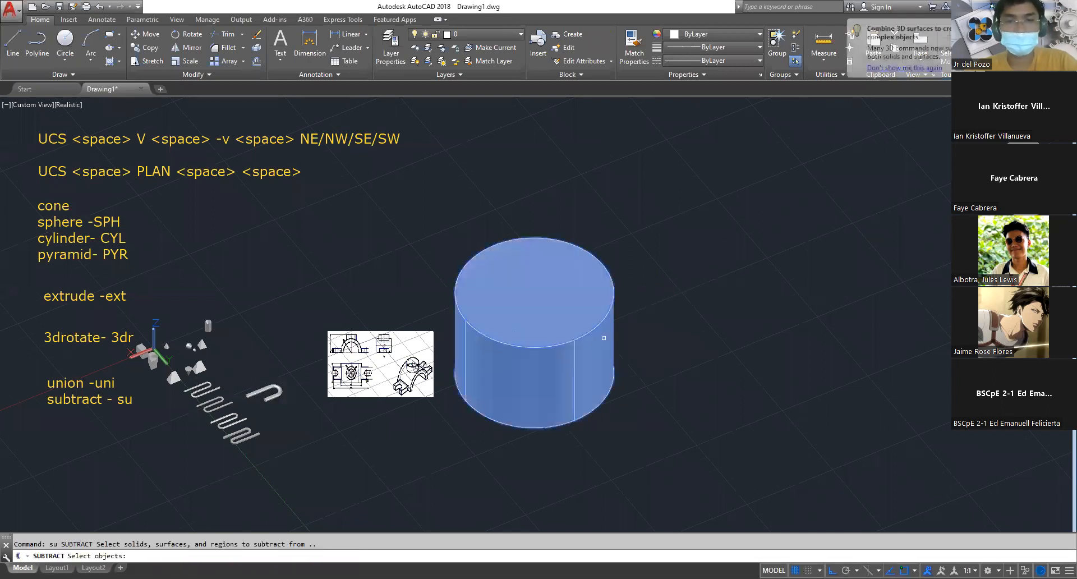
click(531, 246)
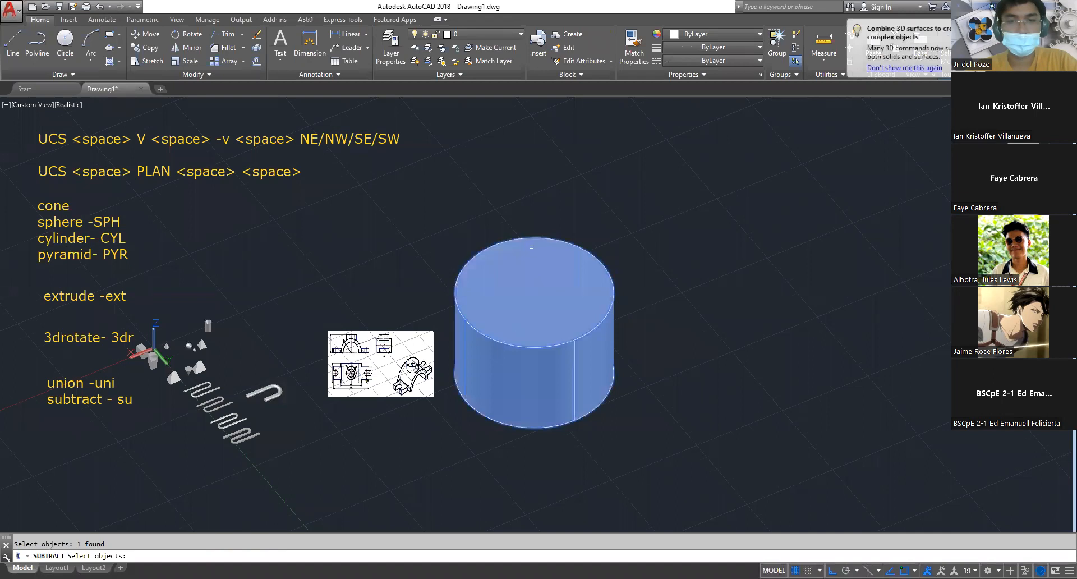
click(442, 179)
click(640, 432)
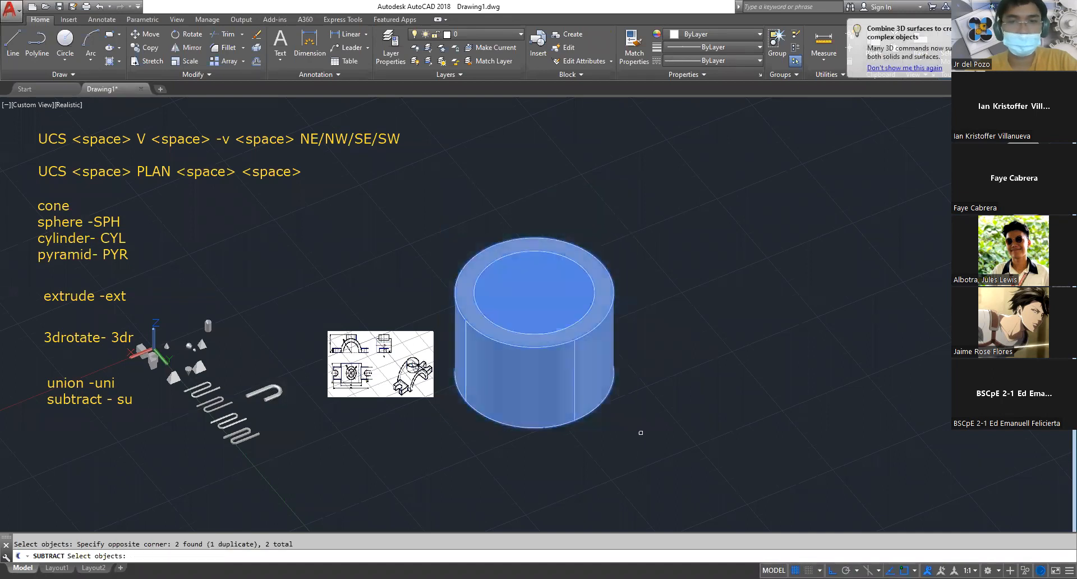
shift+click(598, 354)
key(space)
key(Escape)
Draw a rectangle larger than the ring, starting from the center of the ring's upper face
text(rec)
key(space)
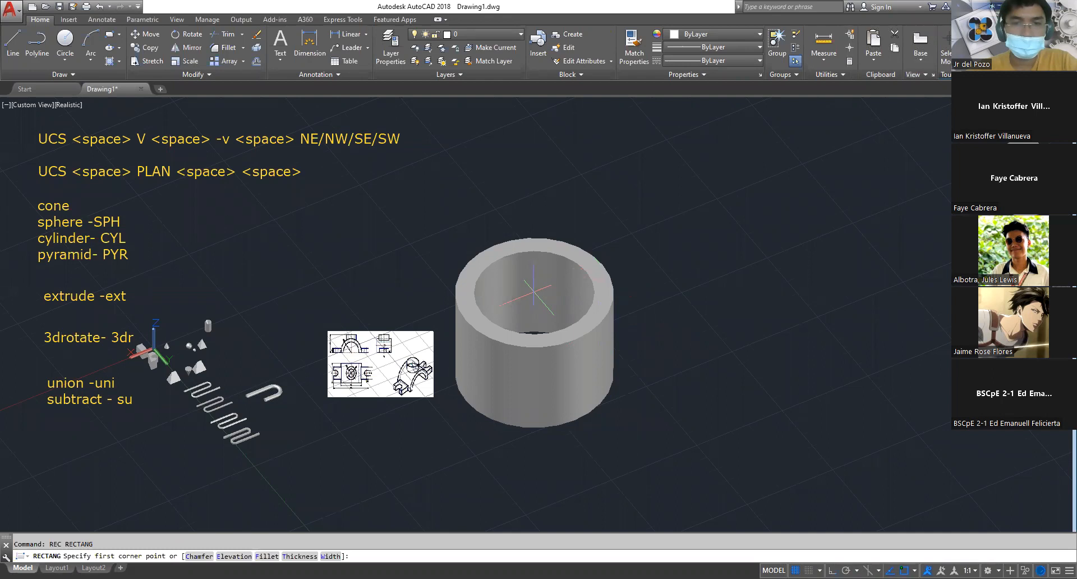
click(534, 292)
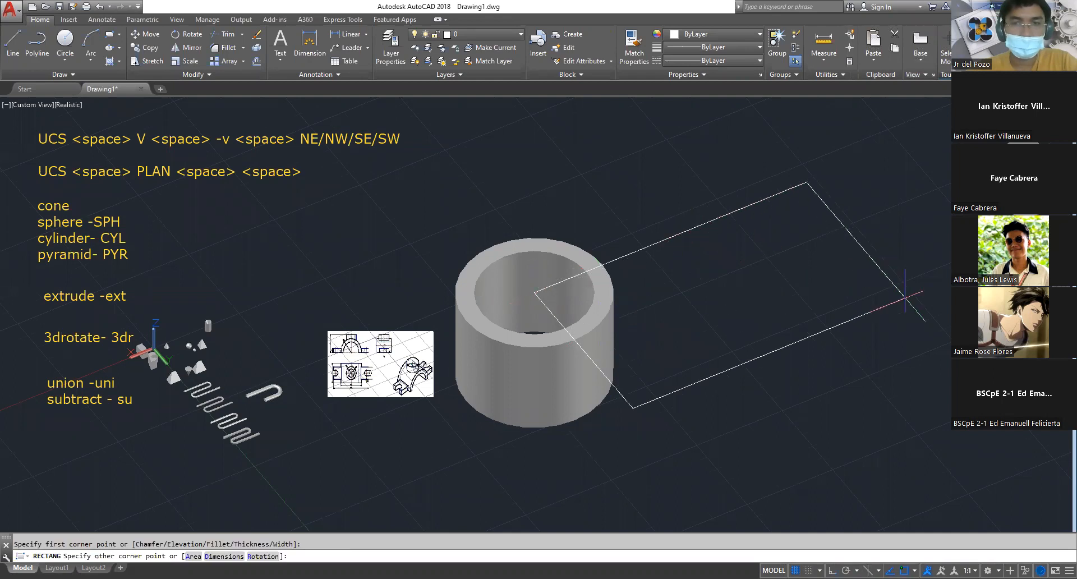
click(917, 291)
key(Escape)
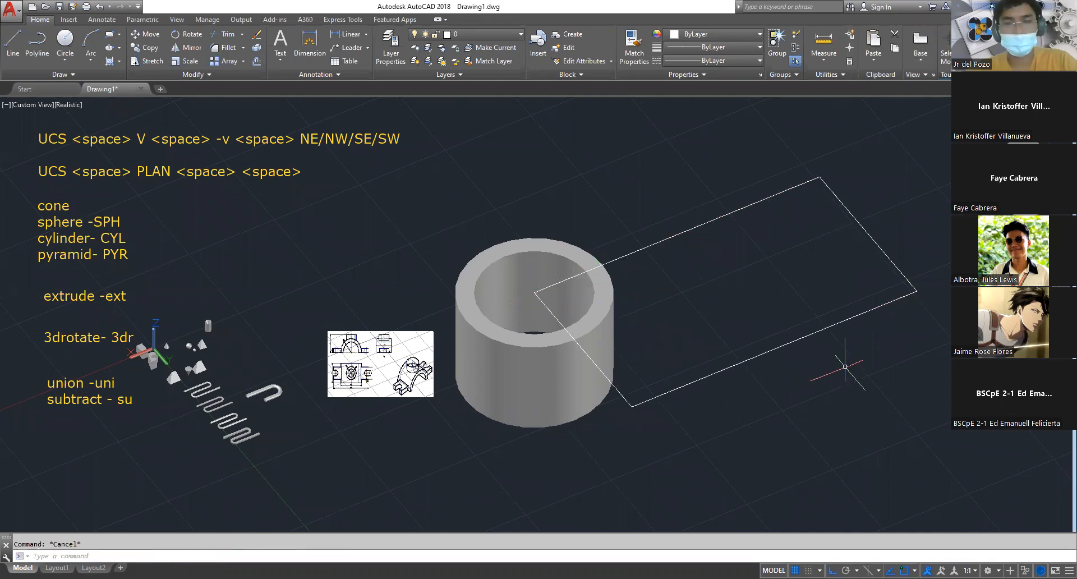
Move the rectangle along its long side so that side runs through the ring's center and the rectangle covers half the ring
text(m)
key(space)
drag(835, 366, 801, 313)
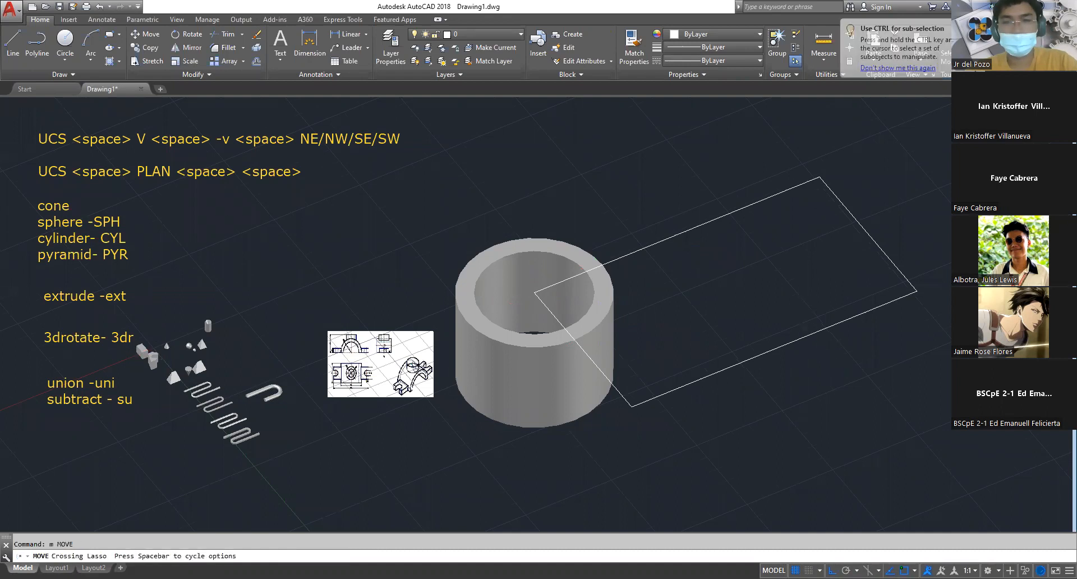
click(789, 292)
key(space)
click(815, 381)
key(space)
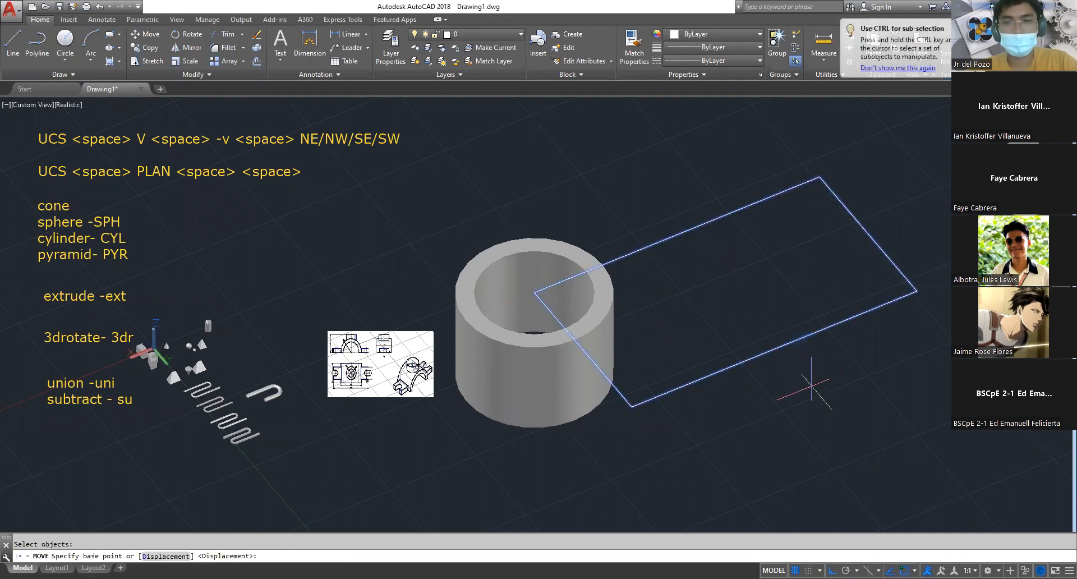
click(819, 376)
click(688, 442)
key(Escape)
Extrude the rectangle downward past the ring's full height into a solid box
text(ext)
key(space)
click(681, 432)
click(651, 323)
key(space)
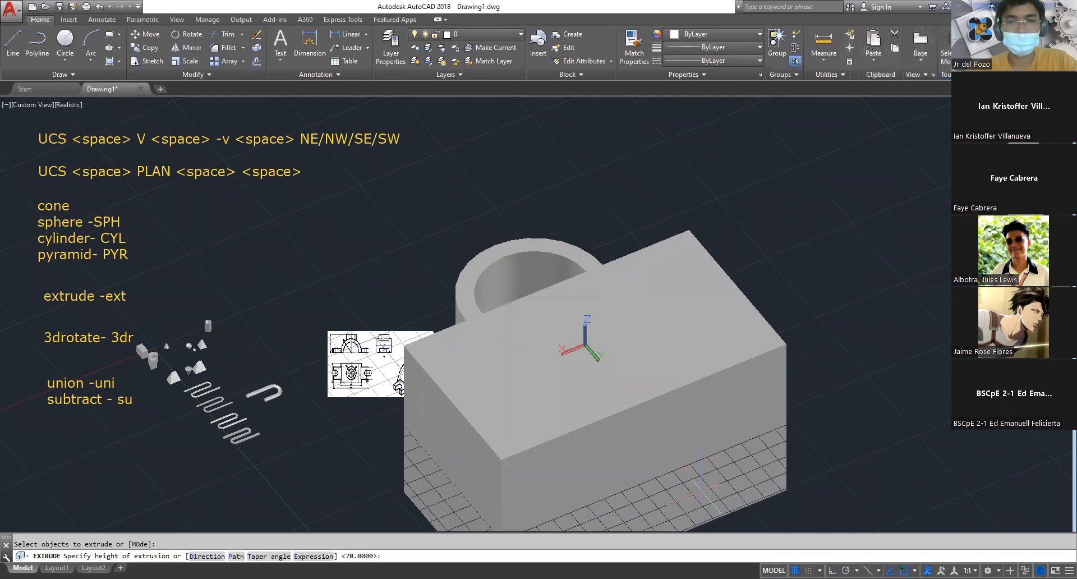
key(Escape)
Subtract the box from the ring, leaving a half ring
text(su)
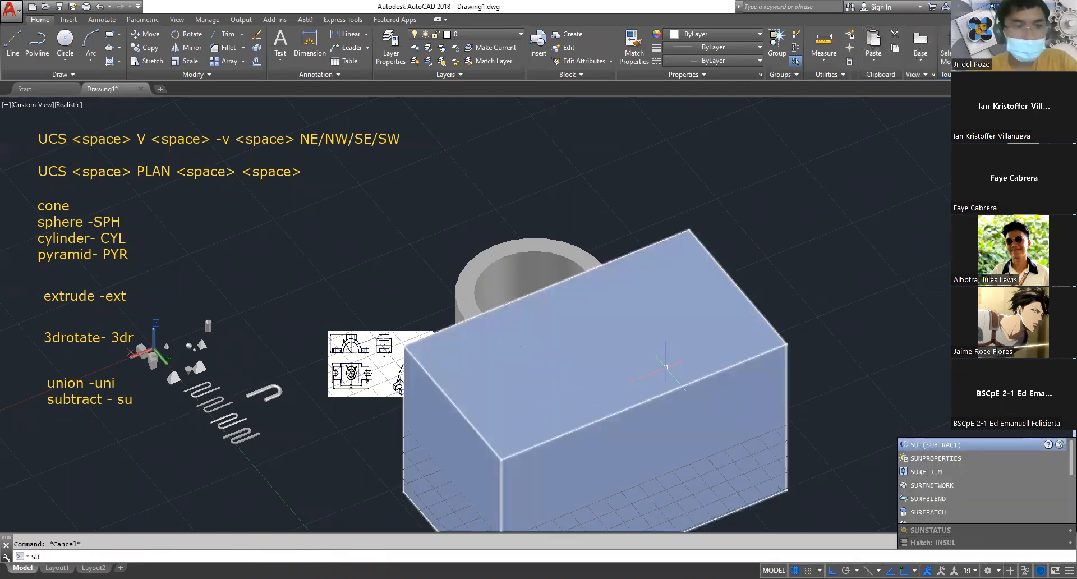
key(space)
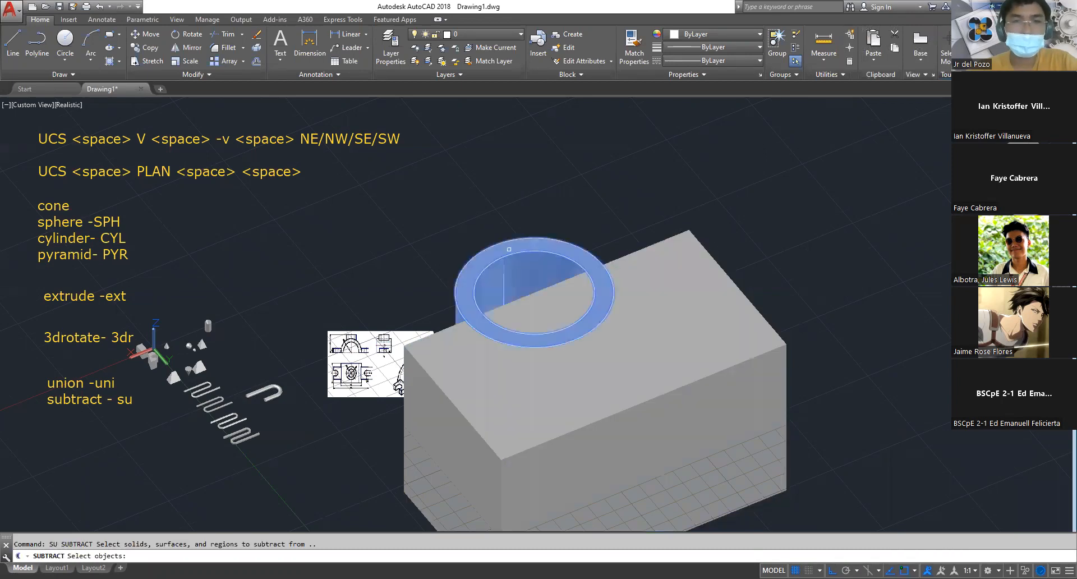
click(622, 353)
key(space)
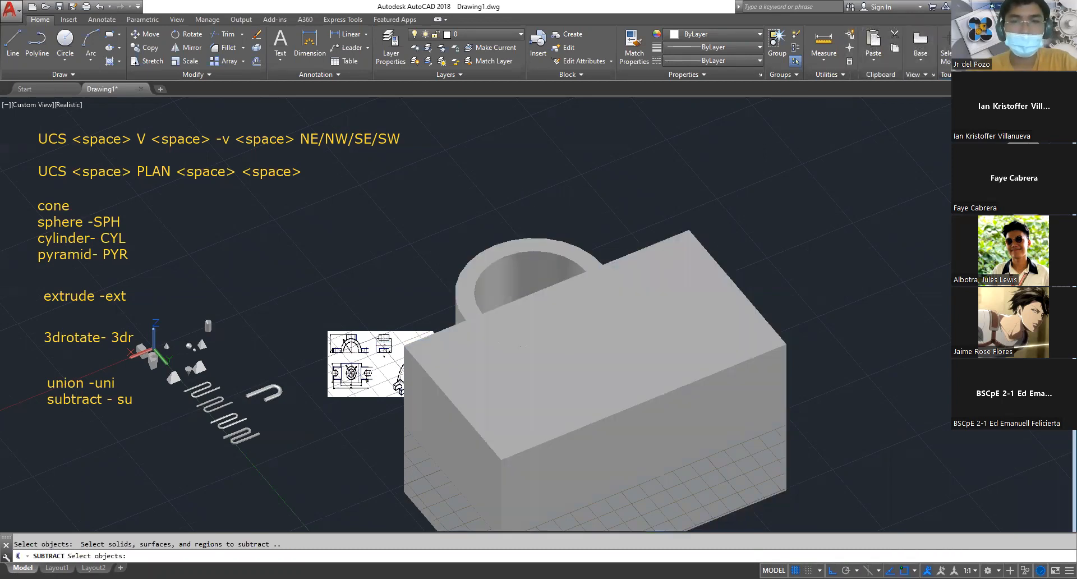
click(622, 353)
key(space)
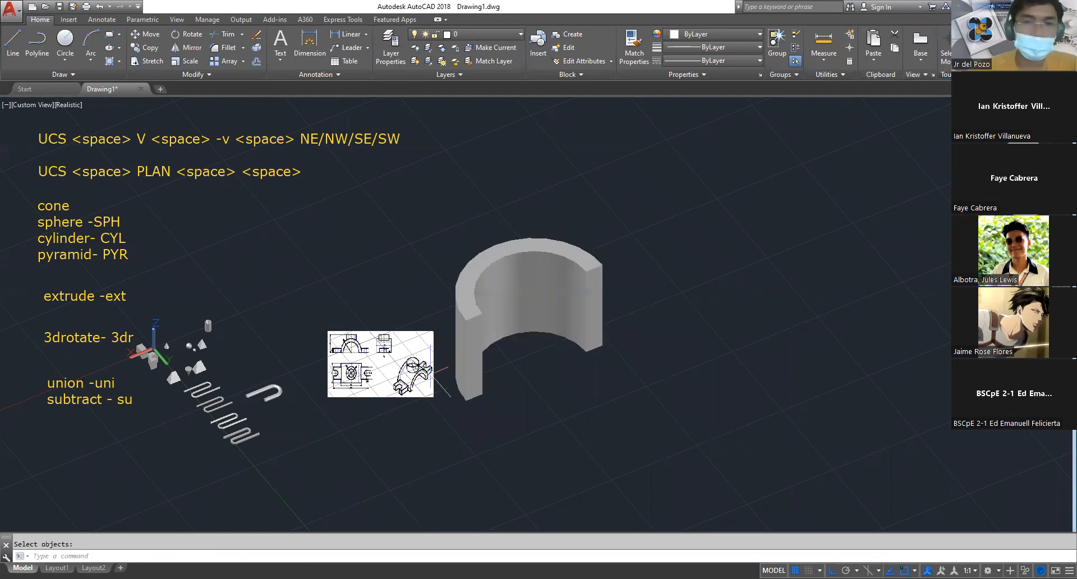
Rotate the half ring in 3D about the X axis so it stands as an arch with its opening facing down
scroll(401, 381, up, 2)
key(Escape)
text(3dr)
key(space)
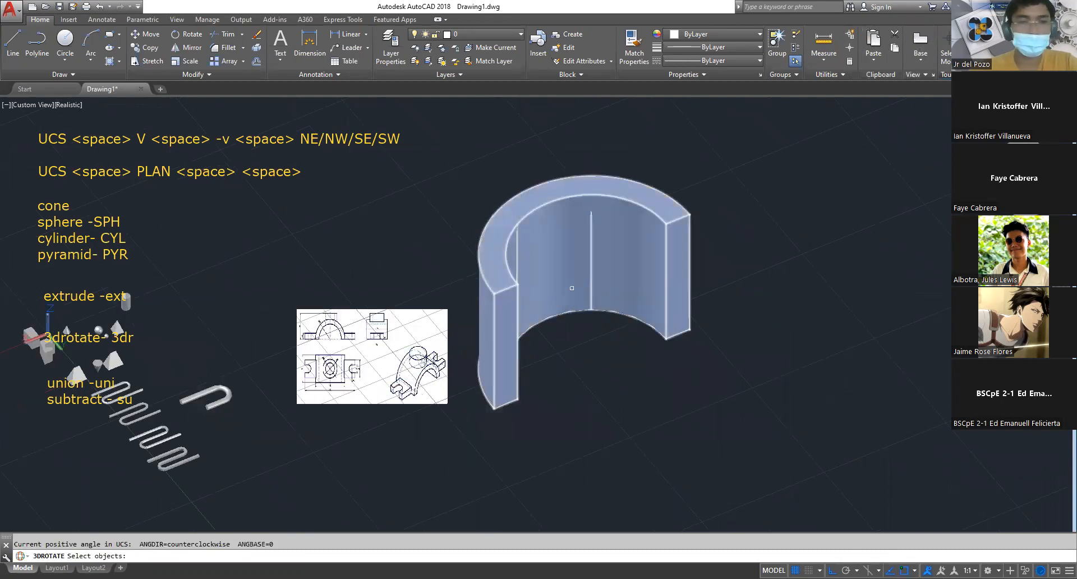
click(560, 227)
key(space)
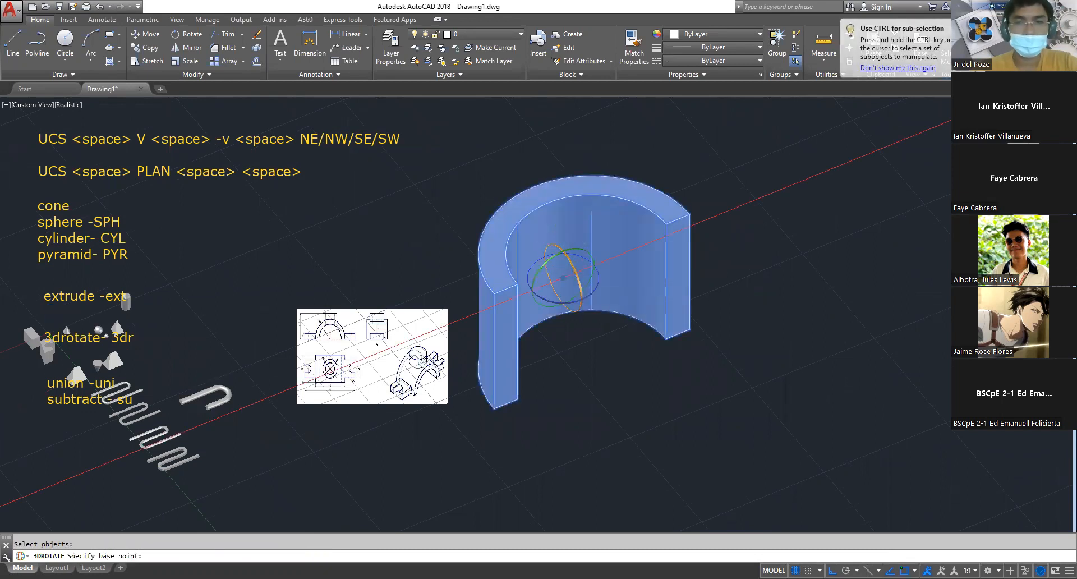
click(572, 266)
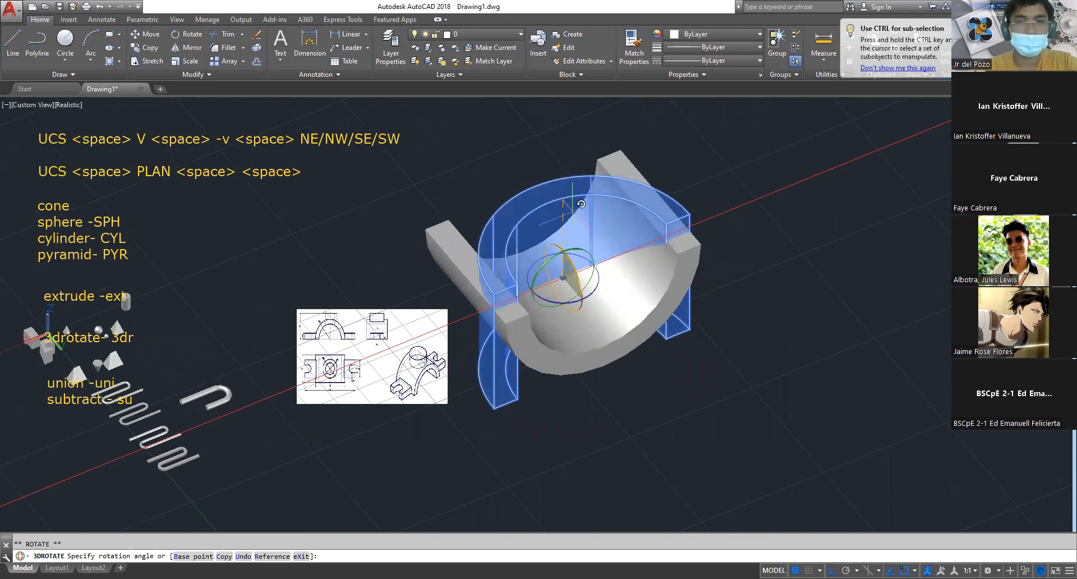
key(Escape)
key(Escape)
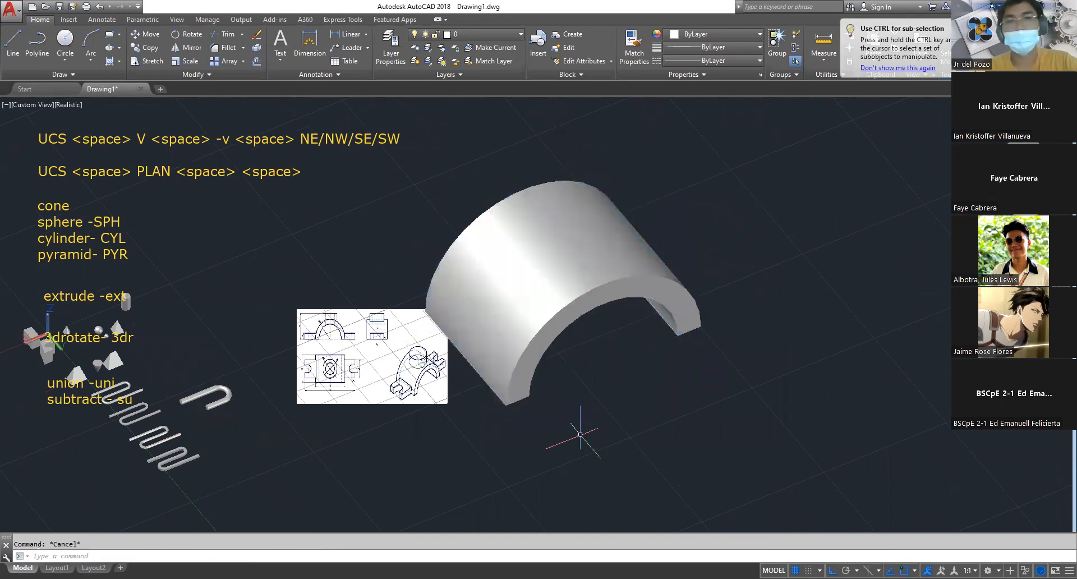
Examine the base flange dimensions in the bracket's plan view and the flange shape in the isometric view
middle_drag(580, 435, 688, 358)
scroll(584, 331, up, 3)
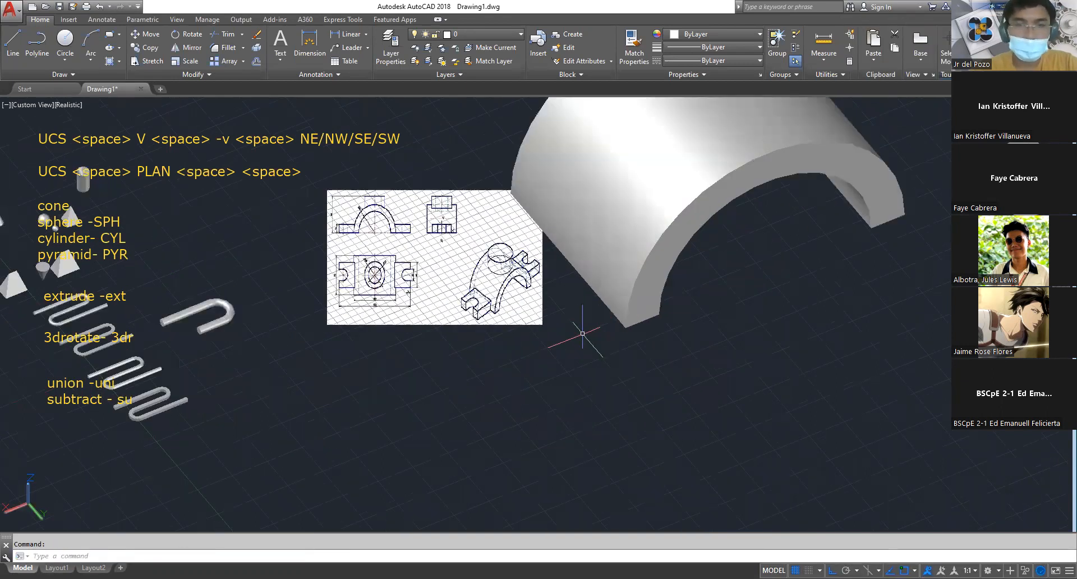
scroll(549, 294, up, 2)
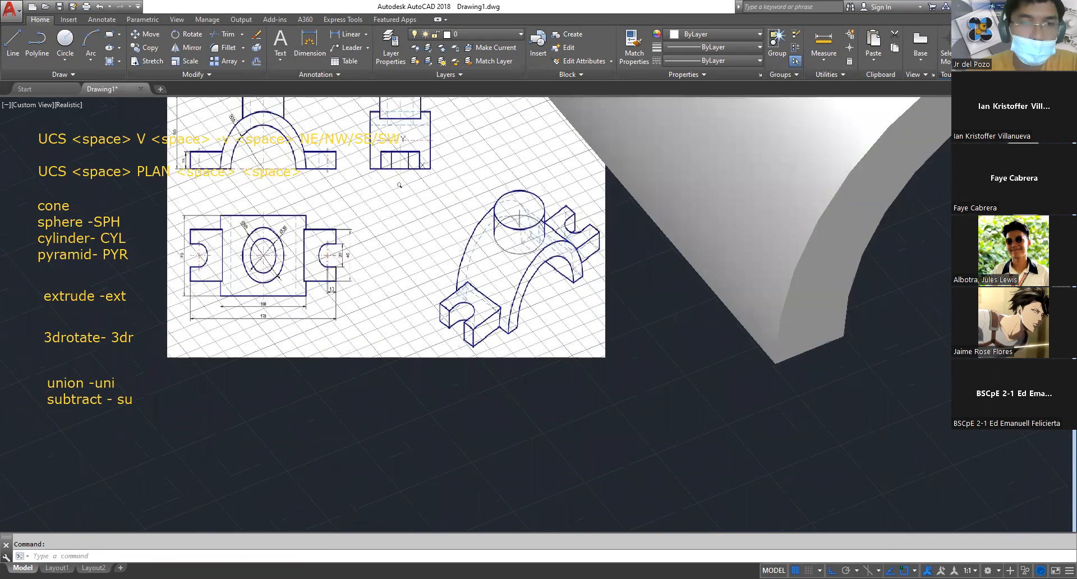
scroll(399, 185, up, 3)
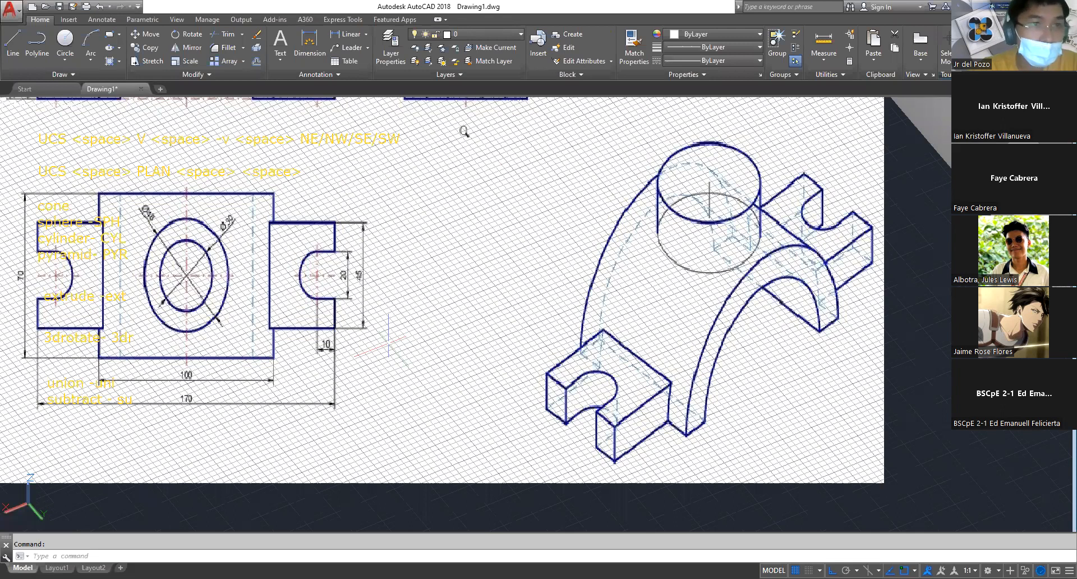
scroll(388, 341, down, 4)
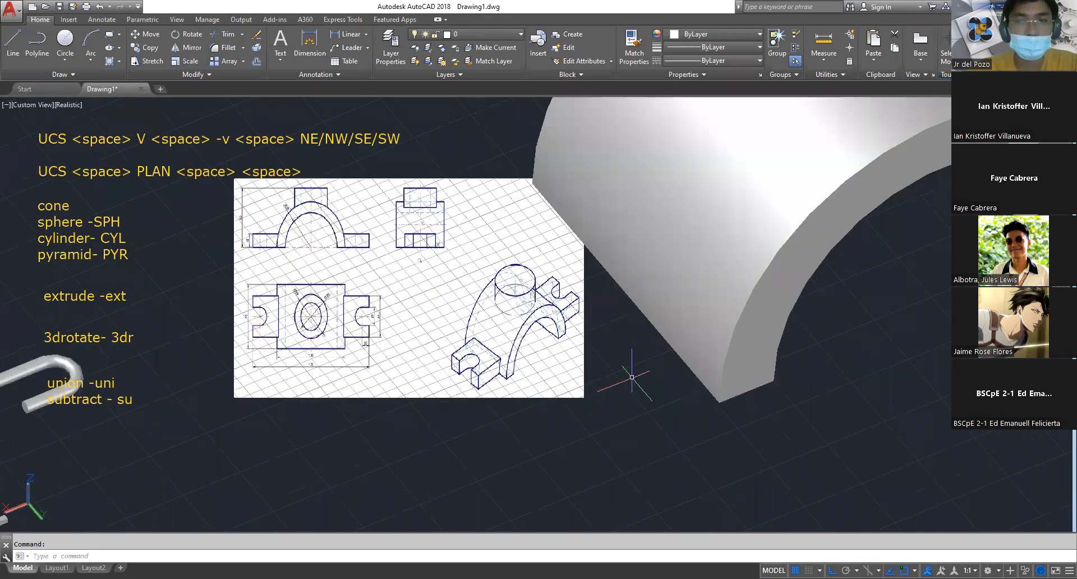
scroll(617, 378, down, 4)
middle_drag(603, 379, 460, 299)
Draw a rectangle 170 long and 45 wide on the open ground in front of the arch
key(Escape)
text(rec)
key(space)
click(516, 389)
text(d)
key(space)
text(1709)
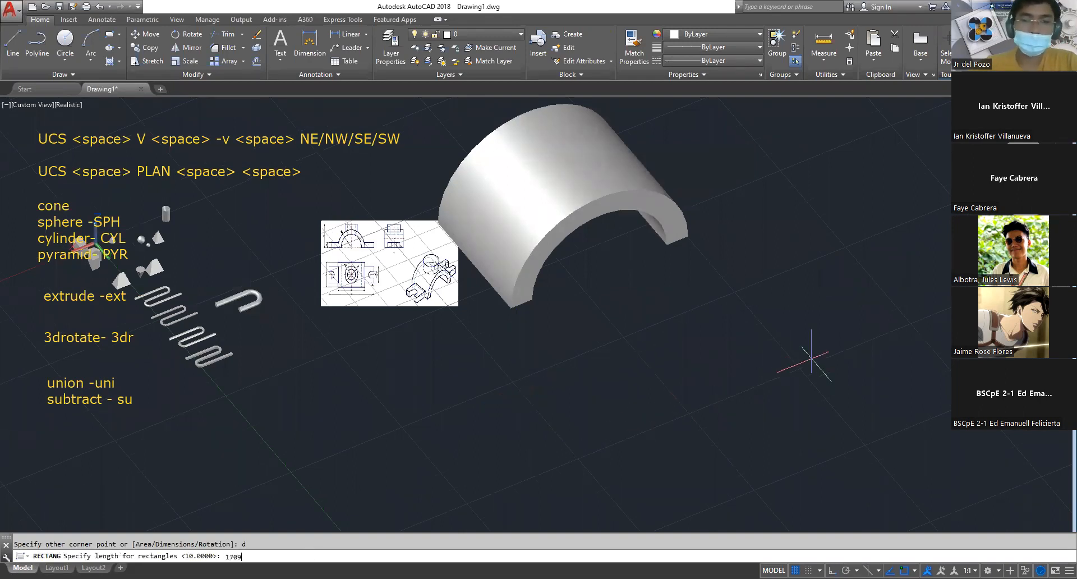
key(space)
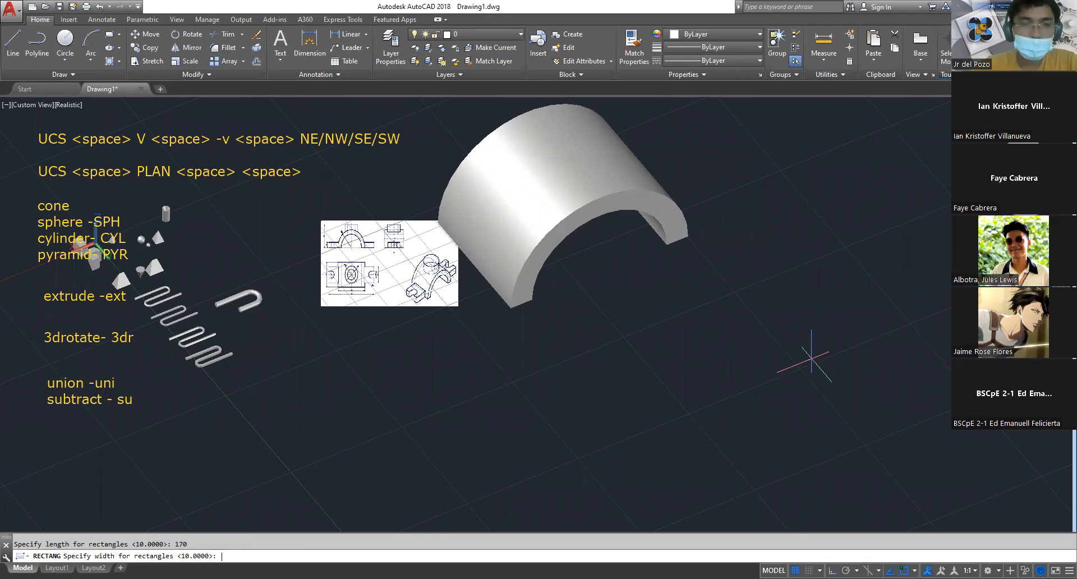
text(45)
key(space)
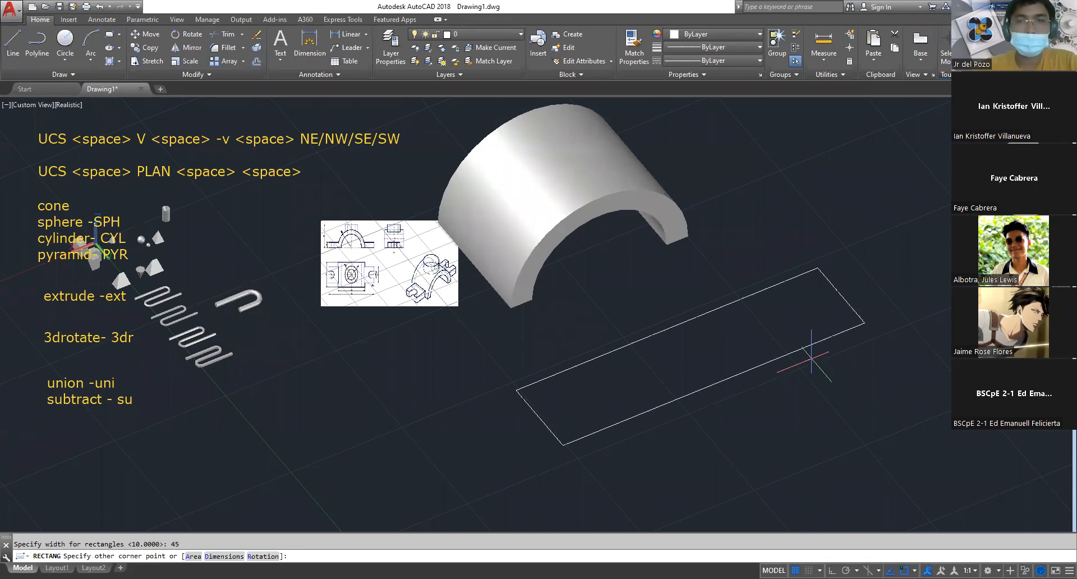
key(Escape)
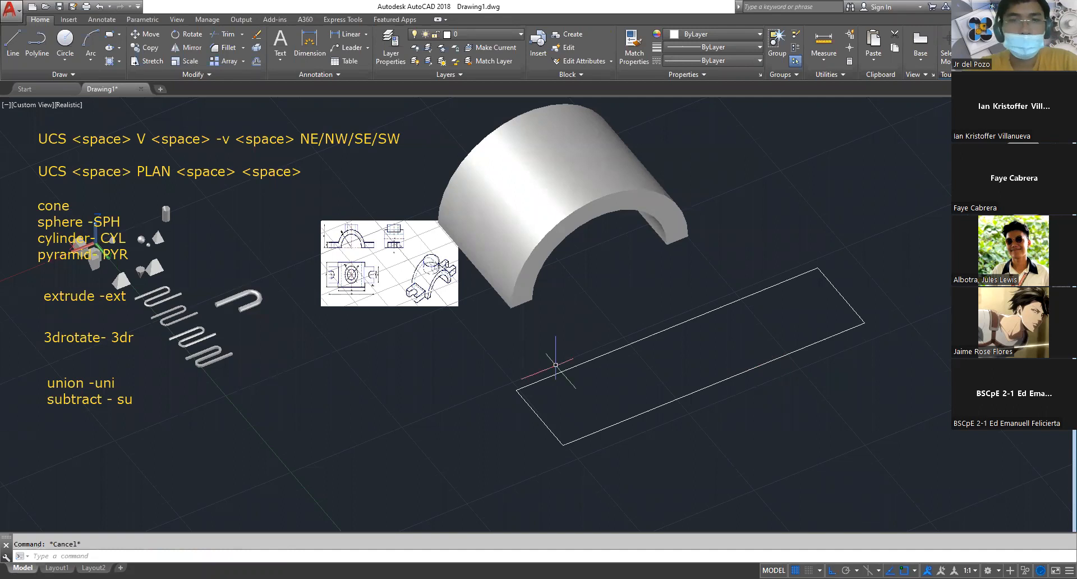
Examine the reference drawing's front and plan views for the base flange thickness and the end slot dimensions
scroll(345, 271, up, 6)
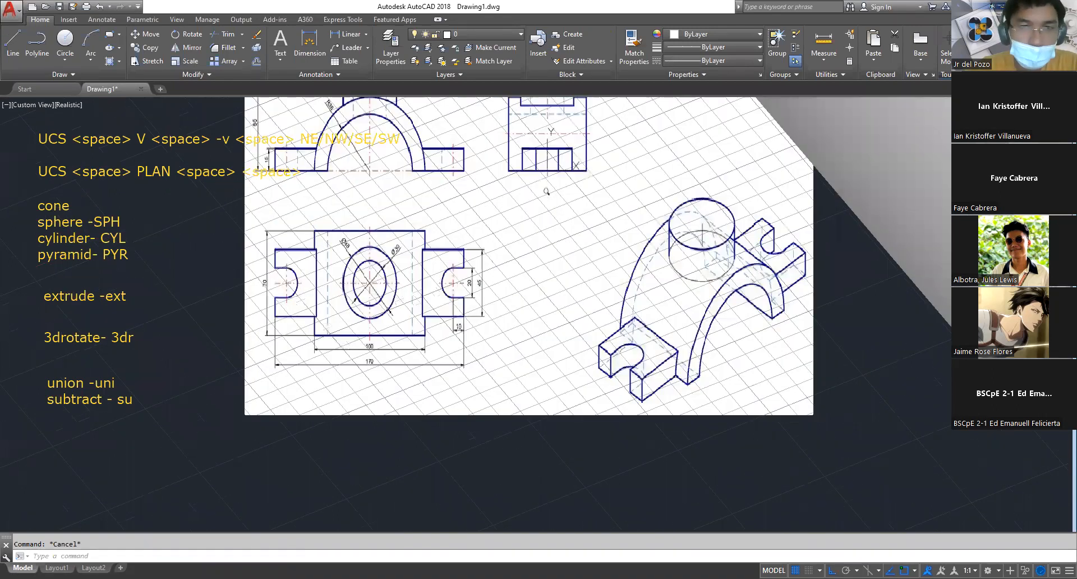
scroll(547, 191, up, 4)
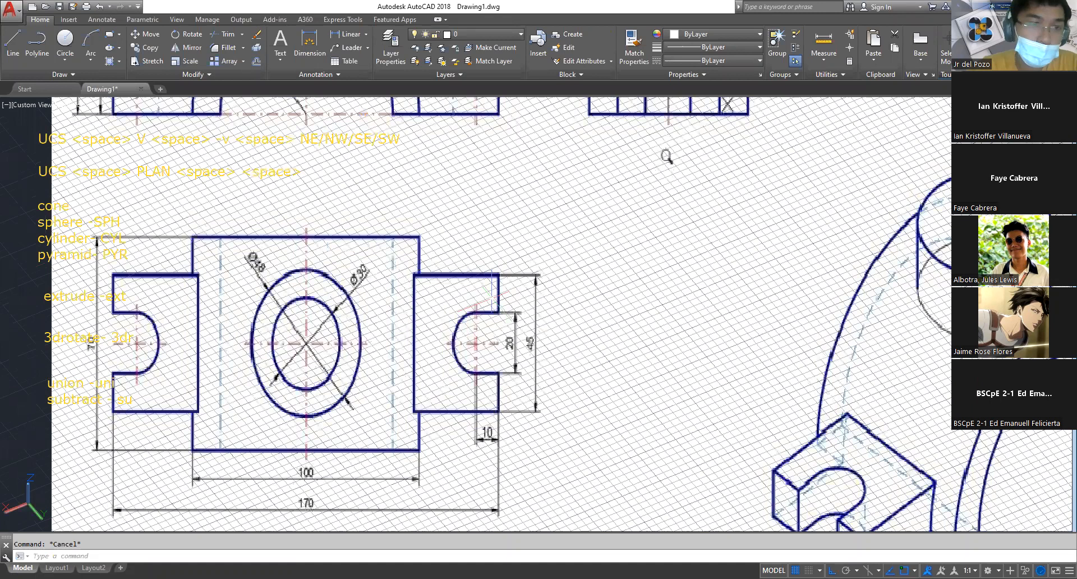
scroll(601, 209, down, 2)
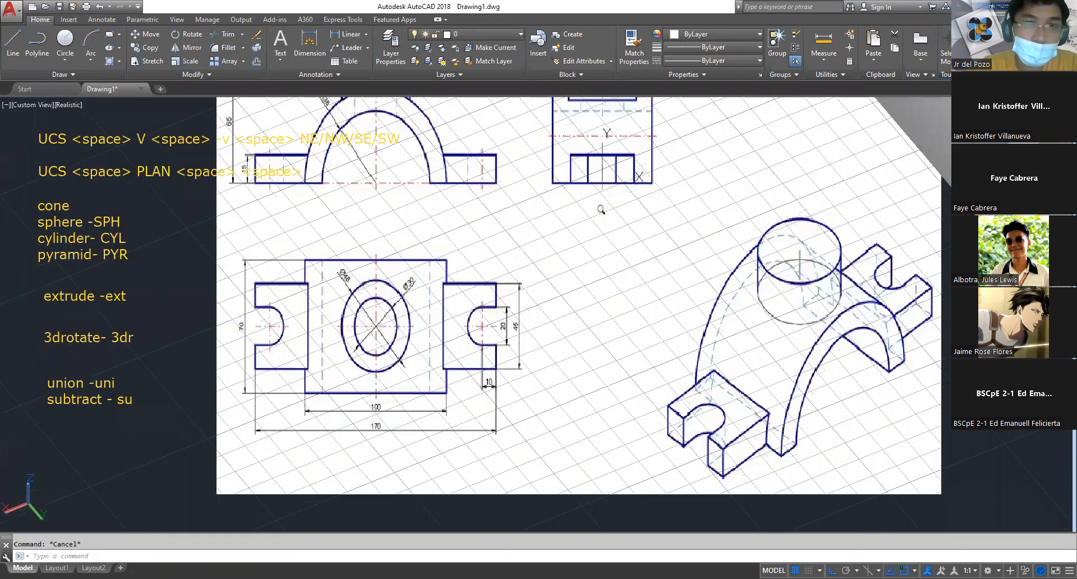
middle_drag(600, 210, 648, 335)
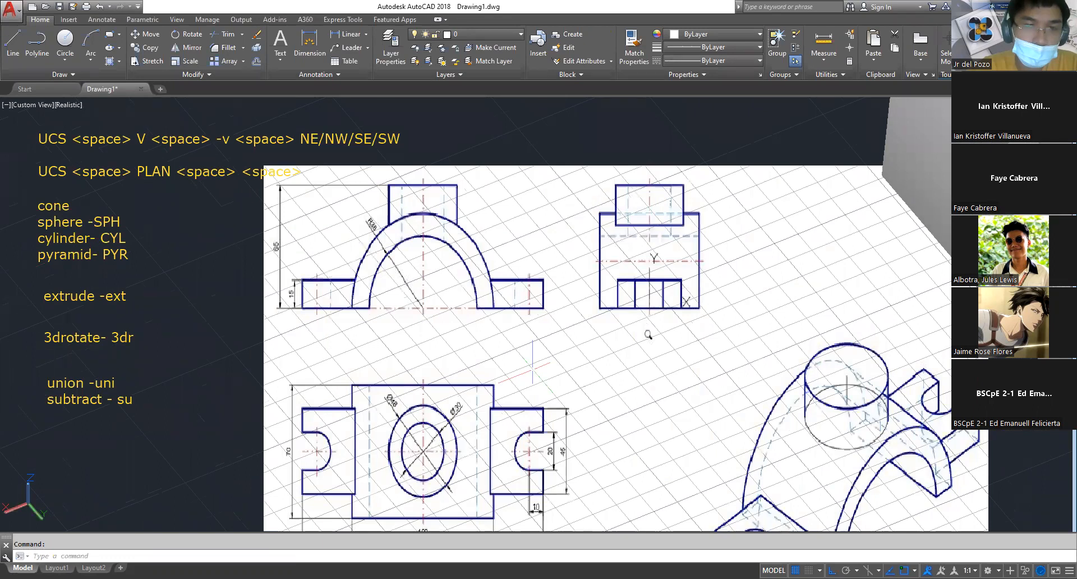
scroll(532, 366, down, 3)
scroll(535, 411, down, 1)
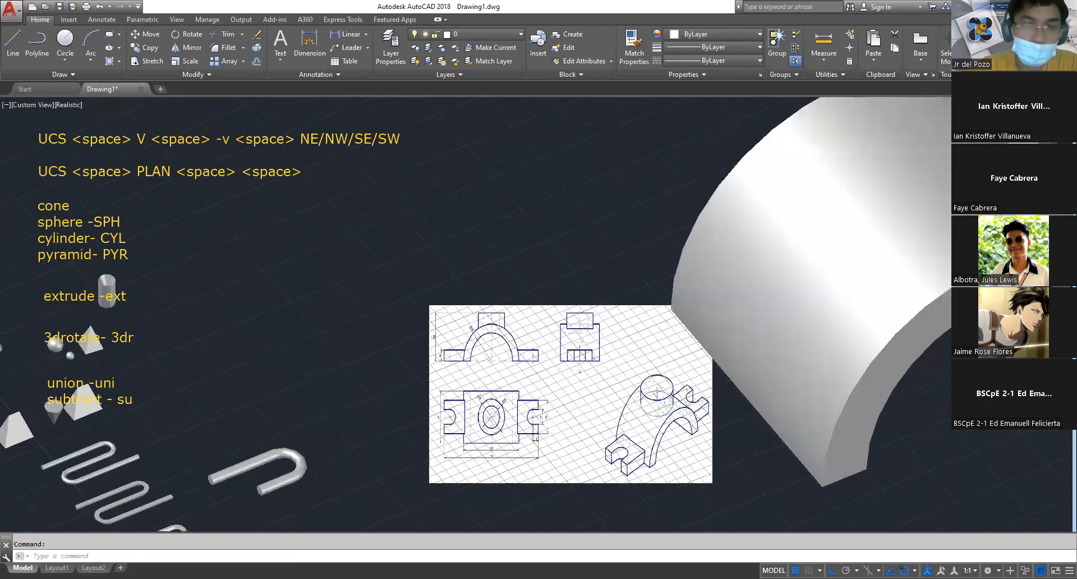
middle_drag(535, 415, 294, 186)
scroll(294, 188, down, 1)
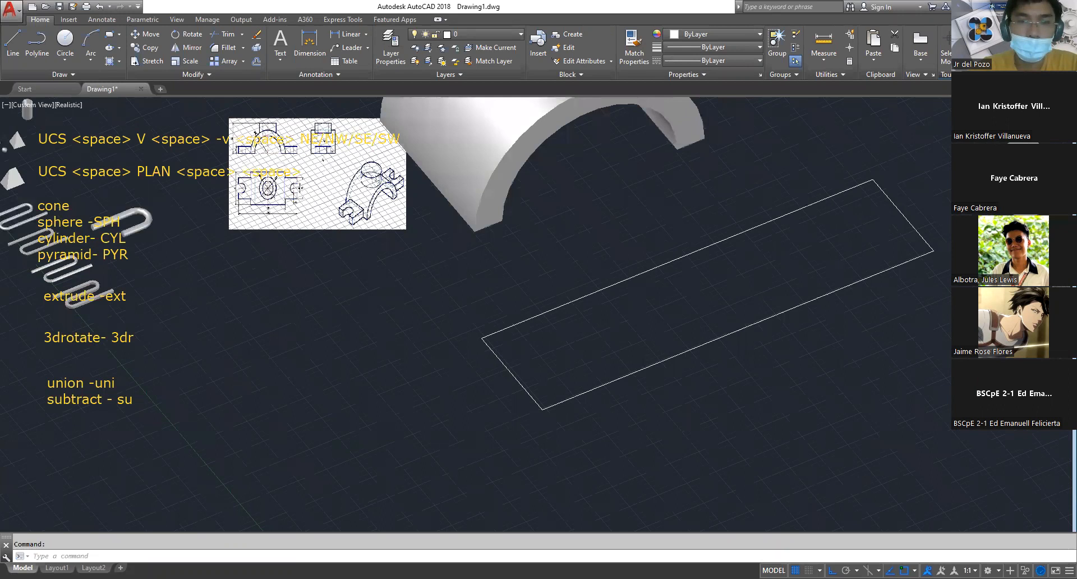
scroll(291, 151, up, 3)
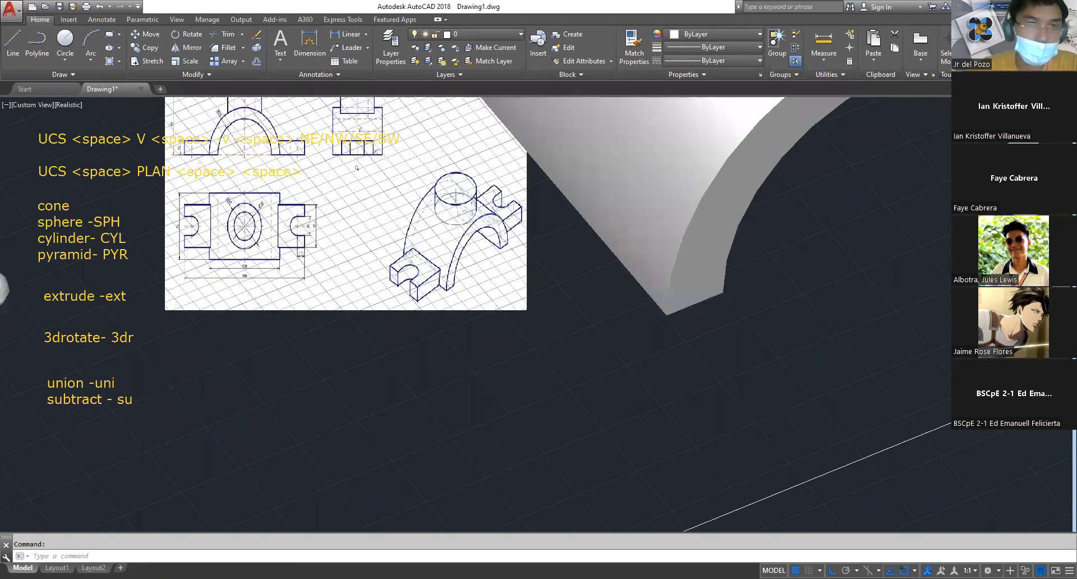
scroll(357, 167, up, 3)
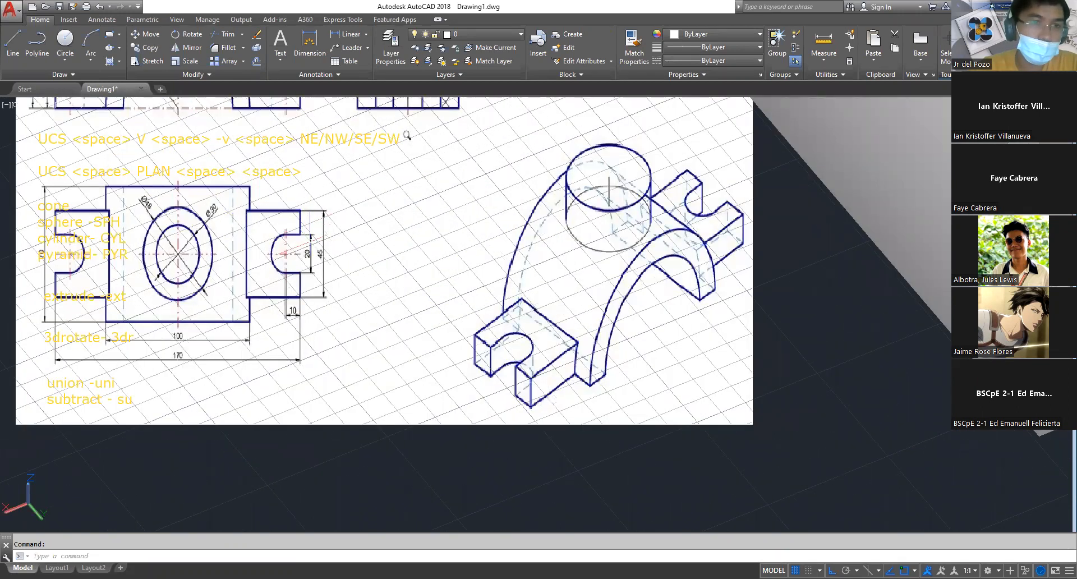
middle_drag(317, 244, 355, 303)
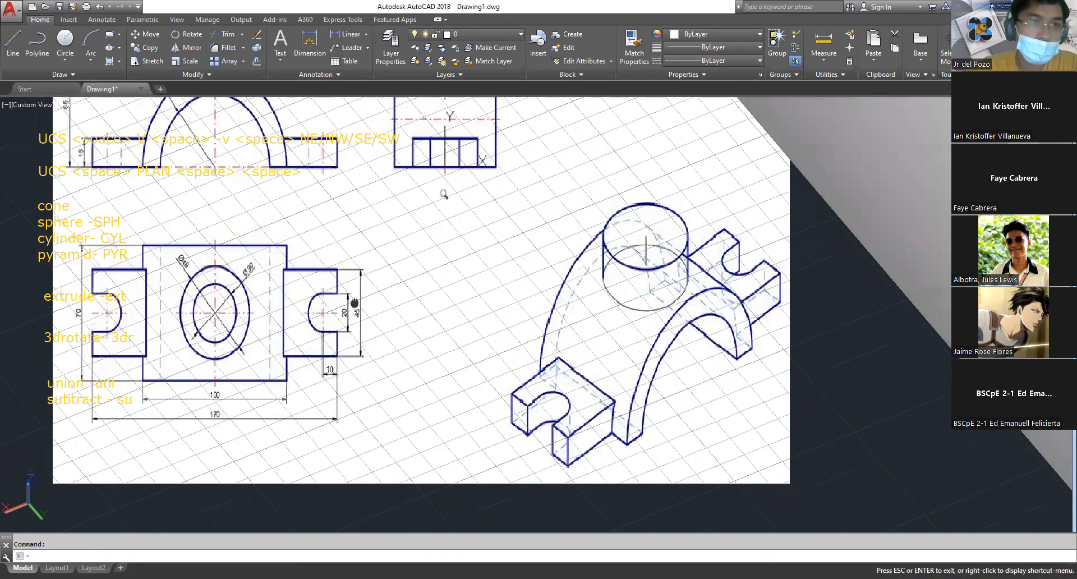
scroll(626, 404, down, 5)
key(Escape)
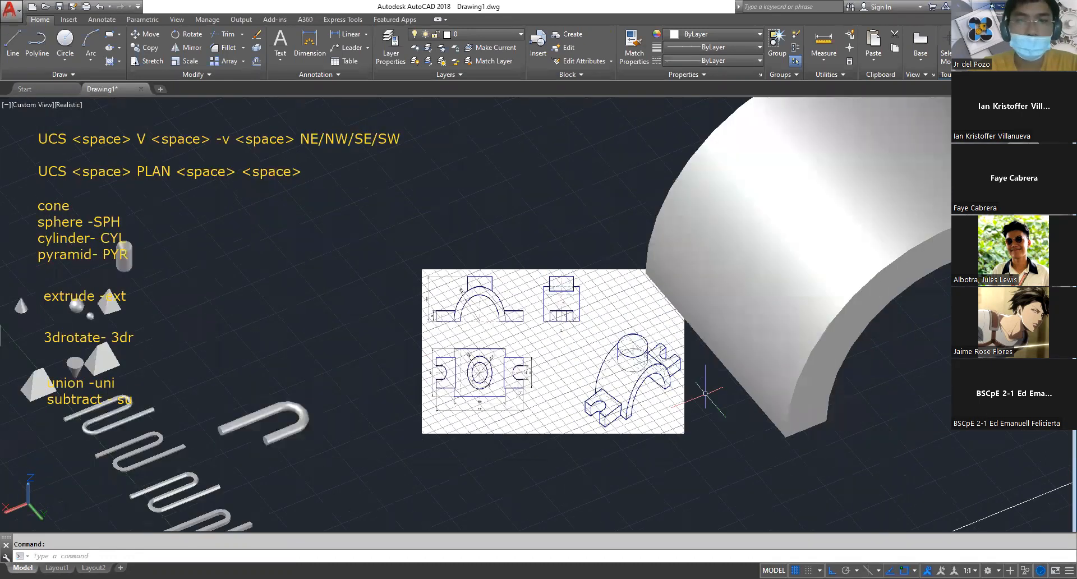
Extrude the base rectangle 15 upward into a flat bar
middle_drag(705, 394, 349, 132)
key(Escape)
text(ext)
key(Return)
click(481, 380)
key(Return)
text(15)
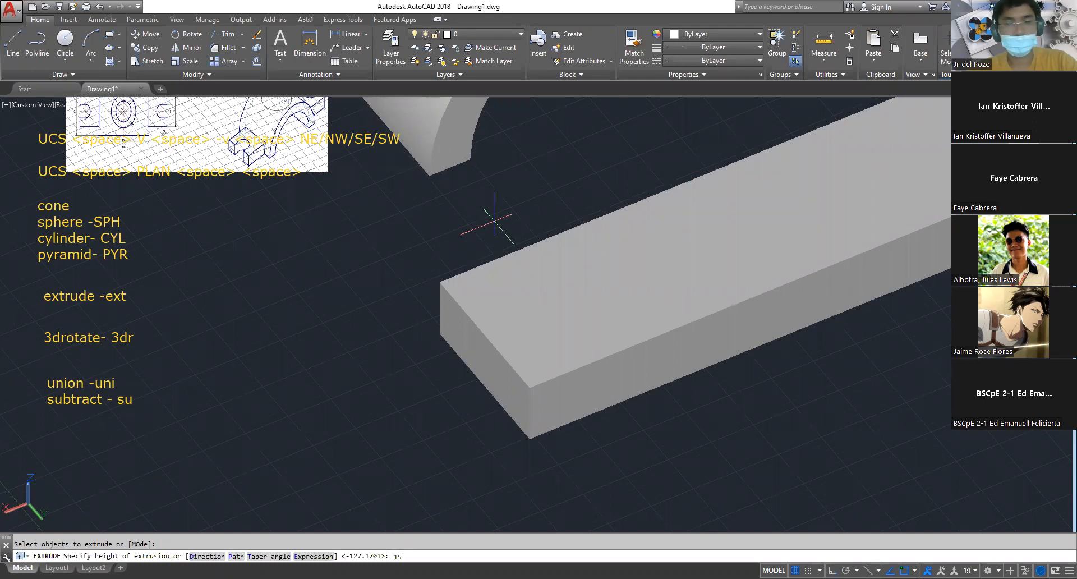
key(Return)
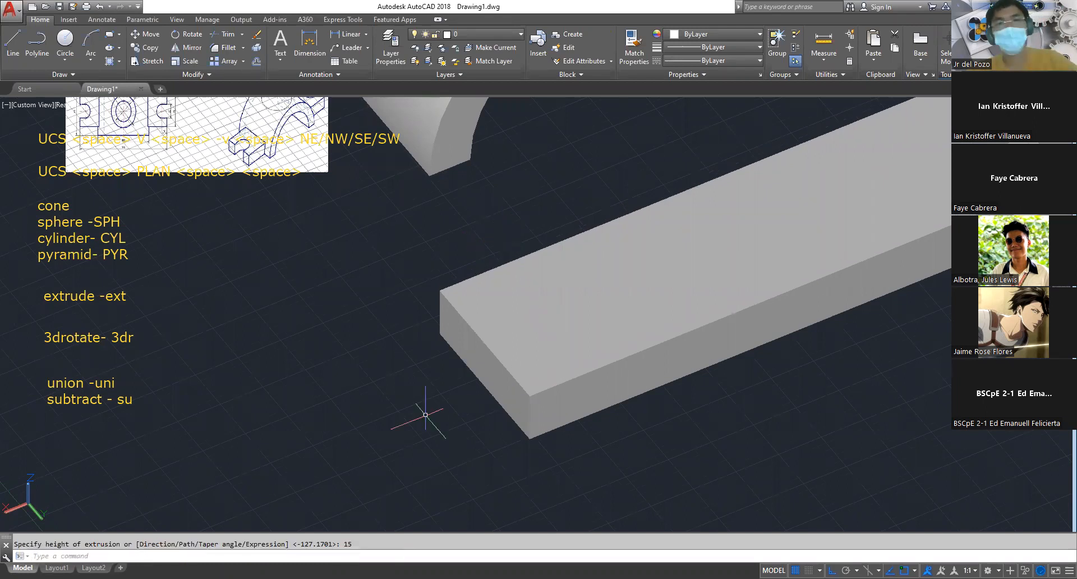
Draw a circle of diameter 20 beside the near end of the bar
text(c)
key(Return)
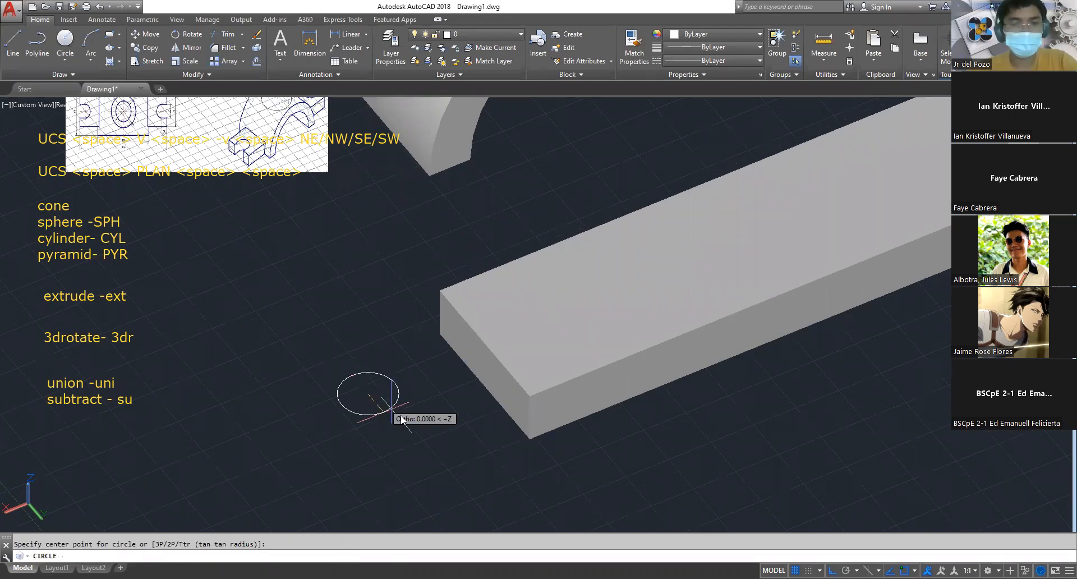
text(d)
key(Return)
text(20)
key(Return)
key(Escape)
Move the circle by its centre onto the midpoint of the top edge at the bar's near end
text(m)
key(Return)
click(411, 440)
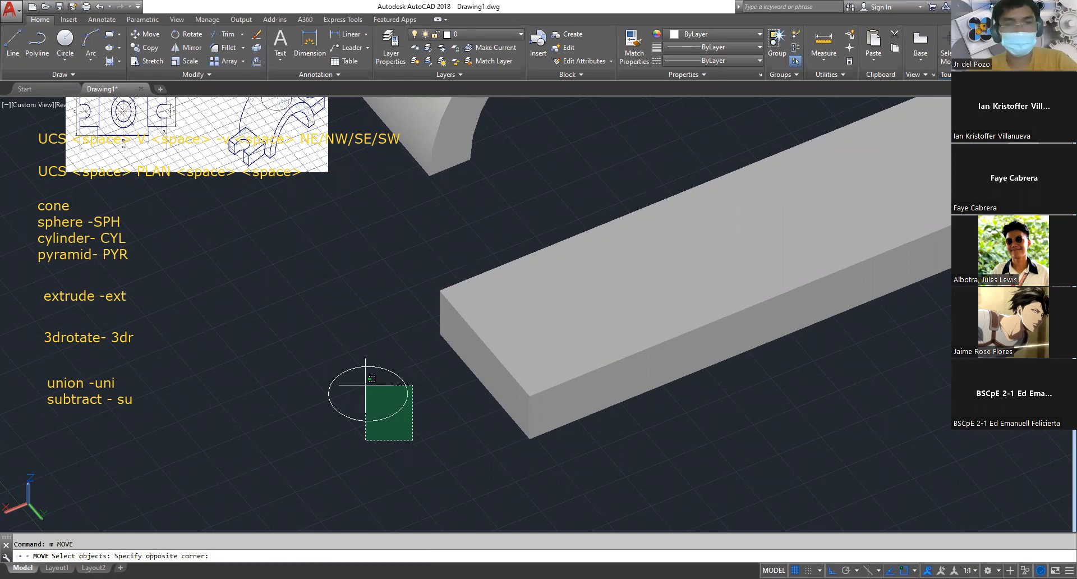
click(362, 386)
key(Return)
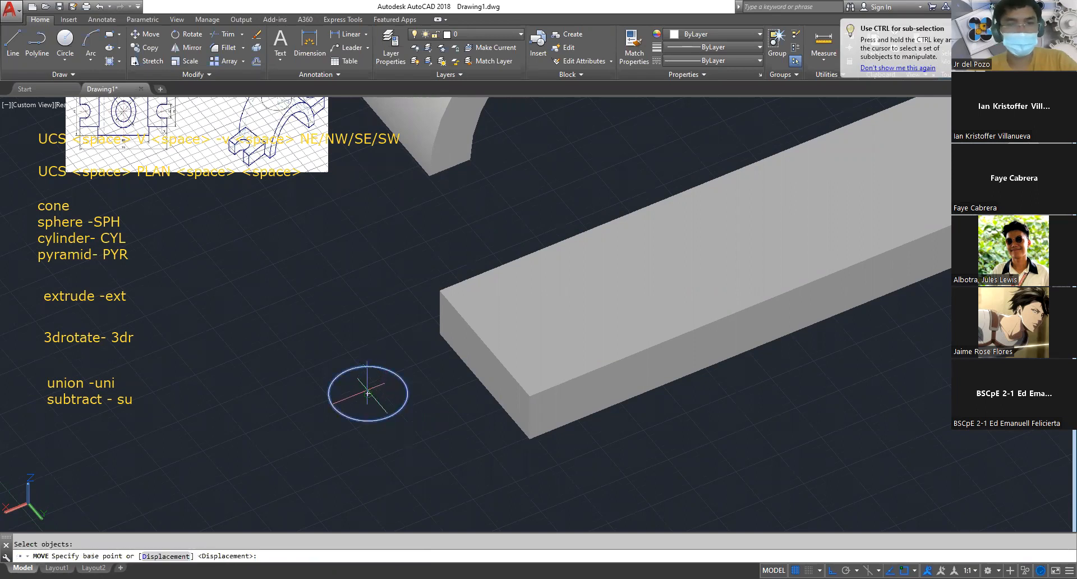
click(368, 392)
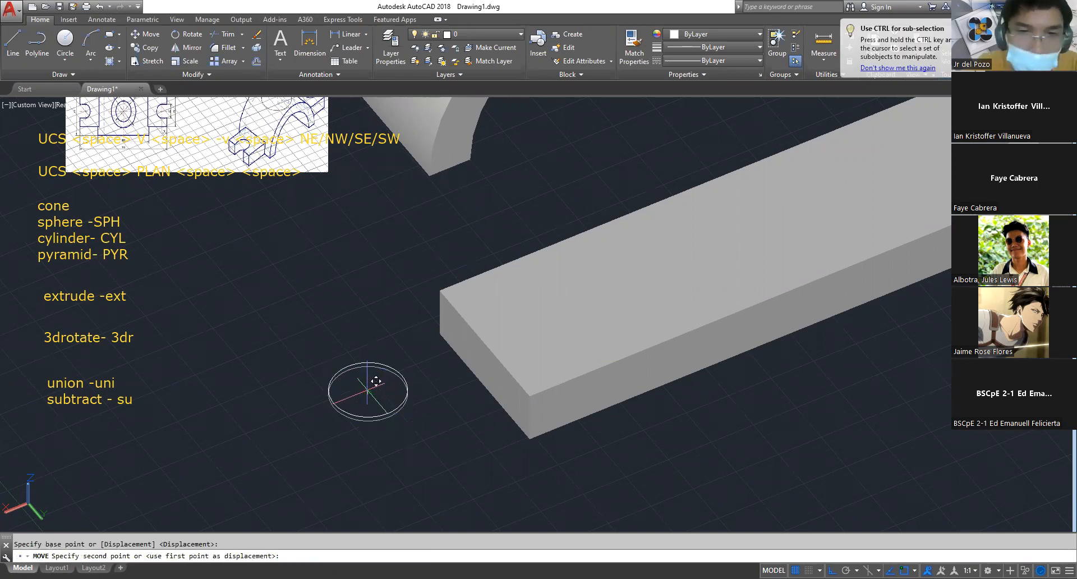
click(485, 343)
key(Escape)
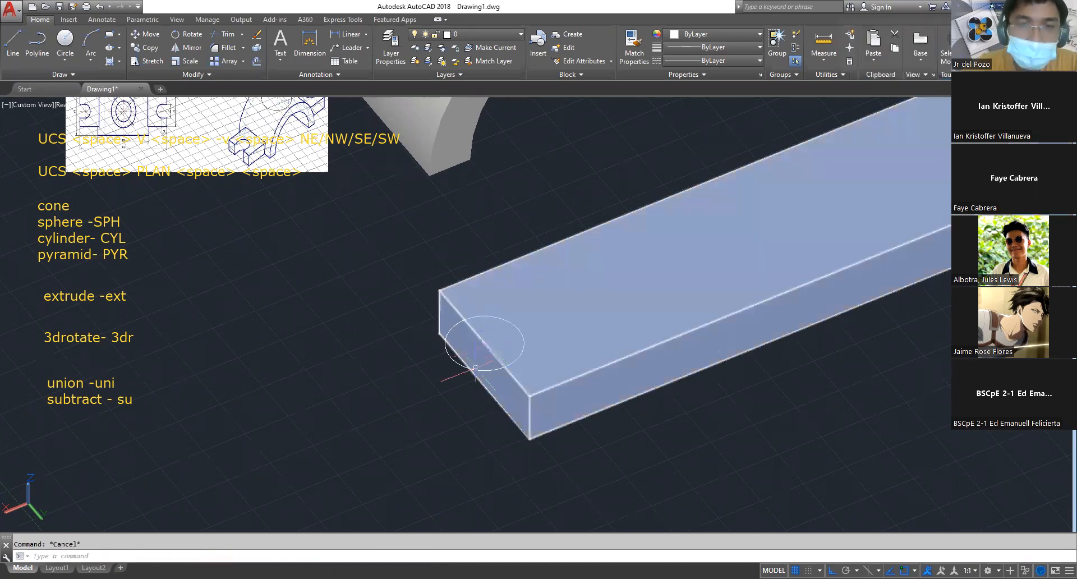
Move the circle 10 along the bar's length, inward from the end edge
click(472, 370)
text(m)
key(Return)
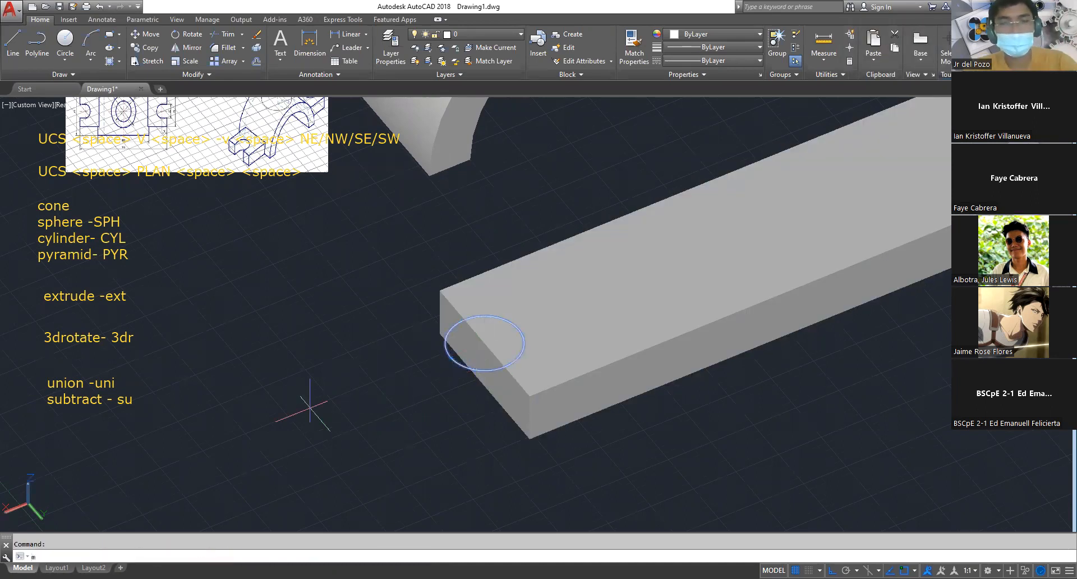
click(316, 398)
text(1)
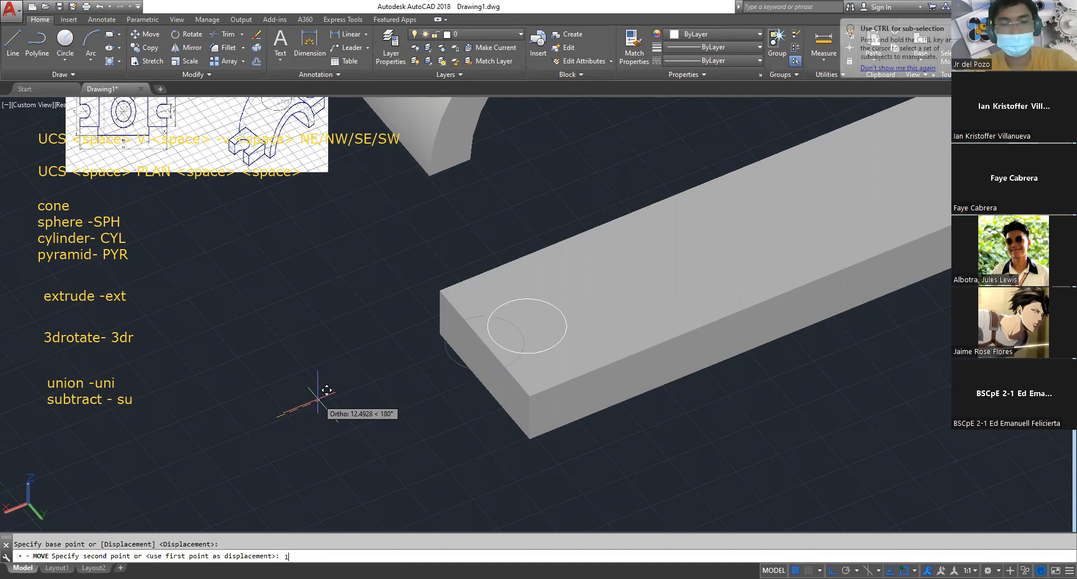
text(0)
key(Return)
key(Escape)
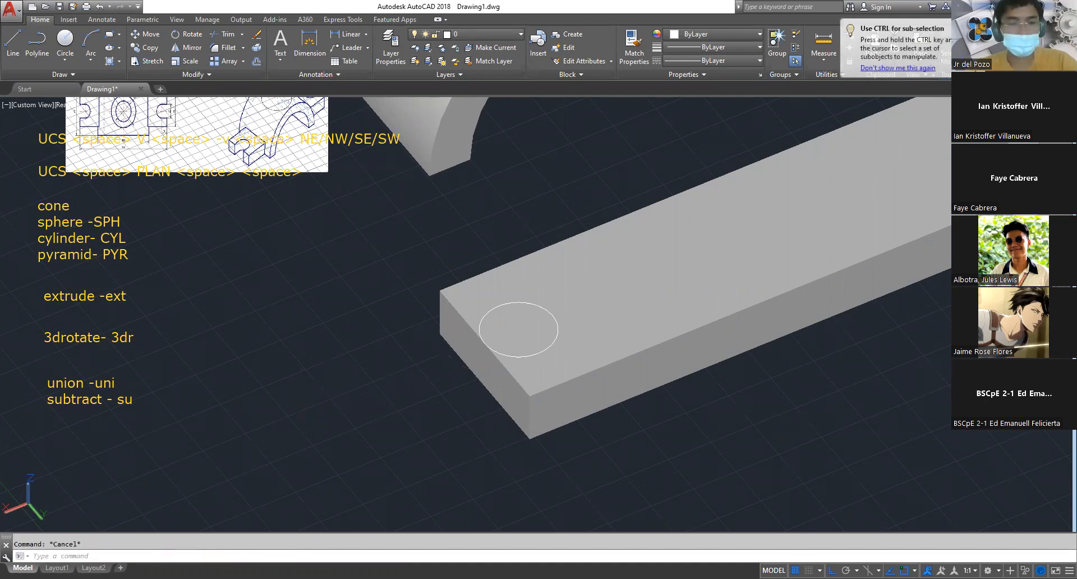
Draw a 20 by 20 rectangle beside the near end of the bar
text(rec)
key(Return)
click(307, 394)
text(d)
key(Return)
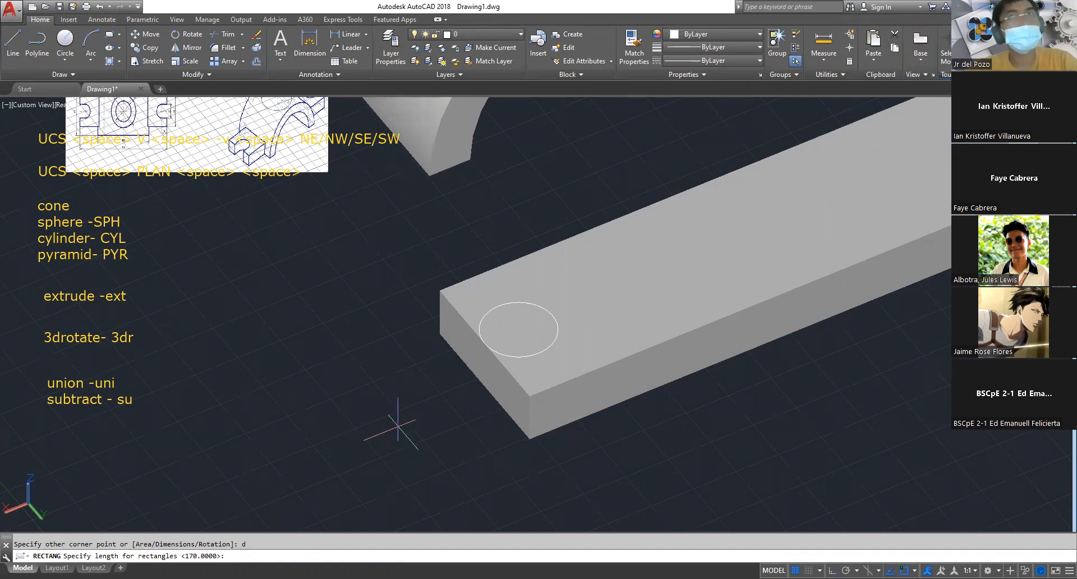
key(Return)
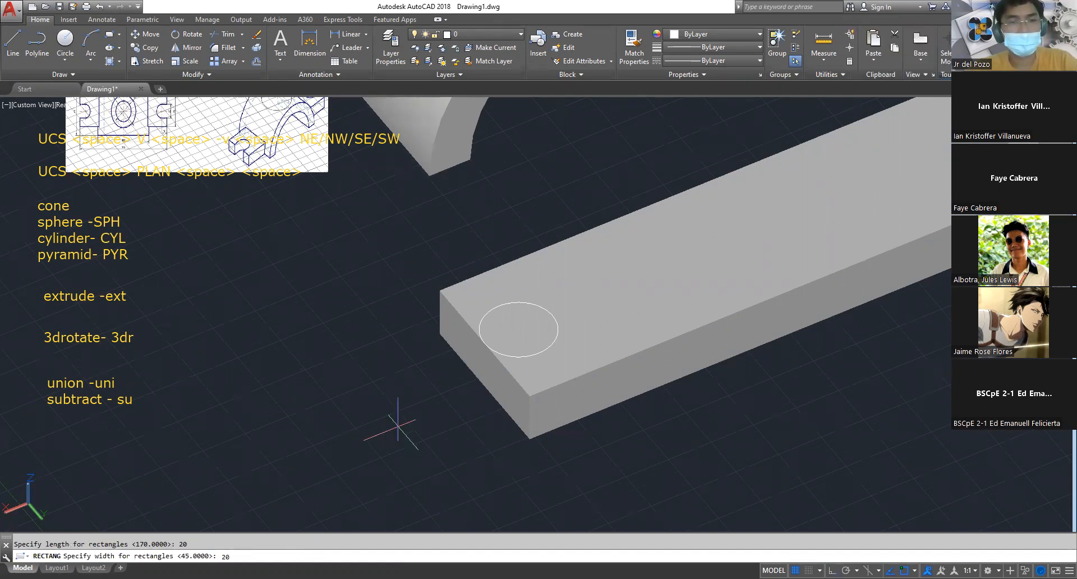
key(Return)
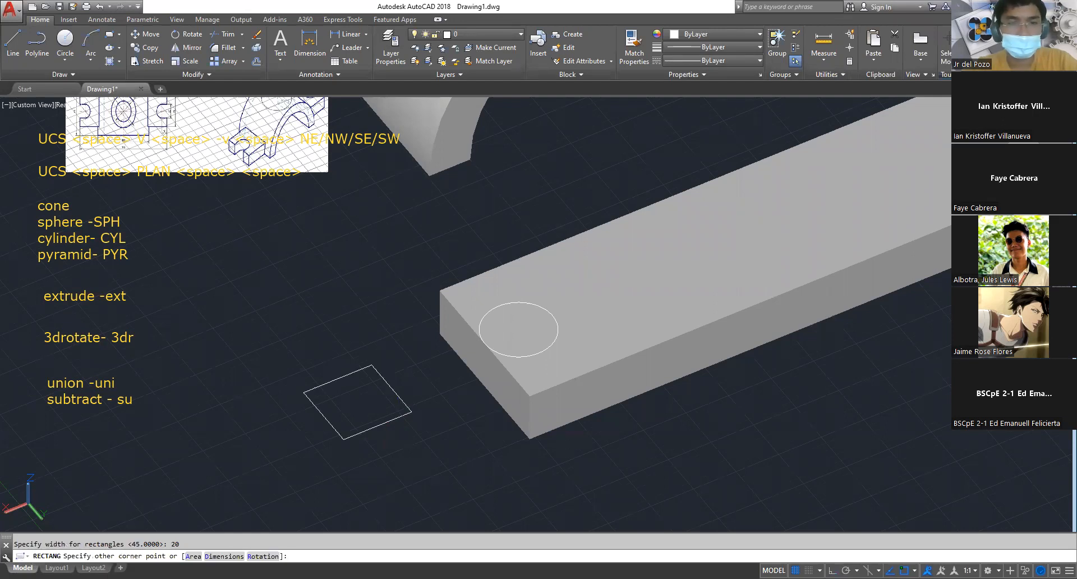
click(398, 426)
key(Escape)
Move the square by the midpoint of its side facing the bar onto the circle's centre
text(m)
key(space)
click(400, 440)
click(362, 372)
key(space)
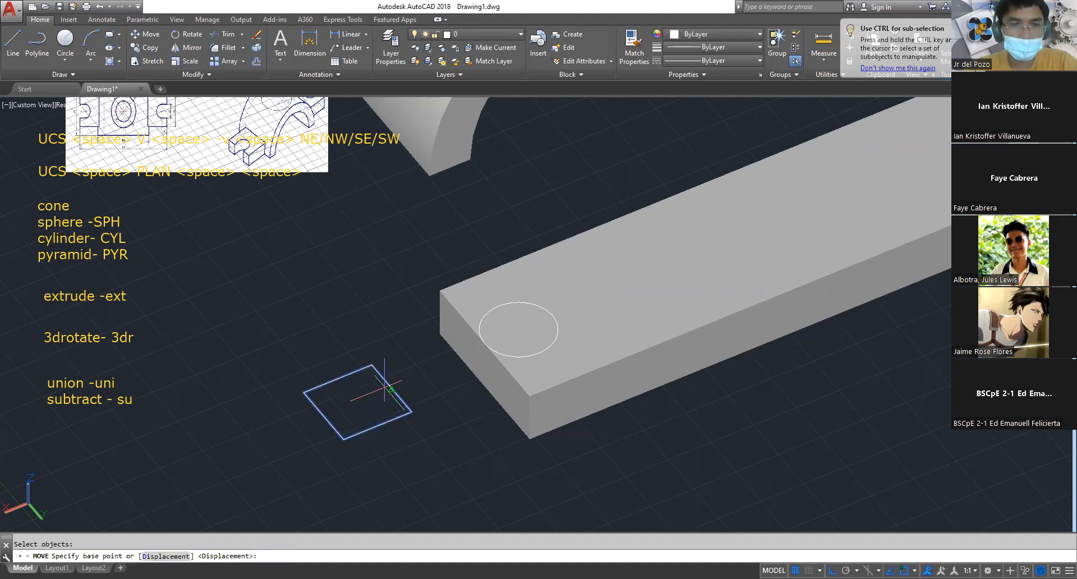
click(391, 389)
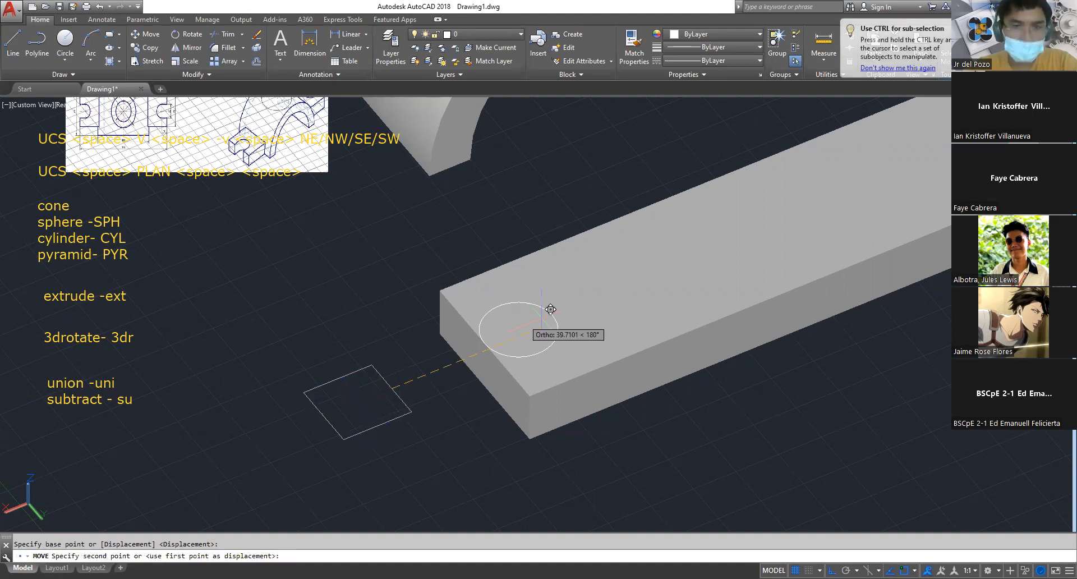
click(518, 329)
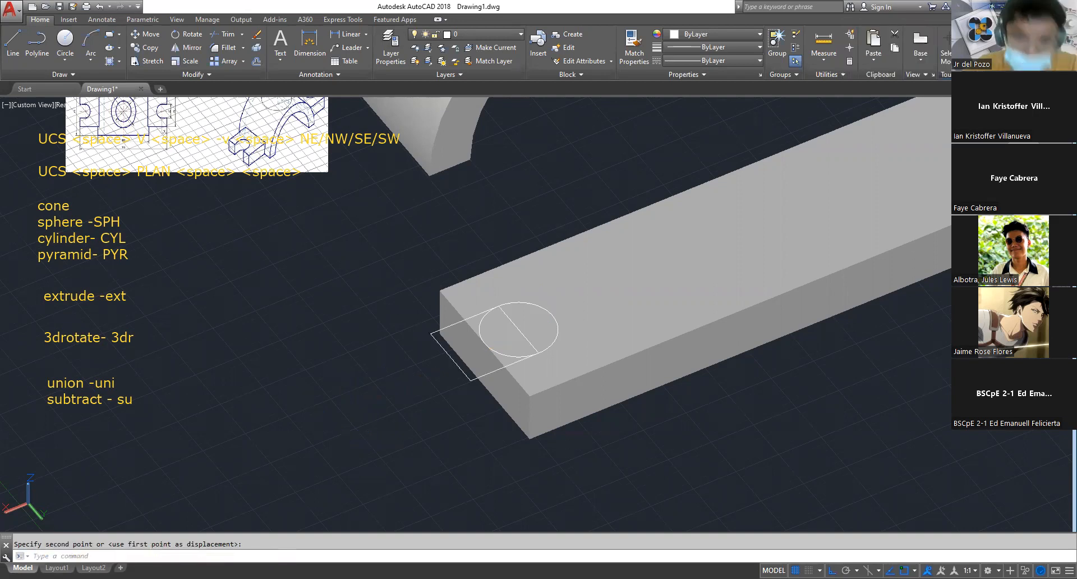
key(Escape)
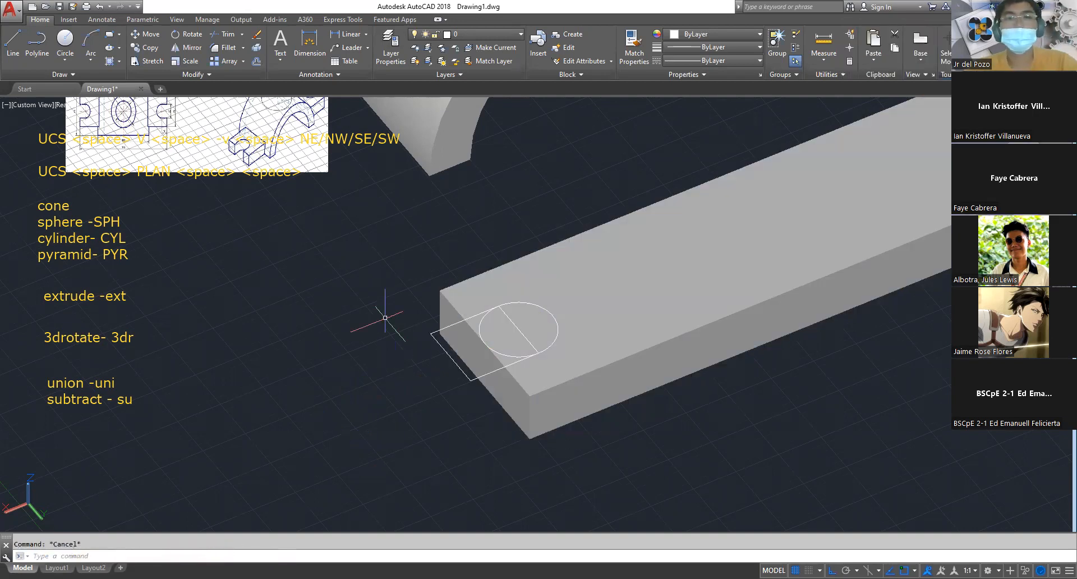
Extrude the circle and the square downward past the underside of the bar
click(359, 217)
click(643, 449)
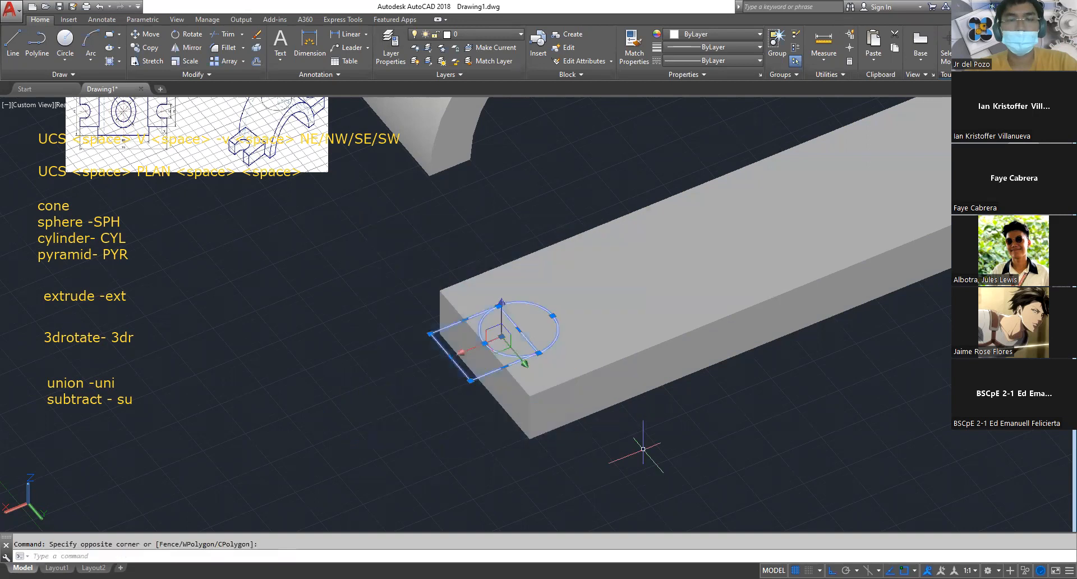
text(ex)
key(Return)
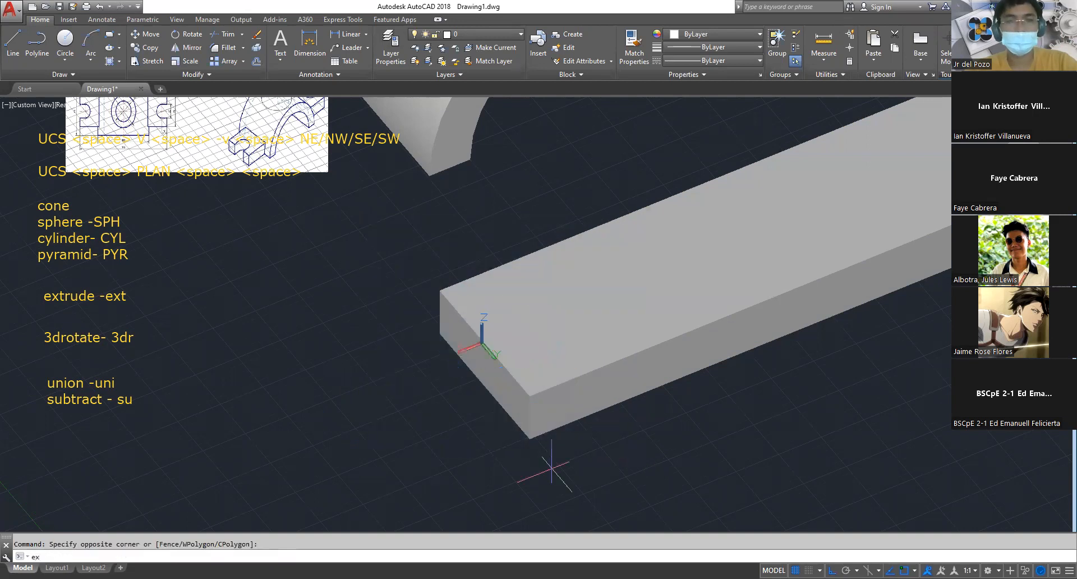
key(Escape)
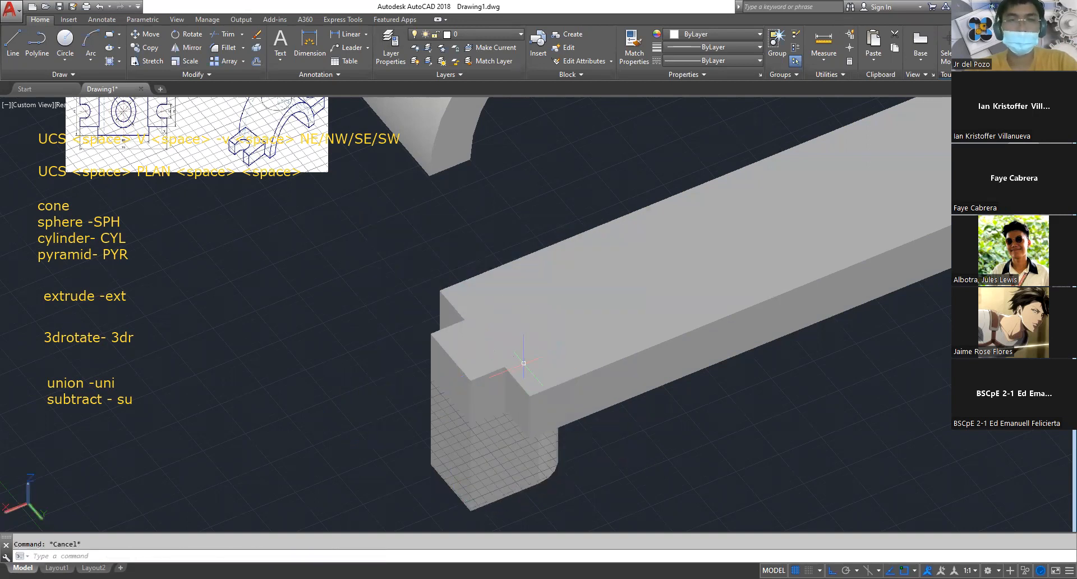
Switch the visual style to 2D wireframe
text(sha)
key(space)
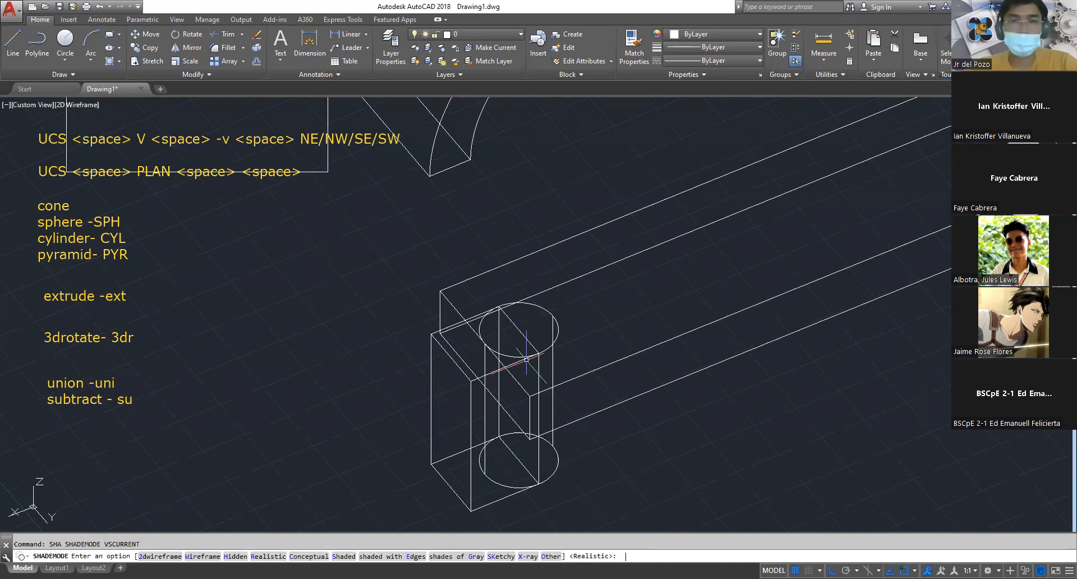
key(Escape)
Mirror the extruded cylinder and square block to the far end of the bar about the midpoint of its long edge
click(356, 274)
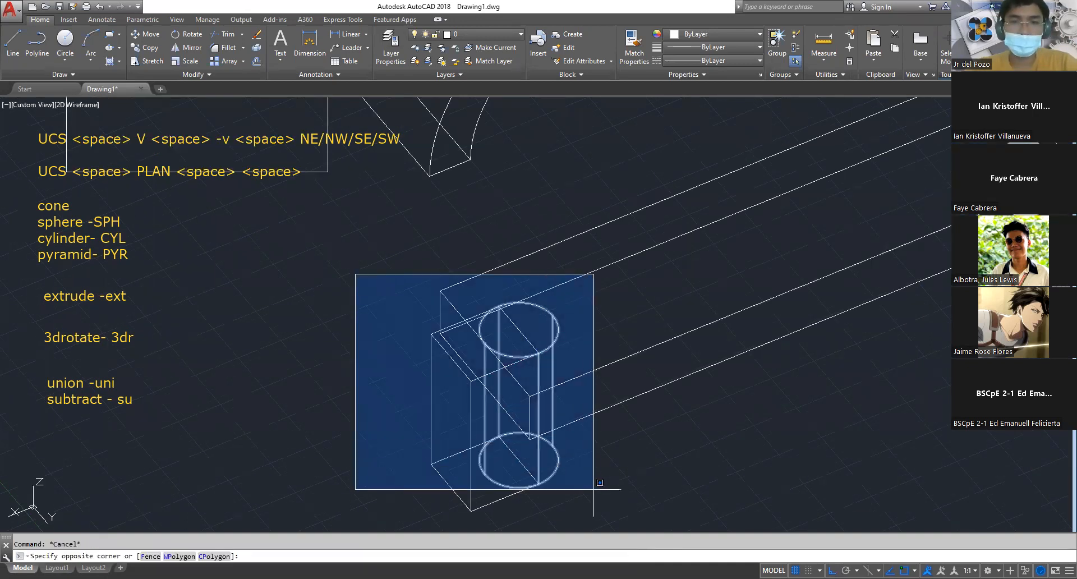
click(605, 519)
scroll(591, 419, down, 2)
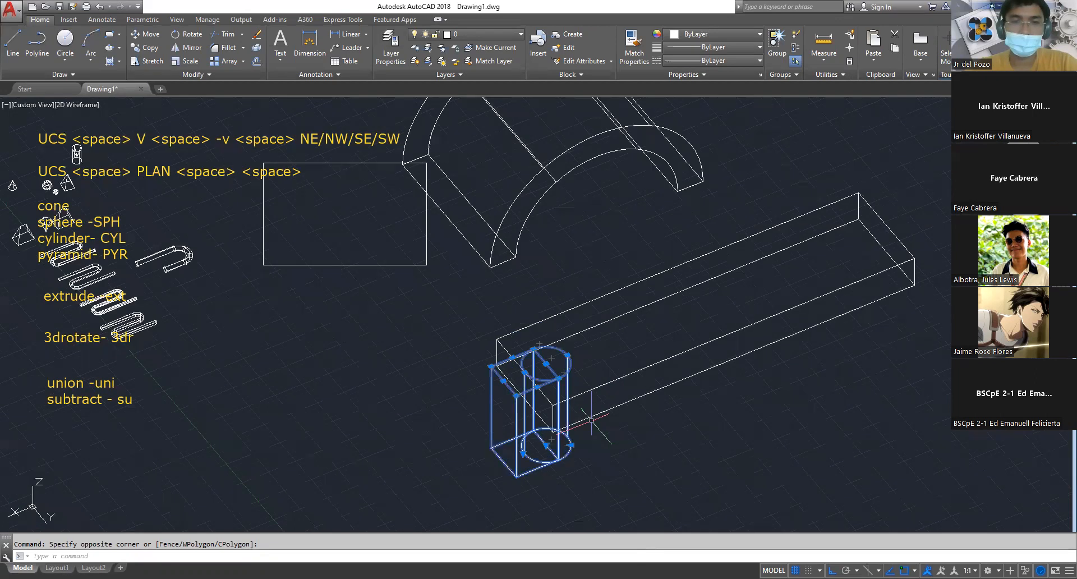
middle_drag(700, 382, 552, 407)
text(m)
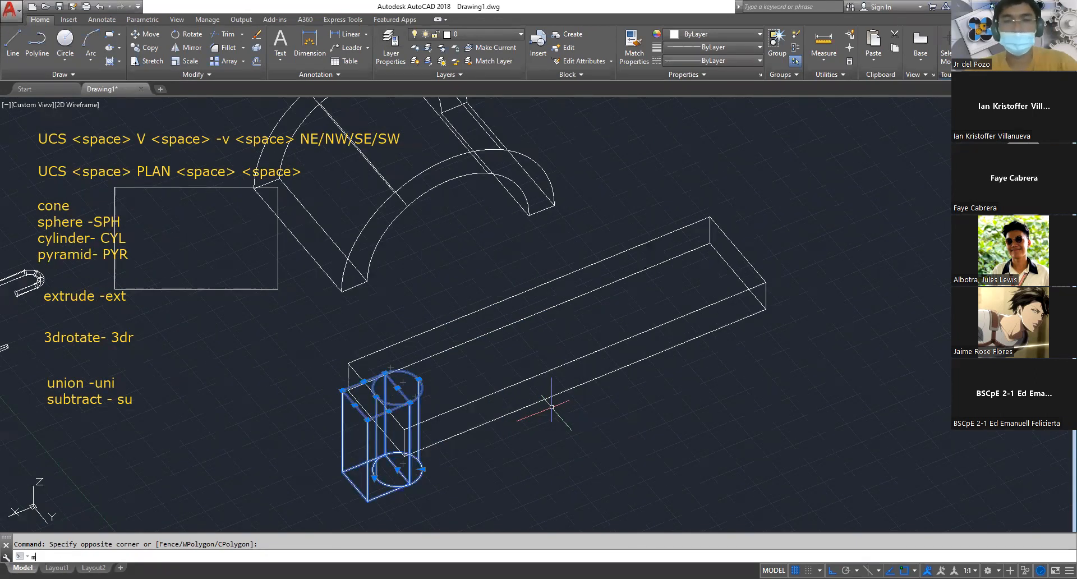
text(i)
key(space)
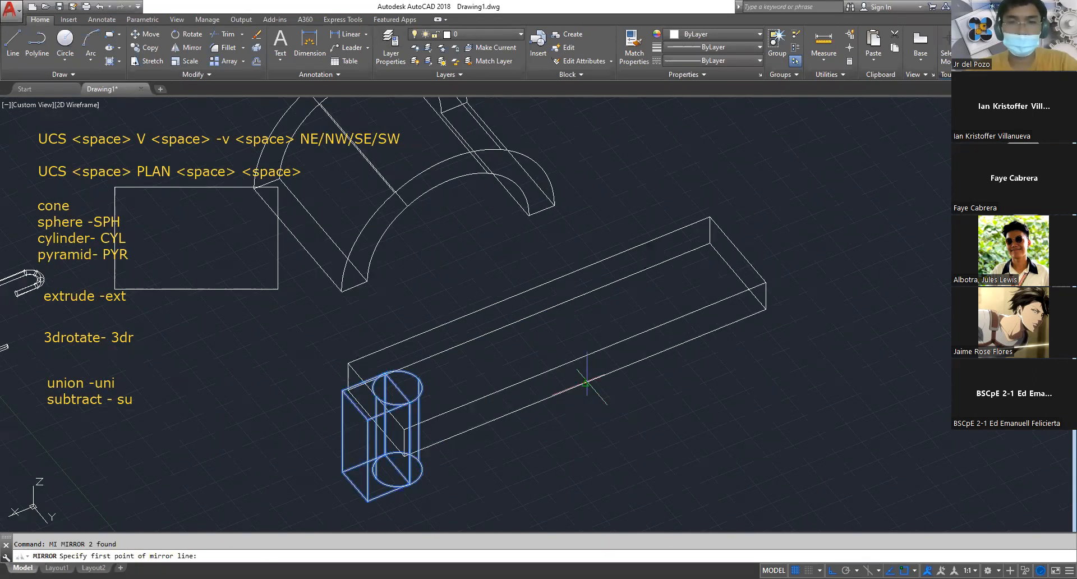
click(587, 383)
click(677, 454)
key(Escape)
Switch the visual style to Realistic
text(s)
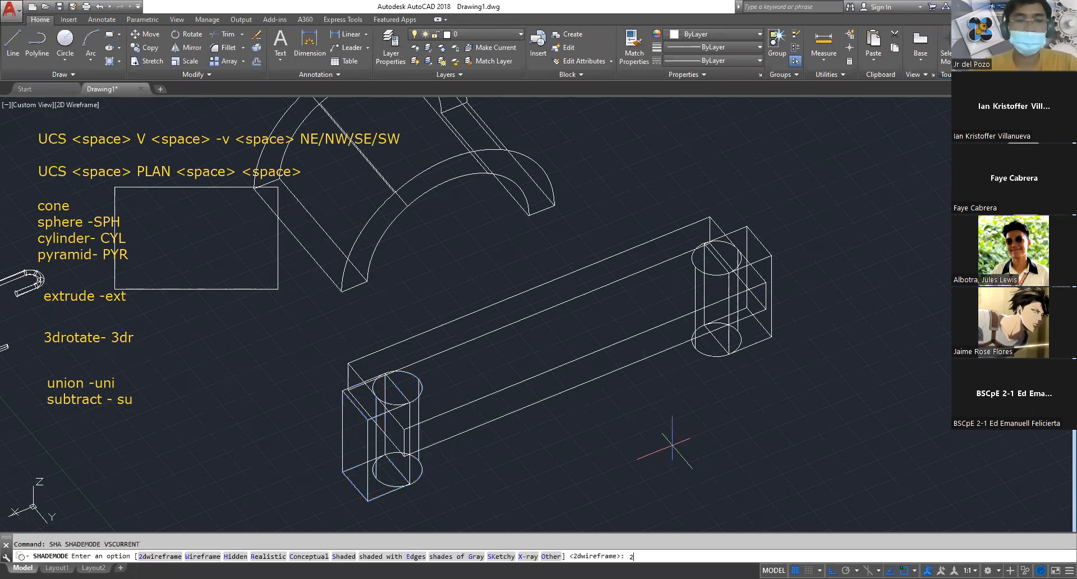
text(ha)
key(space)
text(r)
key(space)
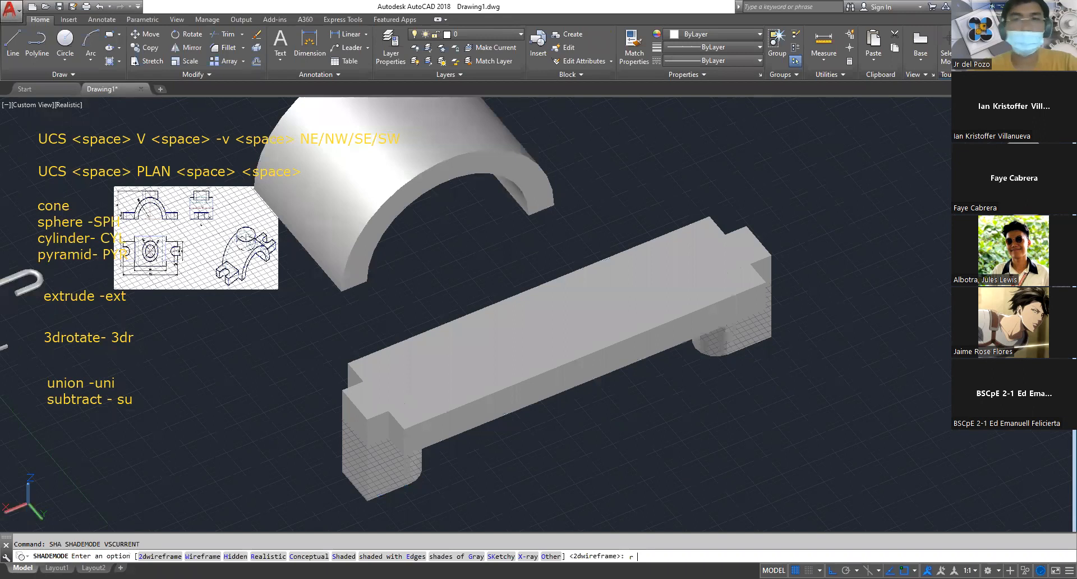
key(Escape)
Subtract the cylinders and square blocks at both ends from the bar to cut the two rounded open slots
text(su)
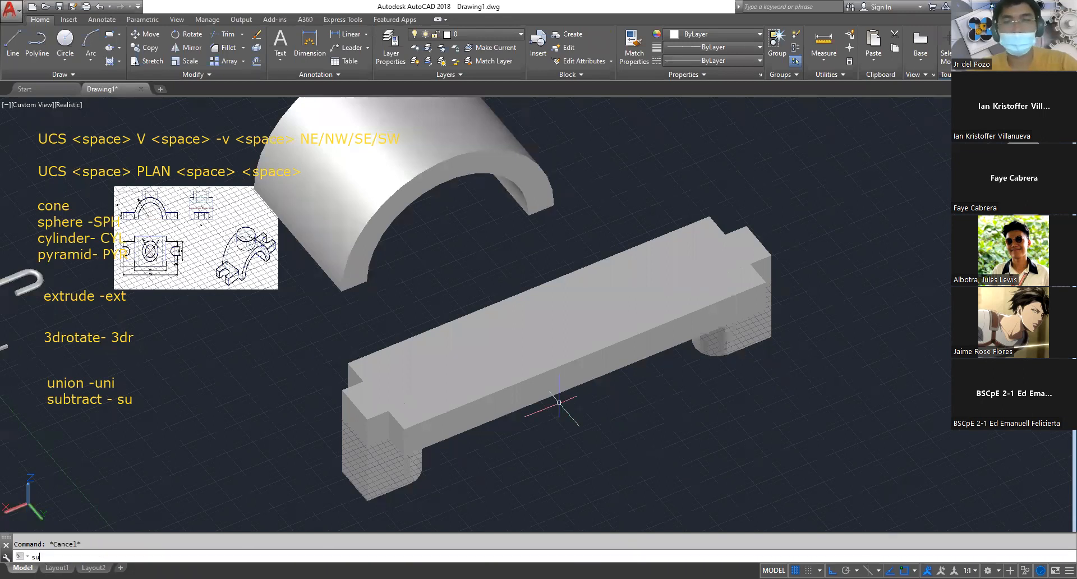
key(space)
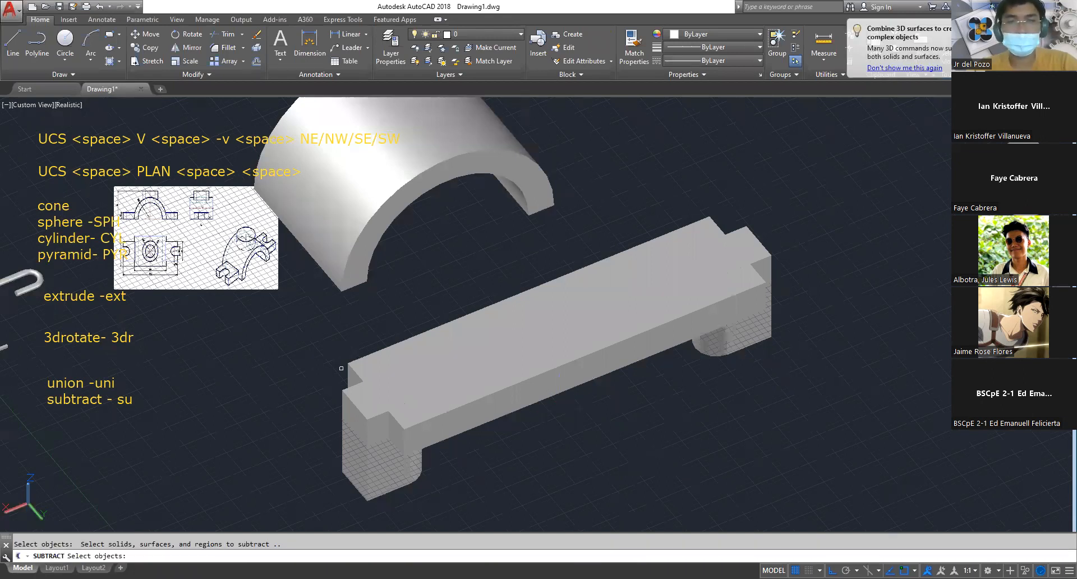
click(306, 335)
click(456, 498)
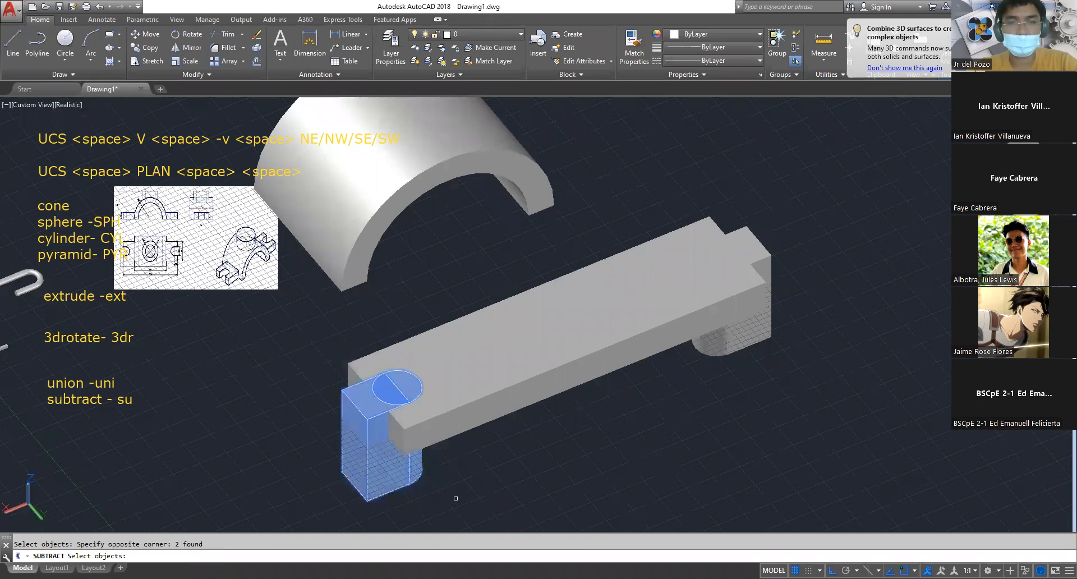
click(671, 198)
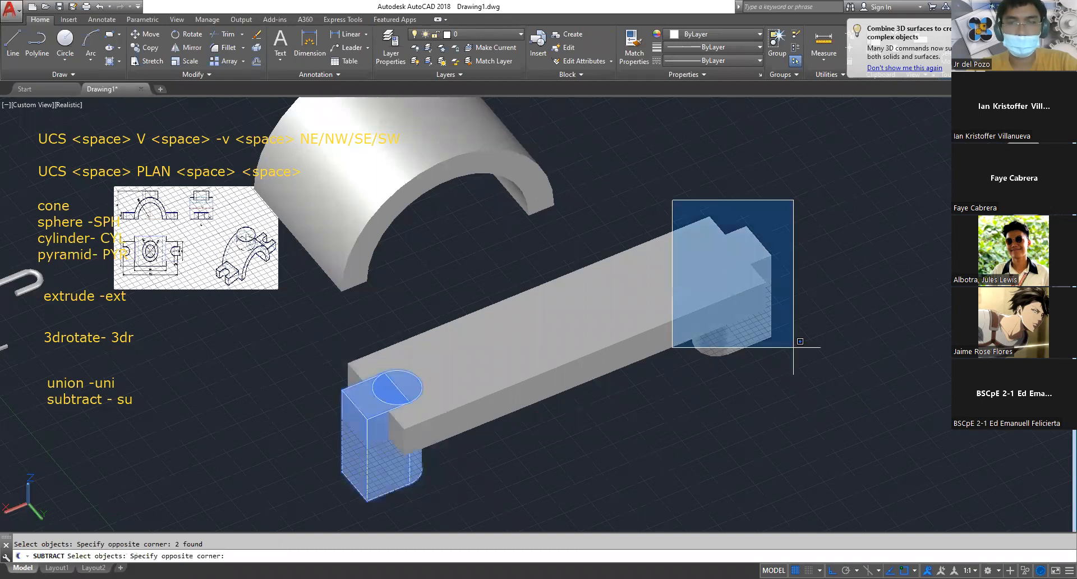
click(824, 384)
key(Return)
key(Escape)
text(m)
key(Return)
click(653, 392)
click(525, 290)
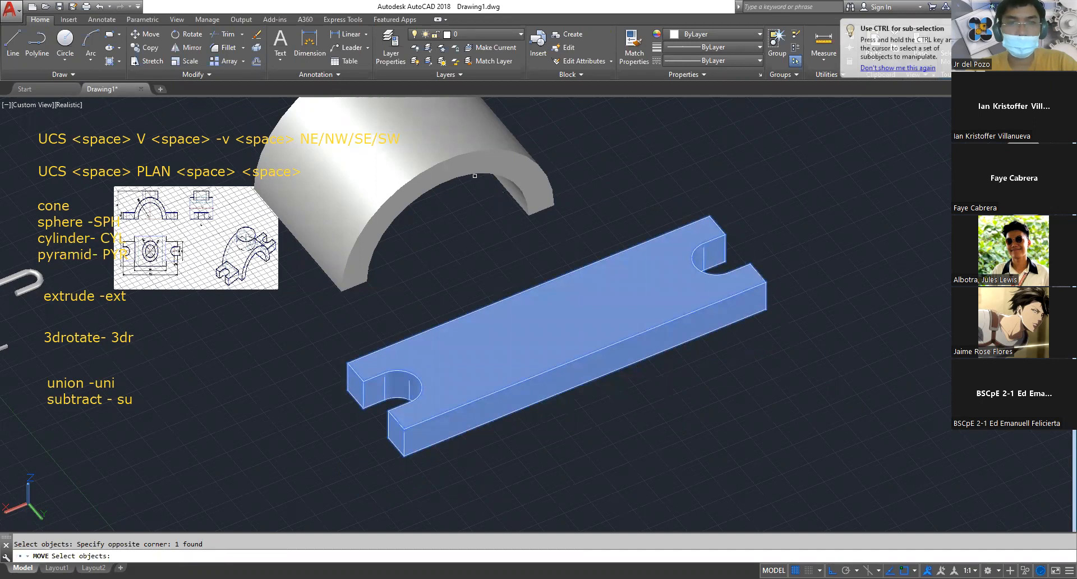
key(Escape)
Move the arch by the midpoint between its opposite outer base corners onto the midpoint between opposite corners of the slotted bar
click(519, 170)
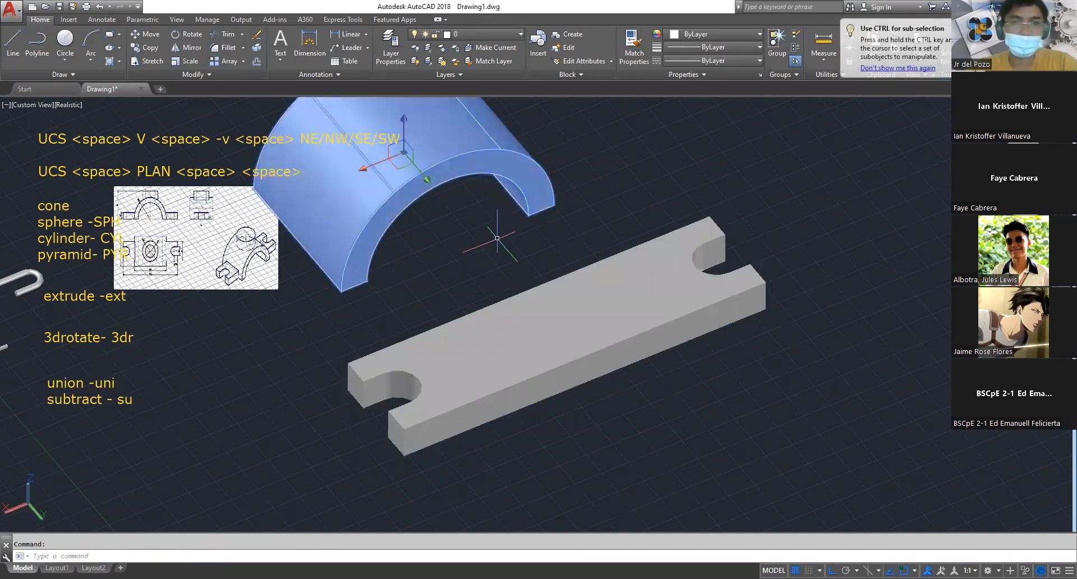
text(m)
key(space)
text(m2)
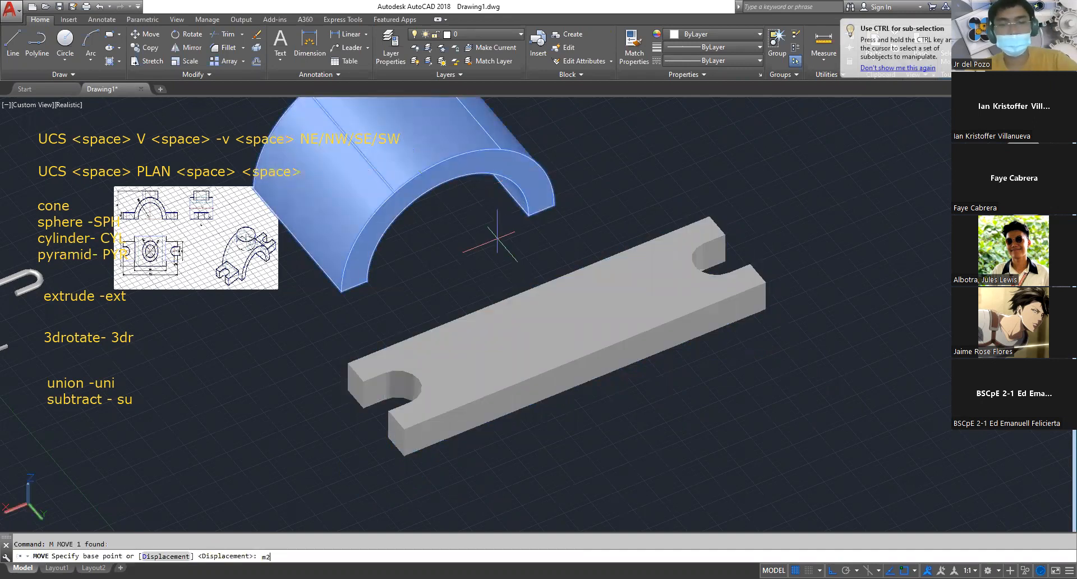
text(p)
key(space)
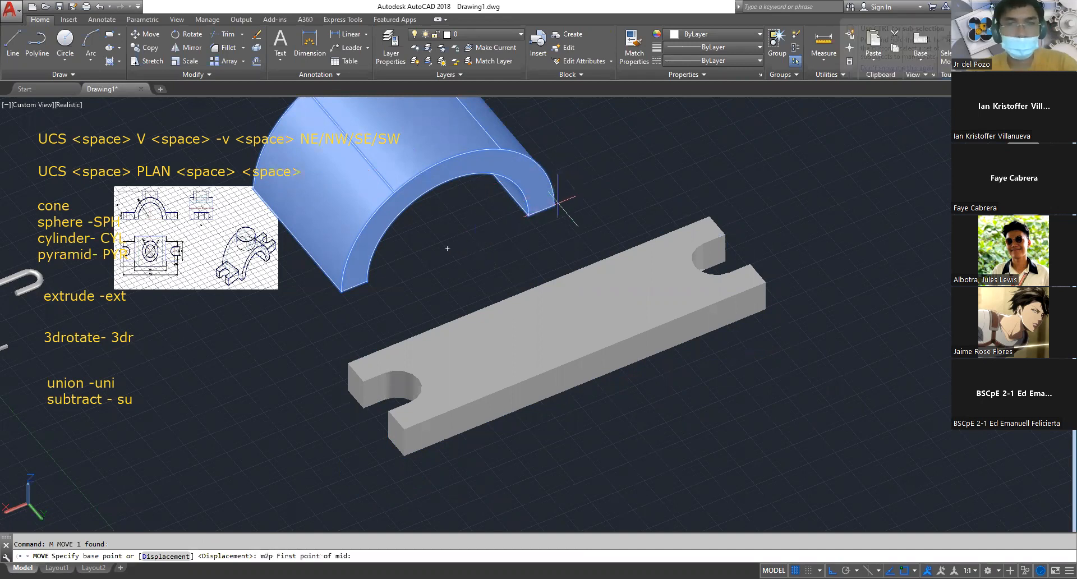
click(557, 200)
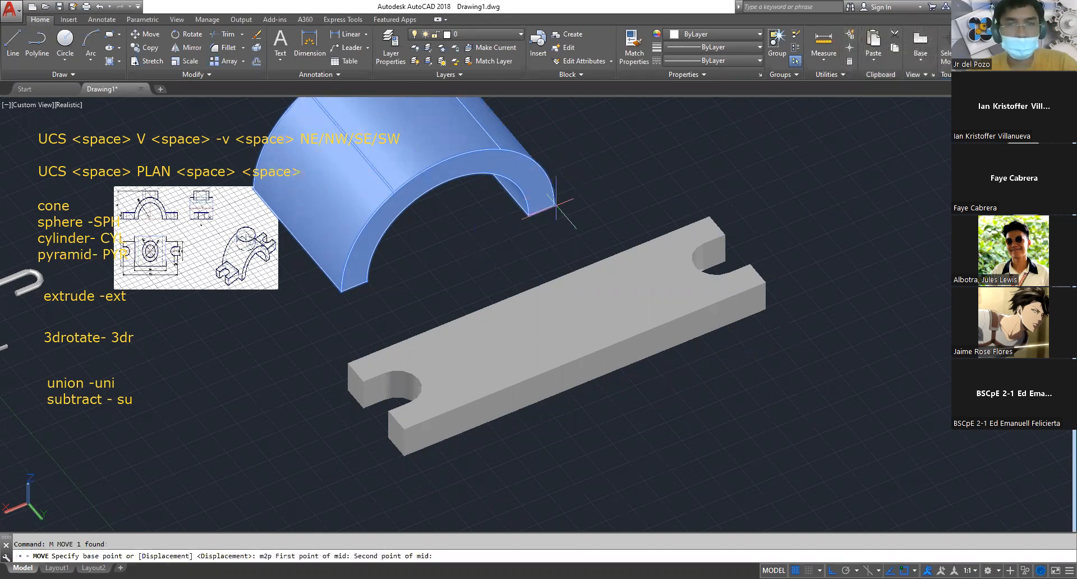
click(250, 193)
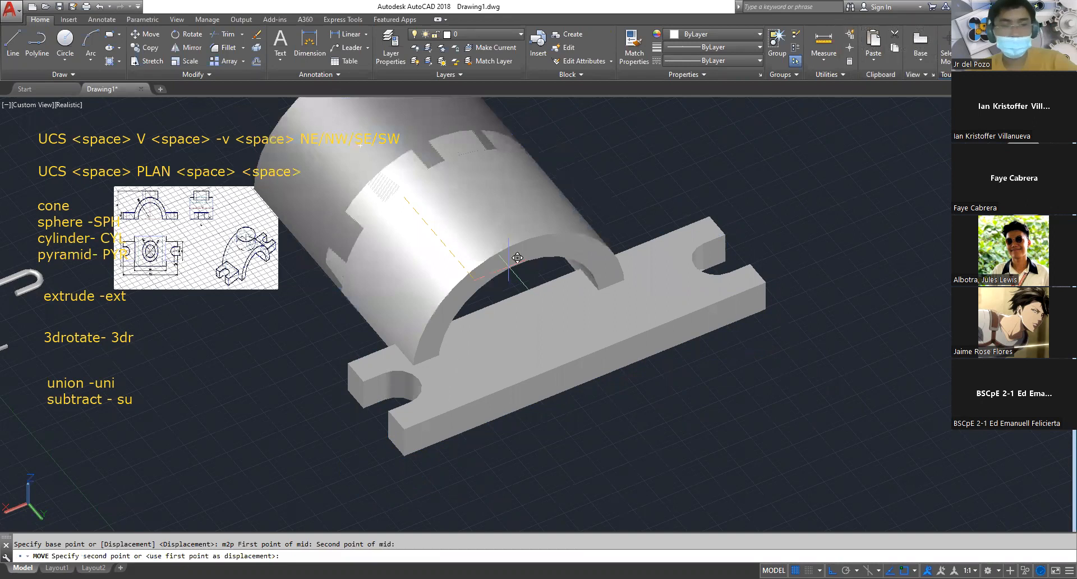
text(m2p)
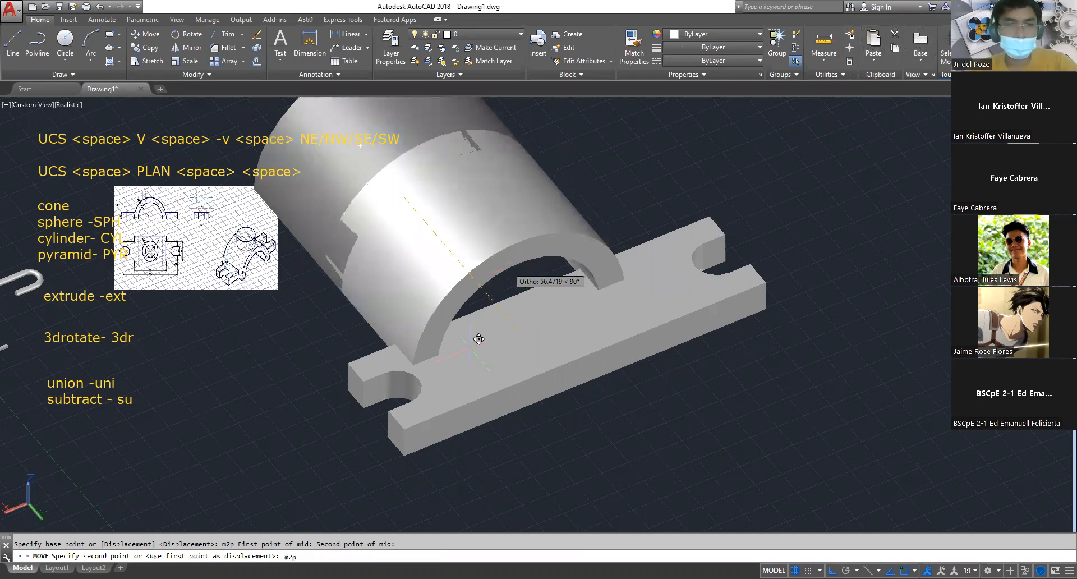
key(space)
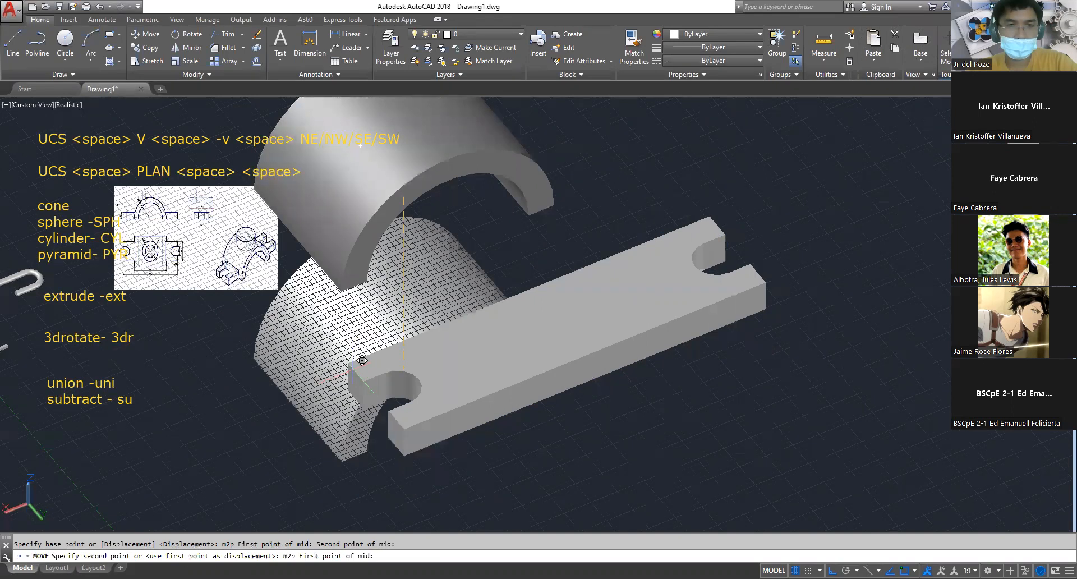
click(362, 360)
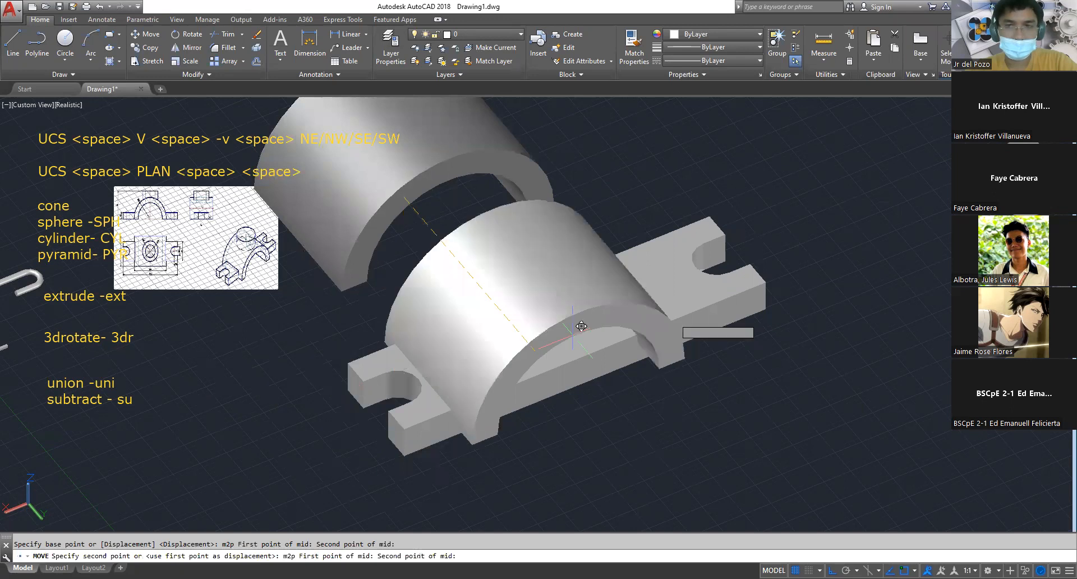
key(Escape)
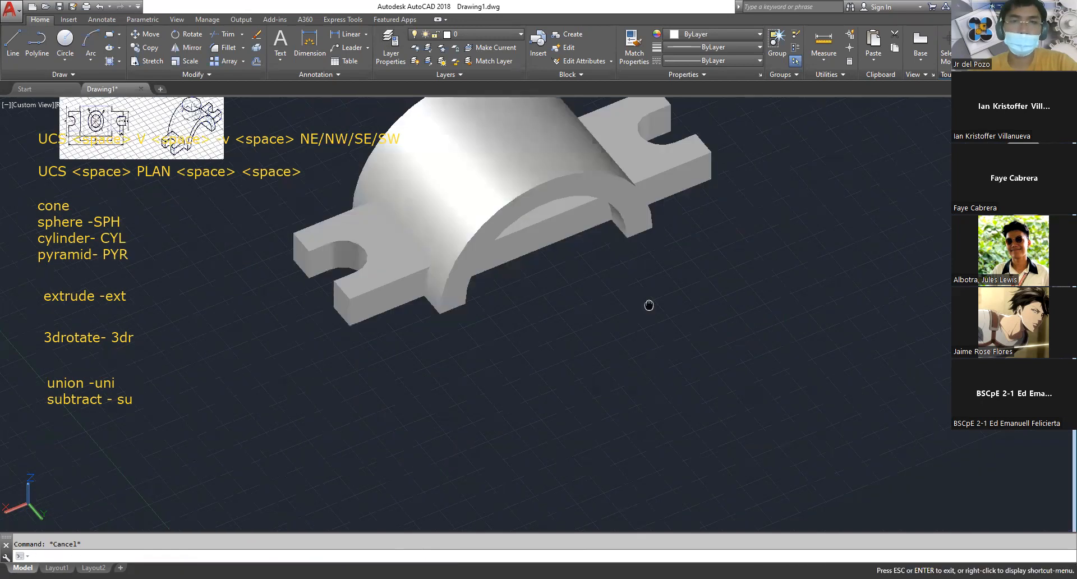
Examine the diameters of the round boss and its hole in the top view of the reference drawing
key(Escape)
scroll(567, 336, down, 2)
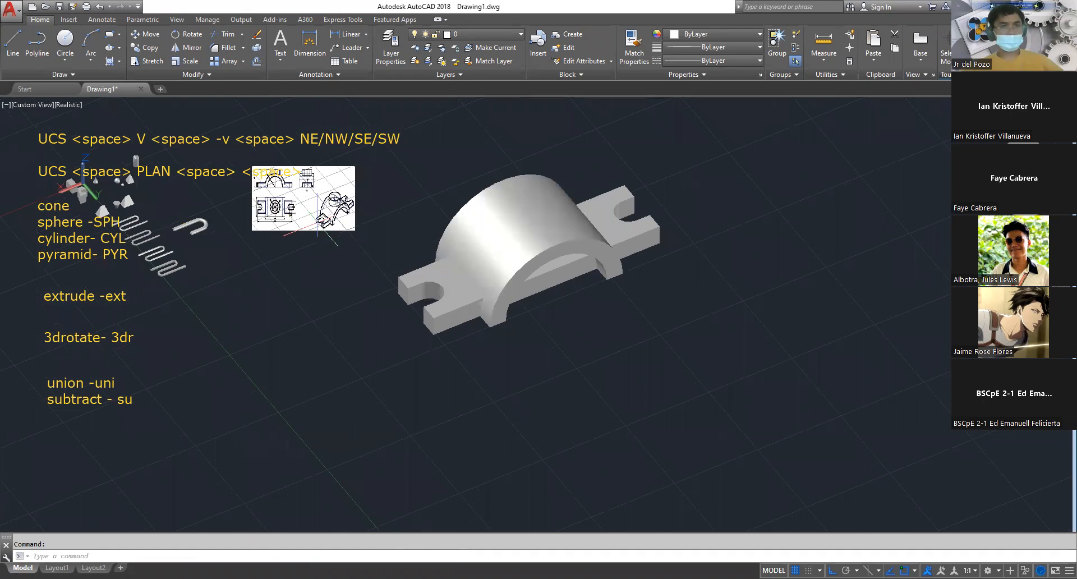
scroll(319, 157, up, 3)
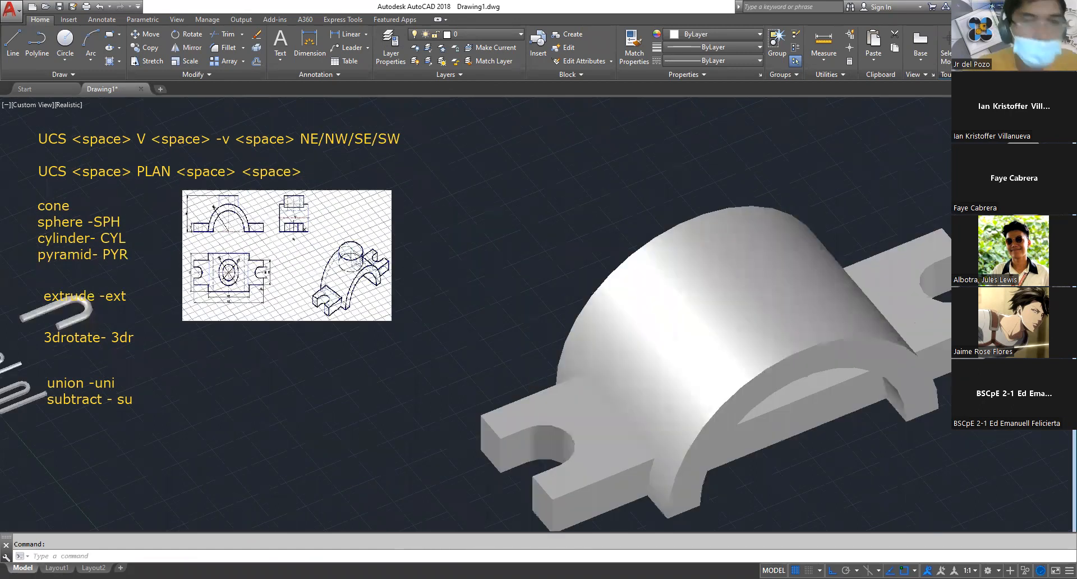
scroll(353, 223, up, 3)
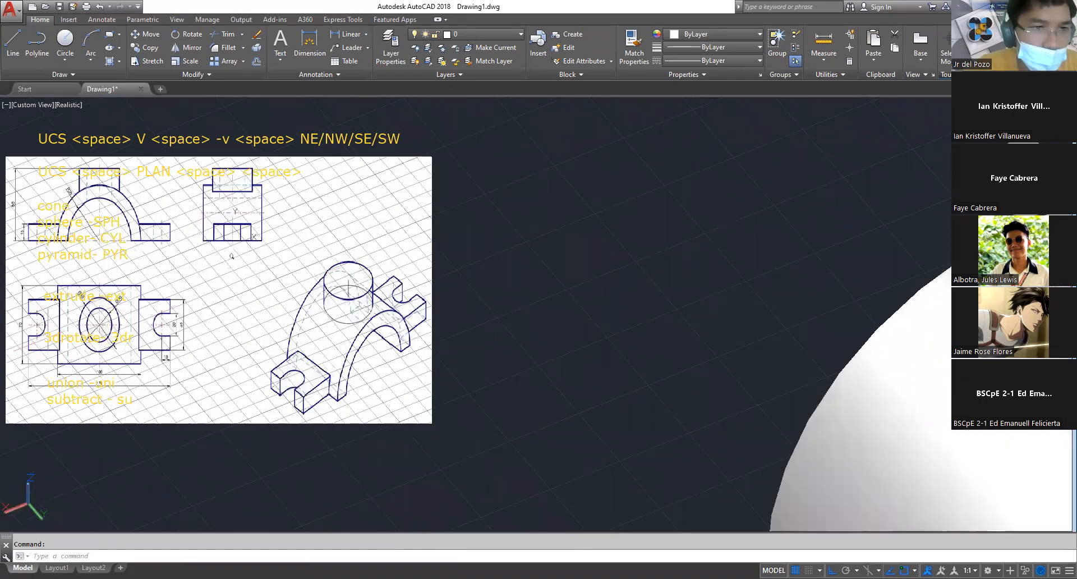
middle_drag(48, 339, 328, 296)
scroll(511, 213, up, 4)
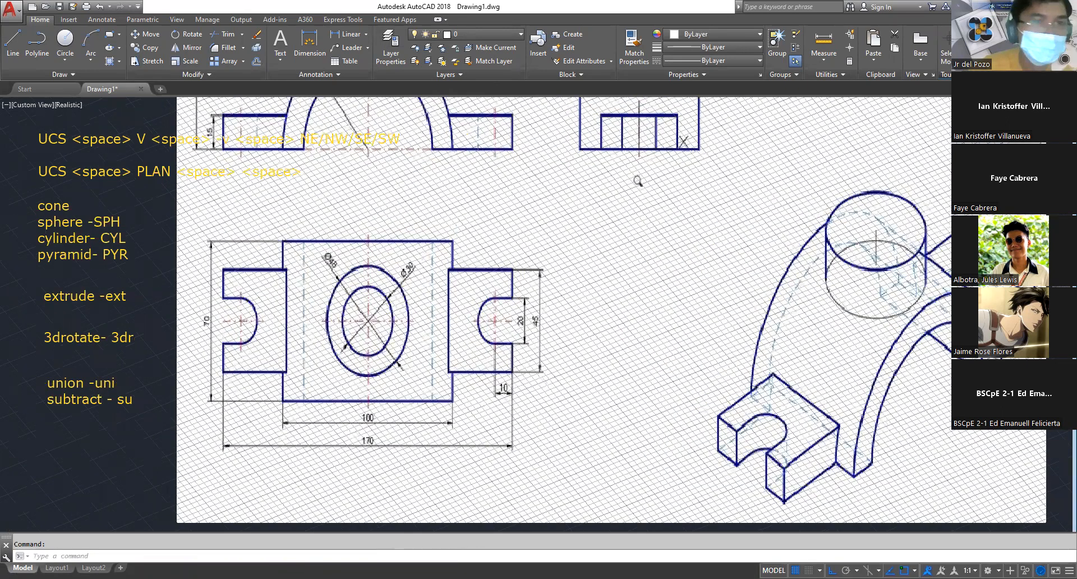
scroll(511, 231, up, 2)
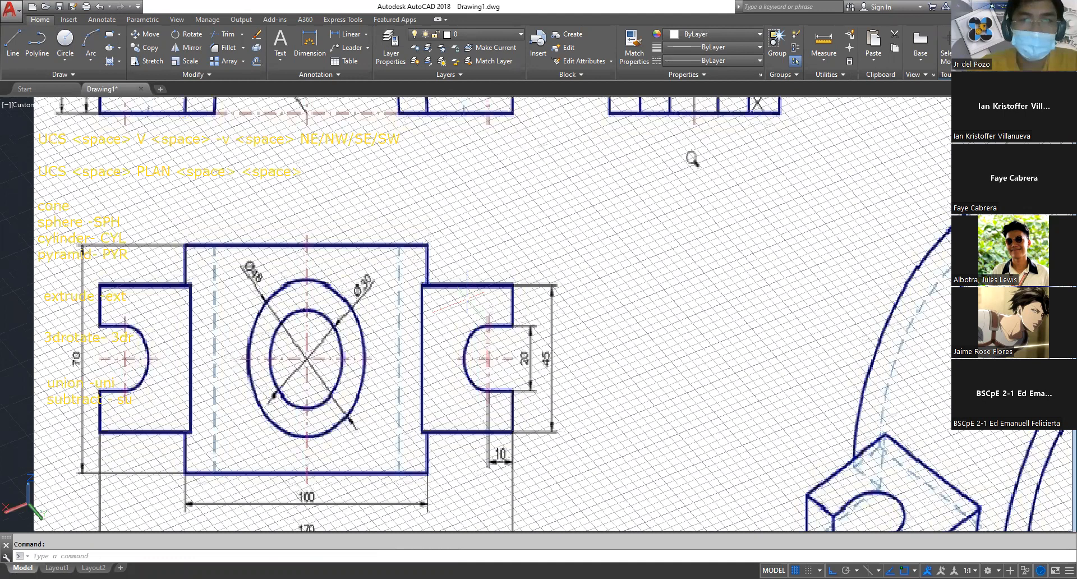
scroll(307, 200, down, 4)
middle_drag(814, 404, 397, 275)
text(c)
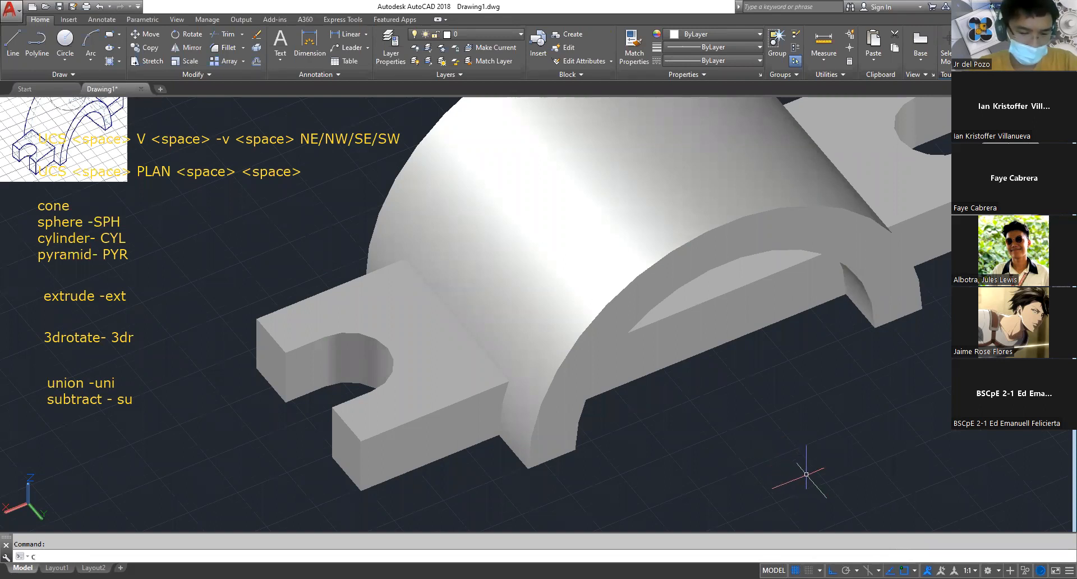
key(Escape)
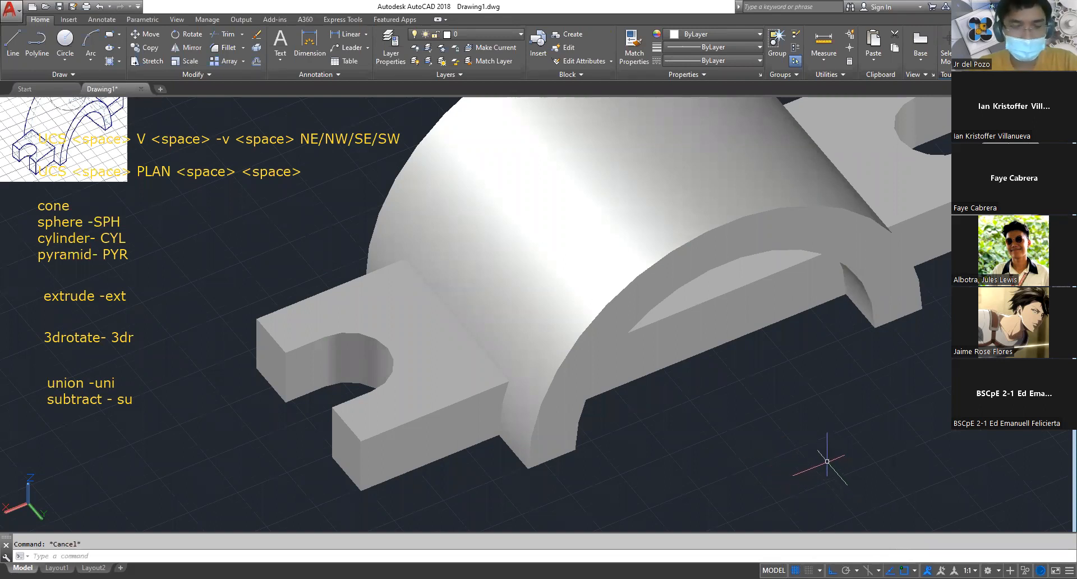
text(c)
key(Return)
click(780, 444)
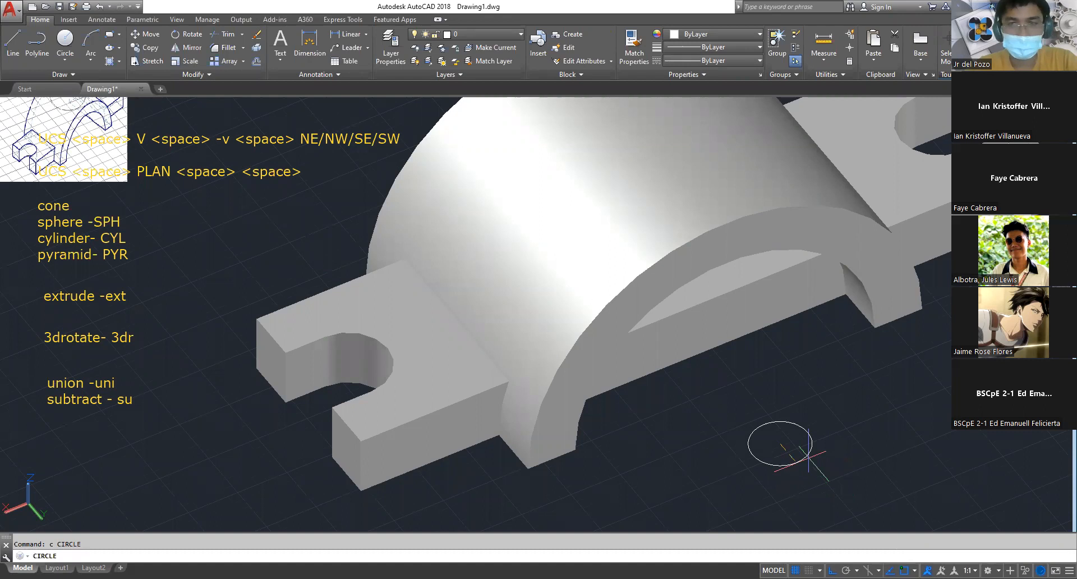
key(Escape)
Draw a circle of diameter 48 on the ground plane in the empty space in front of the bracket for the boss's outside
scroll(588, 408, down, 6)
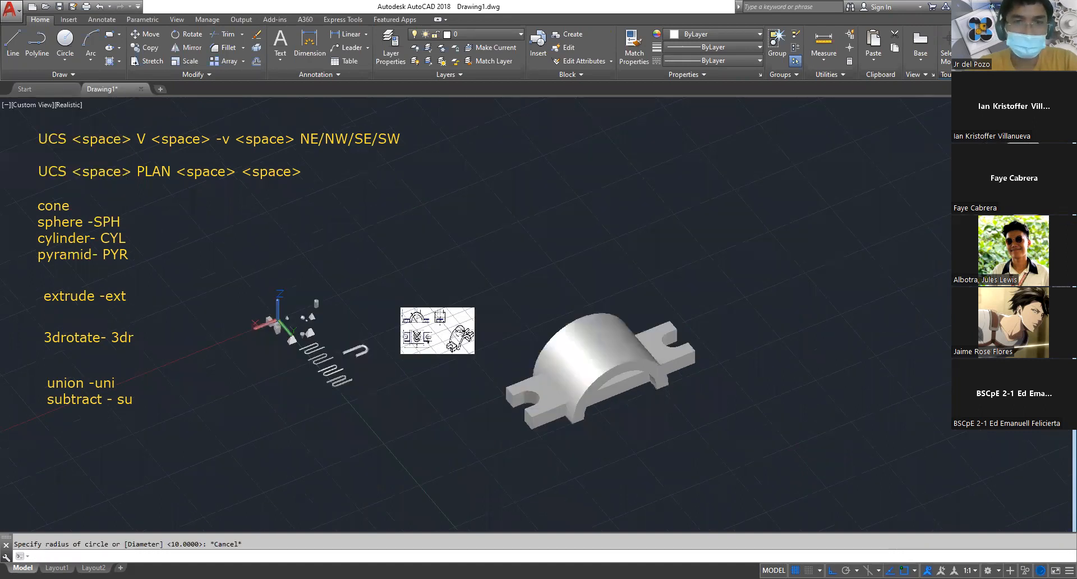
middle_drag(420, 390, 808, 455)
scroll(827, 410, up, 5)
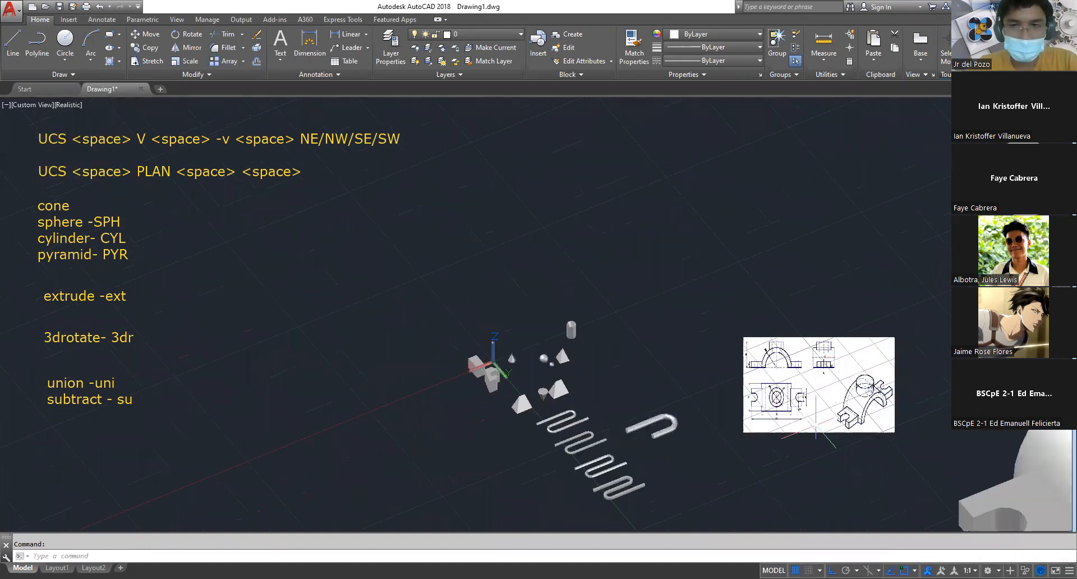
scroll(811, 432, up, 4)
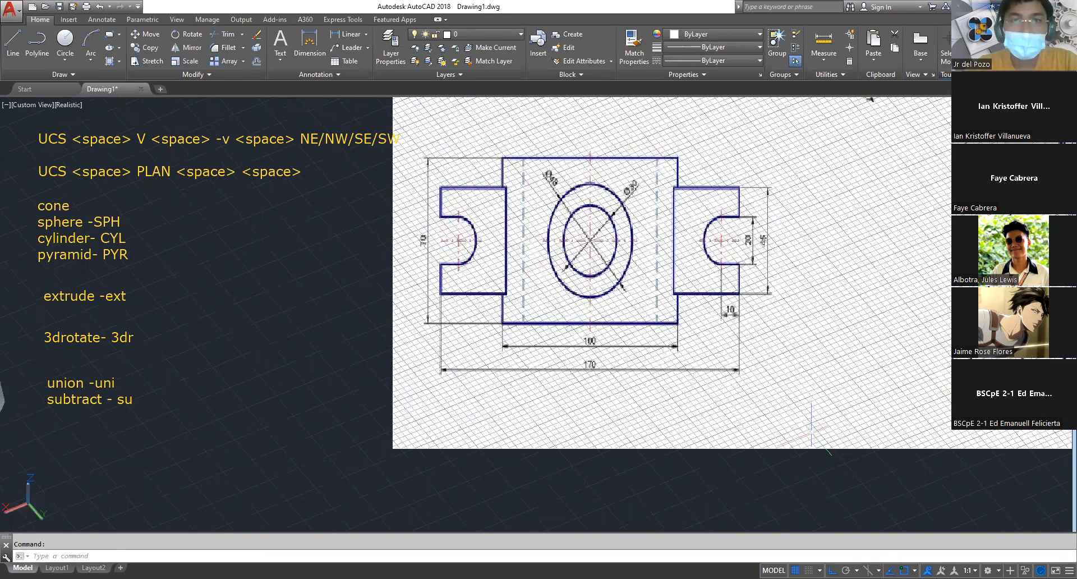
scroll(812, 431, down, 4)
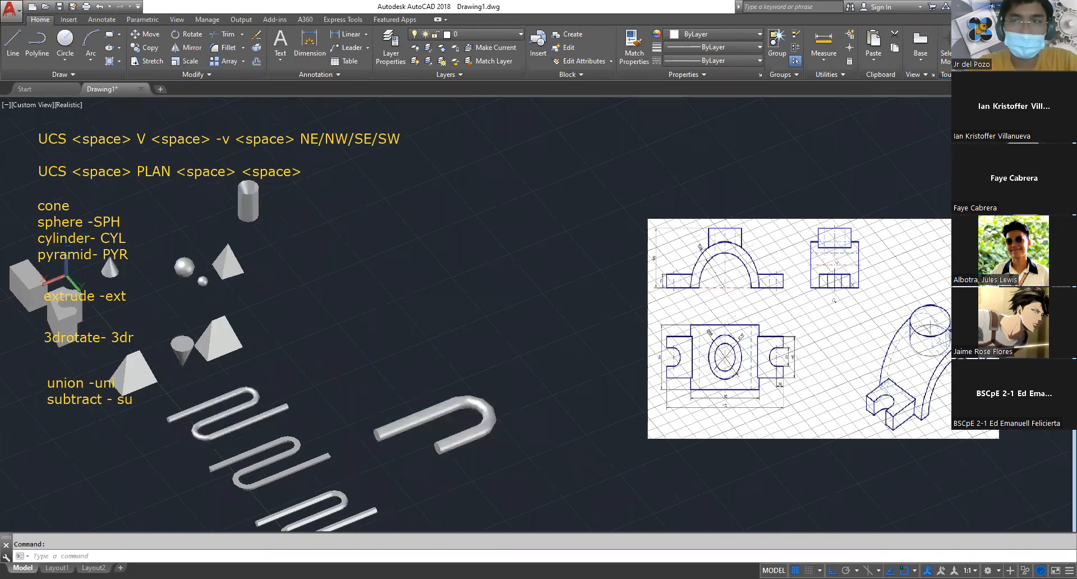
middle_drag(812, 431, 152, 176)
scroll(525, 399, down, 2)
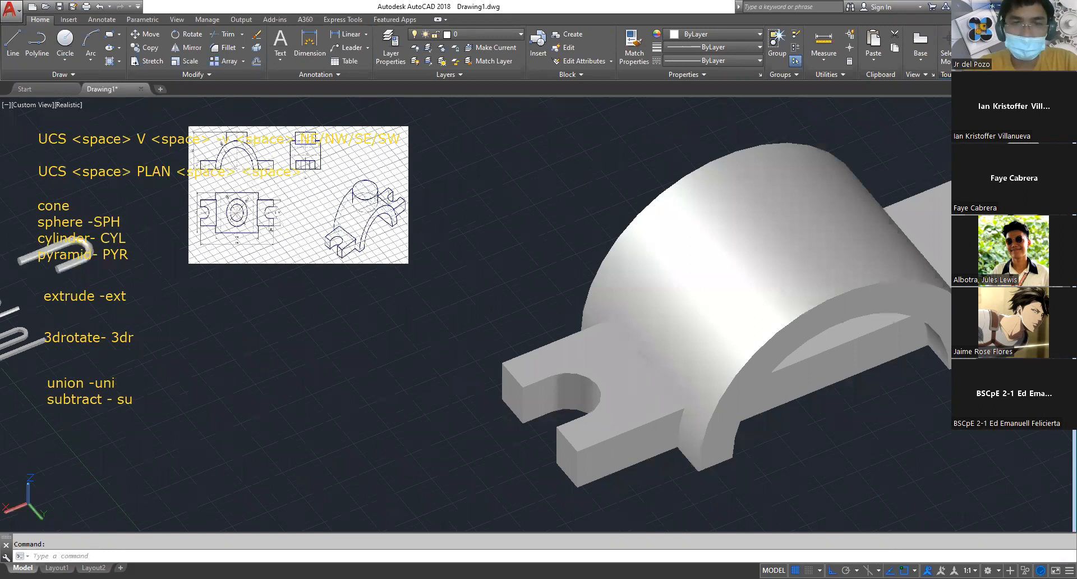
middle_drag(635, 469, 240, 278)
key(Escape)
text(c)
key(space)
click(515, 278)
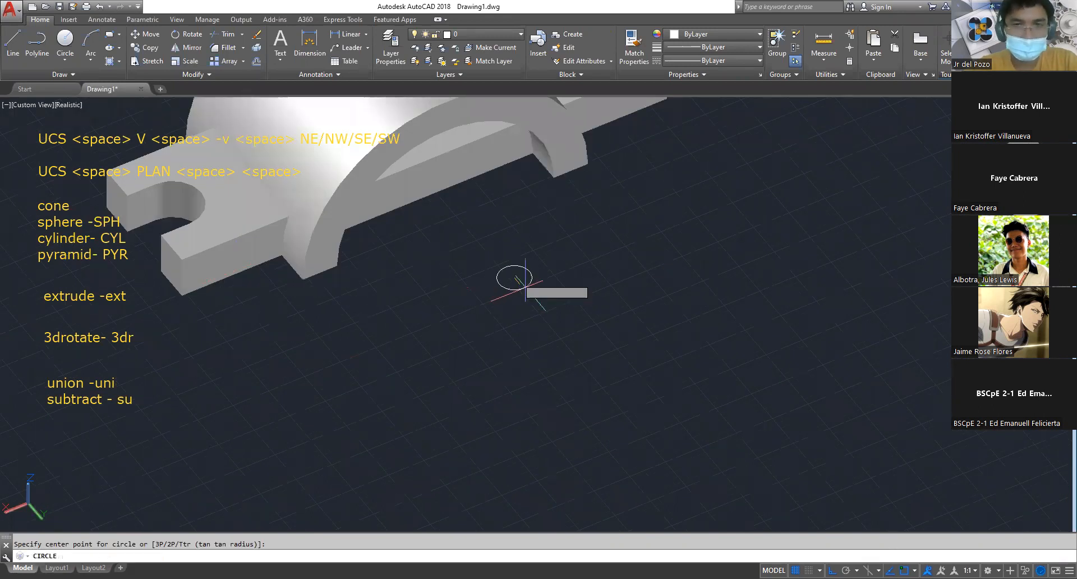
text(d)
key(space)
text(48)
key(space)
Draw a concentric circle of diameter 30 inside the boss circle for the hole
text(c)
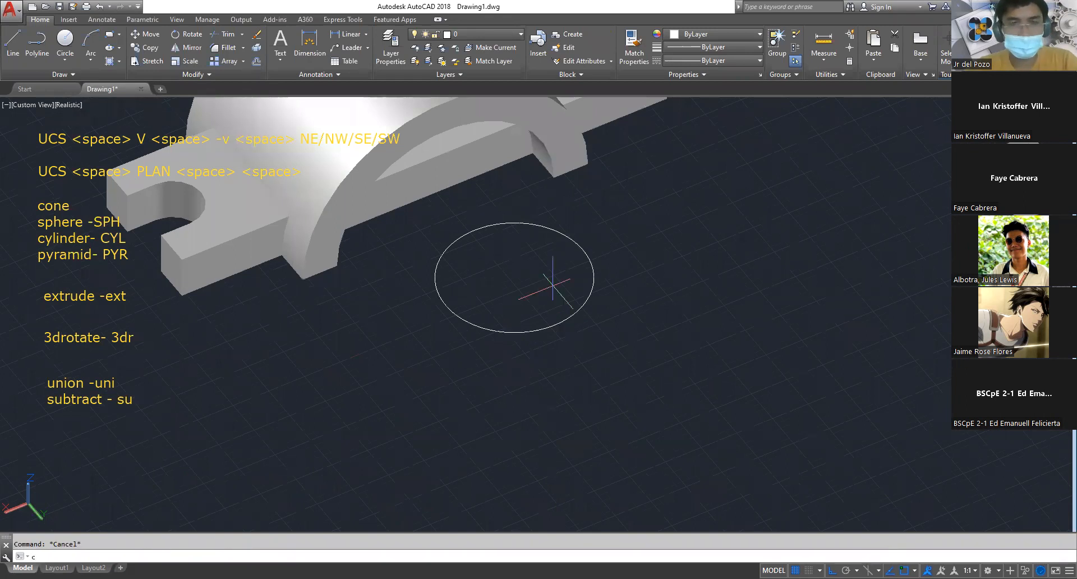
key(space)
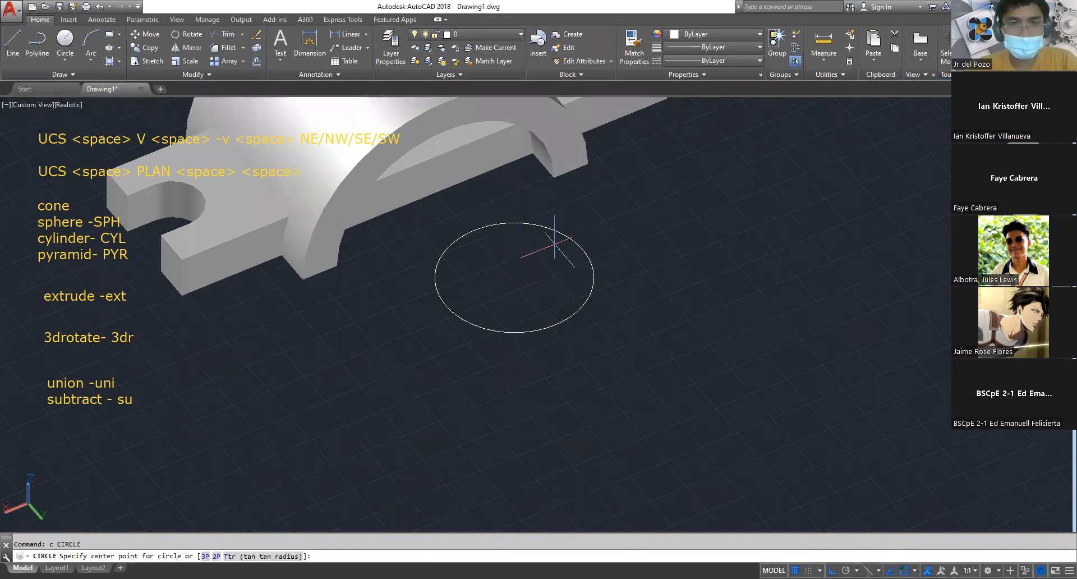
click(515, 278)
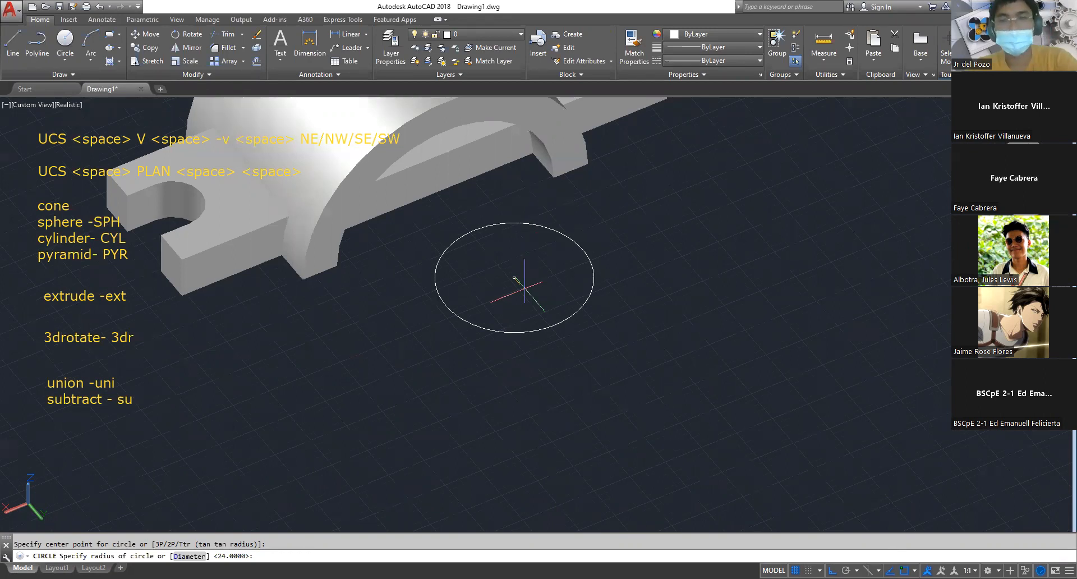
text(d)
key(space)
text(30)
key(space)
Extrude both concentric circles upward to the overall height given in the reference drawing's front view
mouse_move(530, 320)
middle_down()
mouse_move(583, 377)
mouse_move(844, 448)
middle_up()
scroll(431, 197, up, 2)
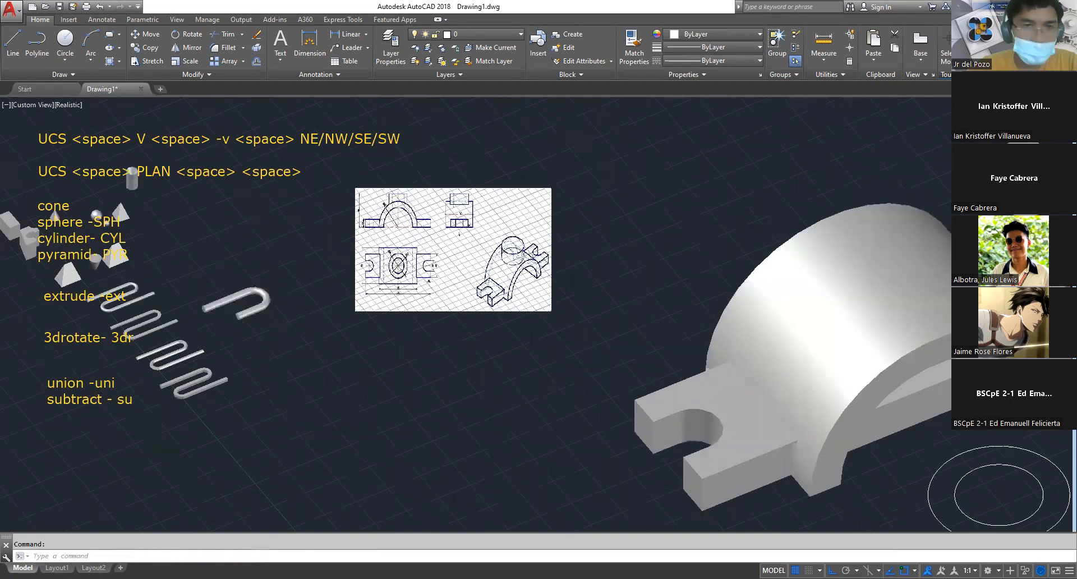
scroll(426, 197, up, 5)
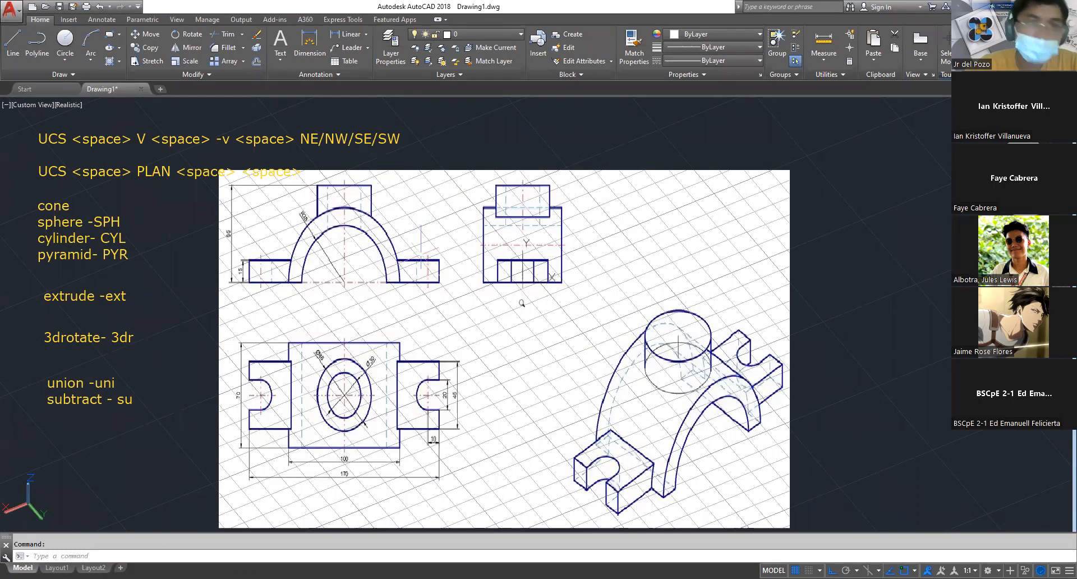
scroll(422, 254, down, 4)
scroll(465, 279, down, 2)
middle_drag(724, 395, 439, 252)
key(Escape)
text(ext)
key(Return)
click(596, 361)
click(543, 310)
key(Return)
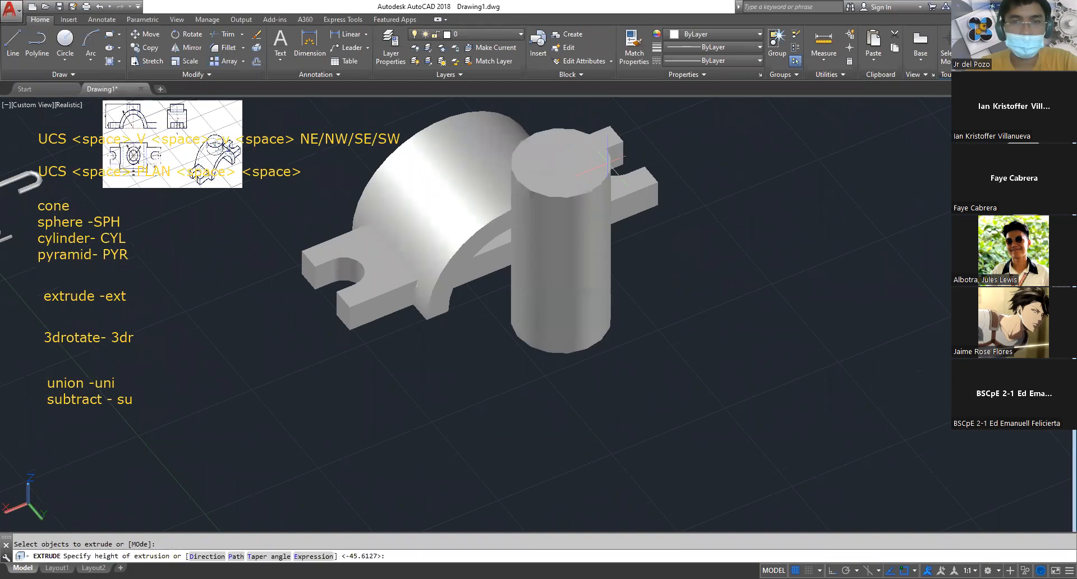
text(6)
key(Return)
key(Escape)
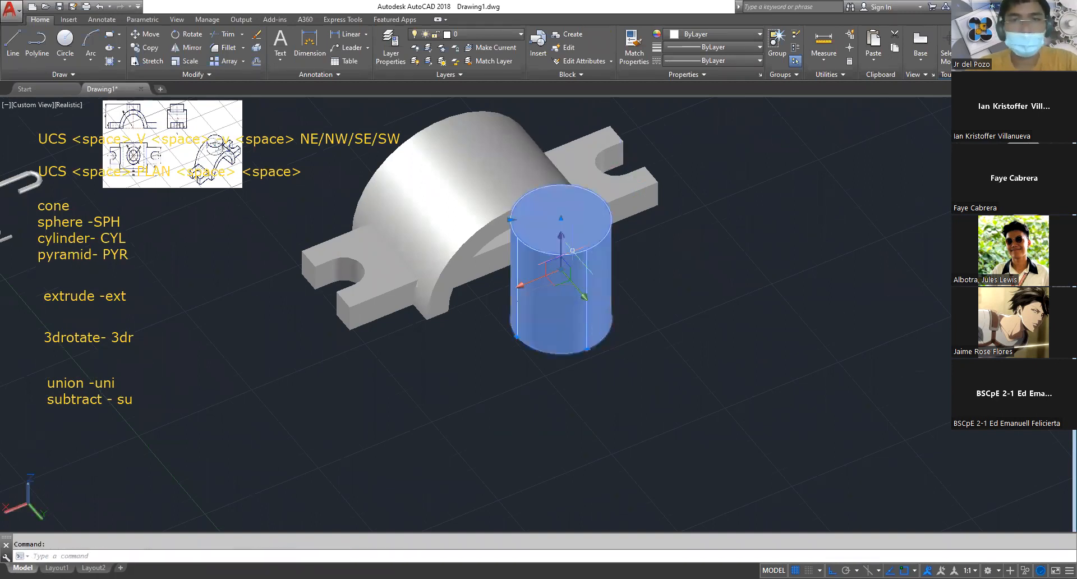
Move both cylinders by their base centre onto the midpoint between opposite bottom corners of the slotted base
click(666, 381)
click(538, 293)
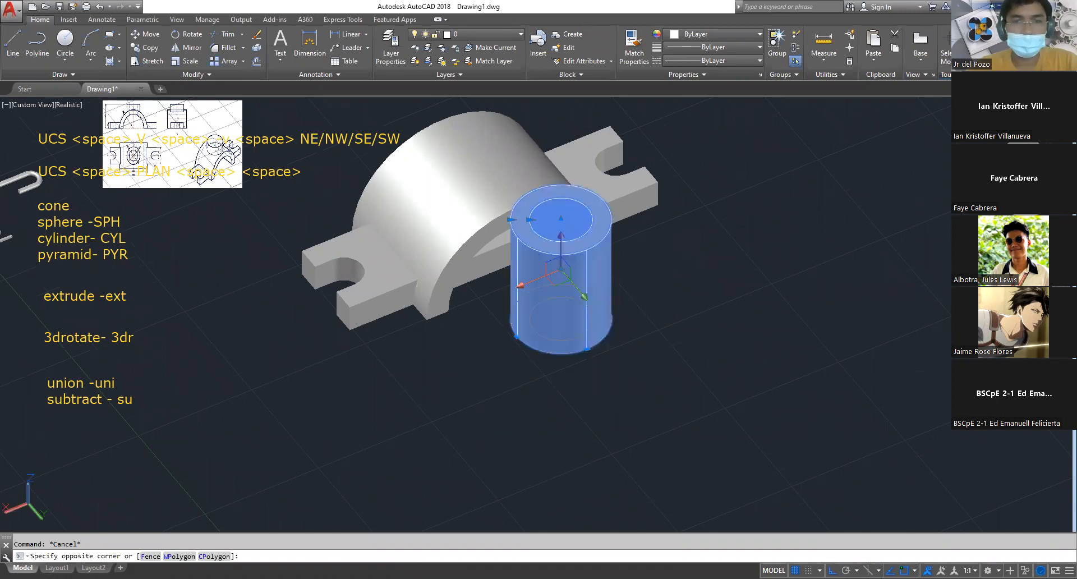
text(m)
key(Return)
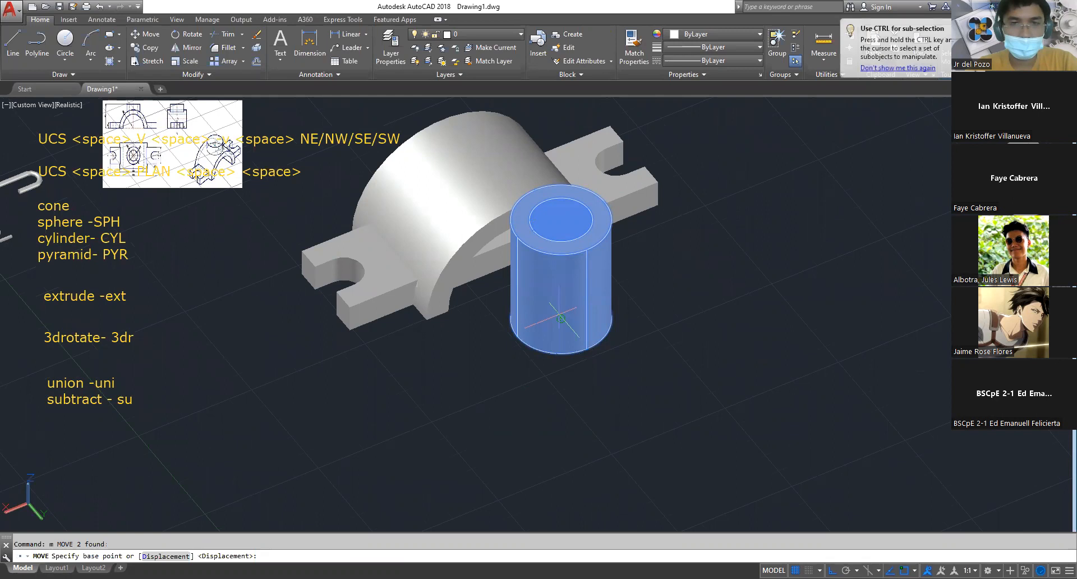
click(568, 306)
text(m2)
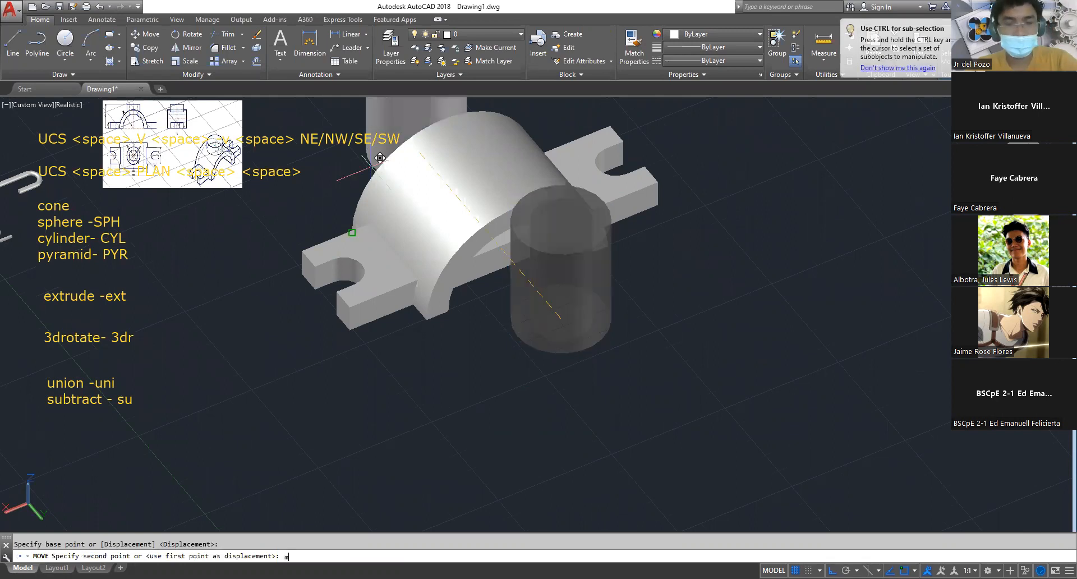
text(p)
key(Return)
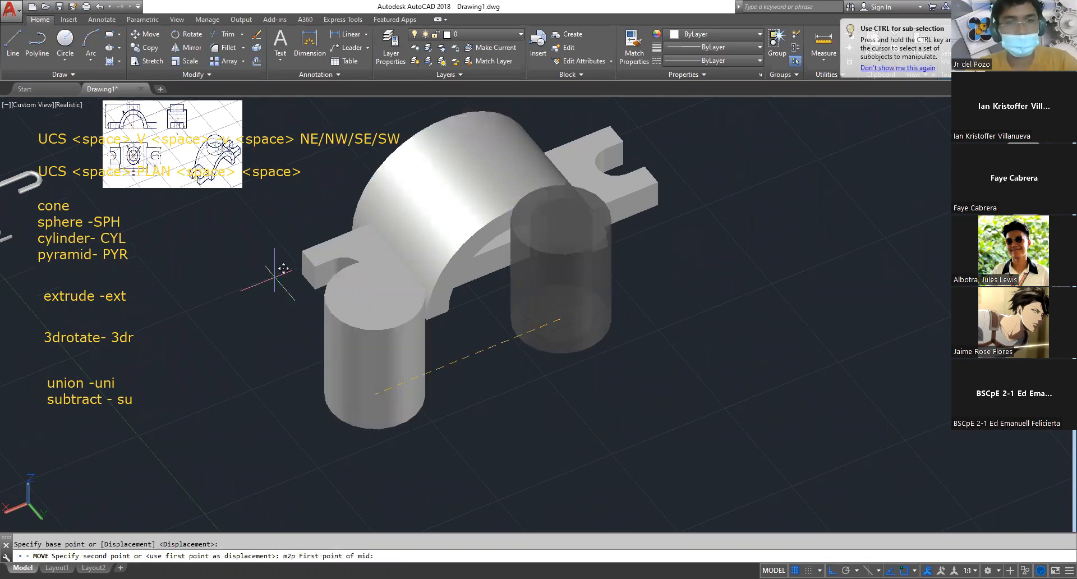
click(302, 274)
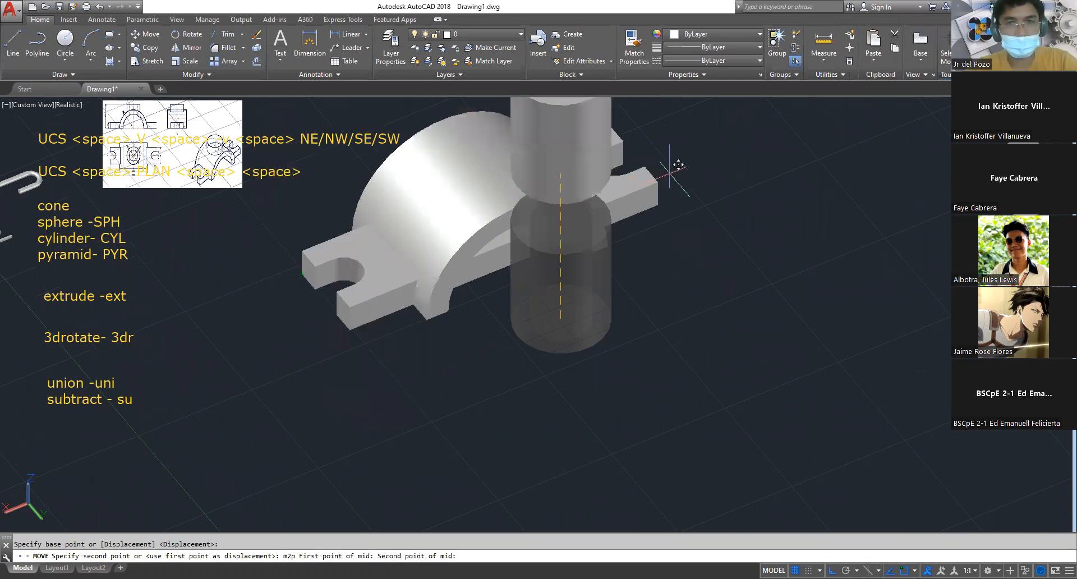
click(670, 174)
key(Escape)
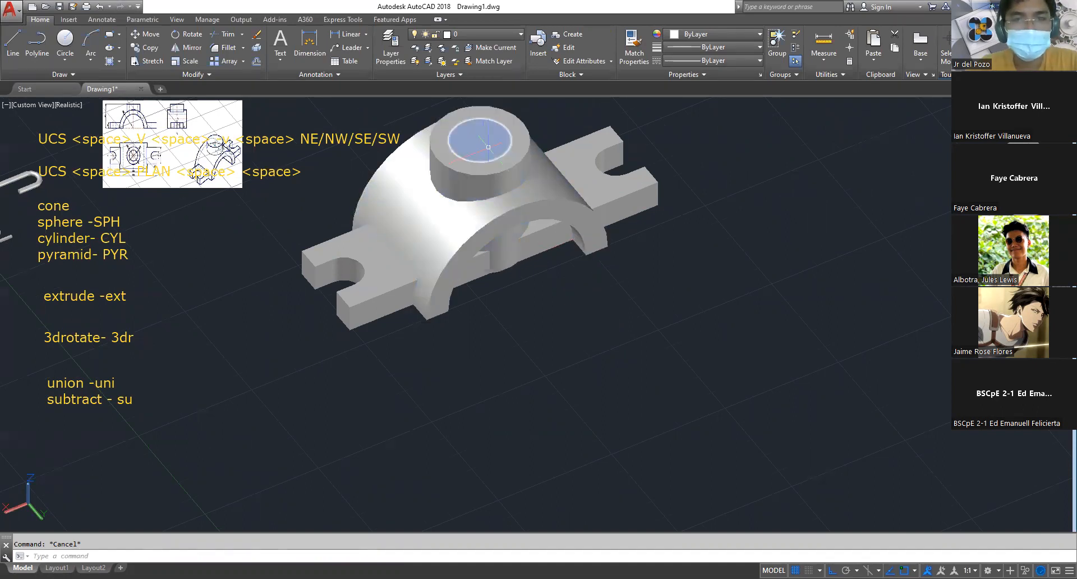
click(437, 186)
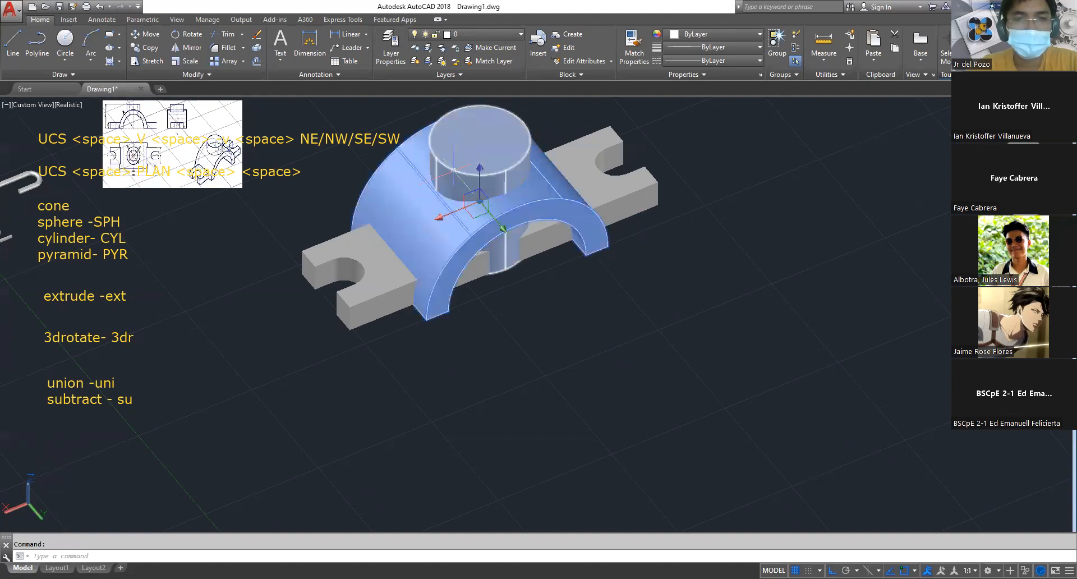
click(450, 163)
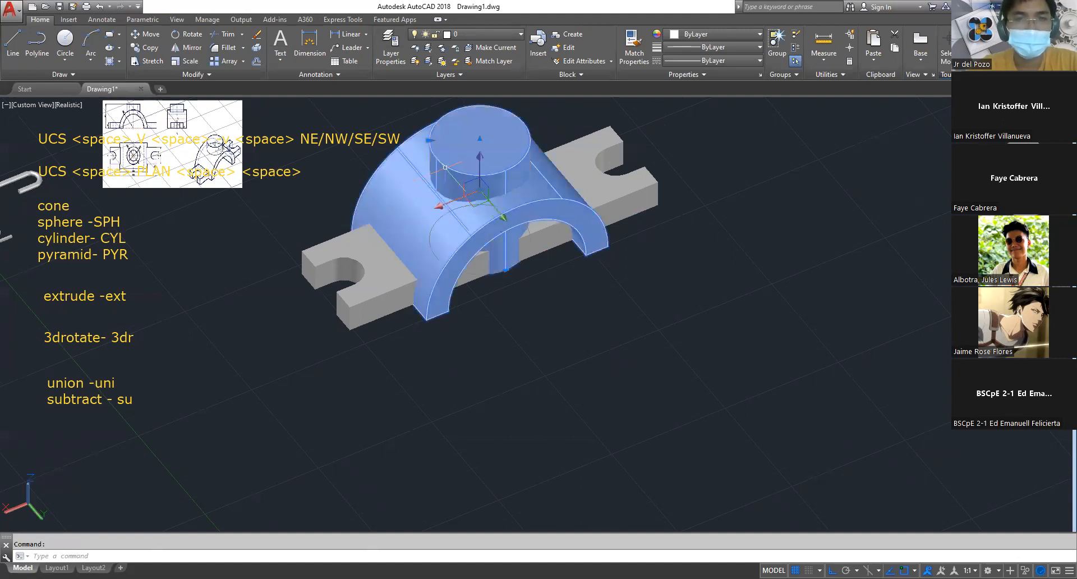
text(su)
key(space)
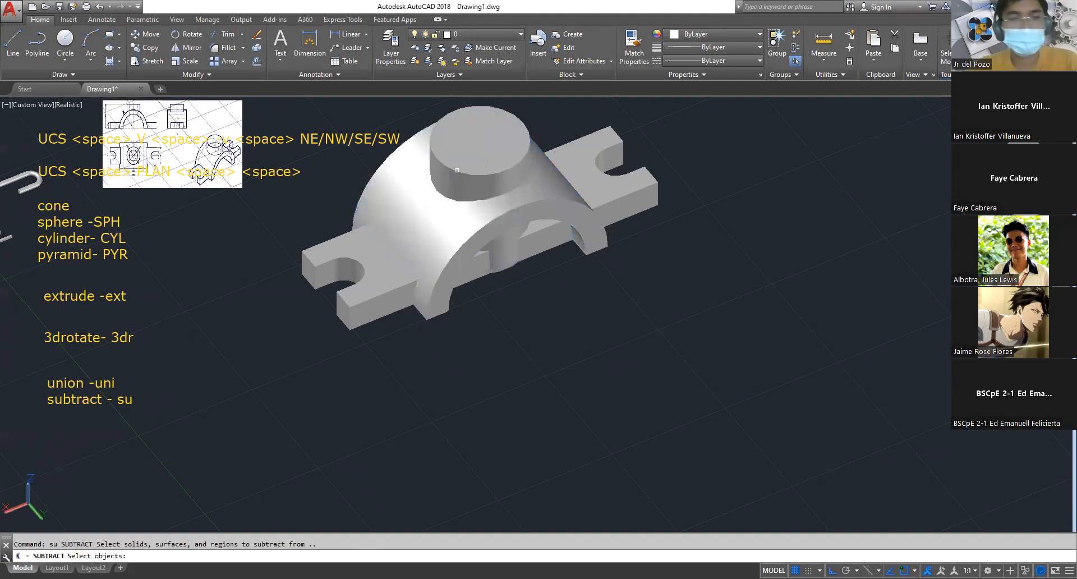
click(482, 136)
click(428, 107)
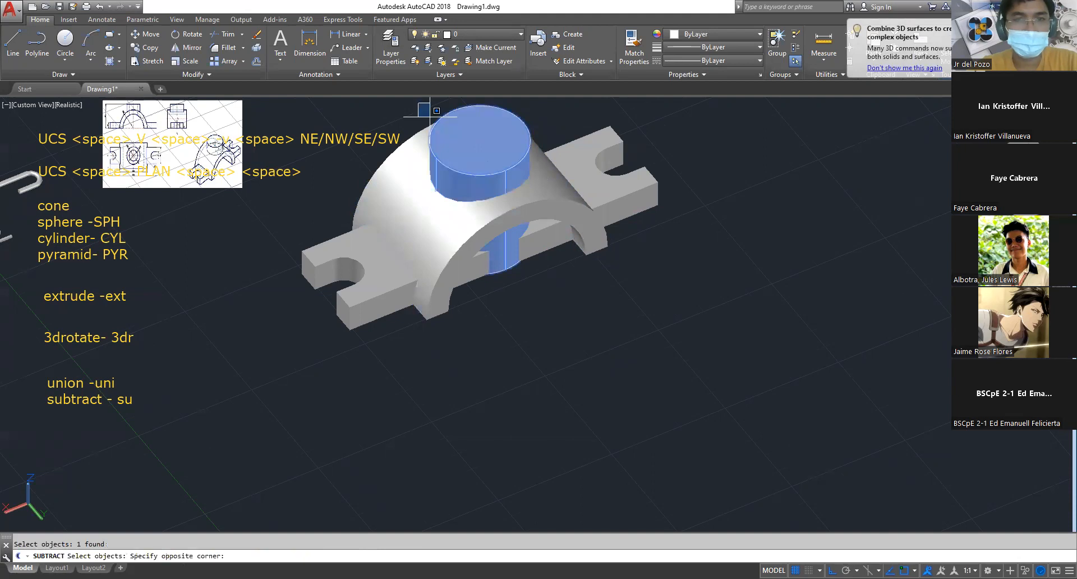
click(550, 230)
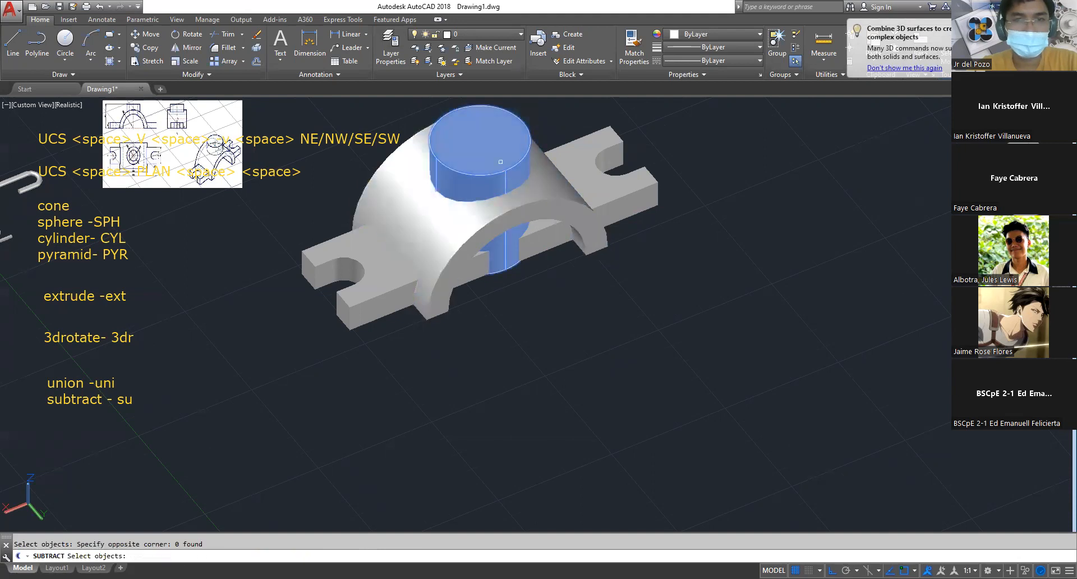
click(539, 109)
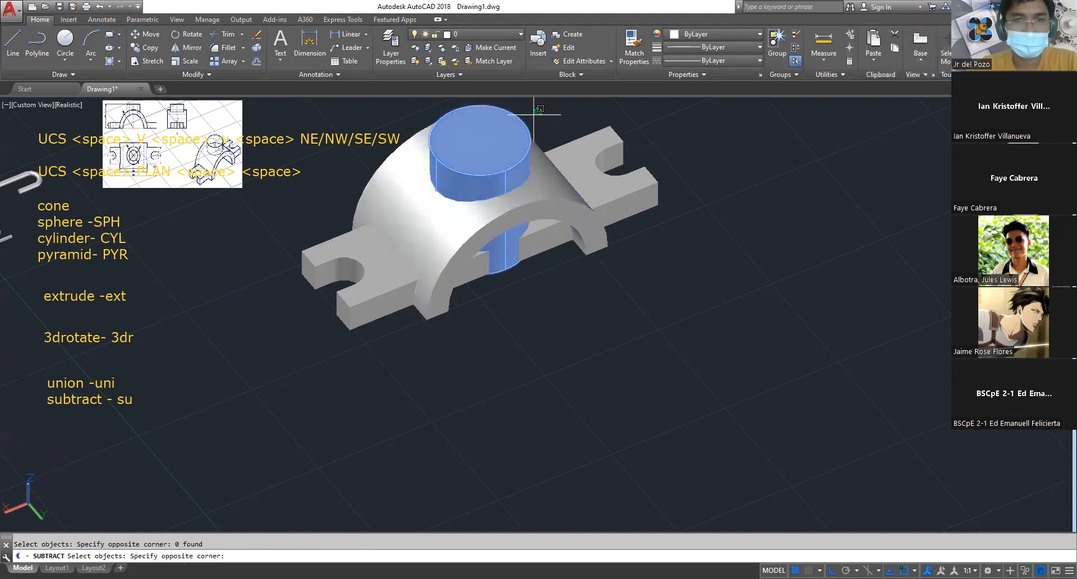
click(482, 135)
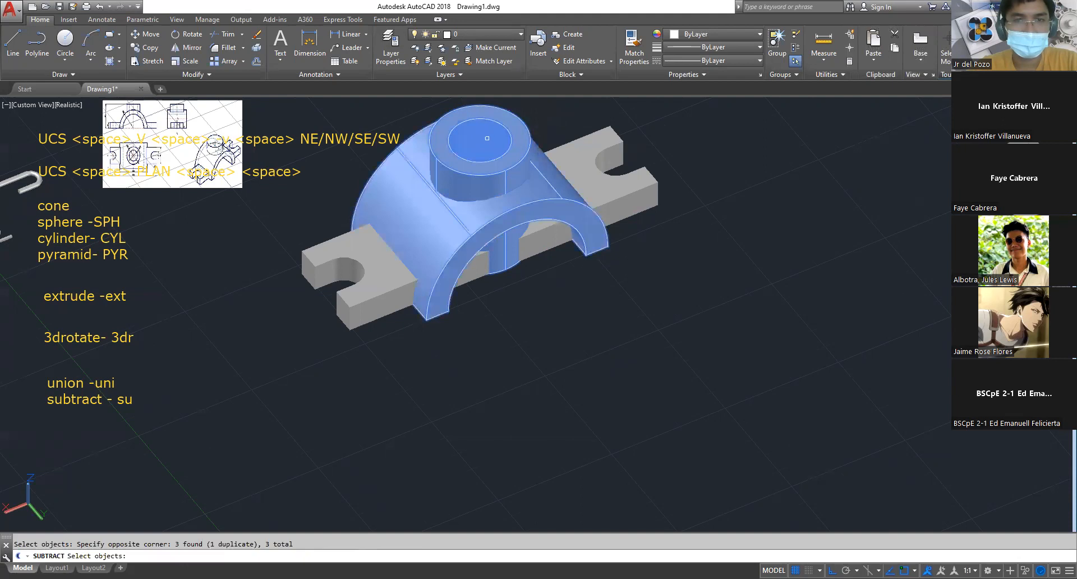
key(Return)
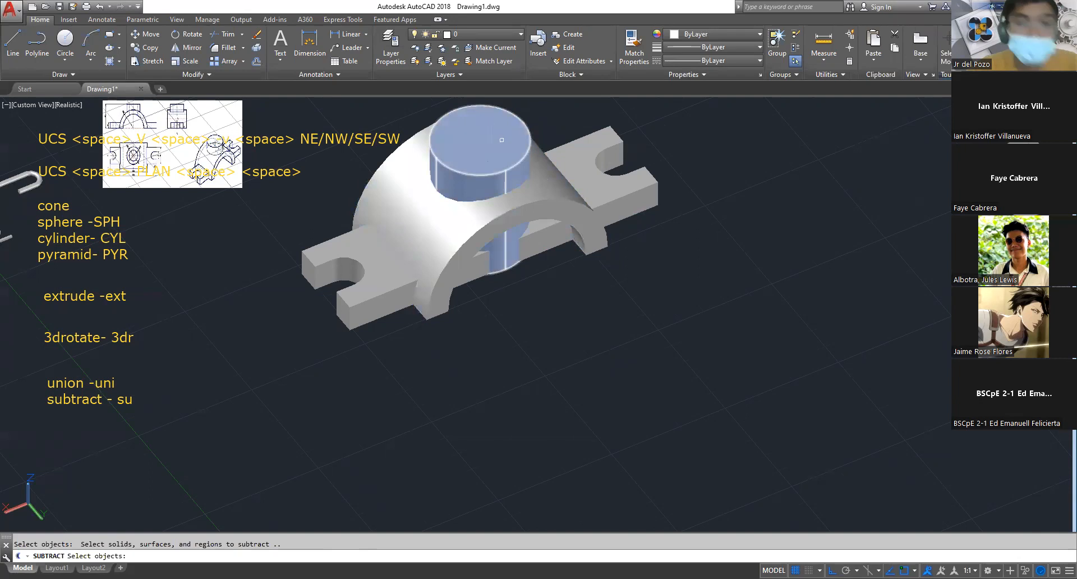
key(Escape)
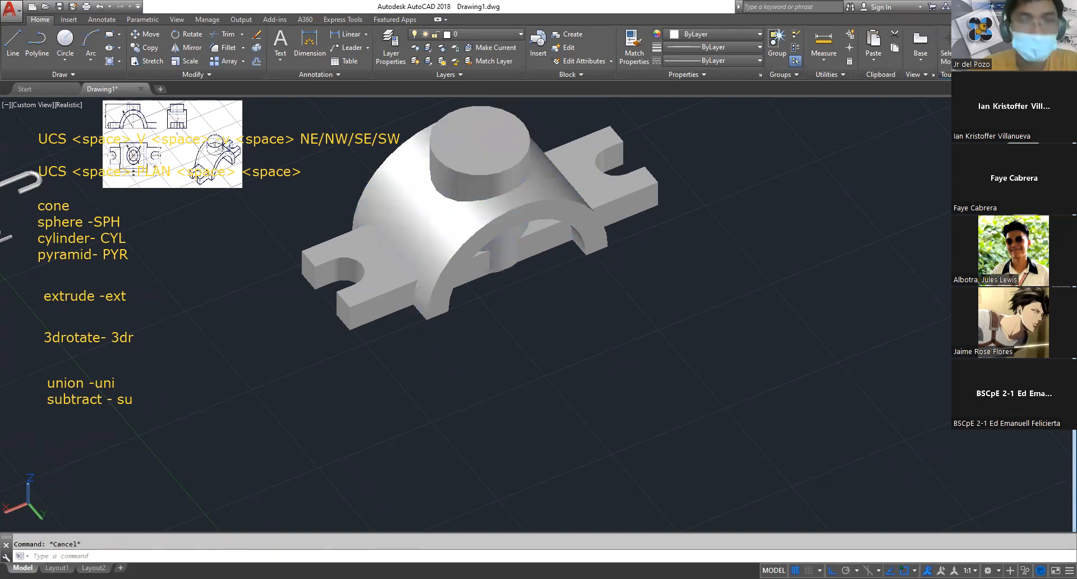
key(ctrl+z)
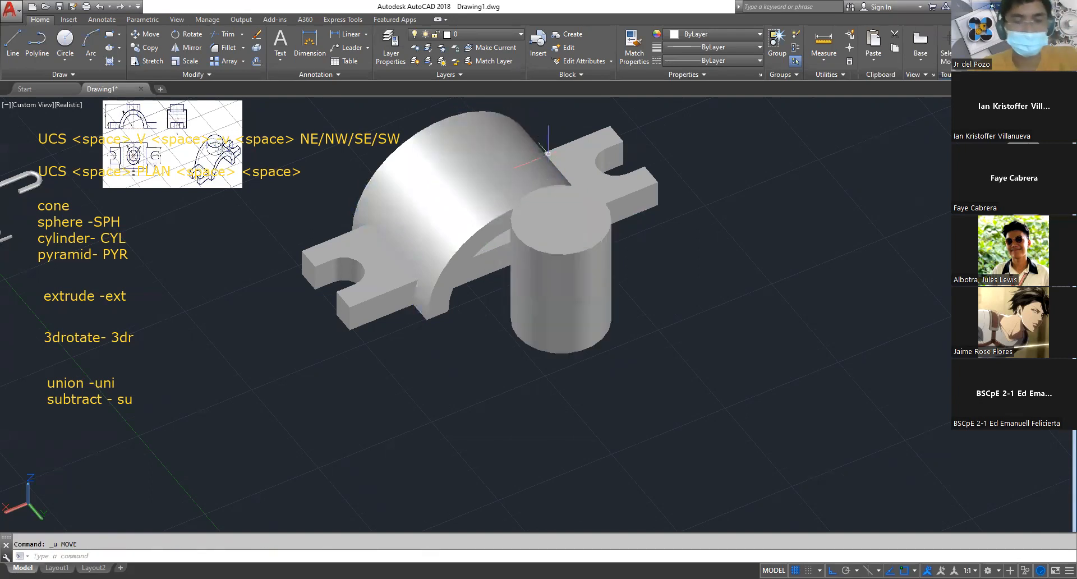
key(ctrl+y)
Subtract the inner cylinder from the arch and the outer boss cylinder to bore the round hole
key(Escape)
text(su)
key(space)
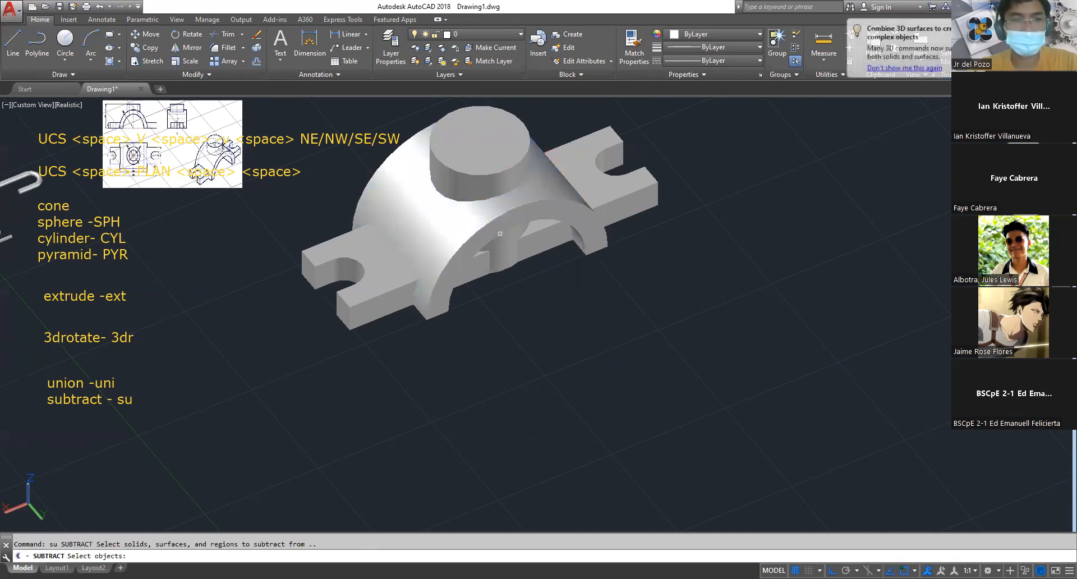
click(395, 222)
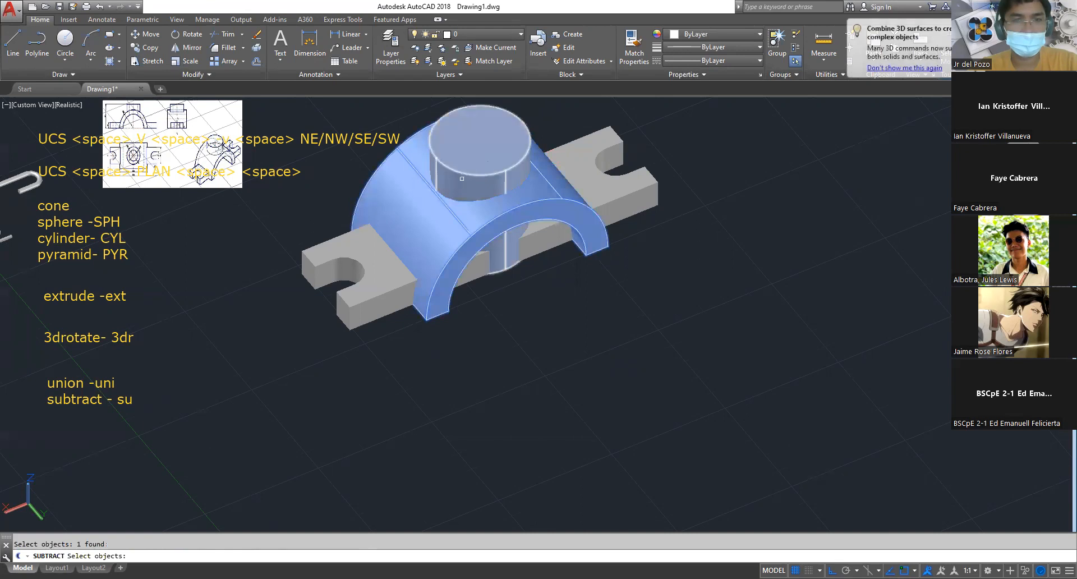
click(462, 176)
key(space)
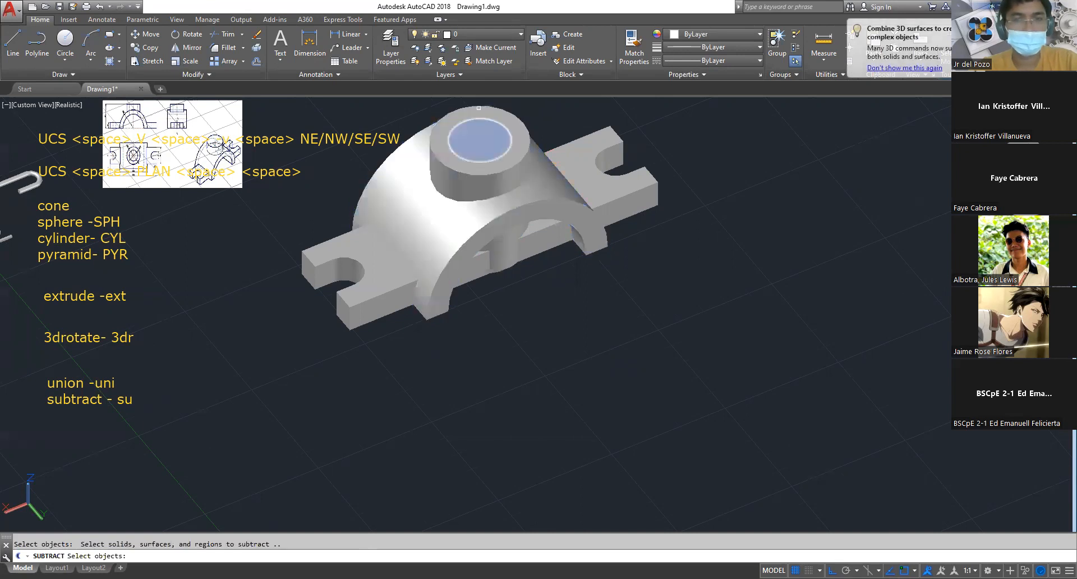
click(486, 130)
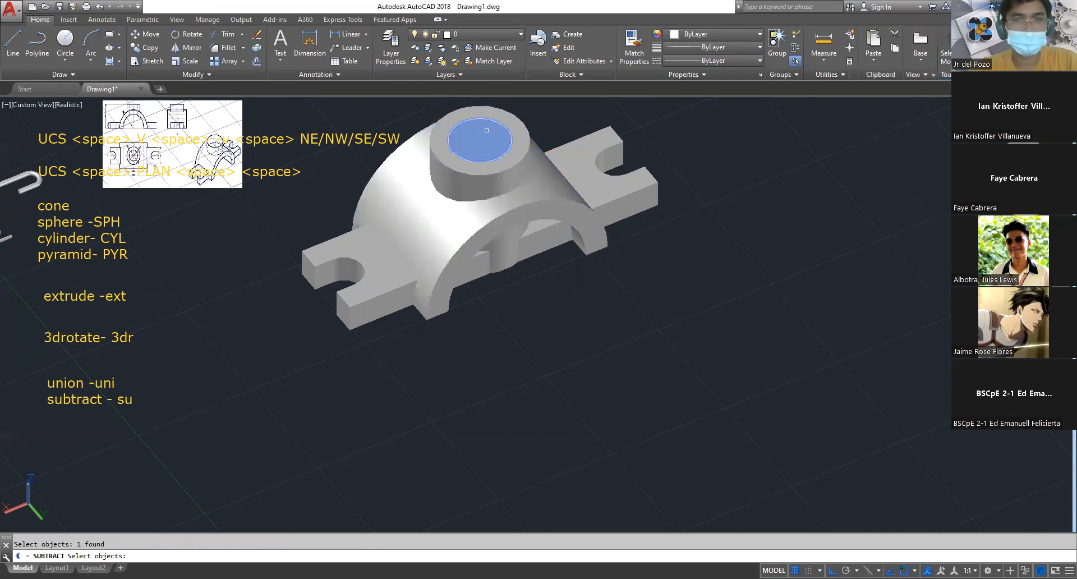
key(space)
Draw a circle of radius 38 on the ground plane in the empty space in front of the bracket
shift+middle_drag(537, 307, 545, 269)
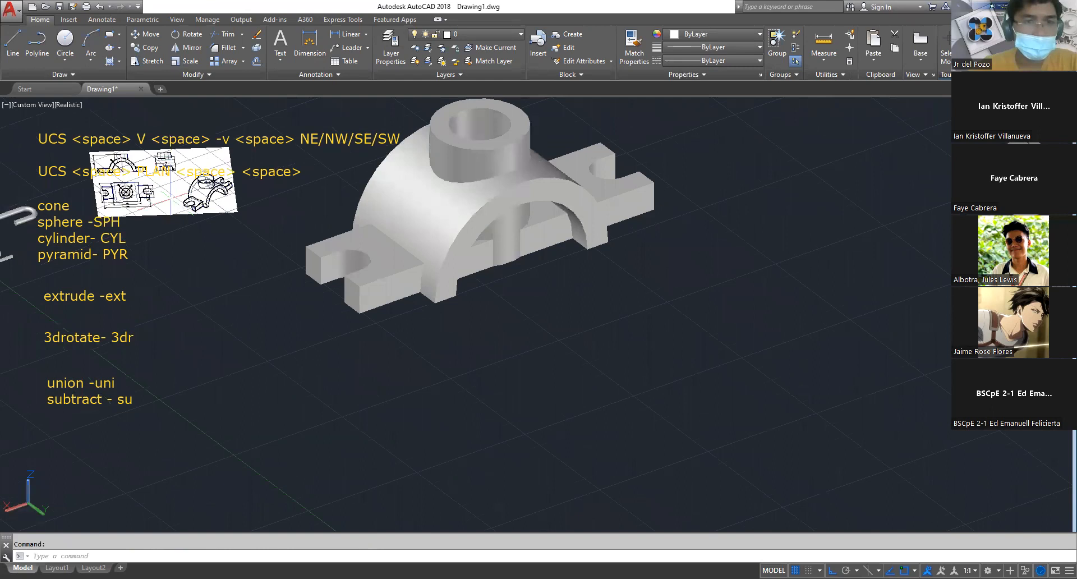
scroll(539, 281, up, 2)
scroll(309, 247, up, 2)
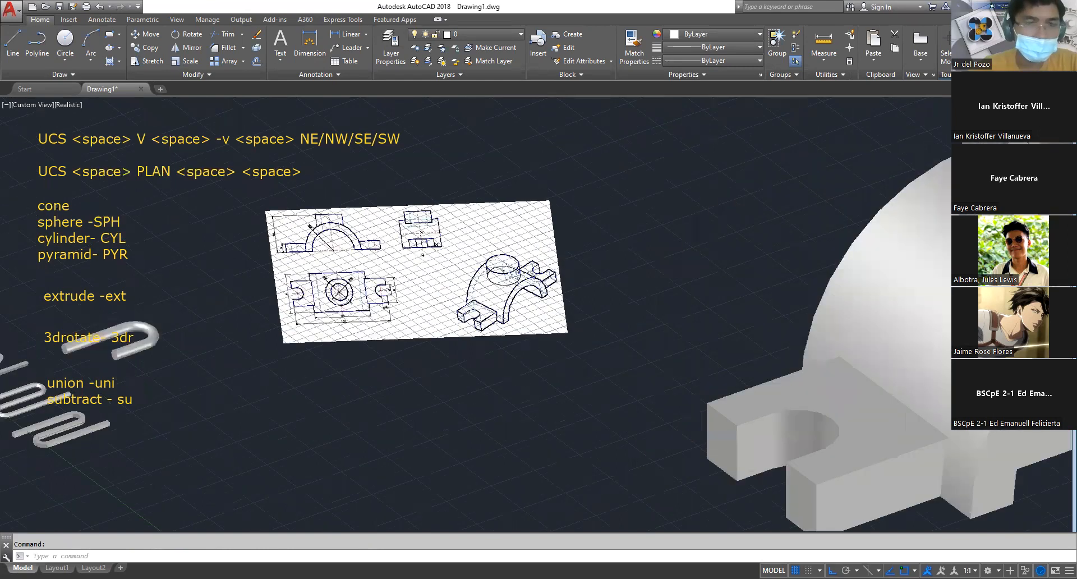
scroll(379, 267, up, 1)
scroll(368, 254, down, 4)
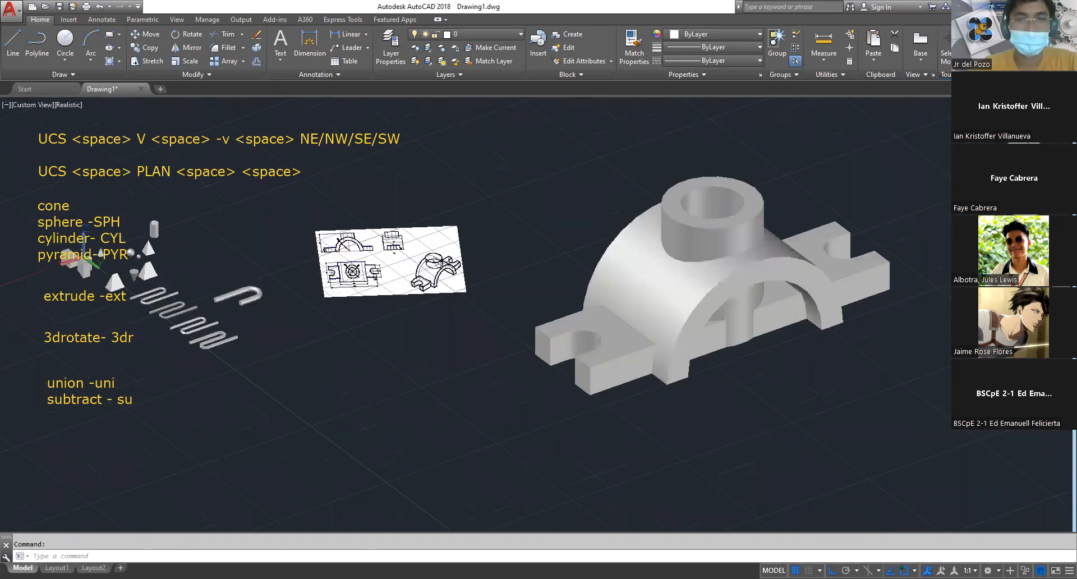
middle_drag(853, 440, 582, 332)
text(c)
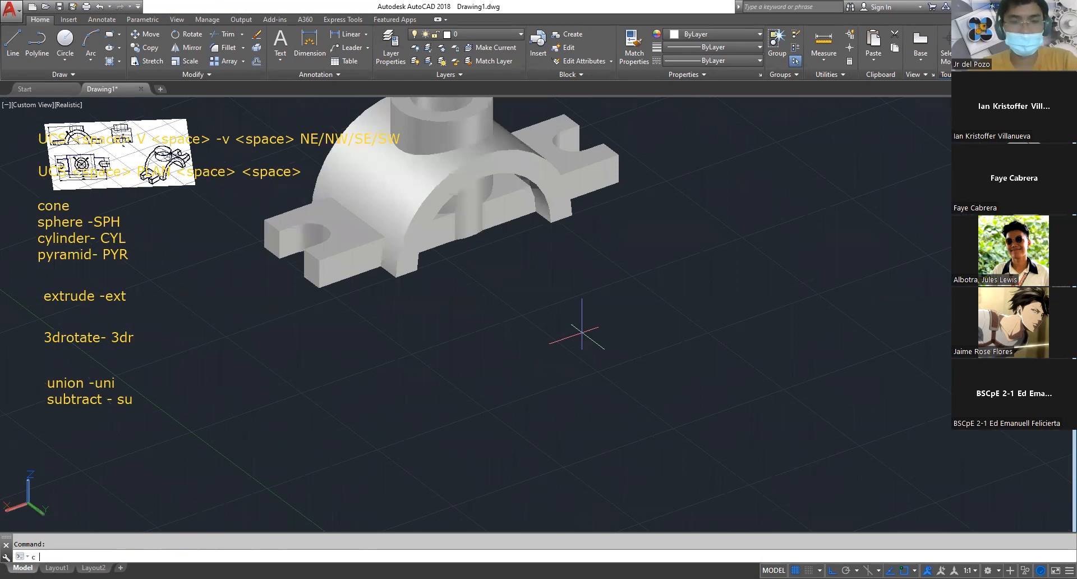
key(Return)
click(583, 335)
text(38)
key(Return)
key(Escape)
3D rotate the circle about its centre so that it stands upright, parallel to the arch's front face
text(3dr)
key(Return)
click(614, 325)
key(space)
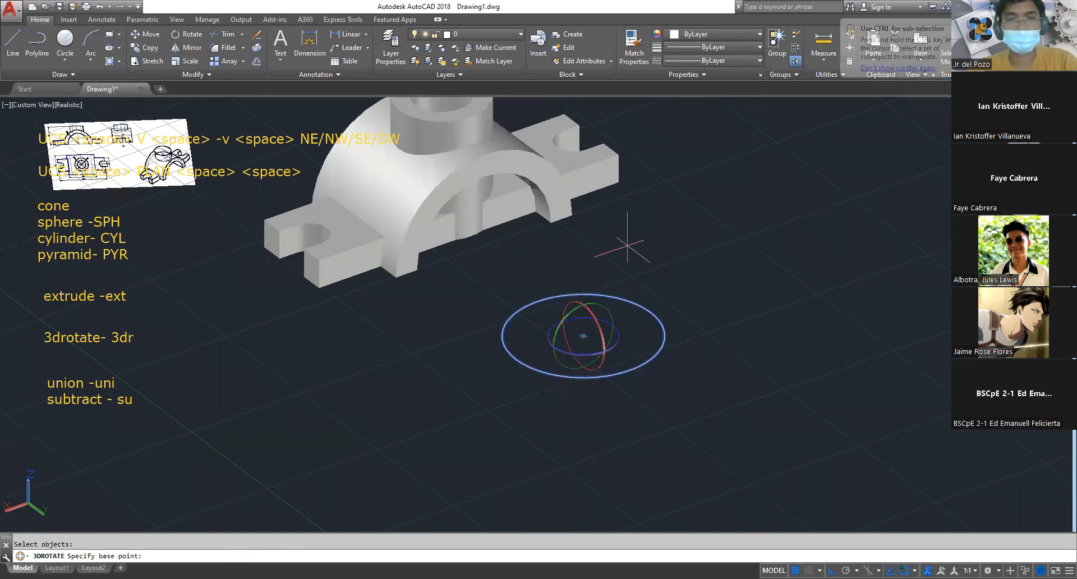
click(610, 328)
click(620, 220)
key(Escape)
Move the upright circle by its centre onto the centre of the arch's inner front edge
text(m)
key(Return)
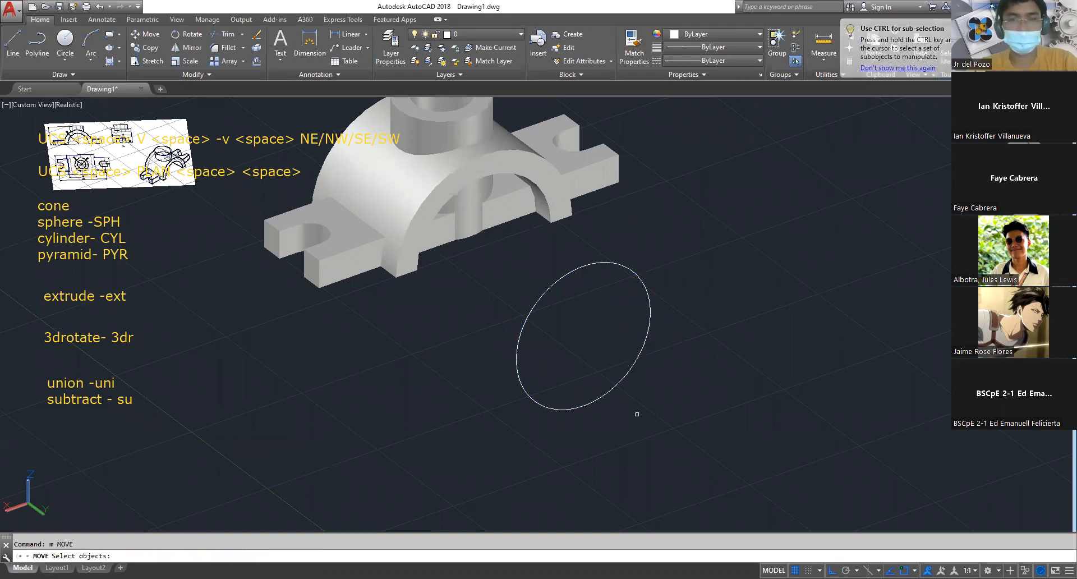
click(616, 382)
key(Return)
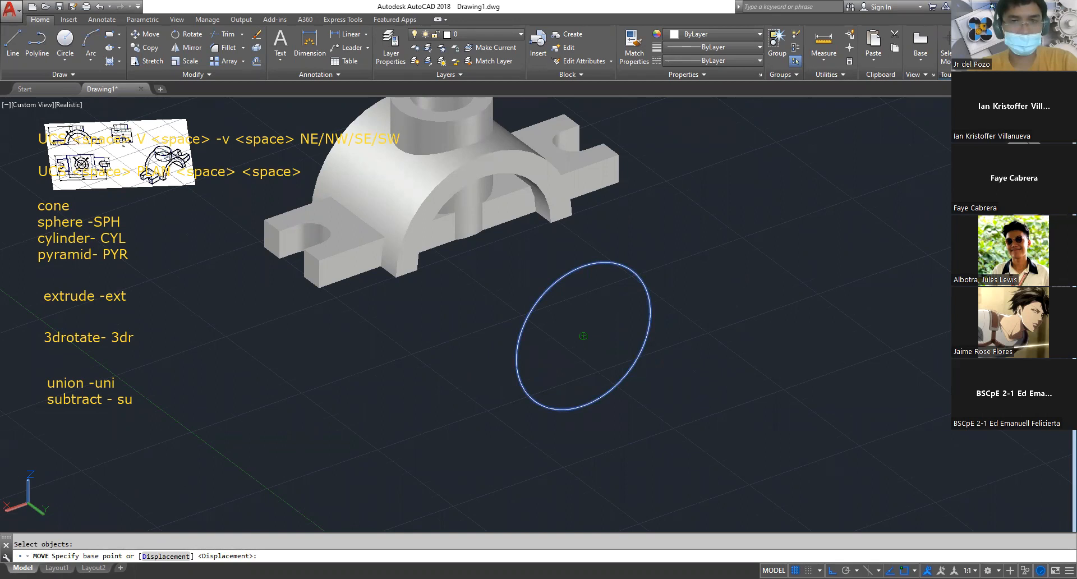
click(584, 336)
click(484, 246)
key(Escape)
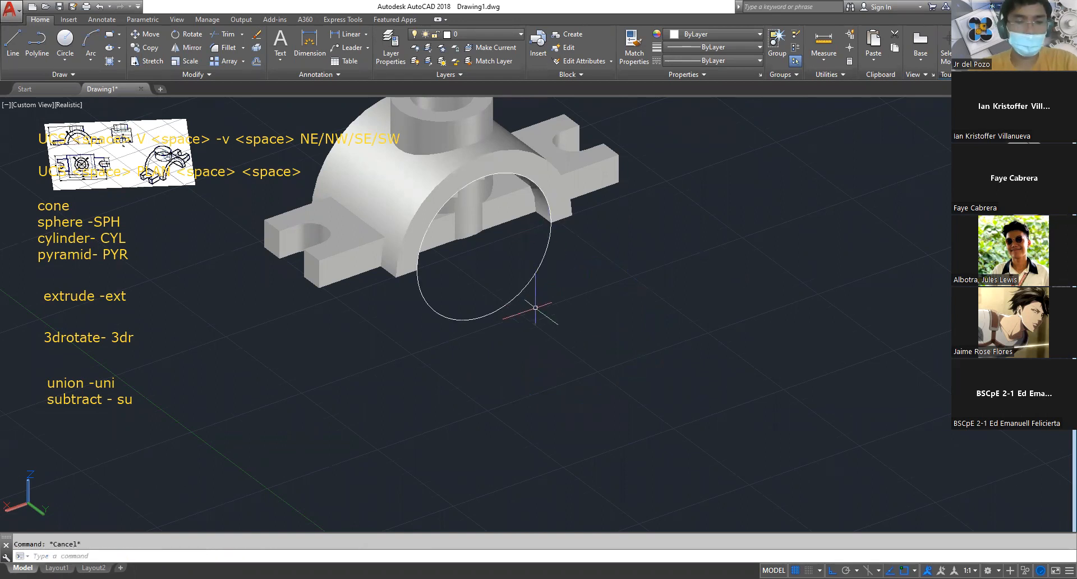
Extrude the upright circle backward through the arch's full depth and well beyond its rear face
text(ext)
key(Return)
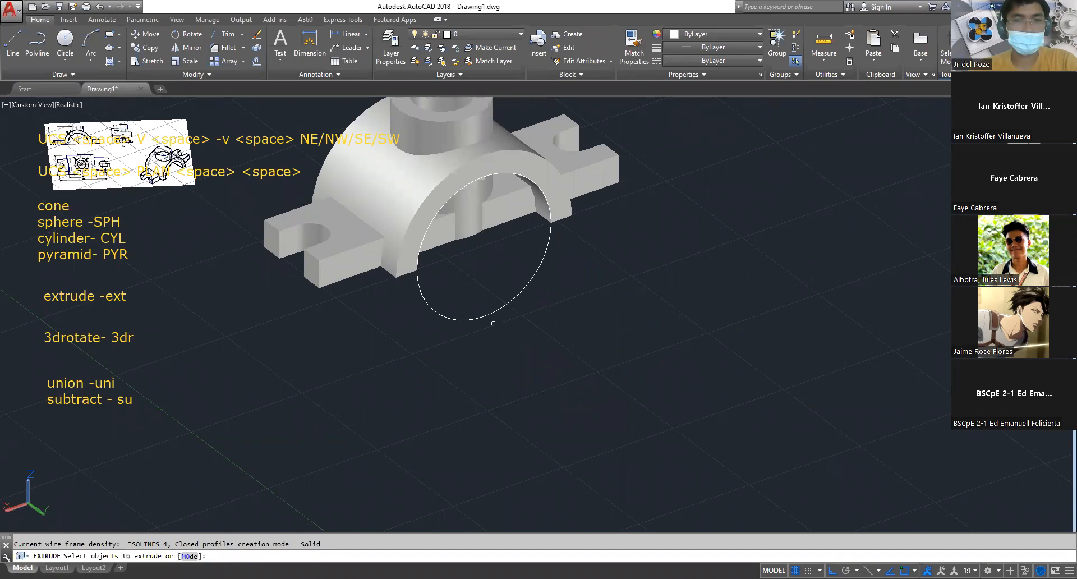
click(491, 316)
click(477, 312)
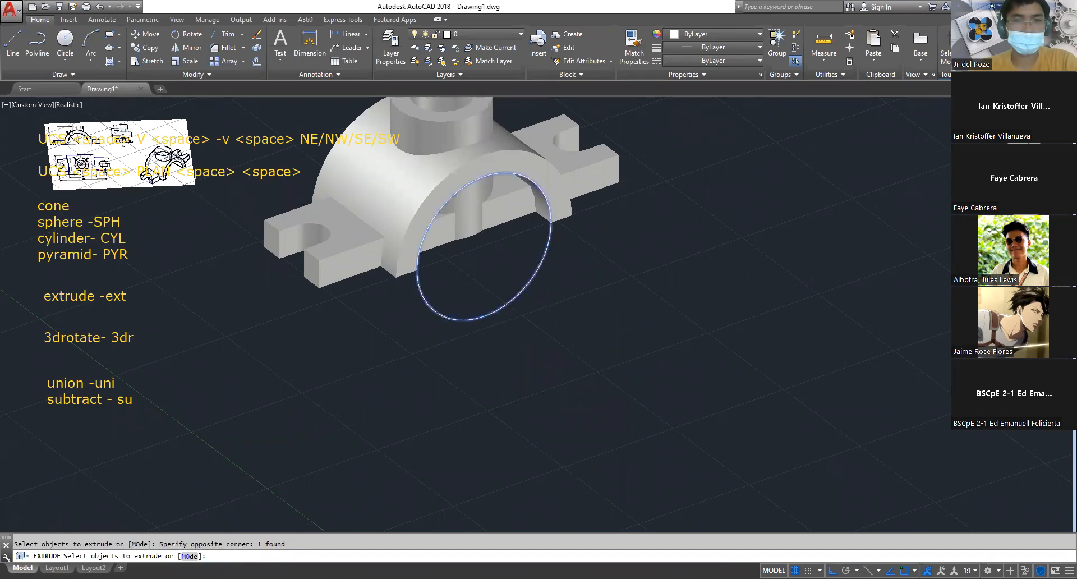
scroll(478, 312, down, 5)
scroll(478, 312, up, 1)
middle_drag(478, 312, 559, 380)
key(space)
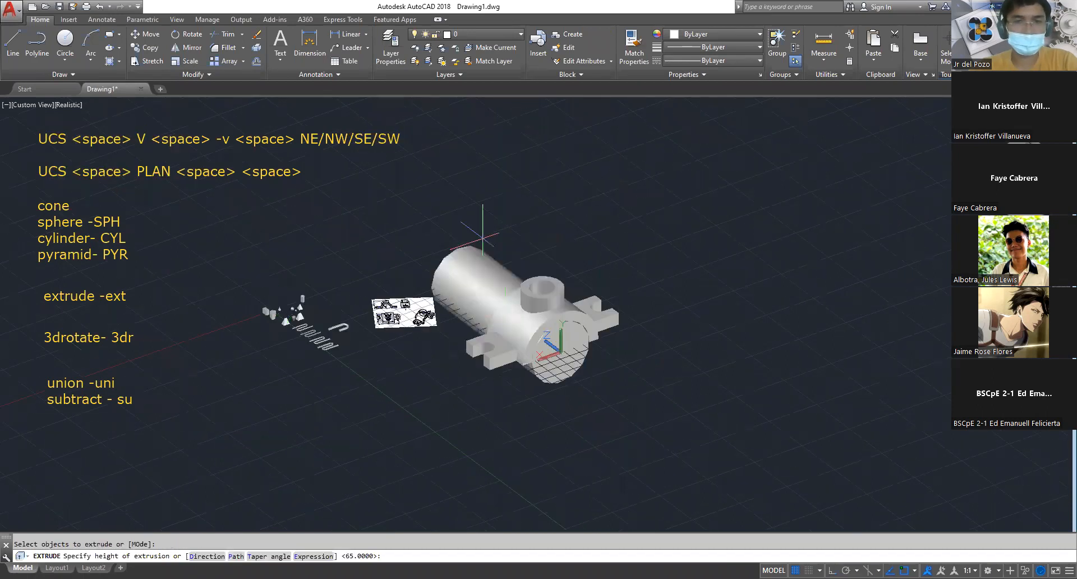
key(Escape)
Subtract the long horizontal cylinder from the bossed arch and the slotted base to clear the opening under the arch
scroll(524, 396, up, 3)
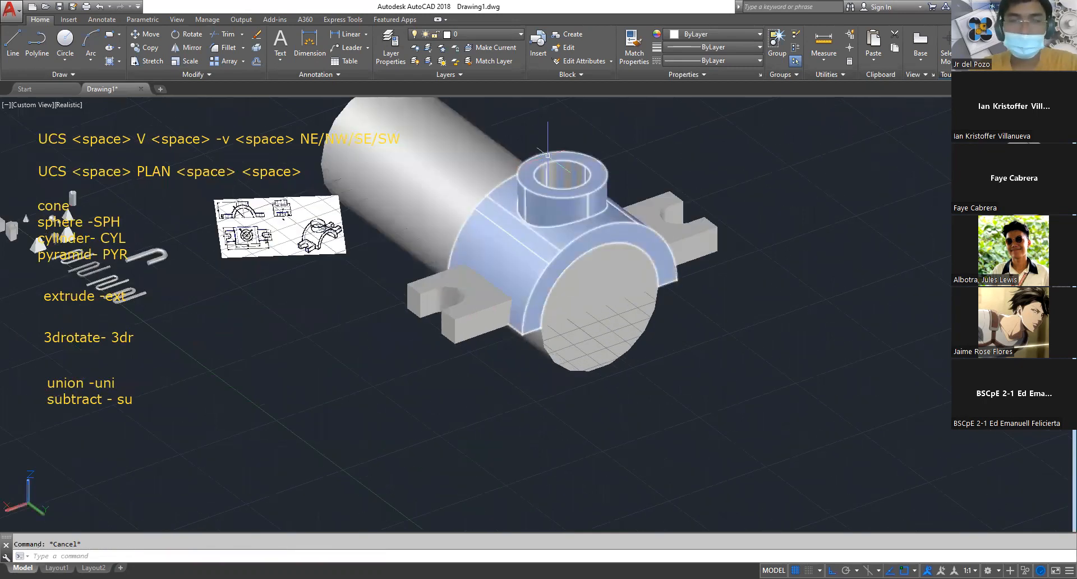
text(su)
key(space)
click(515, 207)
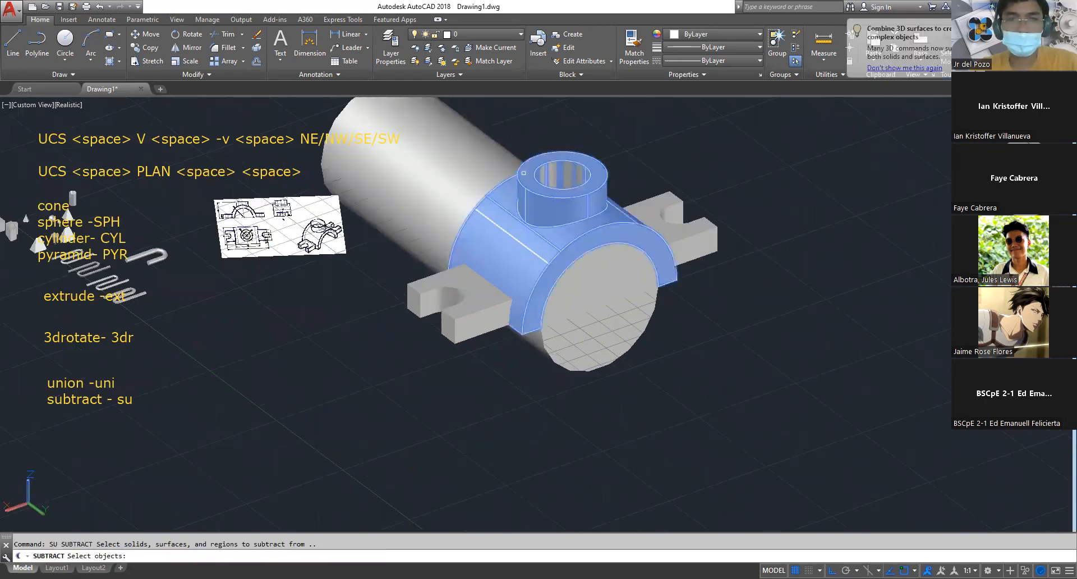
click(474, 294)
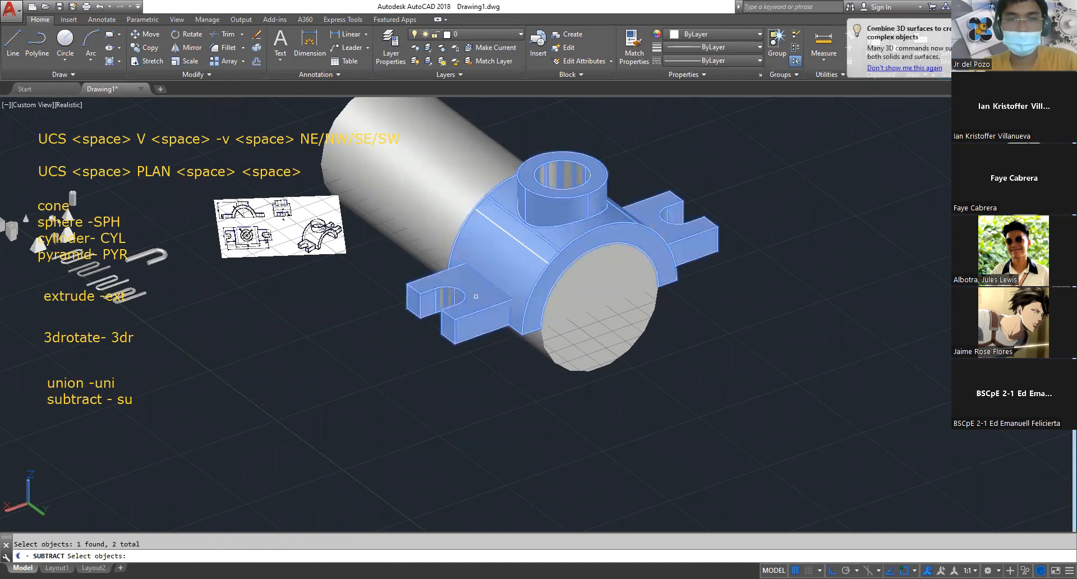
key(space)
click(595, 317)
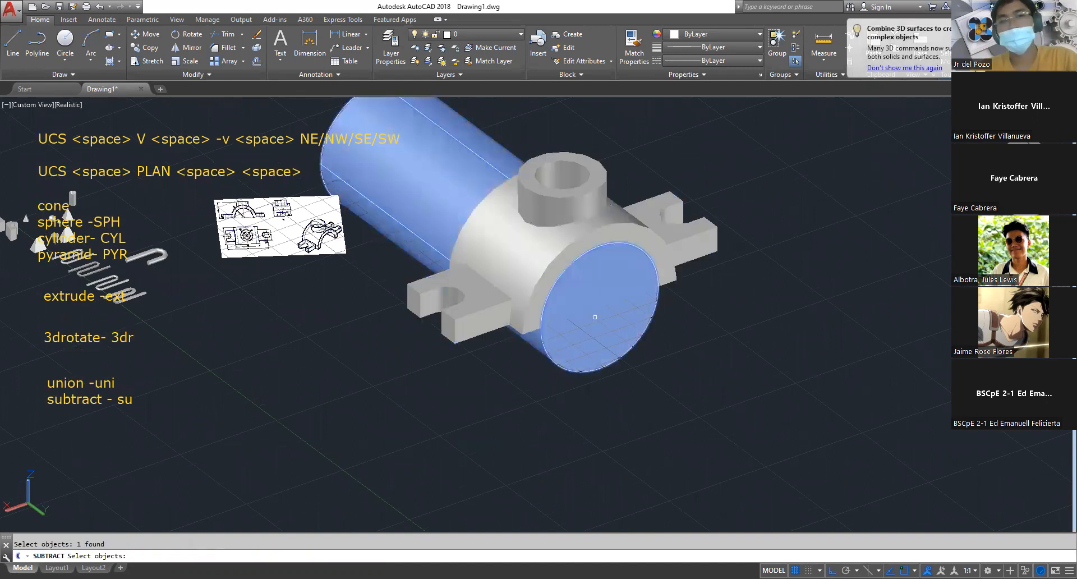
key(space)
Examine the bracket from several angles, checking the bored boss, the cleared arch opening and the slotted lugs
shift+middle_drag(608, 307, 606, 357)
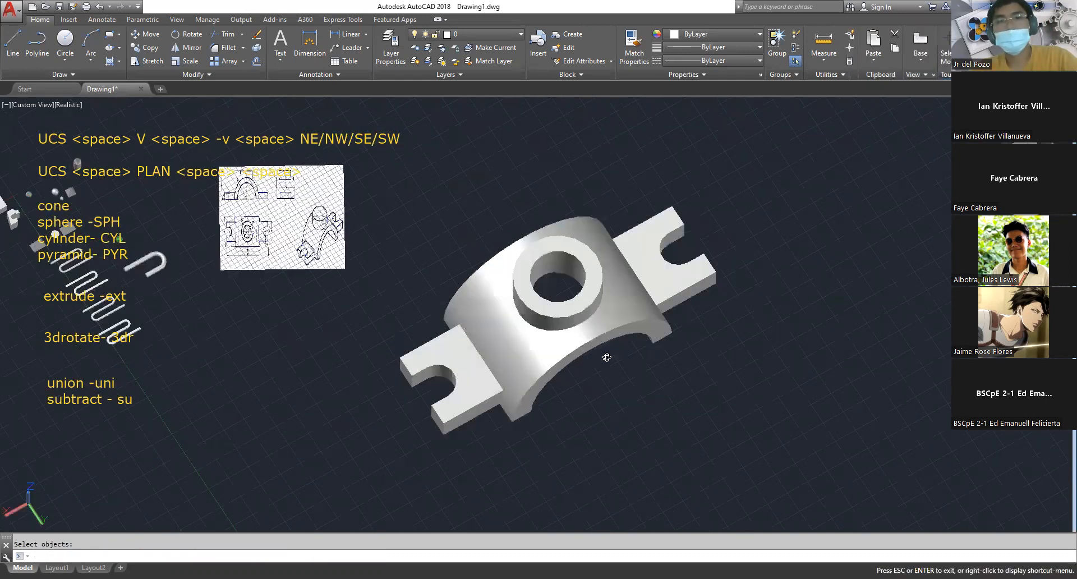
scroll(578, 410, up, 3)
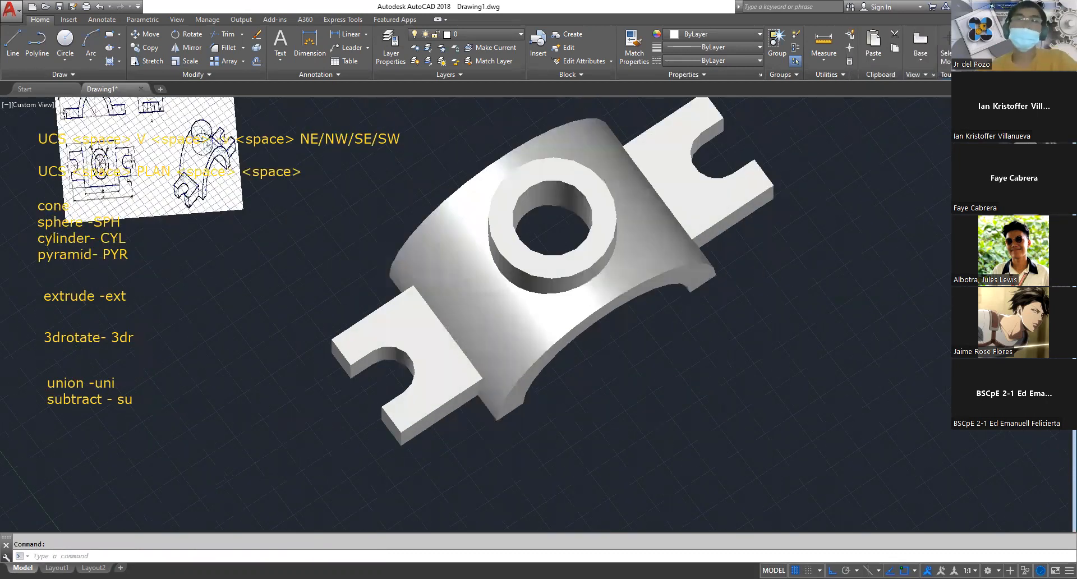
scroll(595, 351, up, 4)
scroll(596, 351, down, 2)
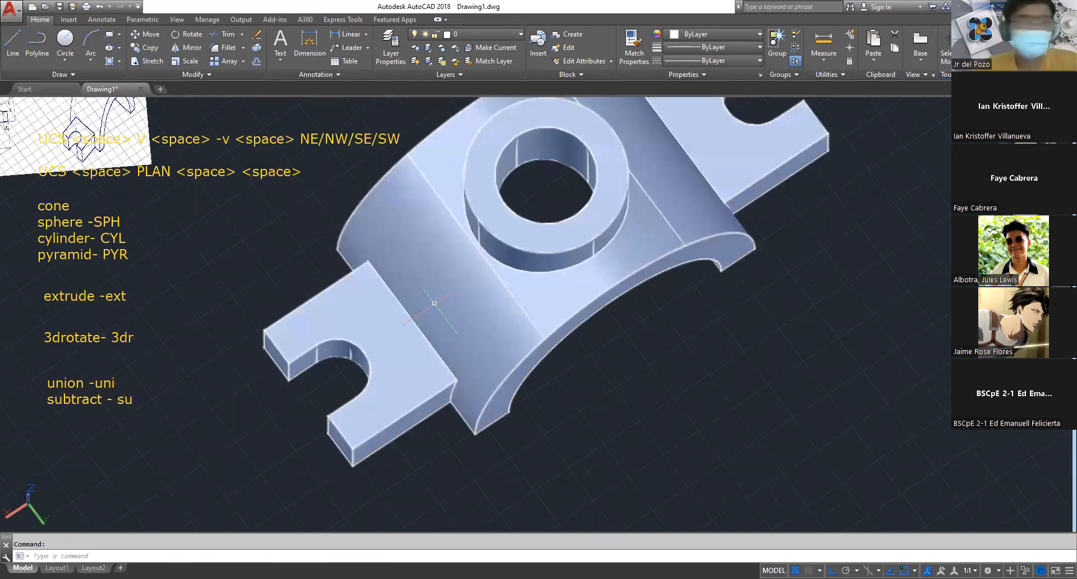
shift+middle_drag(434, 303, 568, 281)
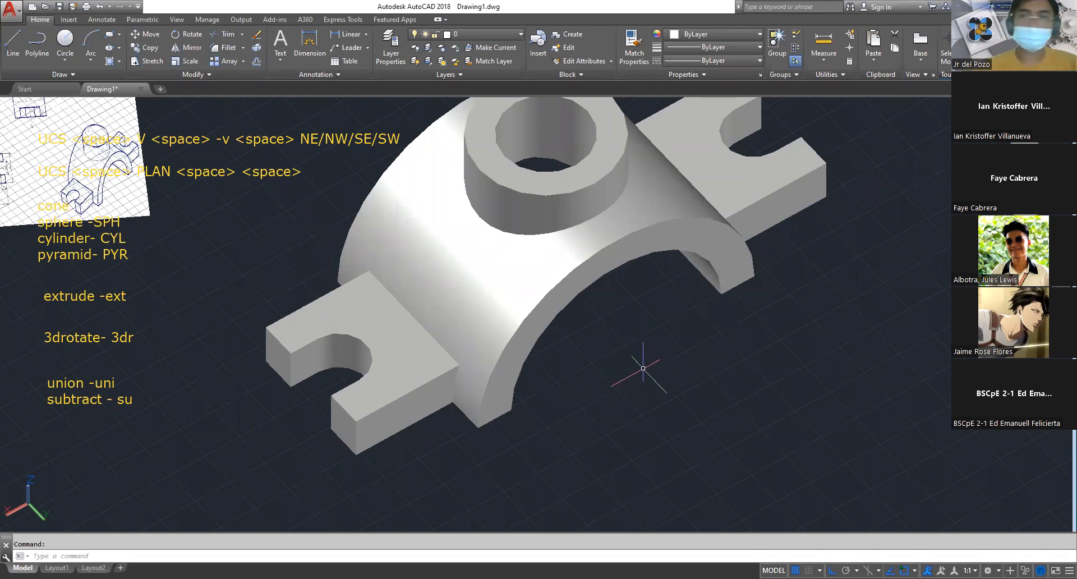
click(610, 263)
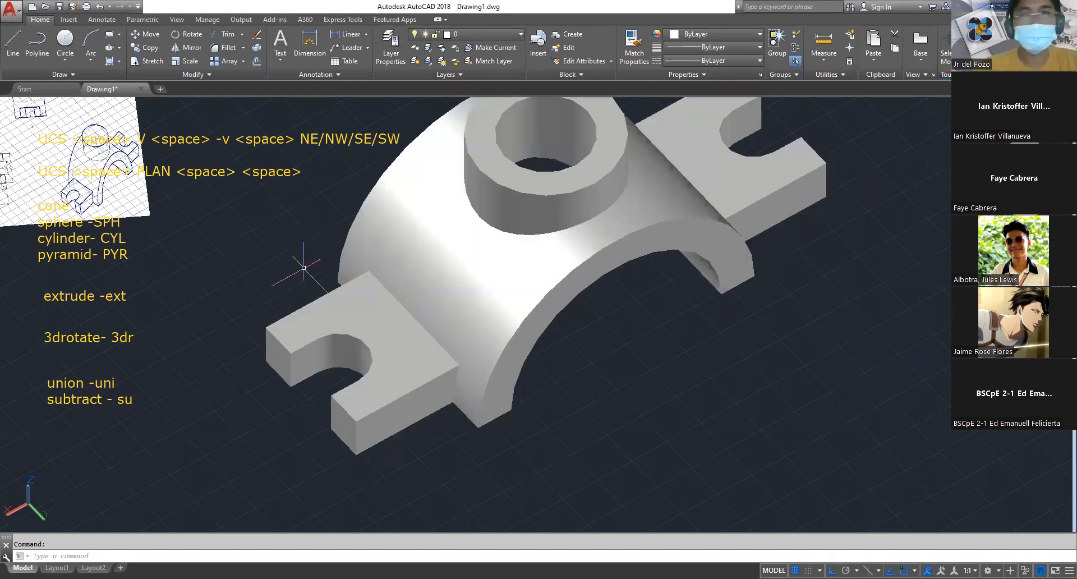
scroll(593, 364, down, 2)
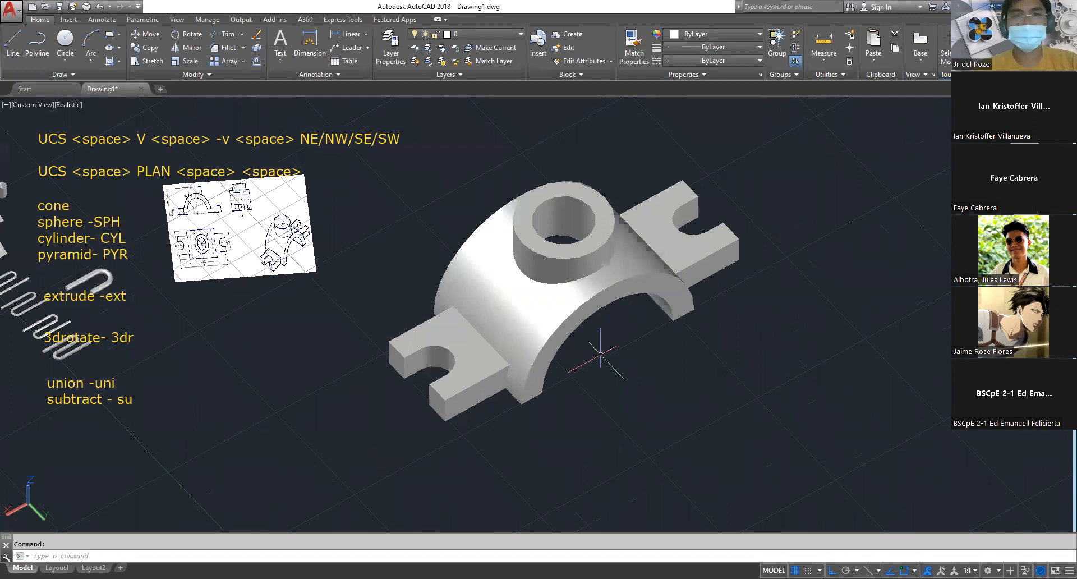
middle_drag(606, 346, 642, 379)
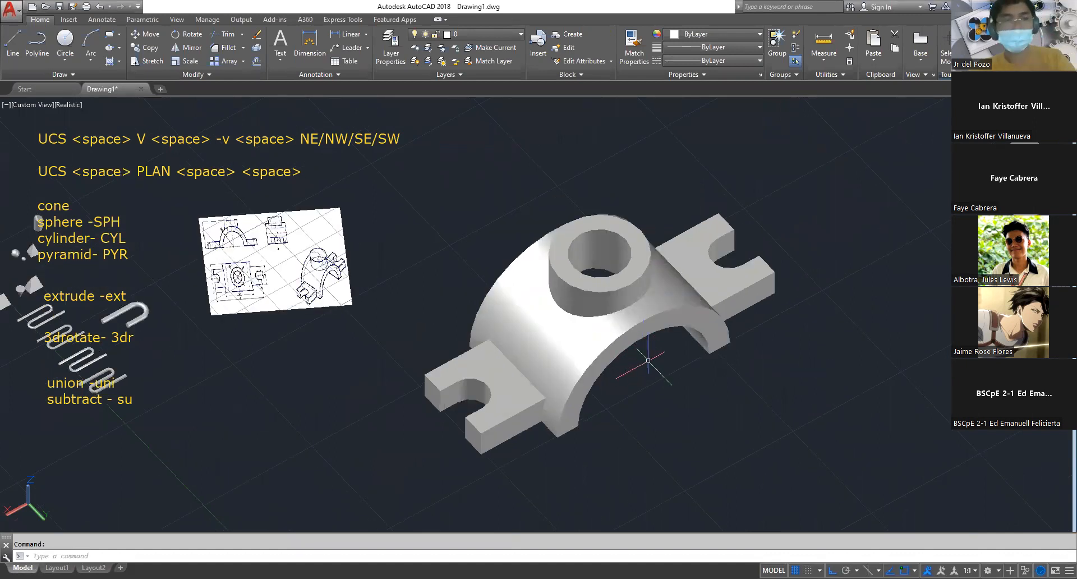
mouse_move(643, 393)
shift+middle_down()
mouse_move(645, 476)
mouse_move(654, 359)
mouse_move(637, 389)
shift+middle_up()
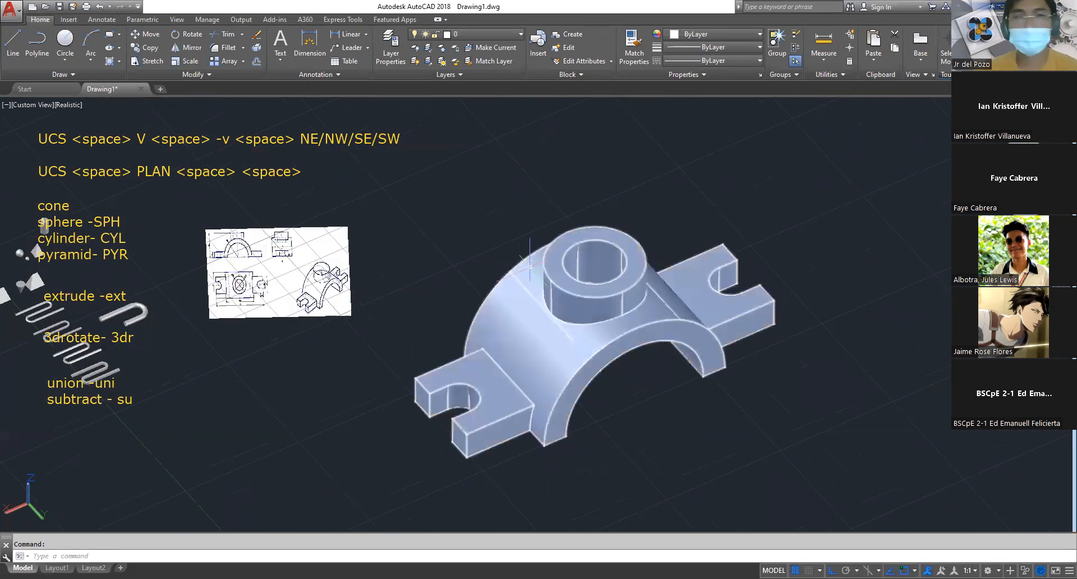
Delete the reference drawing image beside the bracket
scroll(474, 234, down, 2)
middle_drag(412, 304, 510, 314)
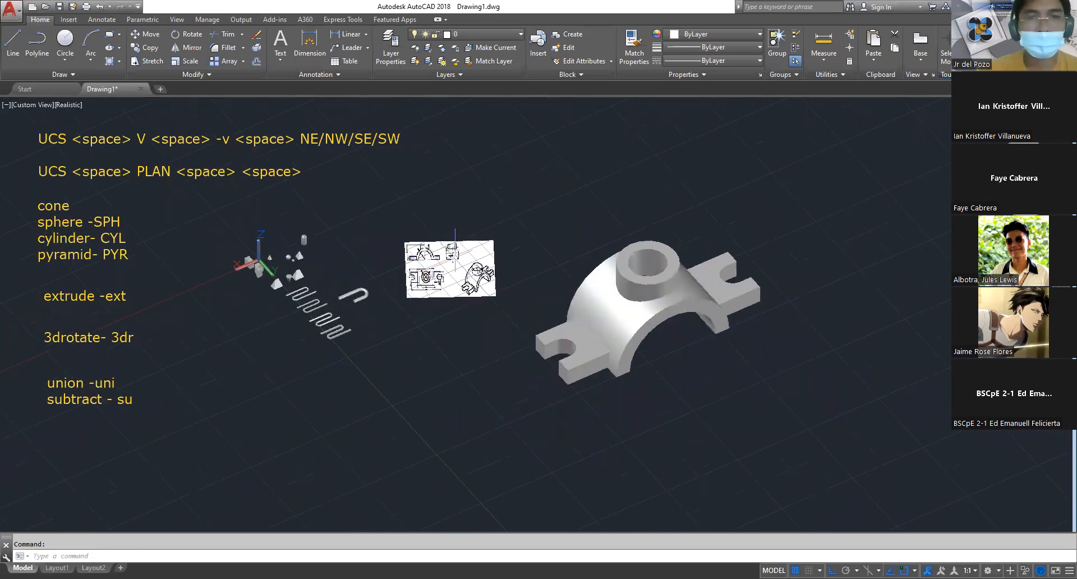
scroll(460, 256, up, 4)
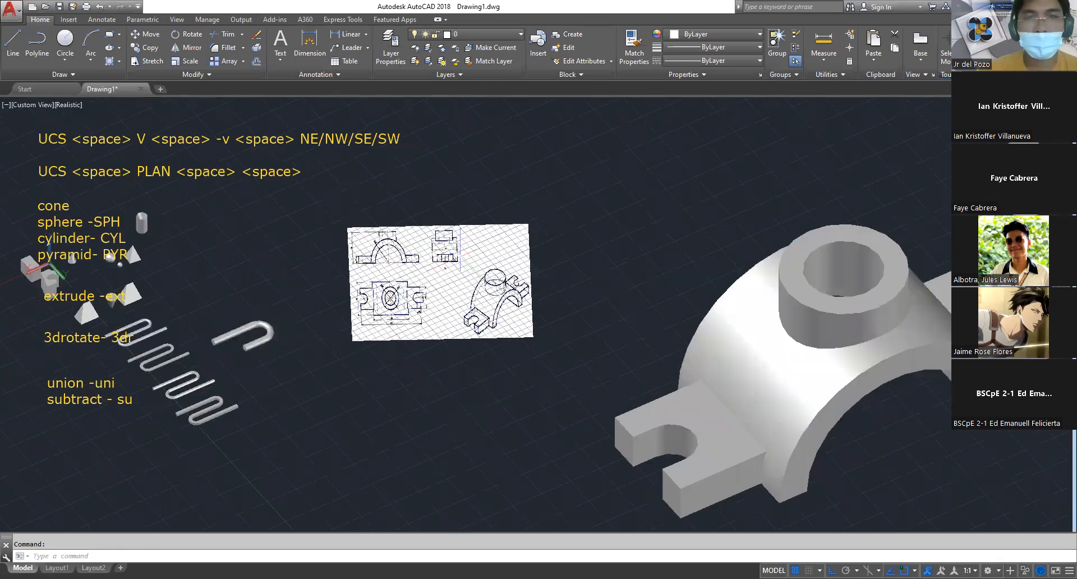
click(573, 406)
click(402, 217)
key(Delete)
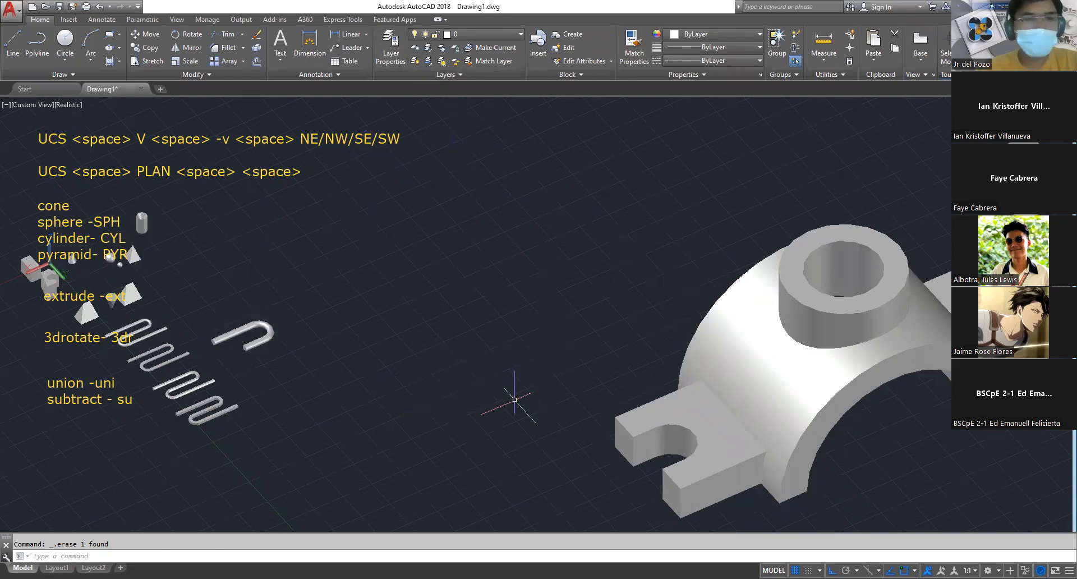
scroll(515, 400, down, 3)
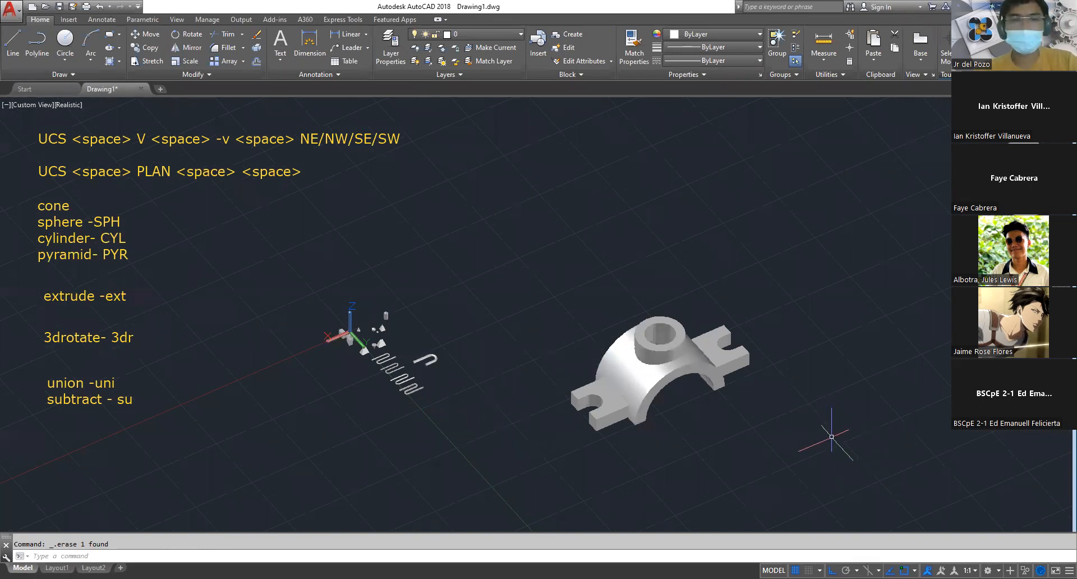
middle_drag(887, 481, 770, 392)
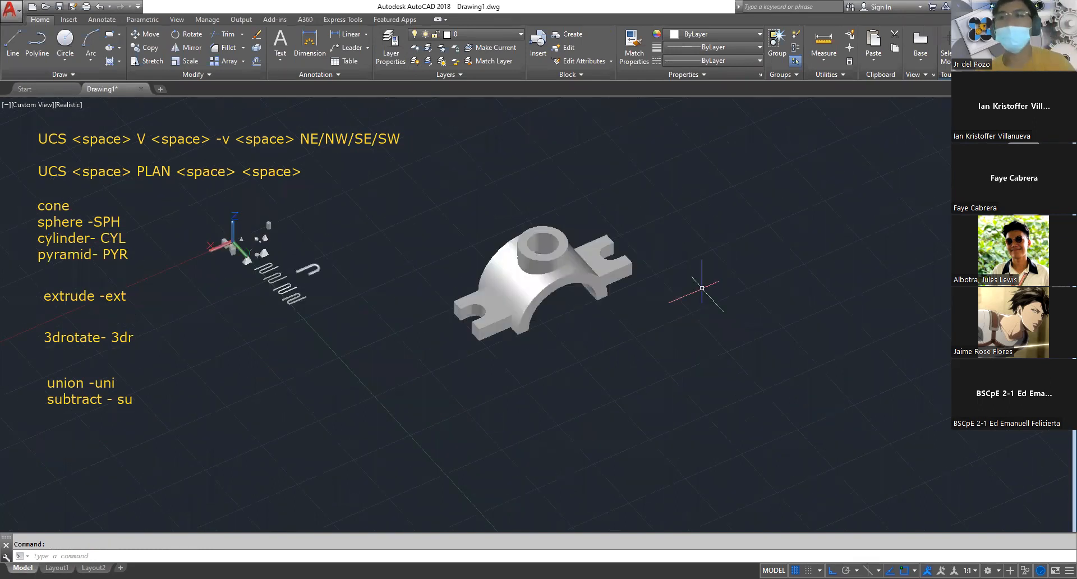